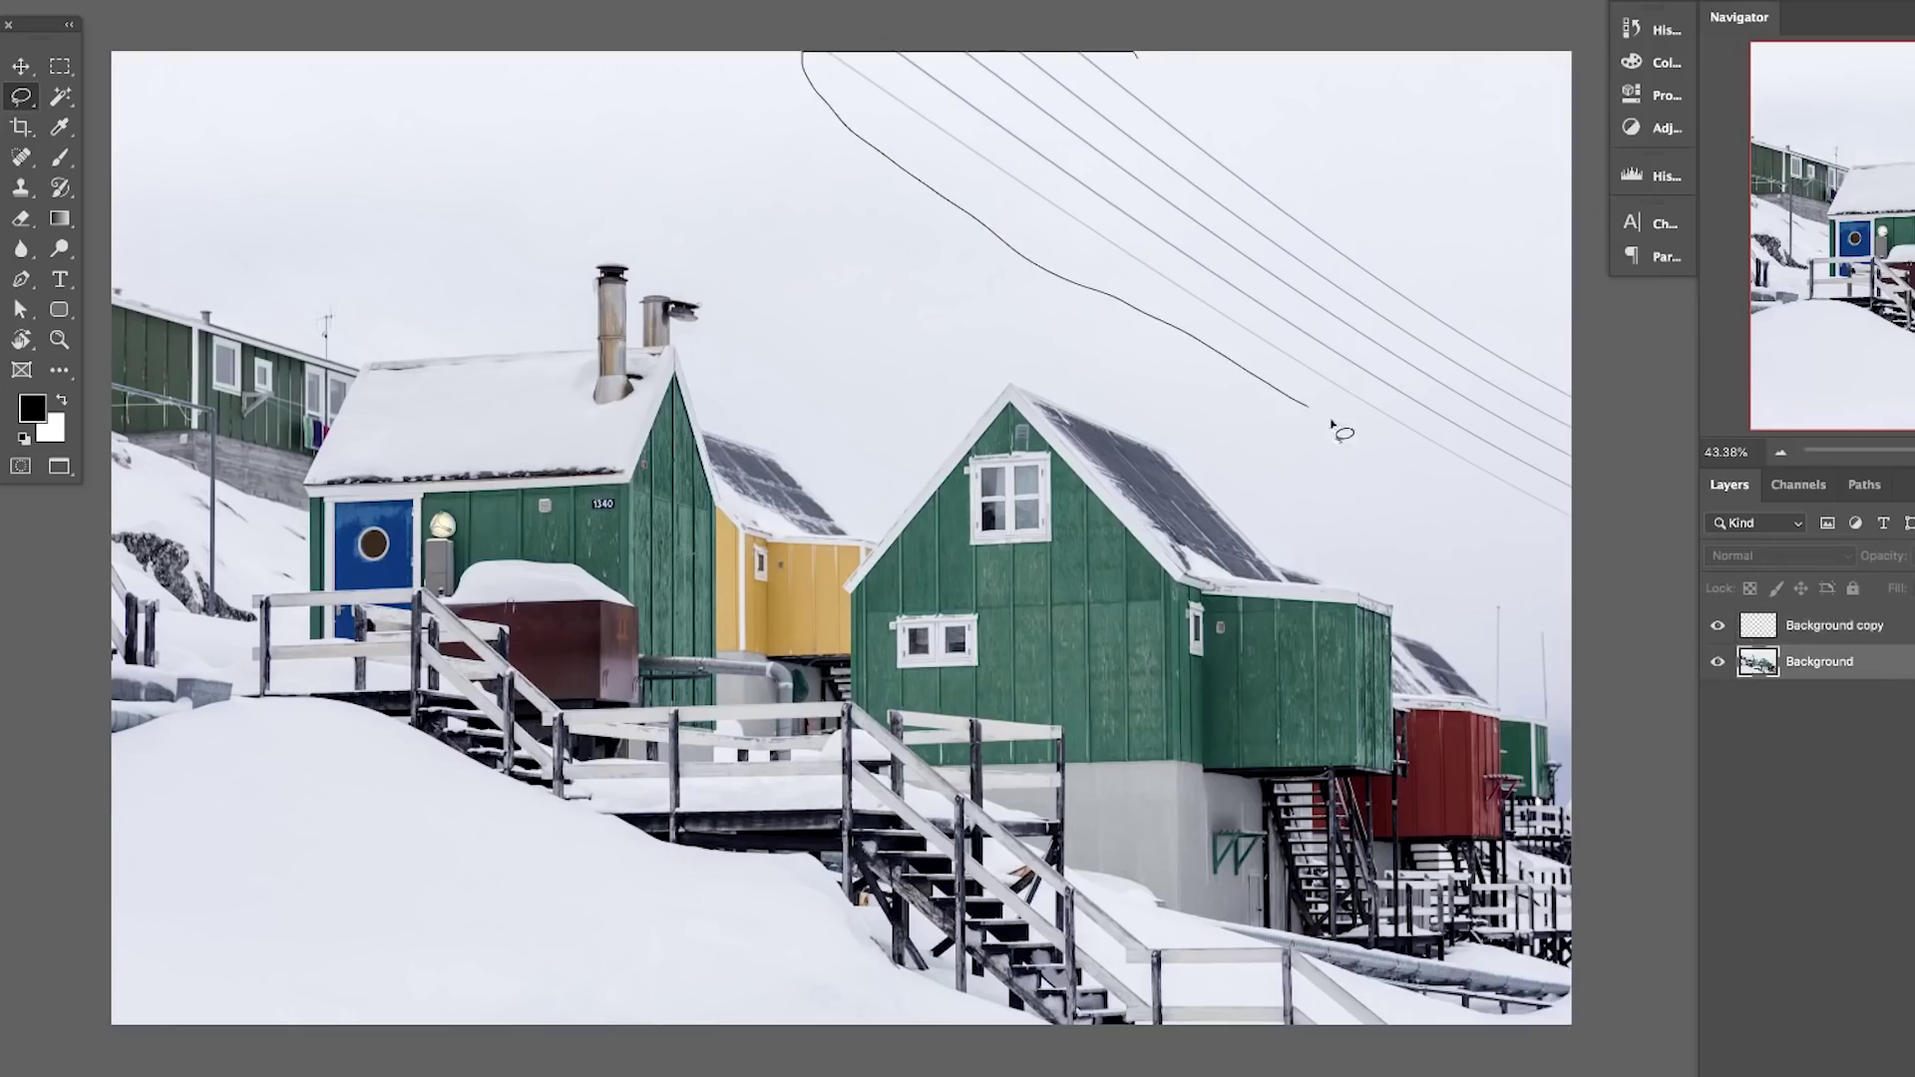
Lasso the power lines, remove them with Content-Aware Fill, and deselect.
{"action": "left_click_drag", "start_coordinate": [1167, 72], "coordinate": [1156, 65]}
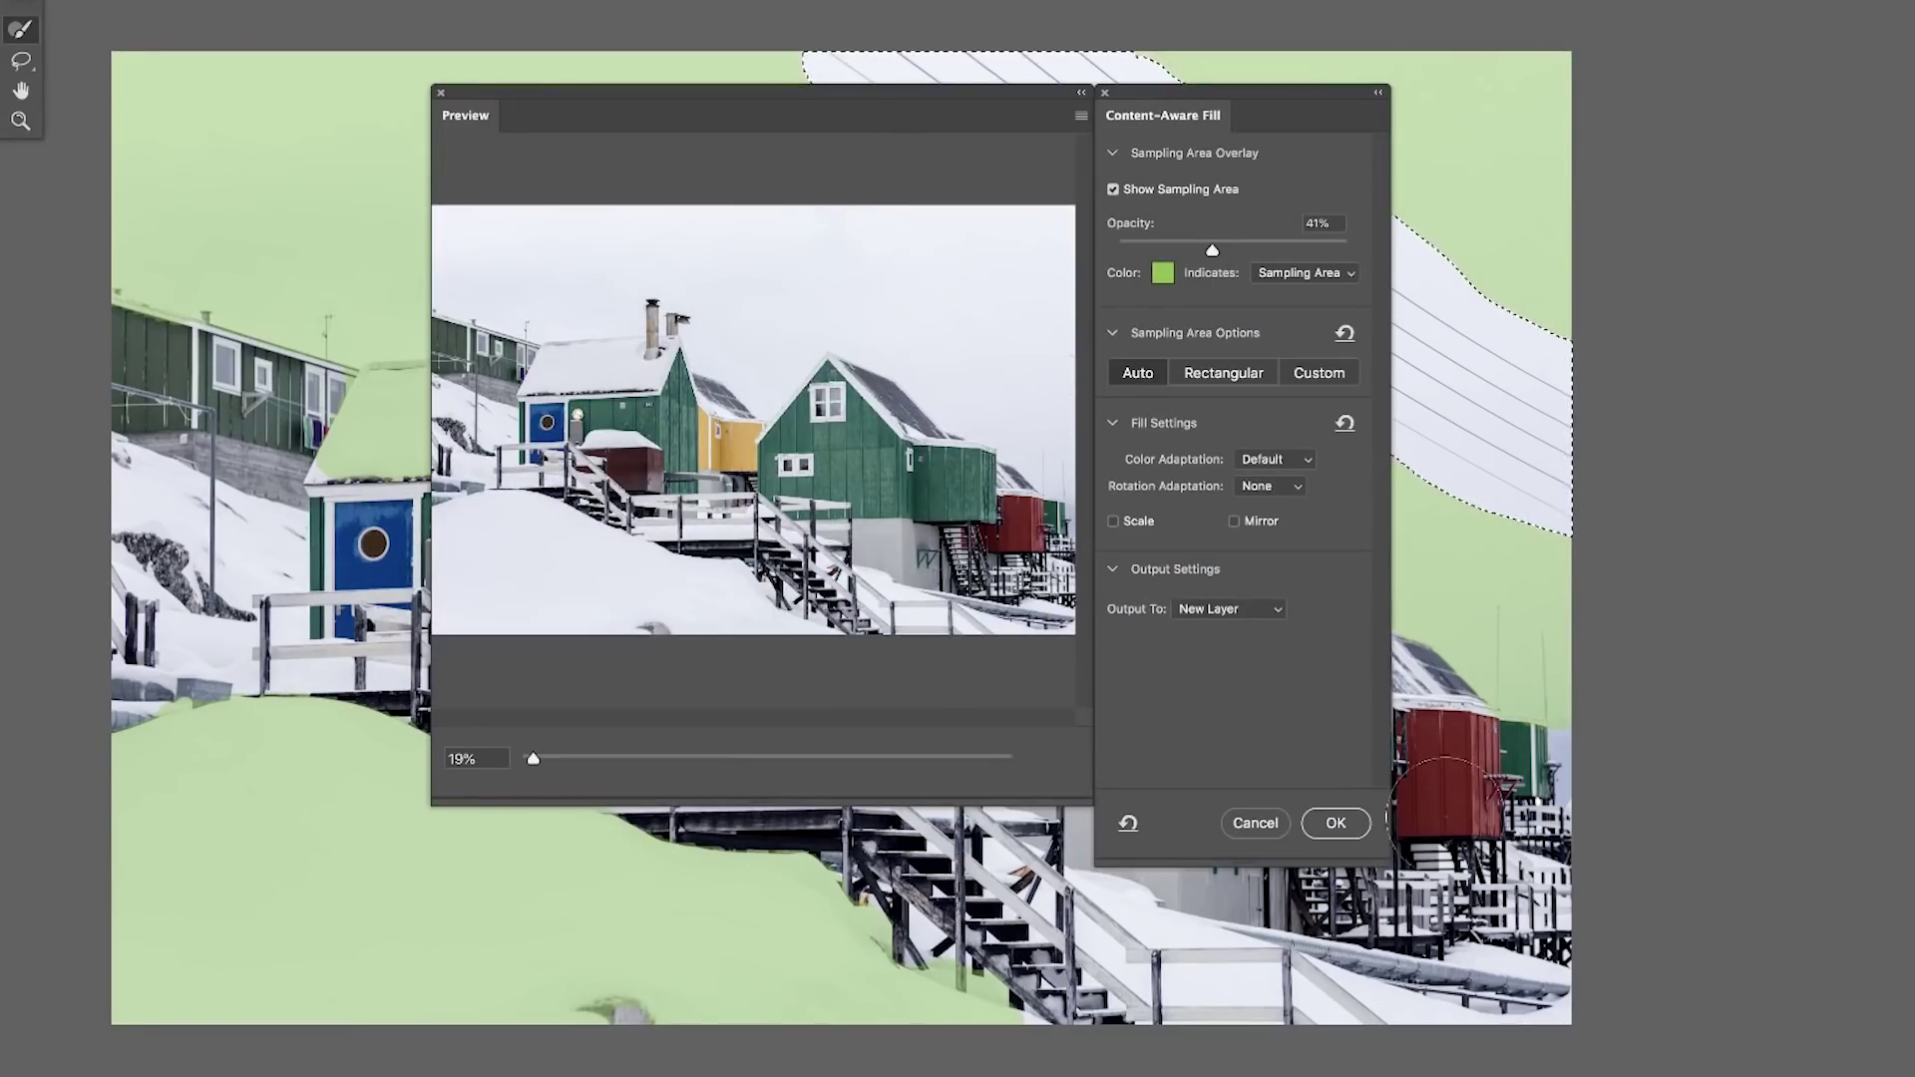
{"action": "left_click", "coordinate": [1335, 823]}
{"action": "key", "text": "ctrl+d"}
Toggle the fill off and on to compare the sky before and after.
{"action": "left_click", "coordinate": [1717, 663]}
{"action": "left_click", "coordinate": [1717, 663]}
{"action": "left_click", "coordinate": [1717, 663]}
{"action": "left_click", "coordinate": [1717, 663]}
{"action": "left_click", "coordinate": [1717, 663]}
{"action": "left_click", "coordinate": [1717, 663]}
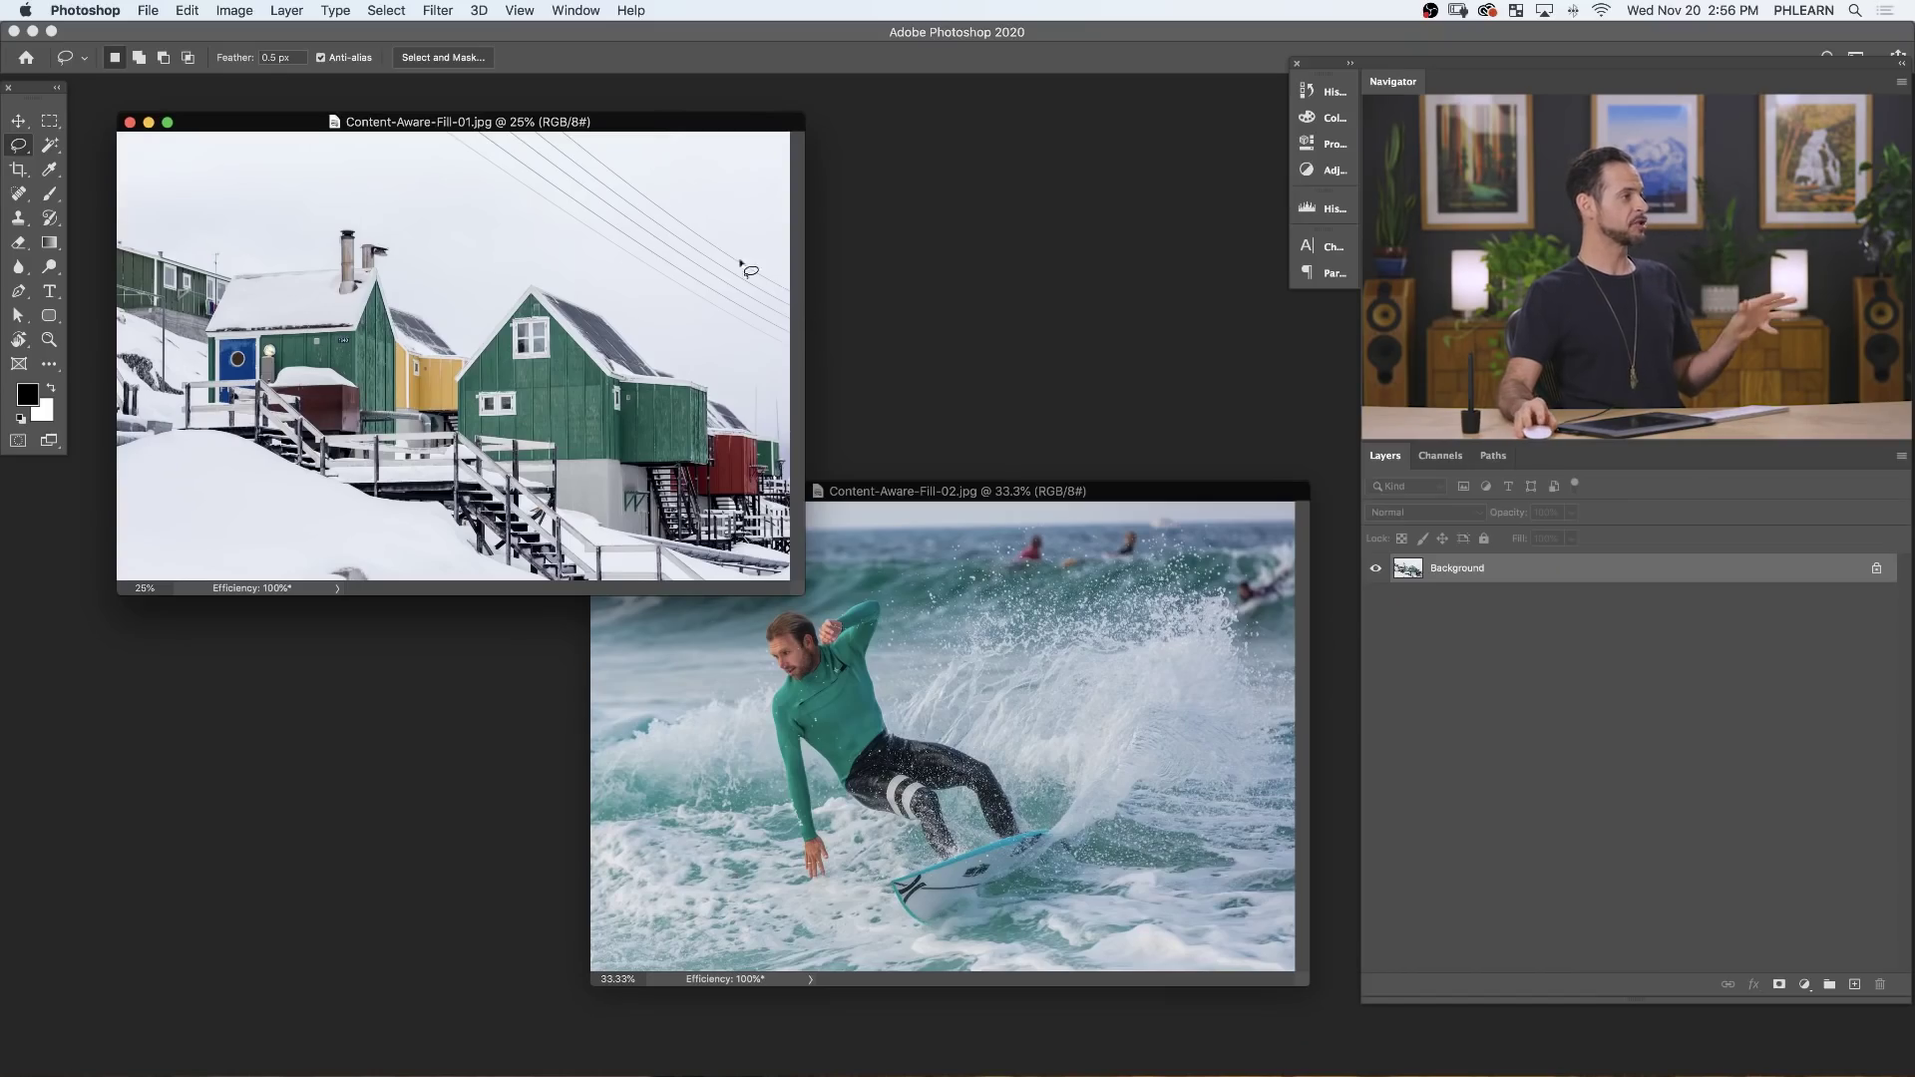
Show the houses photo in full screen, zoomed in and panned toward the dark spot in the snow.
{"action": "left_click_drag", "start_coordinate": [659, 123], "coordinate": [728, 159]}
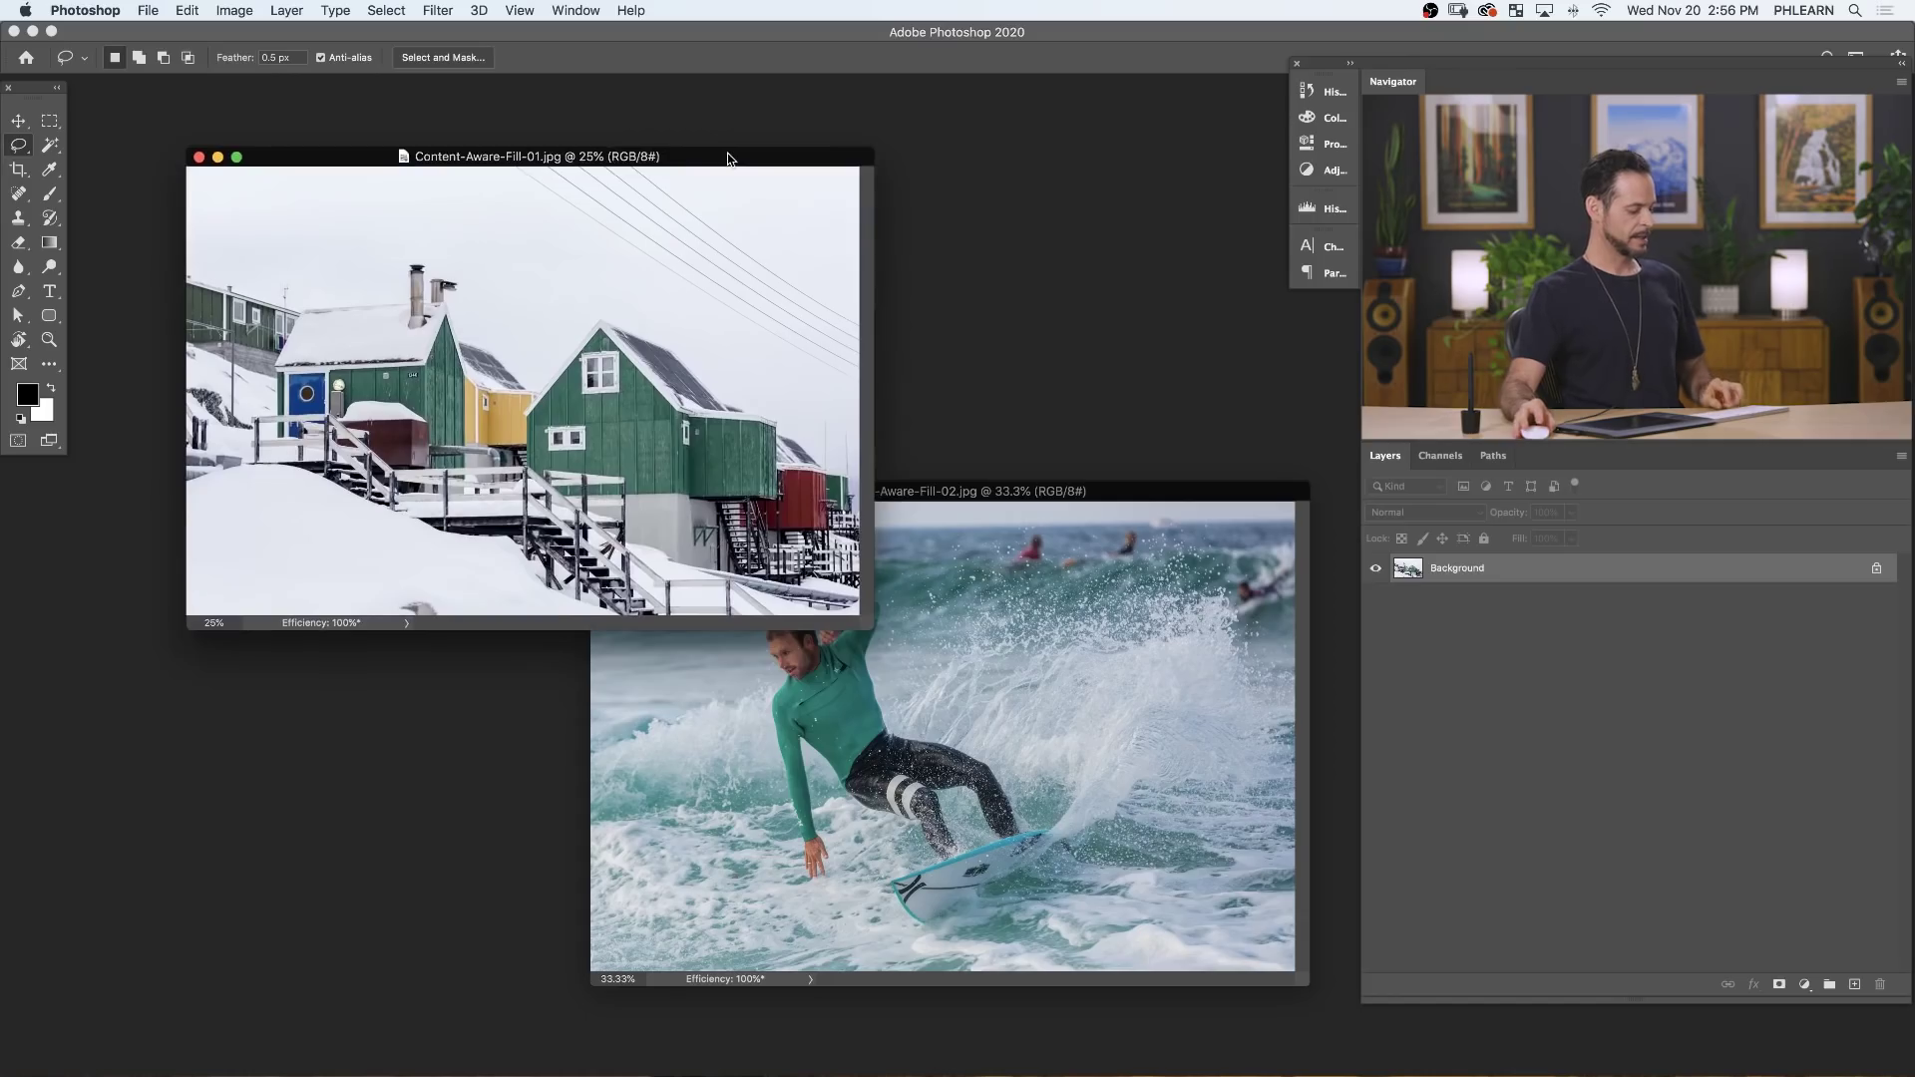
{"action": "key", "text": "f"}
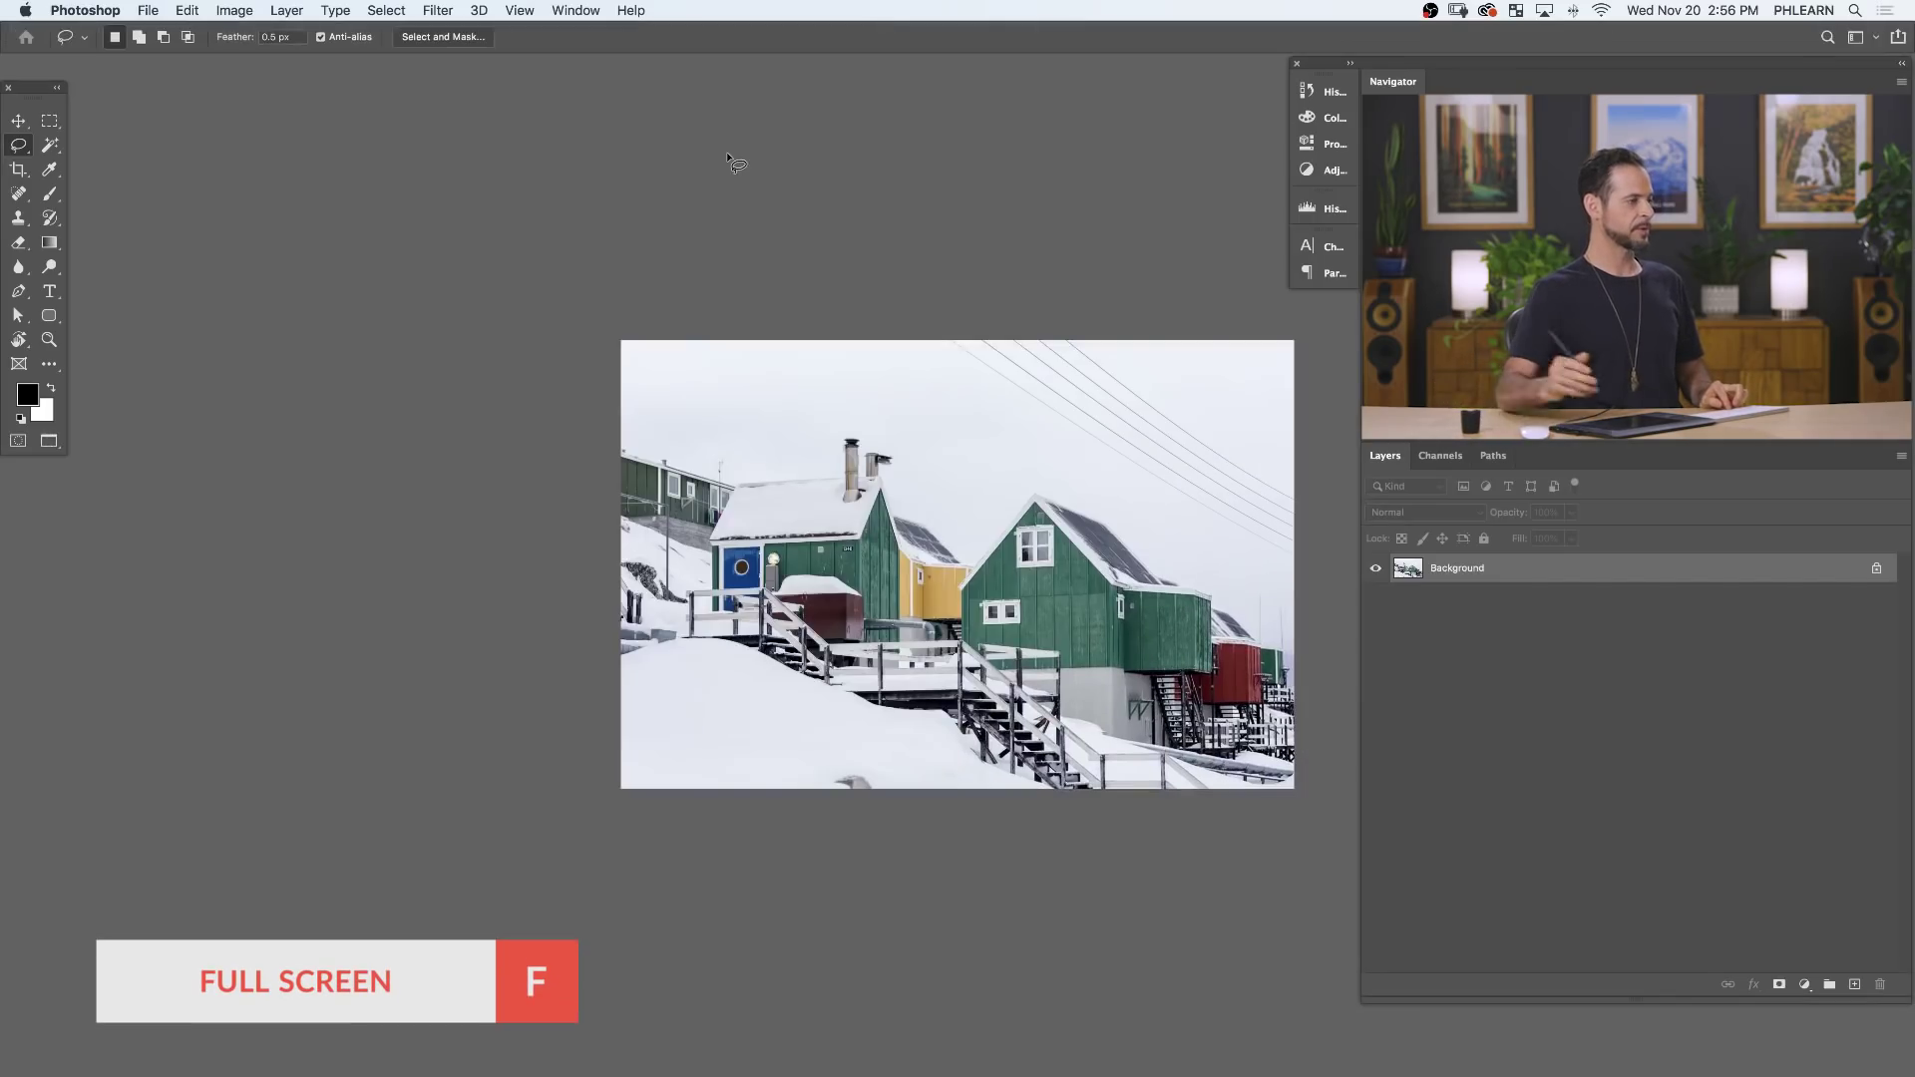
{"action": "scroll", "coordinate": [1133, 686], "scroll_direction": "up", "scroll_amount": 5}
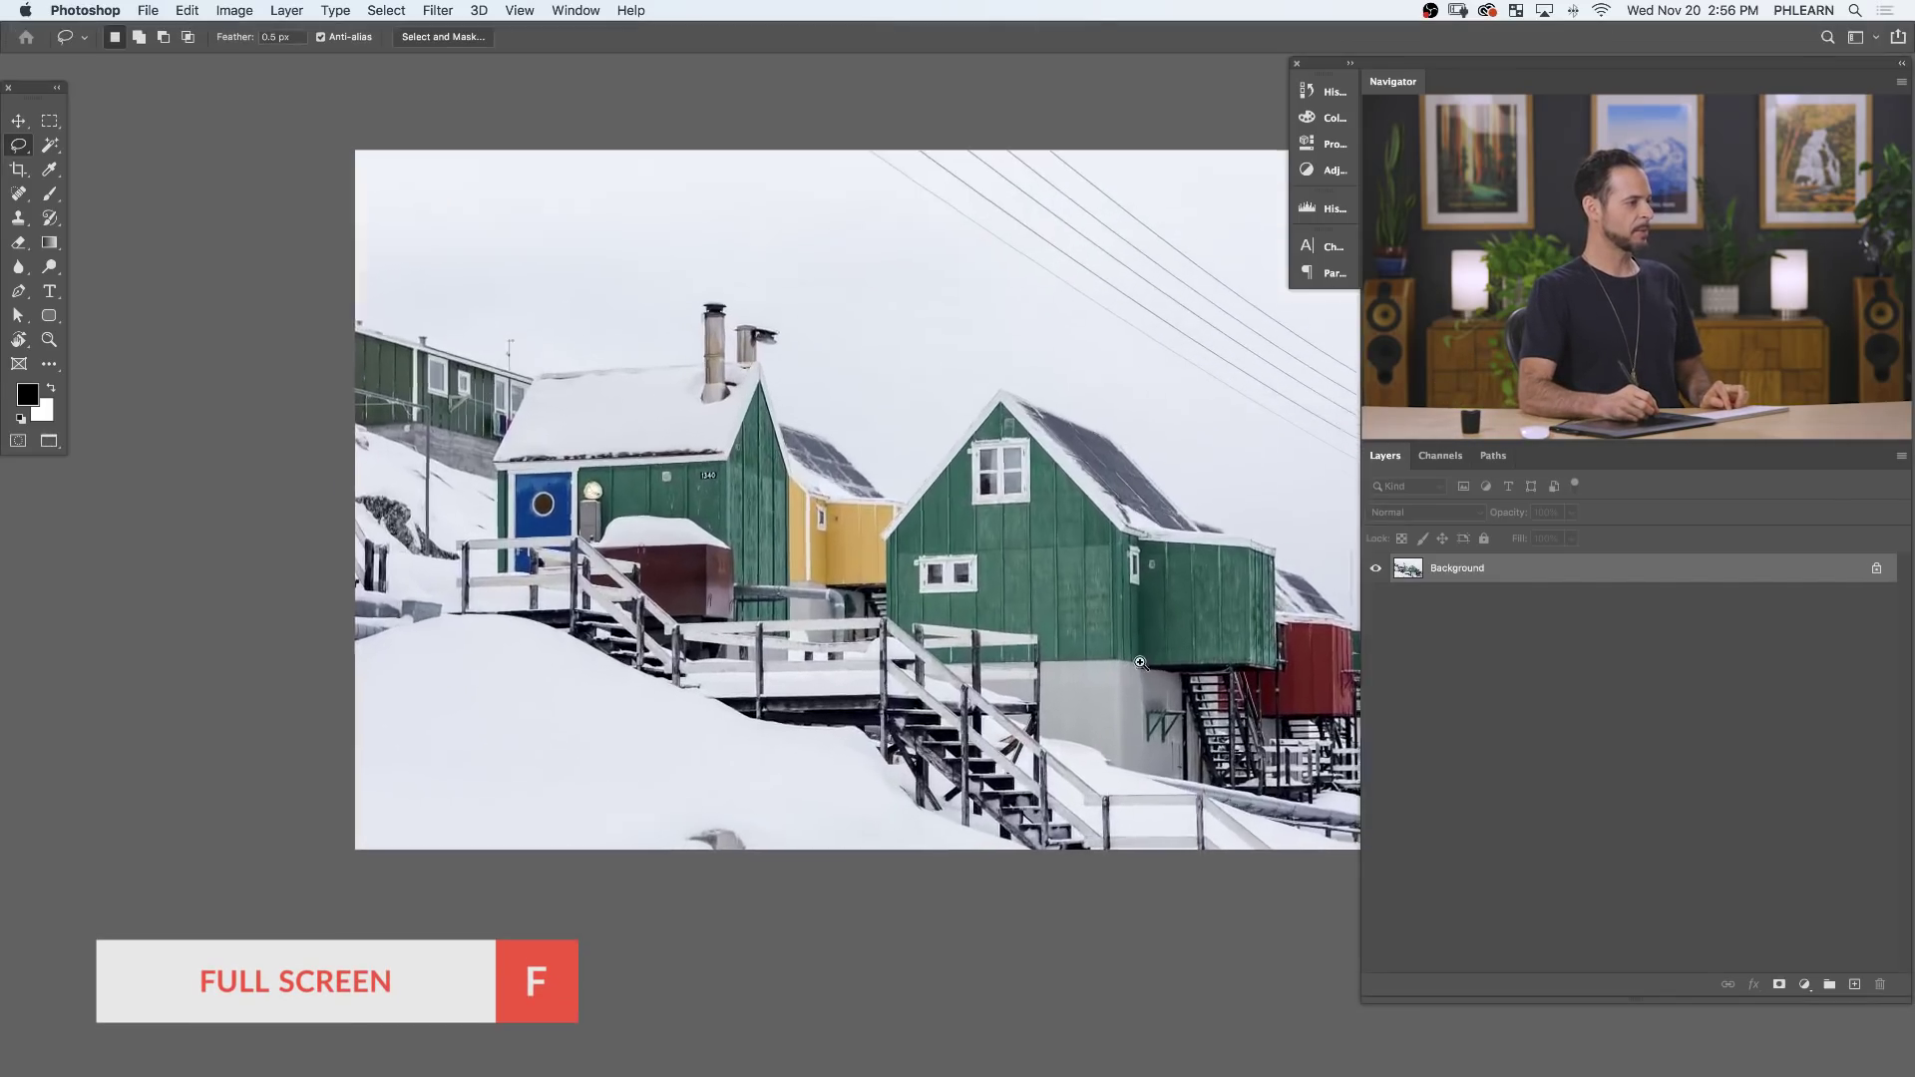
{"action": "left_click_drag", "start_coordinate": [995, 708], "coordinate": [859, 753]}
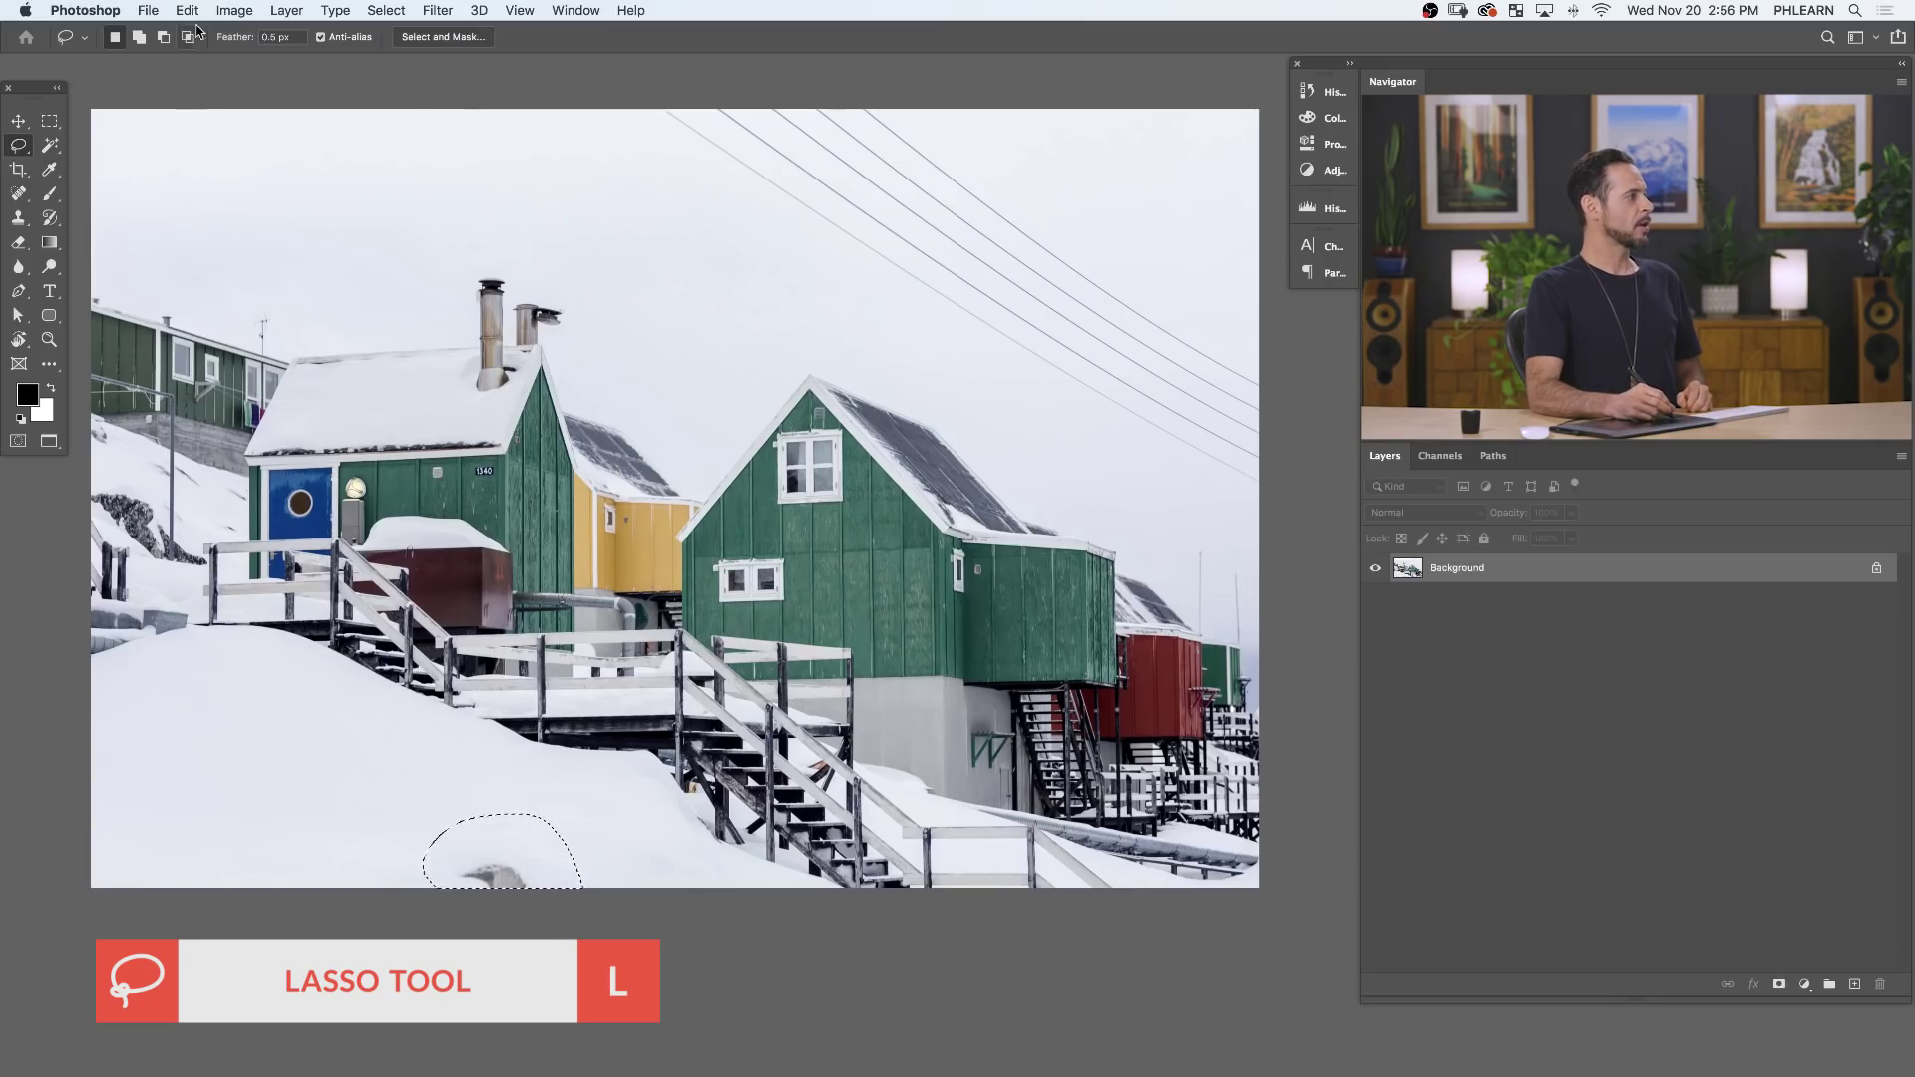
{"action": "left_click", "coordinate": [188, 12]}
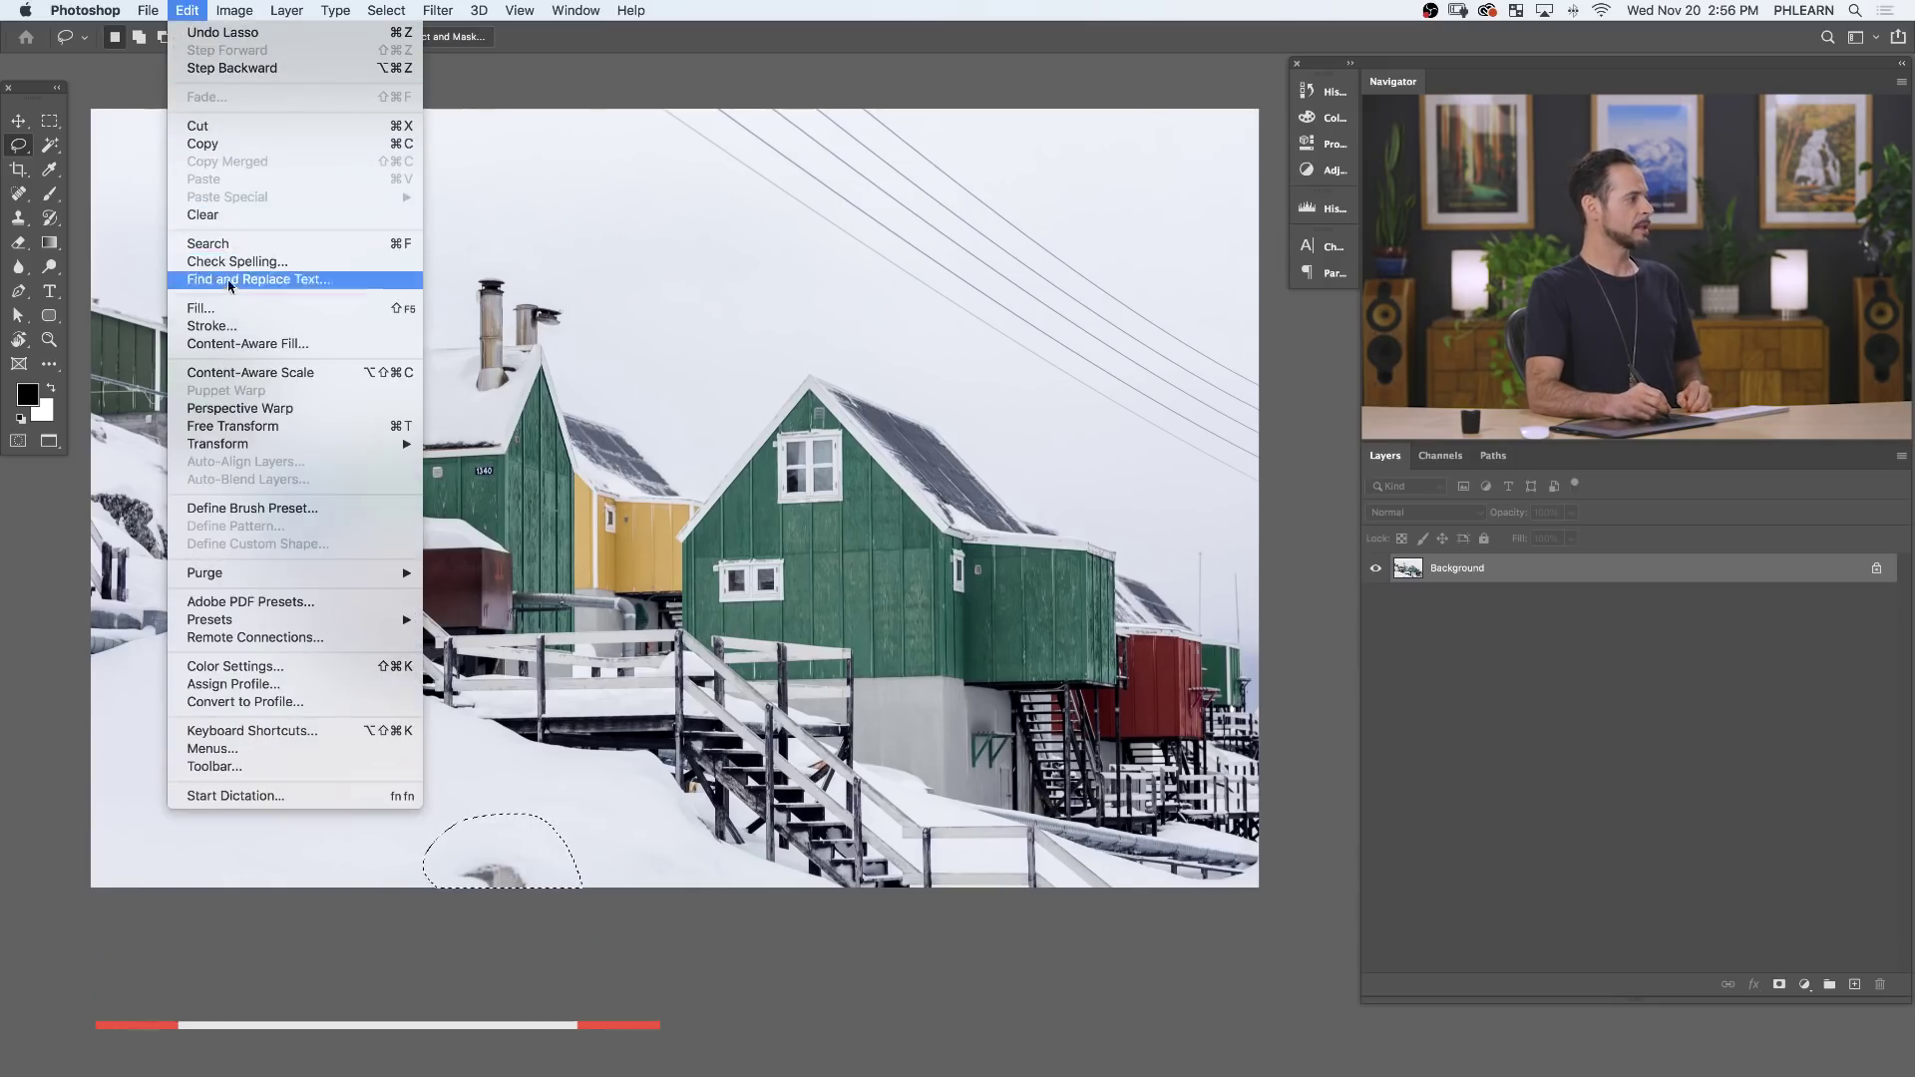
Content-Aware Fill the snow spot with the preview panel beside the settings, outputting to a new layer.
{"action": "left_click", "coordinate": [304, 345]}
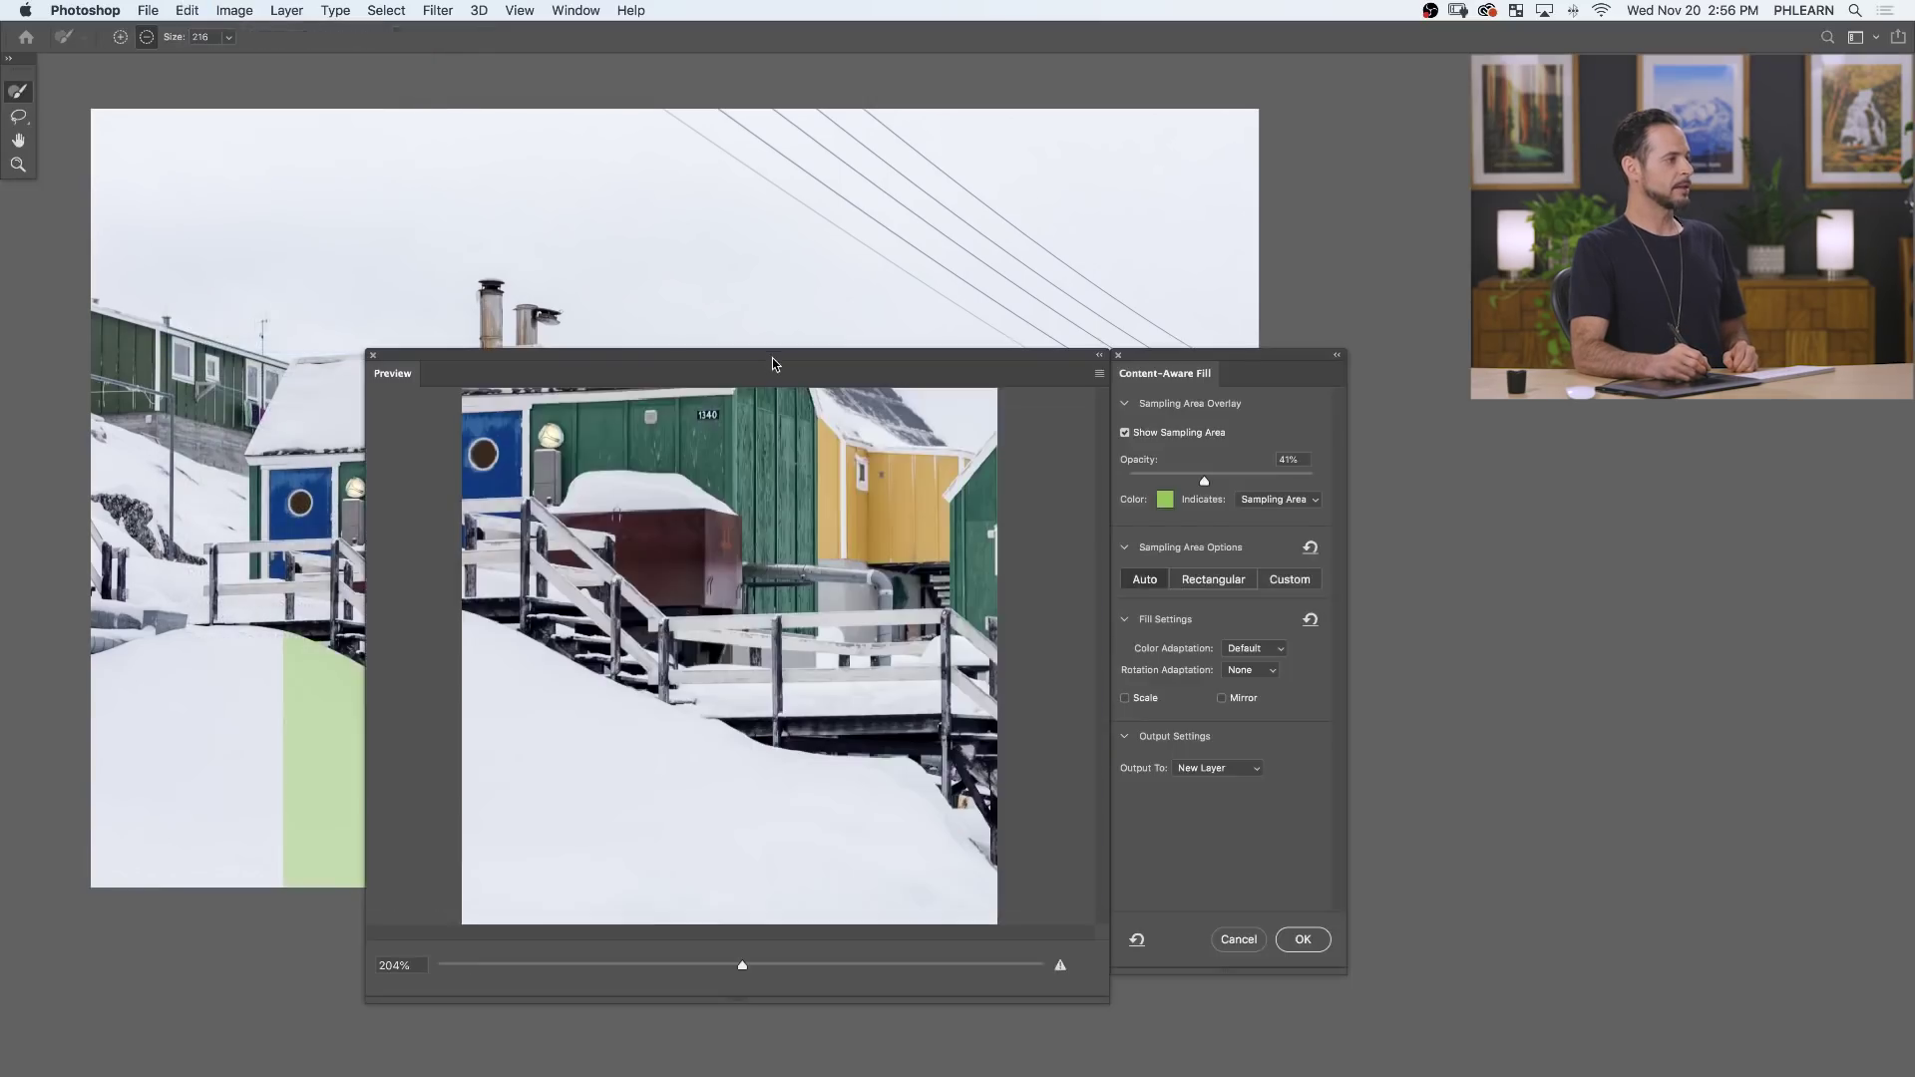
{"action": "left_click_drag", "start_coordinate": [772, 357], "coordinate": [763, 140]}
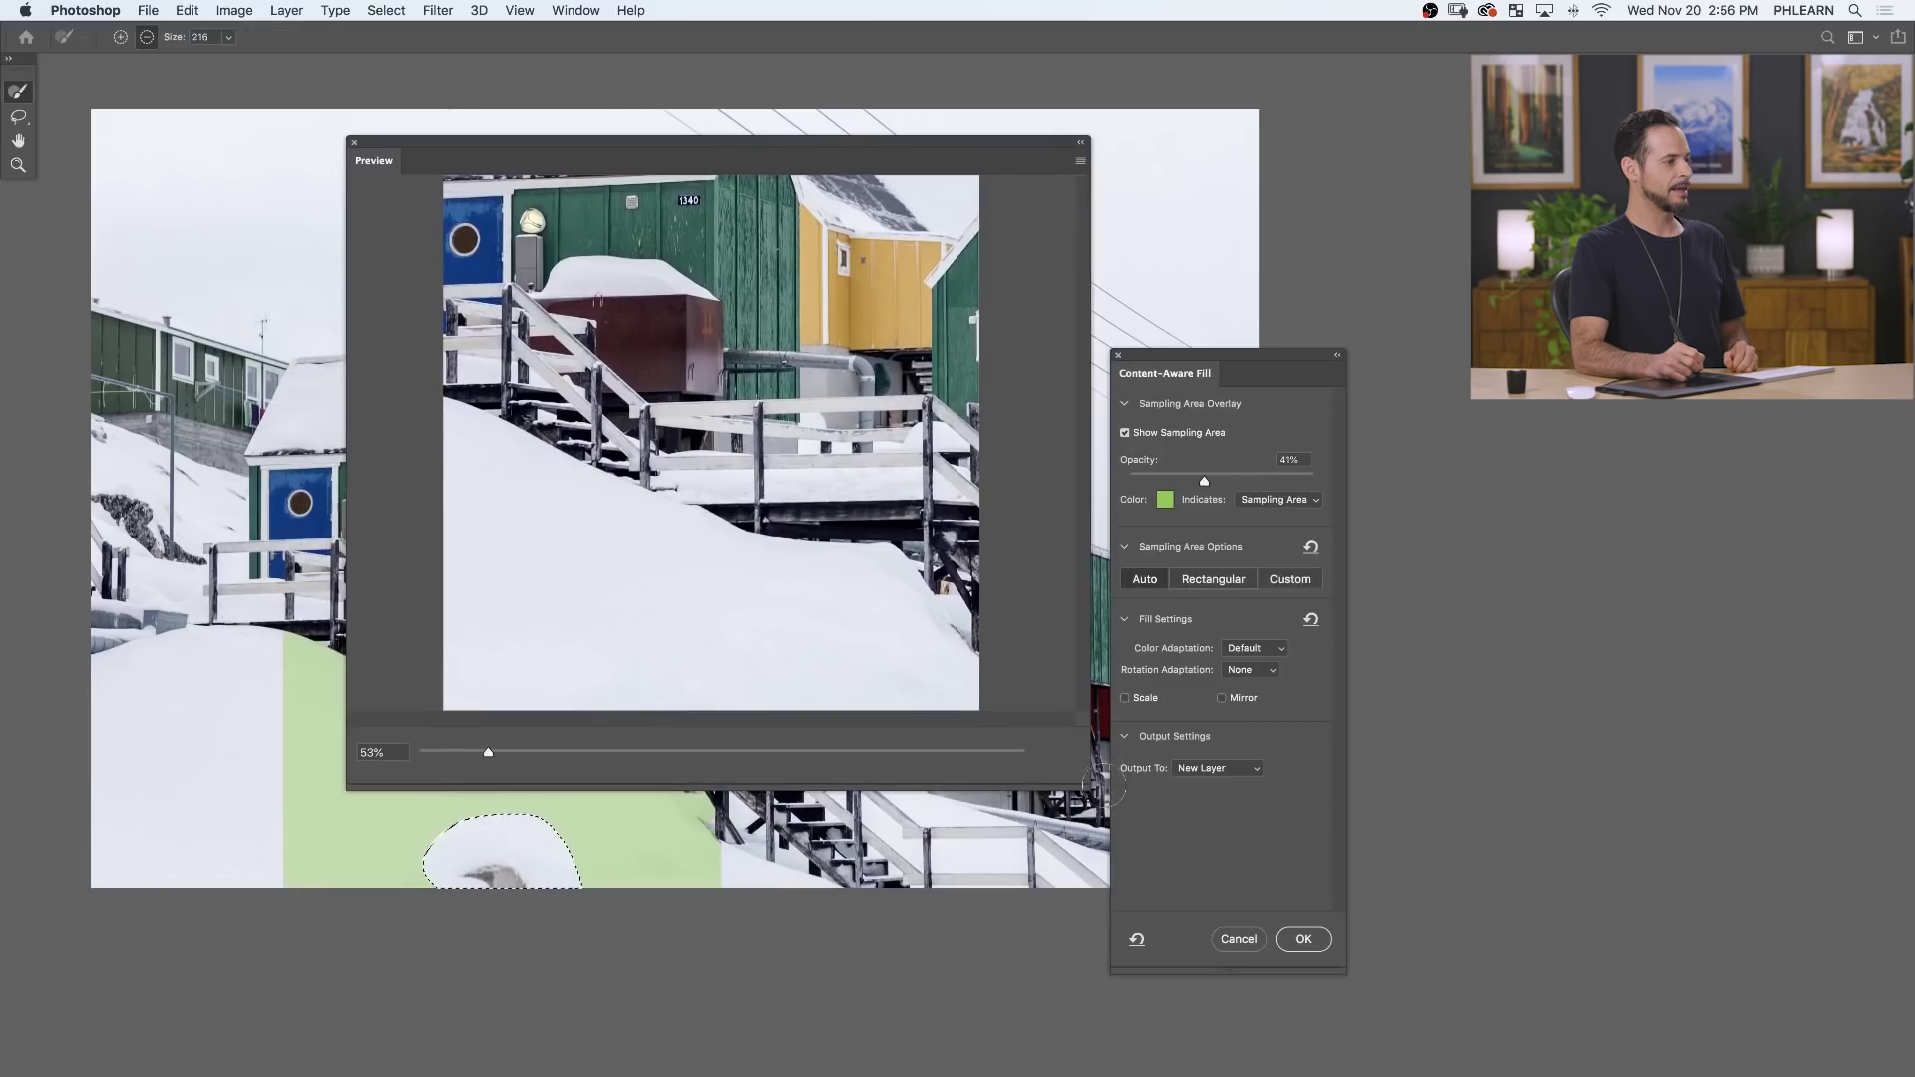
{"action": "left_click_drag", "start_coordinate": [1085, 785], "coordinate": [876, 711]}
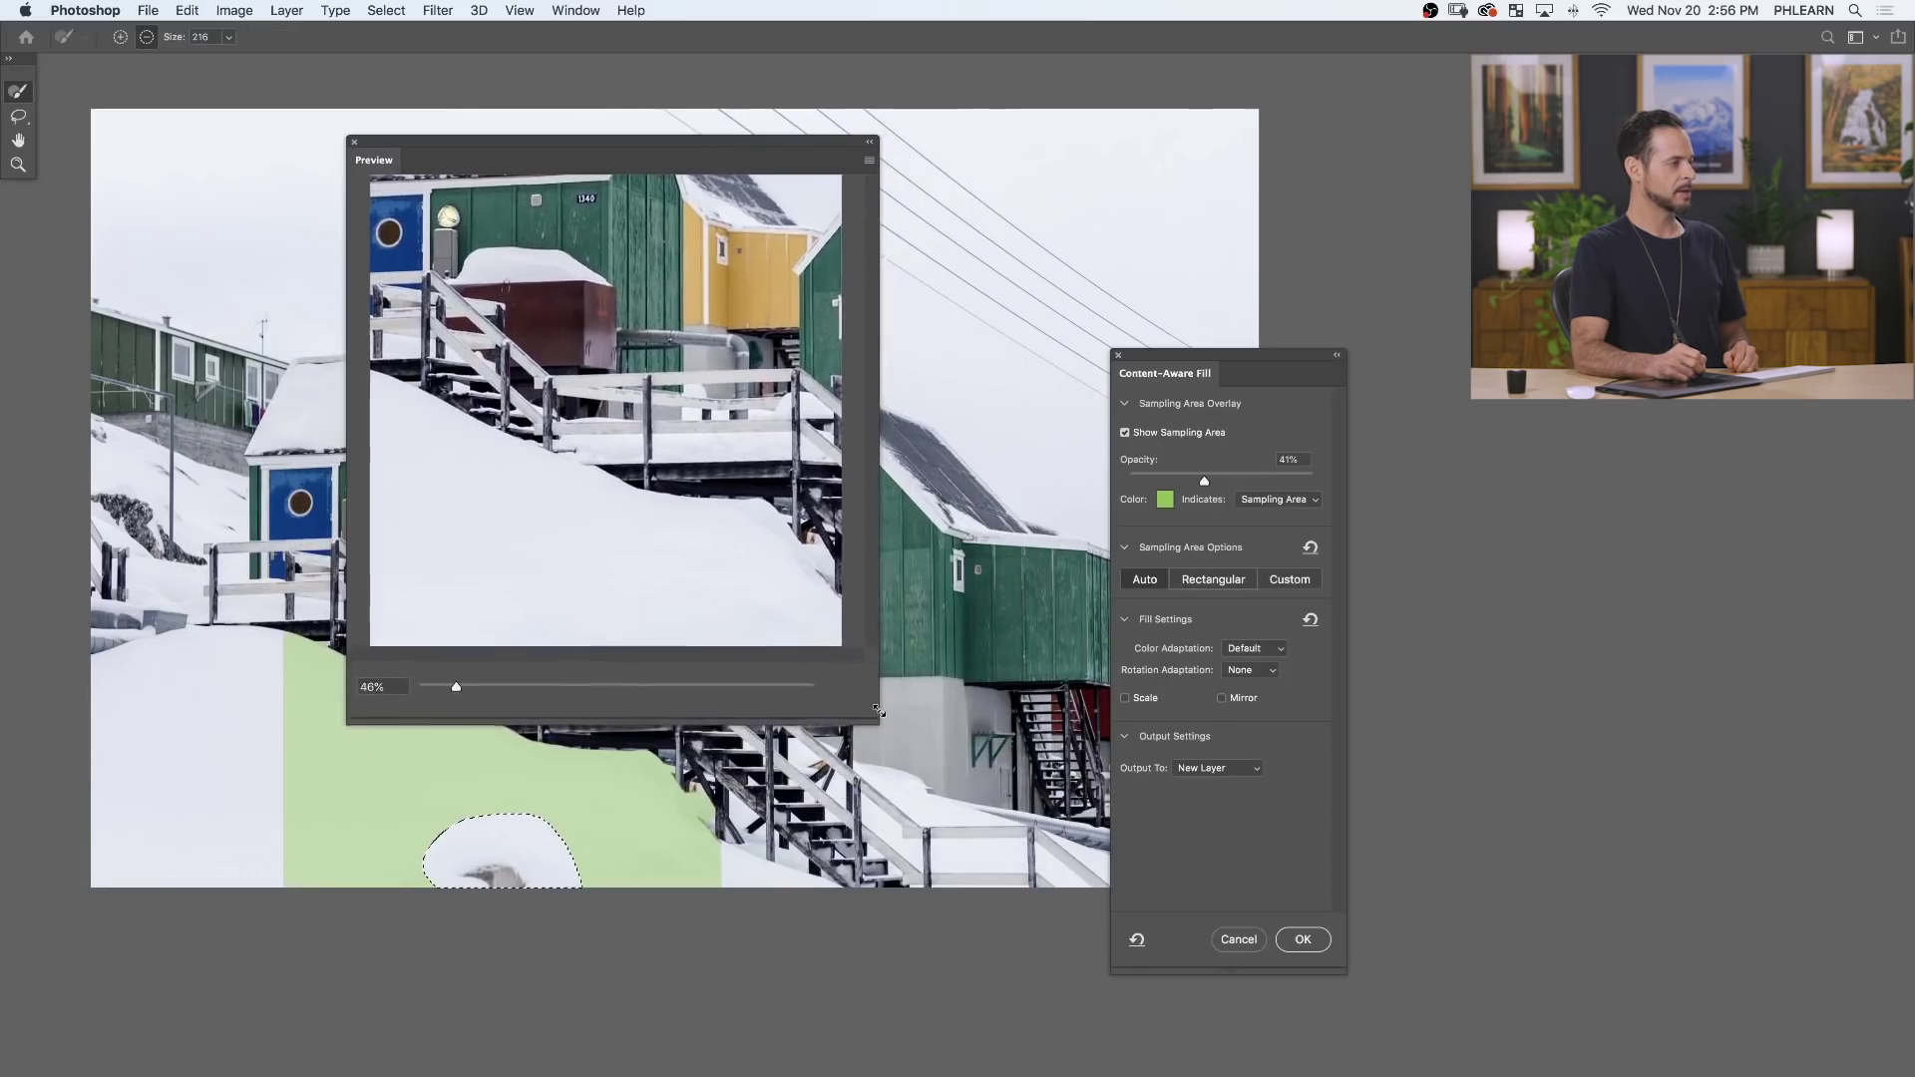
{"action": "left_click_drag", "start_coordinate": [1214, 368], "coordinate": [977, 145]}
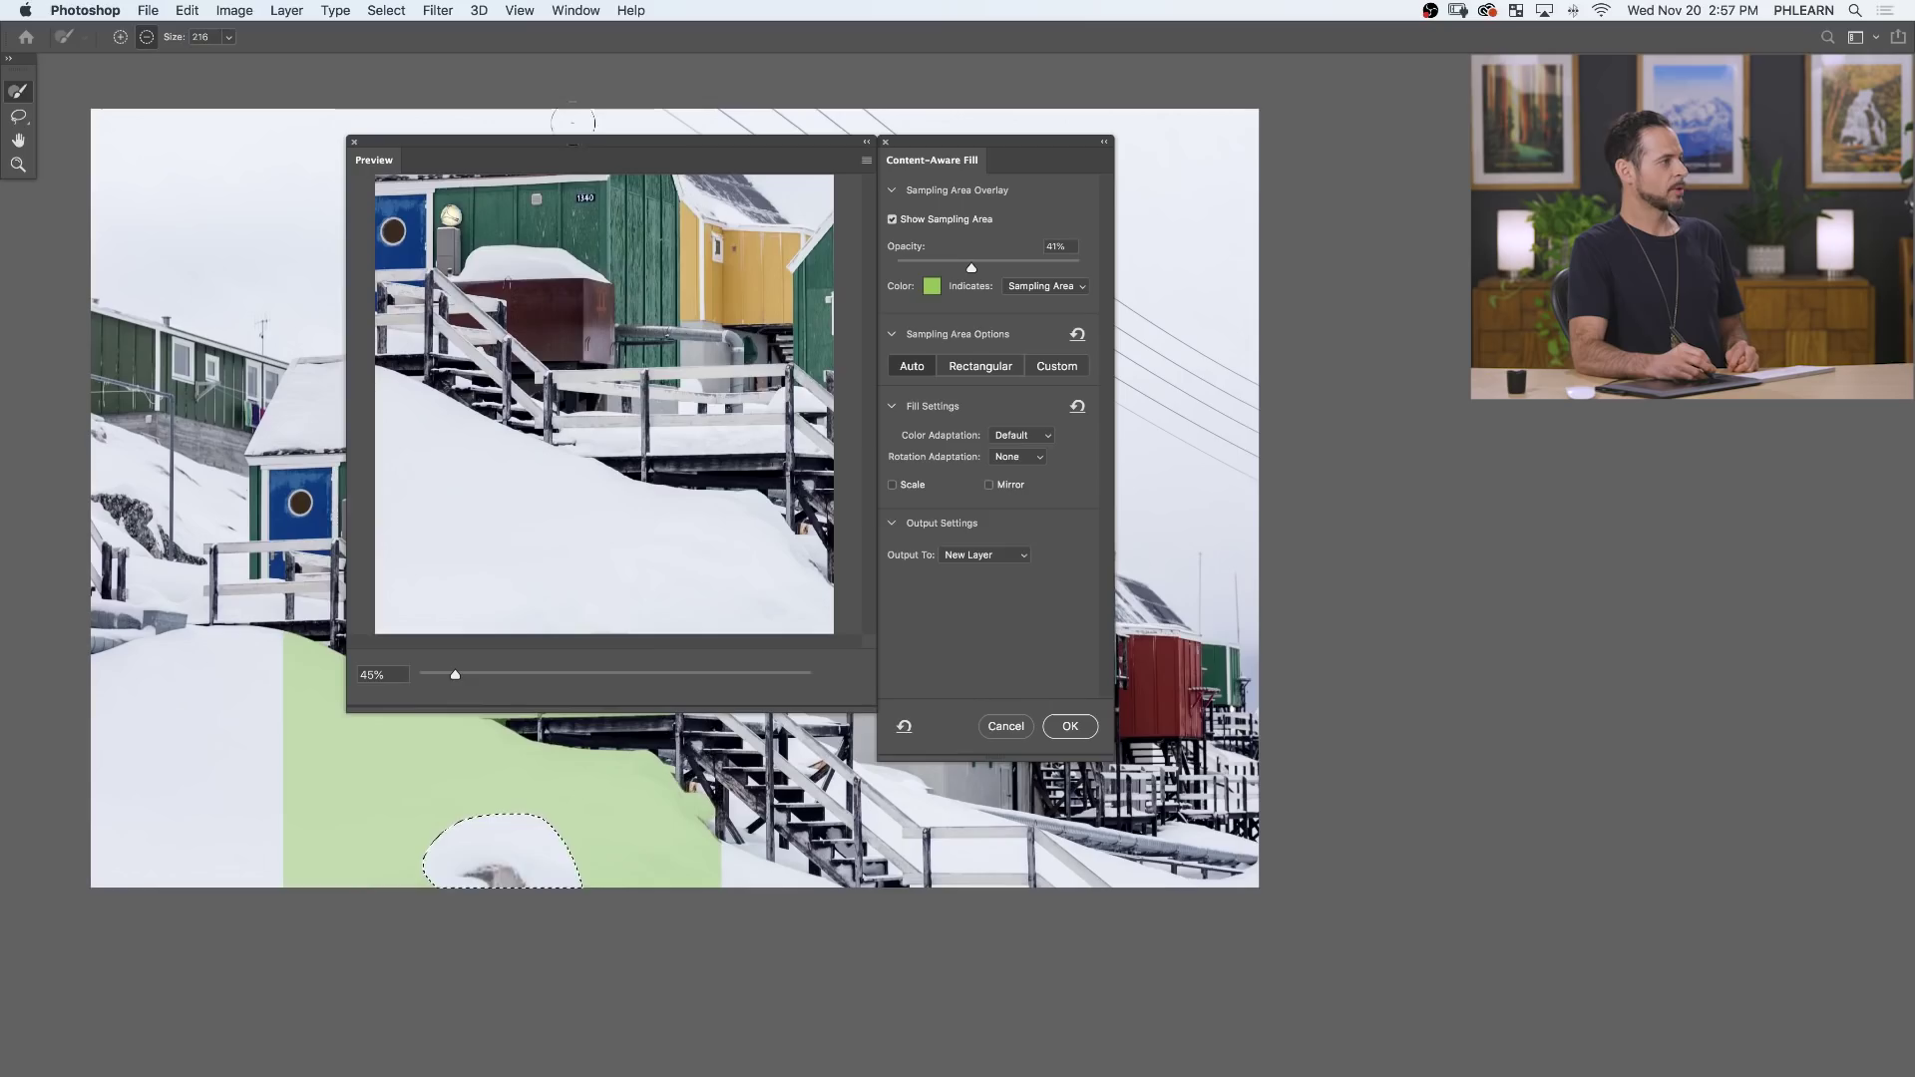
{"action": "left_click_drag", "start_coordinate": [579, 141], "coordinate": [1100, 304]}
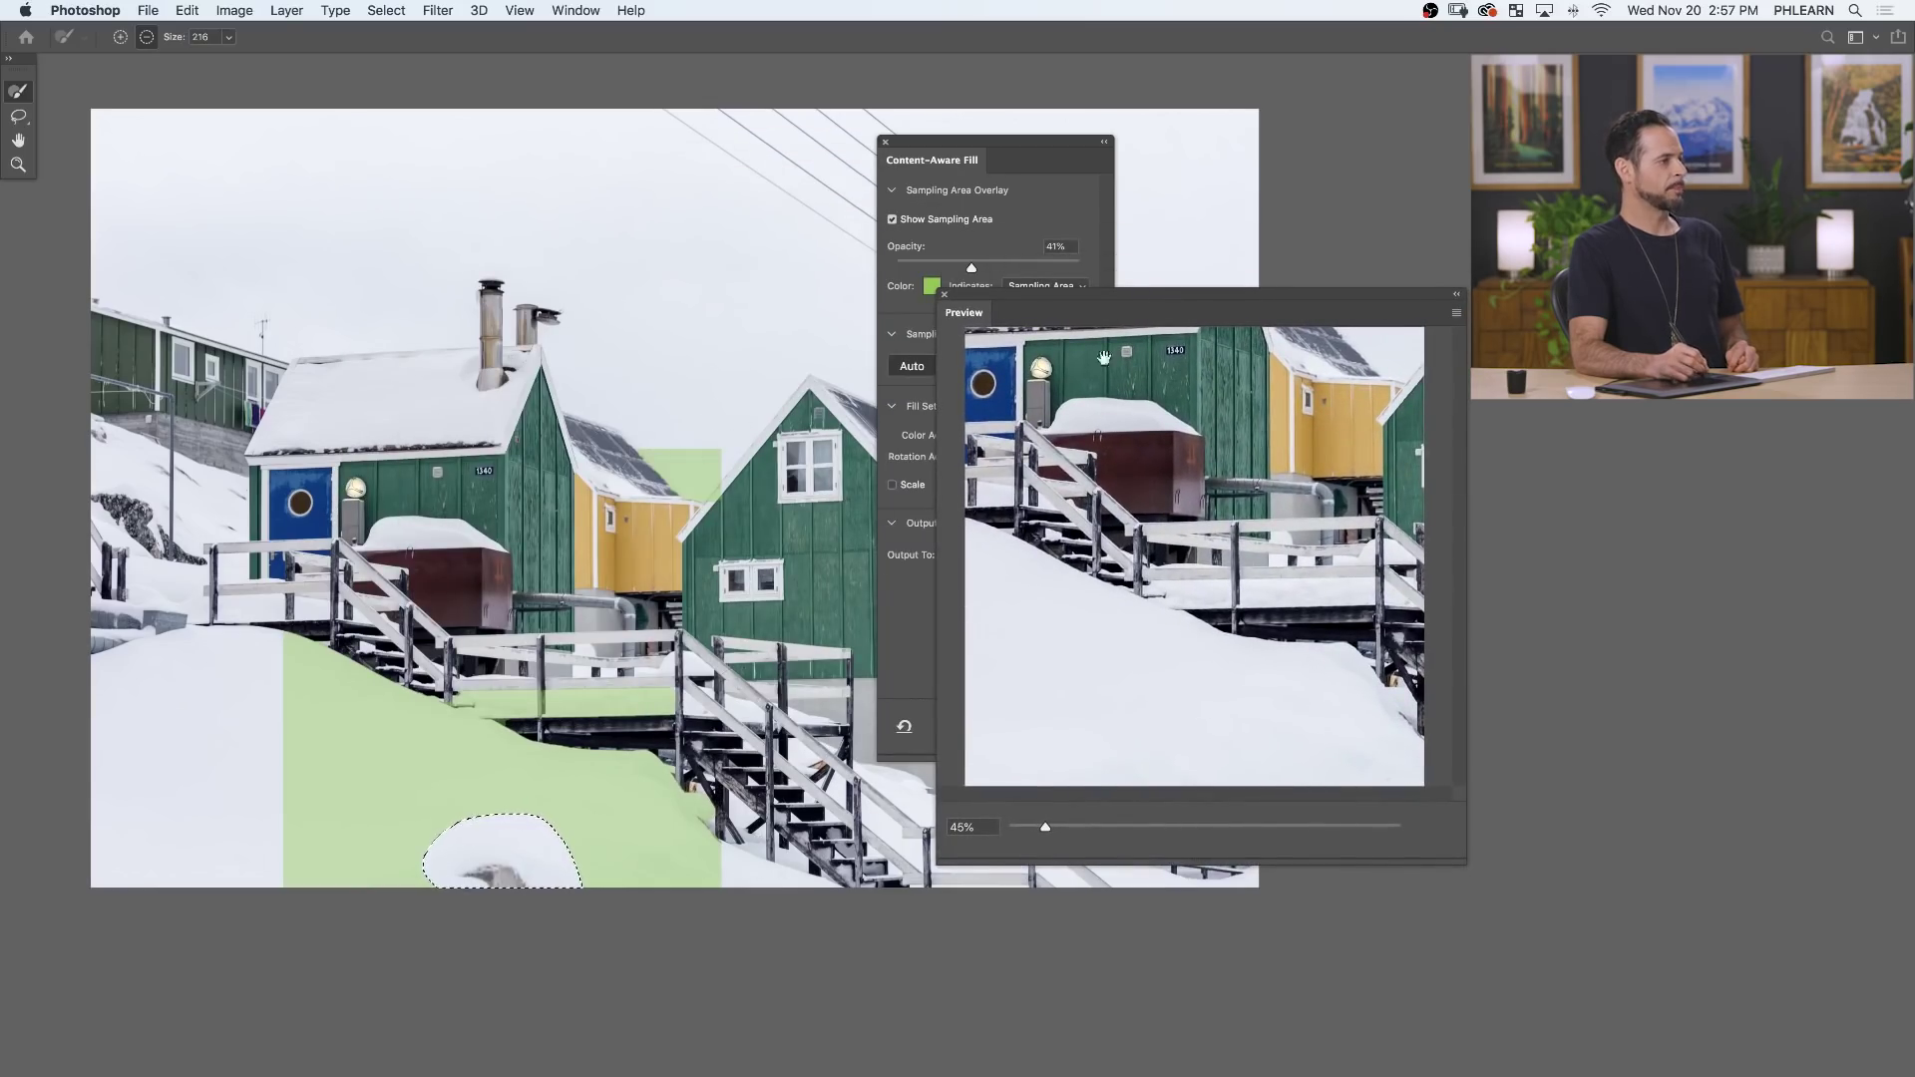
{"action": "left_click_drag", "start_coordinate": [1140, 301], "coordinate": [553, 145]}
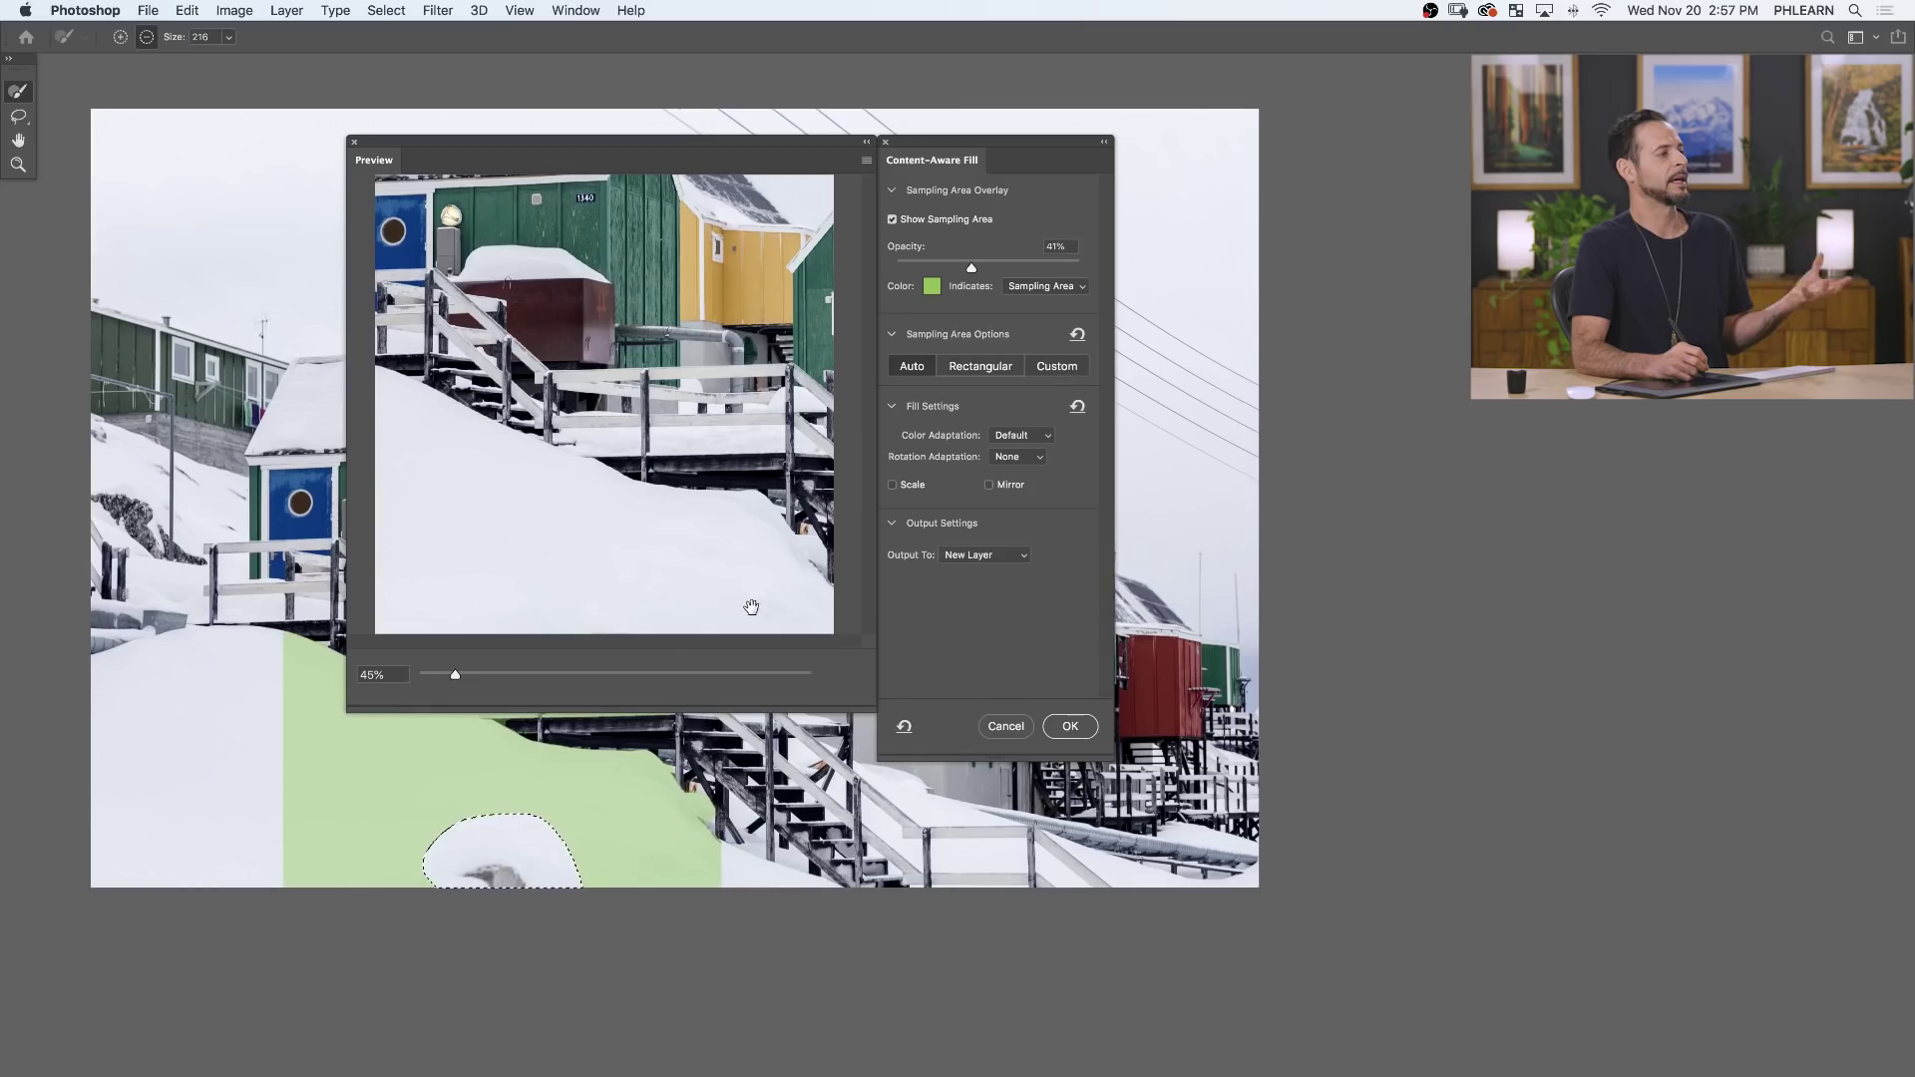
{"action": "left_click", "coordinate": [1077, 731]}
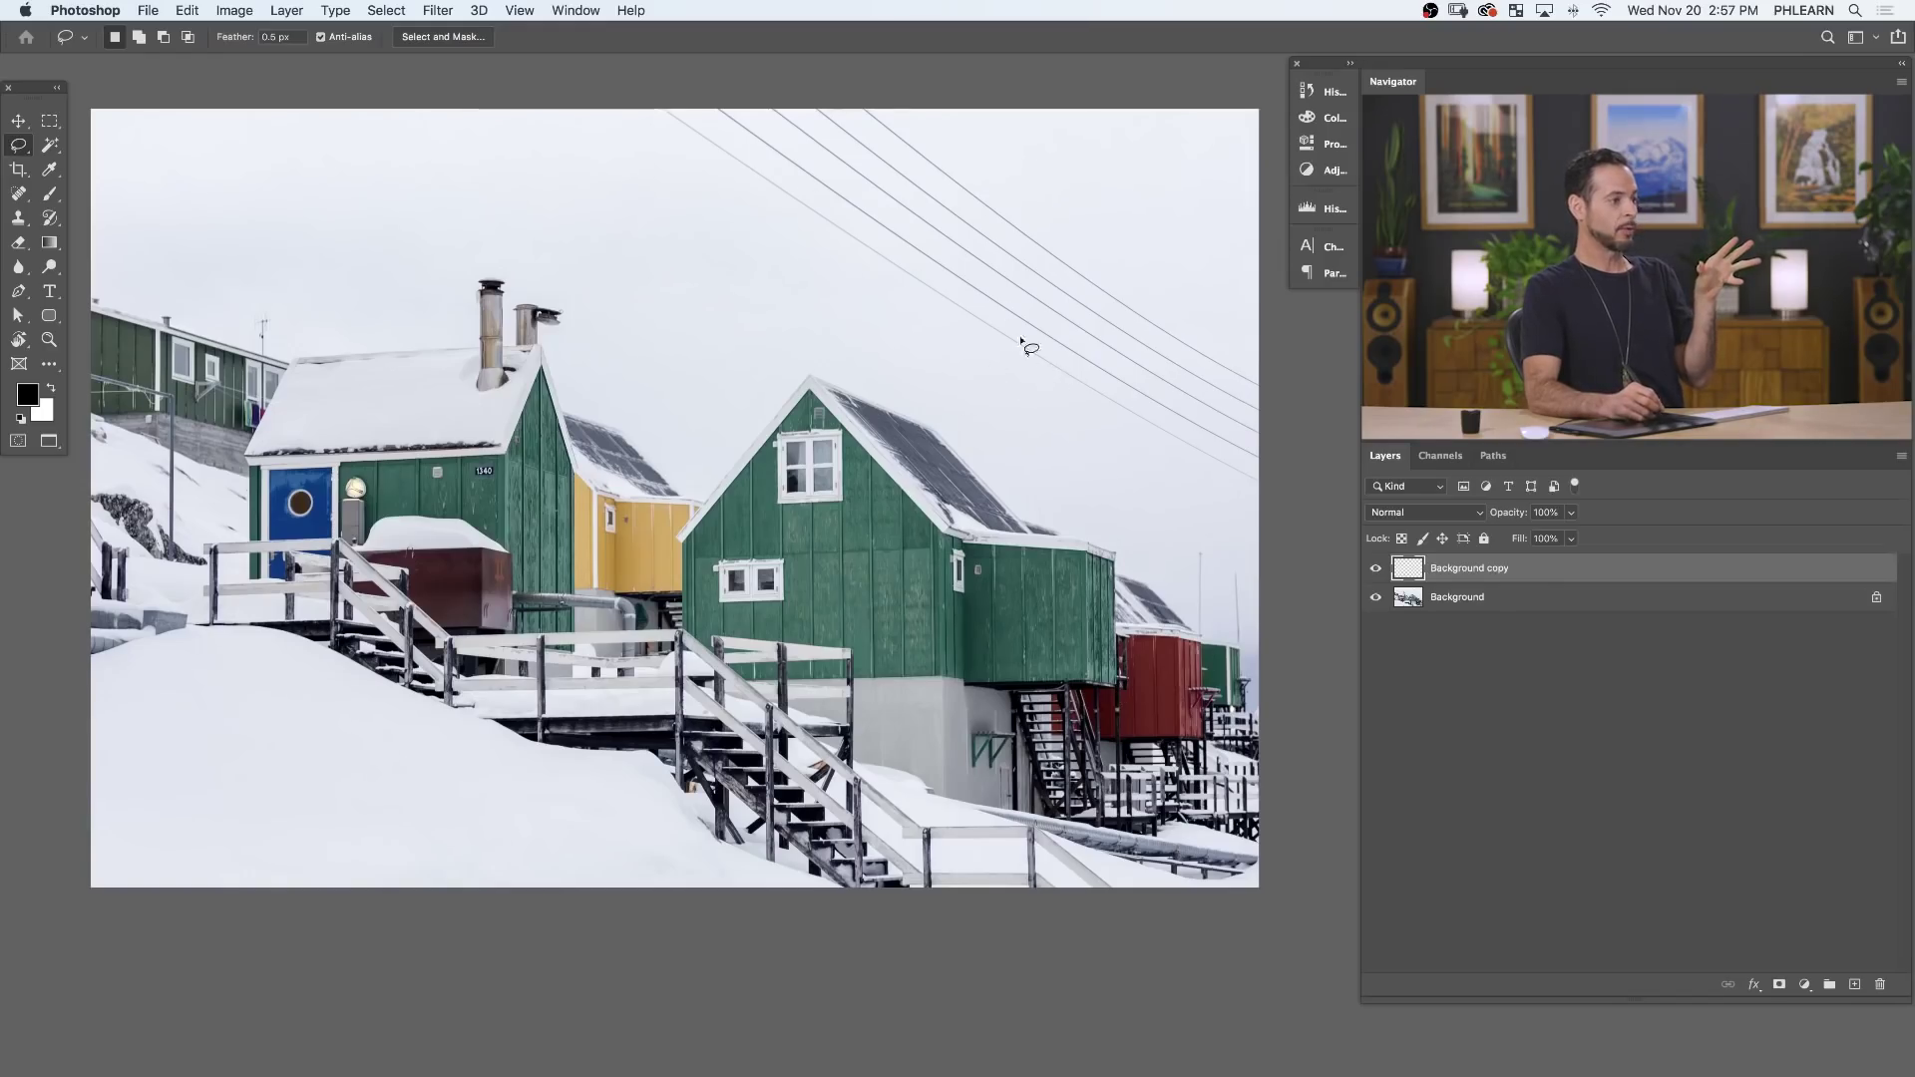
On the Background layer, lasso around the power lines in the upper-right sky.
{"action": "left_click", "coordinate": [1504, 597]}
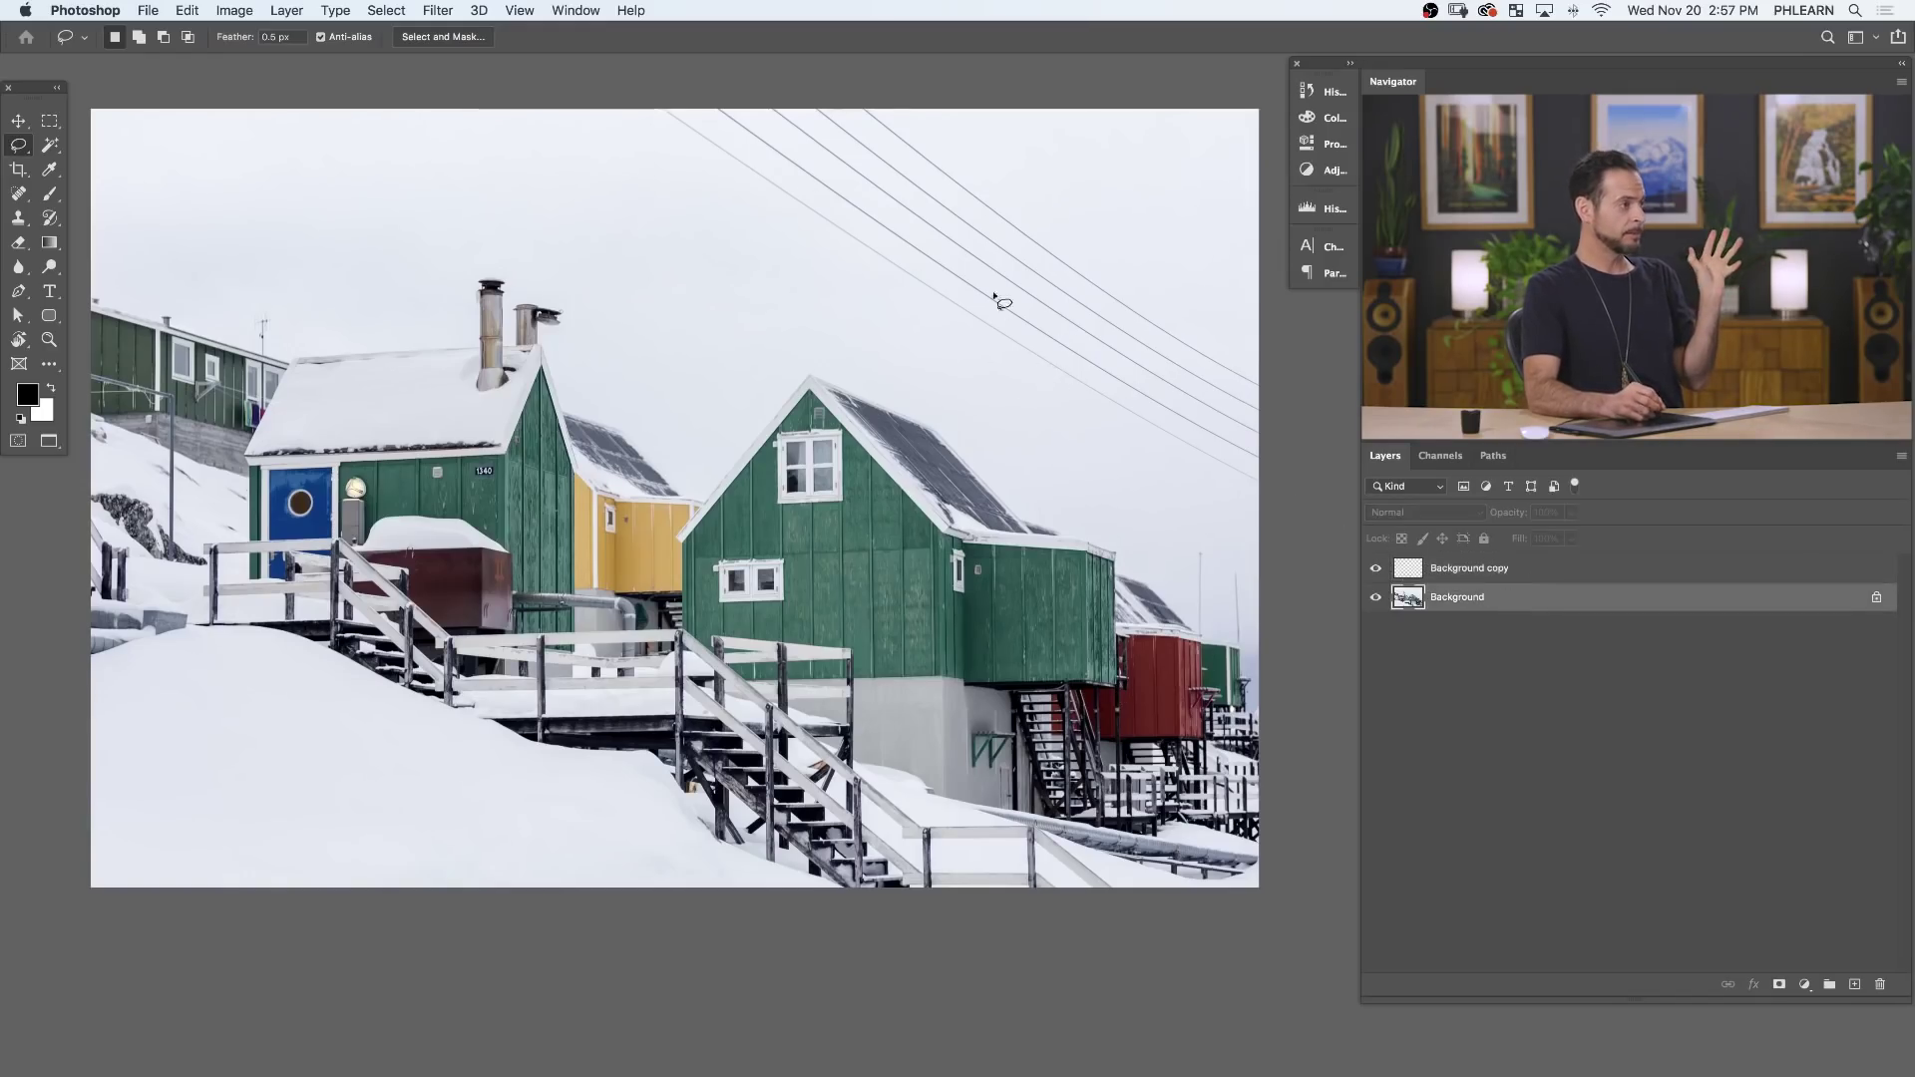
{"action": "mouse_move", "coordinate": [910, 111]}
{"action": "left_mouse_down"}
{"action": "mouse_move", "coordinate": [833, 74]}
{"action": "mouse_move", "coordinate": [726, 104]}
{"action": "left_mouse_up"}
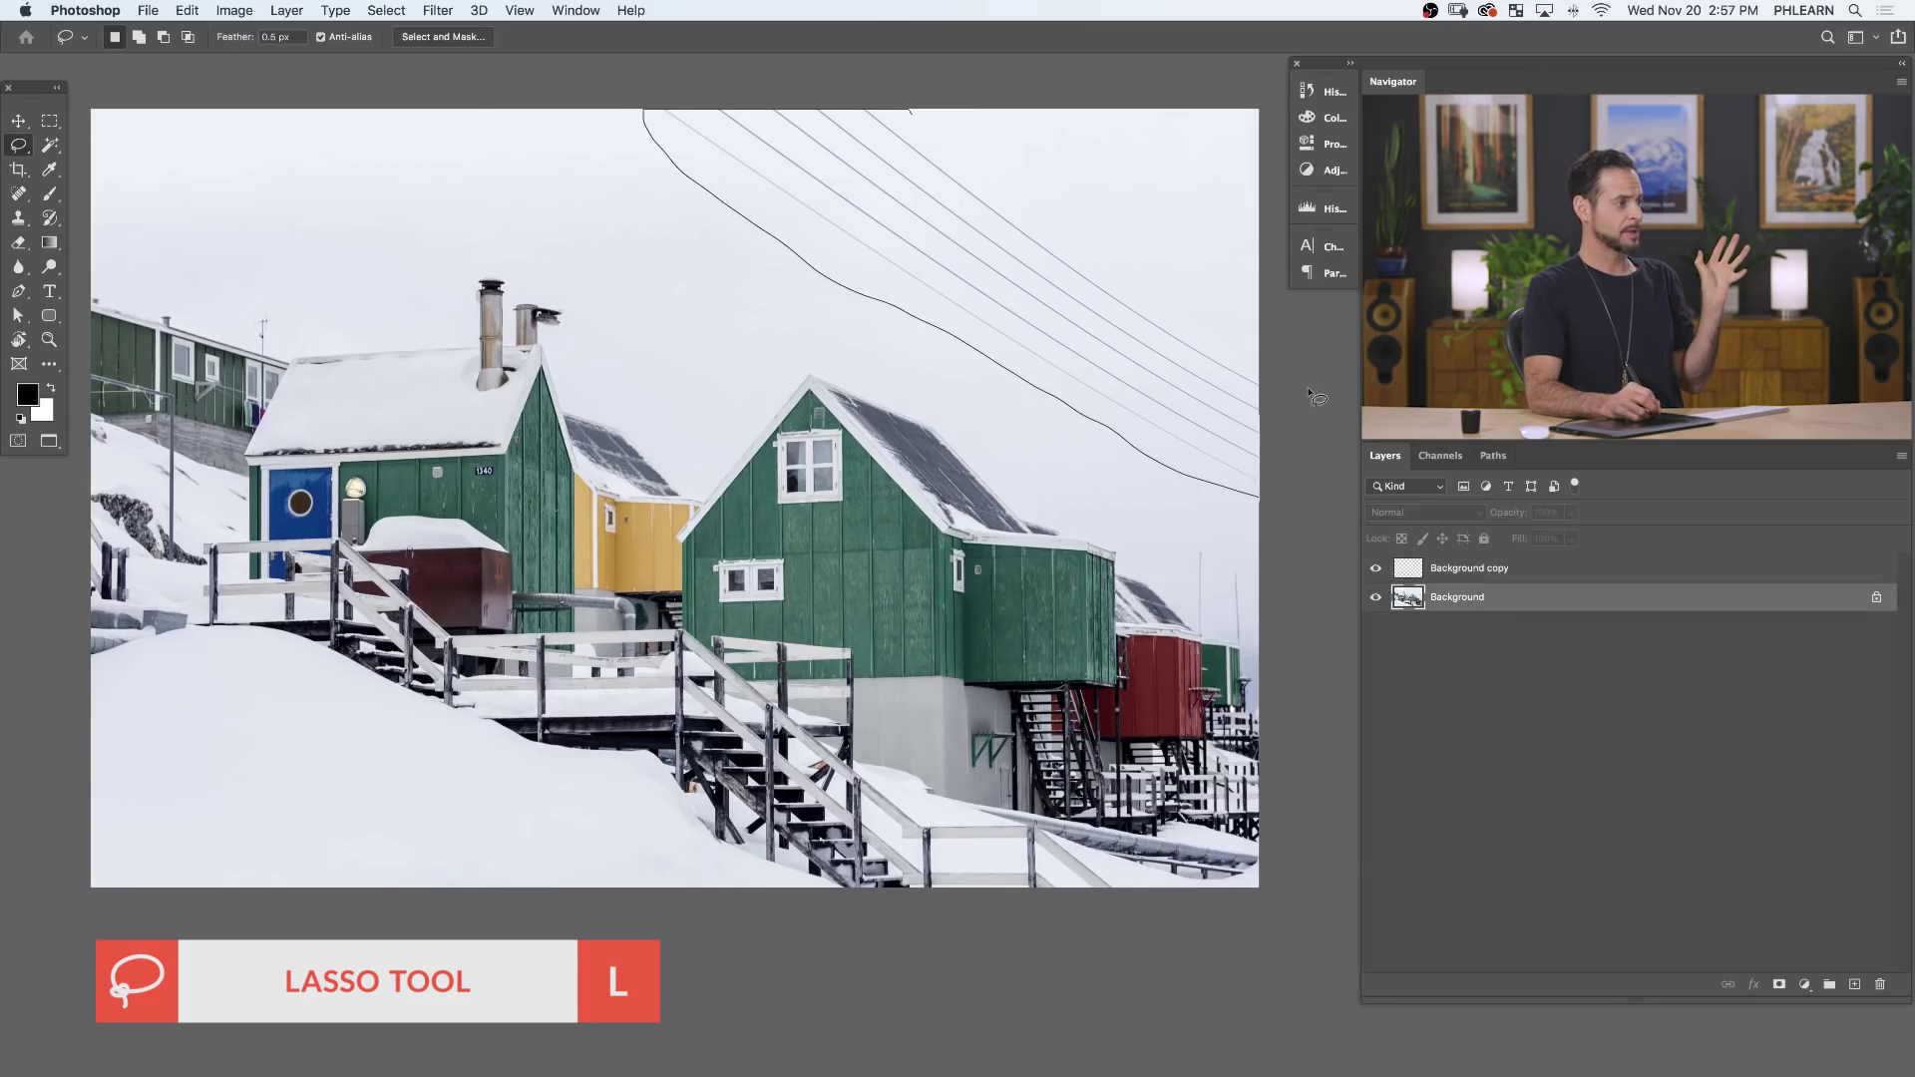
{"action": "left_click_drag", "start_coordinate": [945, 139], "coordinate": [933, 124]}
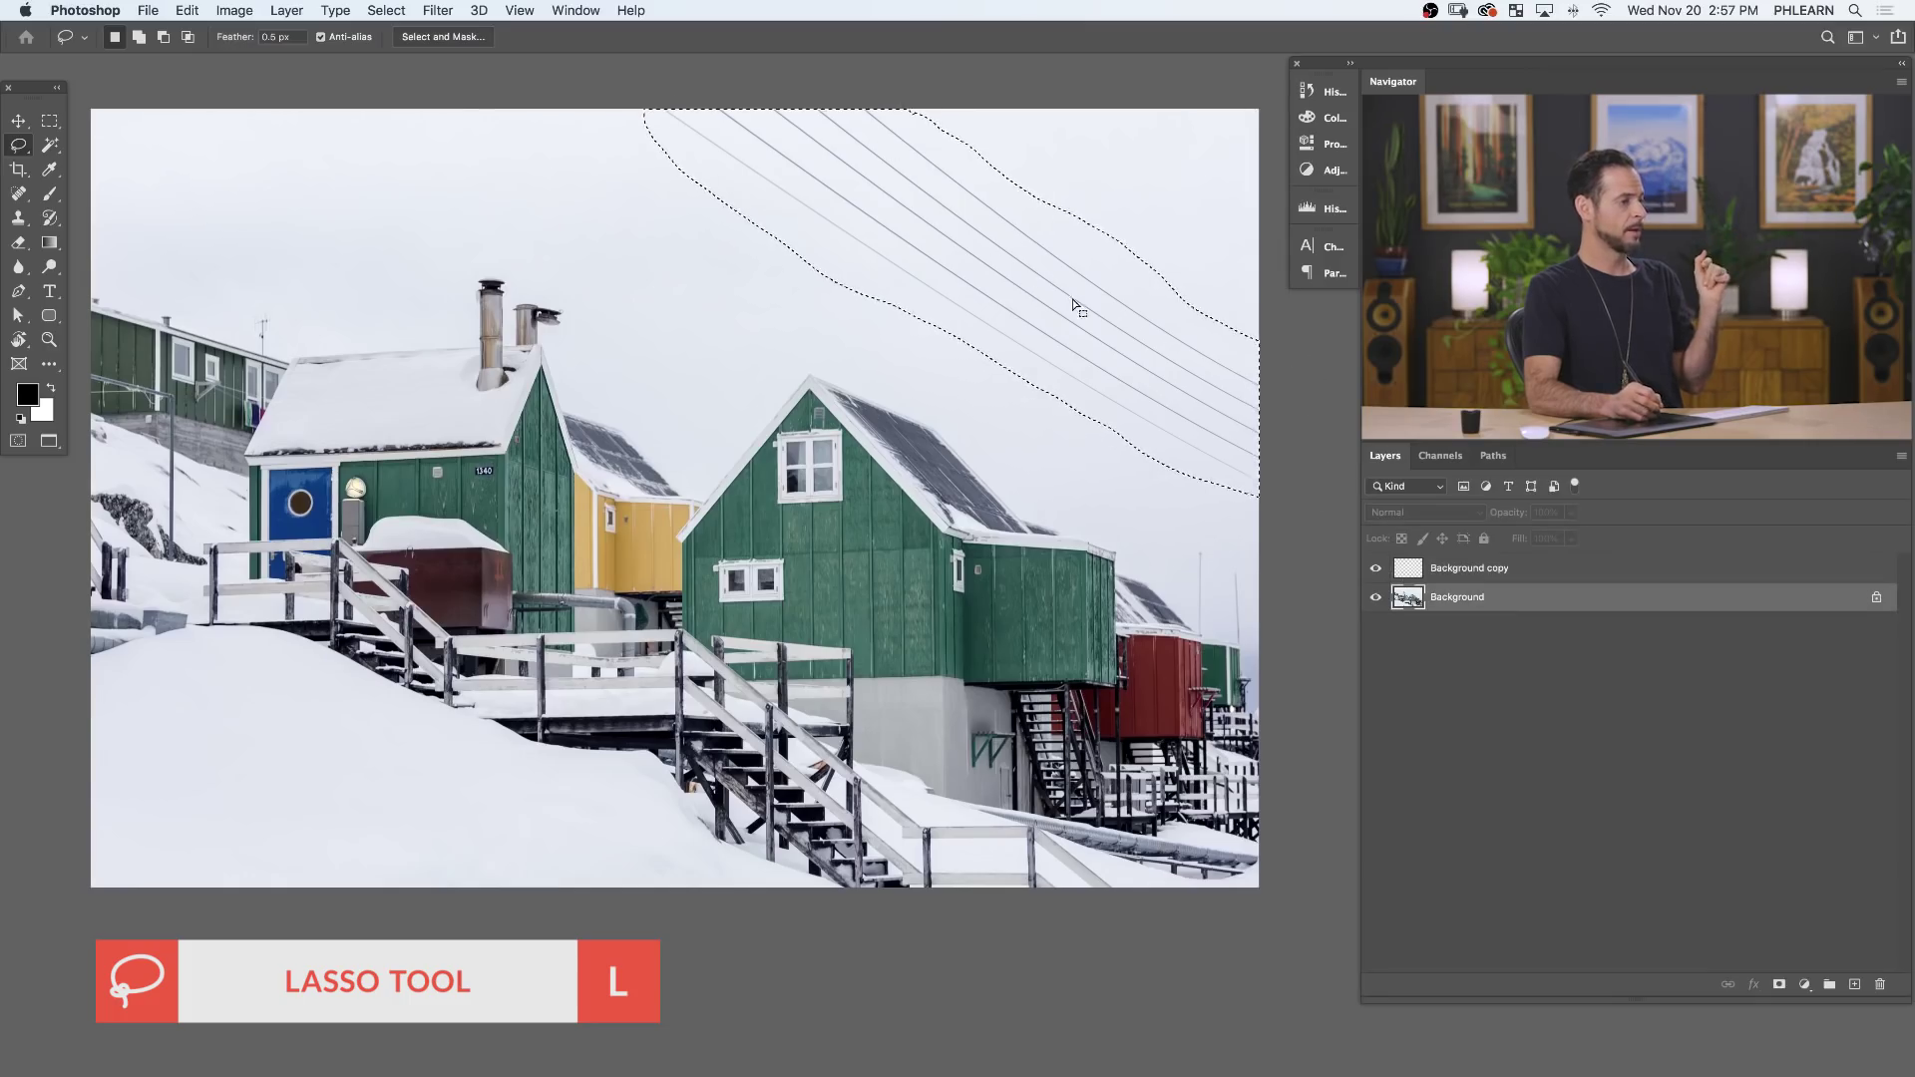
{"action": "left_click", "coordinate": [186, 10]}
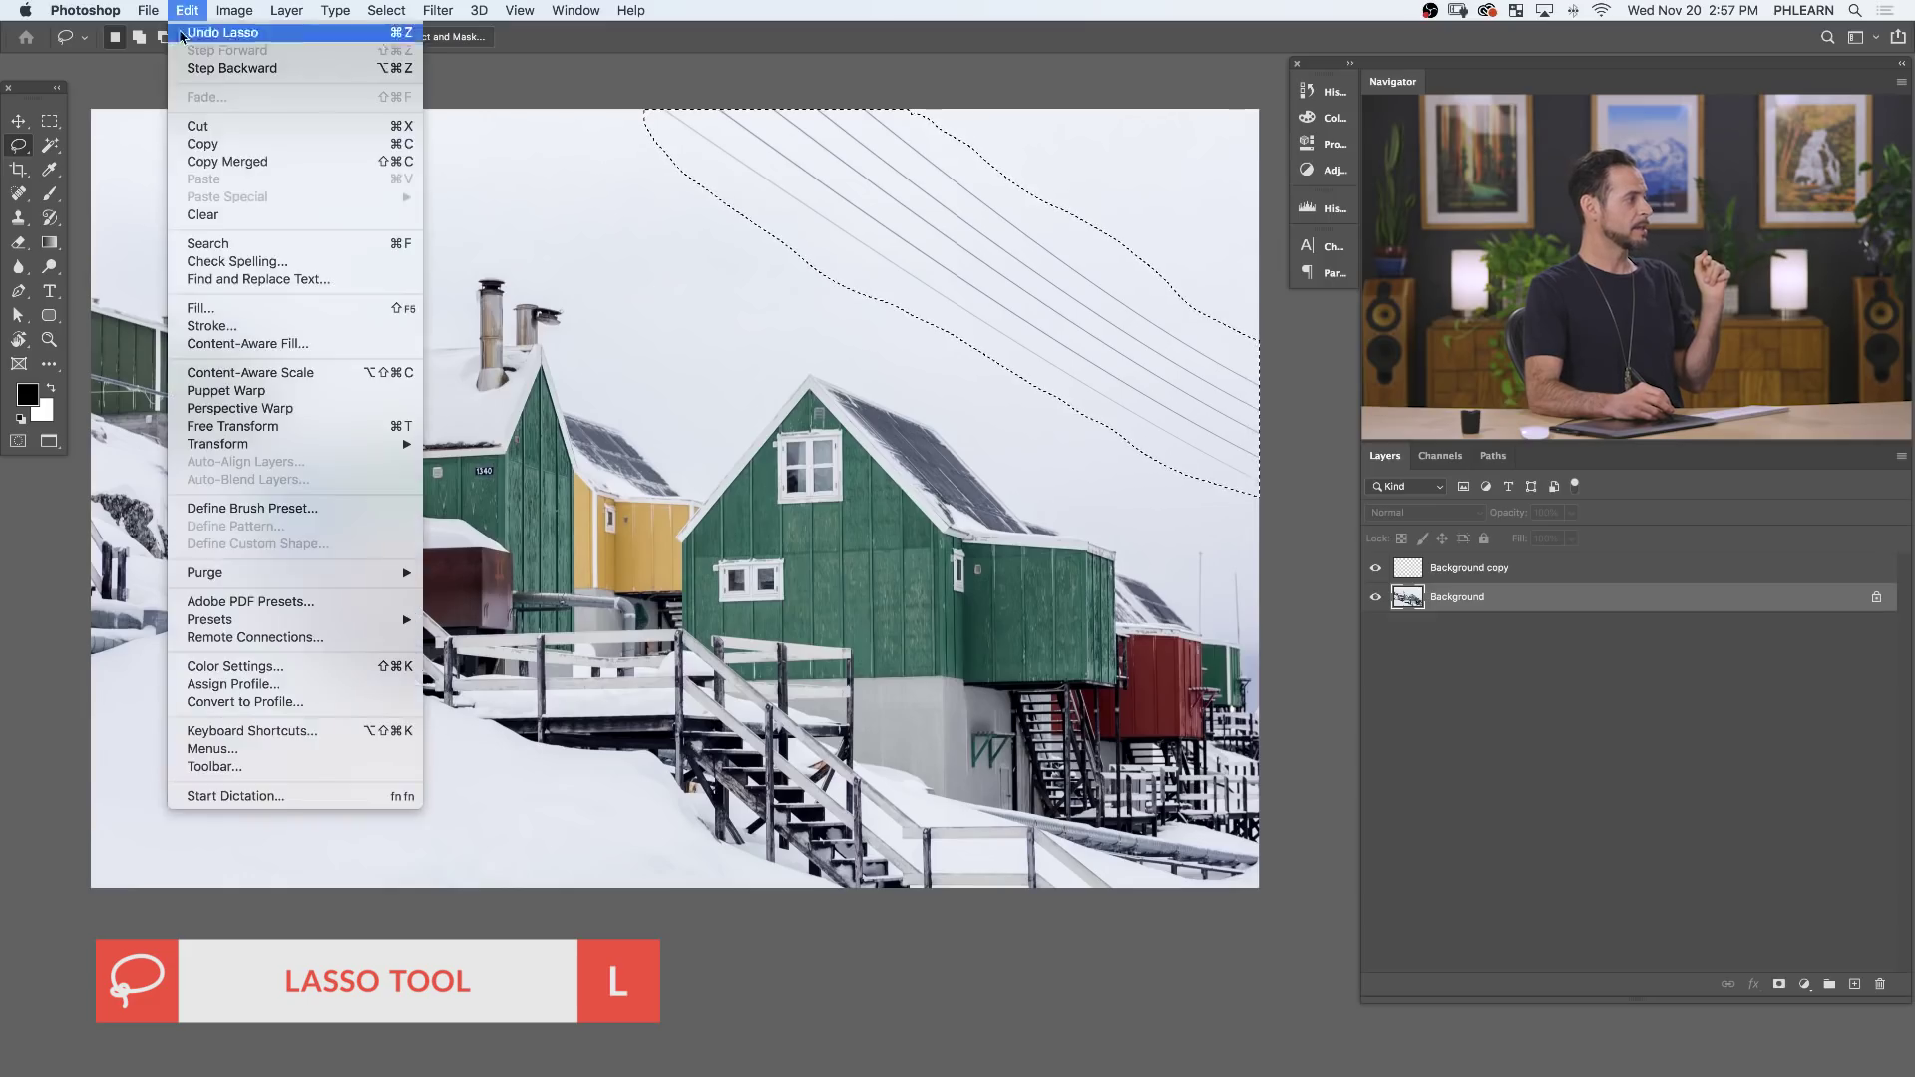
Content-Aware Fill the power lines with Output To set to New Layer.
{"action": "left_click", "coordinate": [321, 344]}
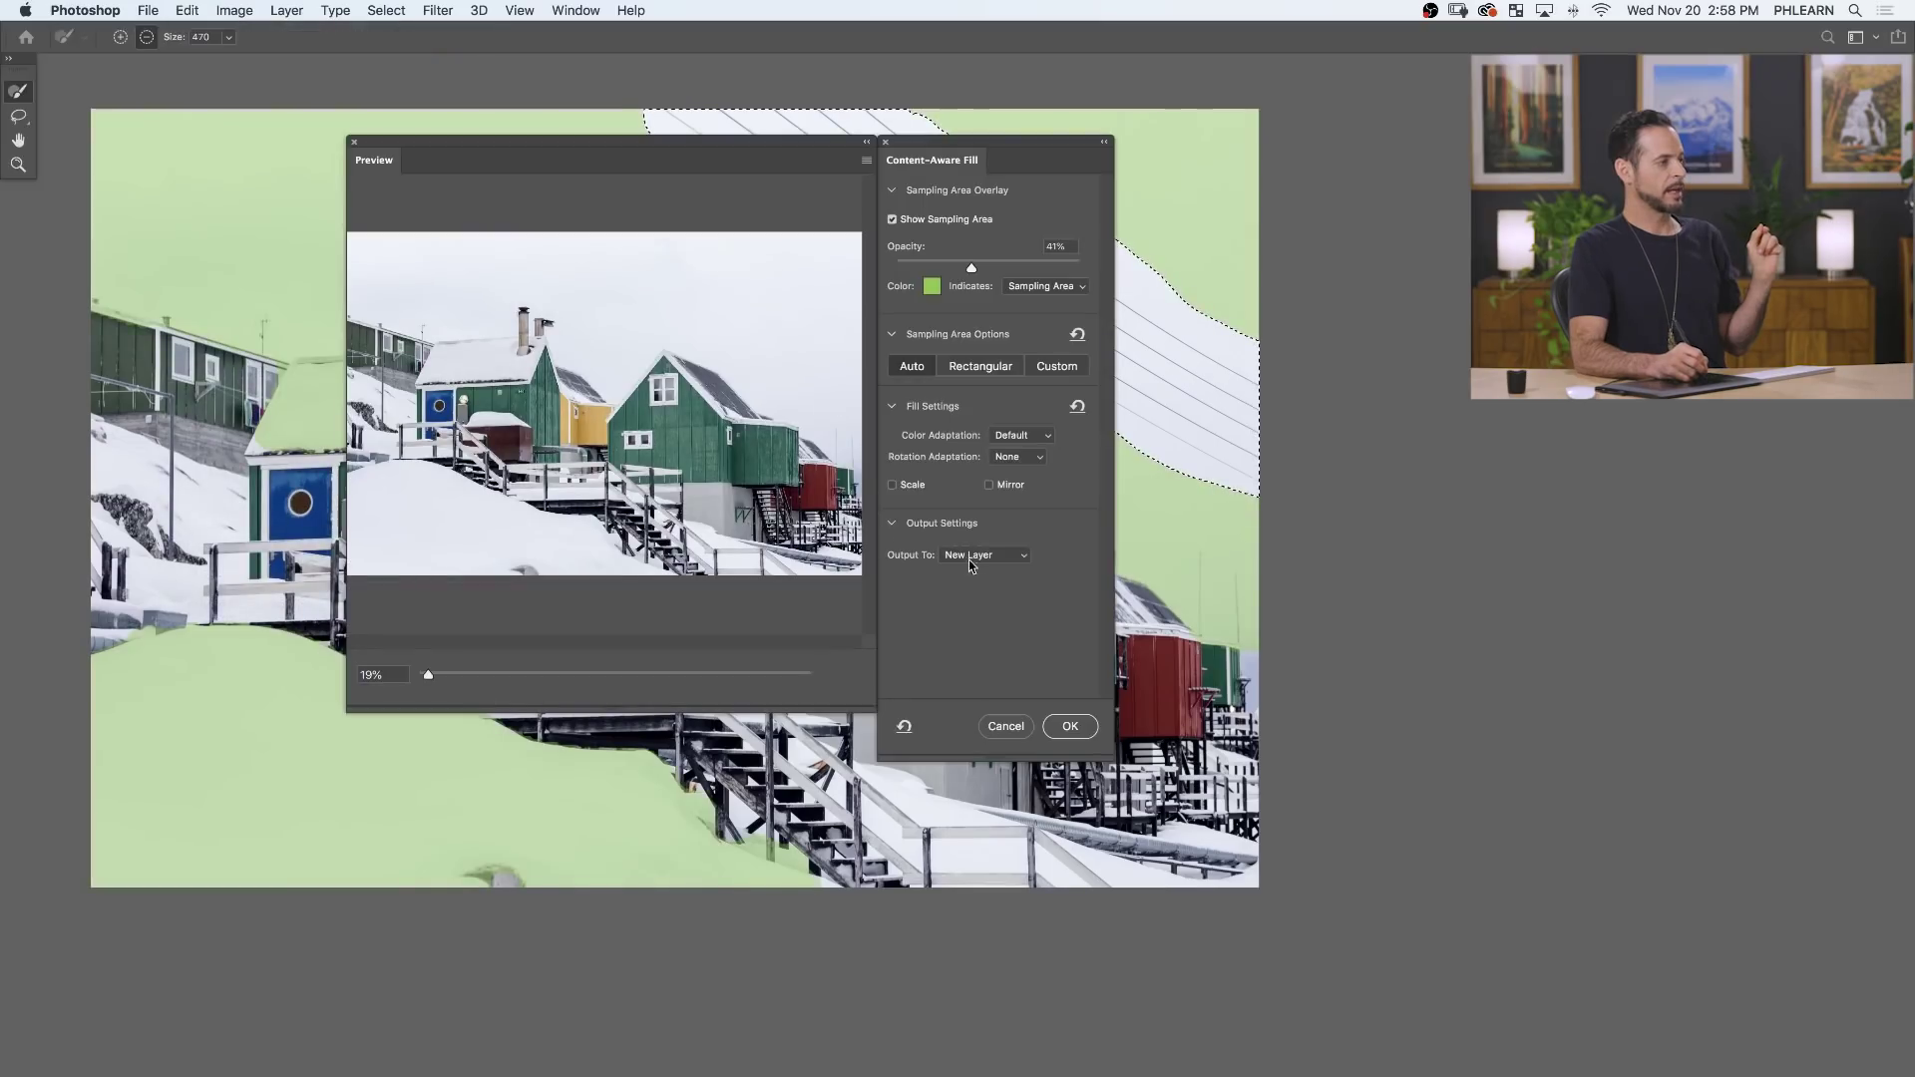
{"action": "left_click", "coordinate": [970, 562]}
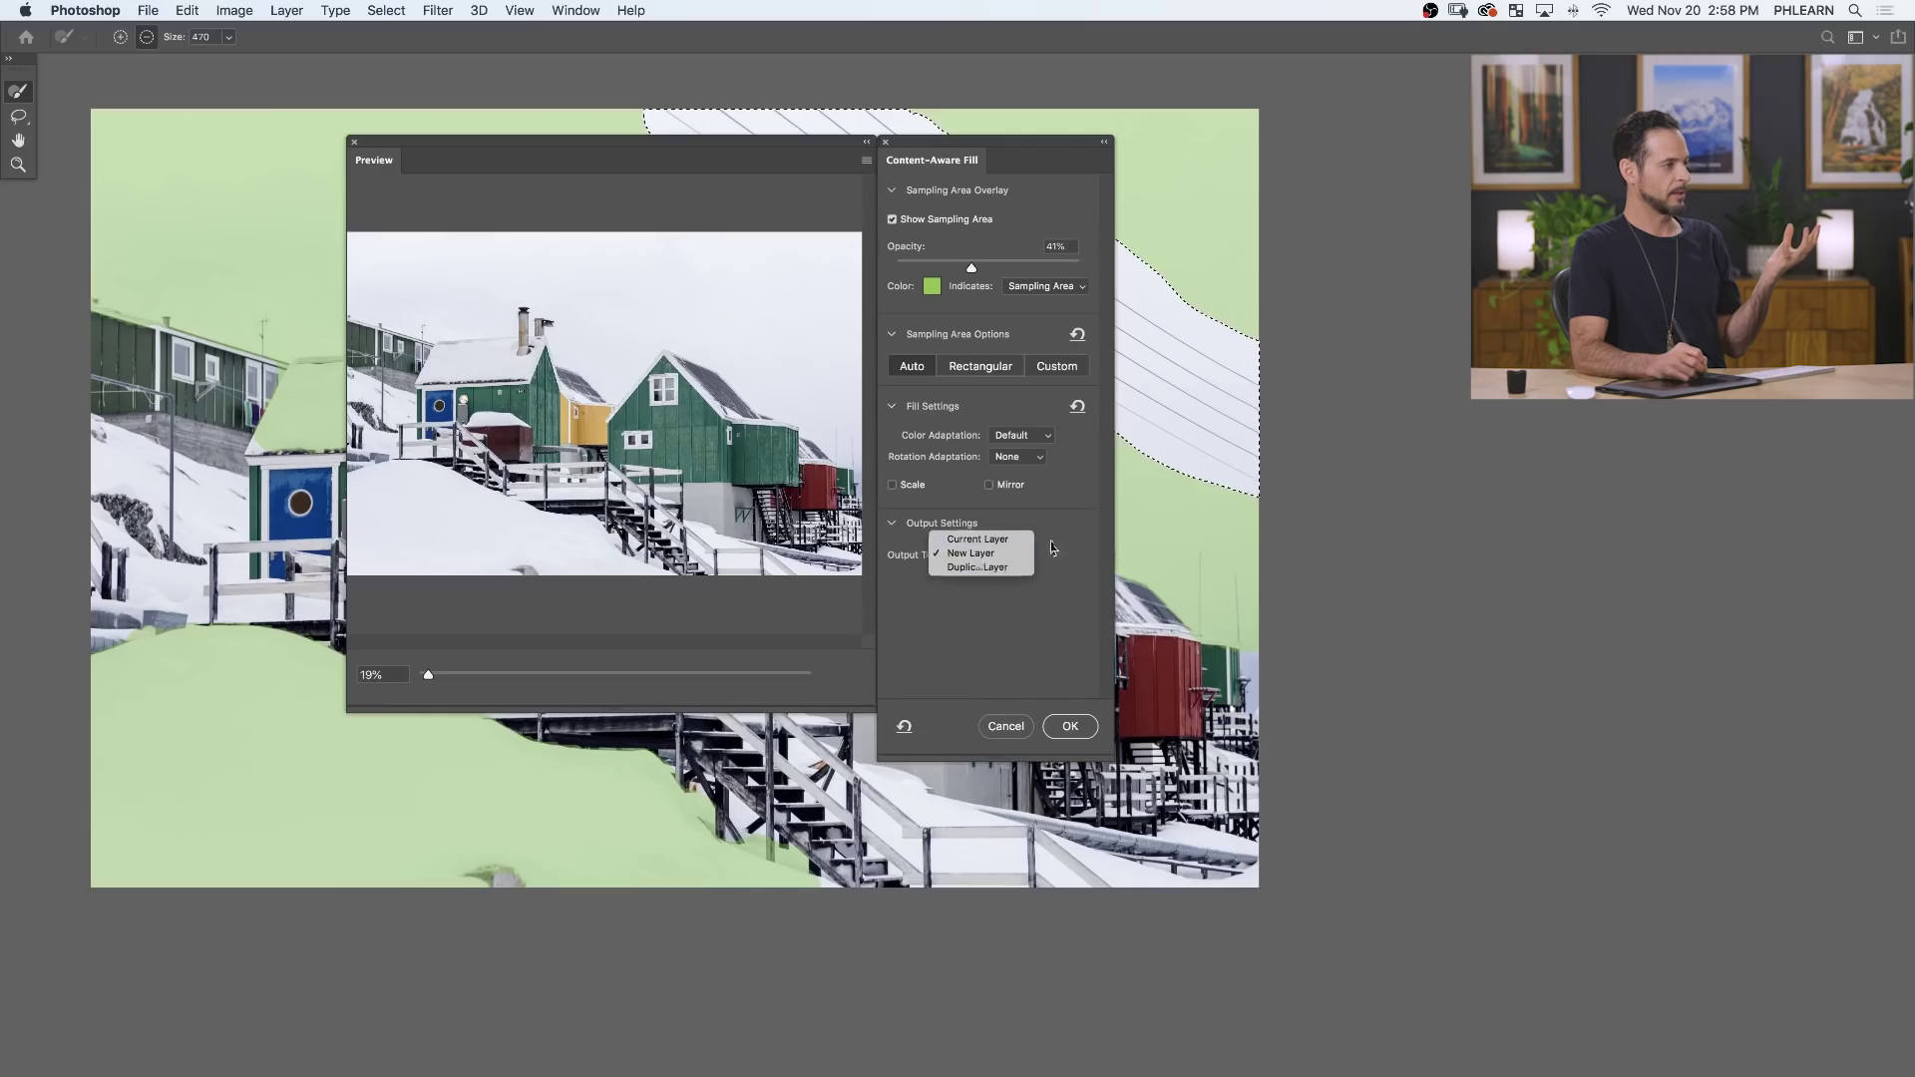
{"action": "left_click", "coordinate": [972, 554]}
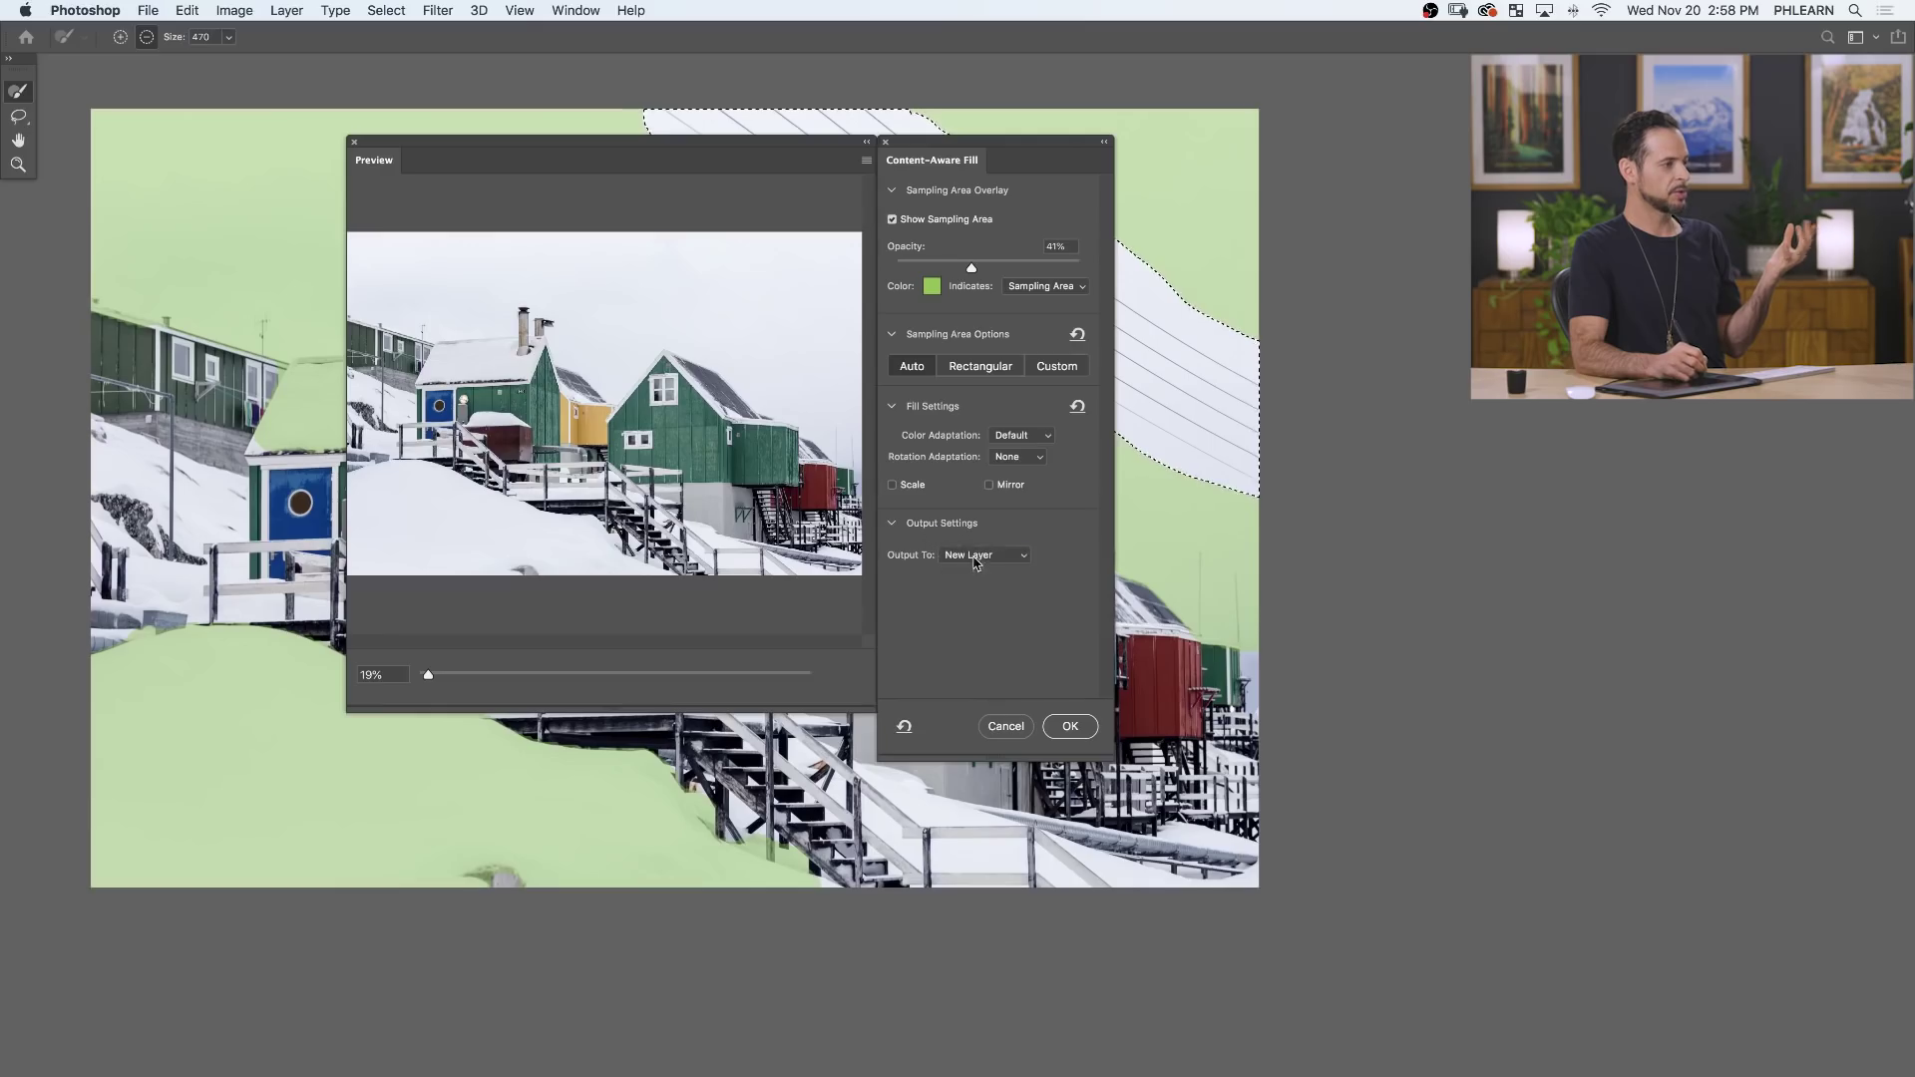
{"action": "left_click", "coordinate": [1069, 727]}
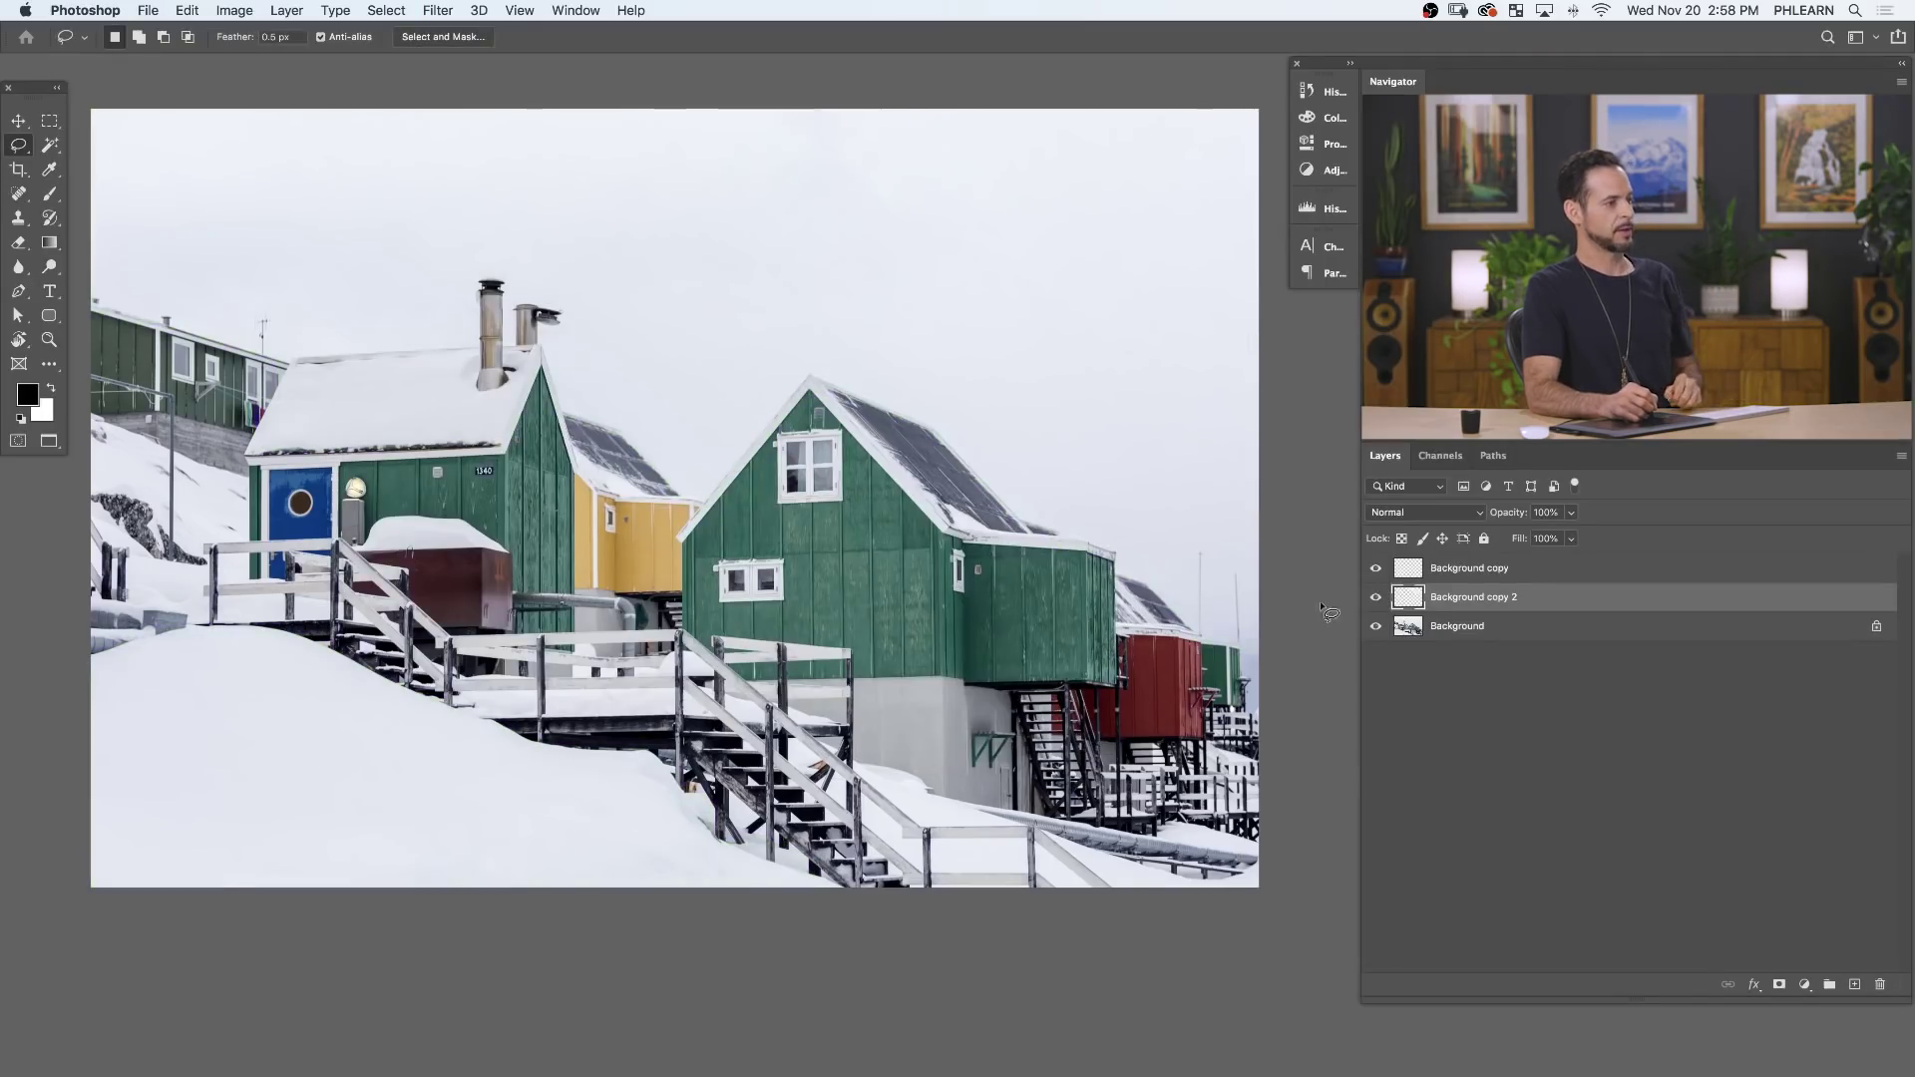
Toggle the Background copy 2 layer's visibility to compare the image with and without the fills.
{"action": "left_click", "coordinate": [1376, 596]}
{"action": "left_click", "coordinate": [1376, 597]}
{"action": "left_click", "coordinate": [1376, 597]}
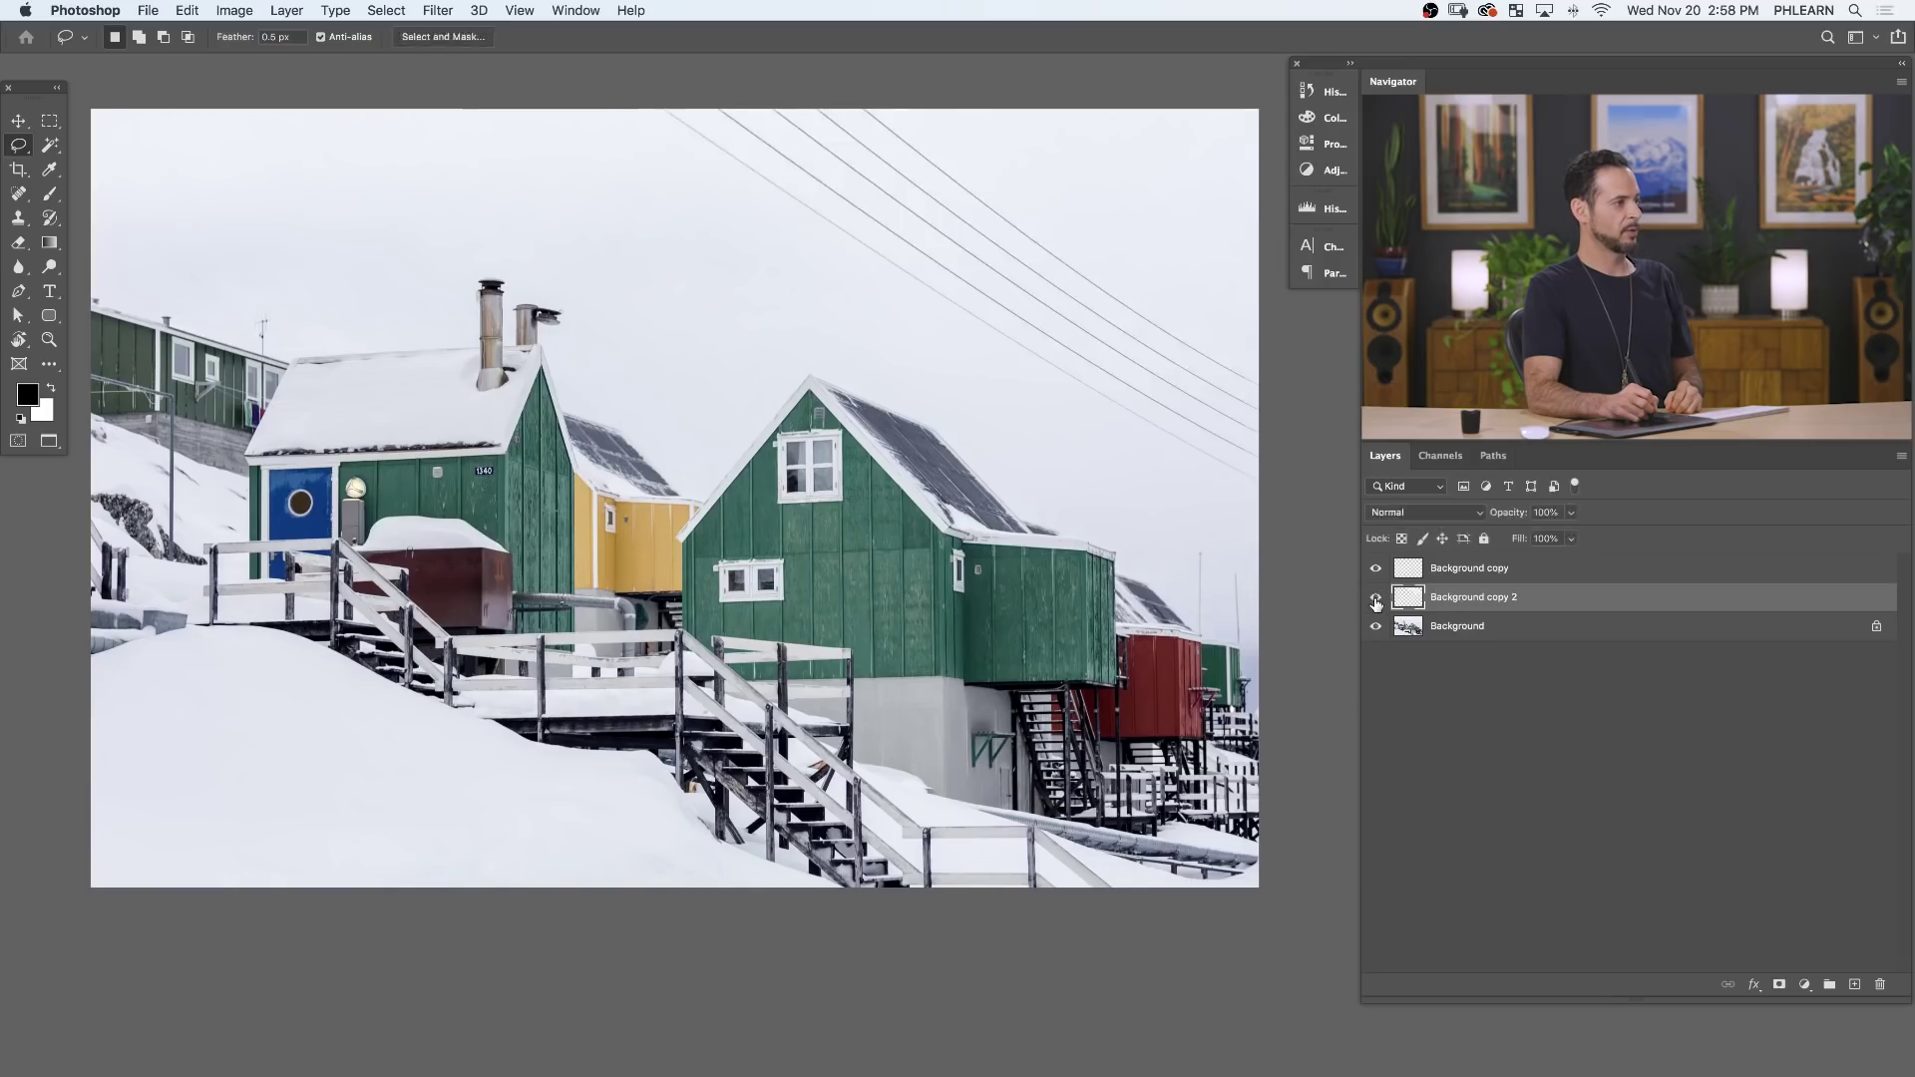
{"action": "left_click", "coordinate": [1377, 598]}
{"action": "left_click", "coordinate": [1377, 599]}
{"action": "left_click", "coordinate": [1376, 599]}
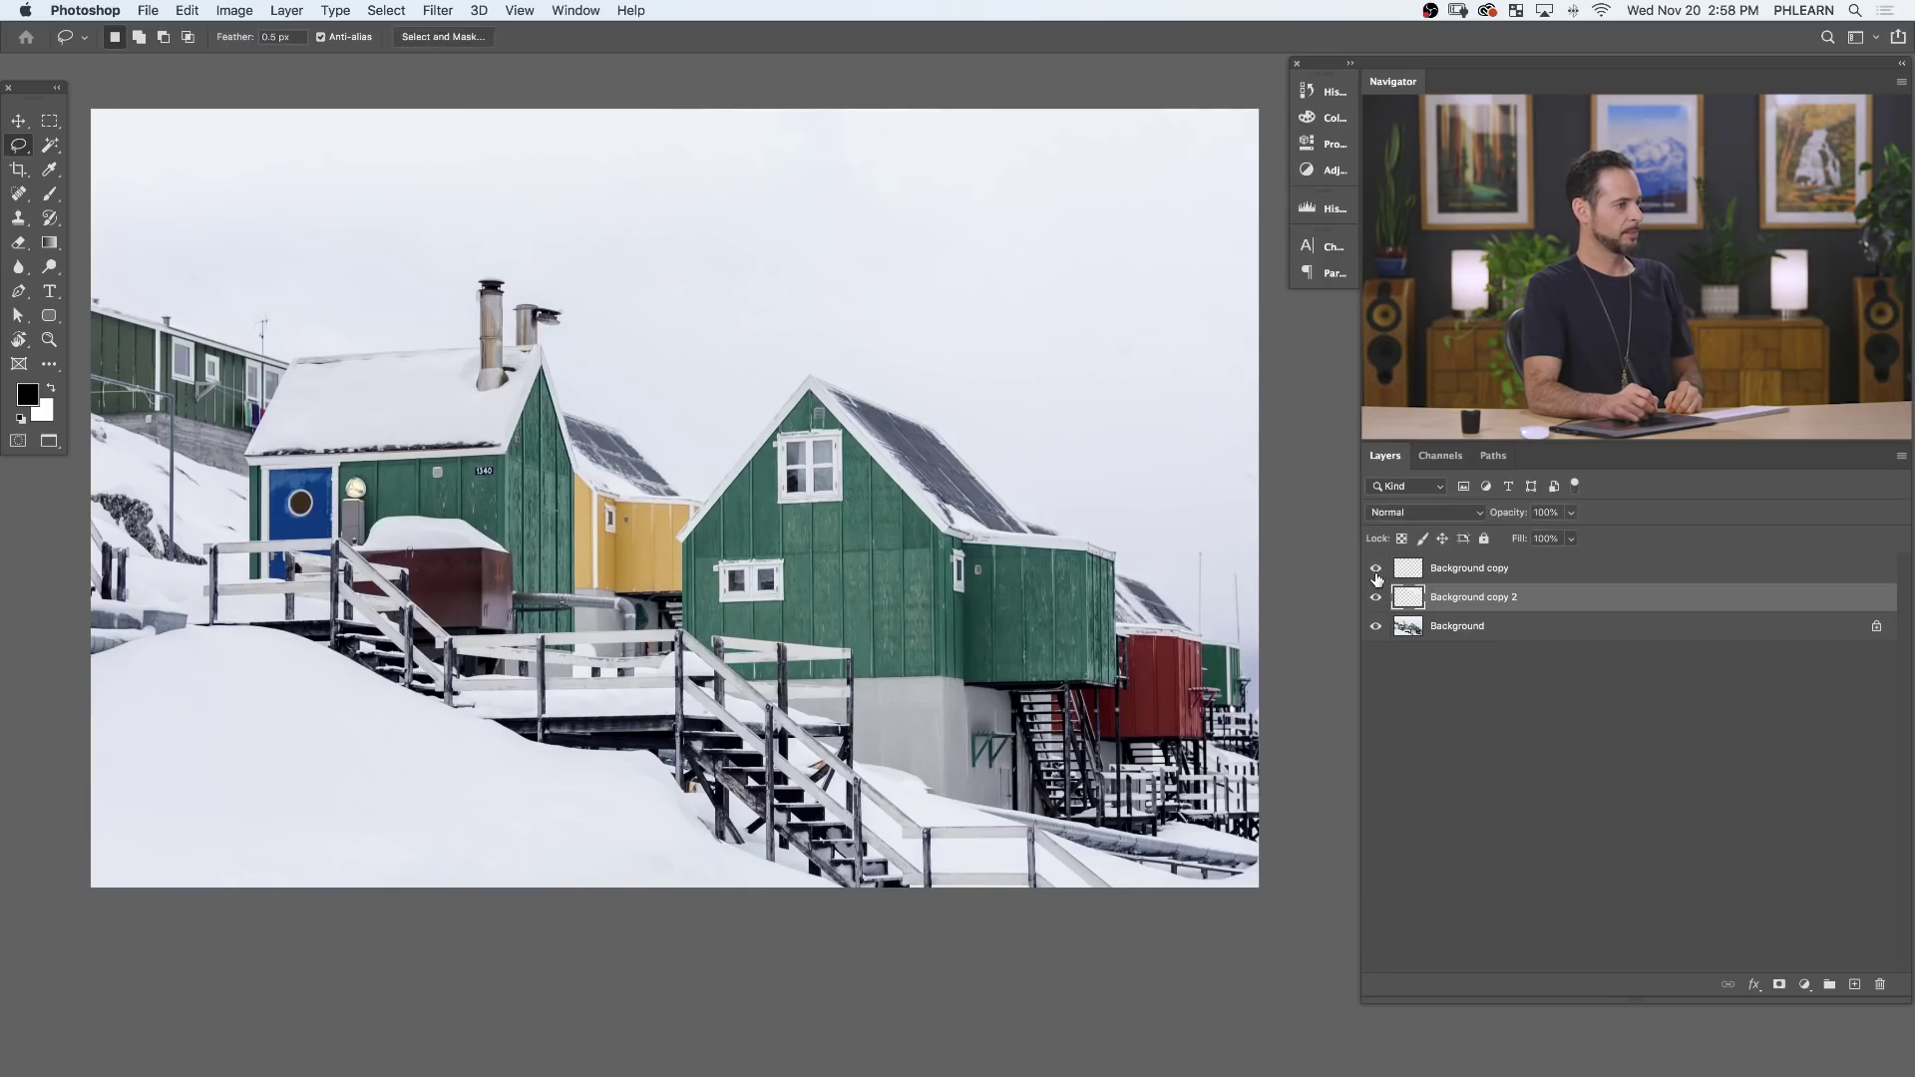
{"action": "left_click", "coordinate": [1377, 598]}
{"action": "left_click", "coordinate": [1376, 597]}
{"action": "left_click", "coordinate": [1375, 568]}
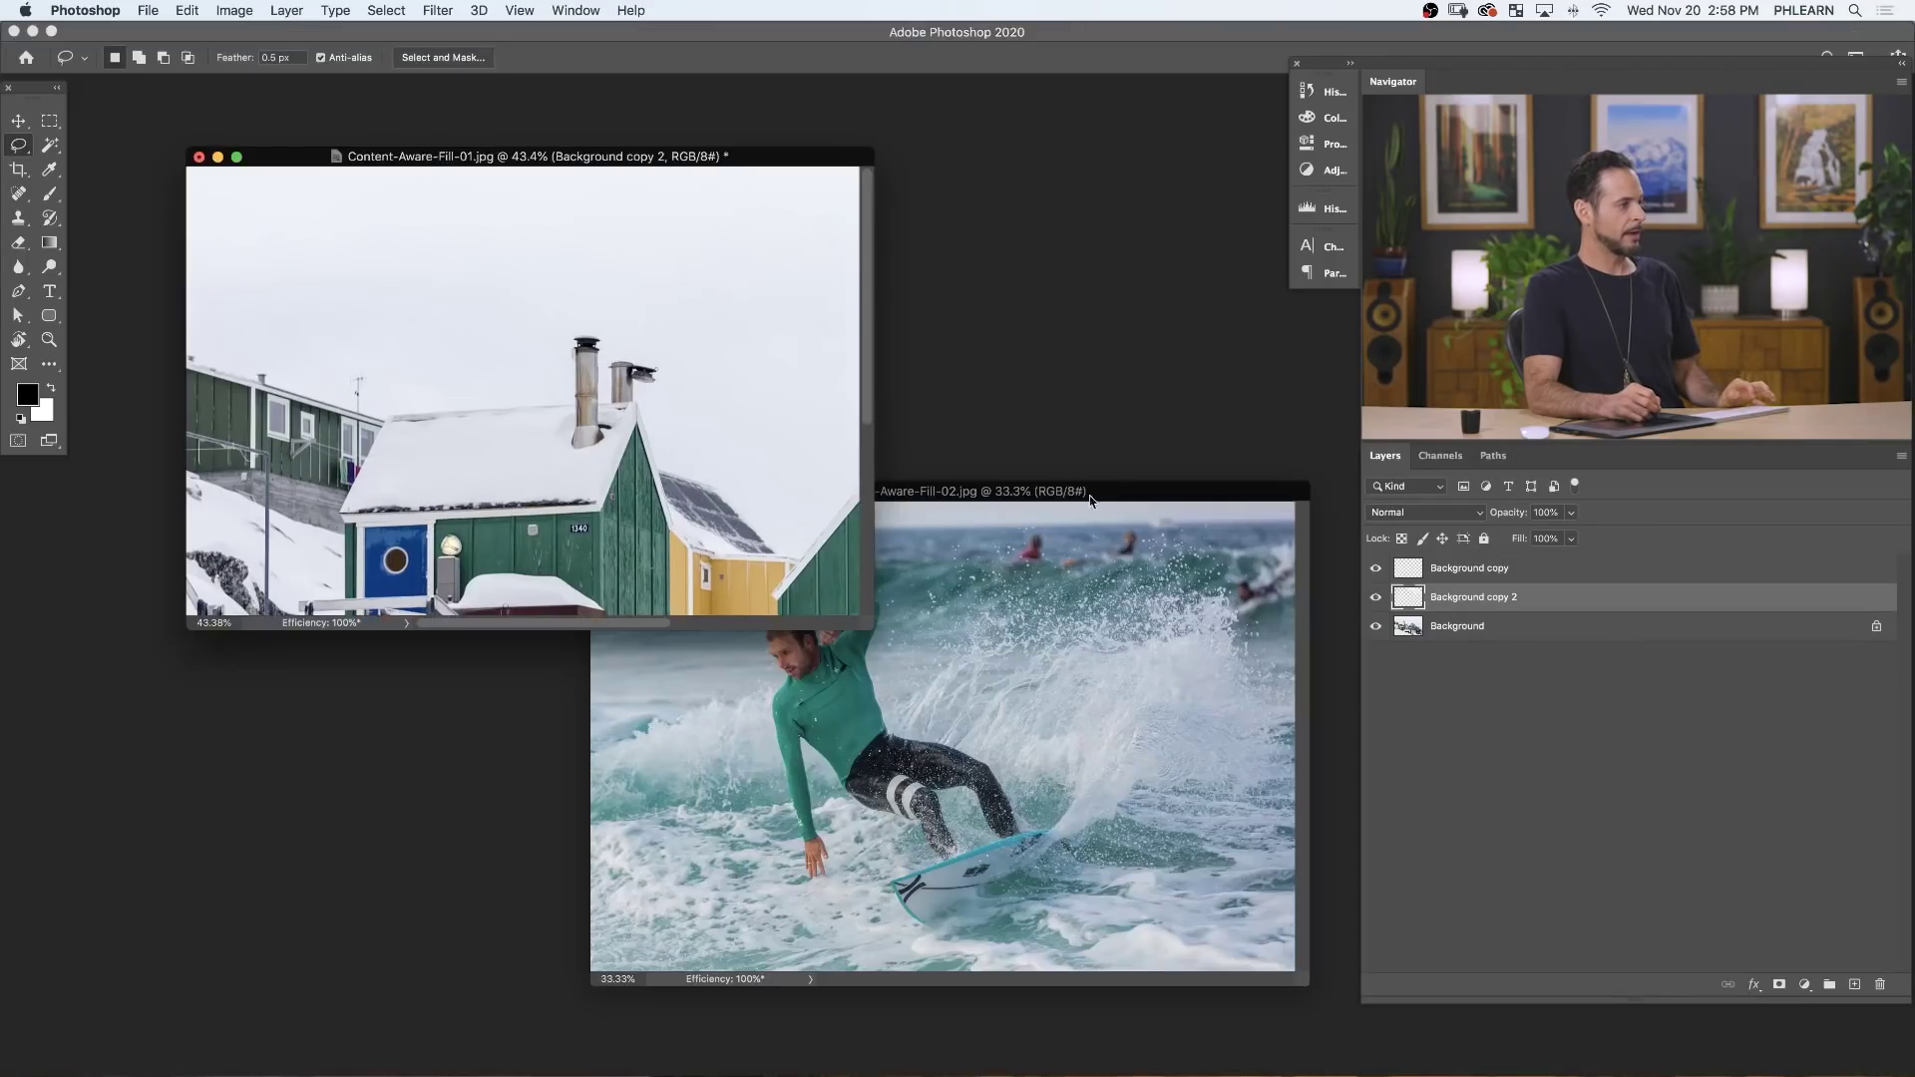
Bring the surfer photo forward in full-screen mode and pan it to the left.
{"action": "left_click", "coordinate": [1090, 500]}
{"action": "key", "text": "f"}
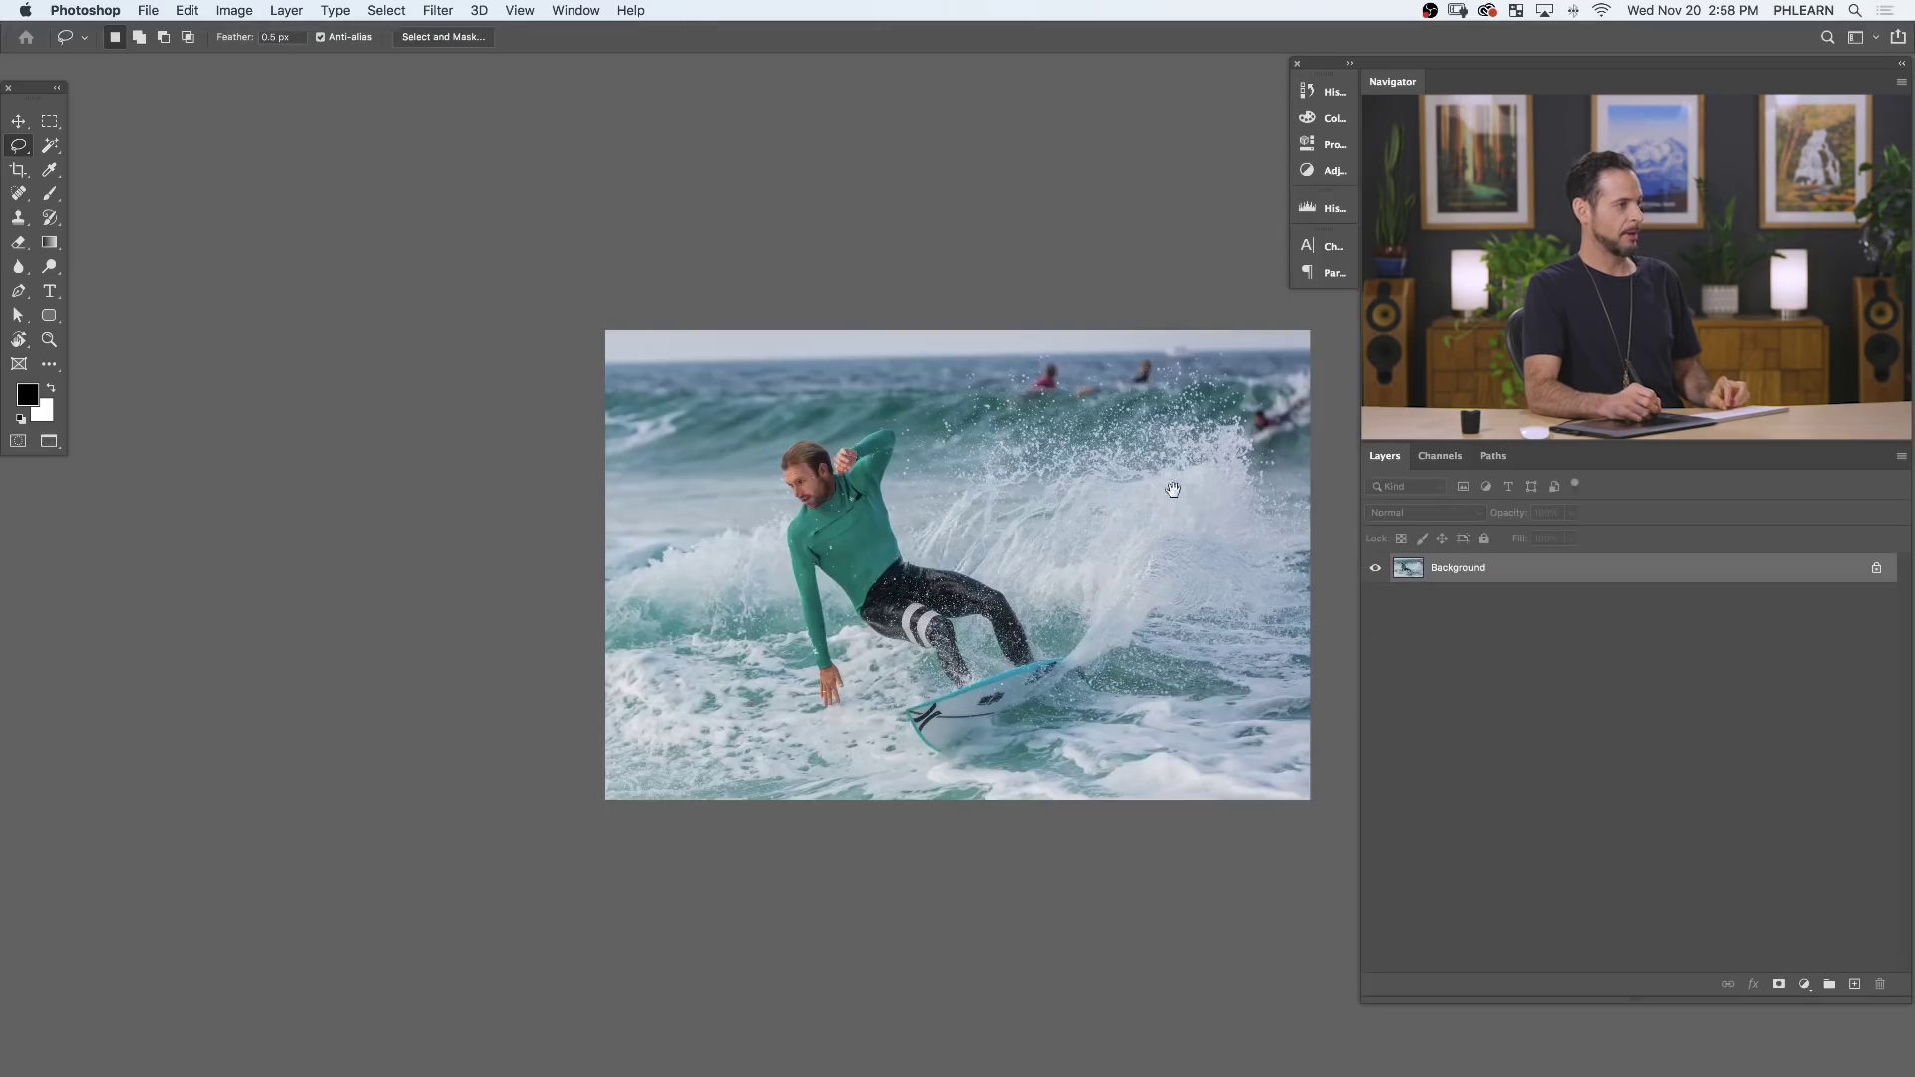
{"action": "left_click_drag", "start_coordinate": [1173, 488], "coordinate": [1035, 617]}
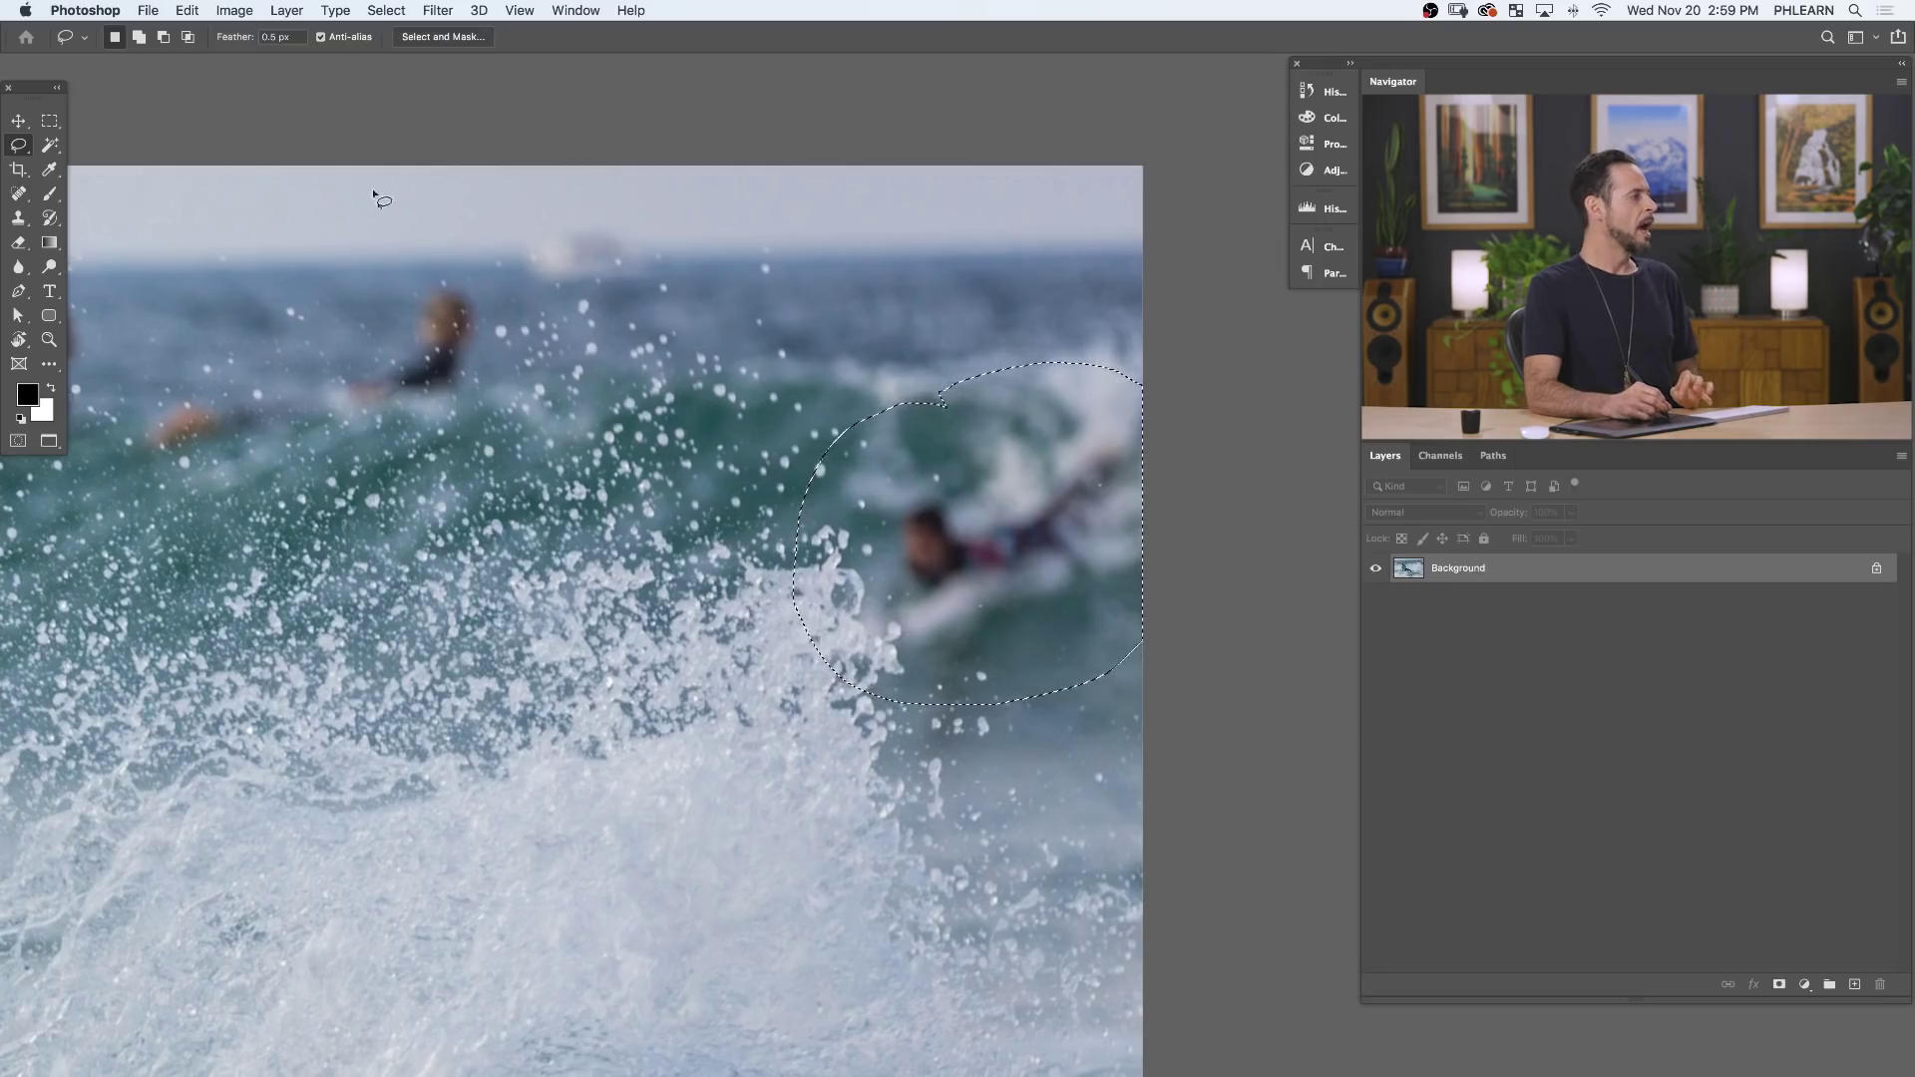
{"action": "left_click", "coordinate": [187, 10]}
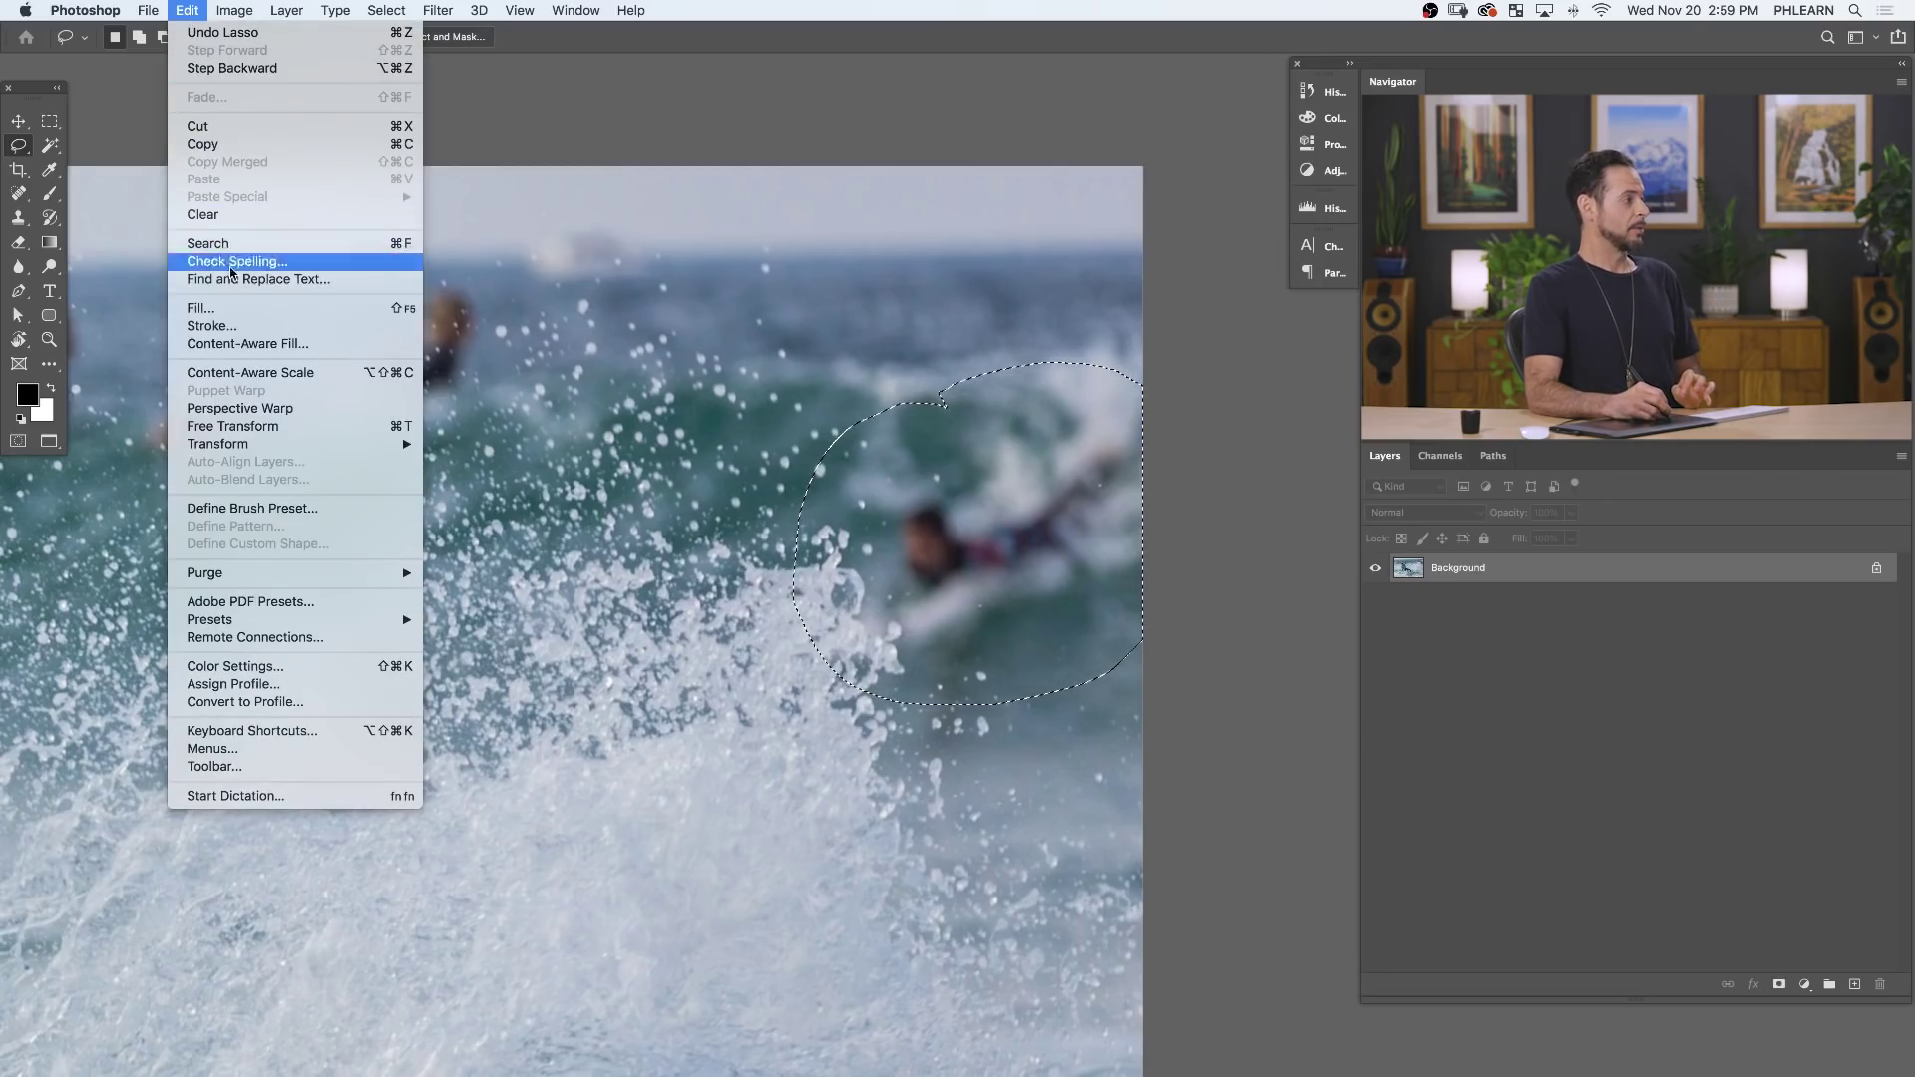
{"action": "left_click", "coordinate": [250, 343]}
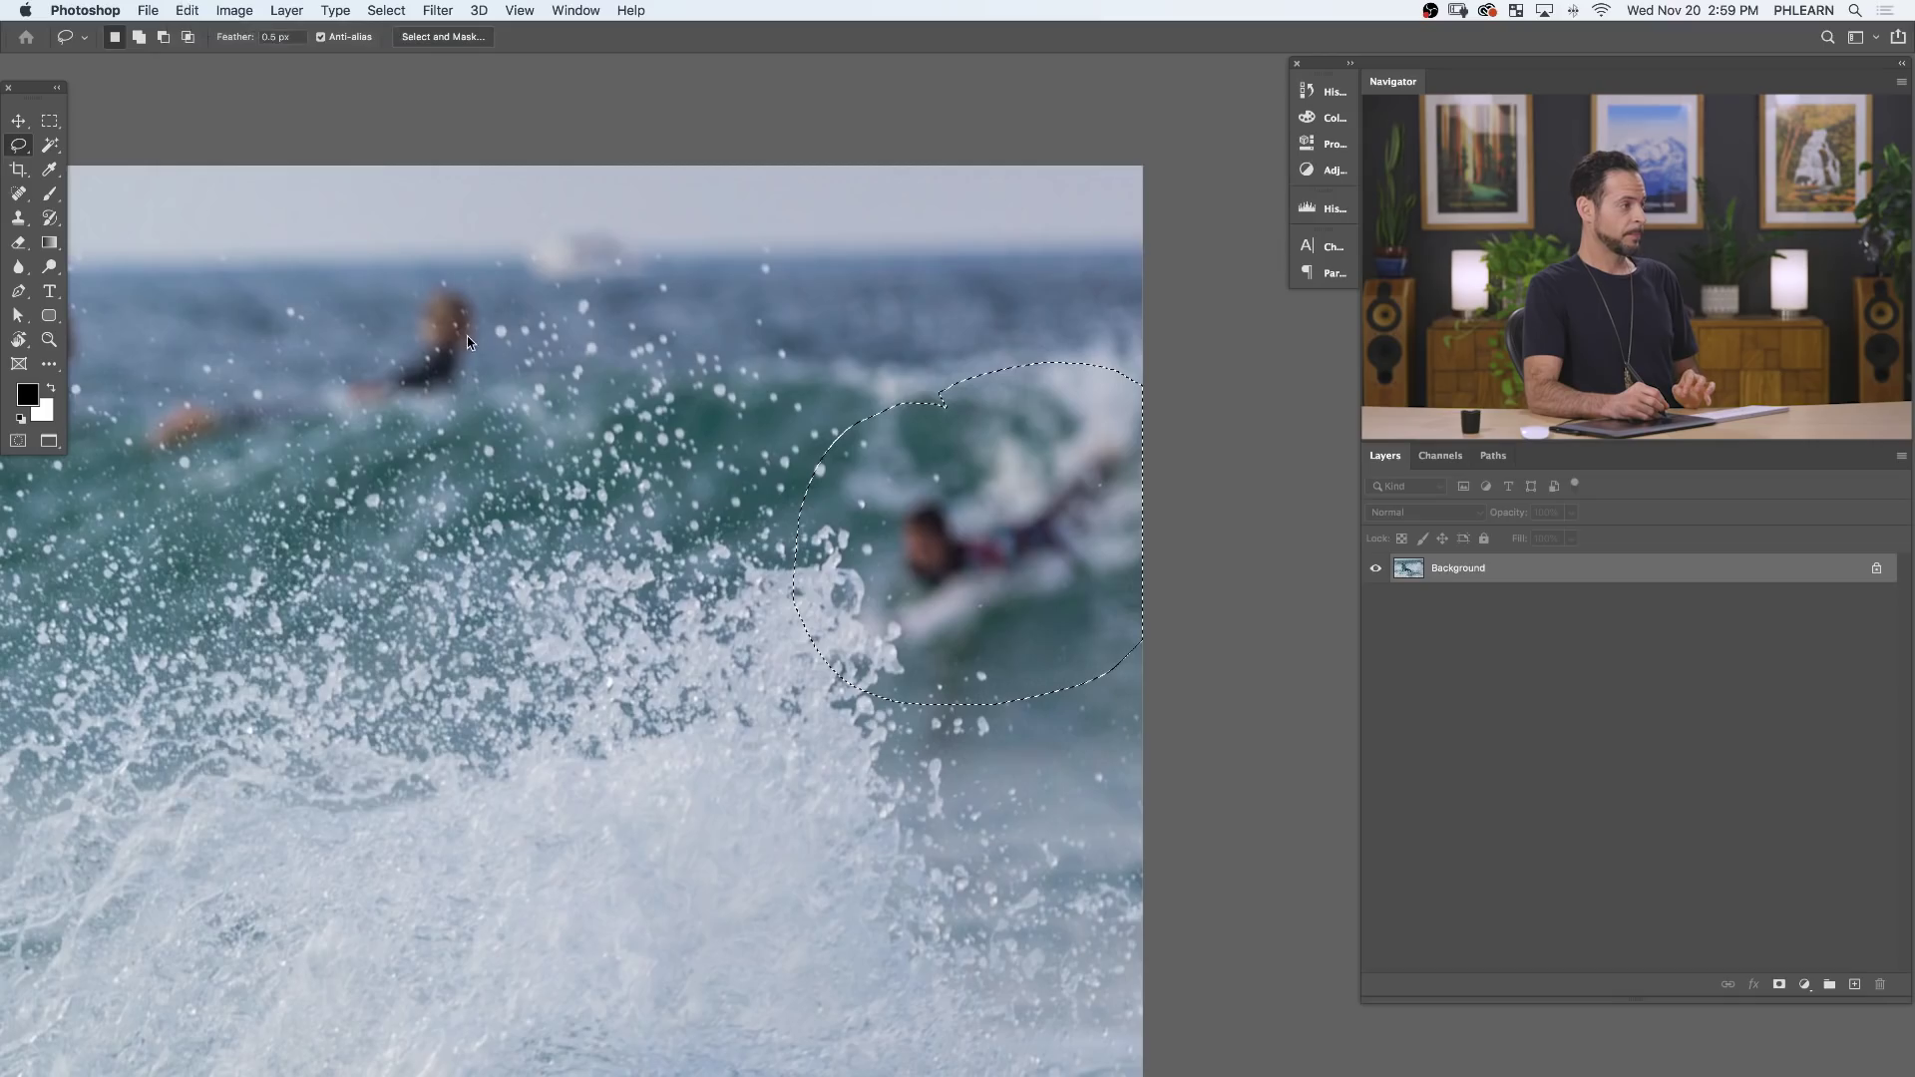
{"action": "scroll", "coordinate": [522, 599], "scroll_direction": "down", "scroll_amount": 3}
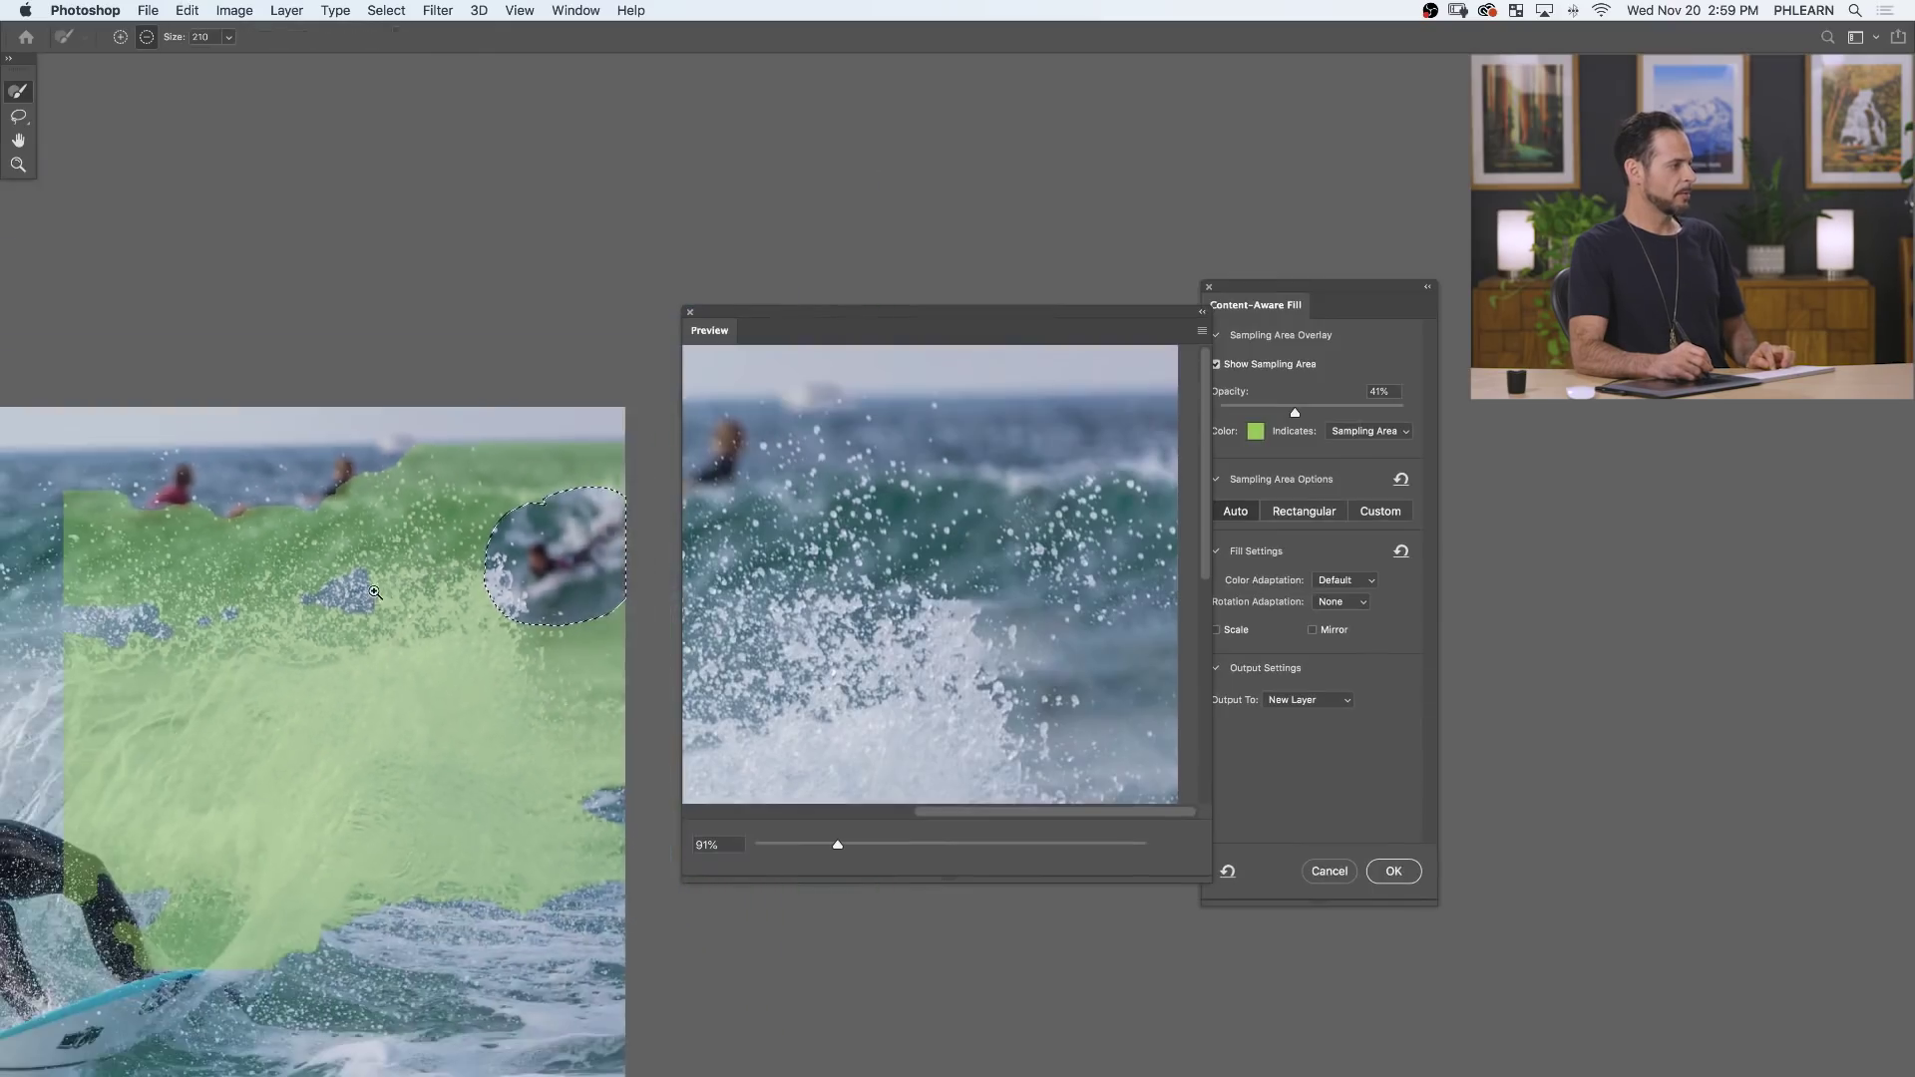
{"action": "scroll", "coordinate": [522, 599], "scroll_direction": "up", "scroll_amount": 2}
{"action": "scroll", "coordinate": [522, 599], "scroll_direction": "down", "scroll_amount": 1}
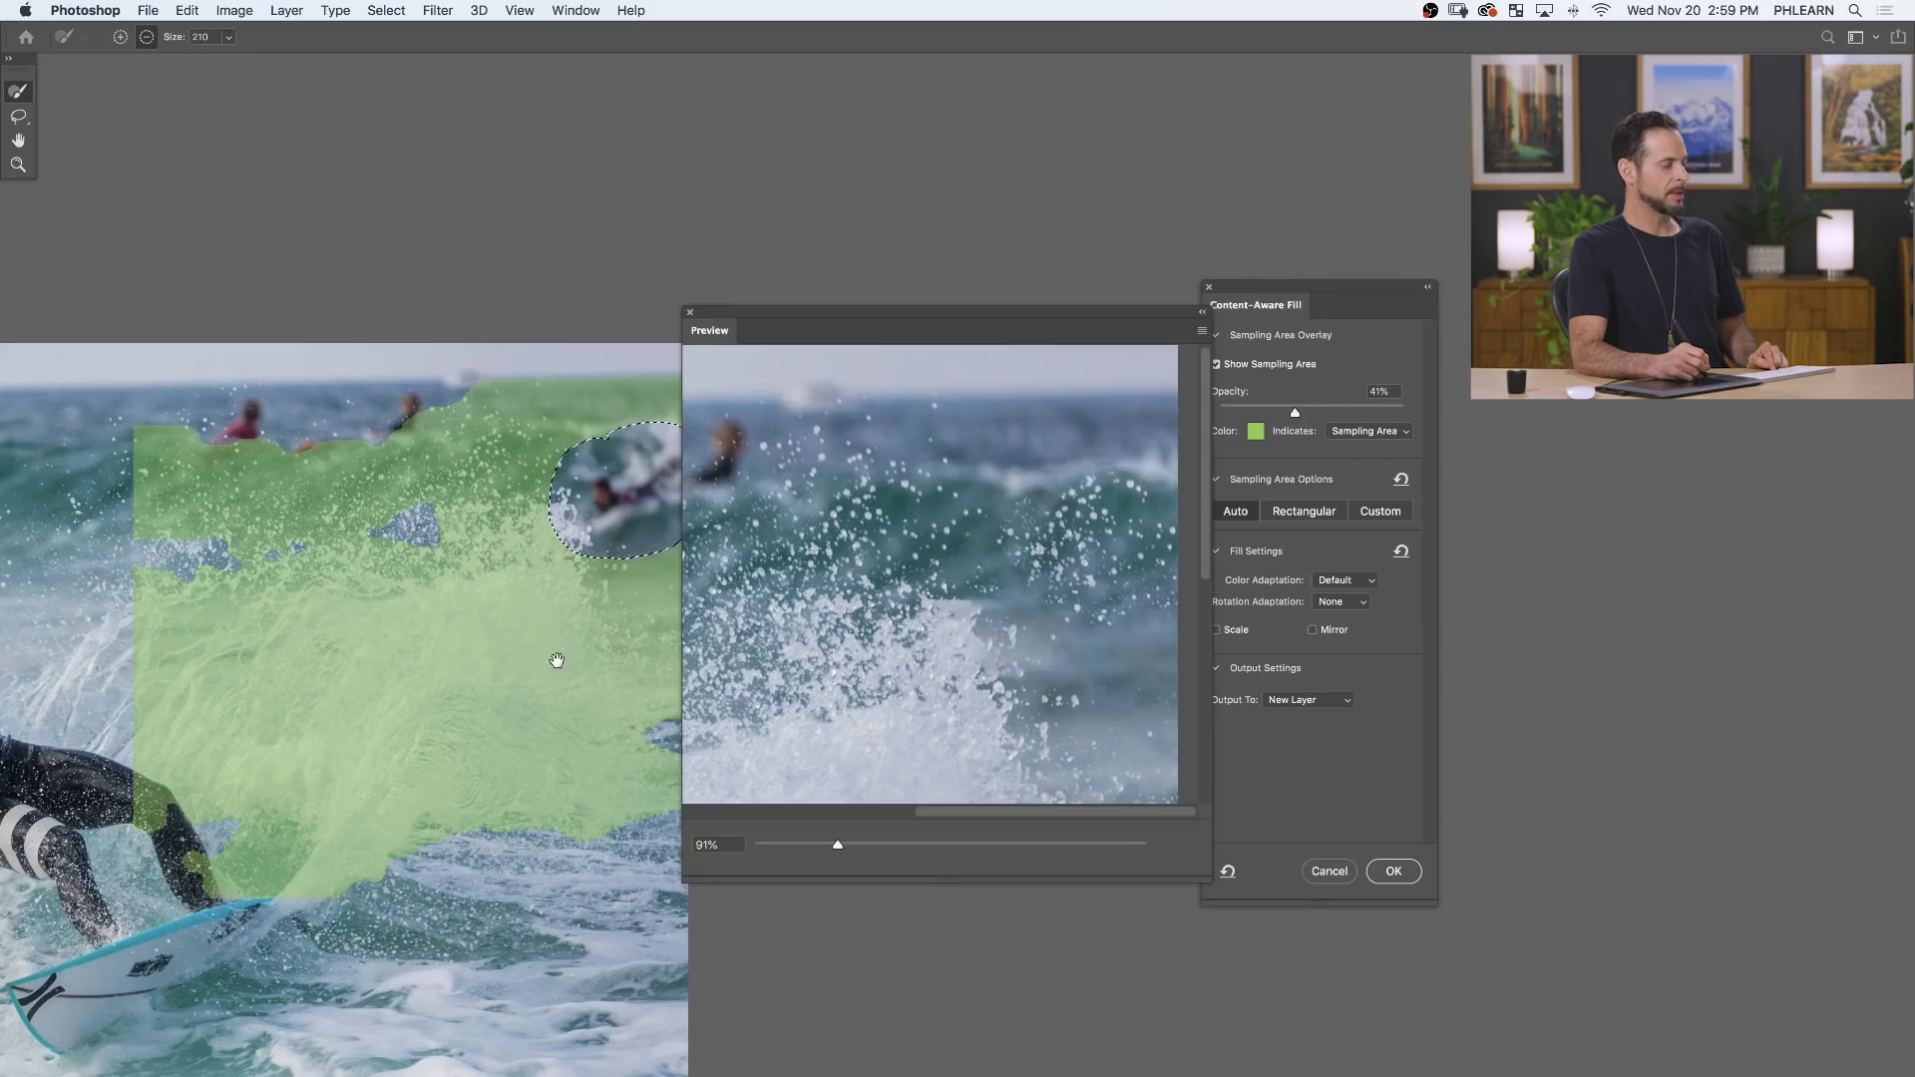
{"action": "scroll", "coordinate": [545, 666], "scroll_direction": "right", "scroll_amount": 2}
{"action": "scroll", "coordinate": [545, 666], "scroll_direction": "down", "scroll_amount": 1}
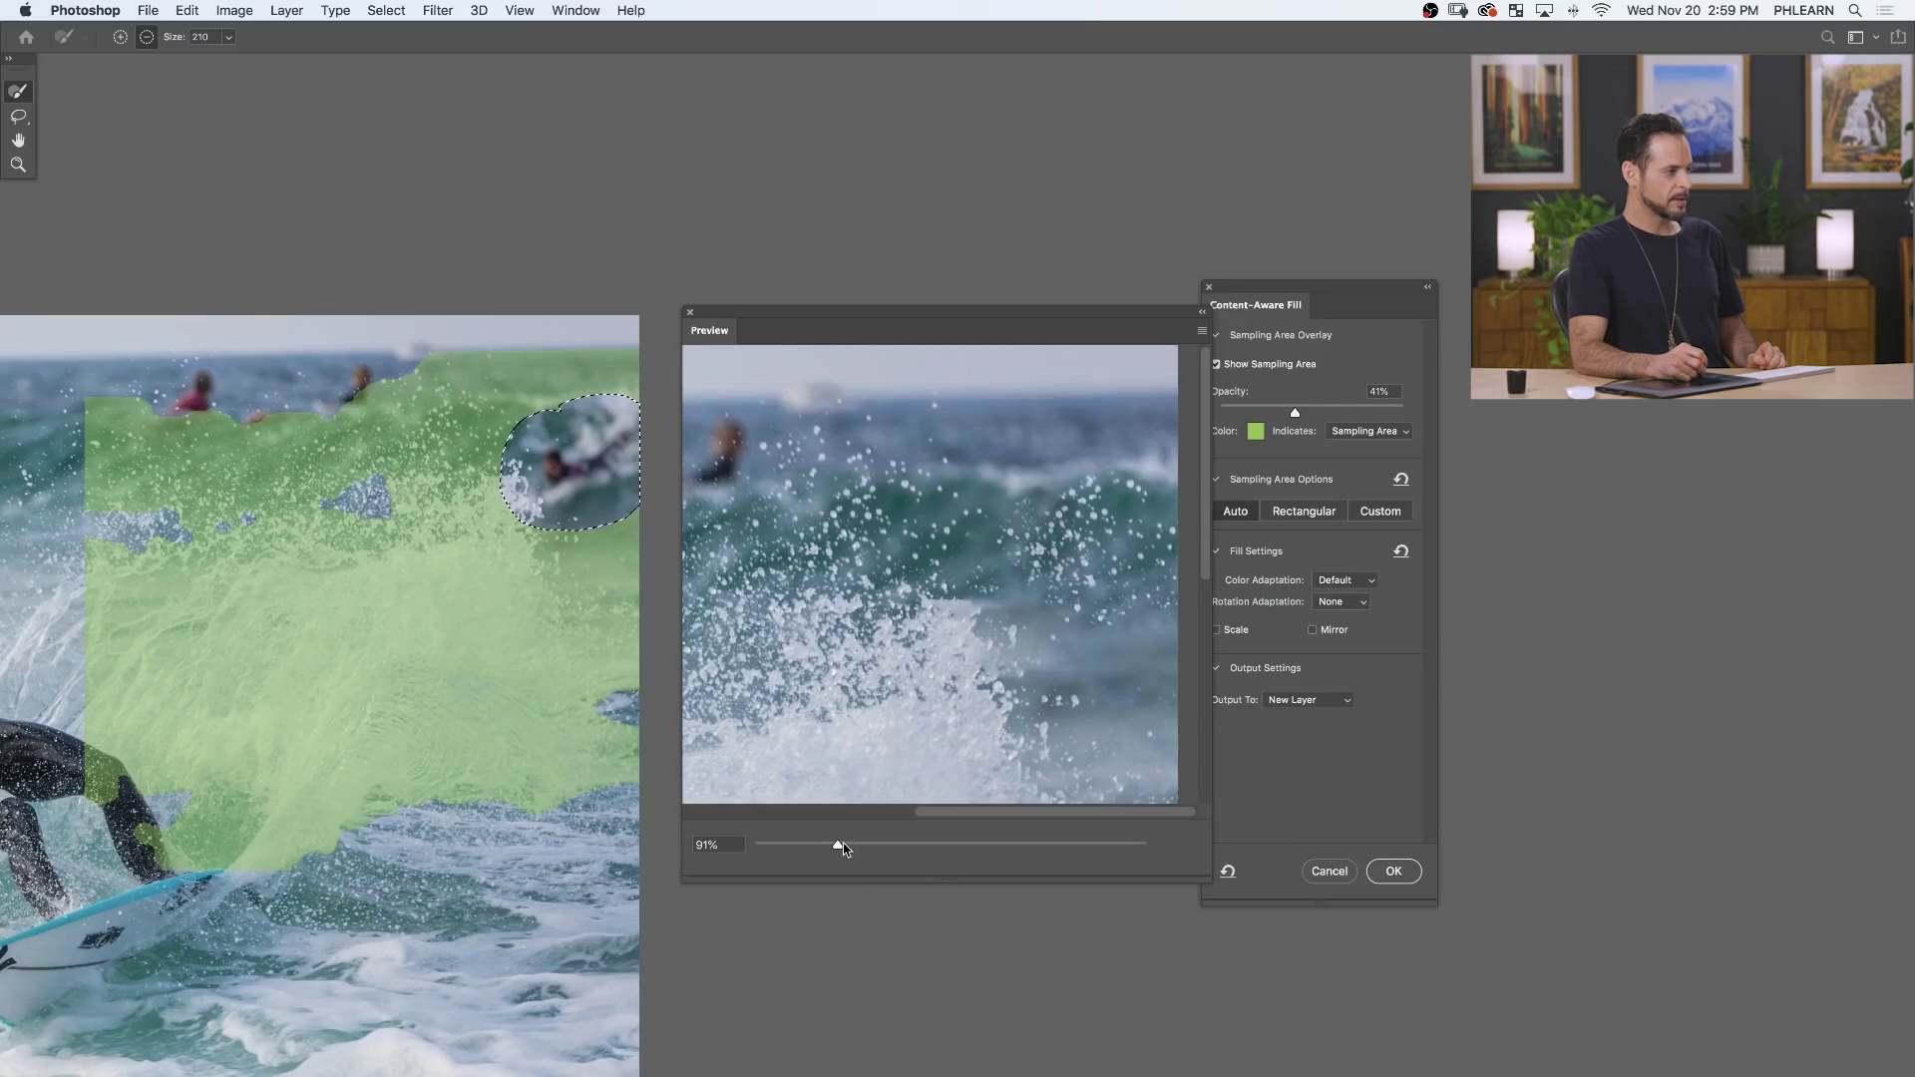
{"action": "left_click_drag", "start_coordinate": [838, 845], "coordinate": [852, 845]}
{"action": "left_click_drag", "start_coordinate": [1058, 703], "coordinate": [952, 688]}
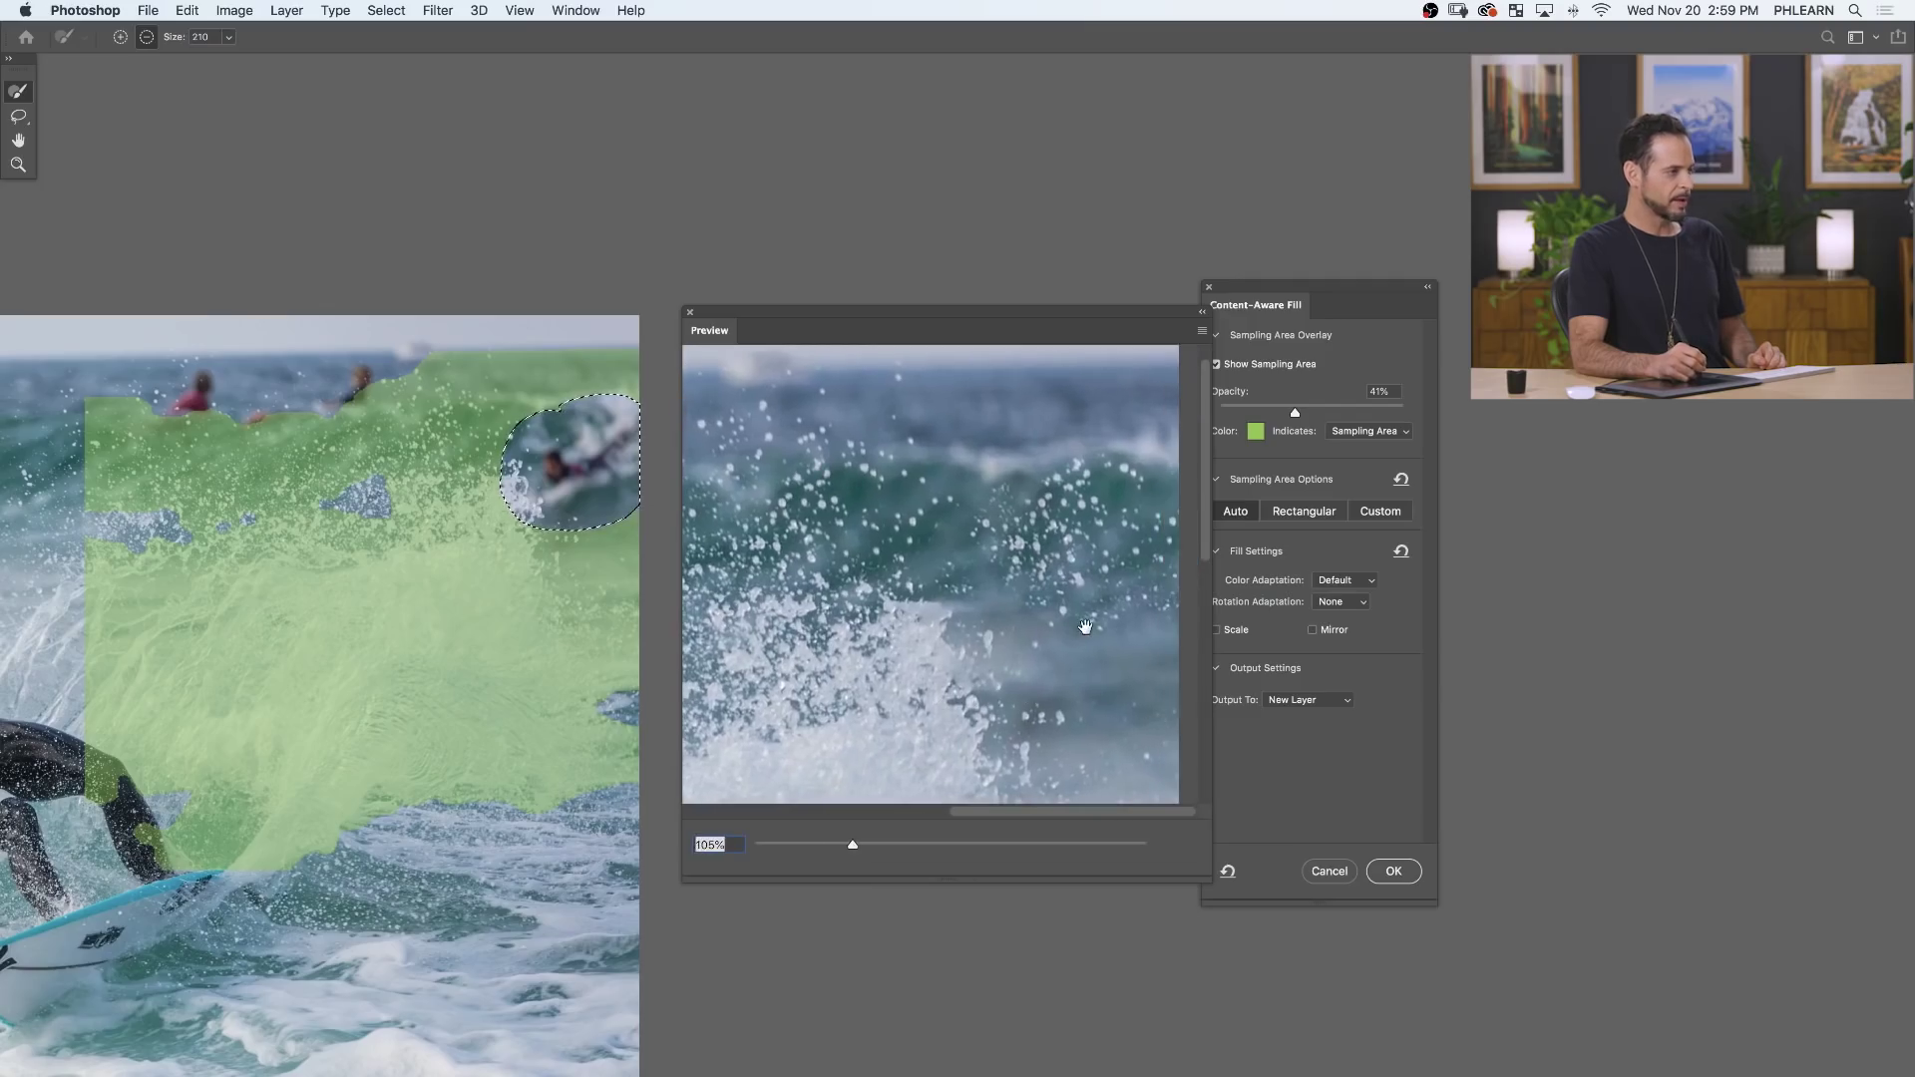
{"action": "mouse_move", "coordinate": [1080, 312]}
{"action": "left_mouse_down"}
{"action": "mouse_move", "coordinate": [1051, 289]}
{"action": "mouse_move", "coordinate": [1069, 284]}
{"action": "left_mouse_up"}
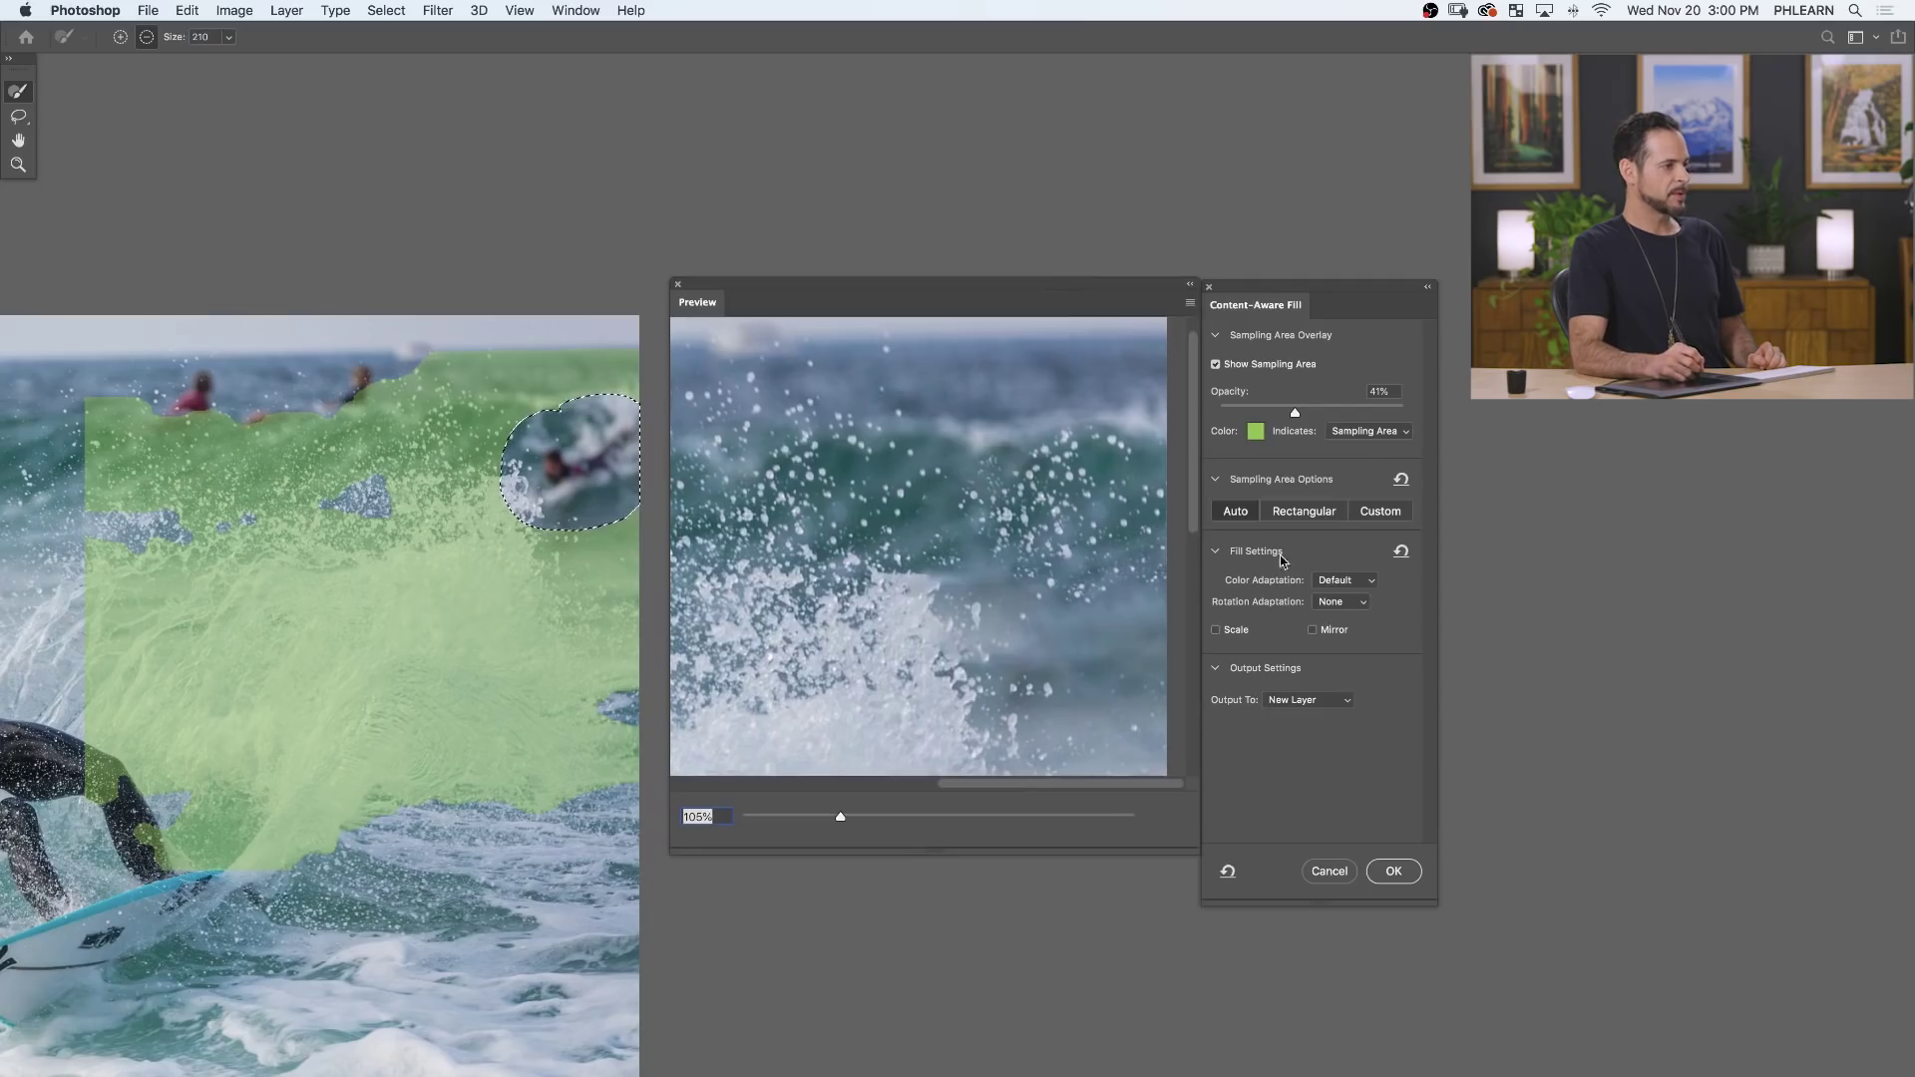
{"action": "left_click", "coordinate": [1339, 582]}
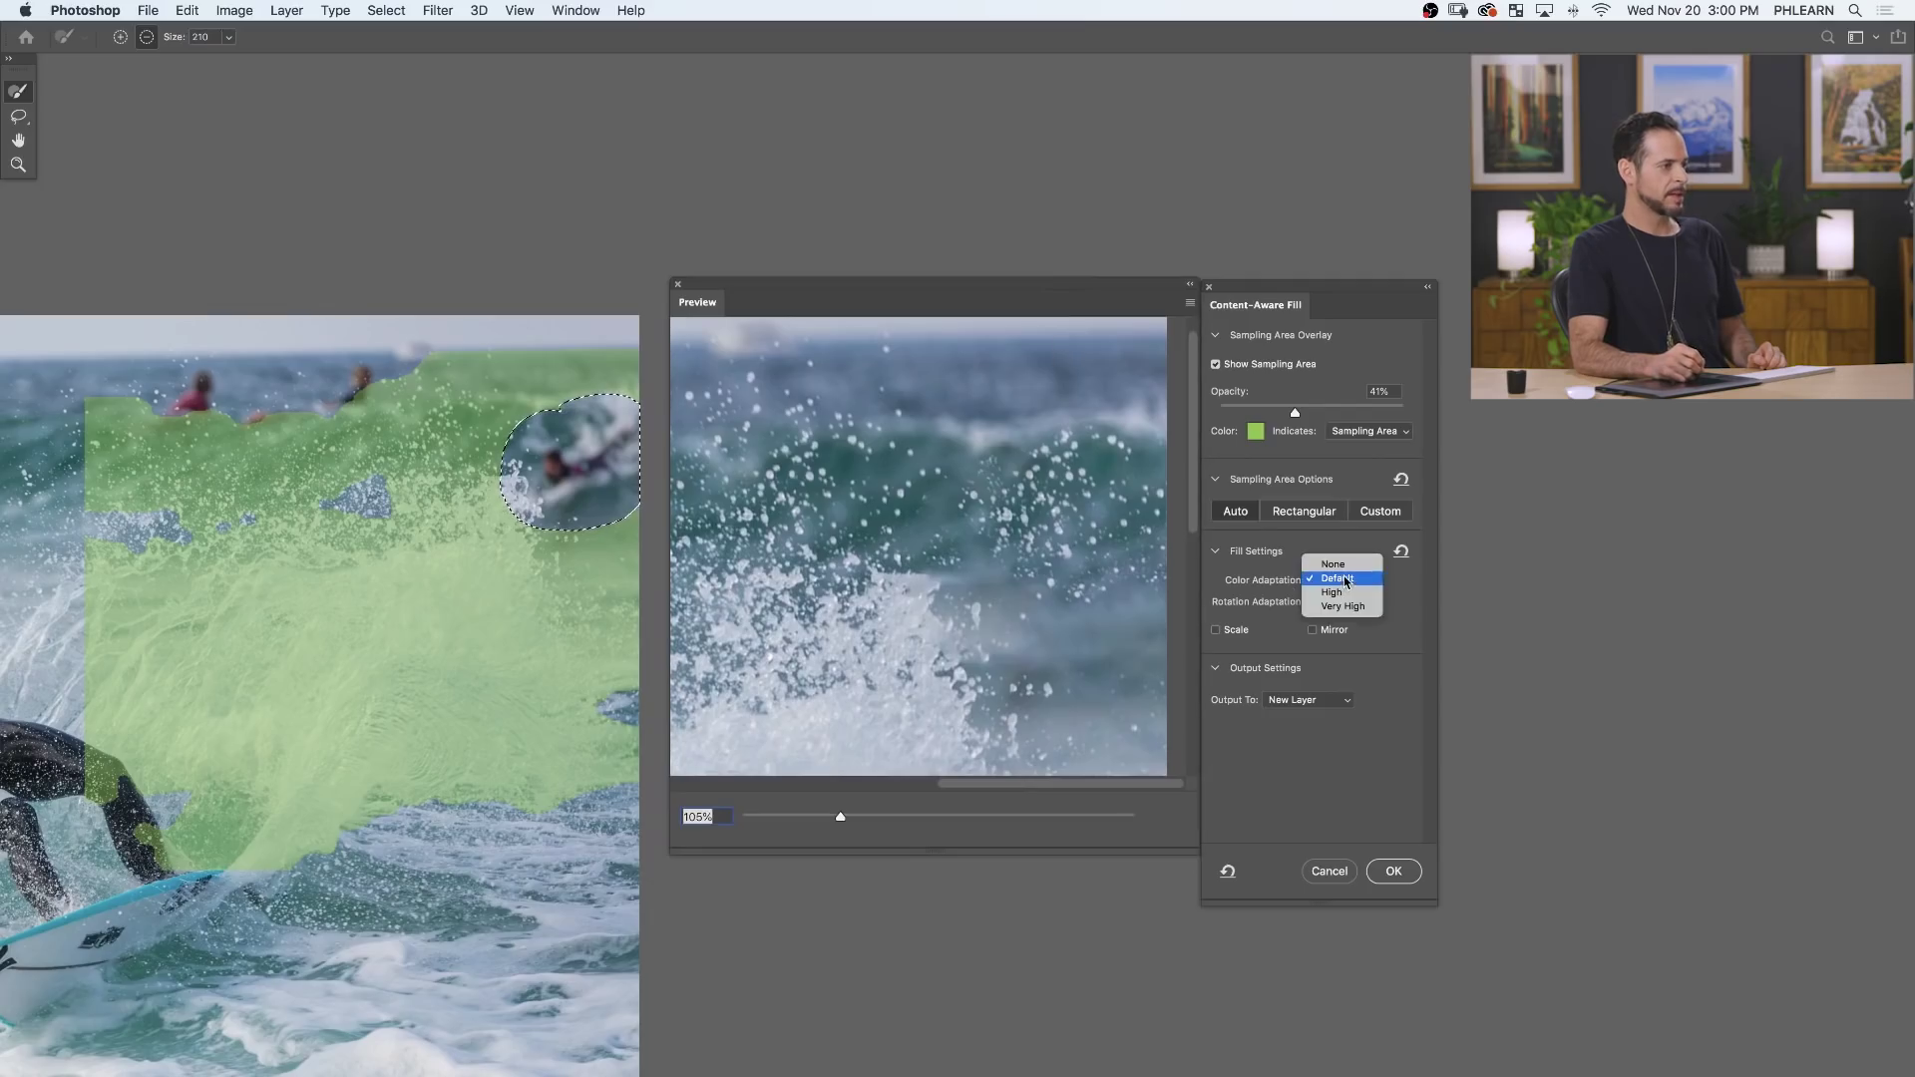
{"action": "left_click", "coordinate": [1337, 593]}
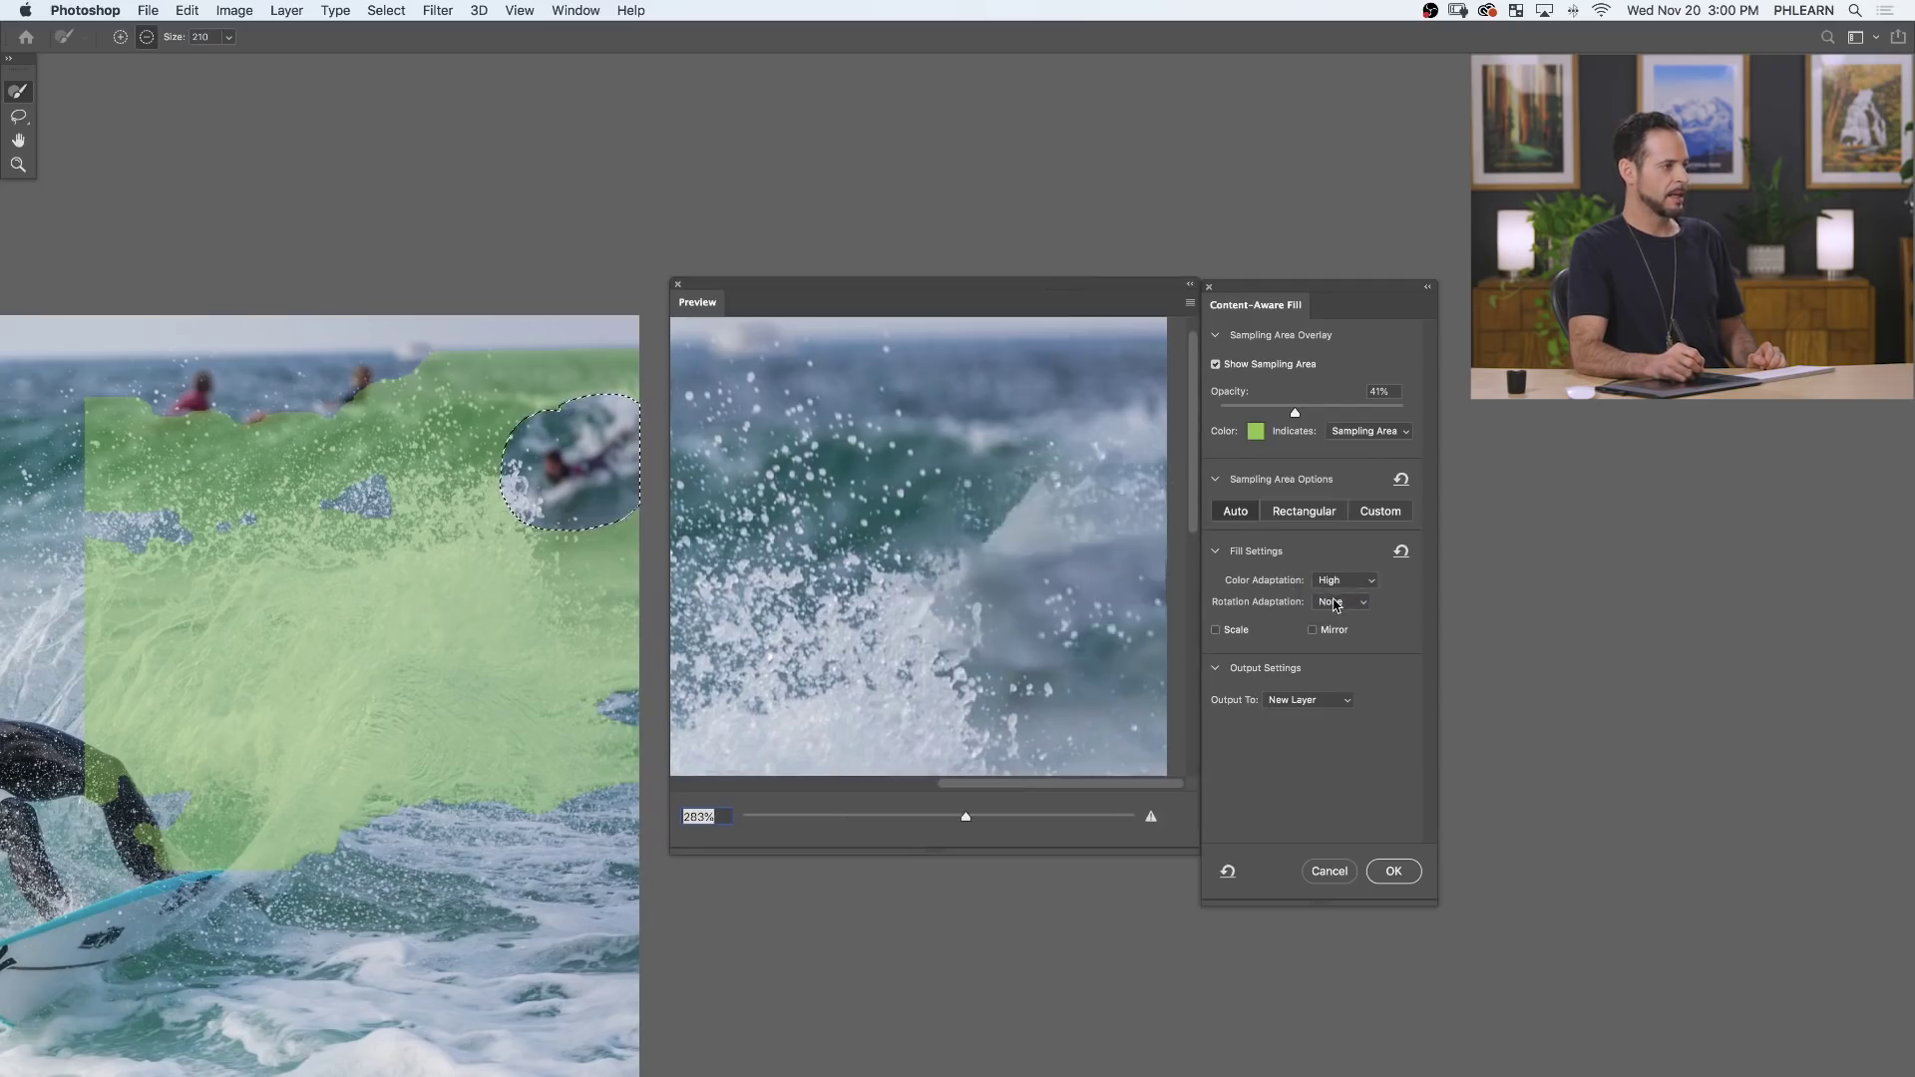
{"action": "left_click", "coordinate": [1337, 586]}
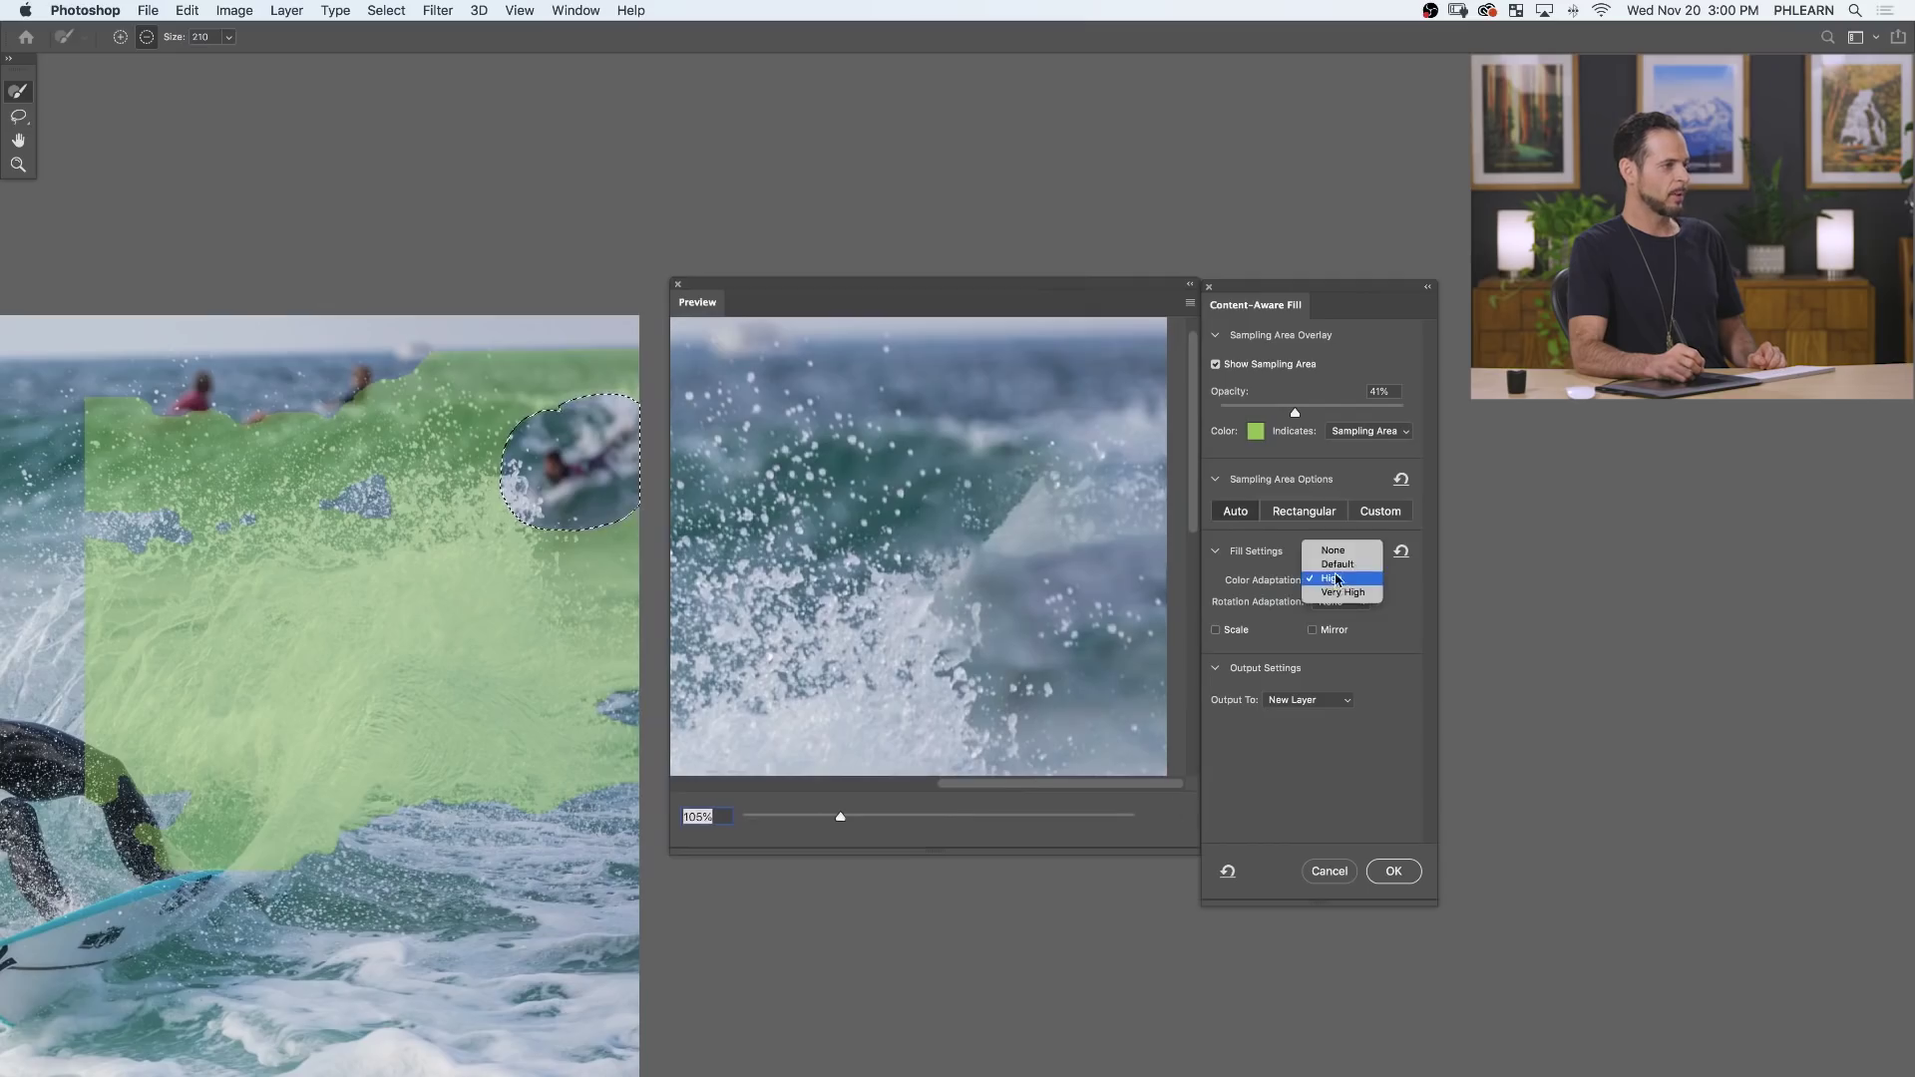
{"action": "left_click", "coordinate": [1340, 564]}
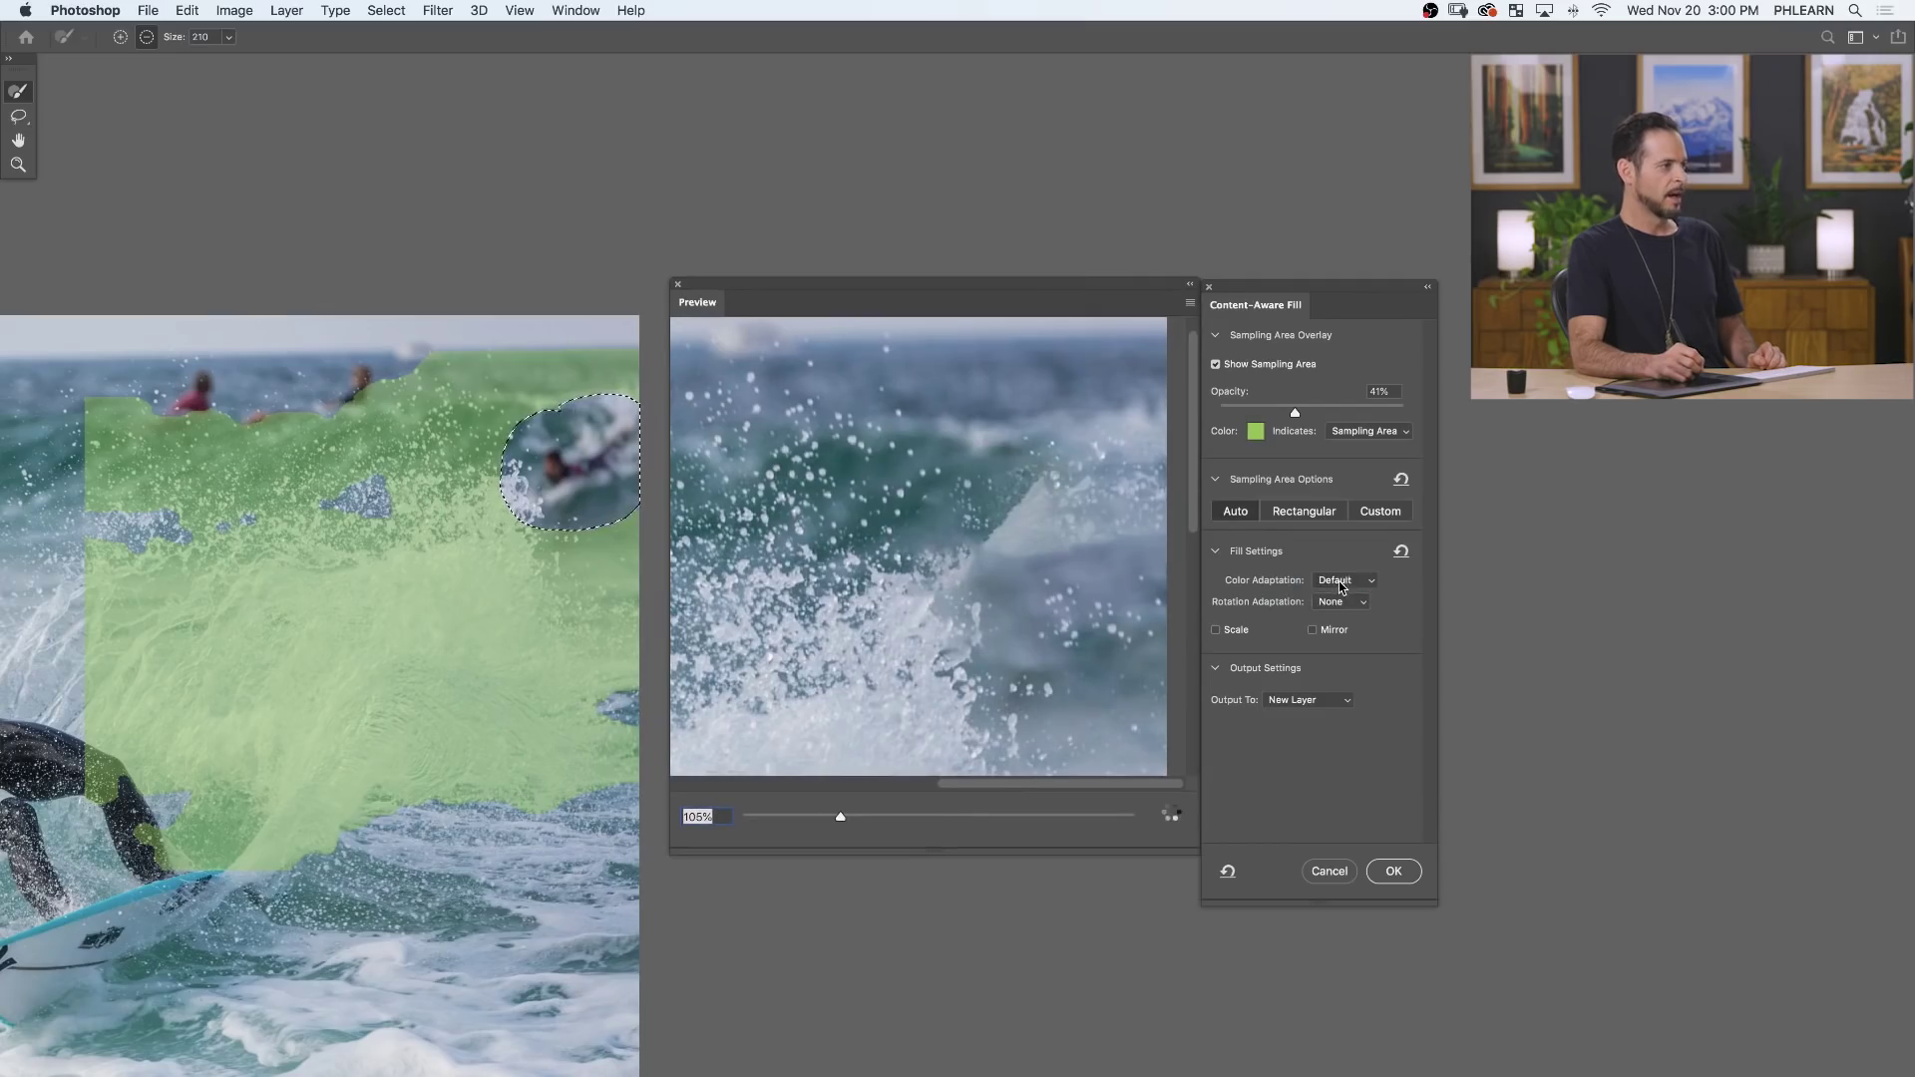
{"action": "left_click", "coordinate": [1338, 604]}
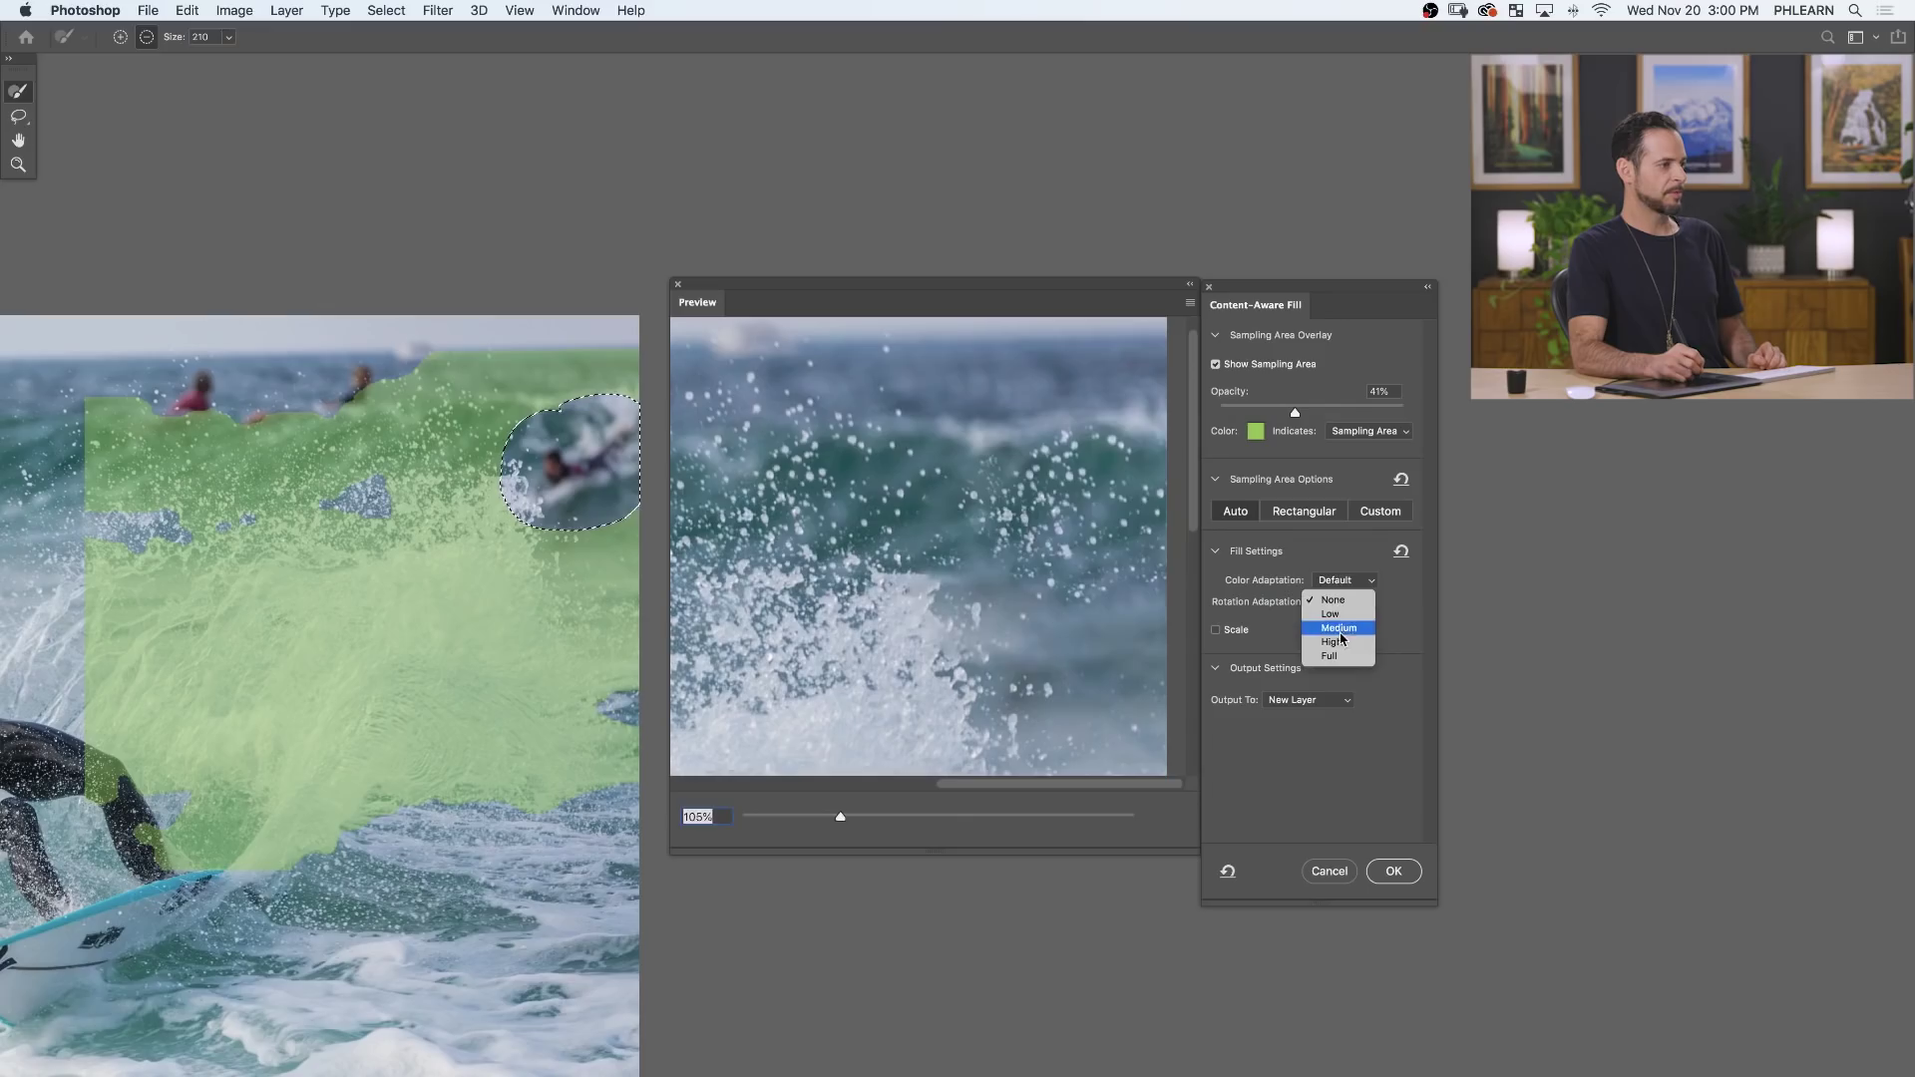
{"action": "left_click", "coordinate": [1338, 628]}
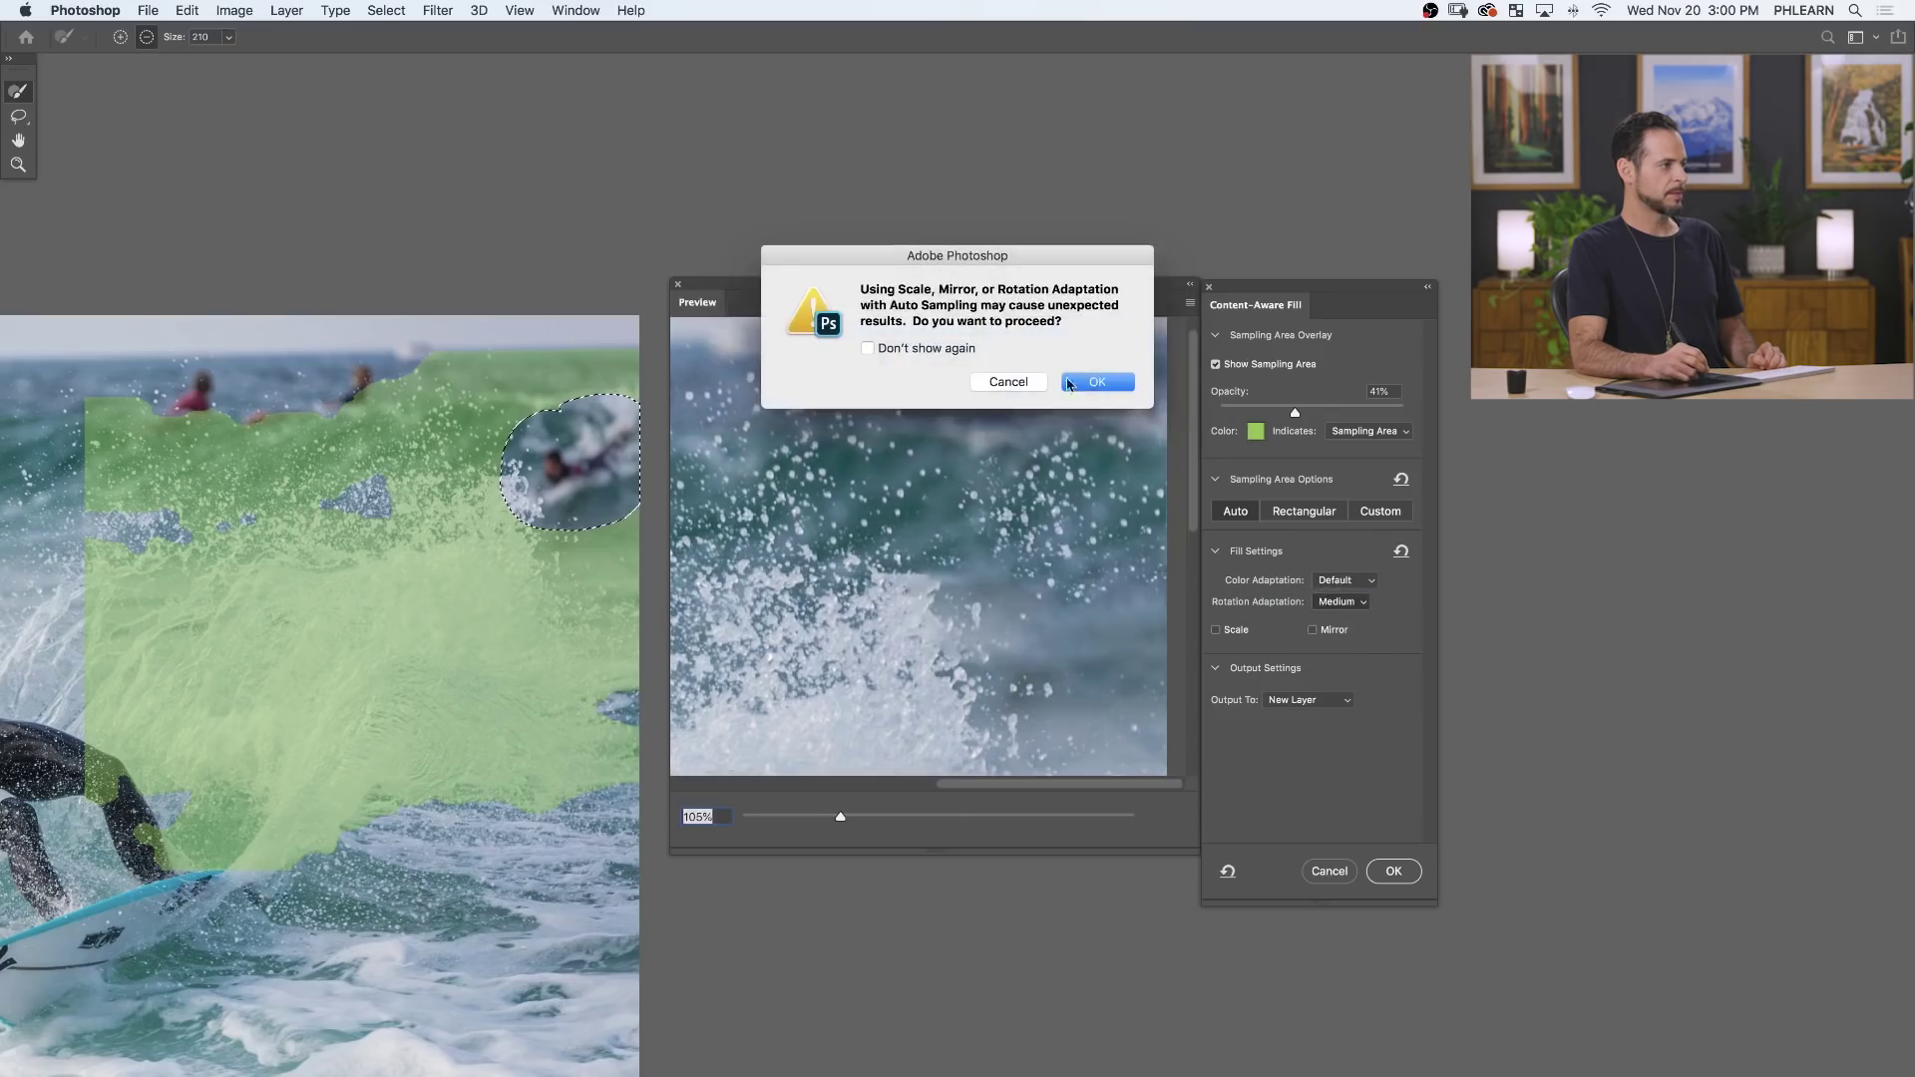
{"action": "left_click", "coordinate": [1094, 384]}
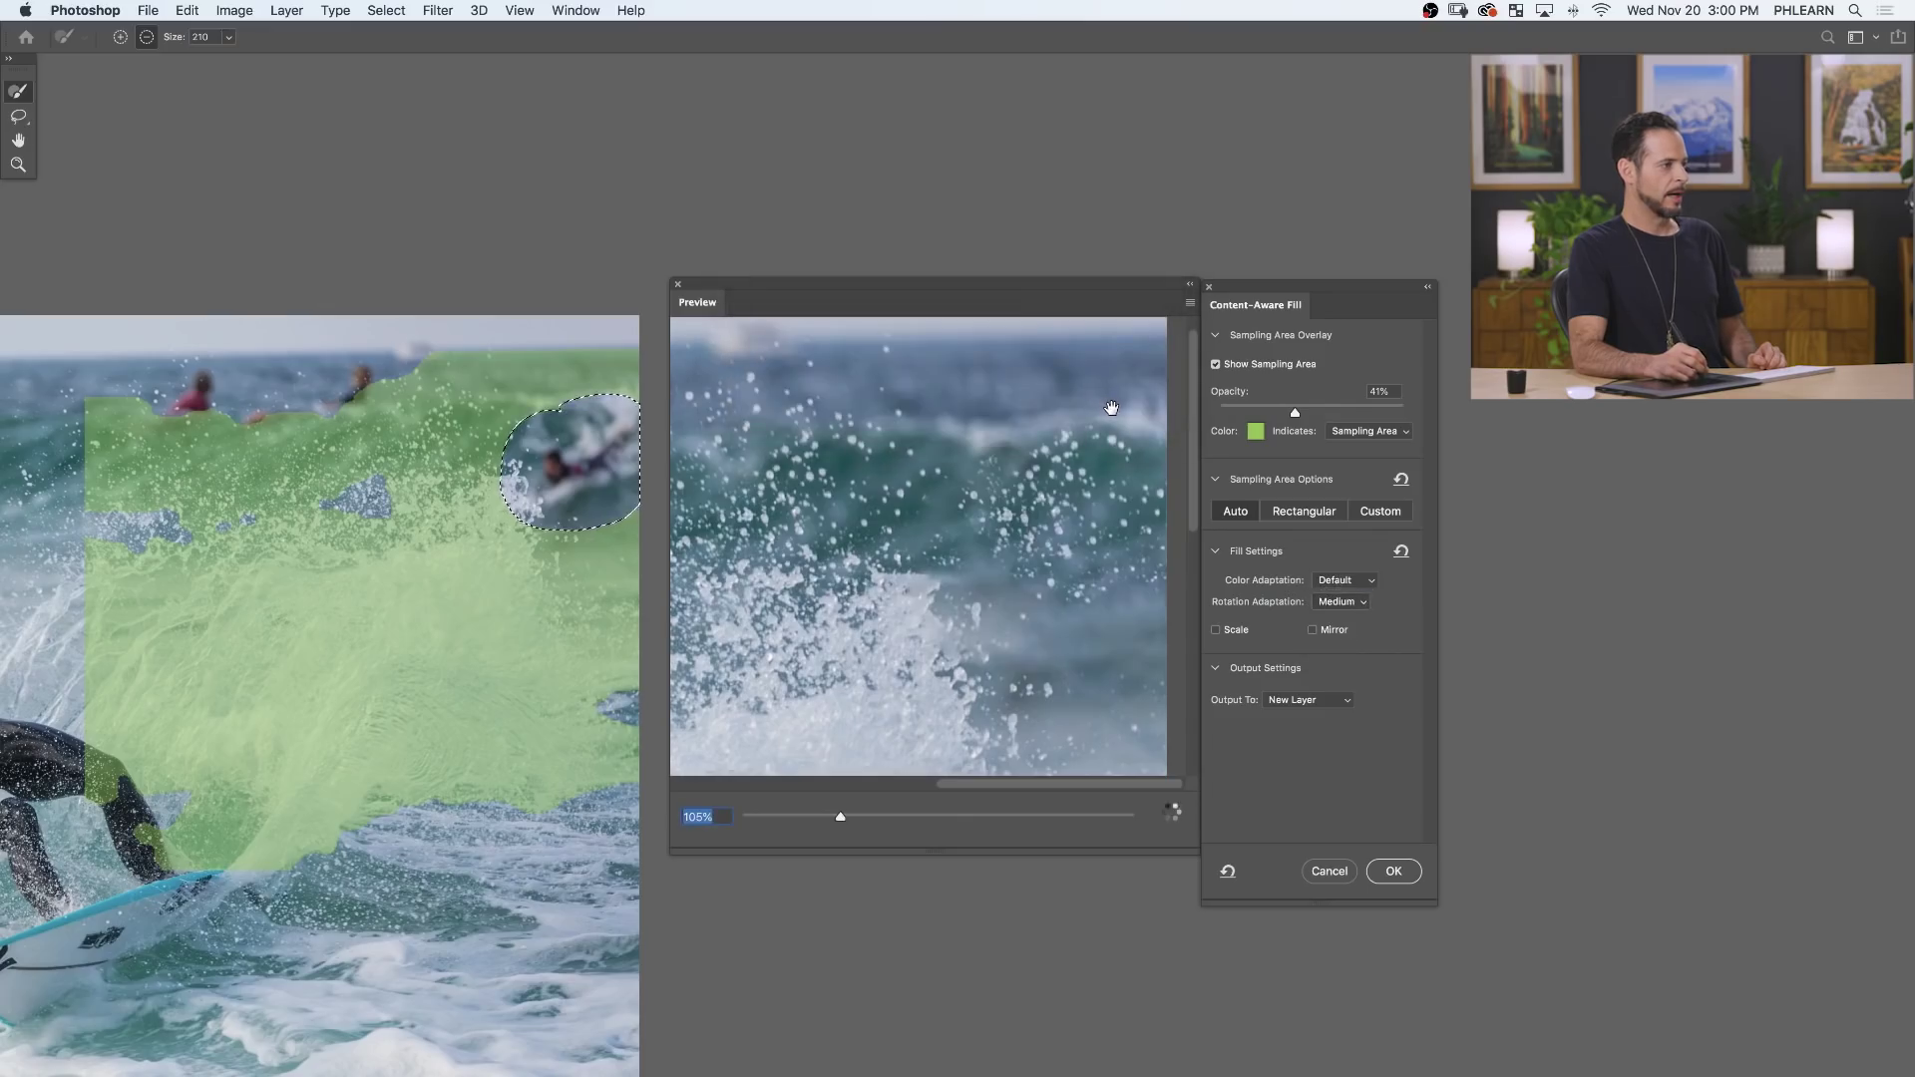
{"action": "scroll", "coordinate": [1108, 419], "scroll_direction": "up", "scroll_amount": 3}
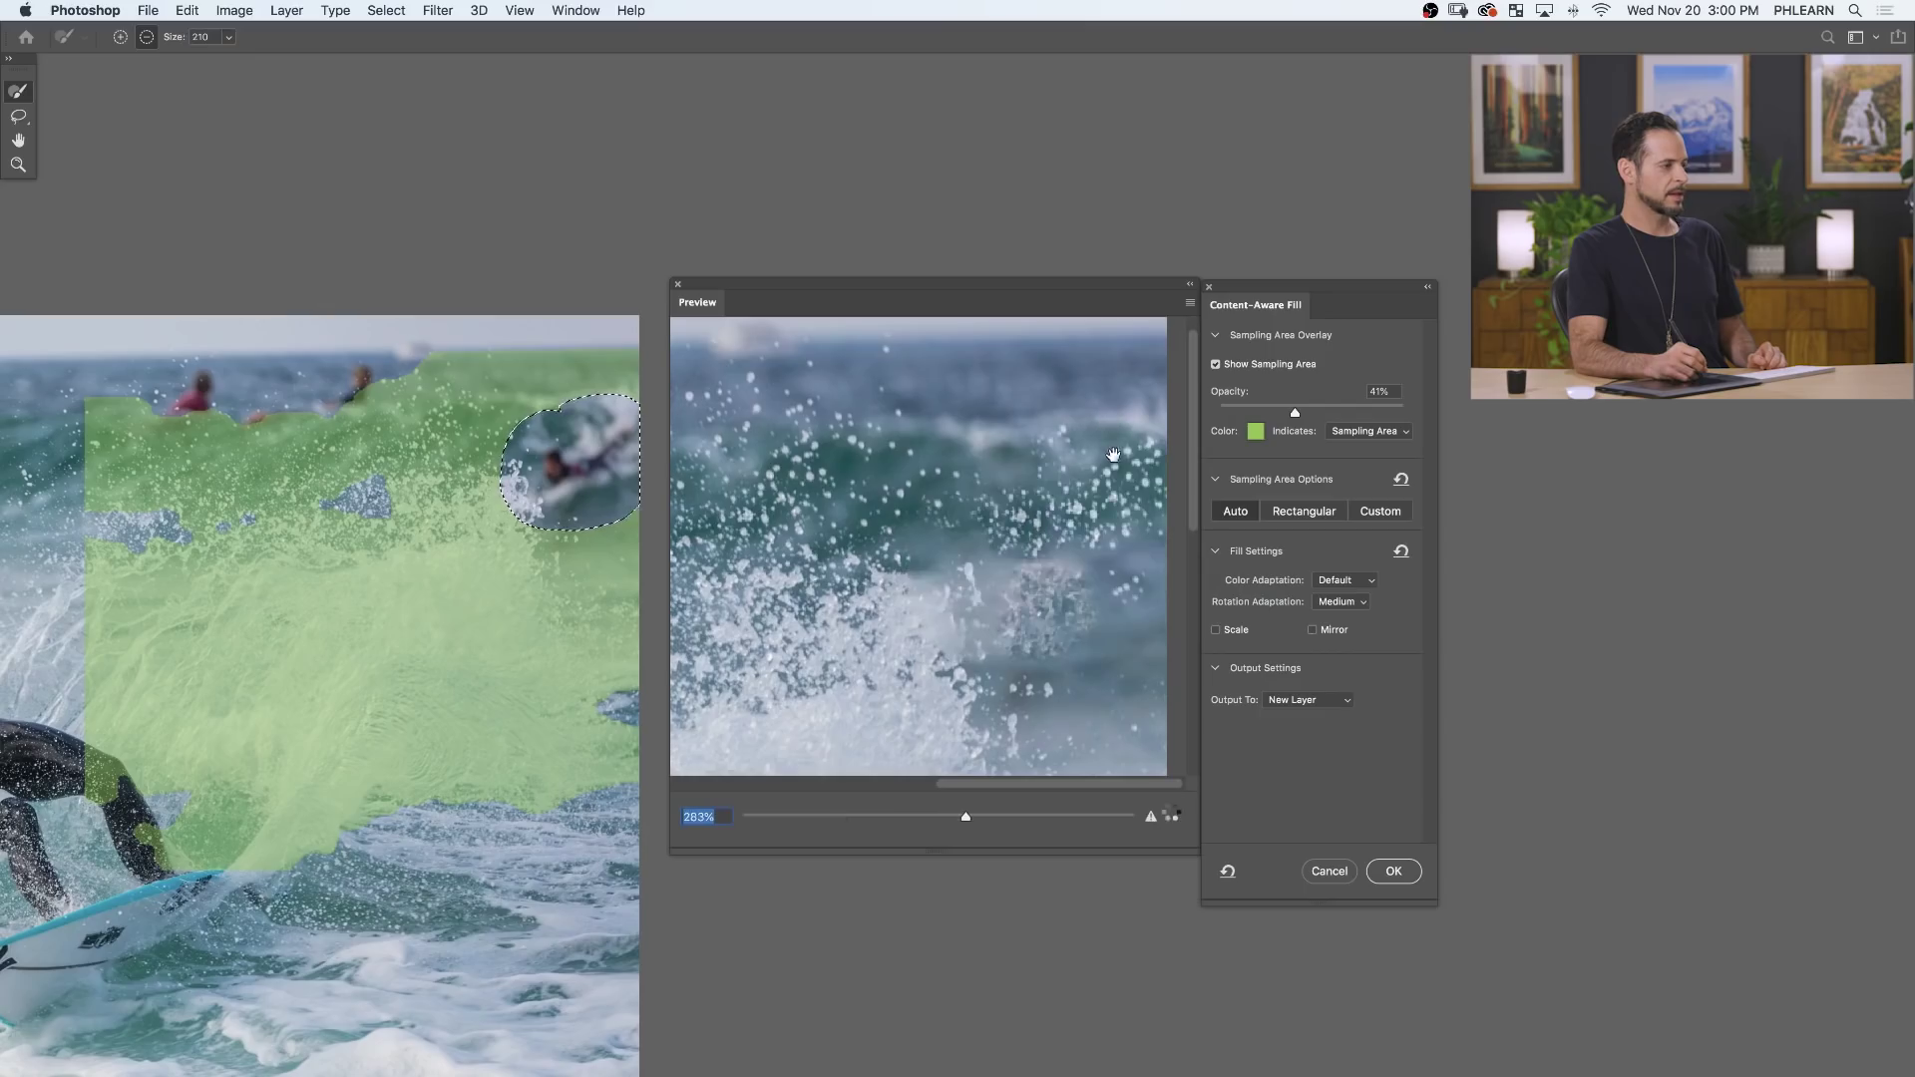
{"action": "scroll", "coordinate": [1113, 455], "scroll_direction": "down", "scroll_amount": 3}
{"action": "left_click", "coordinate": [1215, 629]}
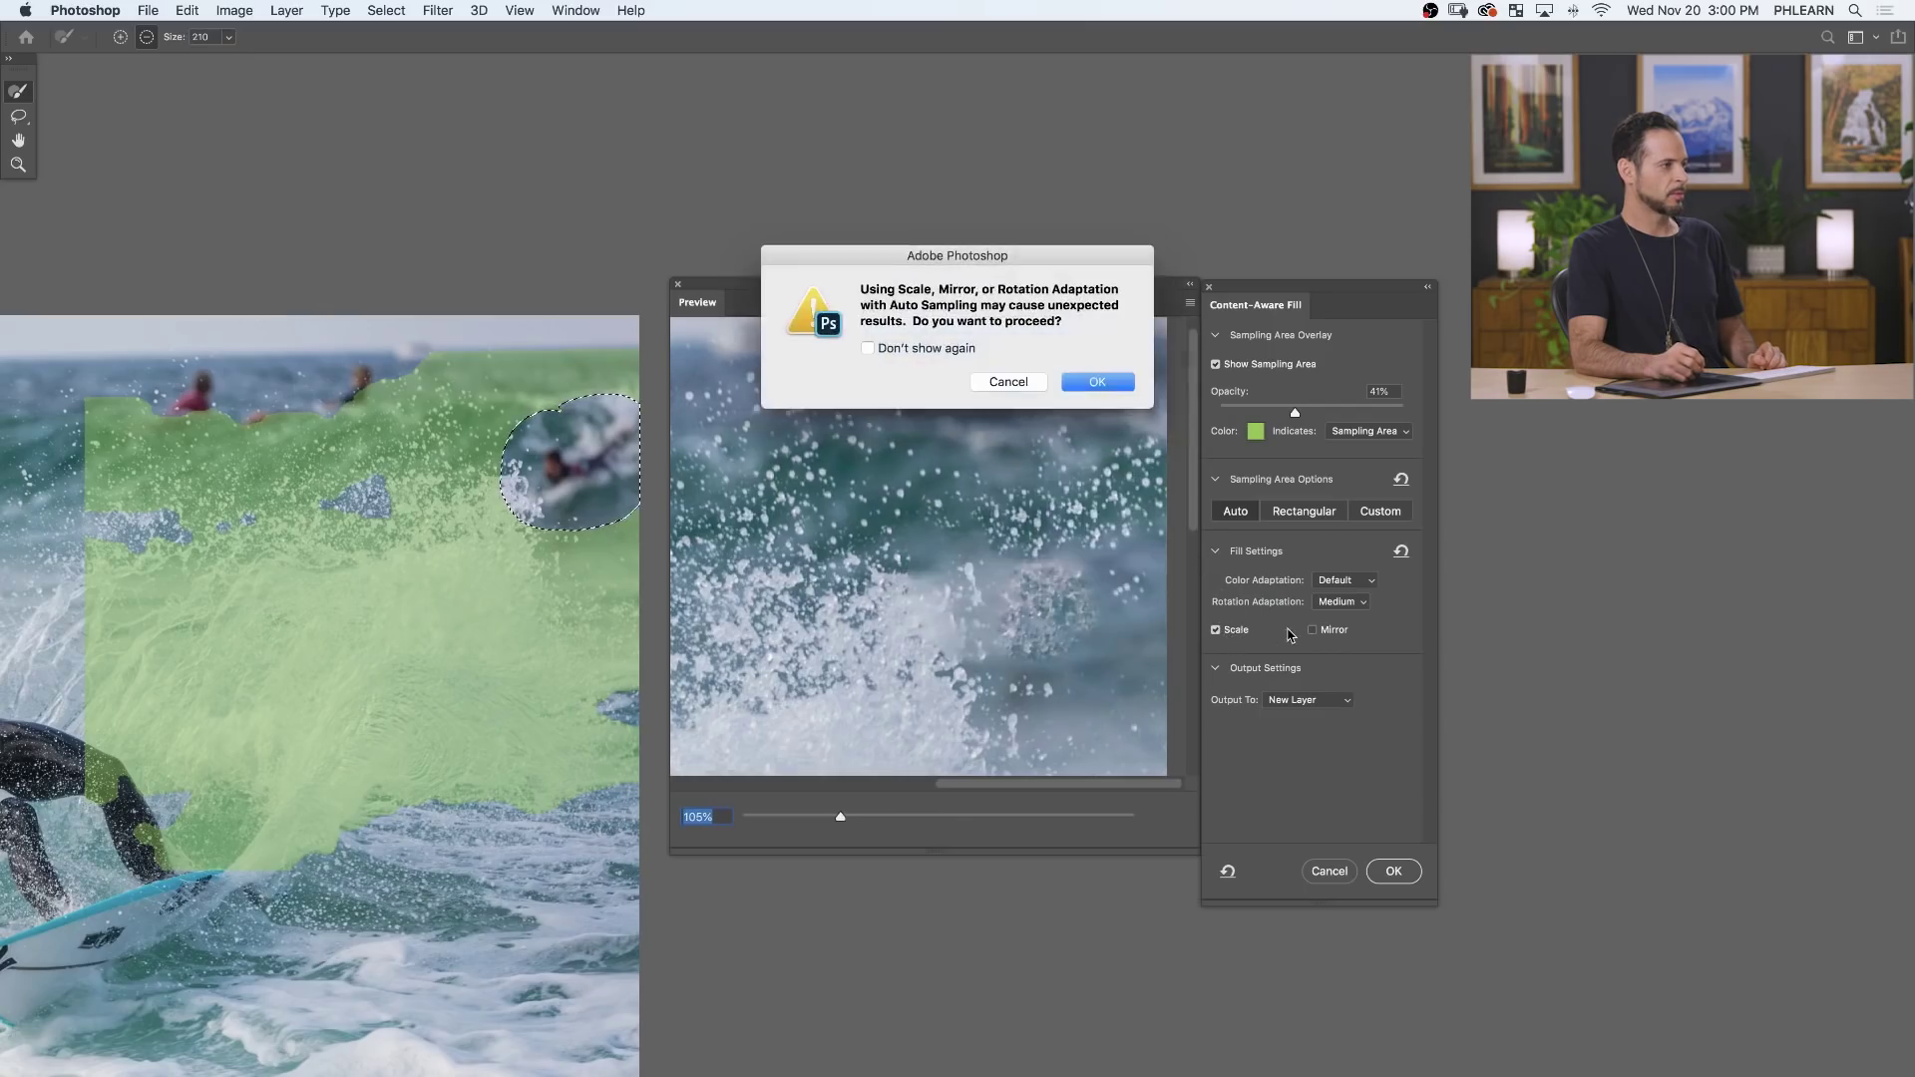
{"action": "left_click", "coordinate": [1102, 385]}
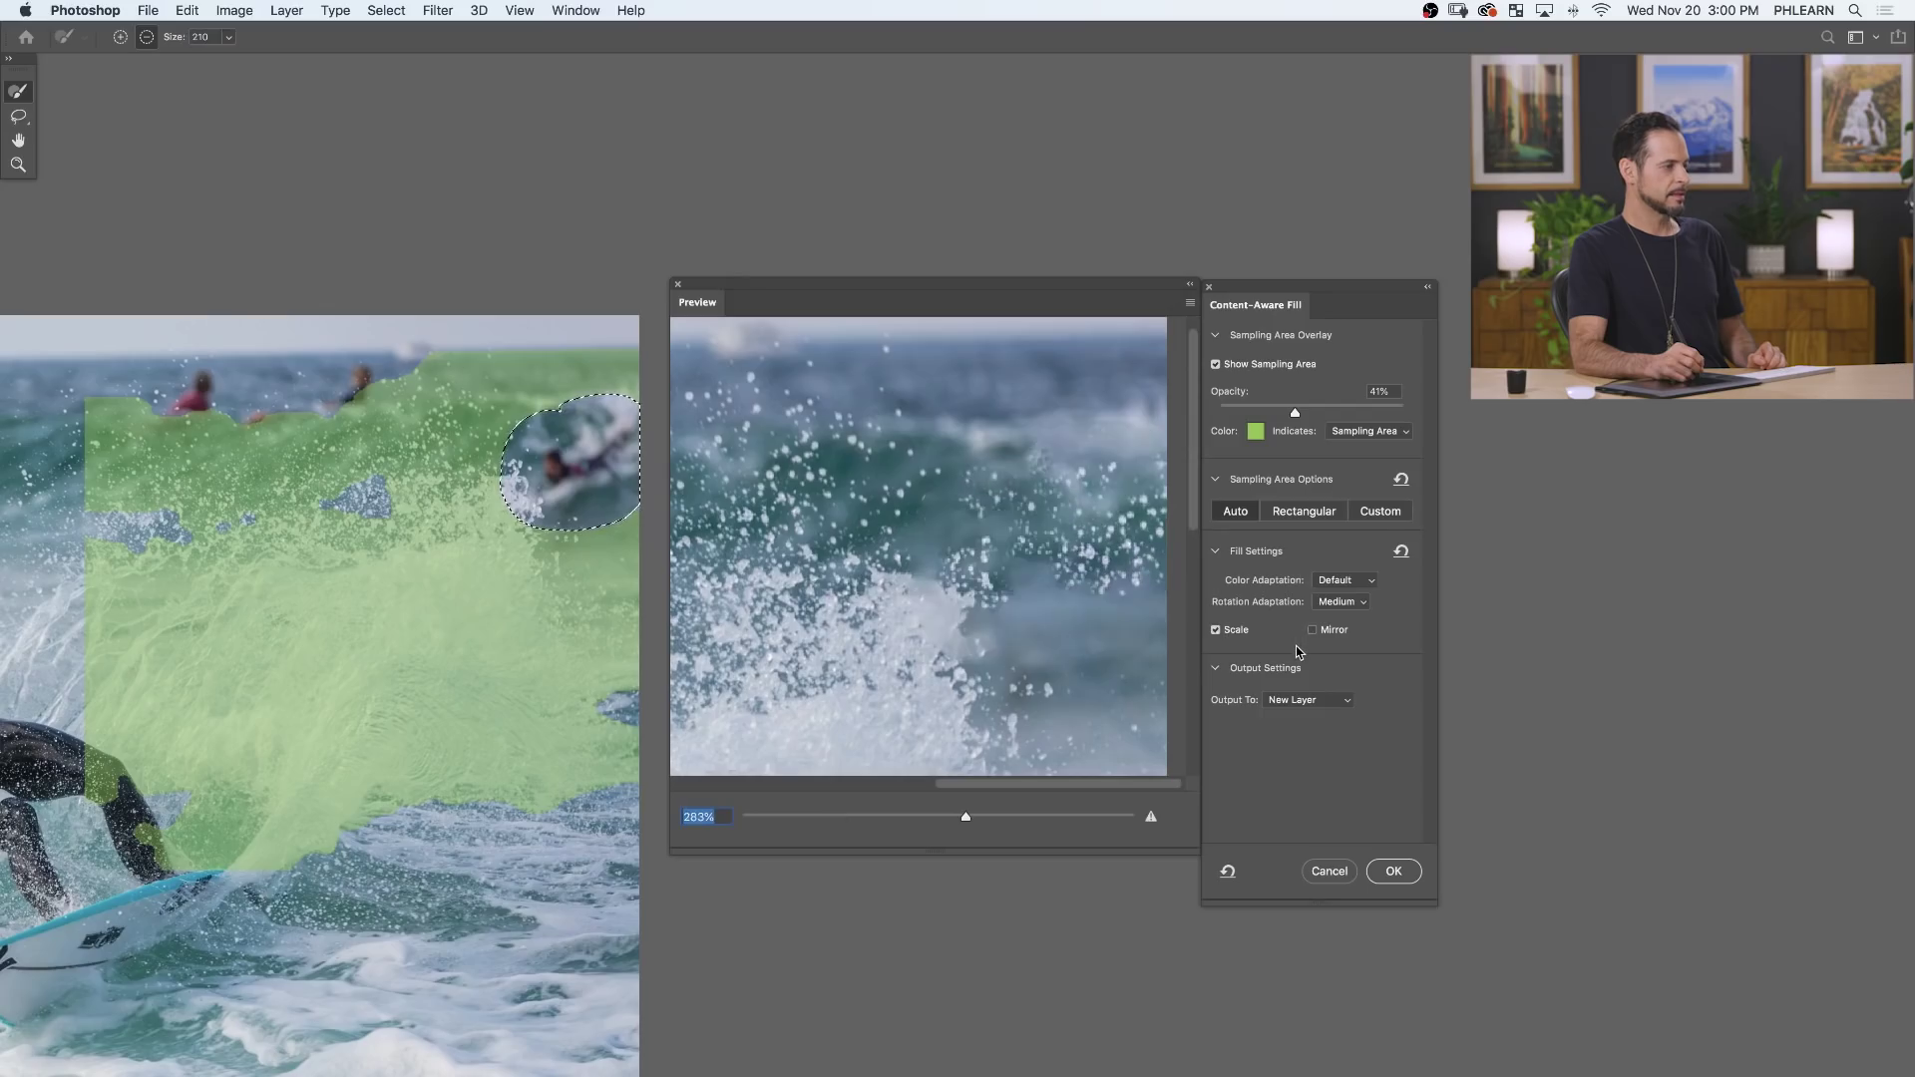
{"action": "left_click", "coordinate": [1312, 630]}
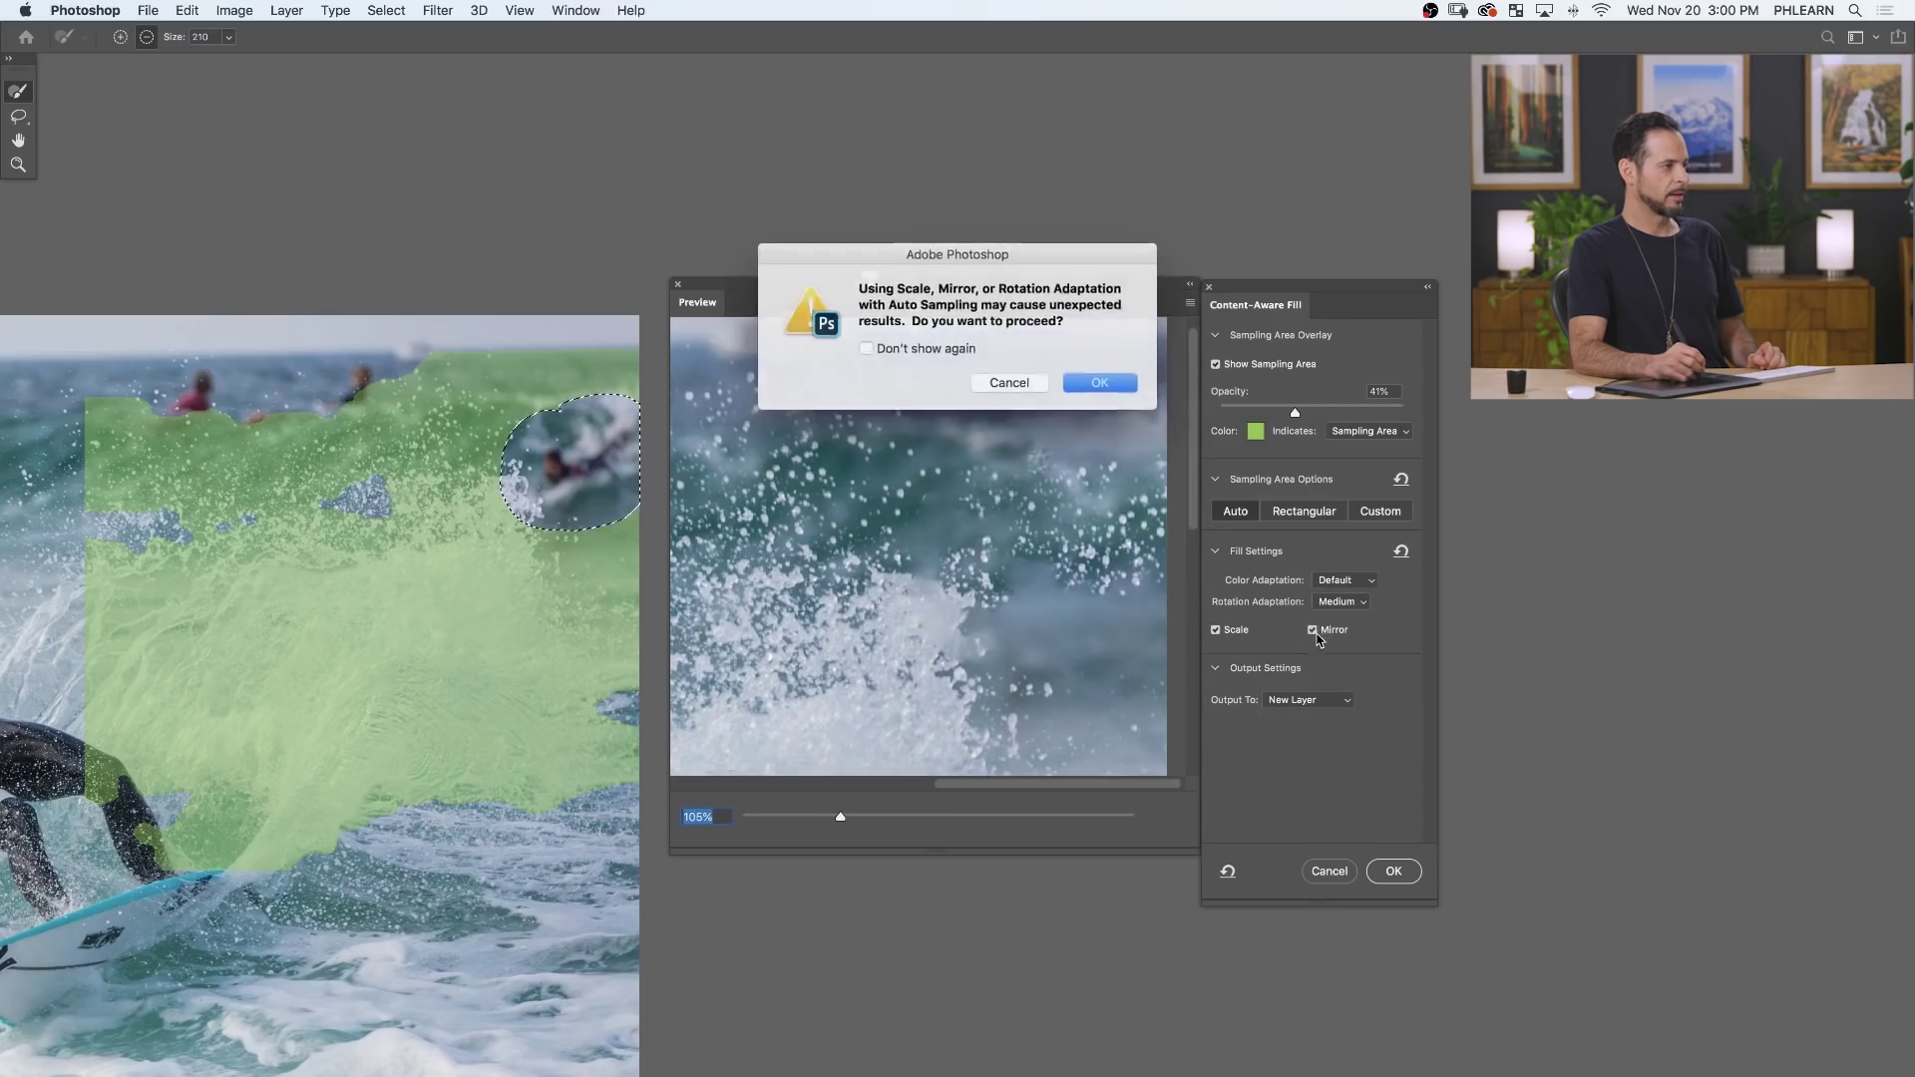
{"action": "left_click", "coordinate": [1097, 382]}
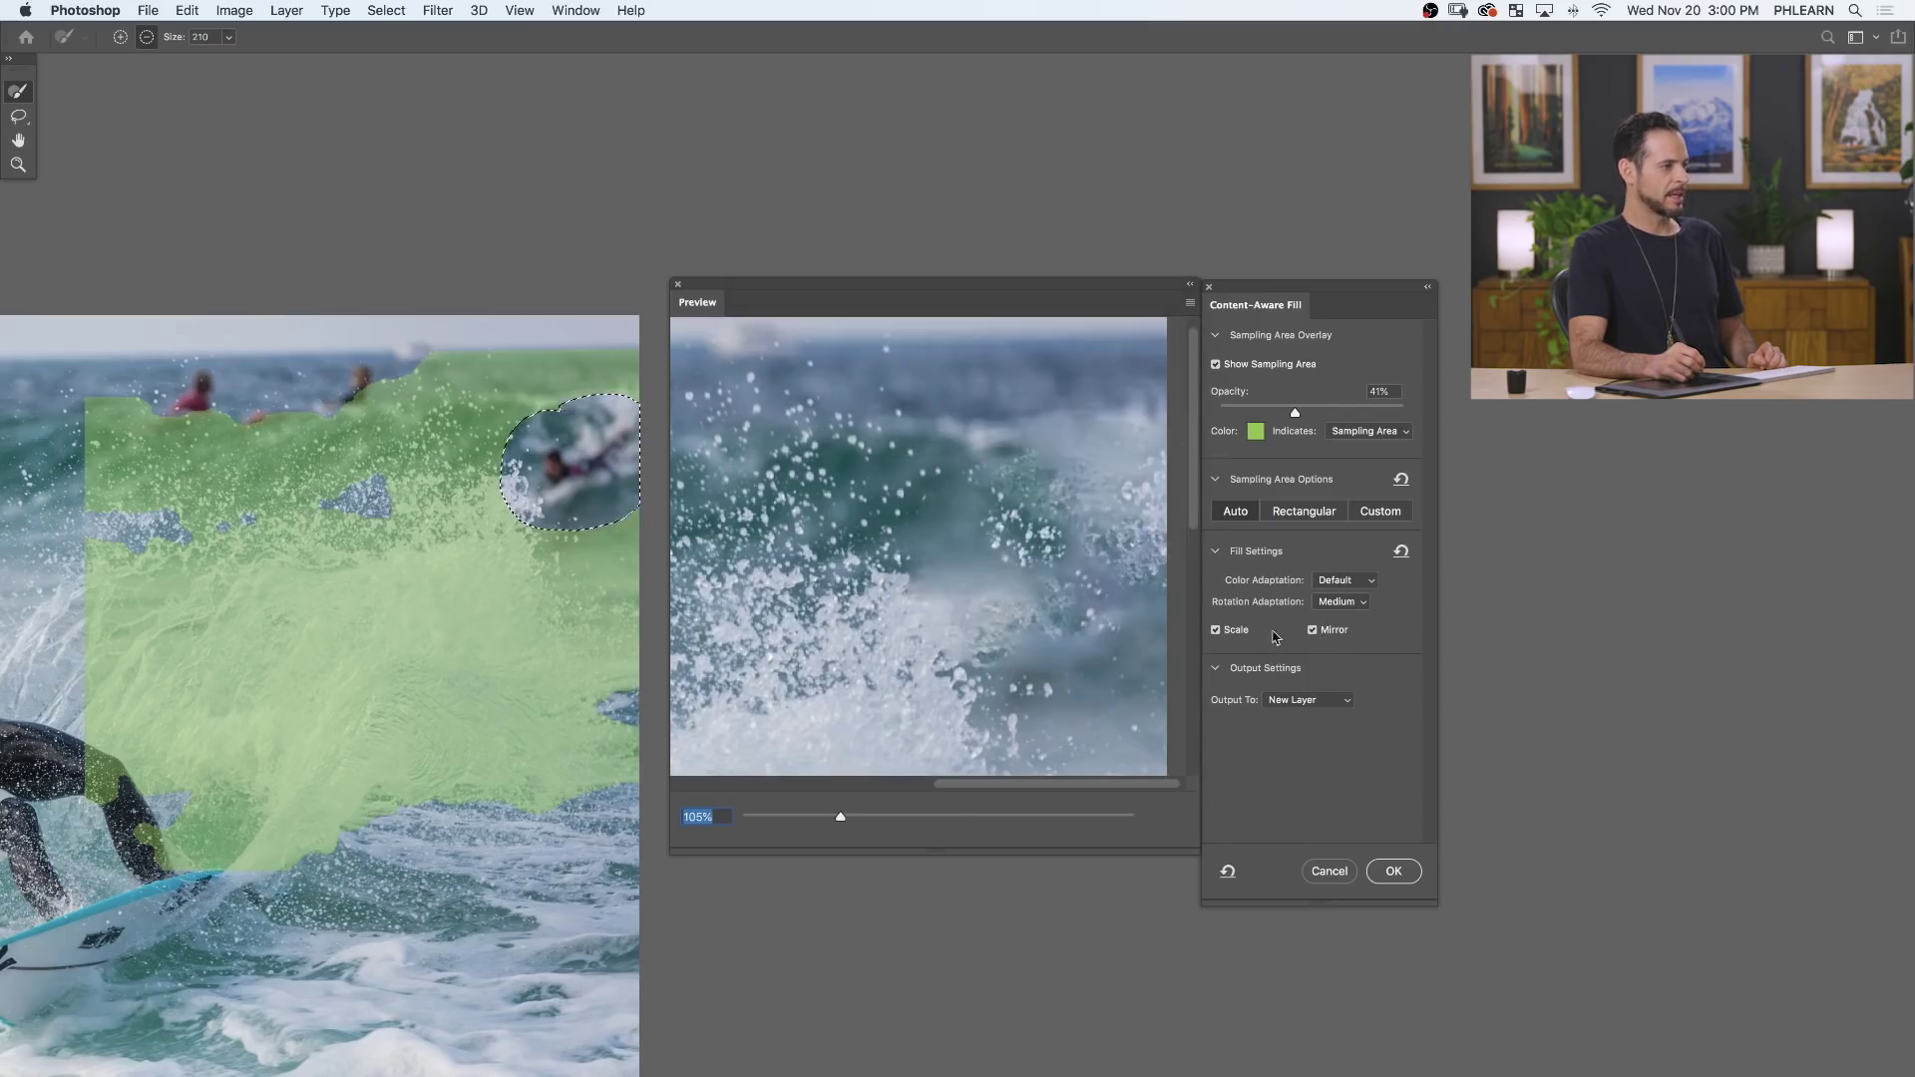
{"action": "left_click", "coordinate": [1340, 601]}
{"action": "left_click", "coordinate": [1332, 571]}
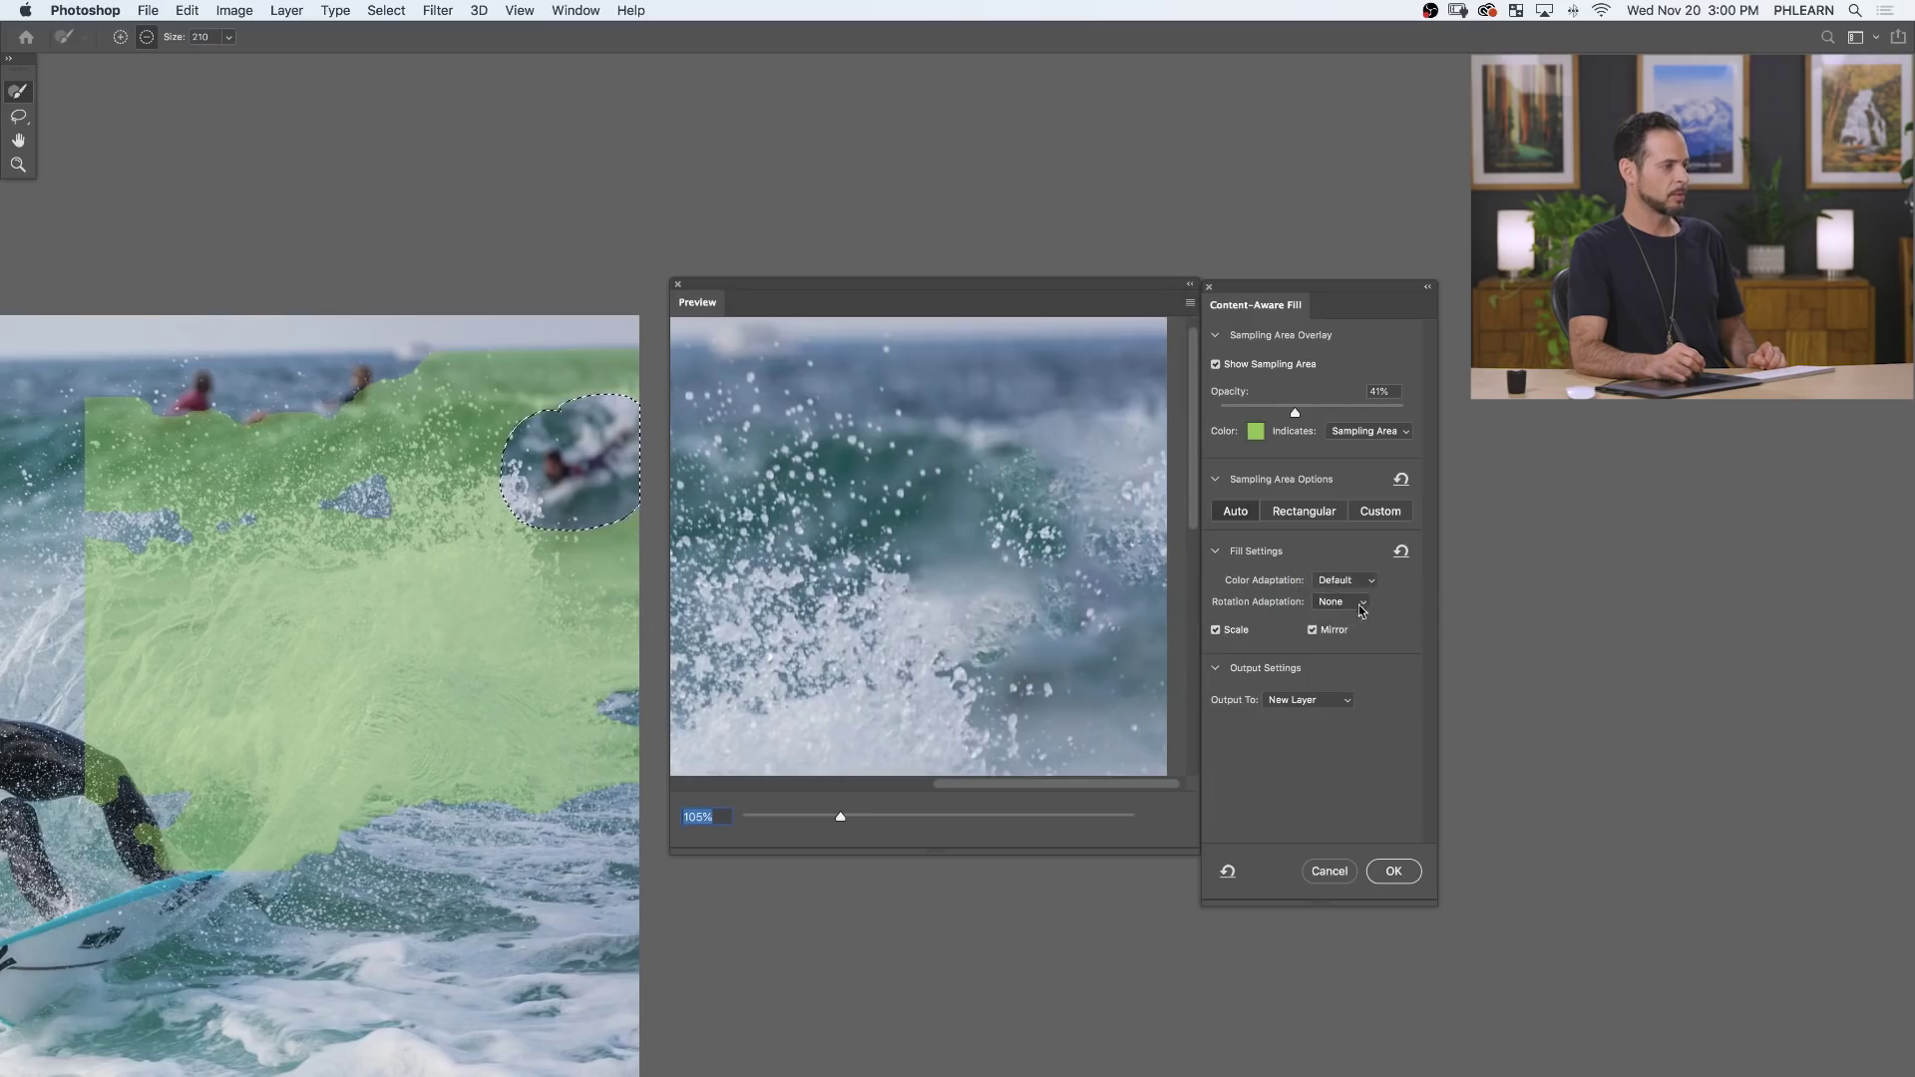
{"action": "left_click", "coordinate": [1214, 632]}
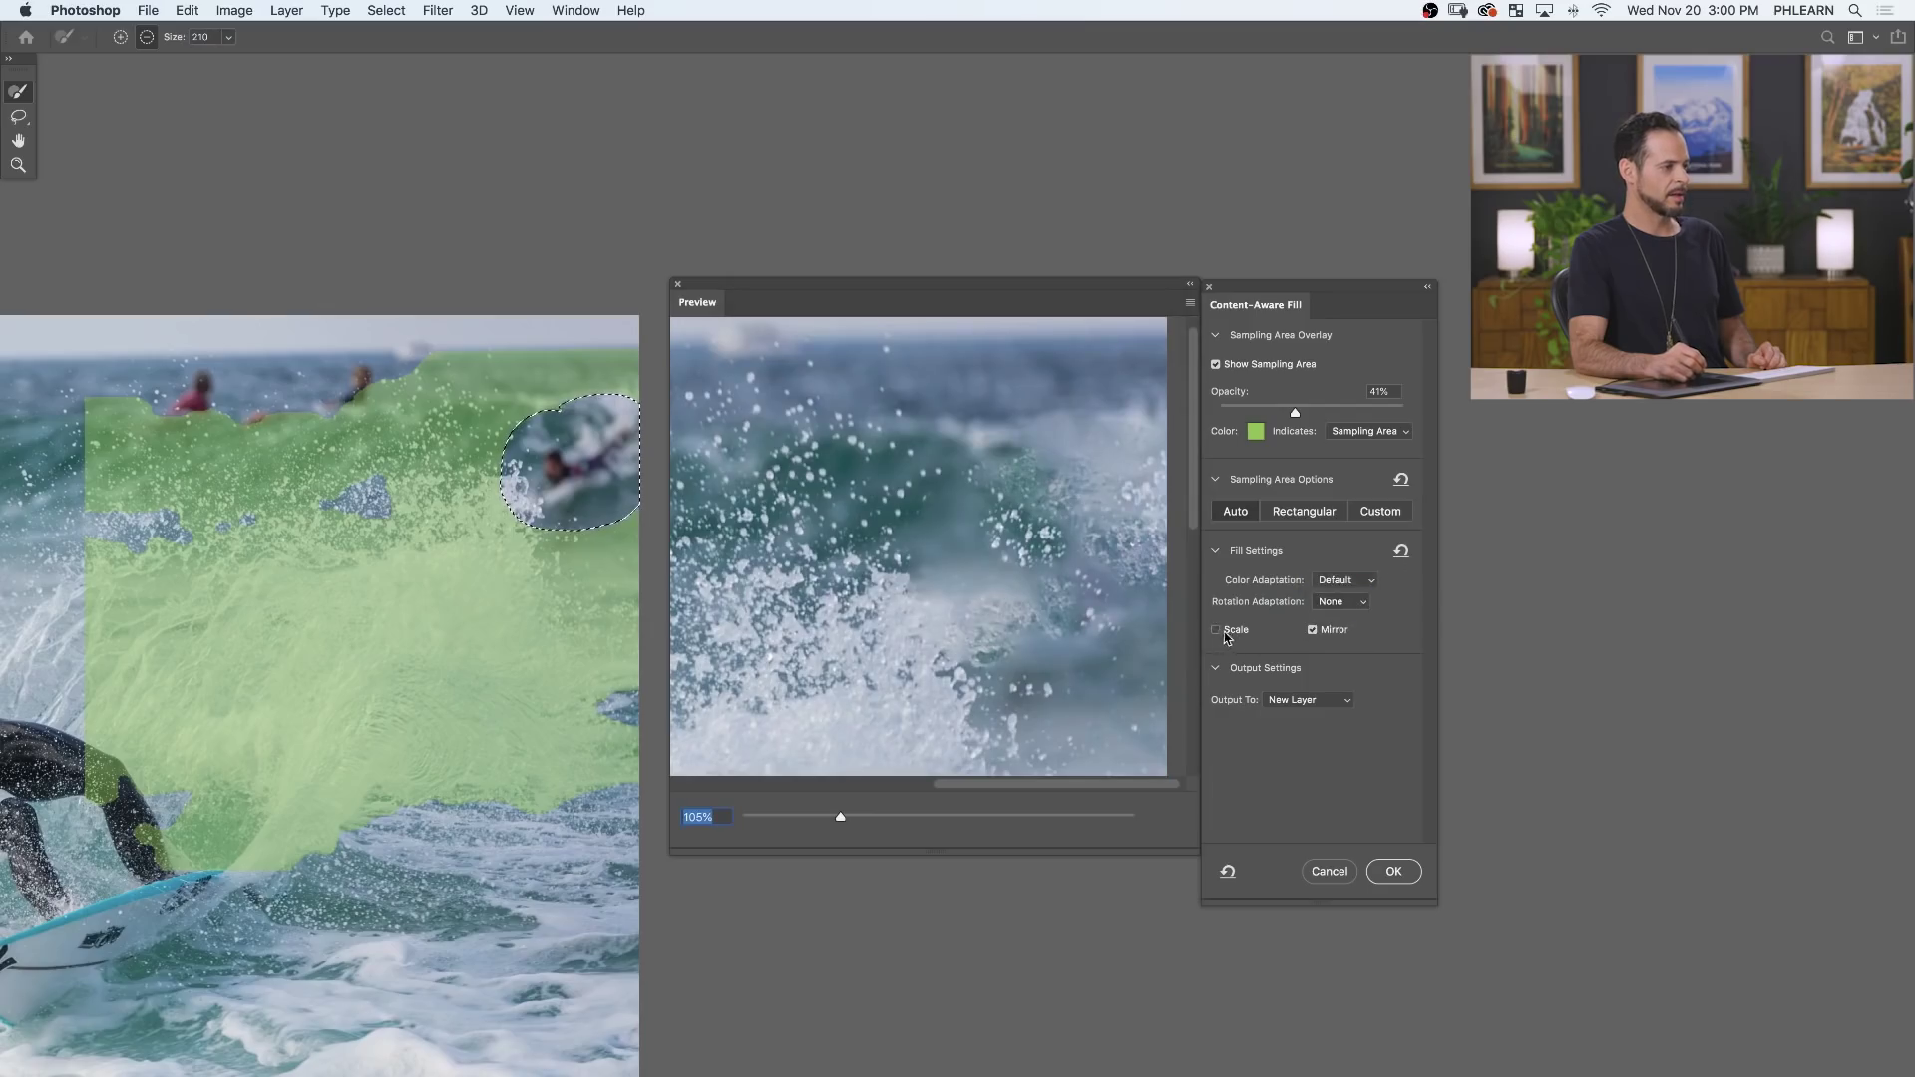
{"action": "left_click", "coordinate": [1314, 631]}
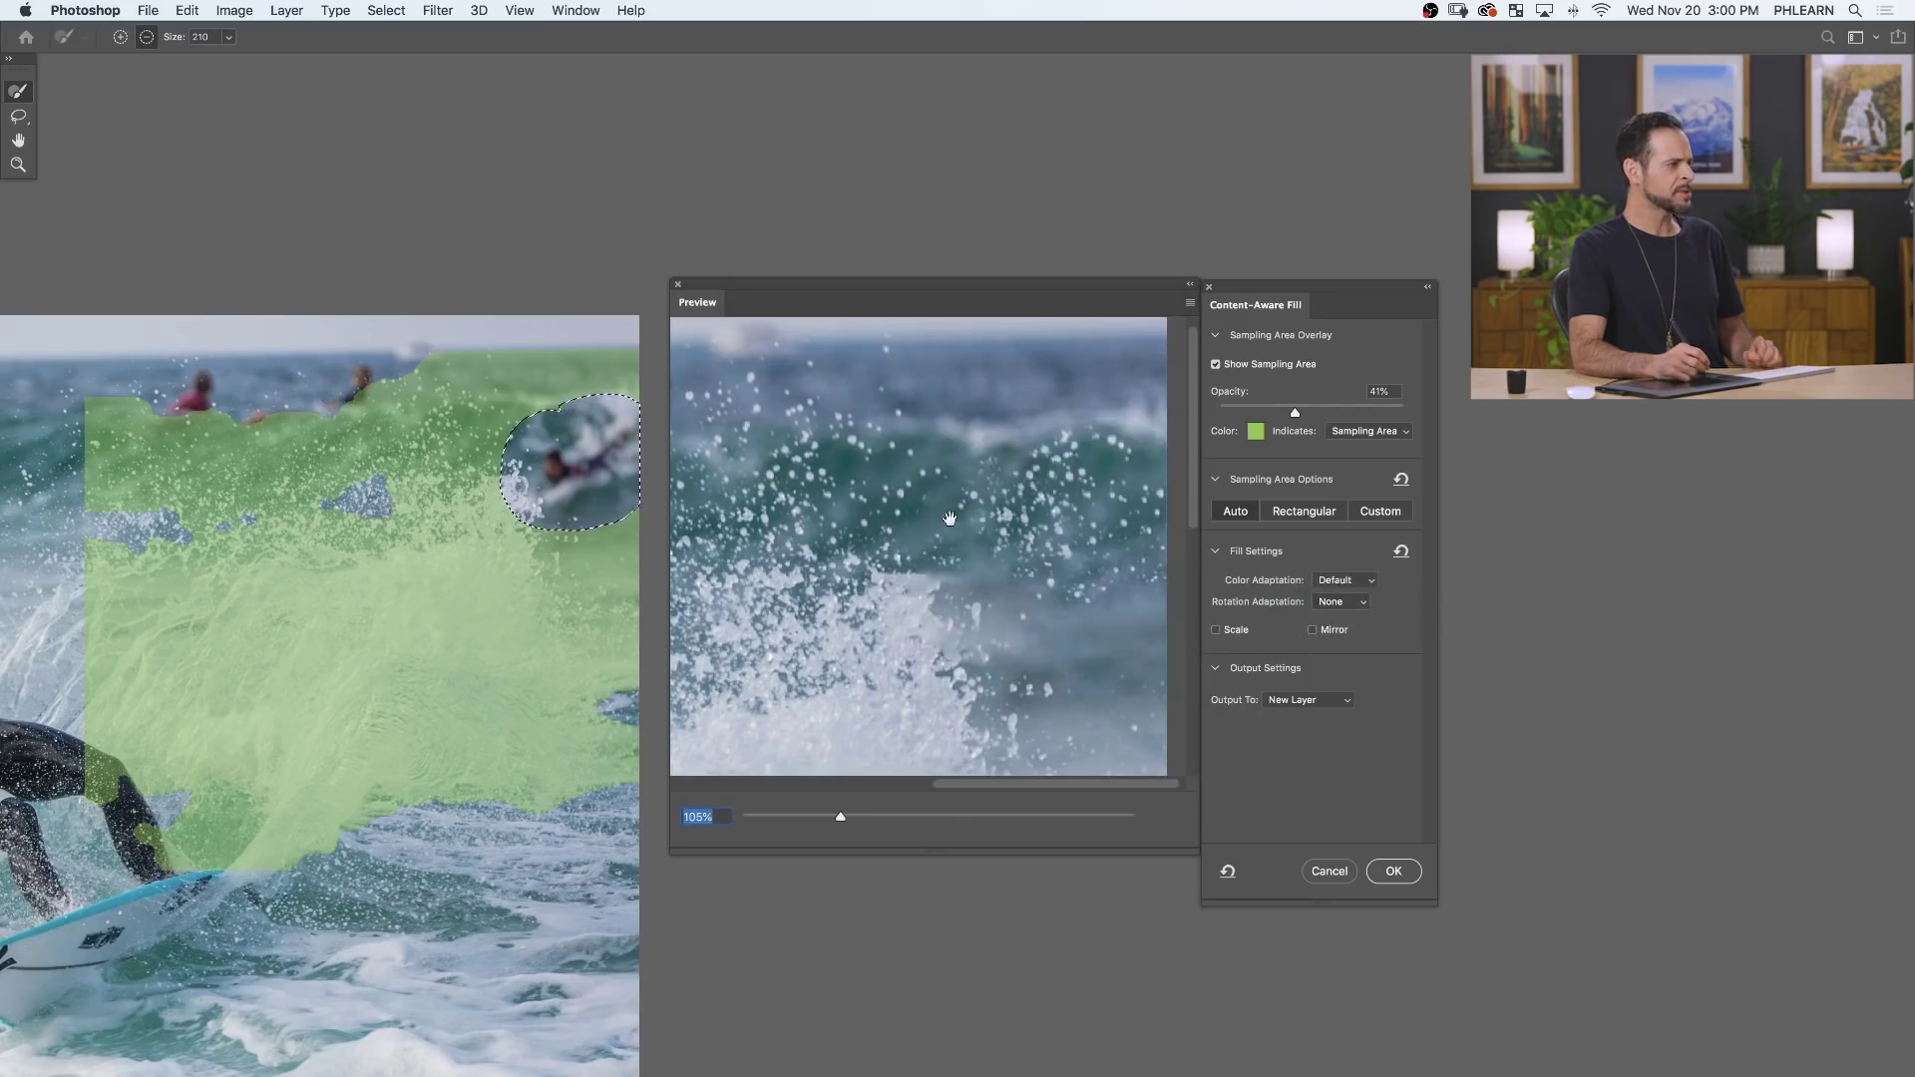
{"action": "left_click", "coordinate": [1329, 871]}
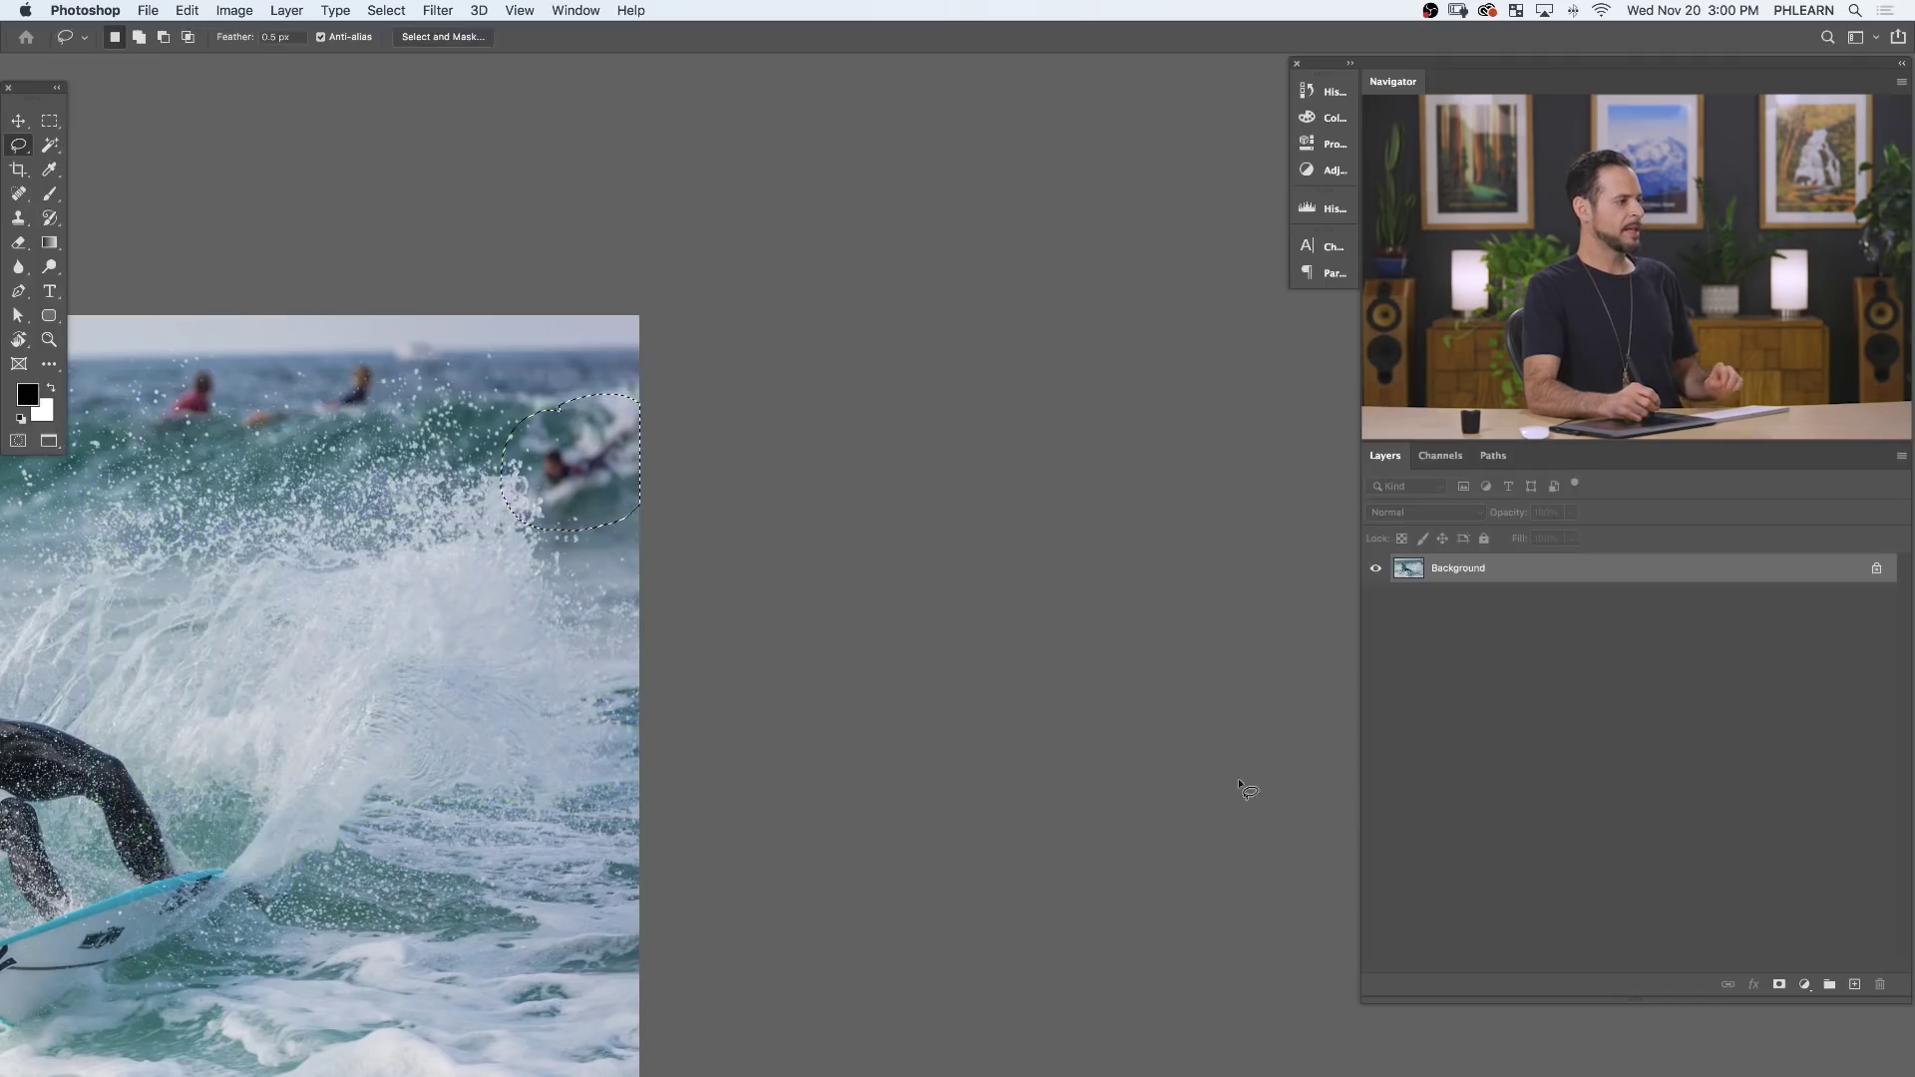
{"action": "left_click", "coordinate": [653, 446], "text": "super"}
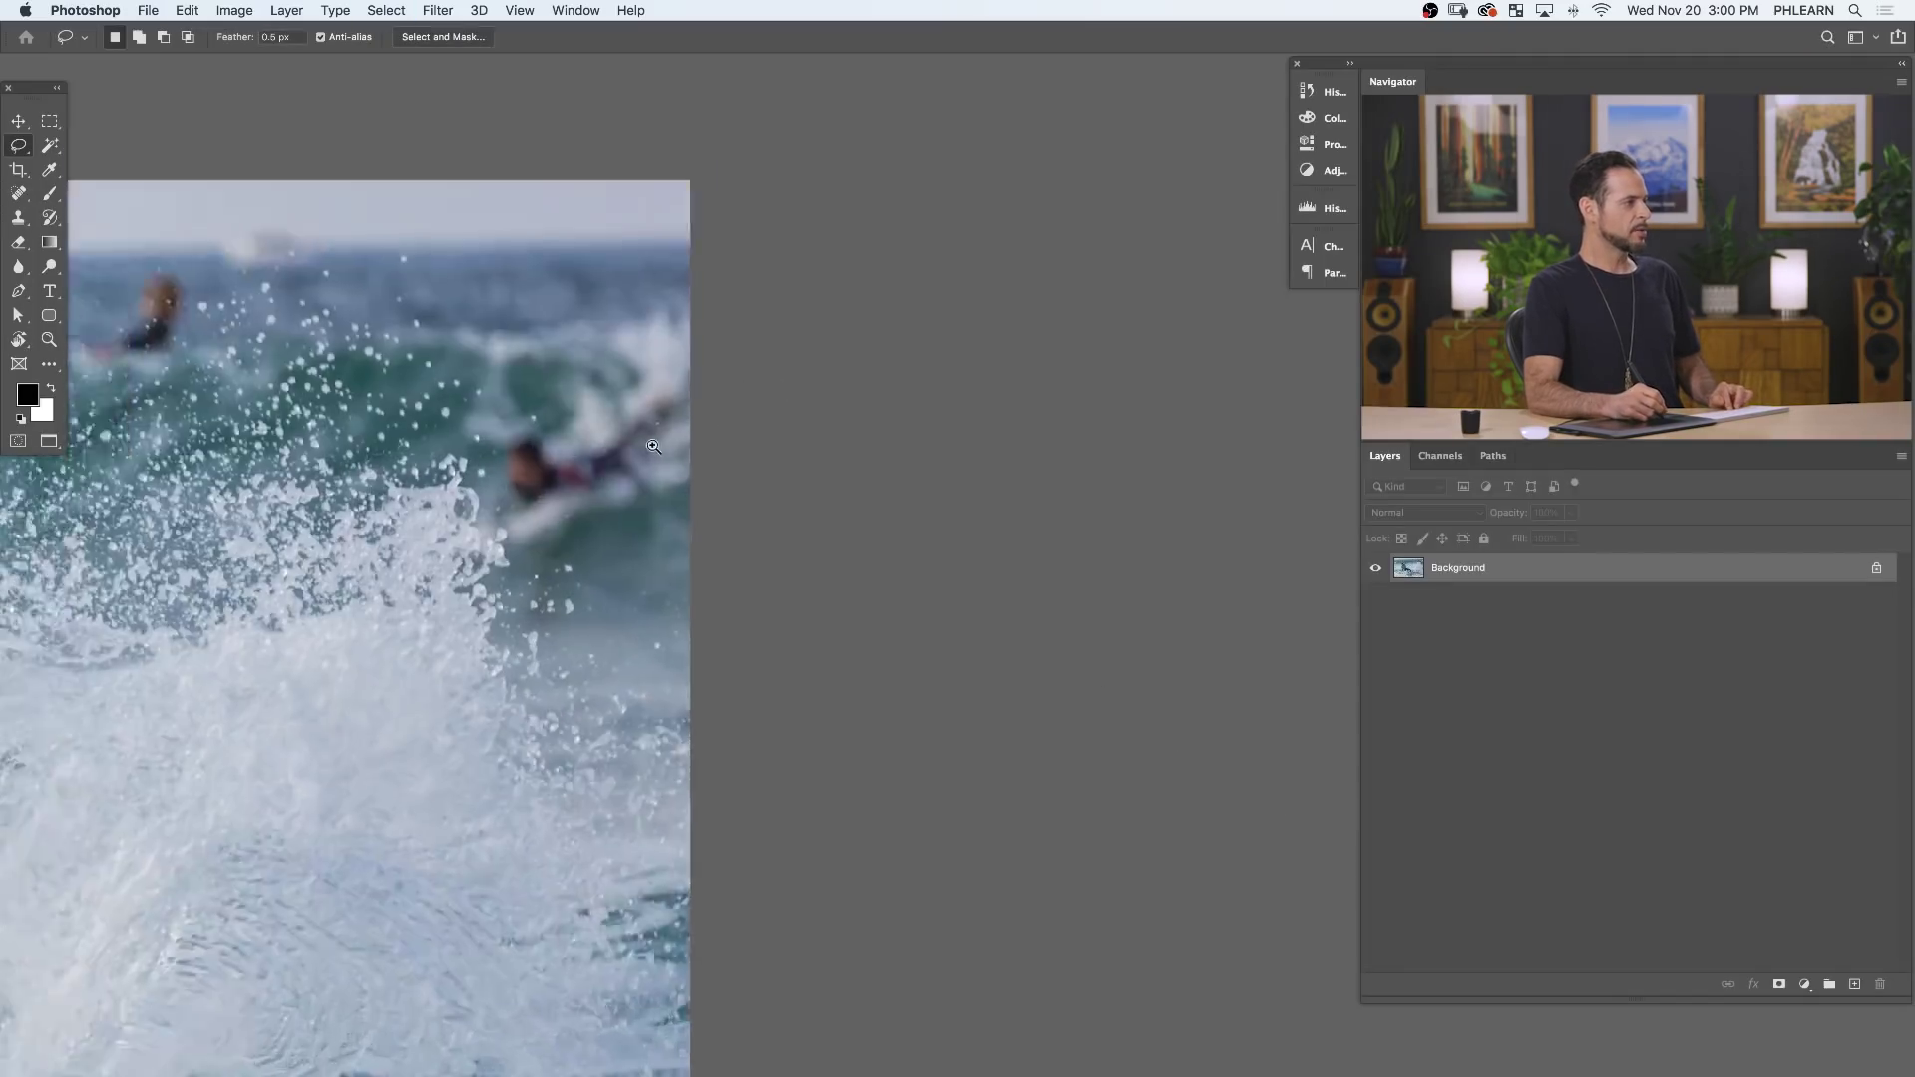
{"action": "left_click", "coordinate": [654, 446], "text": "super"}
{"action": "left_click_drag", "start_coordinate": [638, 394], "coordinate": [878, 458]}
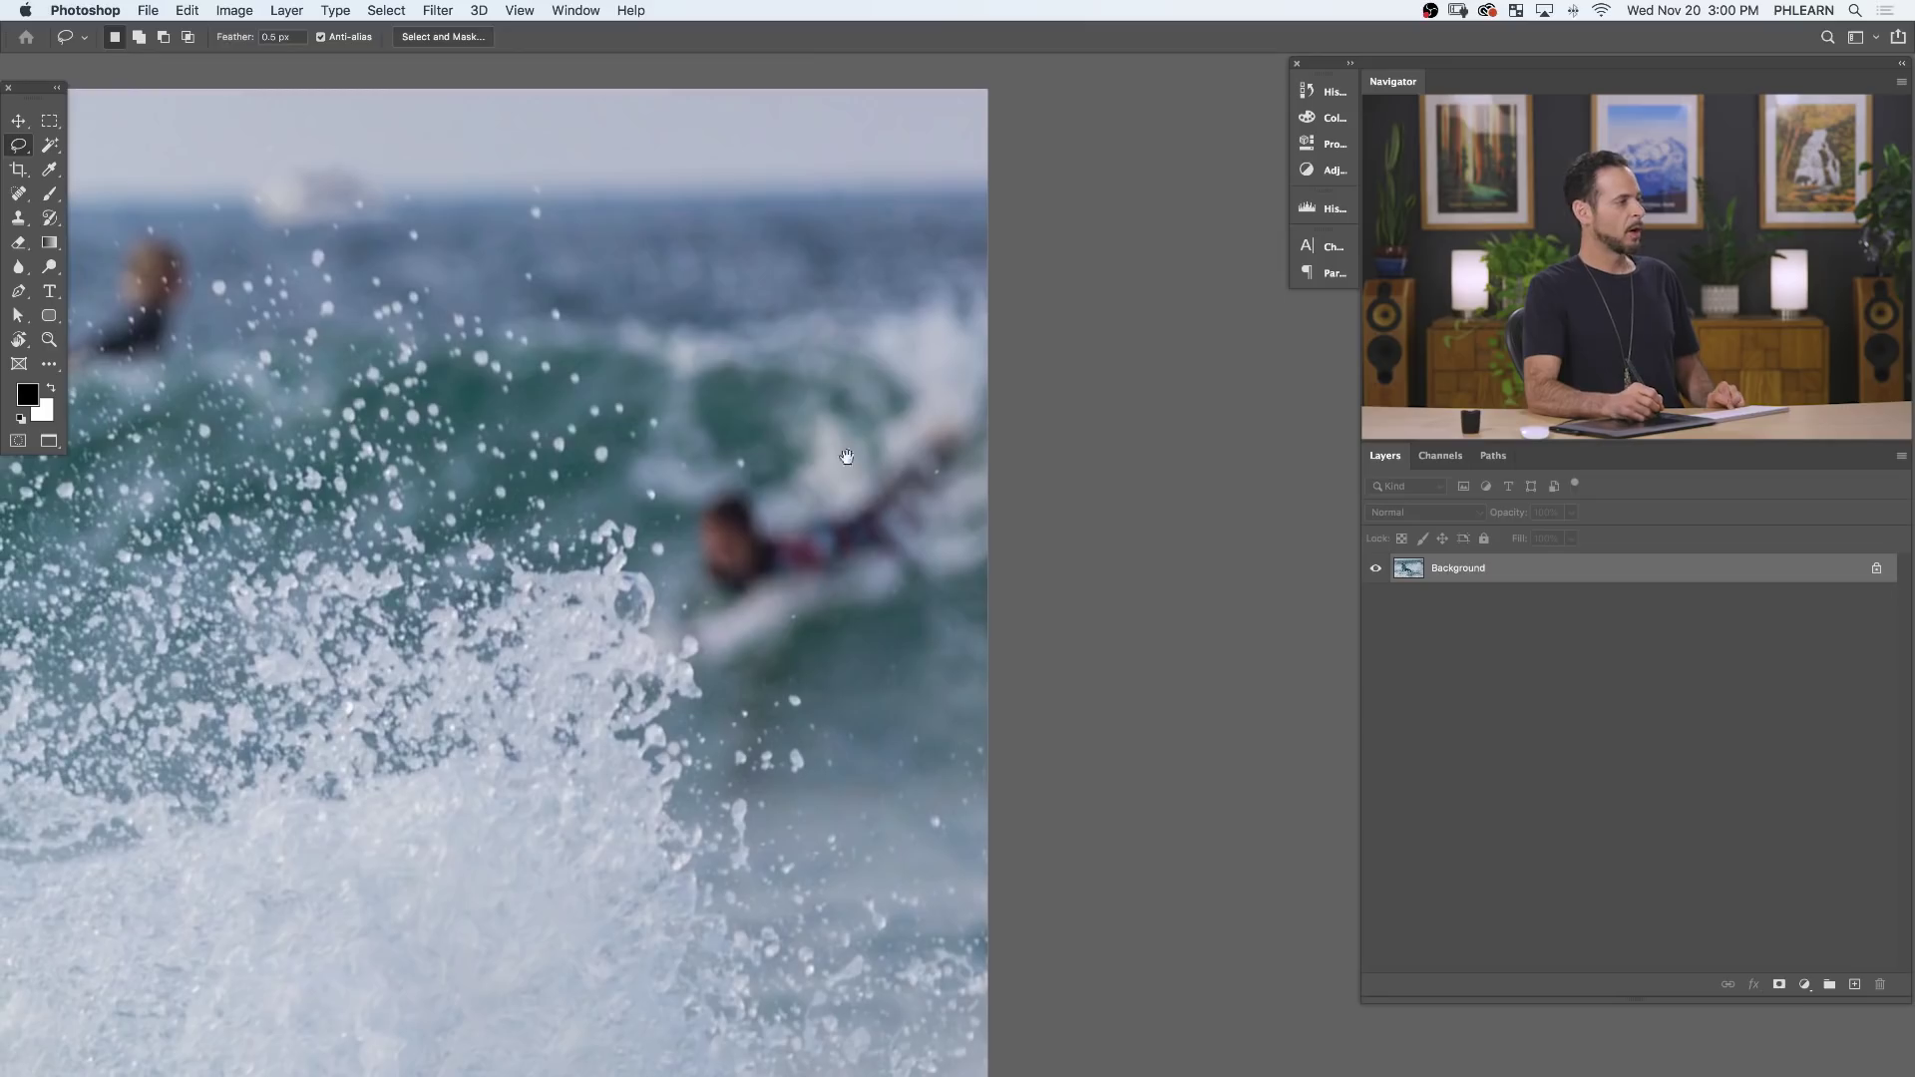
{"action": "left_click_drag", "start_coordinate": [975, 350], "coordinate": [807, 368]}
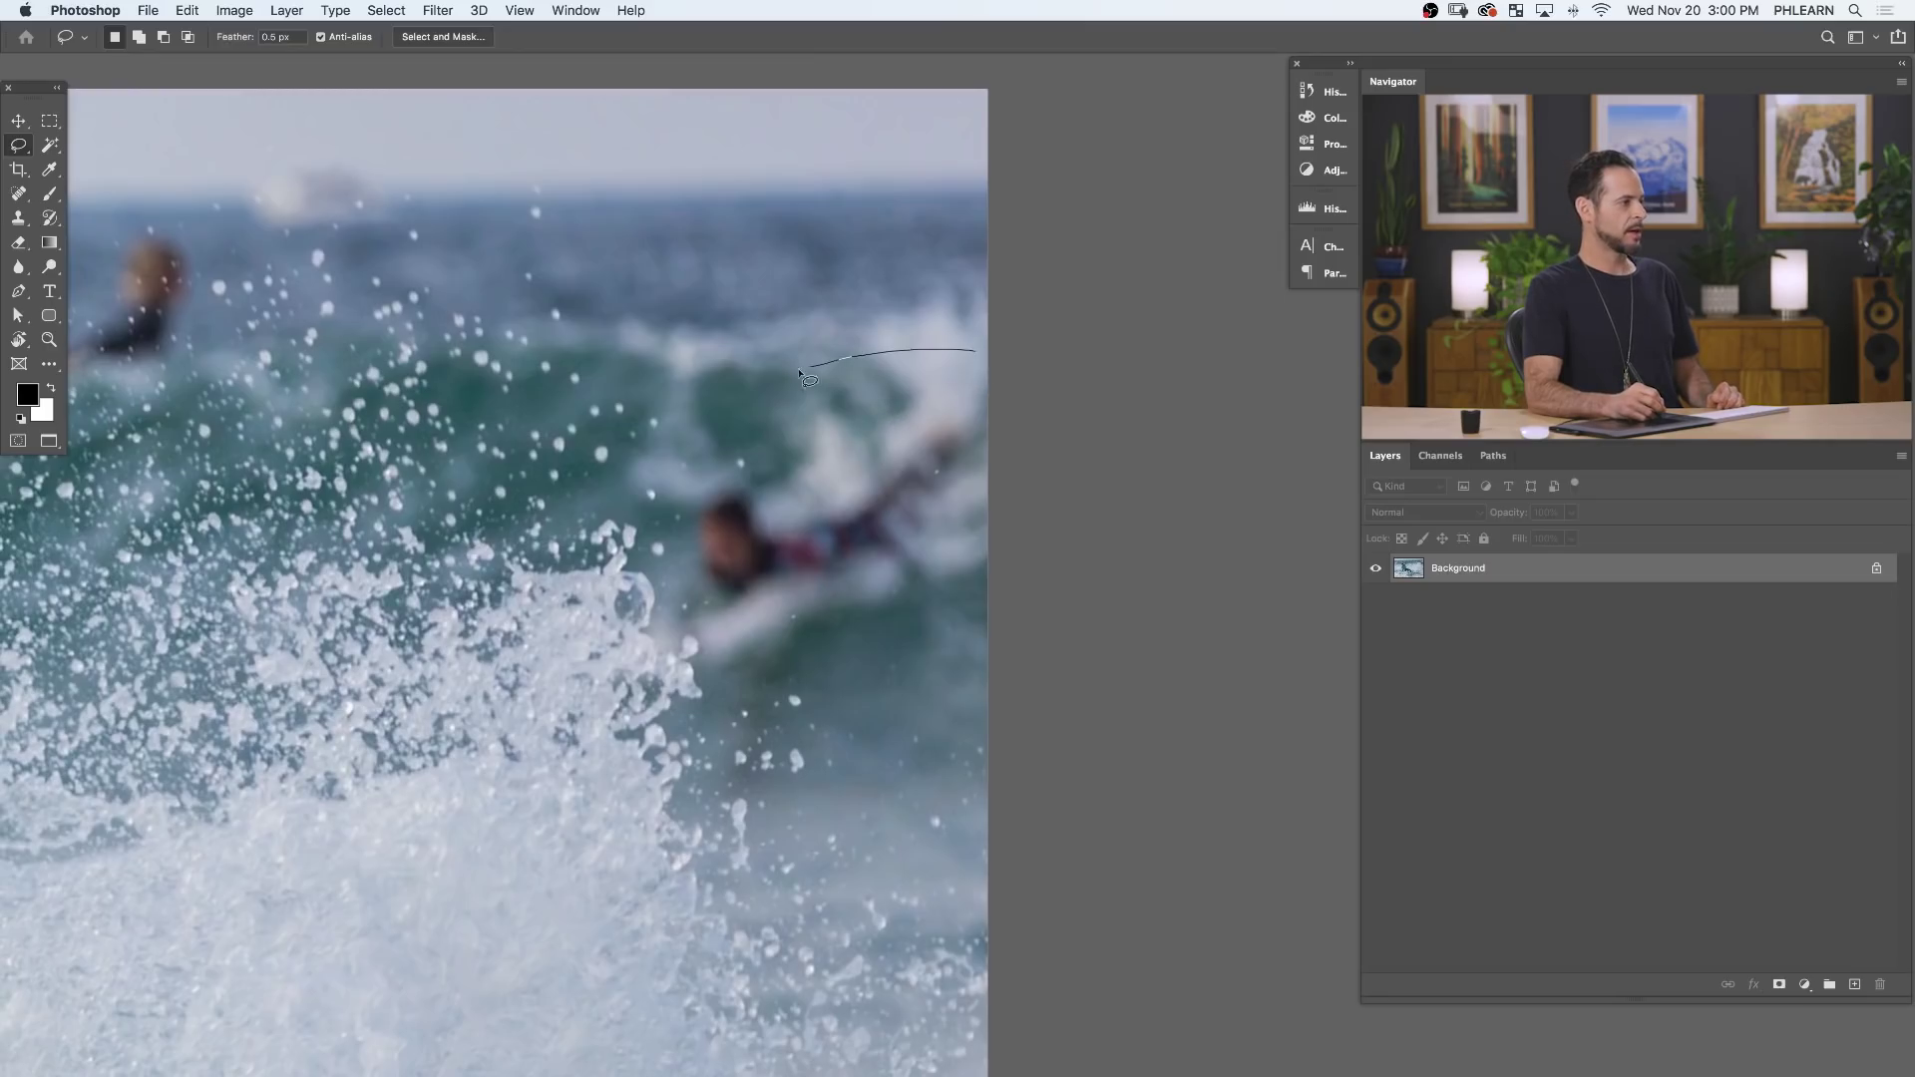
{"action": "mouse_move", "coordinate": [882, 663]}
{"action": "left_mouse_down"}
{"action": "mouse_move", "coordinate": [955, 655]}
{"action": "mouse_move", "coordinate": [1026, 554]}
{"action": "mouse_move", "coordinate": [1038, 347]}
{"action": "left_mouse_up"}
{"action": "left_click", "coordinate": [187, 10]}
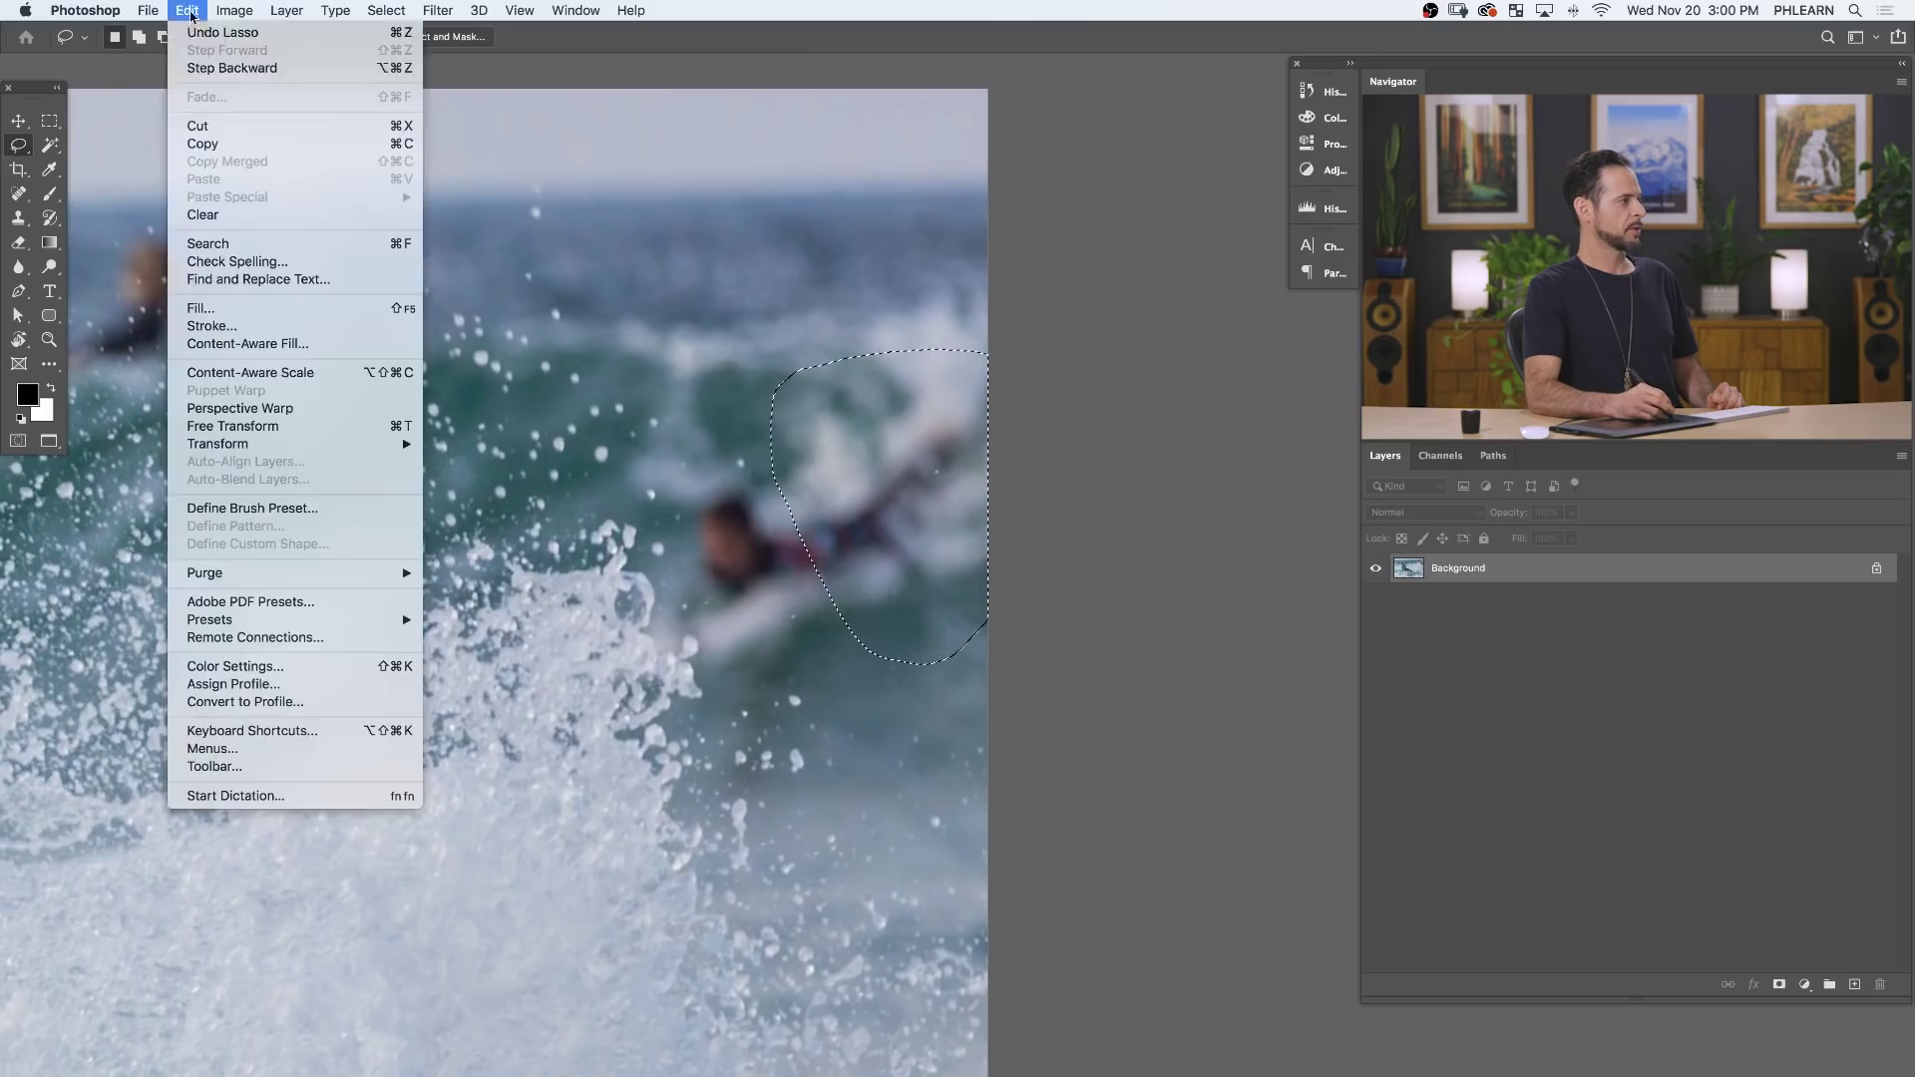
{"action": "left_click", "coordinate": [244, 343]}
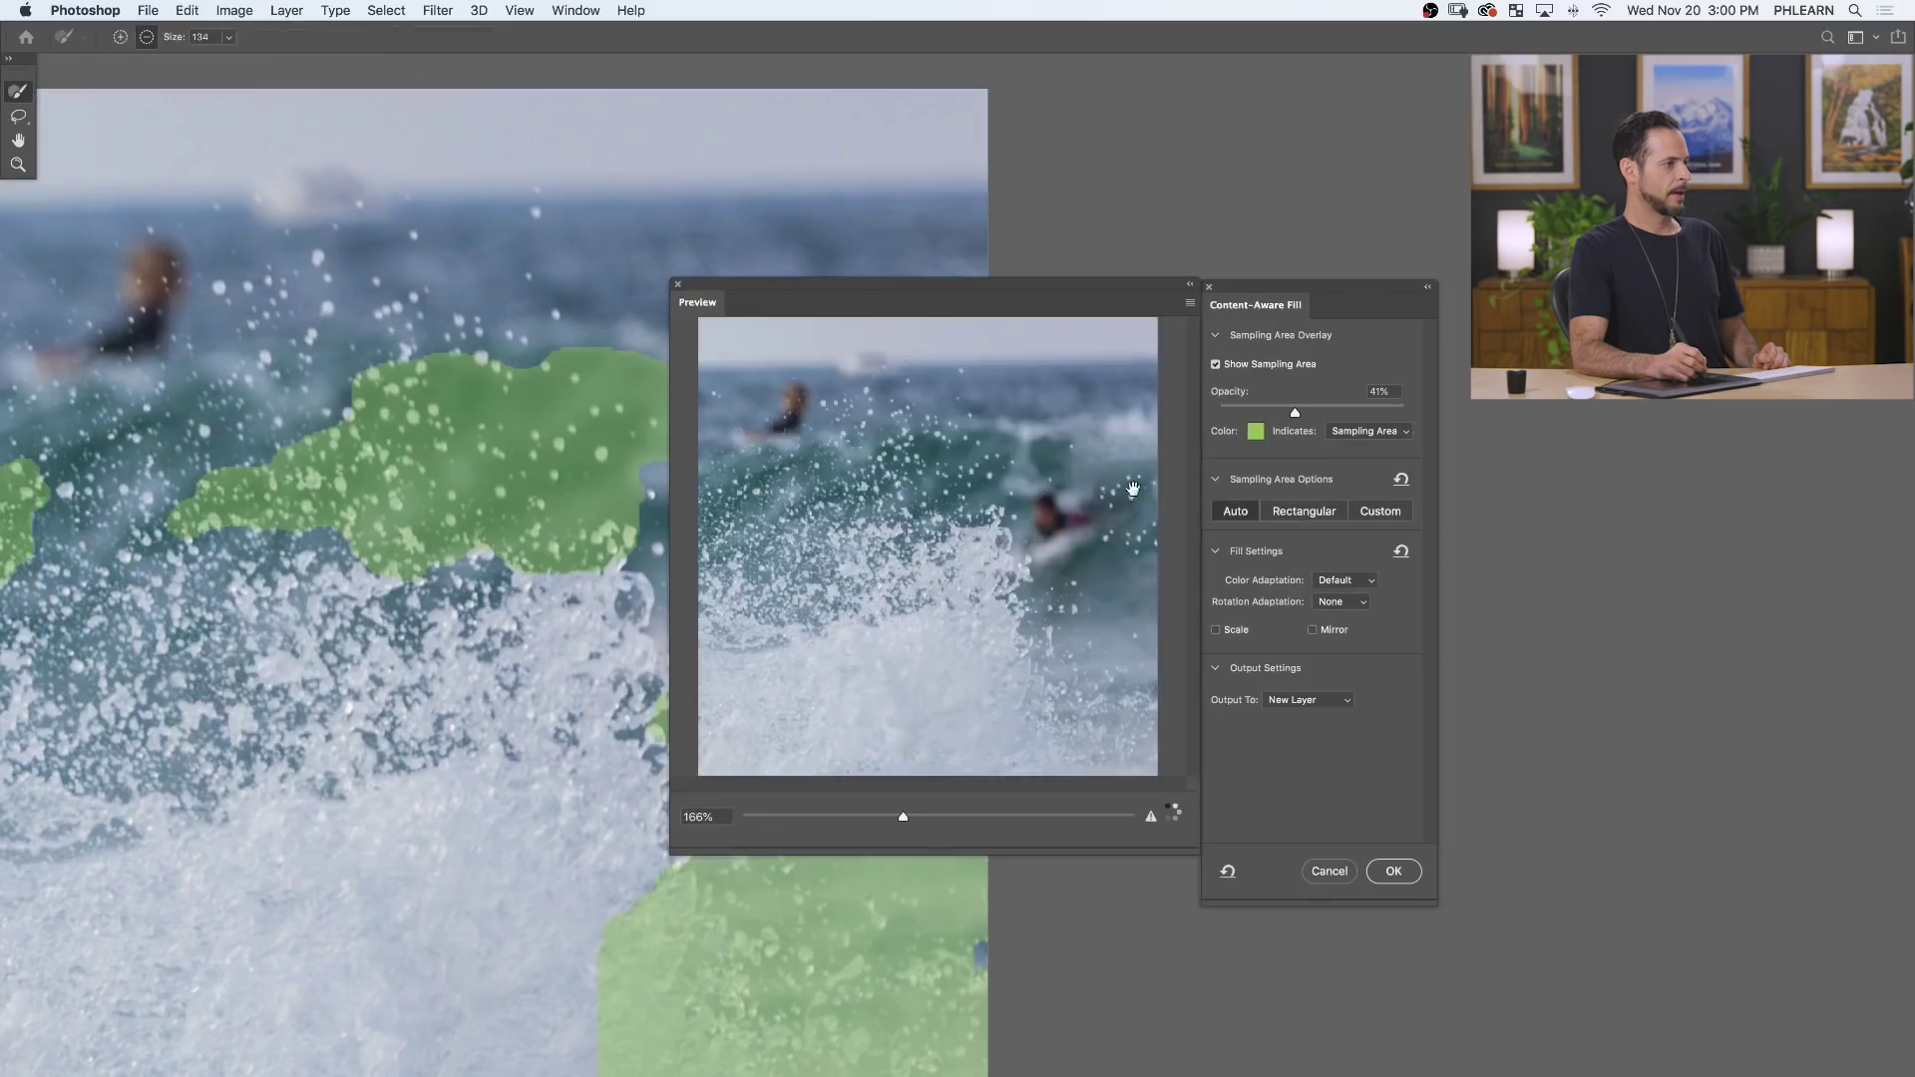
{"action": "left_click_drag", "start_coordinate": [808, 796], "coordinate": [843, 796]}
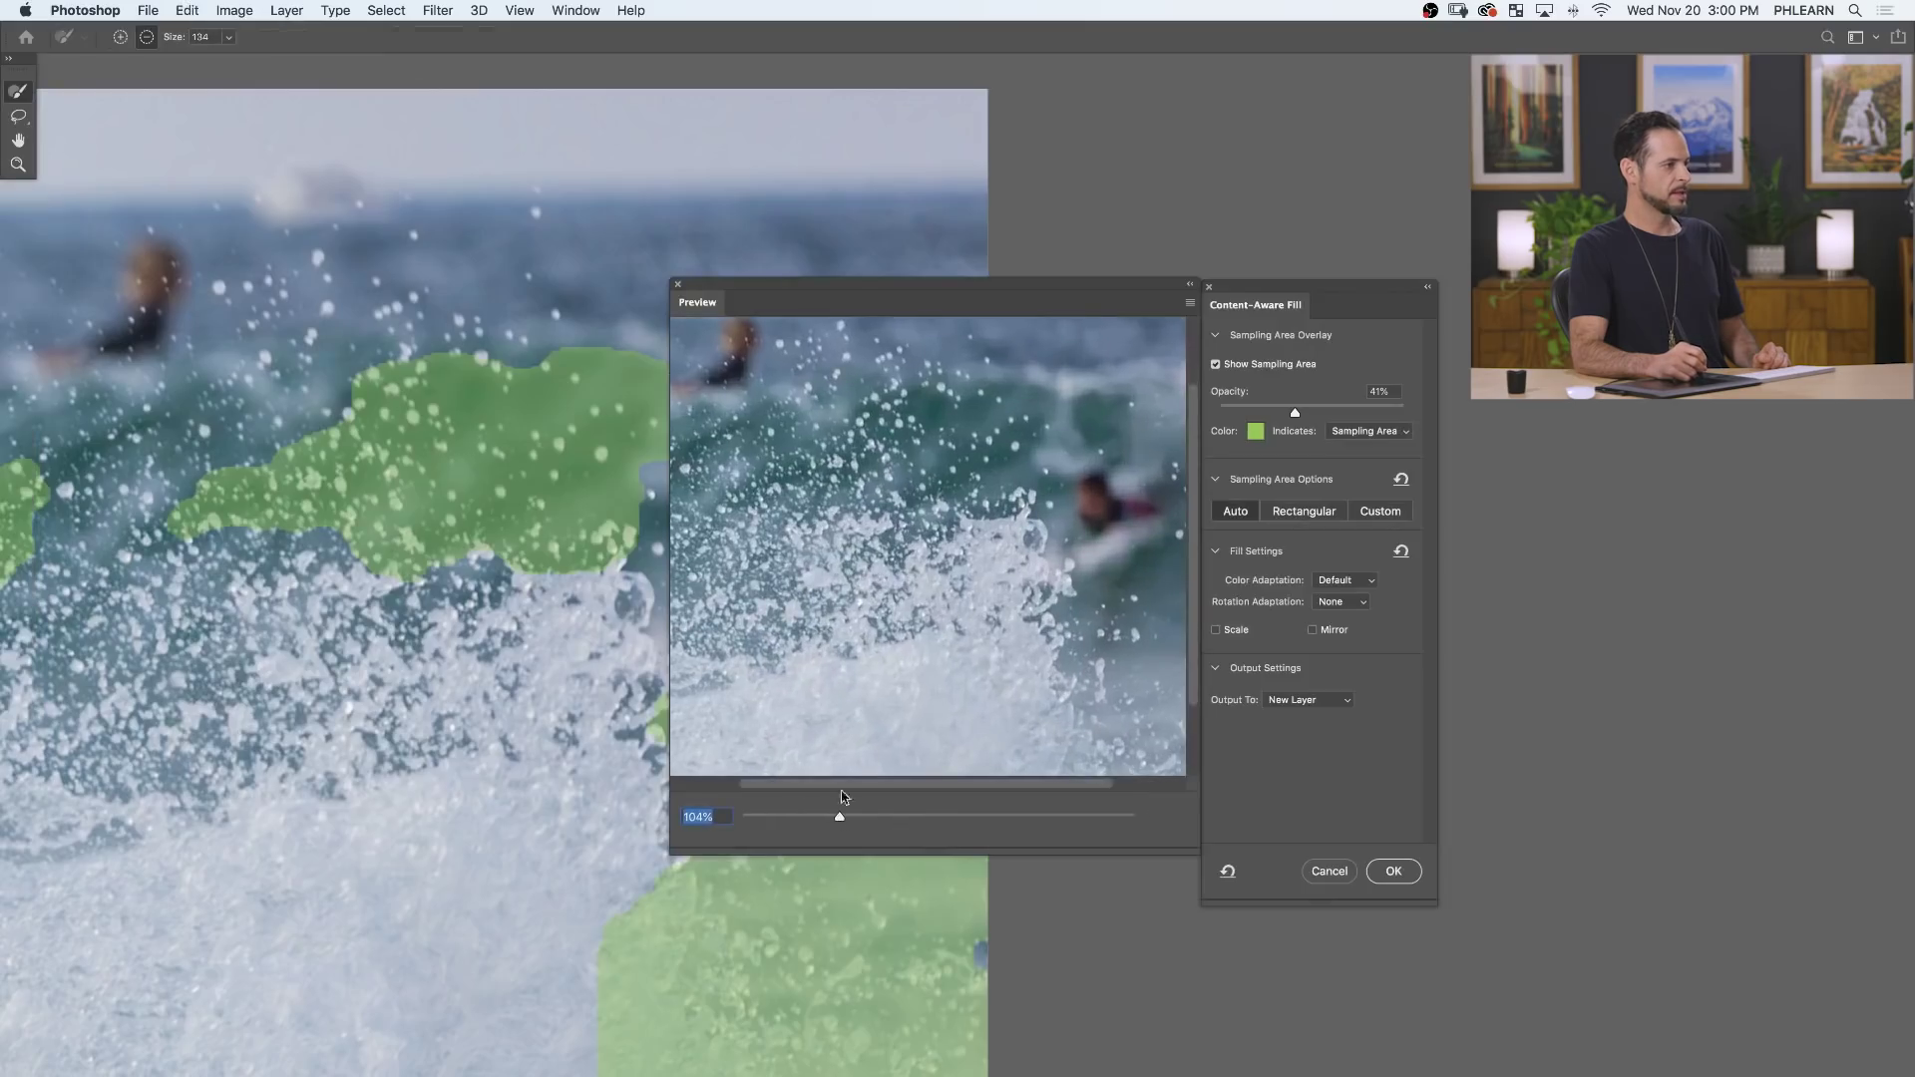
{"action": "left_click_drag", "start_coordinate": [1011, 628], "coordinate": [927, 666]}
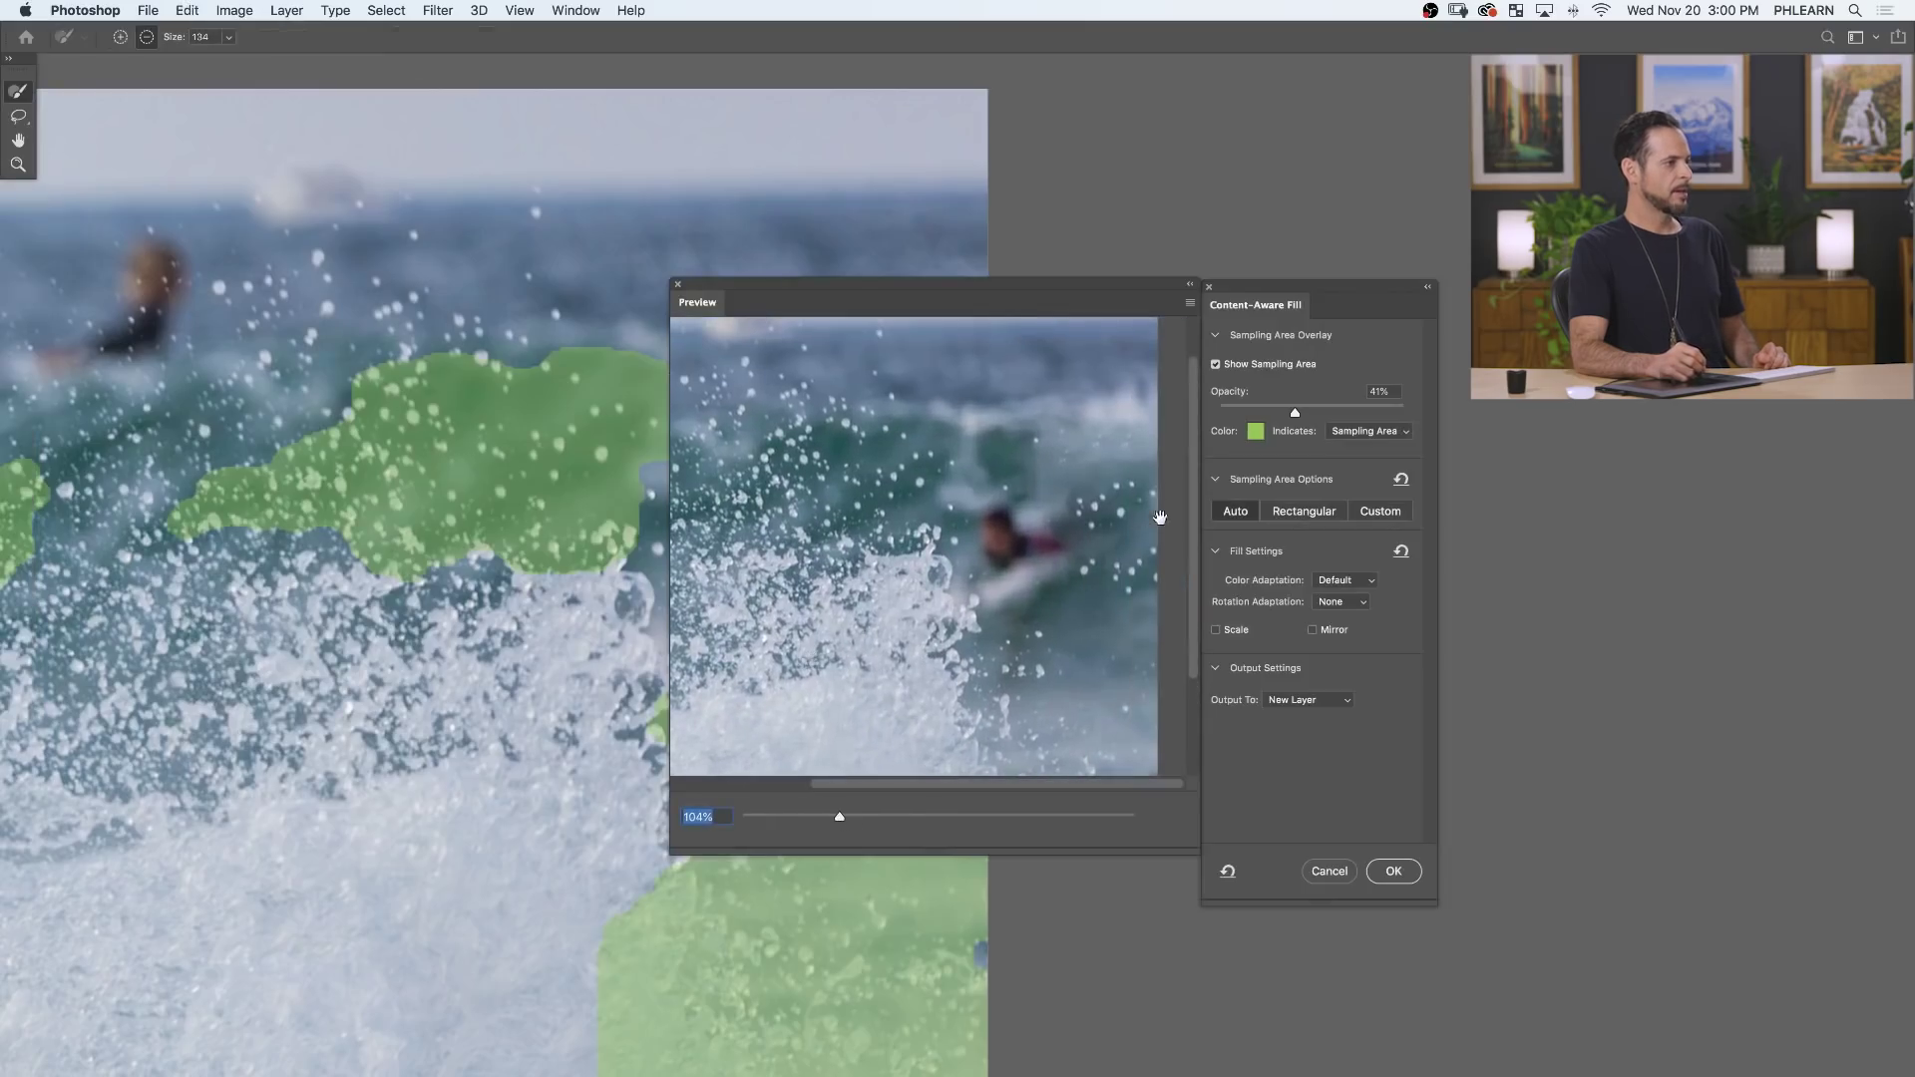
{"action": "scroll", "coordinate": [610, 686], "scroll_direction": "down", "scroll_amount": 4}
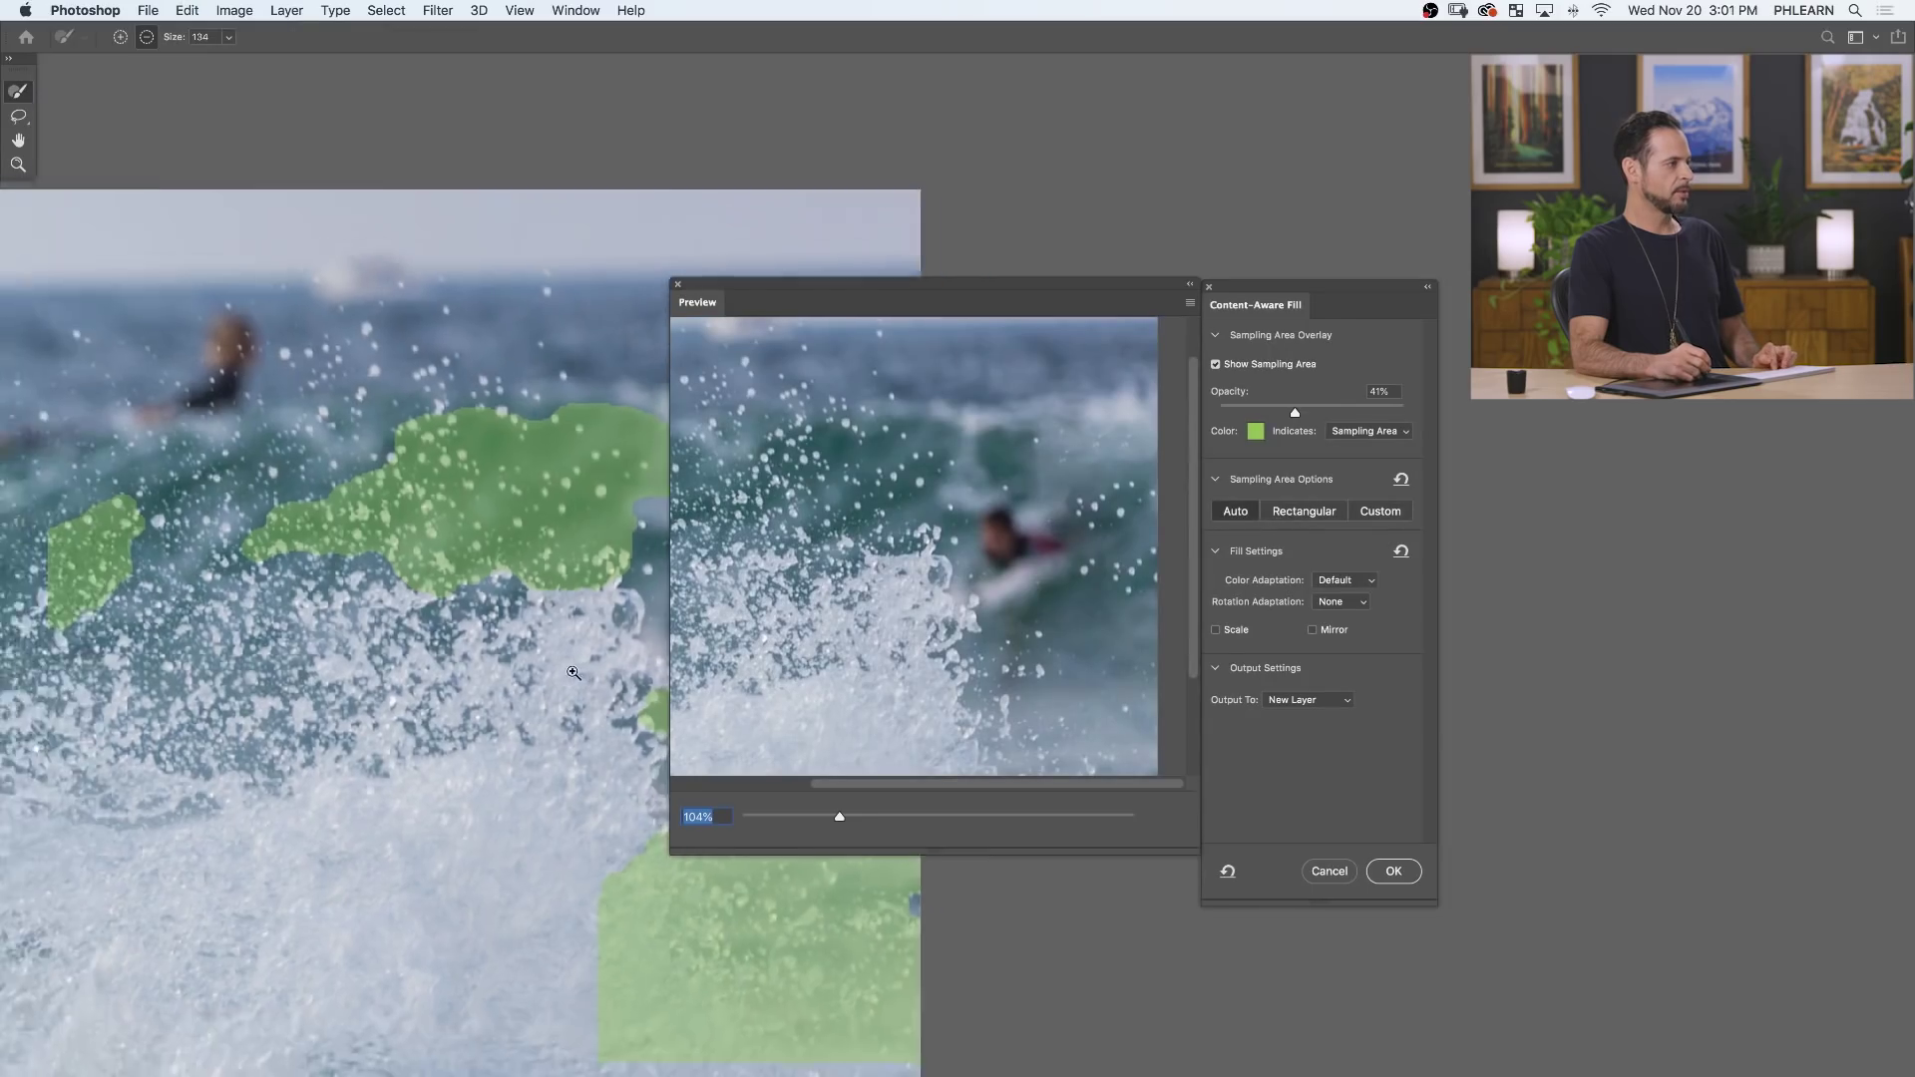
{"action": "scroll", "coordinate": [610, 687], "scroll_direction": "down", "scroll_amount": 3}
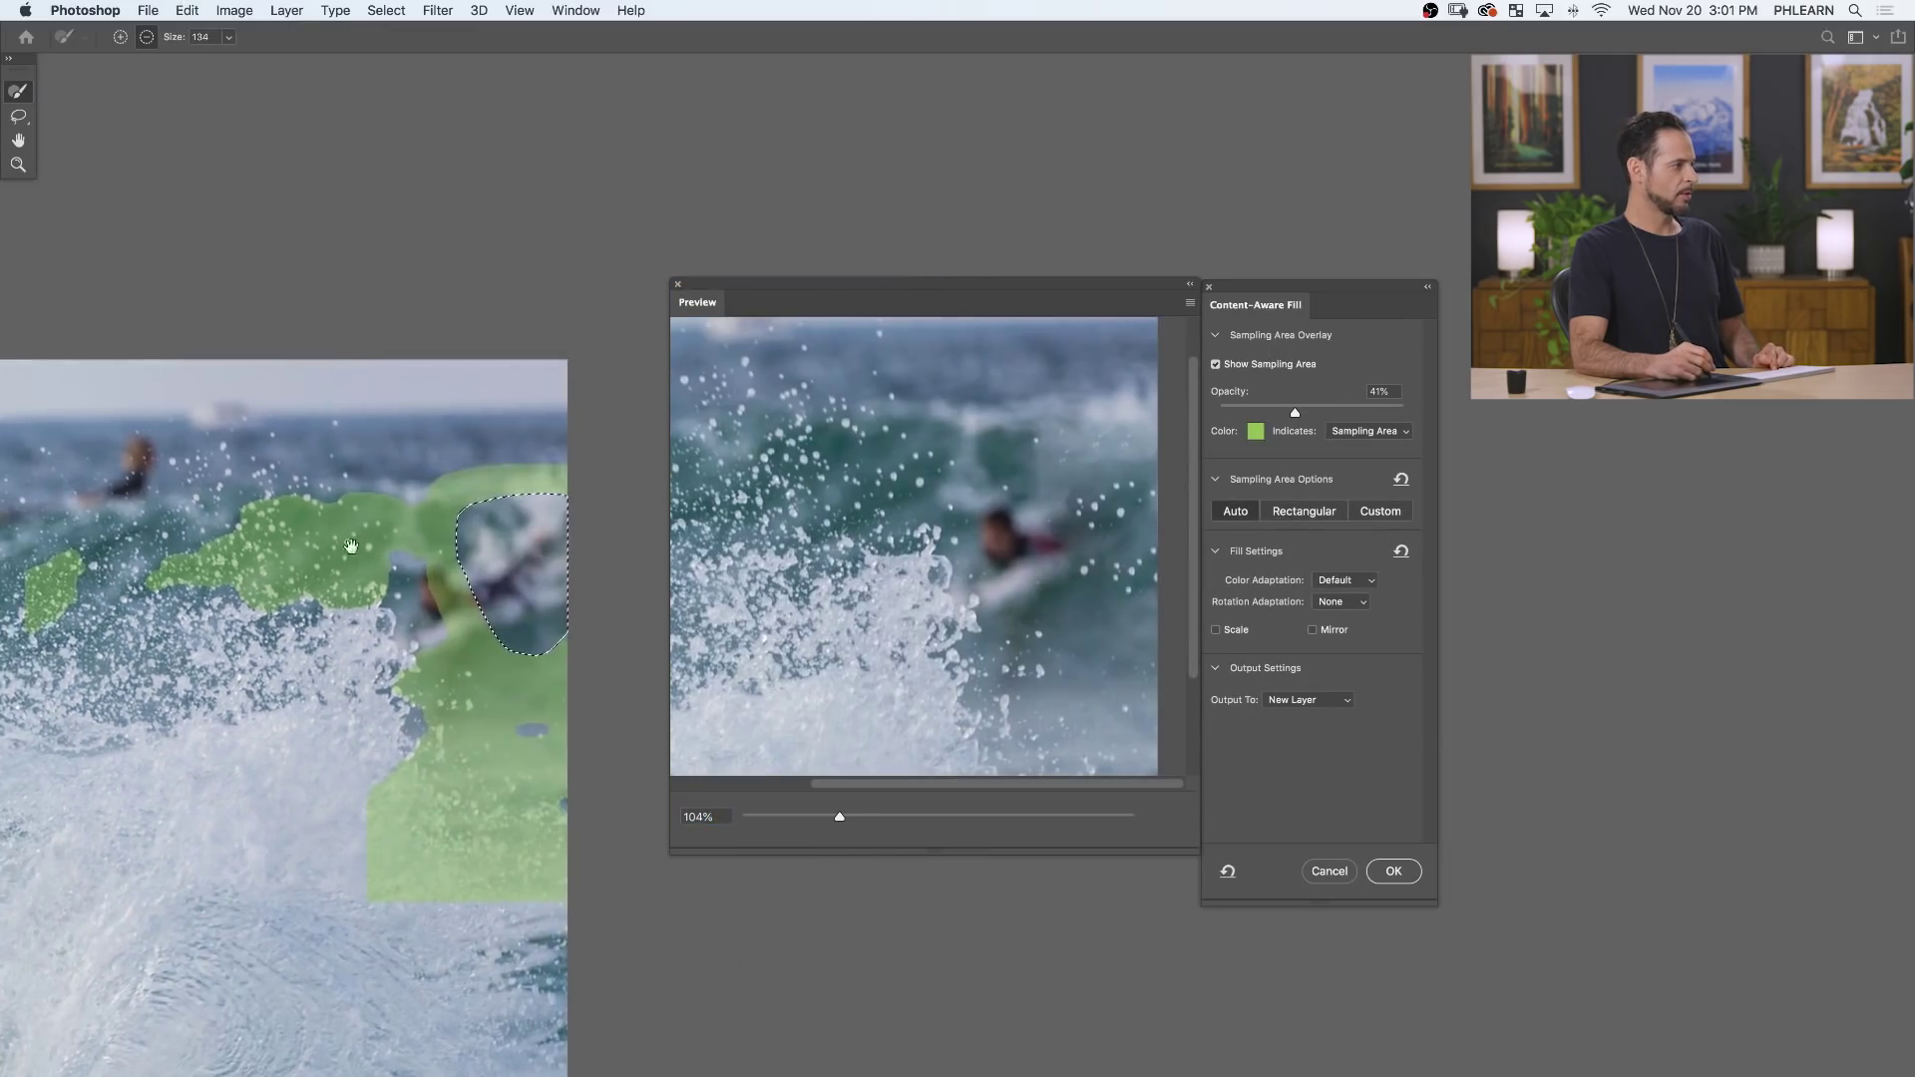
{"action": "left_click_drag", "start_coordinate": [495, 720], "coordinate": [606, 726]}
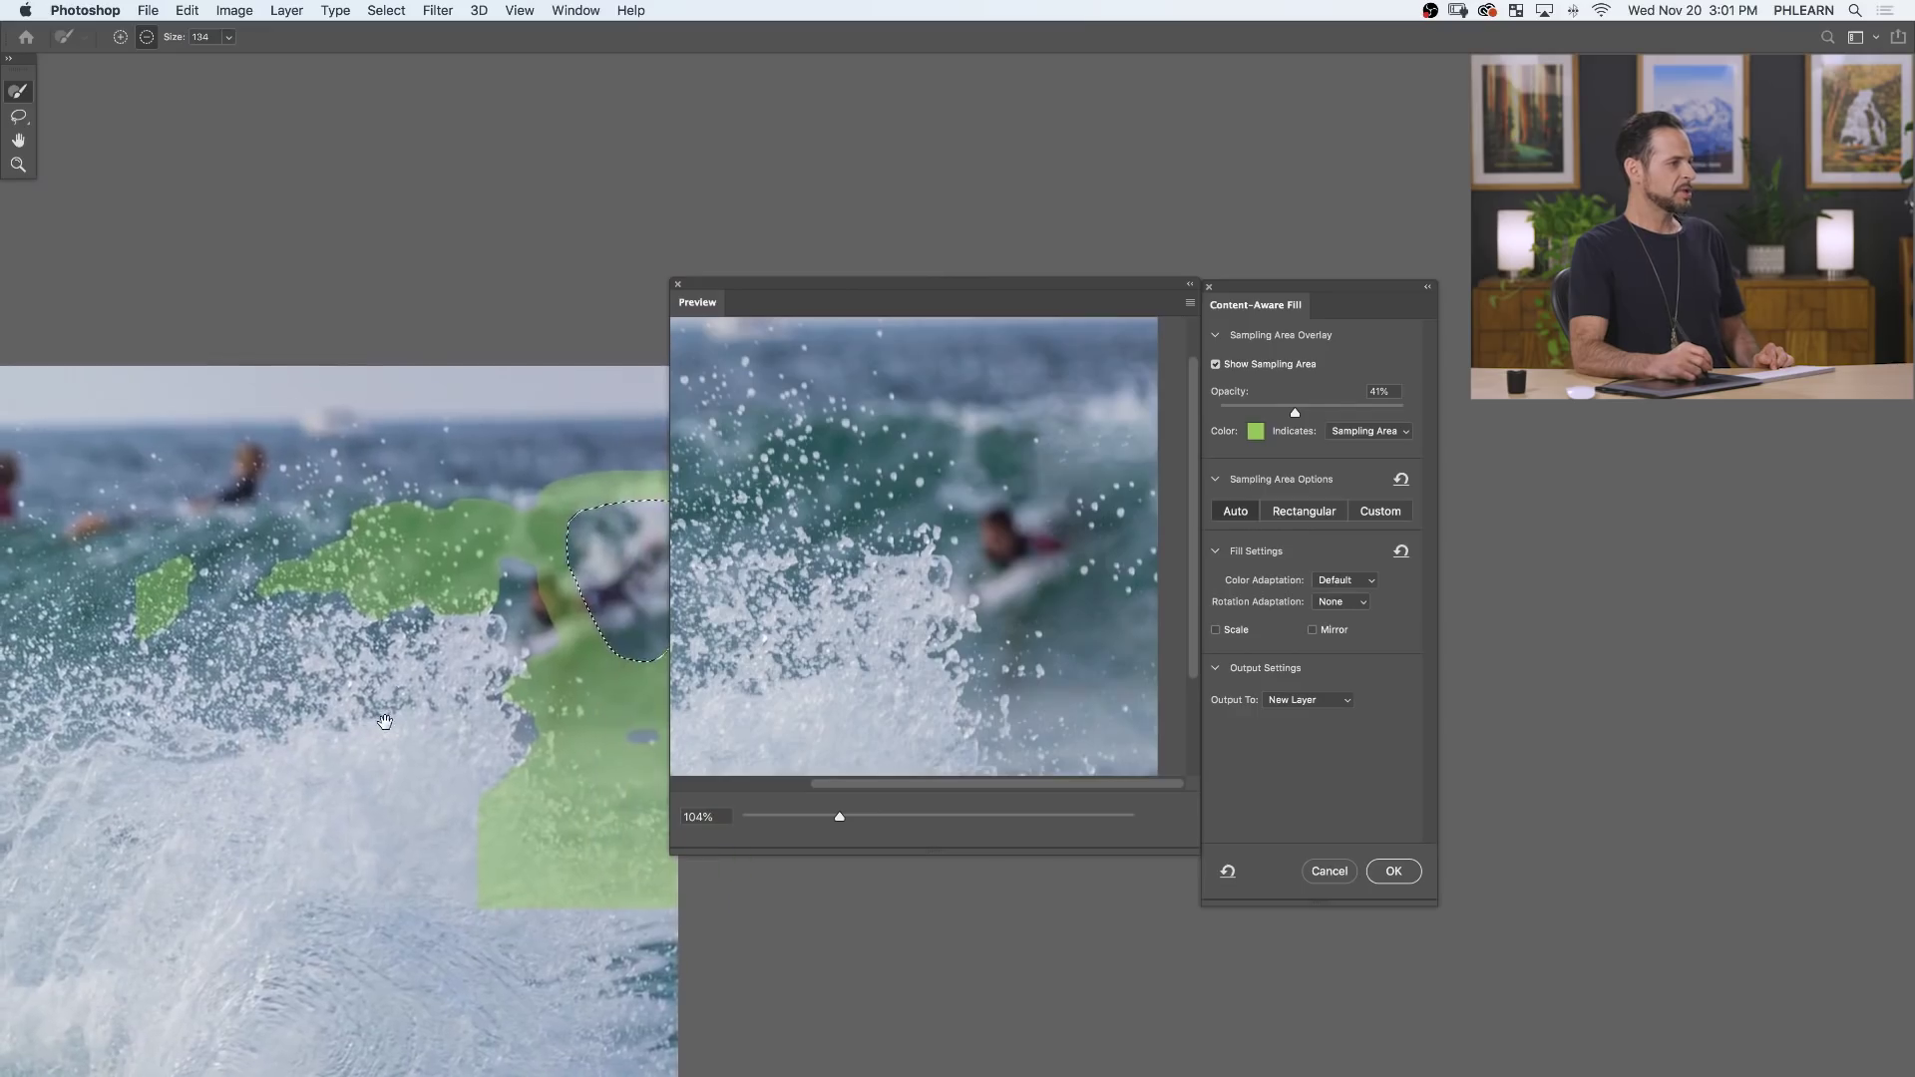
{"action": "left_click_drag", "start_coordinate": [596, 585], "coordinate": [521, 520]}
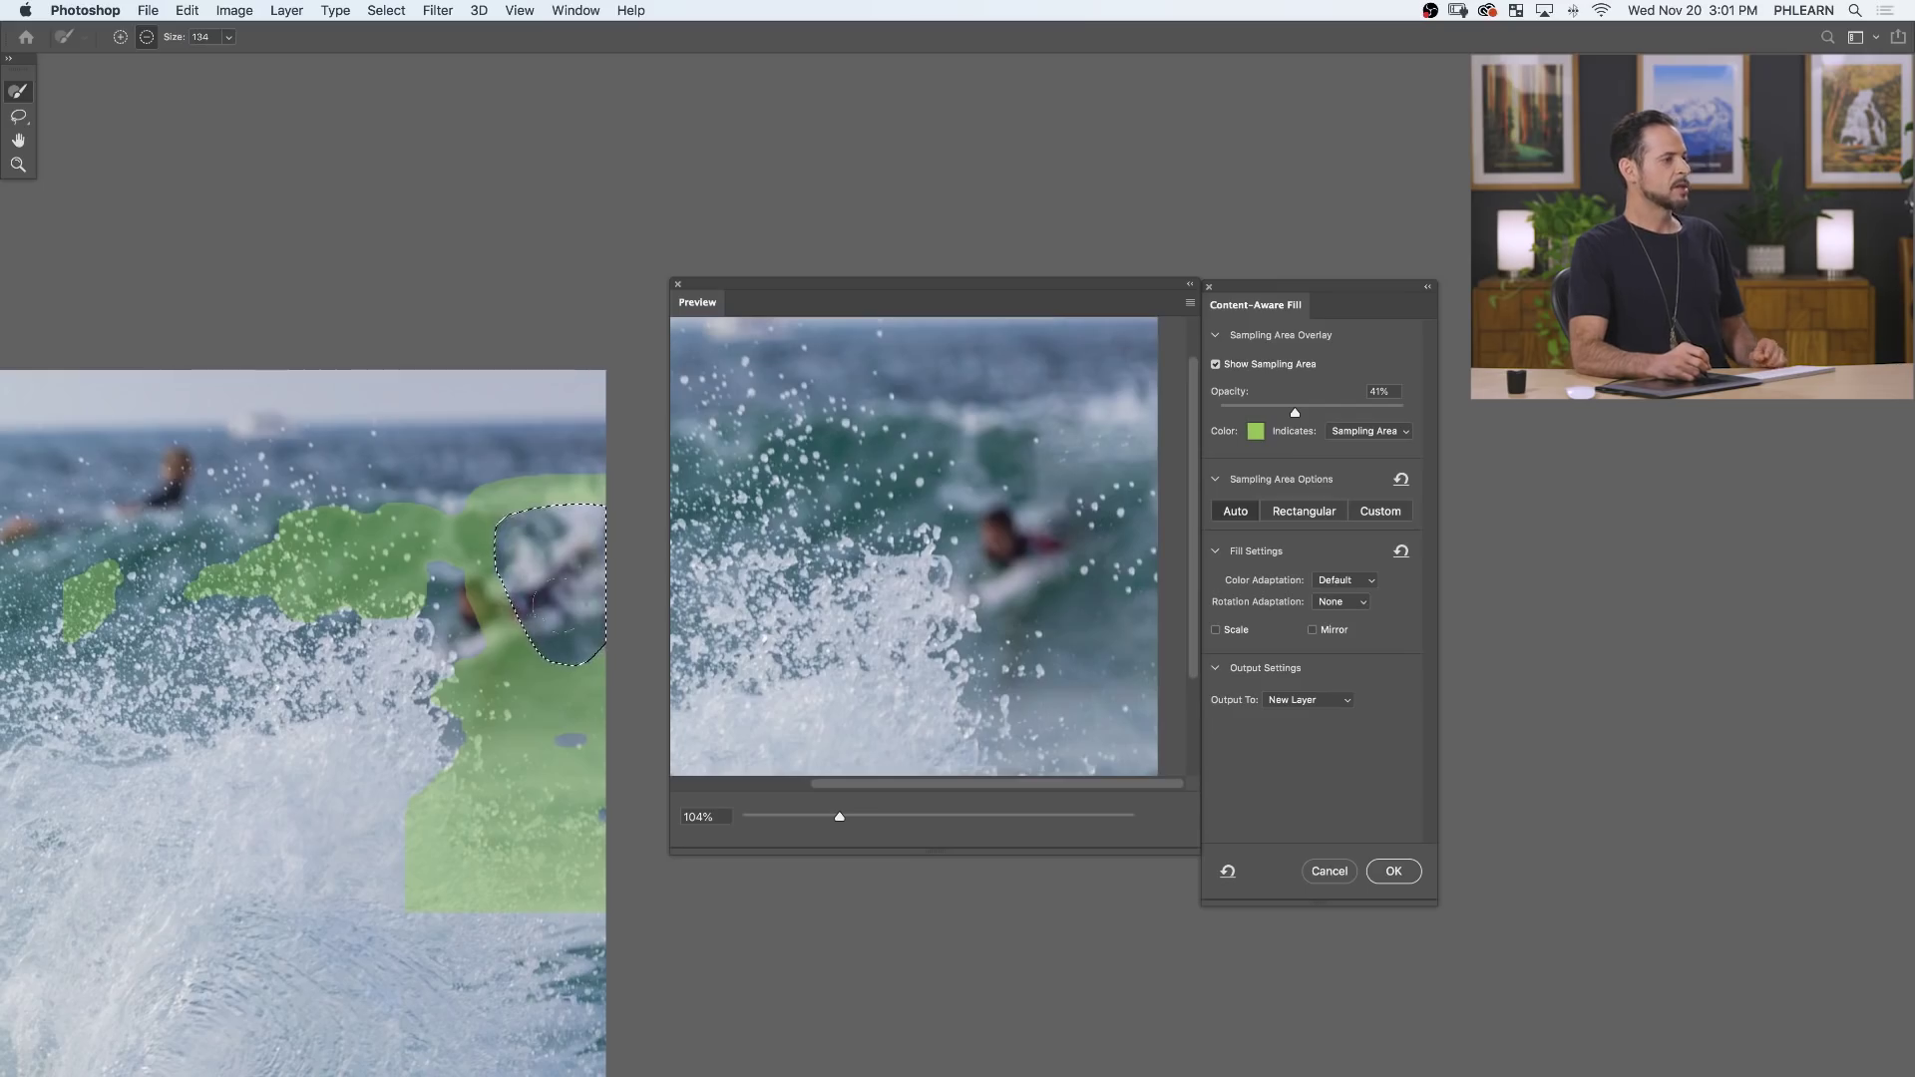
Switch sampling to Custom, zoom the preview to 236%, and start painting a sampling area over water.
{"action": "left_click", "coordinate": [1378, 512]}
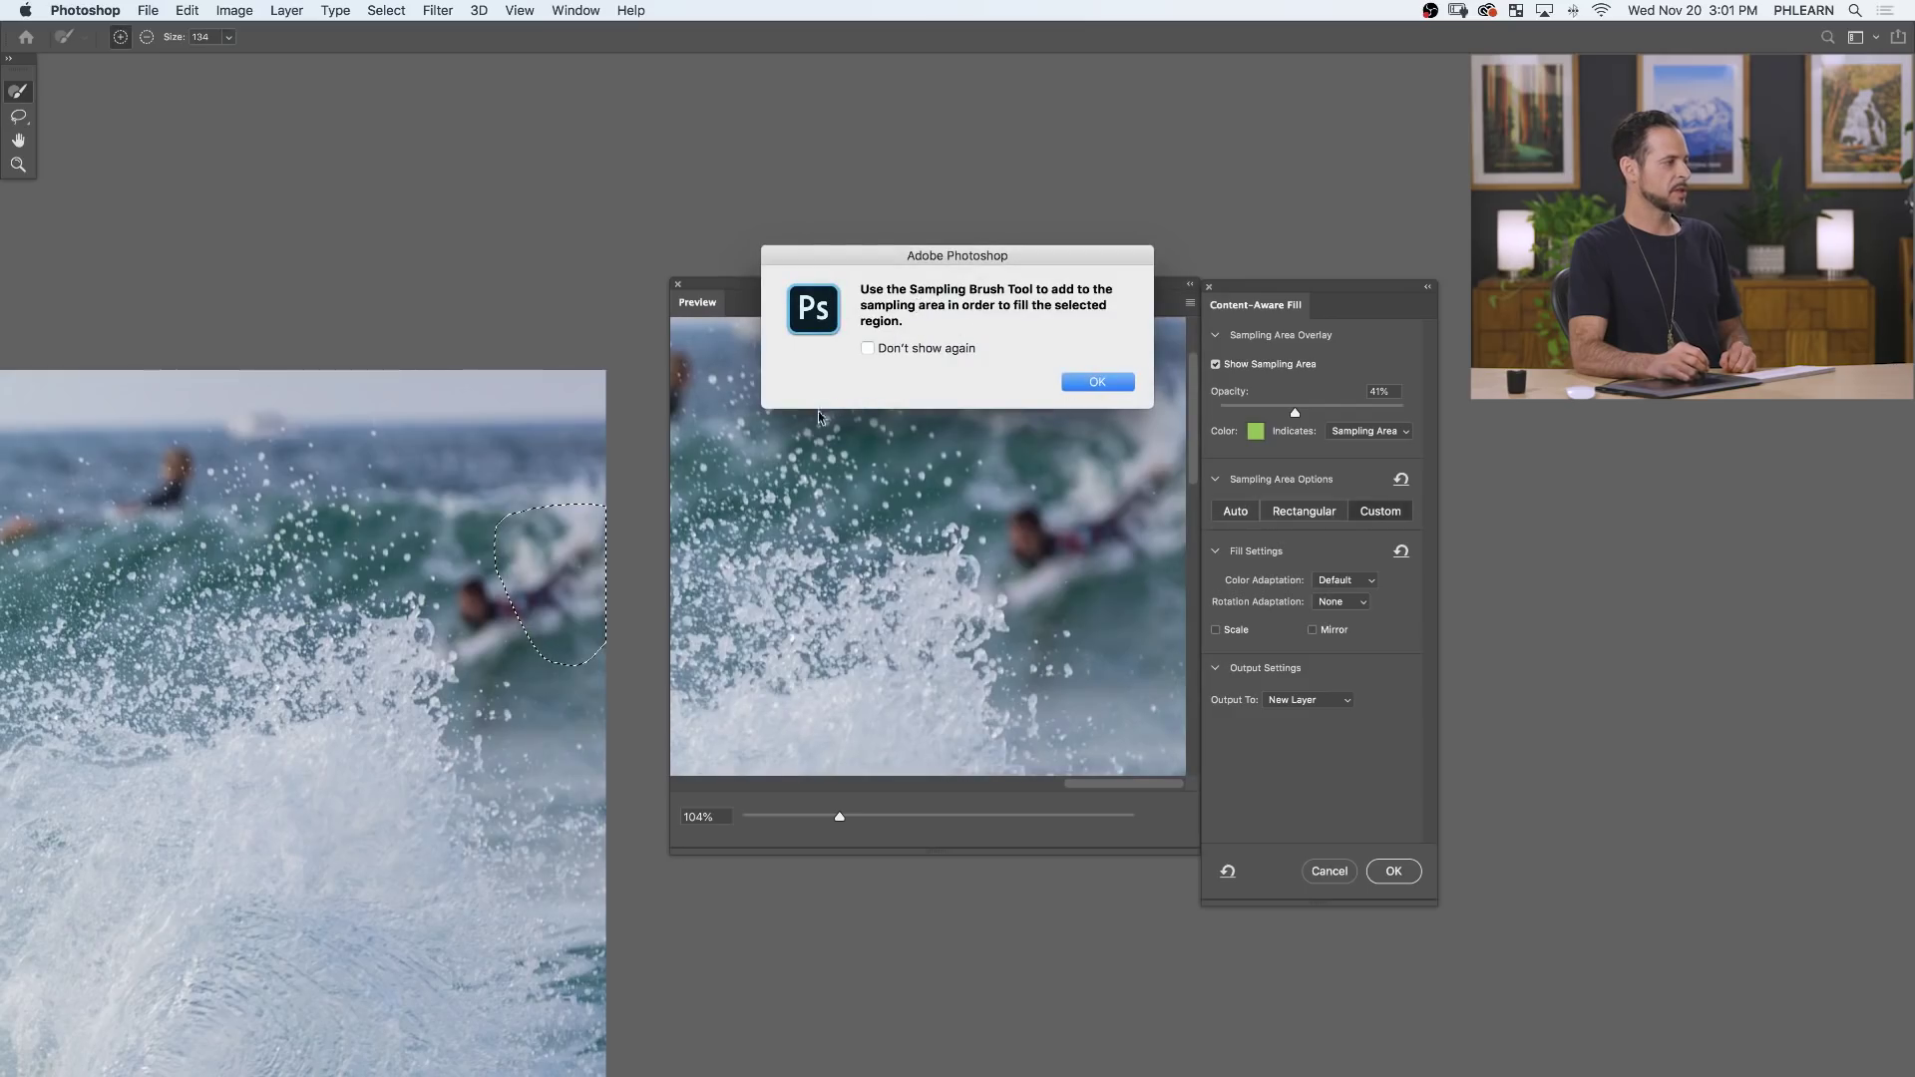
{"action": "left_click", "coordinate": [1098, 383]}
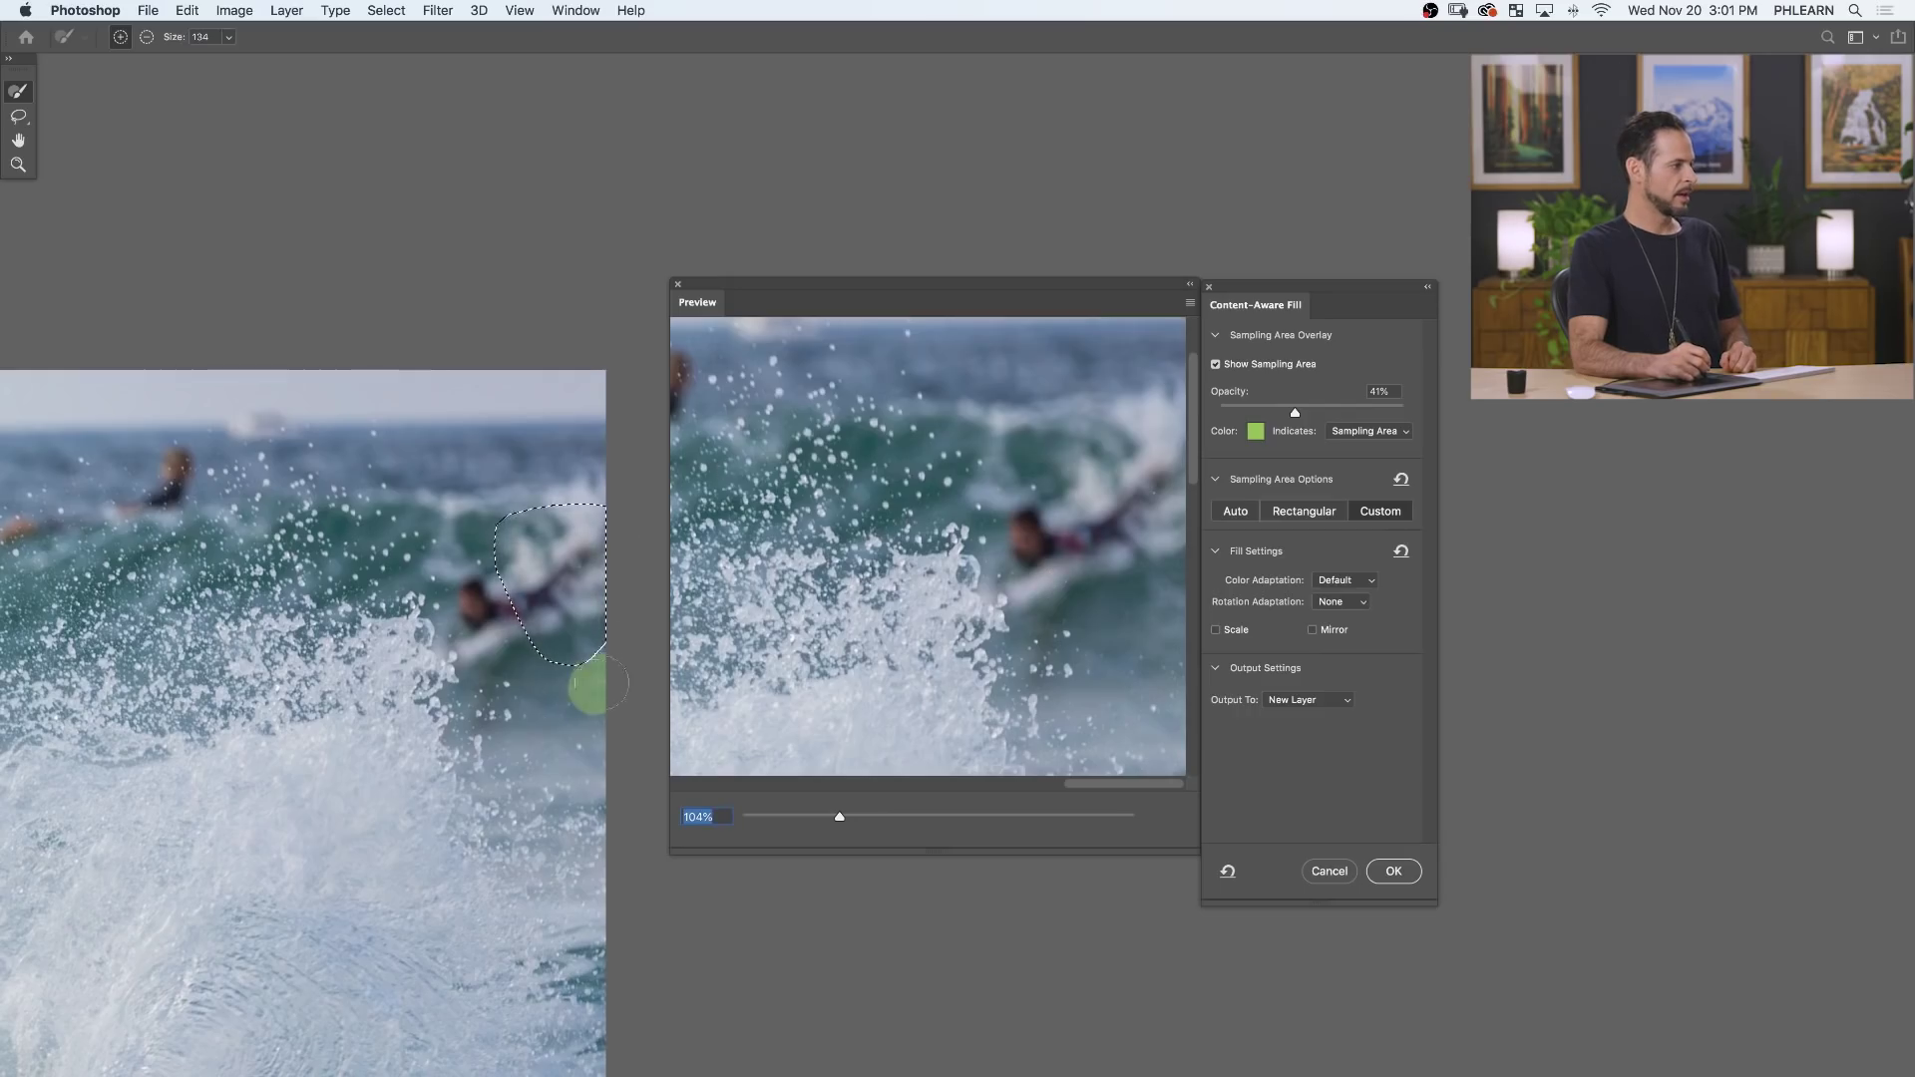
{"action": "left_click", "coordinate": [1150, 816]}
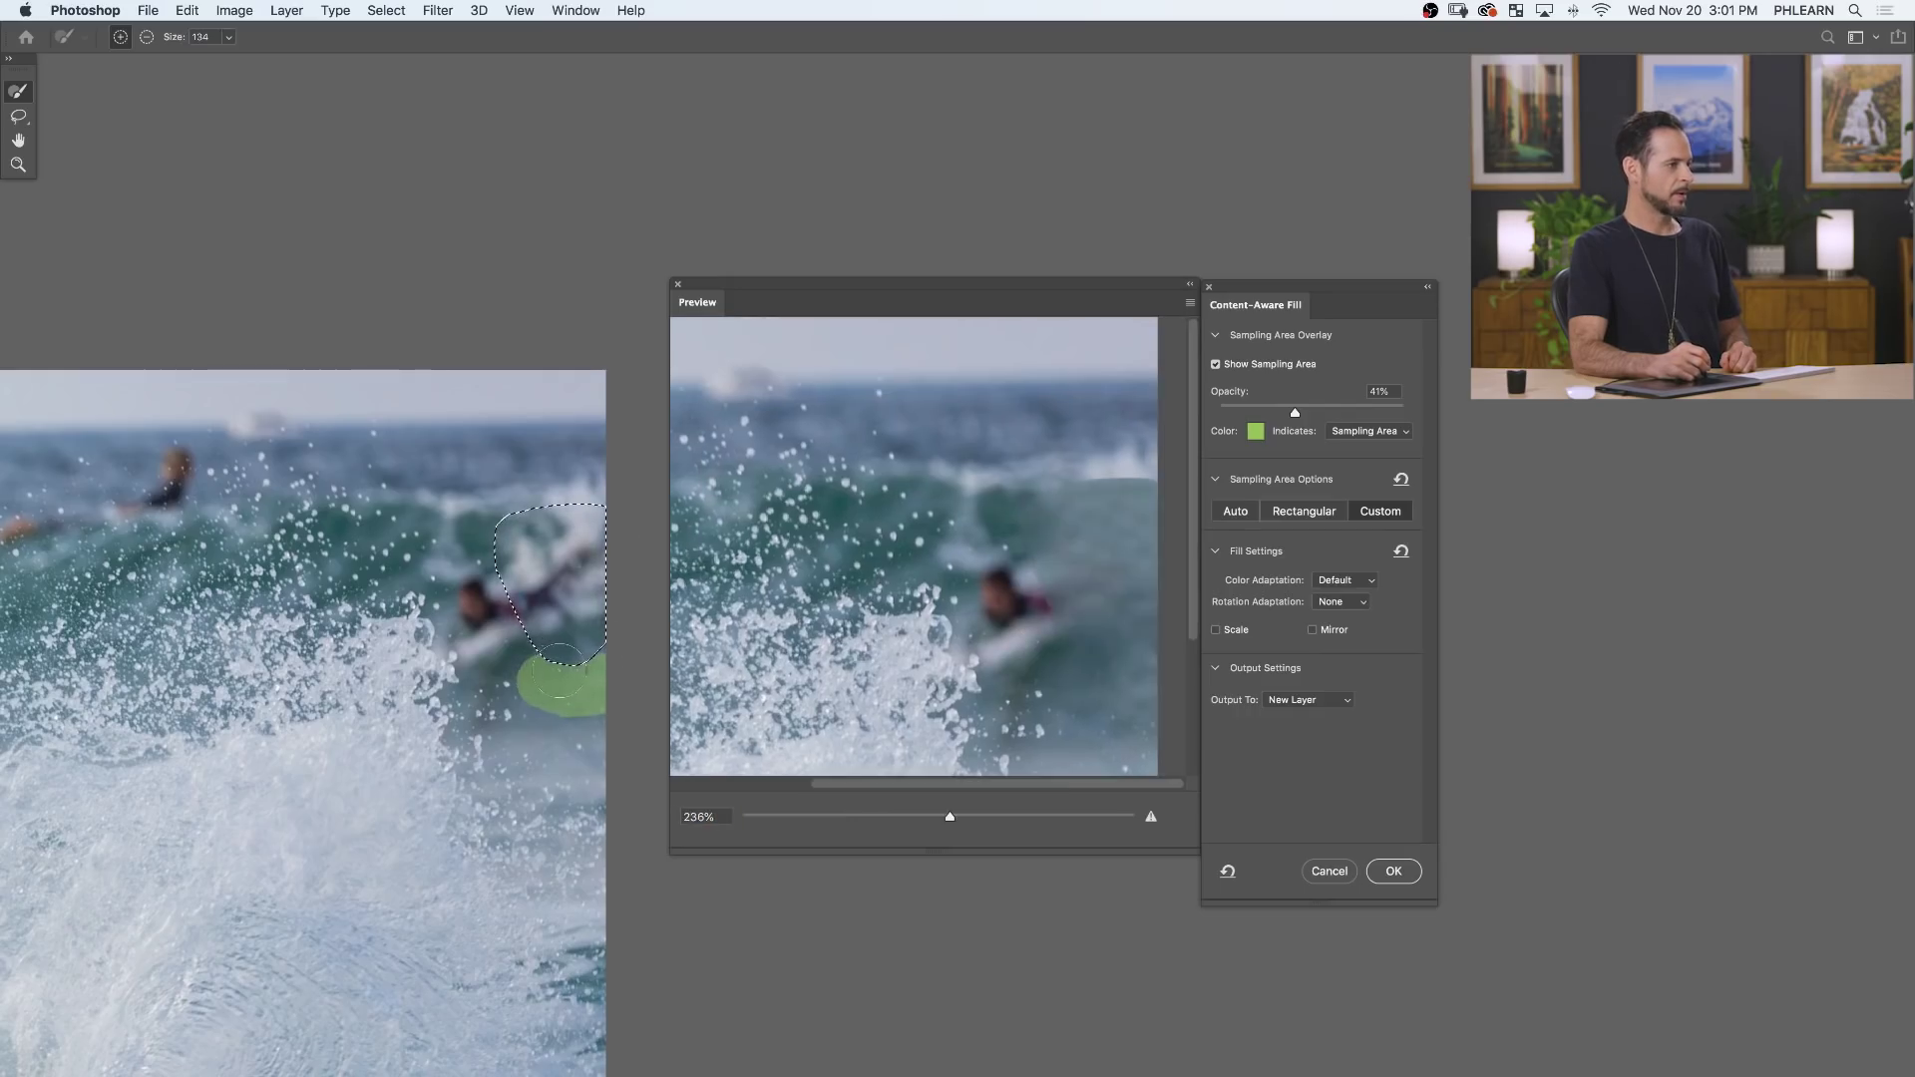
{"action": "left_click_drag", "start_coordinate": [426, 502], "coordinate": [449, 501]}
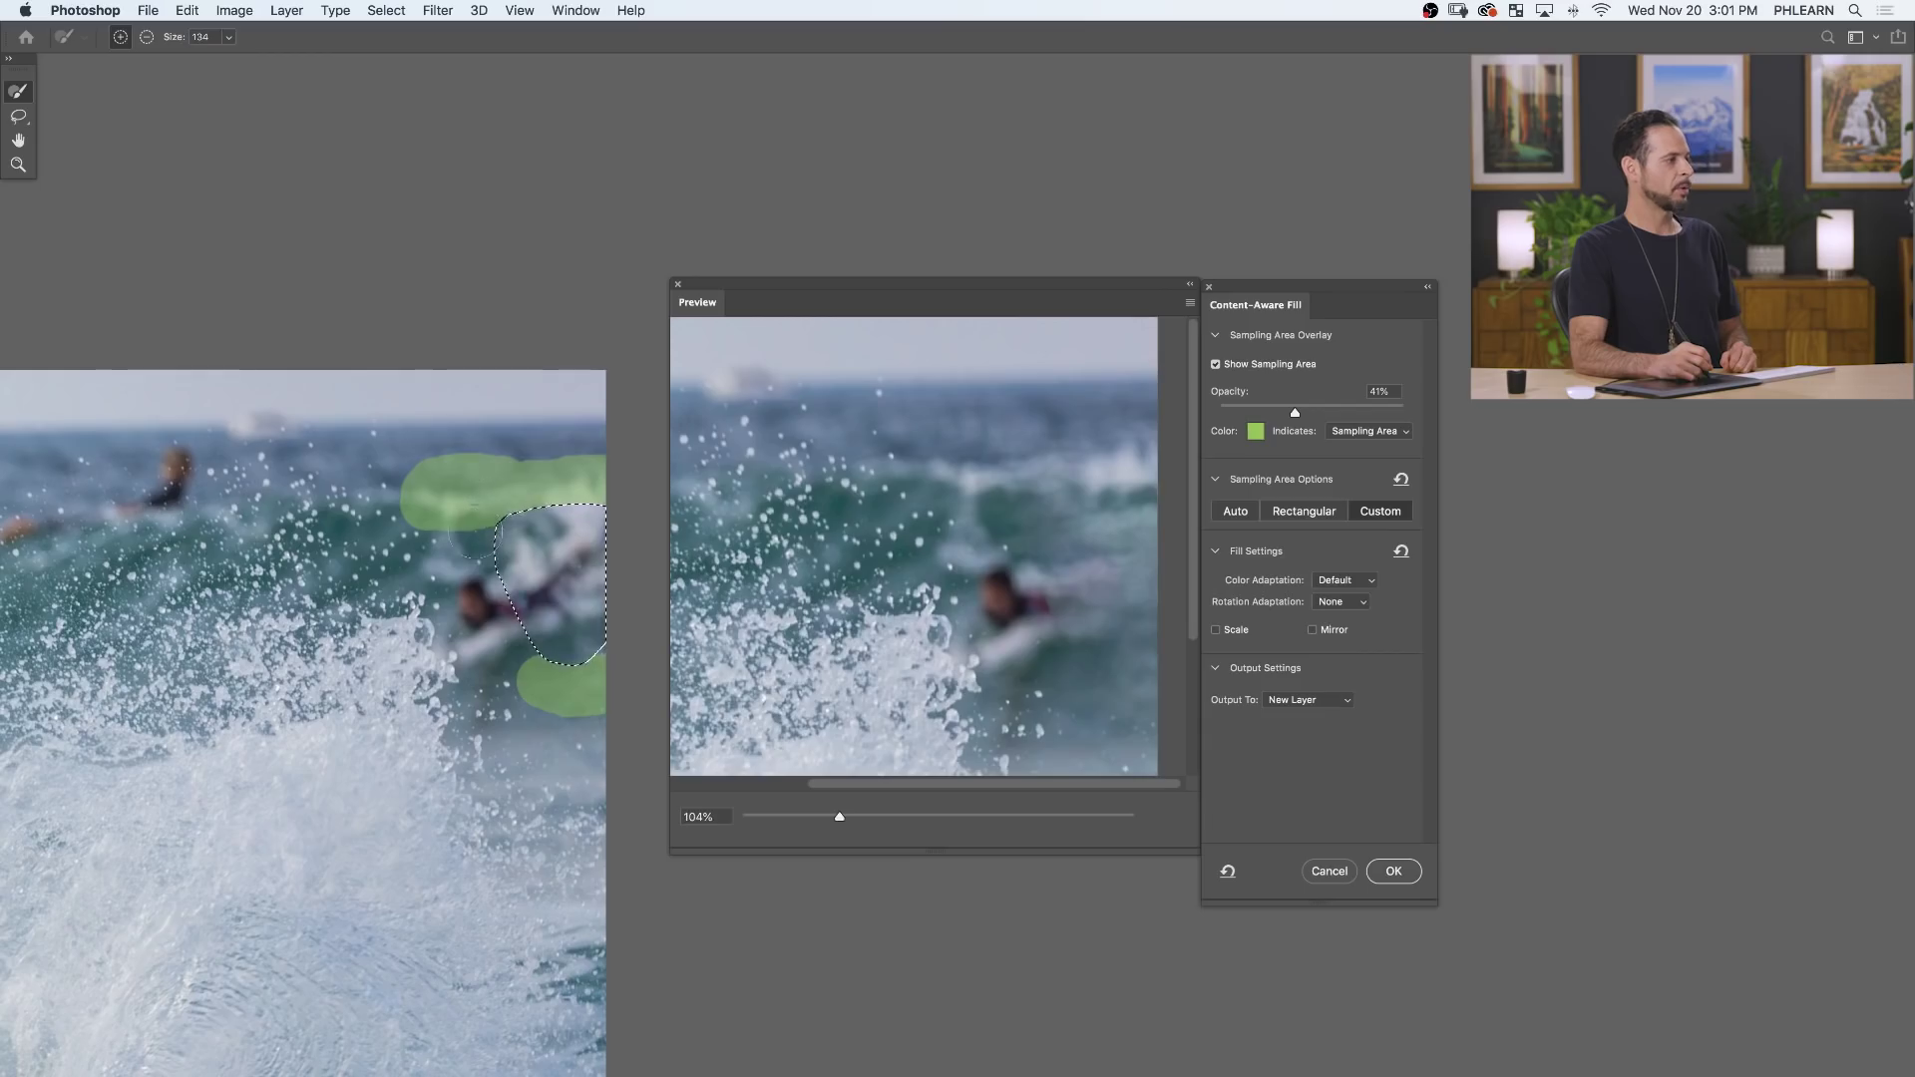
{"action": "left_click_drag", "start_coordinate": [259, 618], "coordinate": [419, 625]}
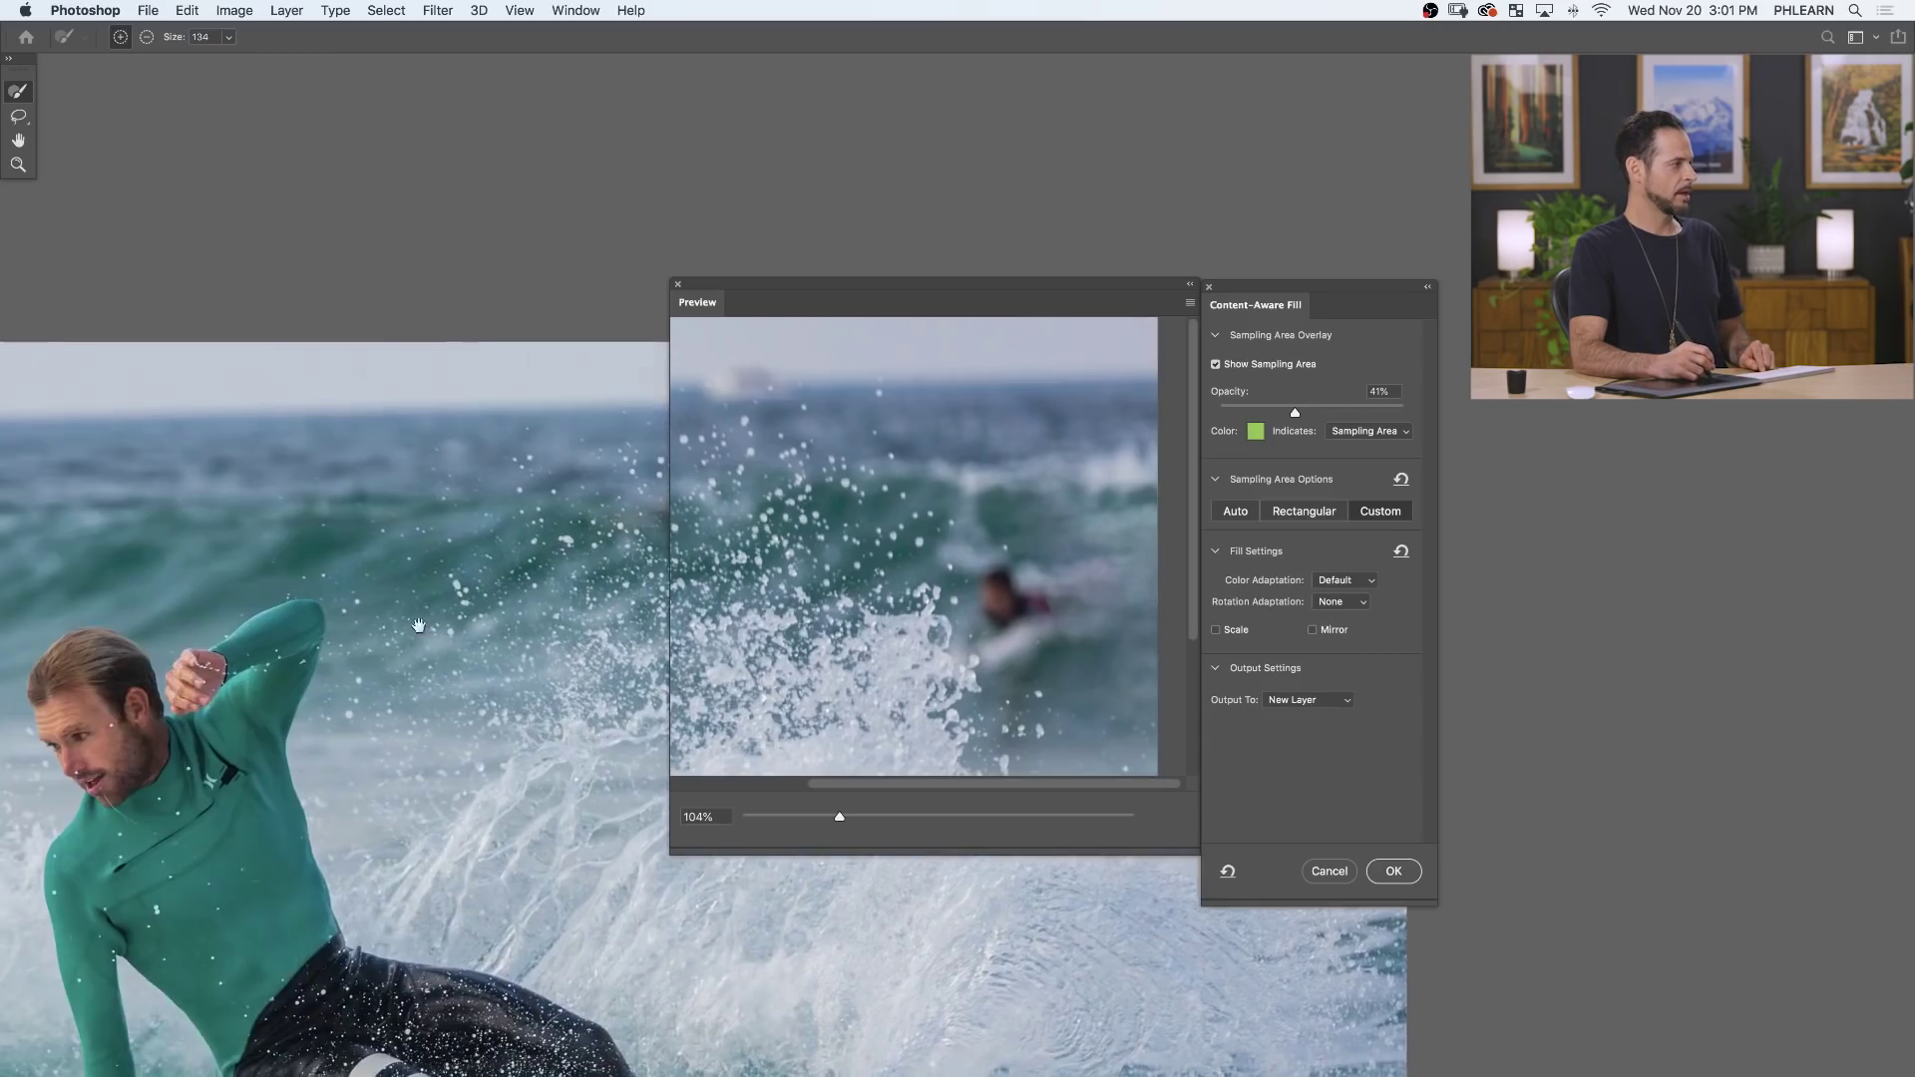
{"action": "mouse_move", "coordinate": [262, 507]}
{"action": "left_mouse_down"}
{"action": "mouse_move", "coordinate": [120, 516]}
{"action": "mouse_move", "coordinate": [108, 499]}
{"action": "mouse_move", "coordinate": [235, 485]}
{"action": "left_mouse_up"}
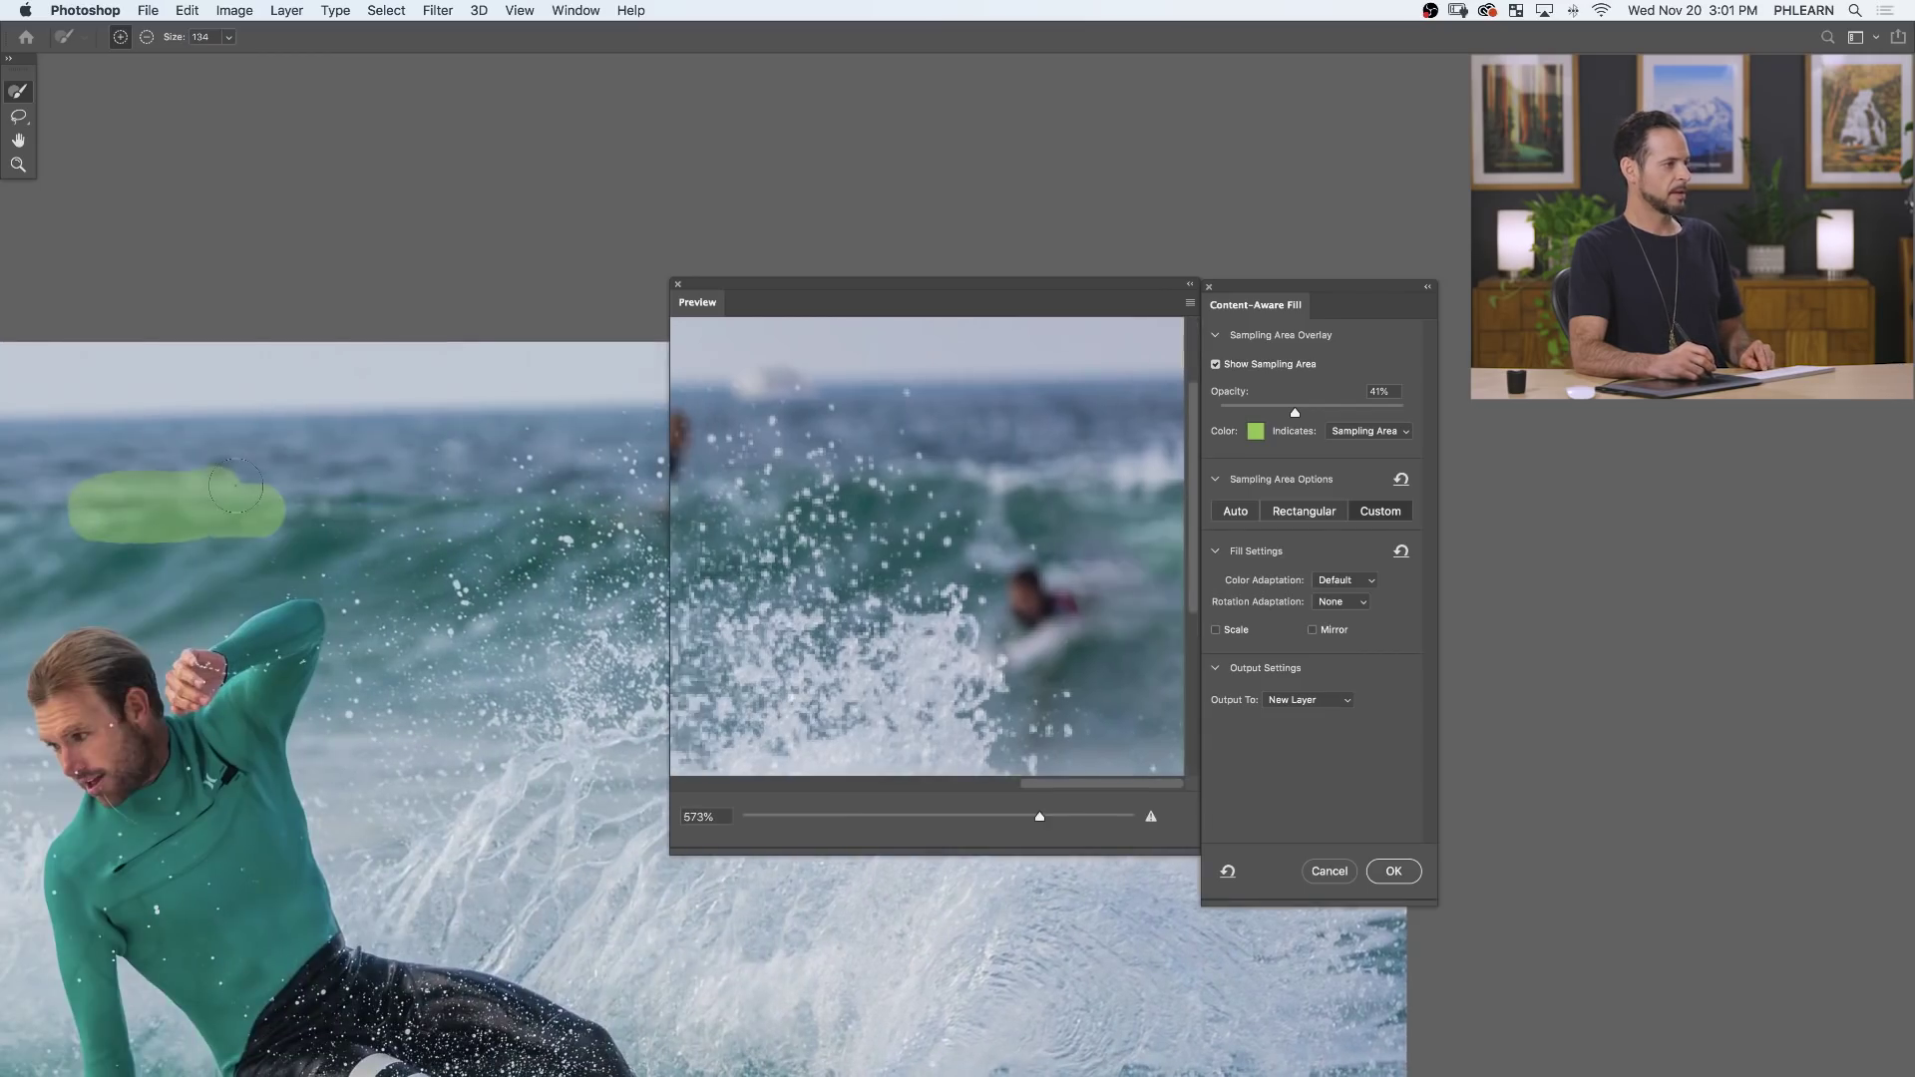
Repaint the sampling area over water above the surfer's head, then return the preview to 104%.
{"action": "left_click_drag", "start_coordinate": [447, 585], "coordinate": [261, 630]}
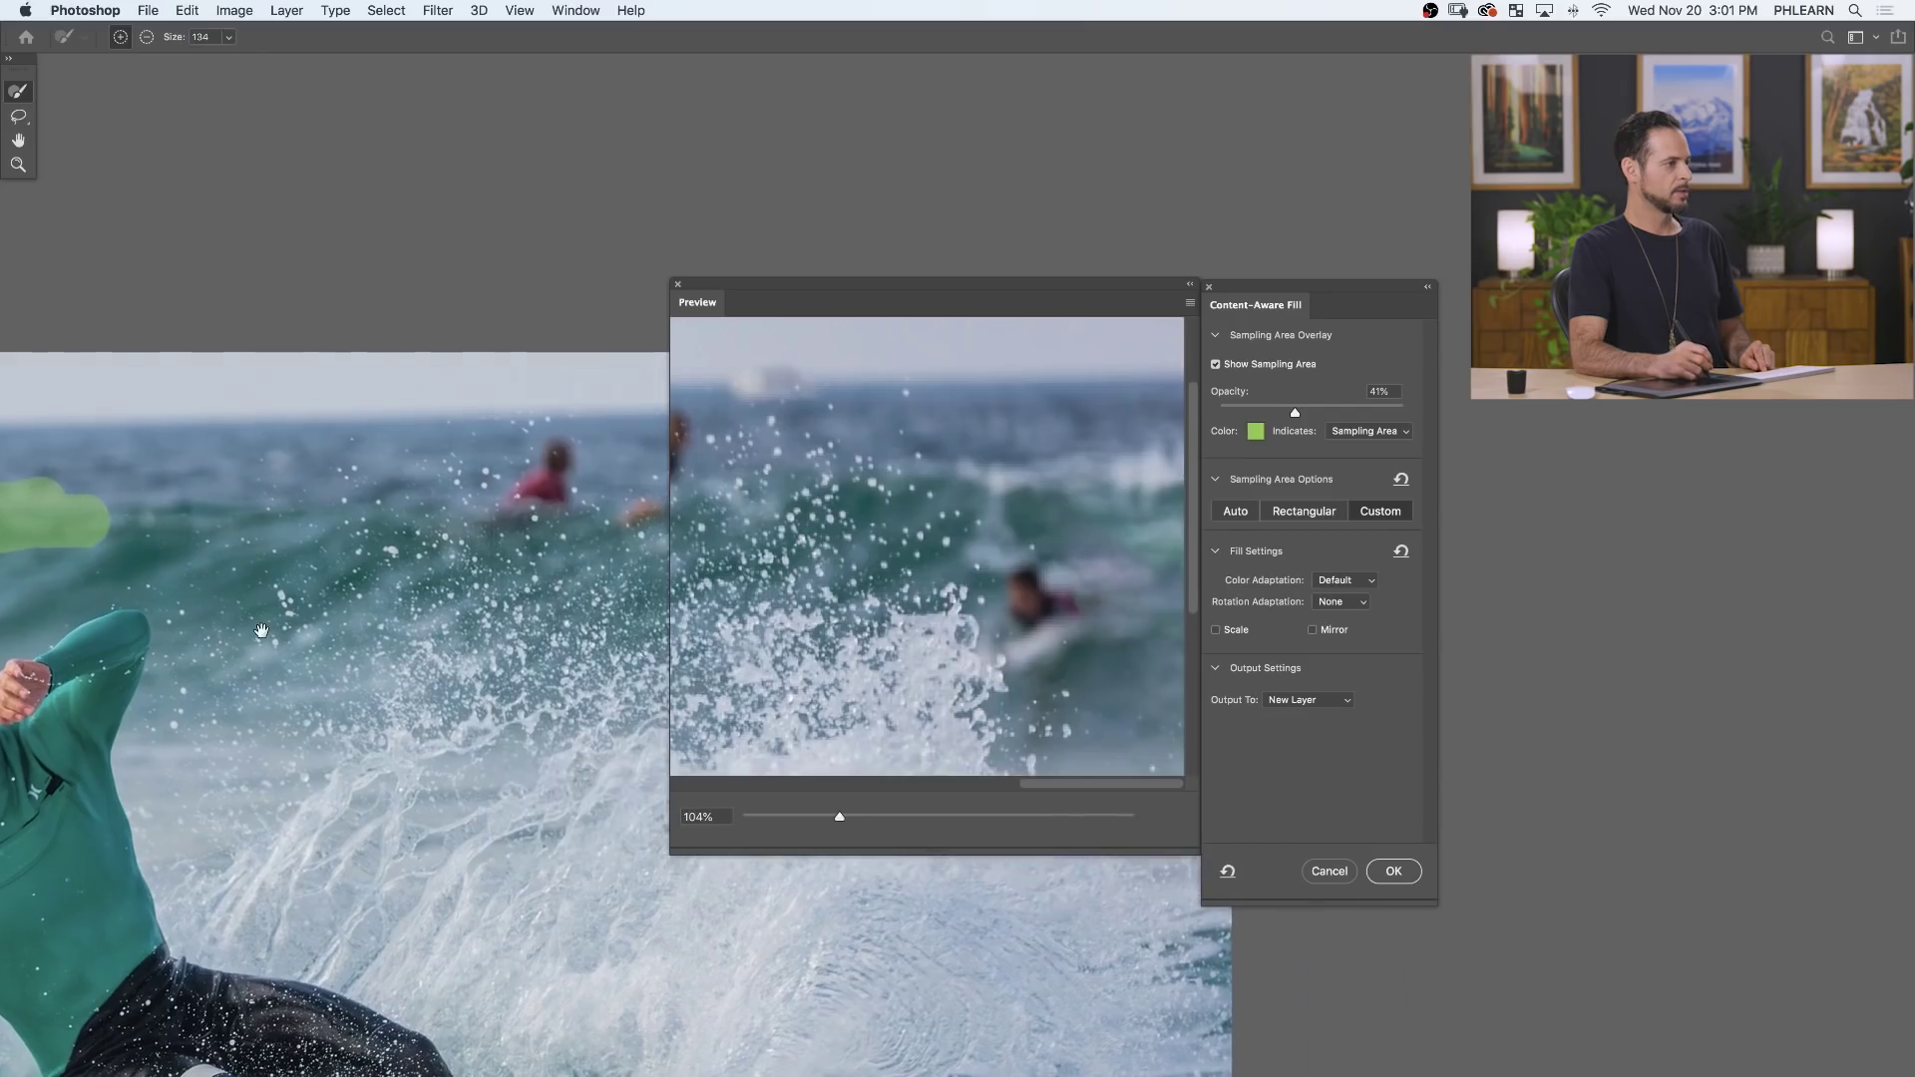
{"action": "left_click_drag", "start_coordinate": [955, 590], "coordinate": [955, 599]}
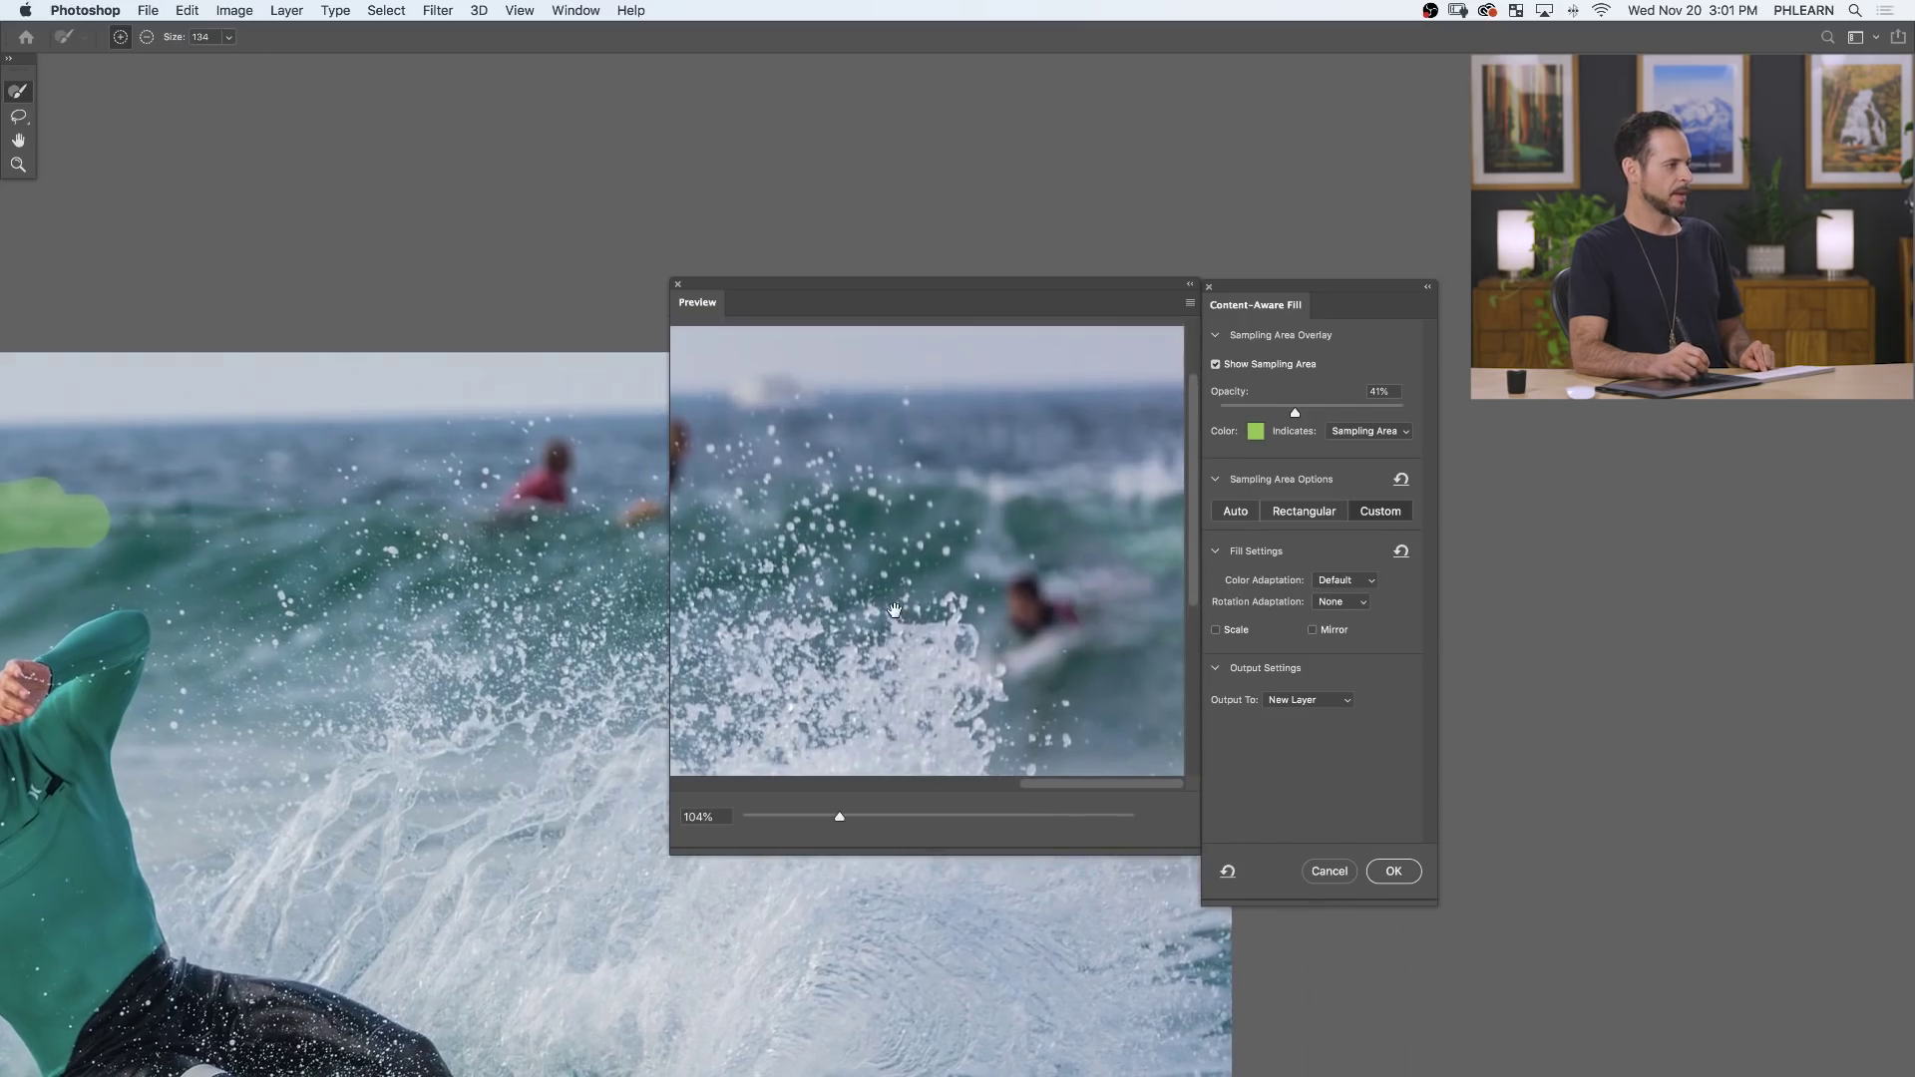
{"action": "left_click_drag", "start_coordinate": [364, 617], "coordinate": [576, 622]}
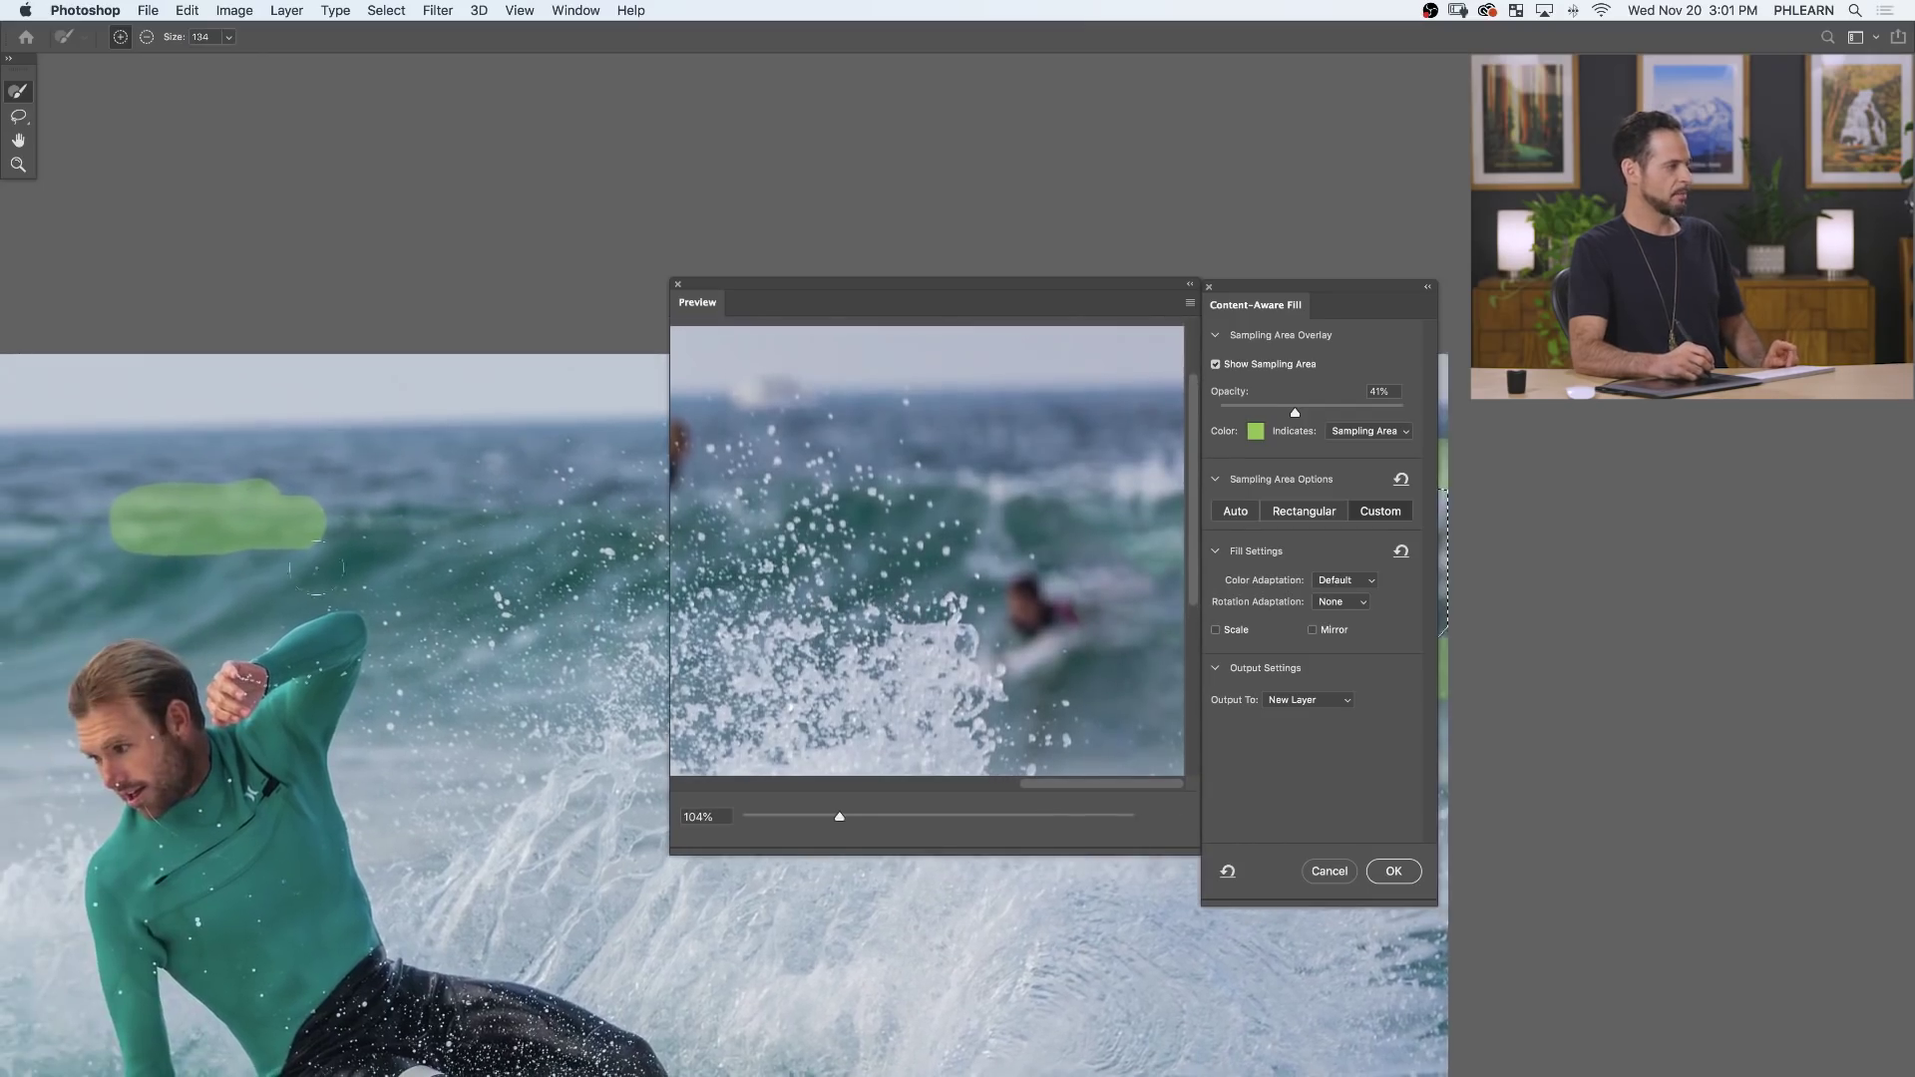
{"action": "mouse_move", "coordinate": [326, 530]}
{"action": "left_mouse_down"}
{"action": "mouse_move", "coordinate": [272, 538]}
{"action": "mouse_move", "coordinate": [314, 481]}
{"action": "mouse_move", "coordinate": [269, 477]}
{"action": "left_mouse_up"}
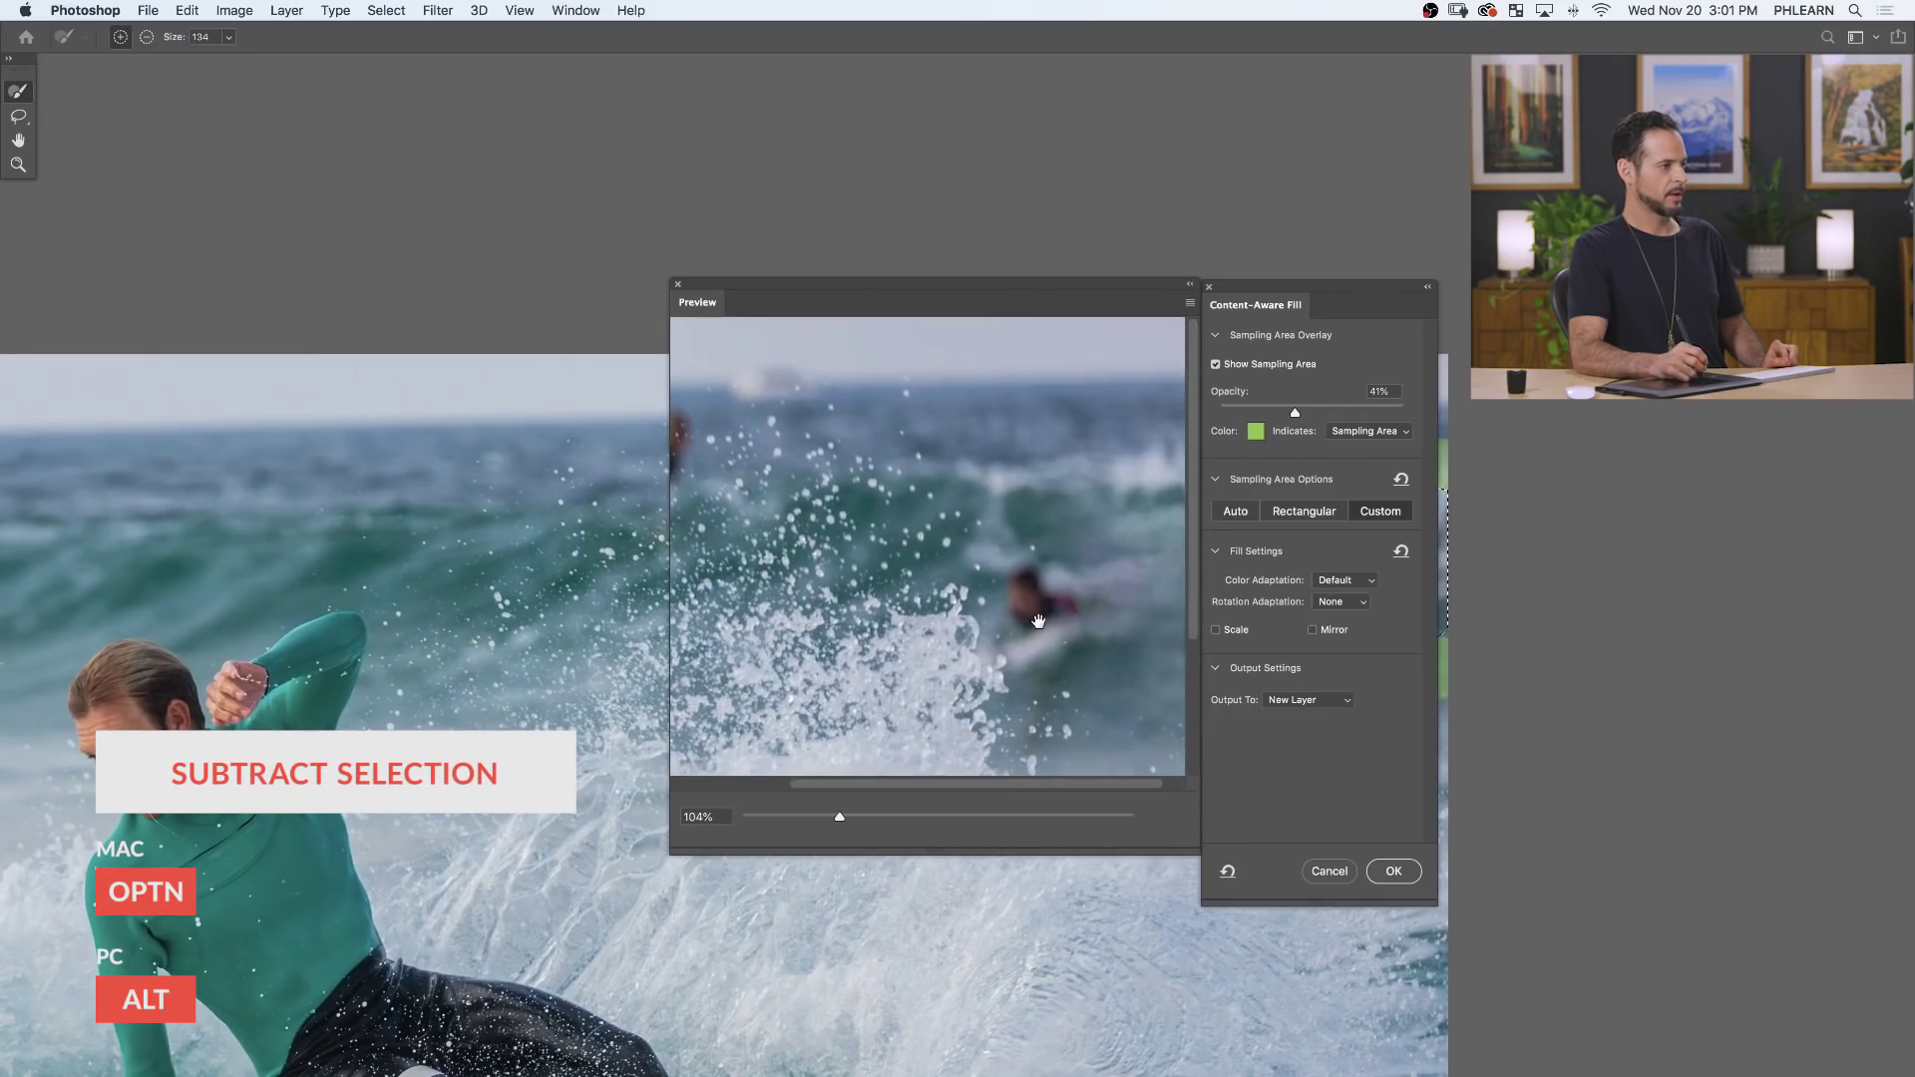
{"action": "mouse_move", "coordinate": [289, 598]}
{"action": "left_mouse_down"}
{"action": "mouse_move", "coordinate": [99, 559]}
{"action": "mouse_move", "coordinate": [40, 514]}
{"action": "mouse_move", "coordinate": [303, 499]}
{"action": "left_mouse_up"}
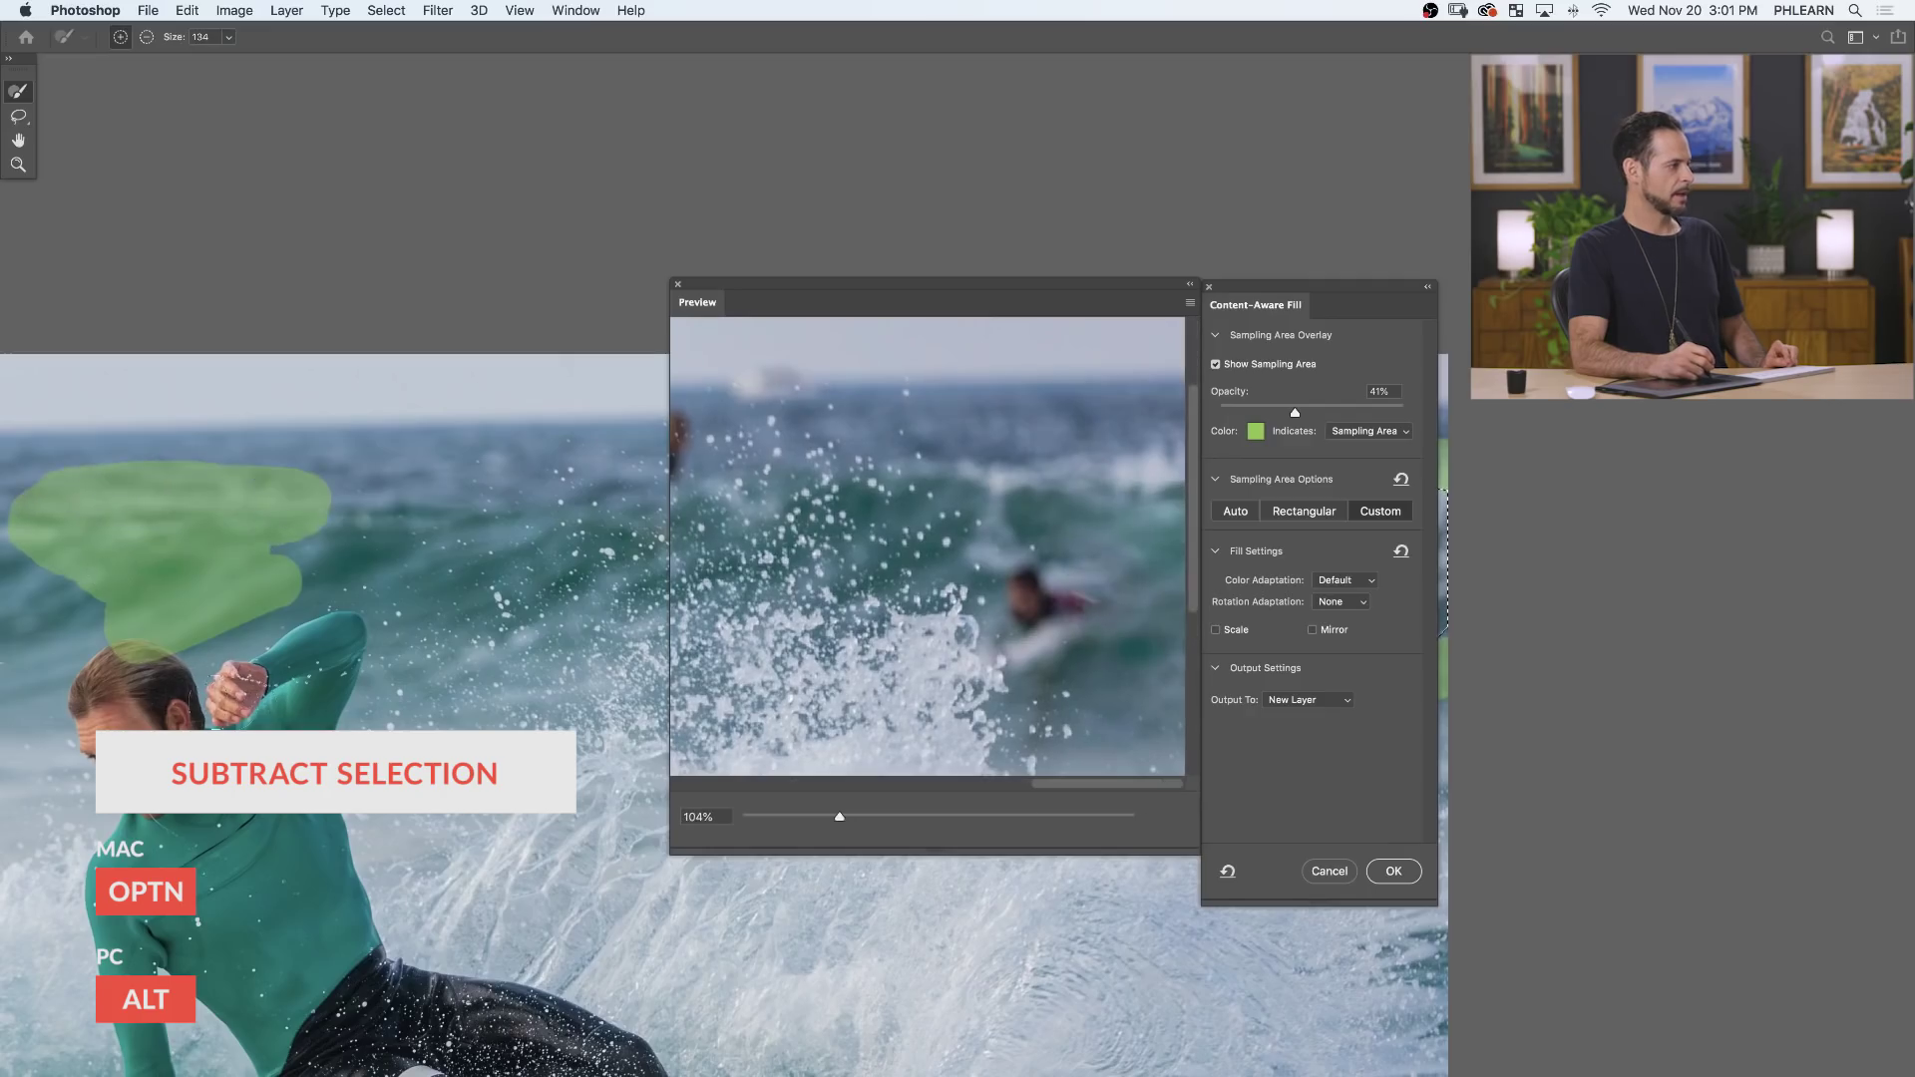
{"action": "mouse_move", "coordinate": [289, 539]}
{"action": "left_mouse_down"}
{"action": "mouse_move", "coordinate": [379, 493]}
{"action": "mouse_move", "coordinate": [327, 515]}
{"action": "left_mouse_up"}
{"action": "left_click_drag", "start_coordinate": [1039, 815], "coordinate": [839, 816]}
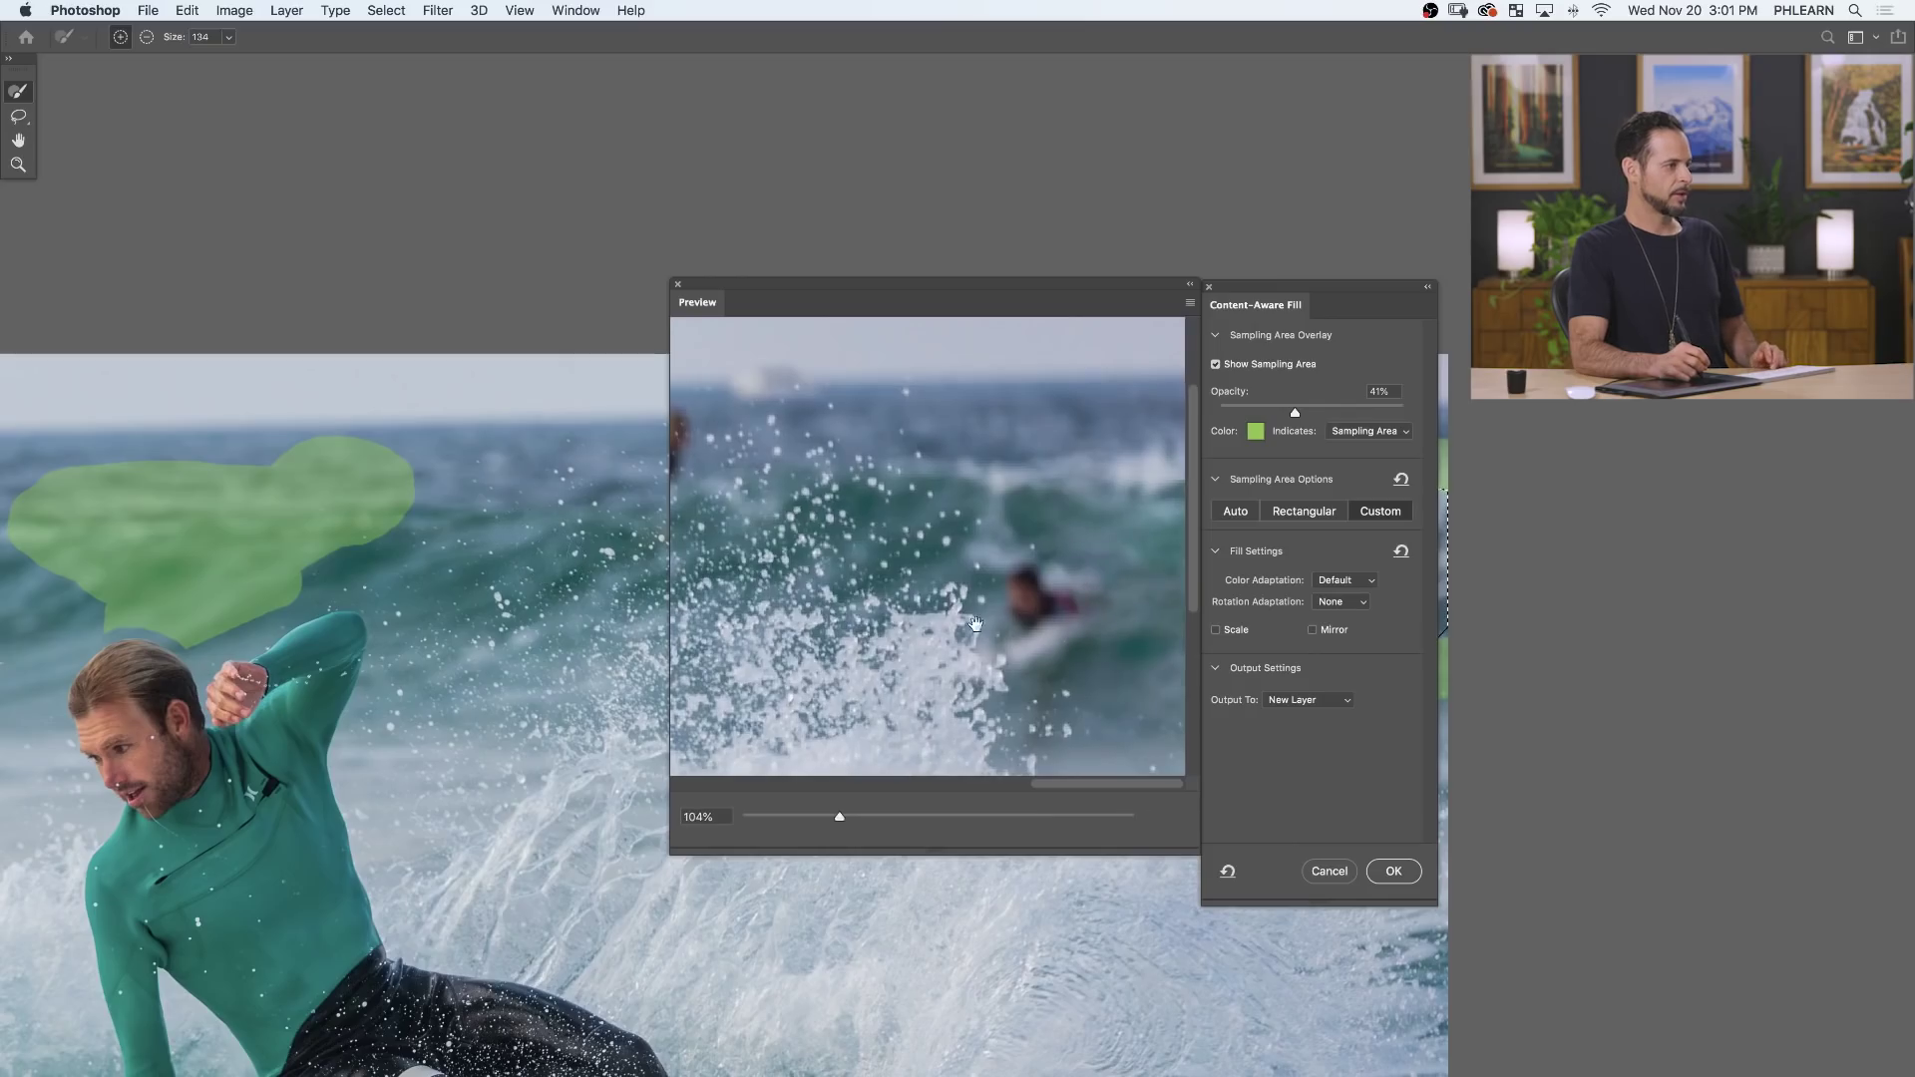
Set Color Adaptation to High and Output To Duplicate Layer, then apply the fill.
{"action": "left_click", "coordinate": [1346, 580]}
{"action": "left_click", "coordinate": [1348, 594]}
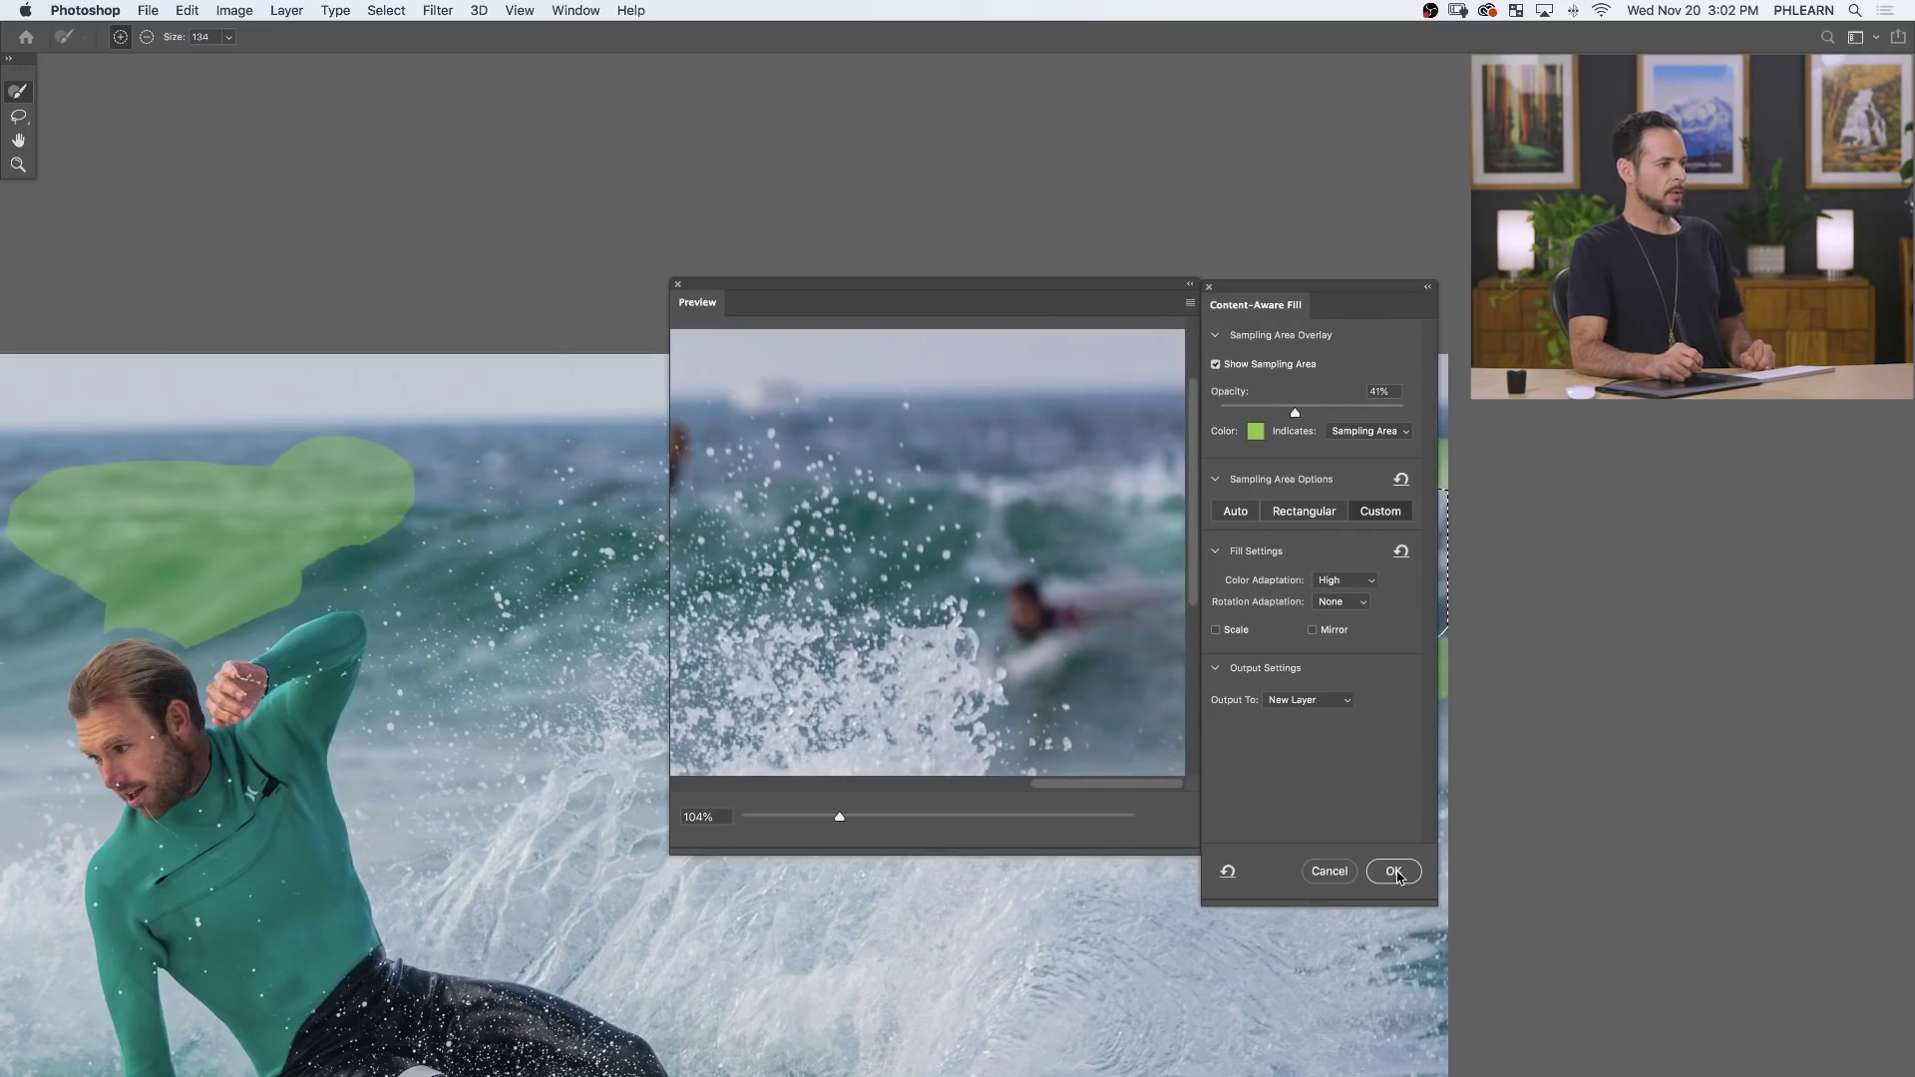
{"action": "left_click", "coordinate": [1308, 704]}
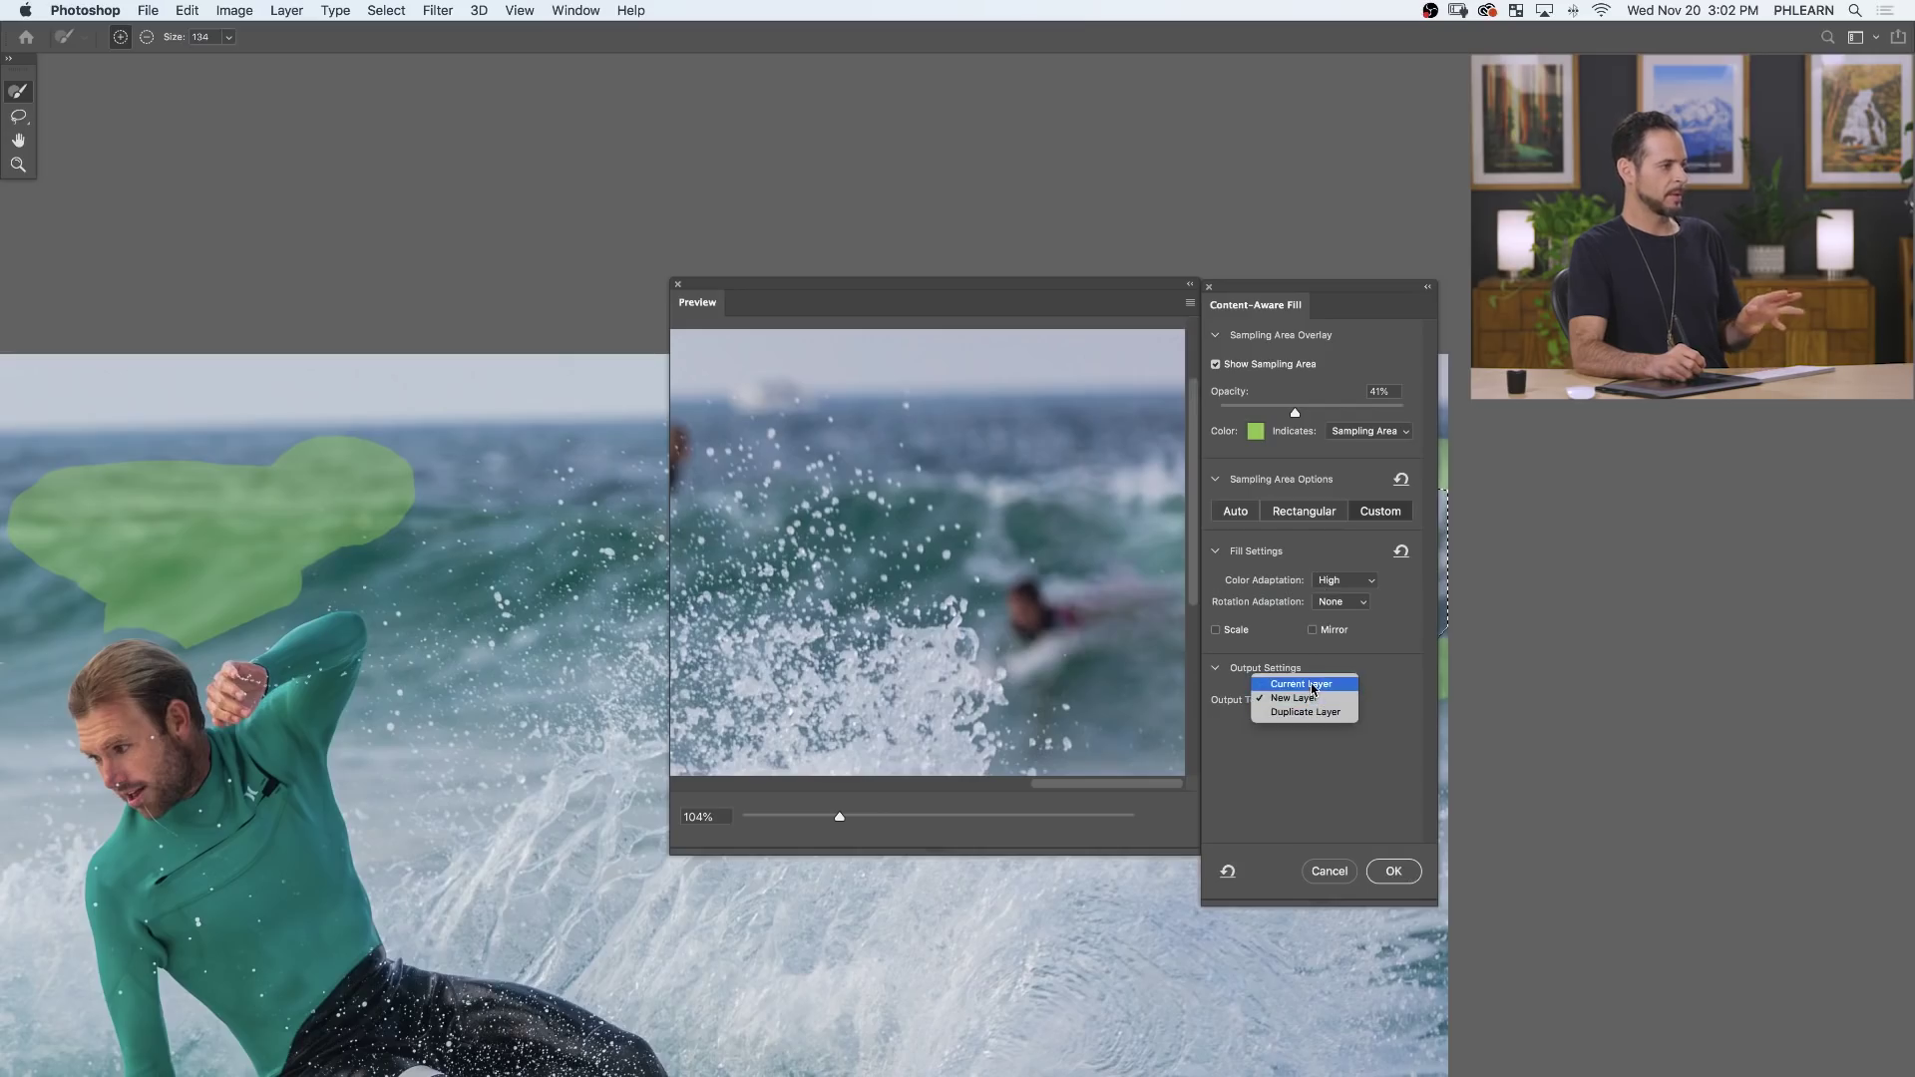
{"action": "left_click", "coordinate": [1313, 686]}
{"action": "left_click", "coordinate": [1322, 703]}
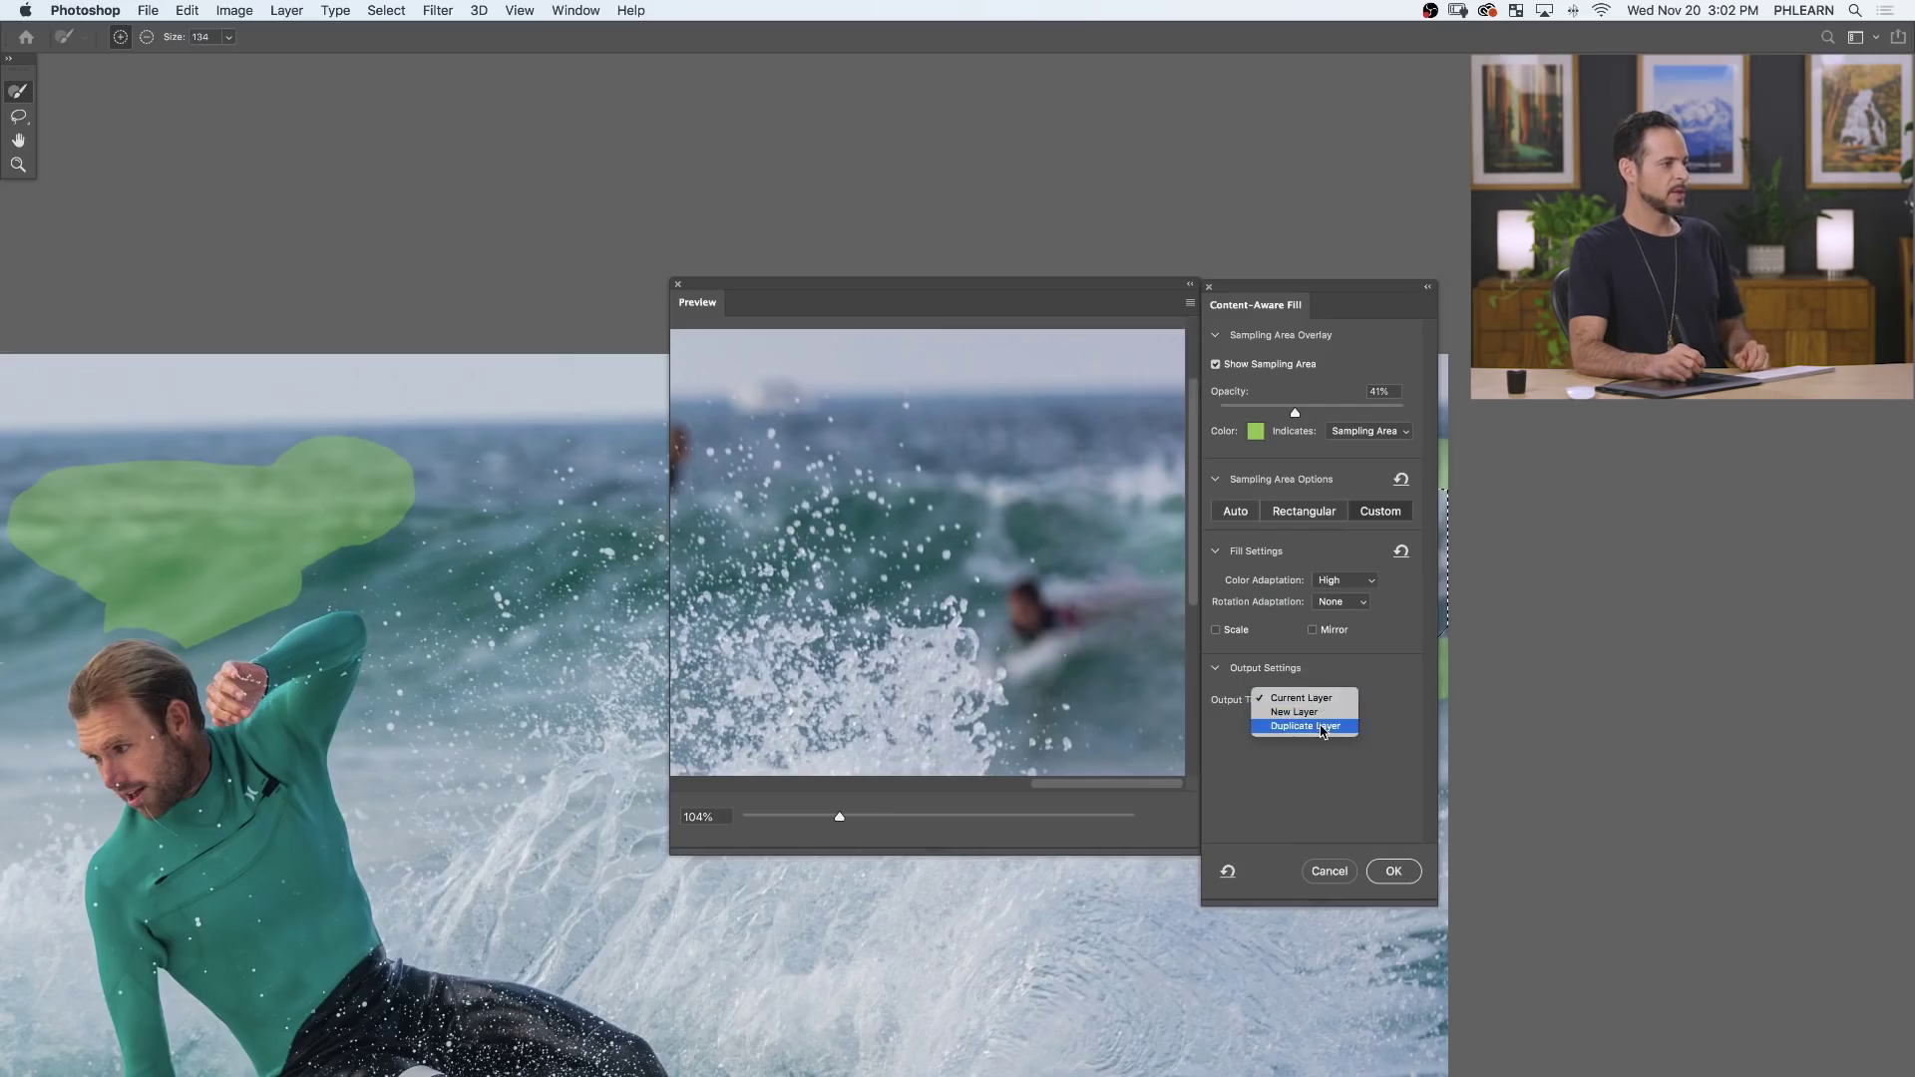
{"action": "left_click", "coordinate": [1311, 726]}
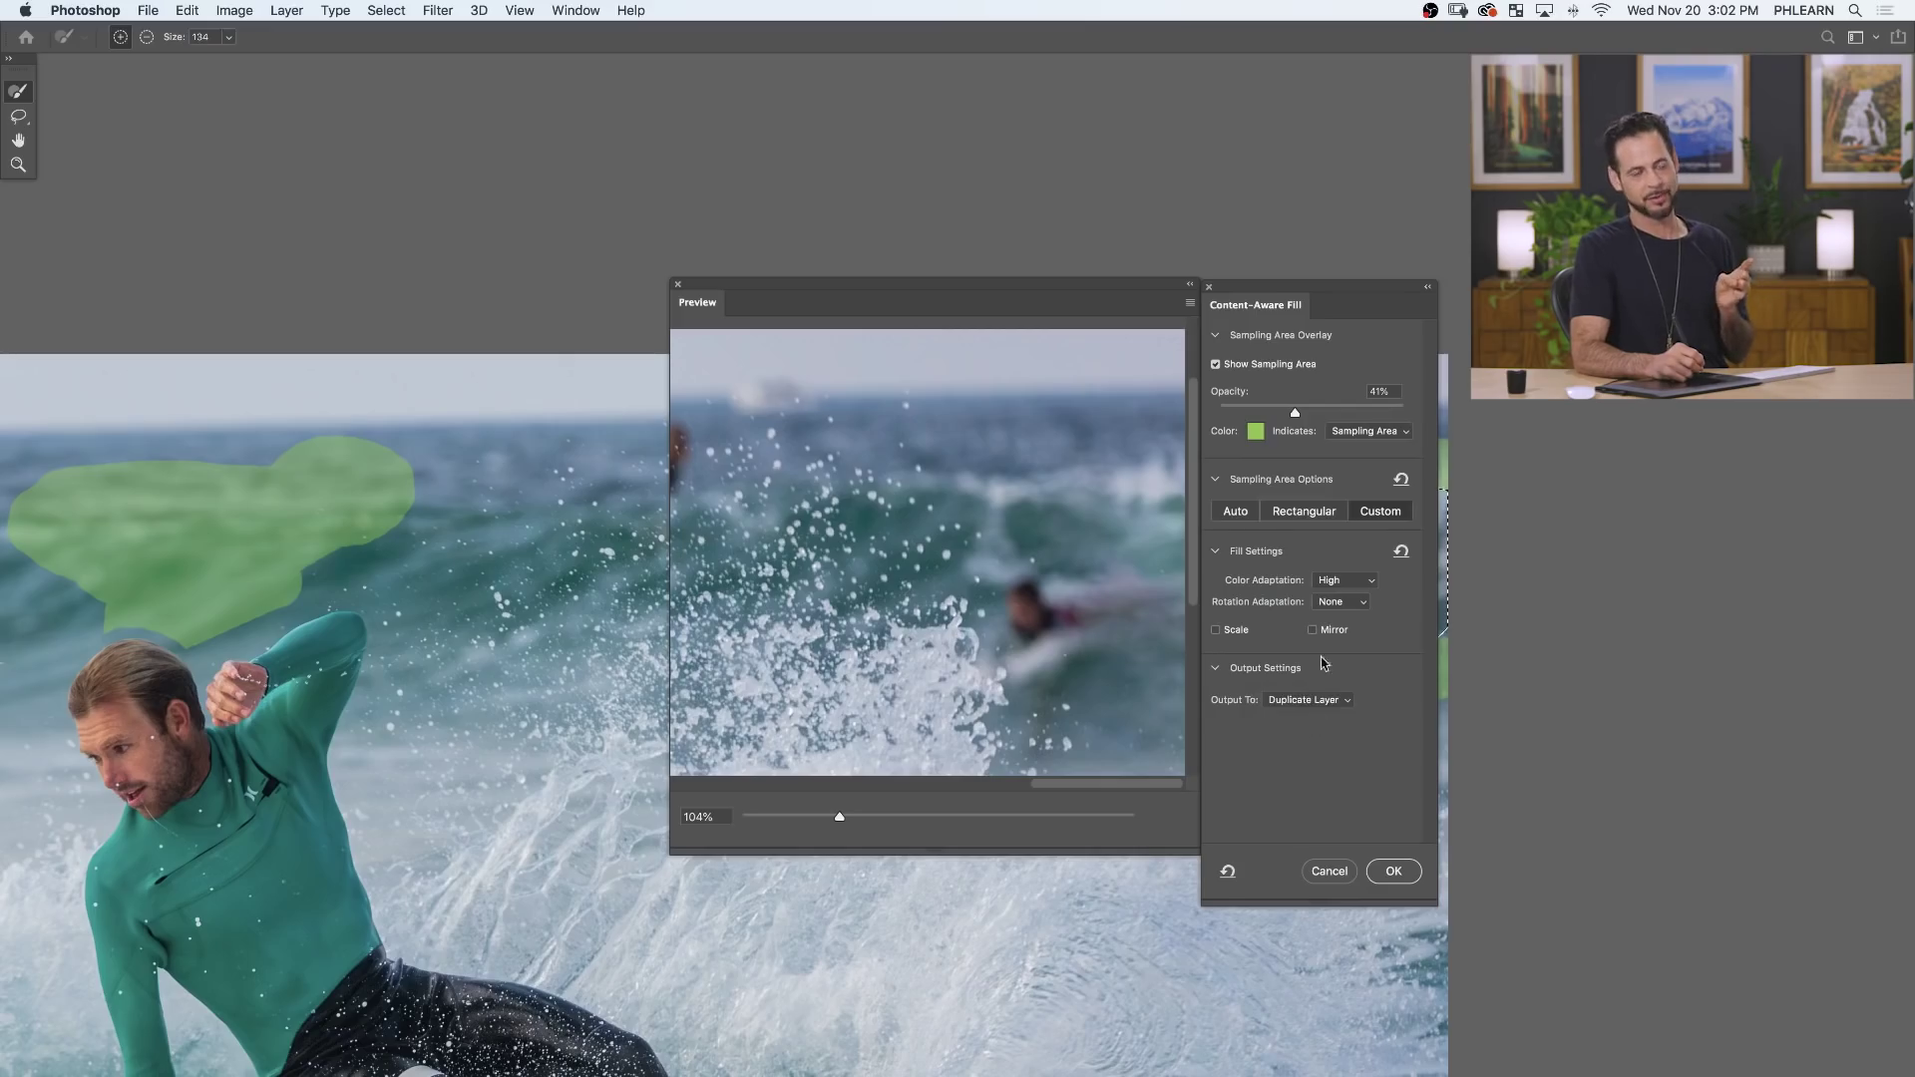
{"action": "left_click", "coordinate": [1393, 871]}
Toggle the Background copy layer to compare the fill against the original.
{"action": "left_click_drag", "start_coordinate": [1213, 692], "coordinate": [748, 684]}
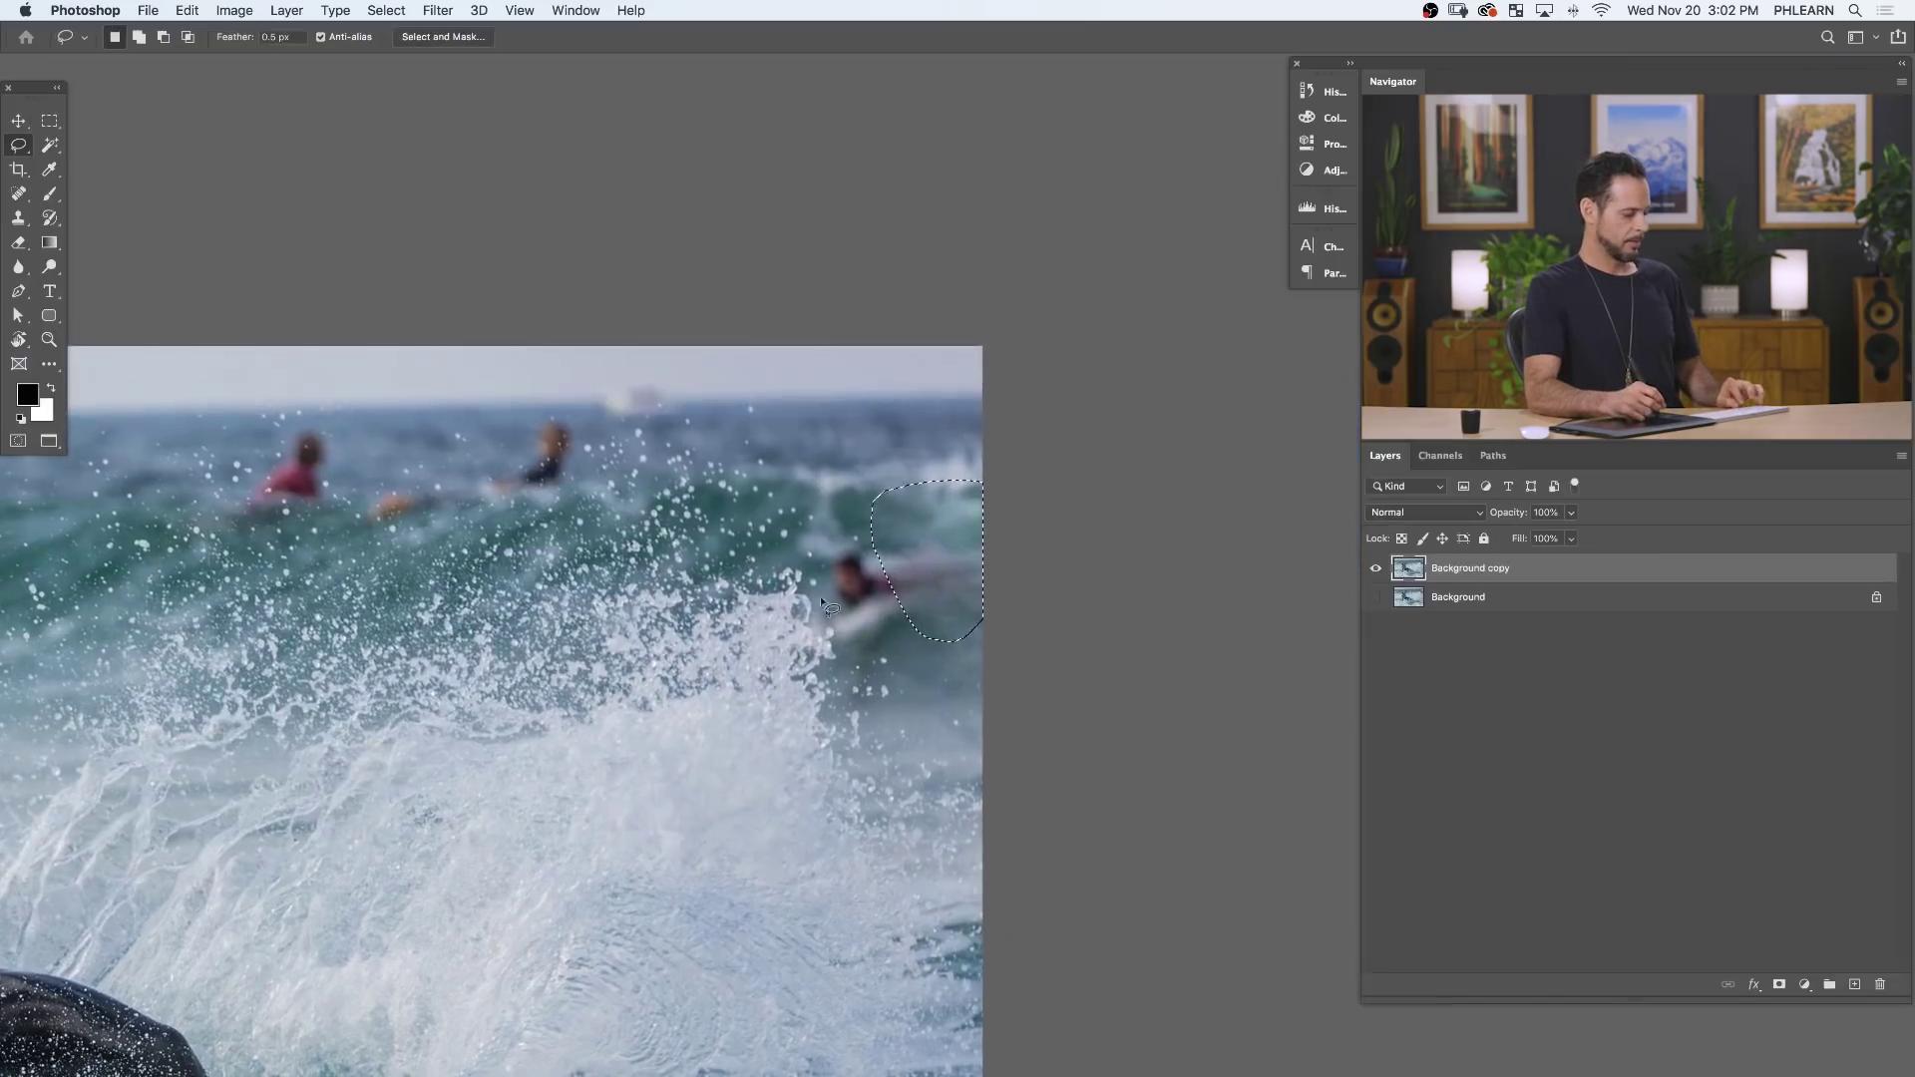
{"action": "left_click", "coordinate": [1375, 568]}
{"action": "left_click_drag", "start_coordinate": [1376, 567], "coordinate": [1375, 596]}
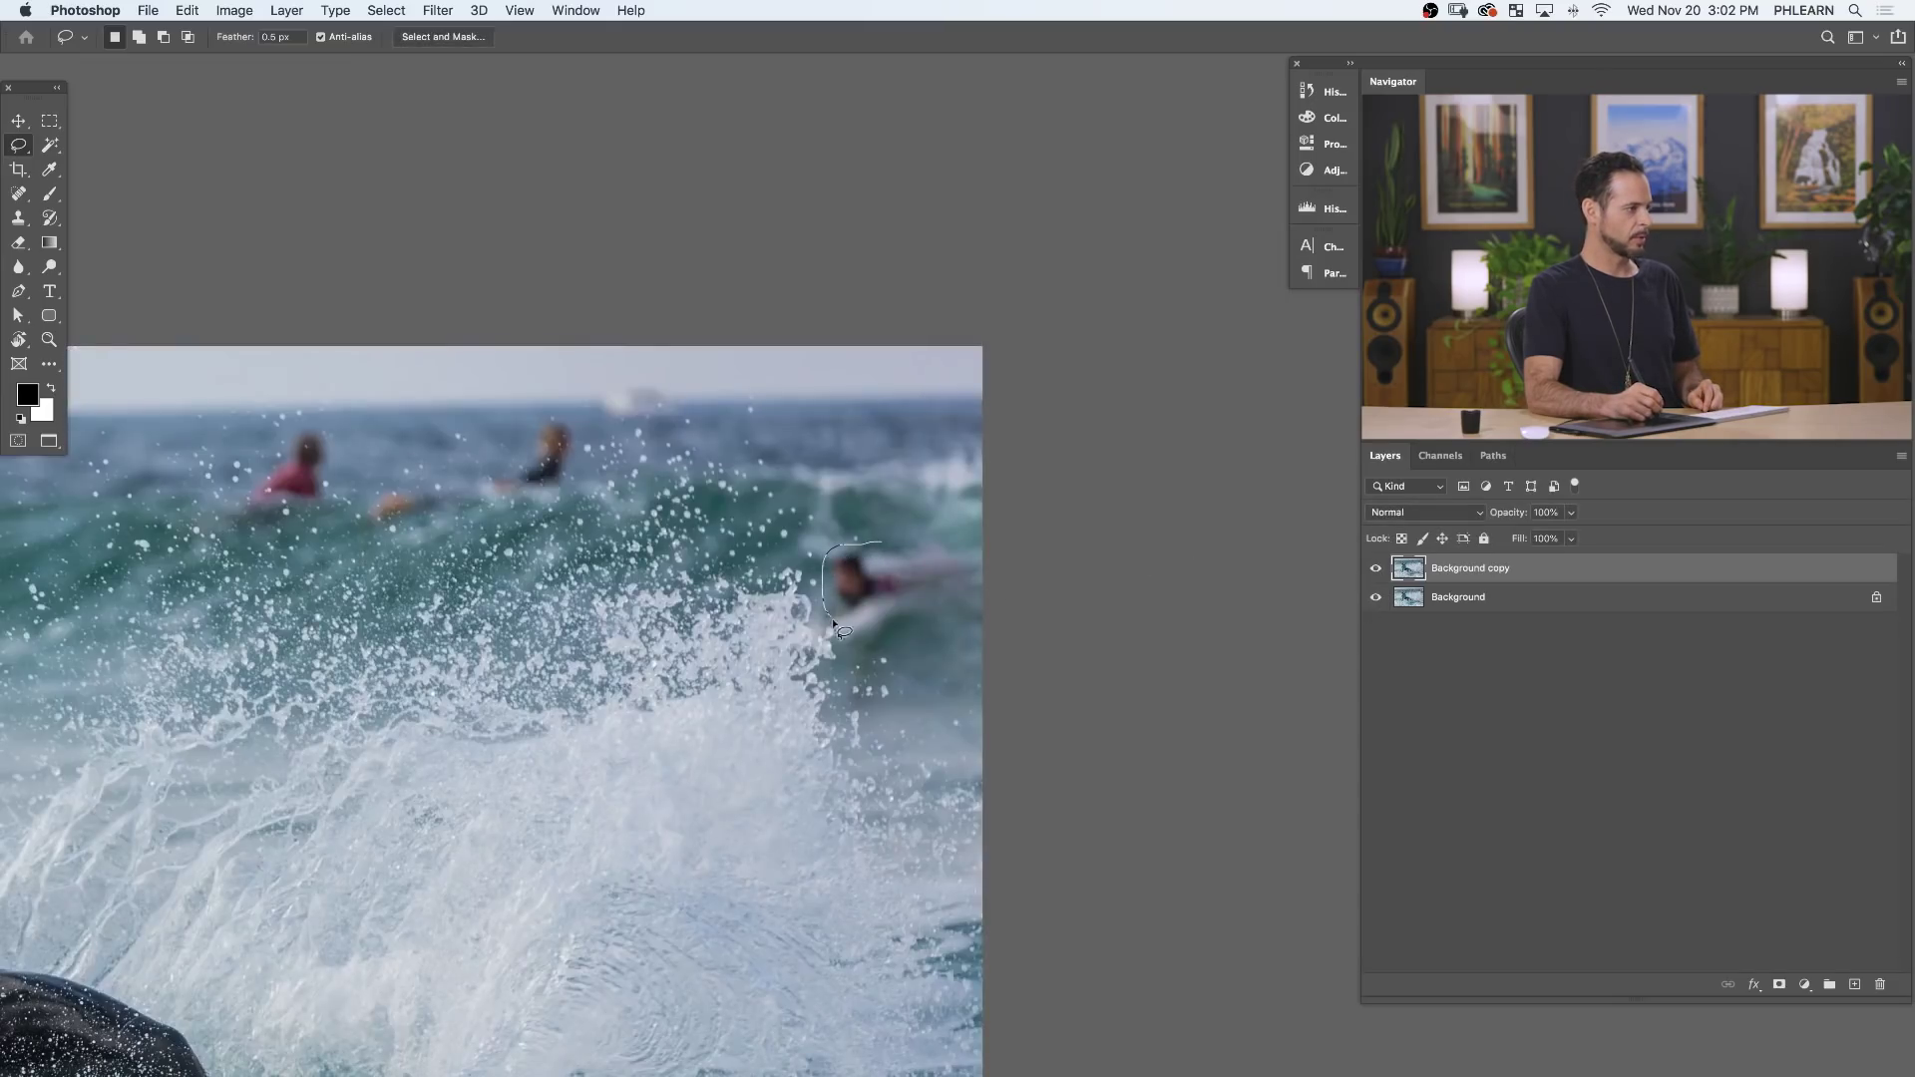
Lasso the right-hand surfer and start a Content-Aware Fill for it.
{"action": "left_click_drag", "start_coordinate": [932, 538], "coordinate": [891, 542]}
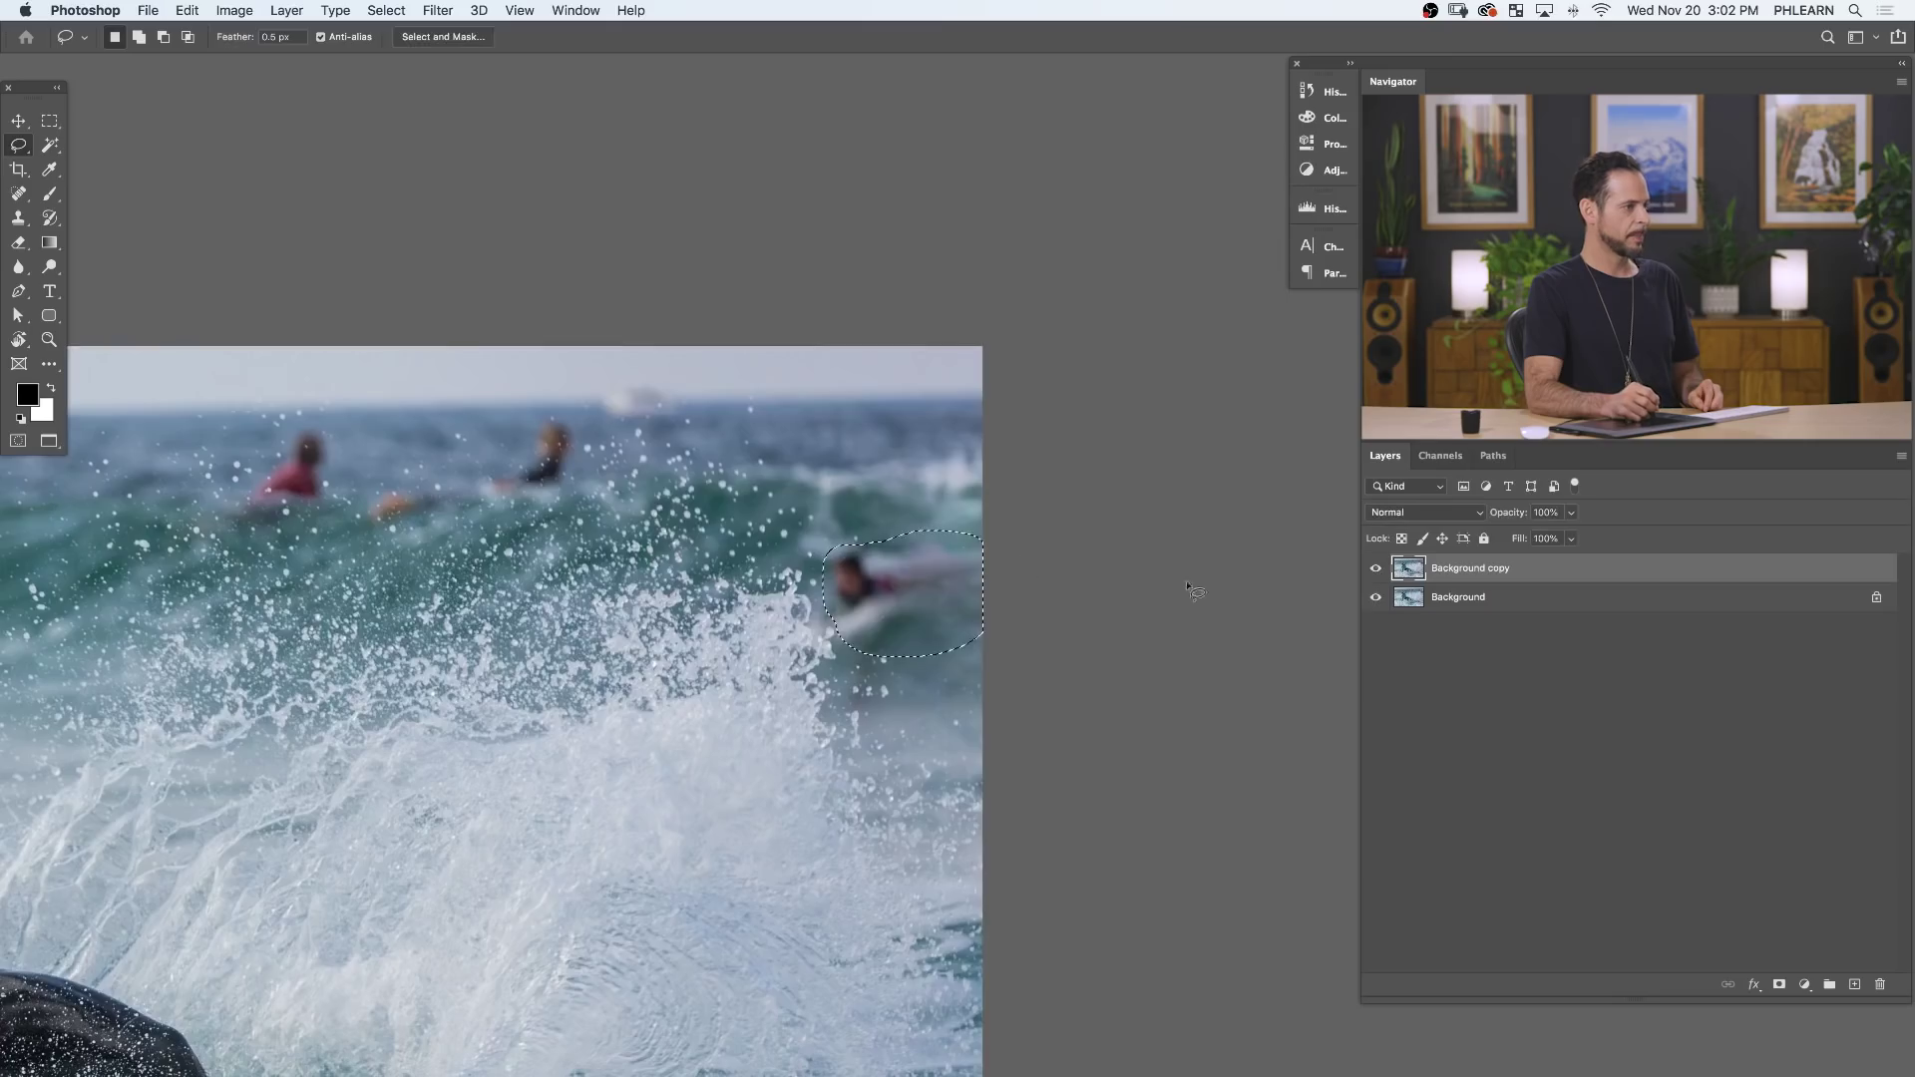
{"action": "left_click", "coordinate": [187, 10]}
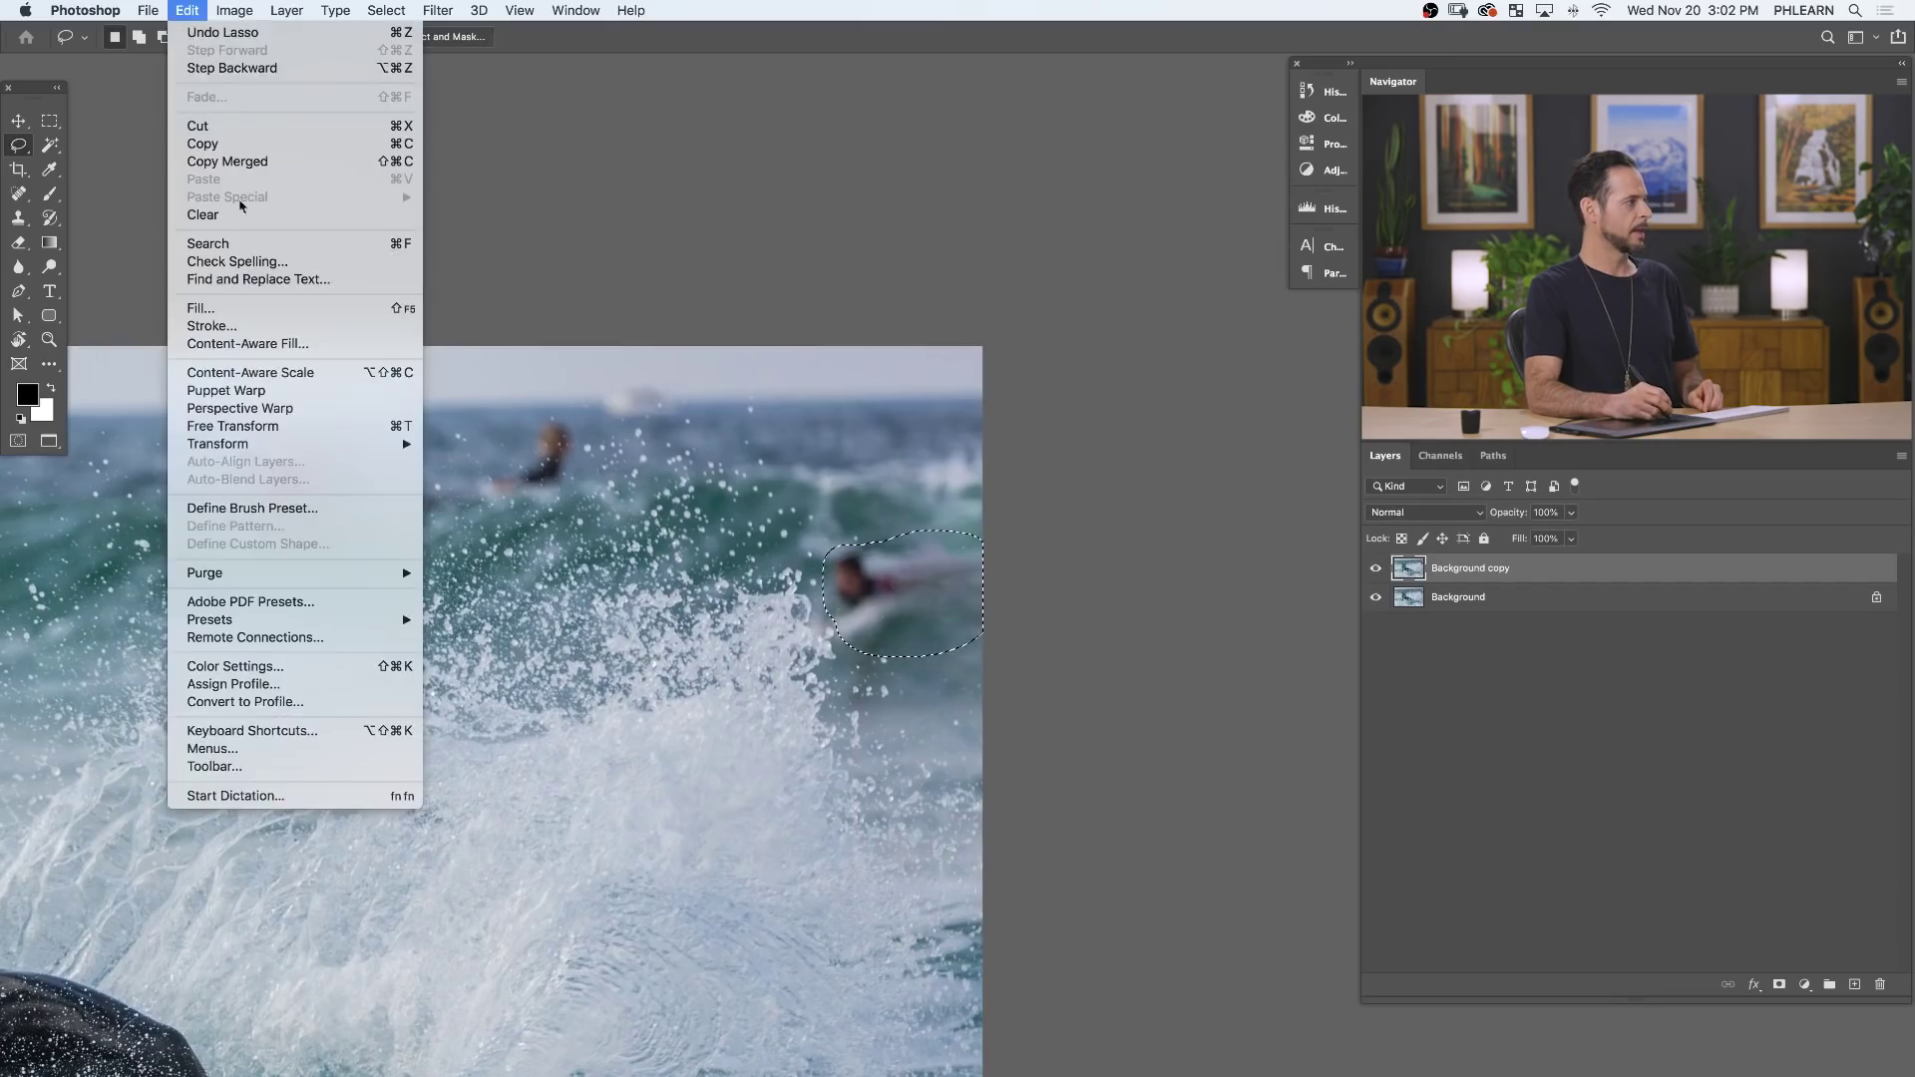
{"action": "left_click", "coordinate": [257, 343]}
{"action": "left_click", "coordinate": [1097, 382]}
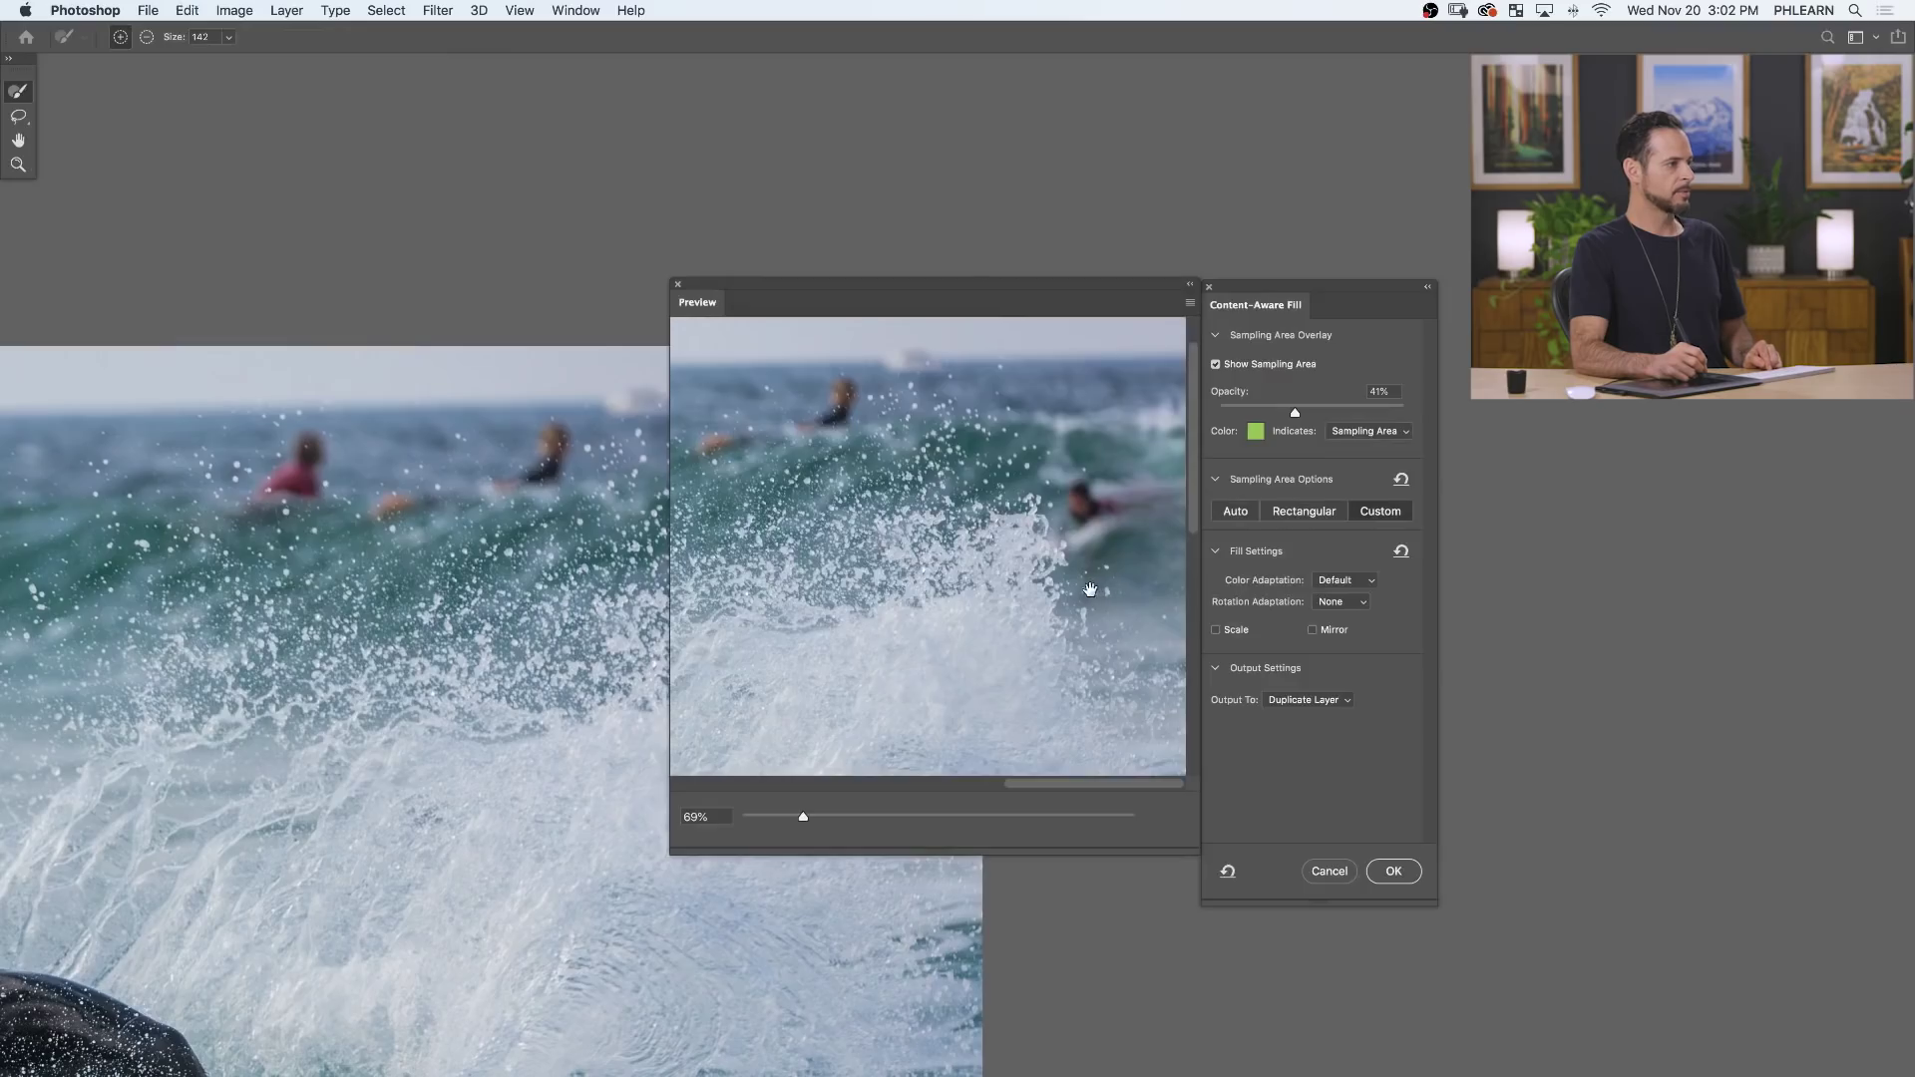
Switch the fill's sampling area for the background surfer to Custom.
{"action": "left_click_drag", "start_coordinate": [1090, 589], "coordinate": [992, 605]}
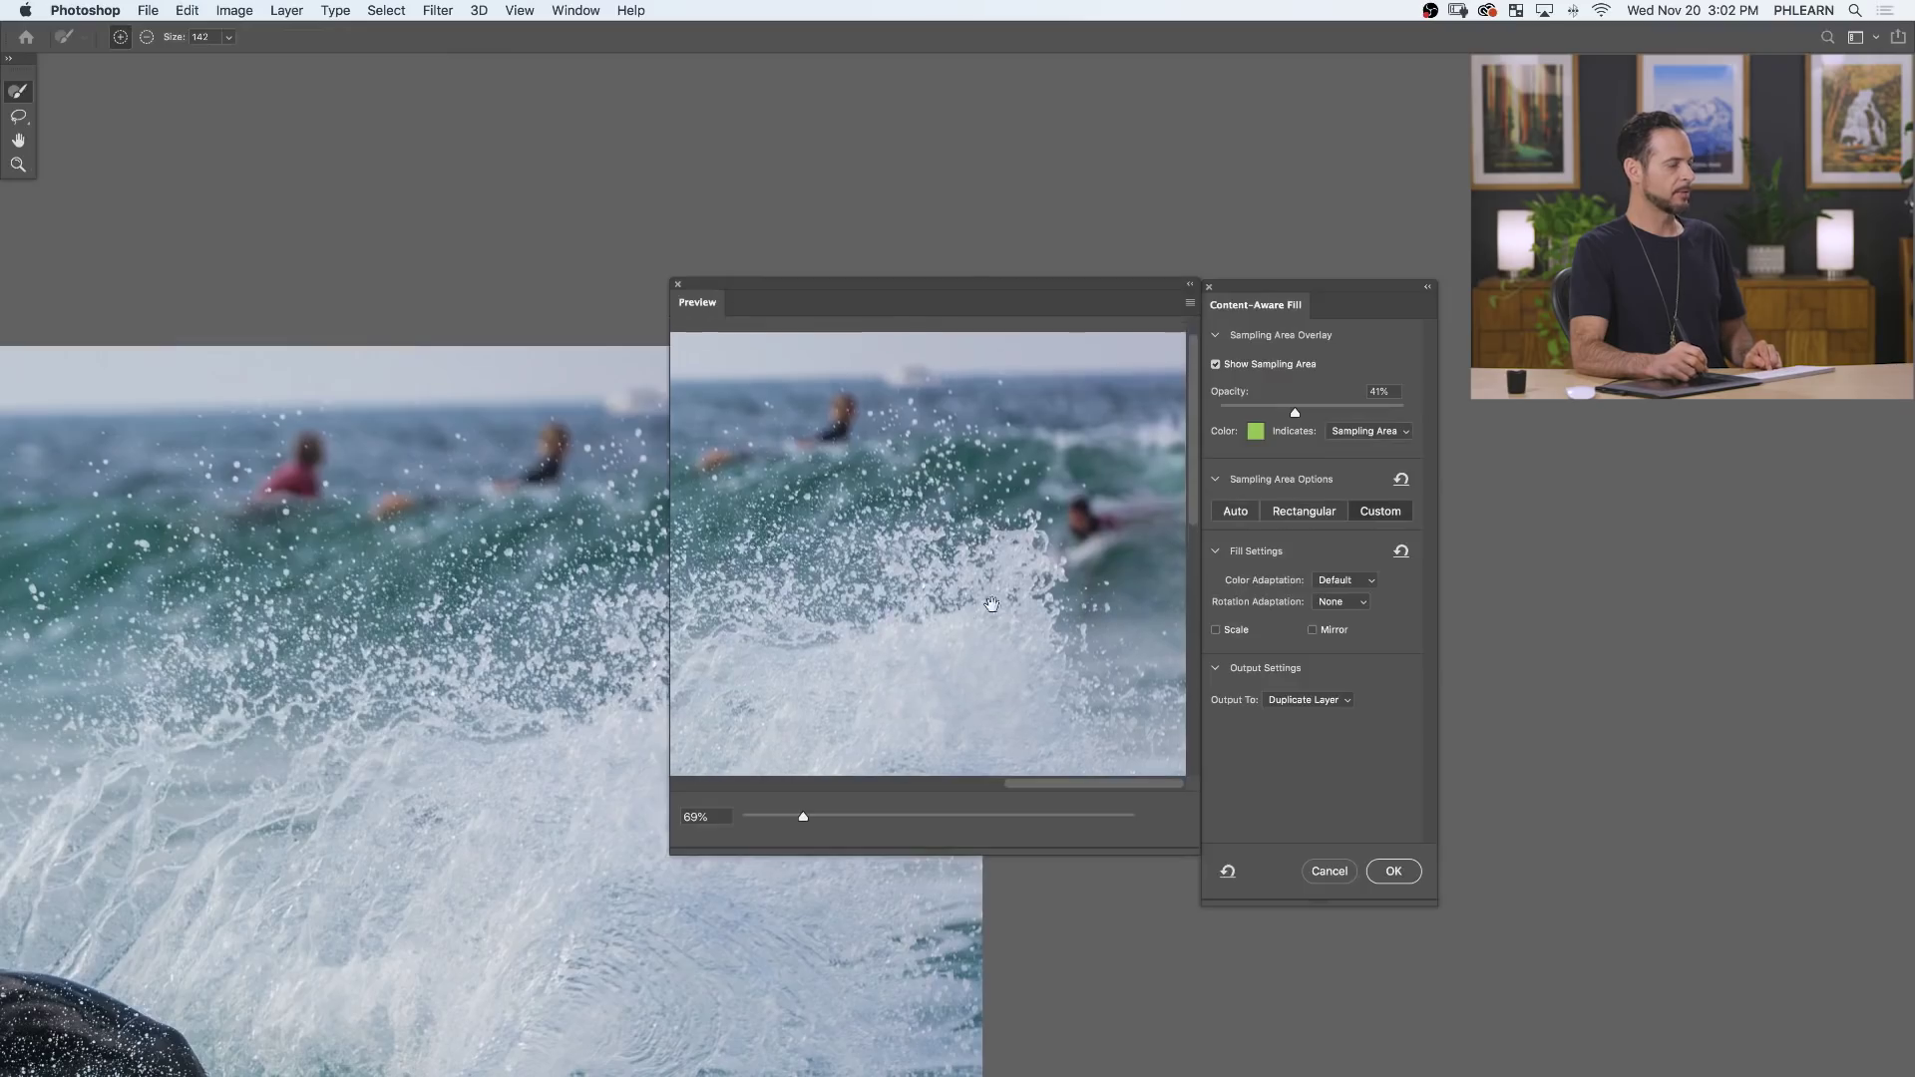
{"action": "left_click", "coordinate": [1236, 513]}
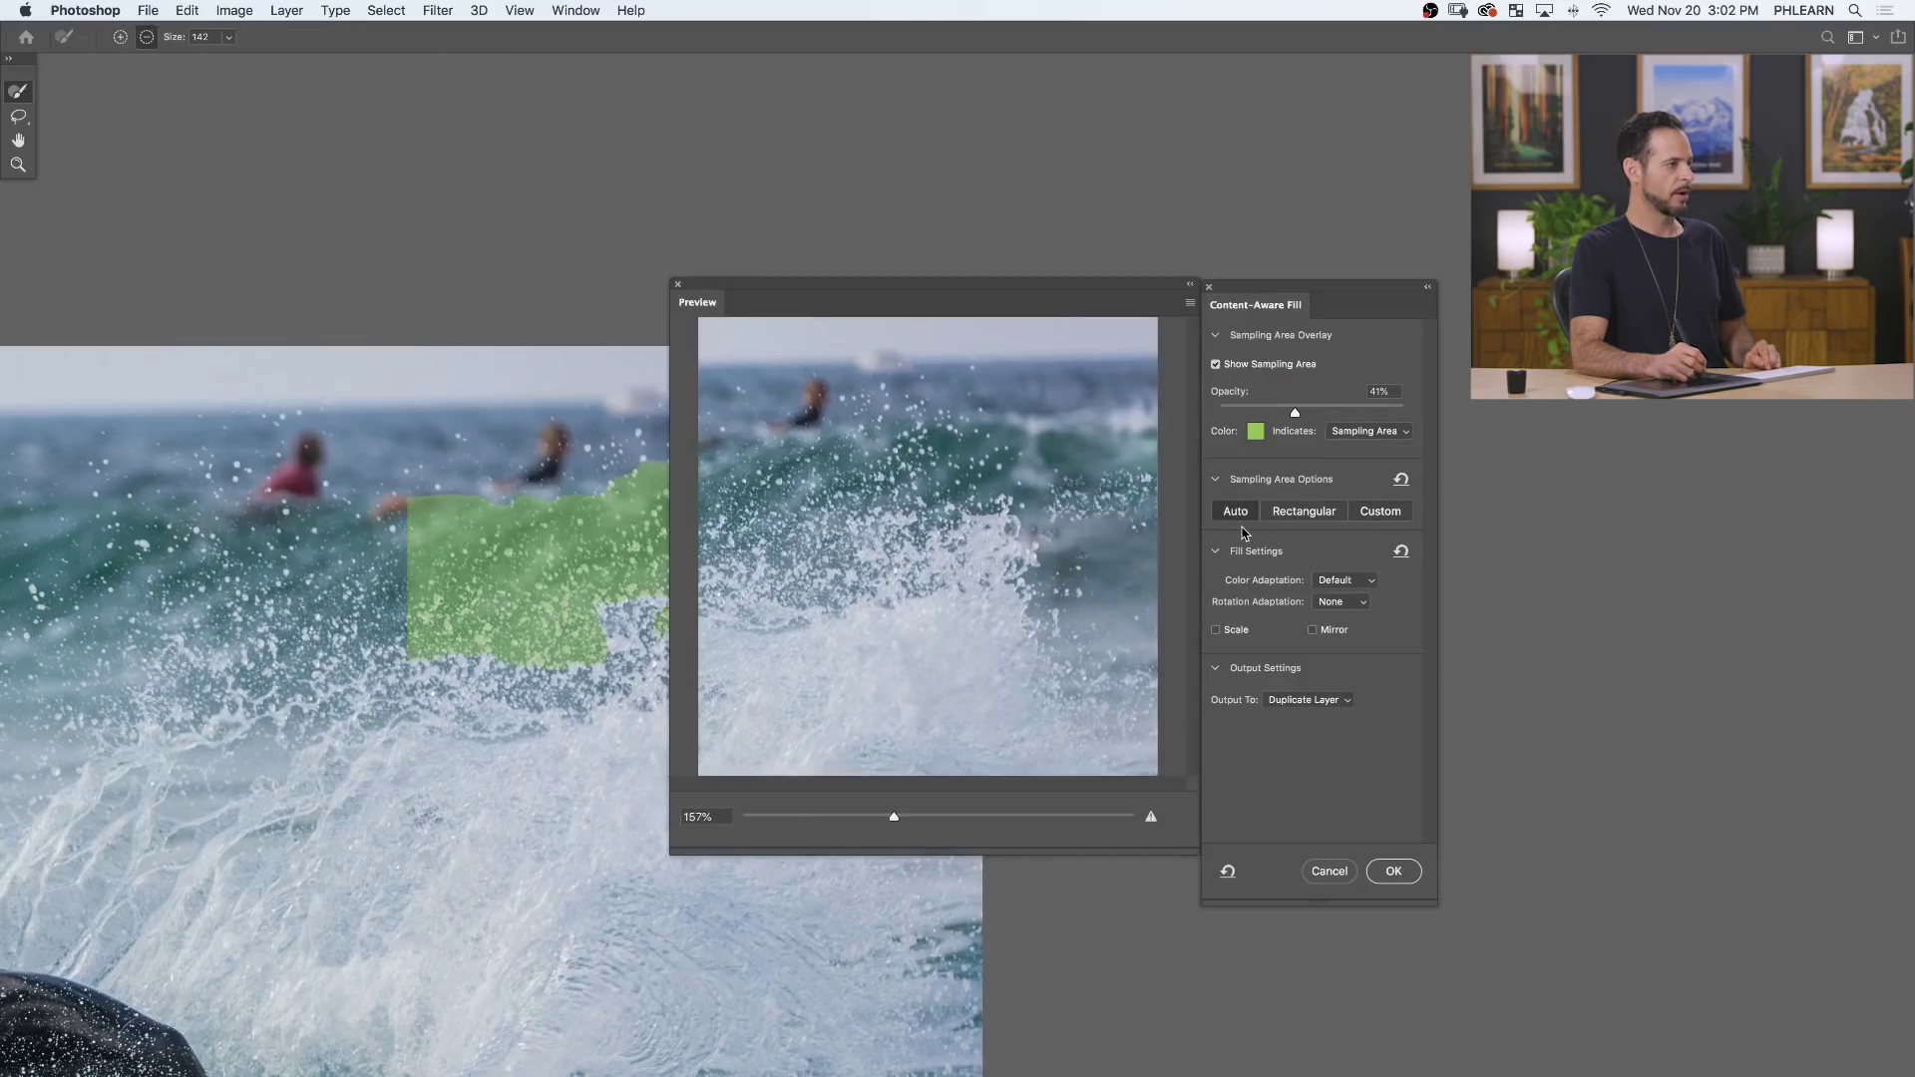
{"action": "left_click_drag", "start_coordinate": [487, 749], "coordinate": [228, 771]}
{"action": "left_click", "coordinate": [1380, 511]}
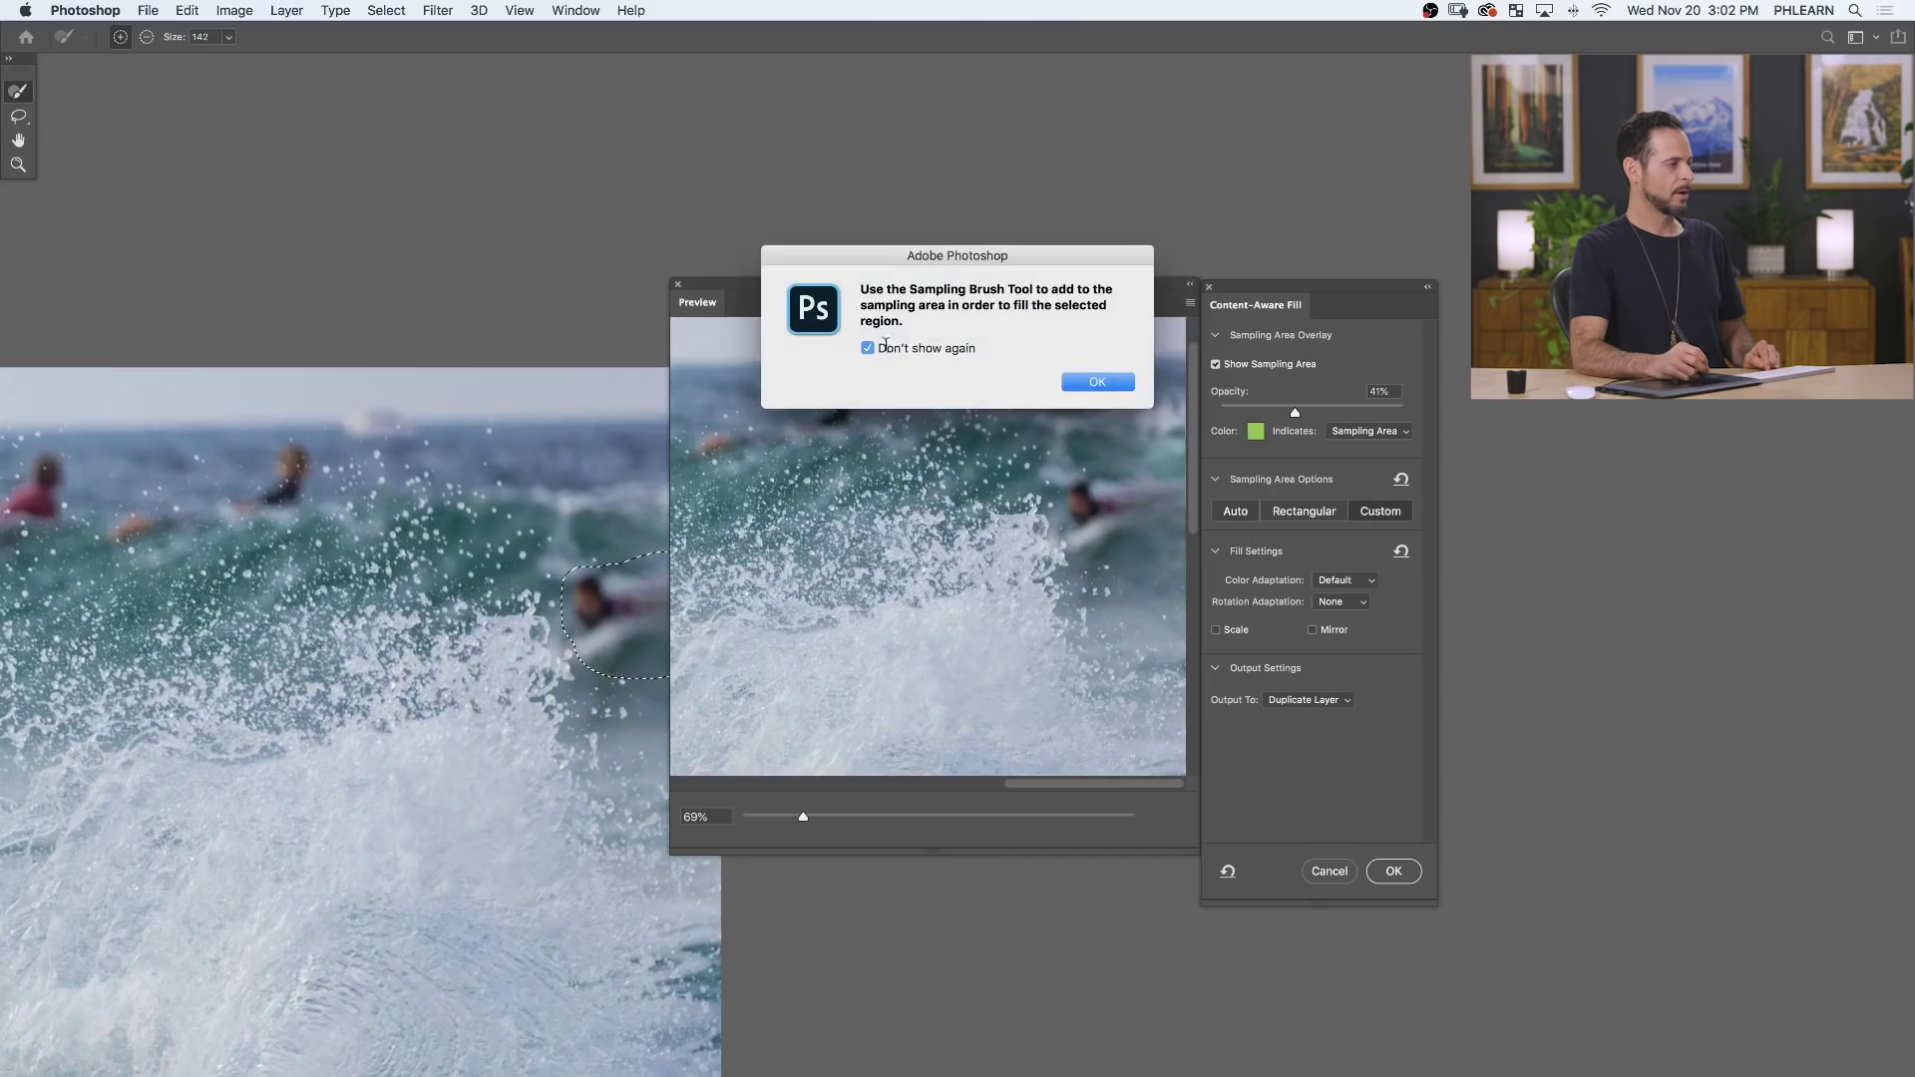
{"action": "left_click", "coordinate": [1097, 383]}
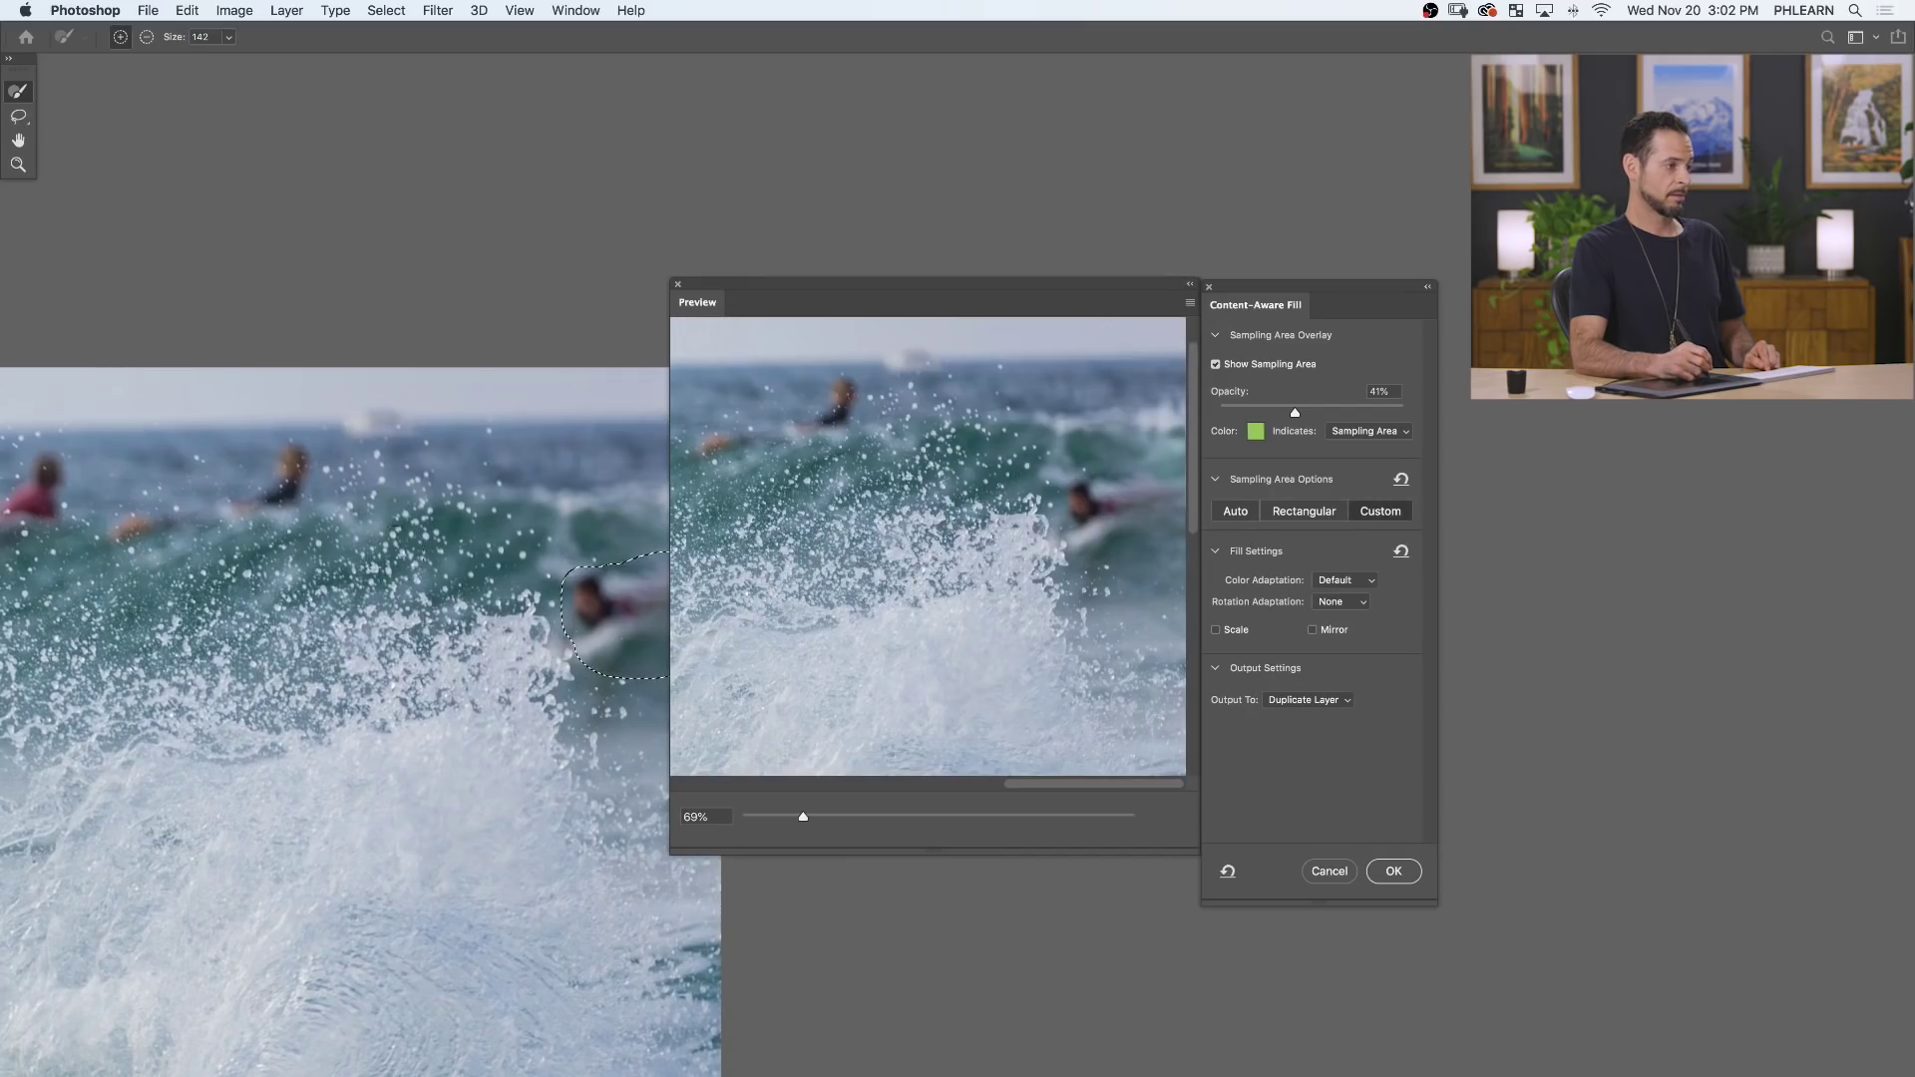
Paint the sampling area over open water left of the main surfer's head.
{"action": "mouse_move", "coordinate": [299, 746]}
{"action": "left_mouse_down"}
{"action": "mouse_move", "coordinate": [116, 750]}
{"action": "mouse_move", "coordinate": [653, 693]}
{"action": "mouse_move", "coordinate": [1160, 680]}
{"action": "left_mouse_up"}
{"action": "mouse_move", "coordinate": [344, 511]}
{"action": "left_mouse_down"}
{"action": "mouse_move", "coordinate": [130, 558]}
{"action": "mouse_move", "coordinate": [65, 549]}
{"action": "mouse_move", "coordinate": [110, 494]}
{"action": "mouse_move", "coordinate": [349, 509]}
{"action": "left_mouse_up"}
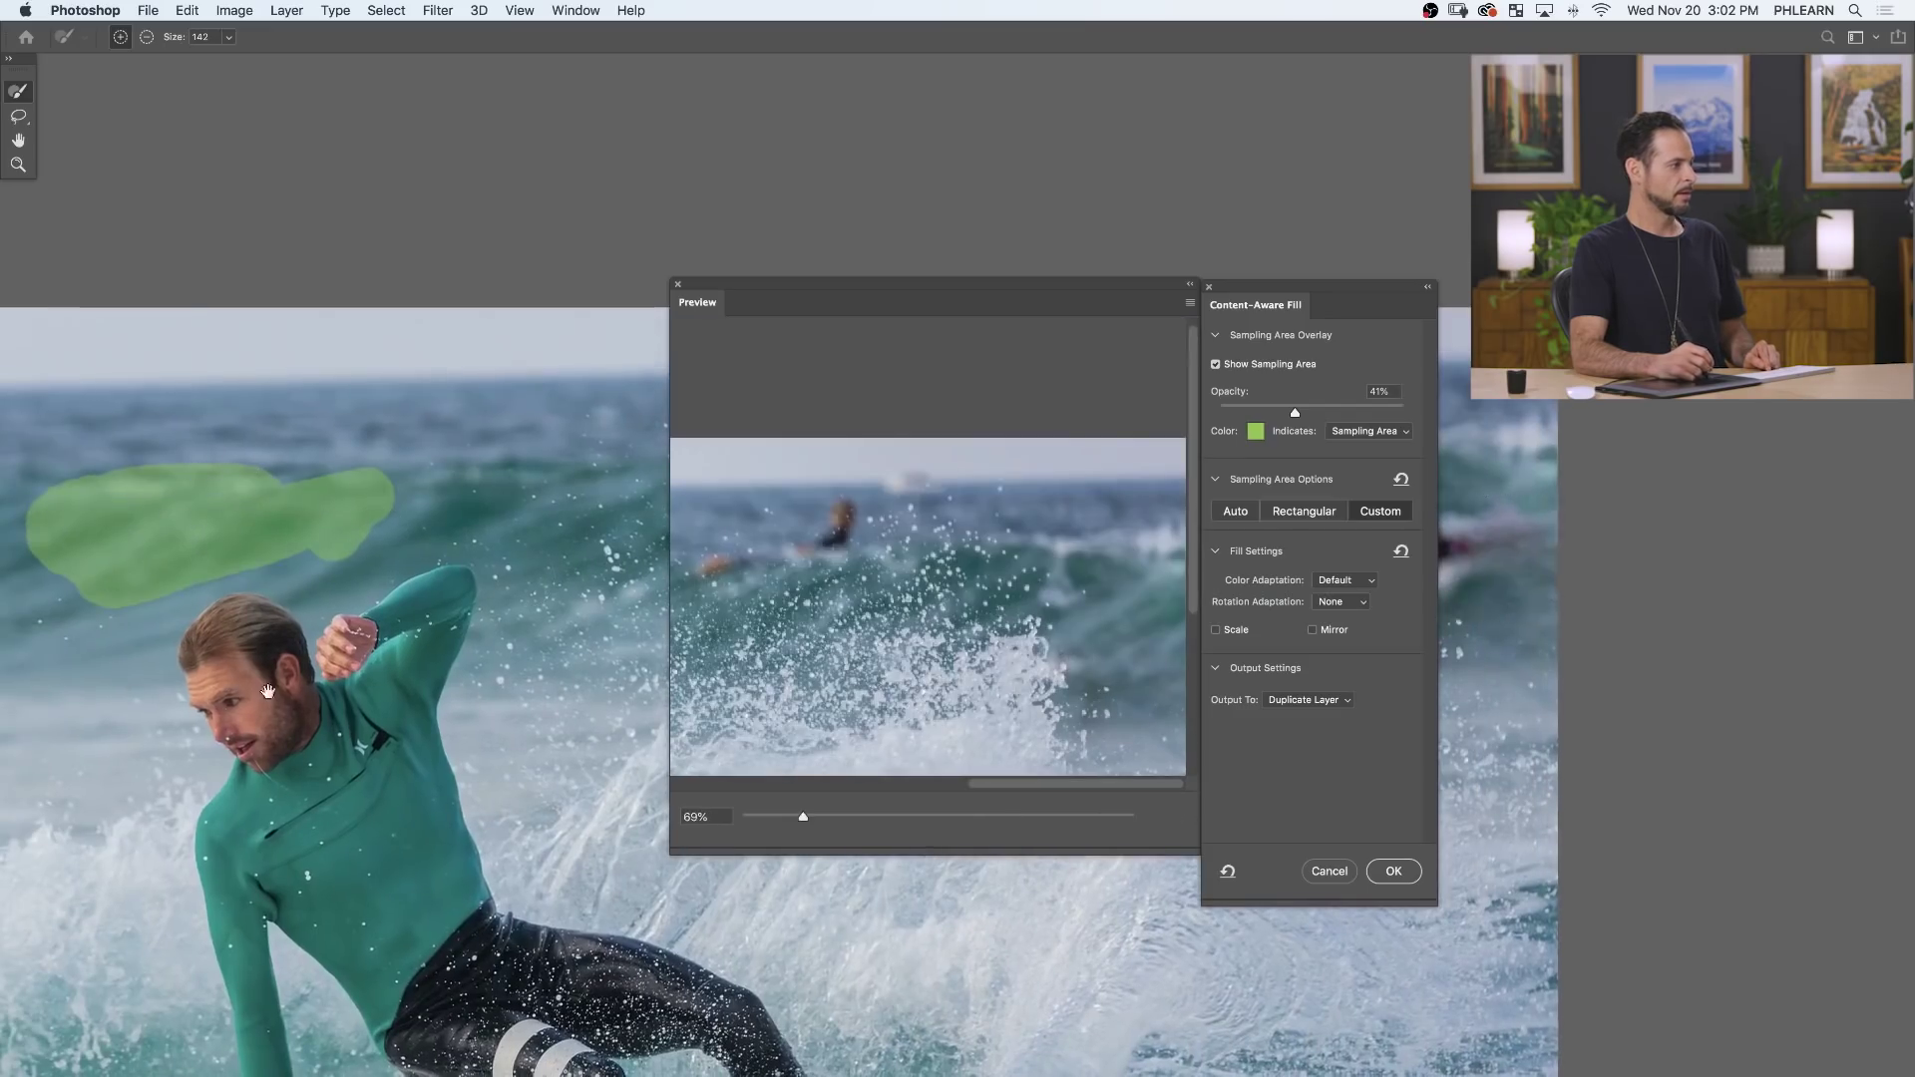
{"action": "left_click_drag", "start_coordinate": [267, 691], "coordinate": [653, 623]}
{"action": "mouse_move", "coordinate": [429, 514]}
{"action": "left_mouse_down"}
{"action": "mouse_move", "coordinate": [354, 494]}
{"action": "mouse_move", "coordinate": [449, 431]}
{"action": "left_mouse_up"}
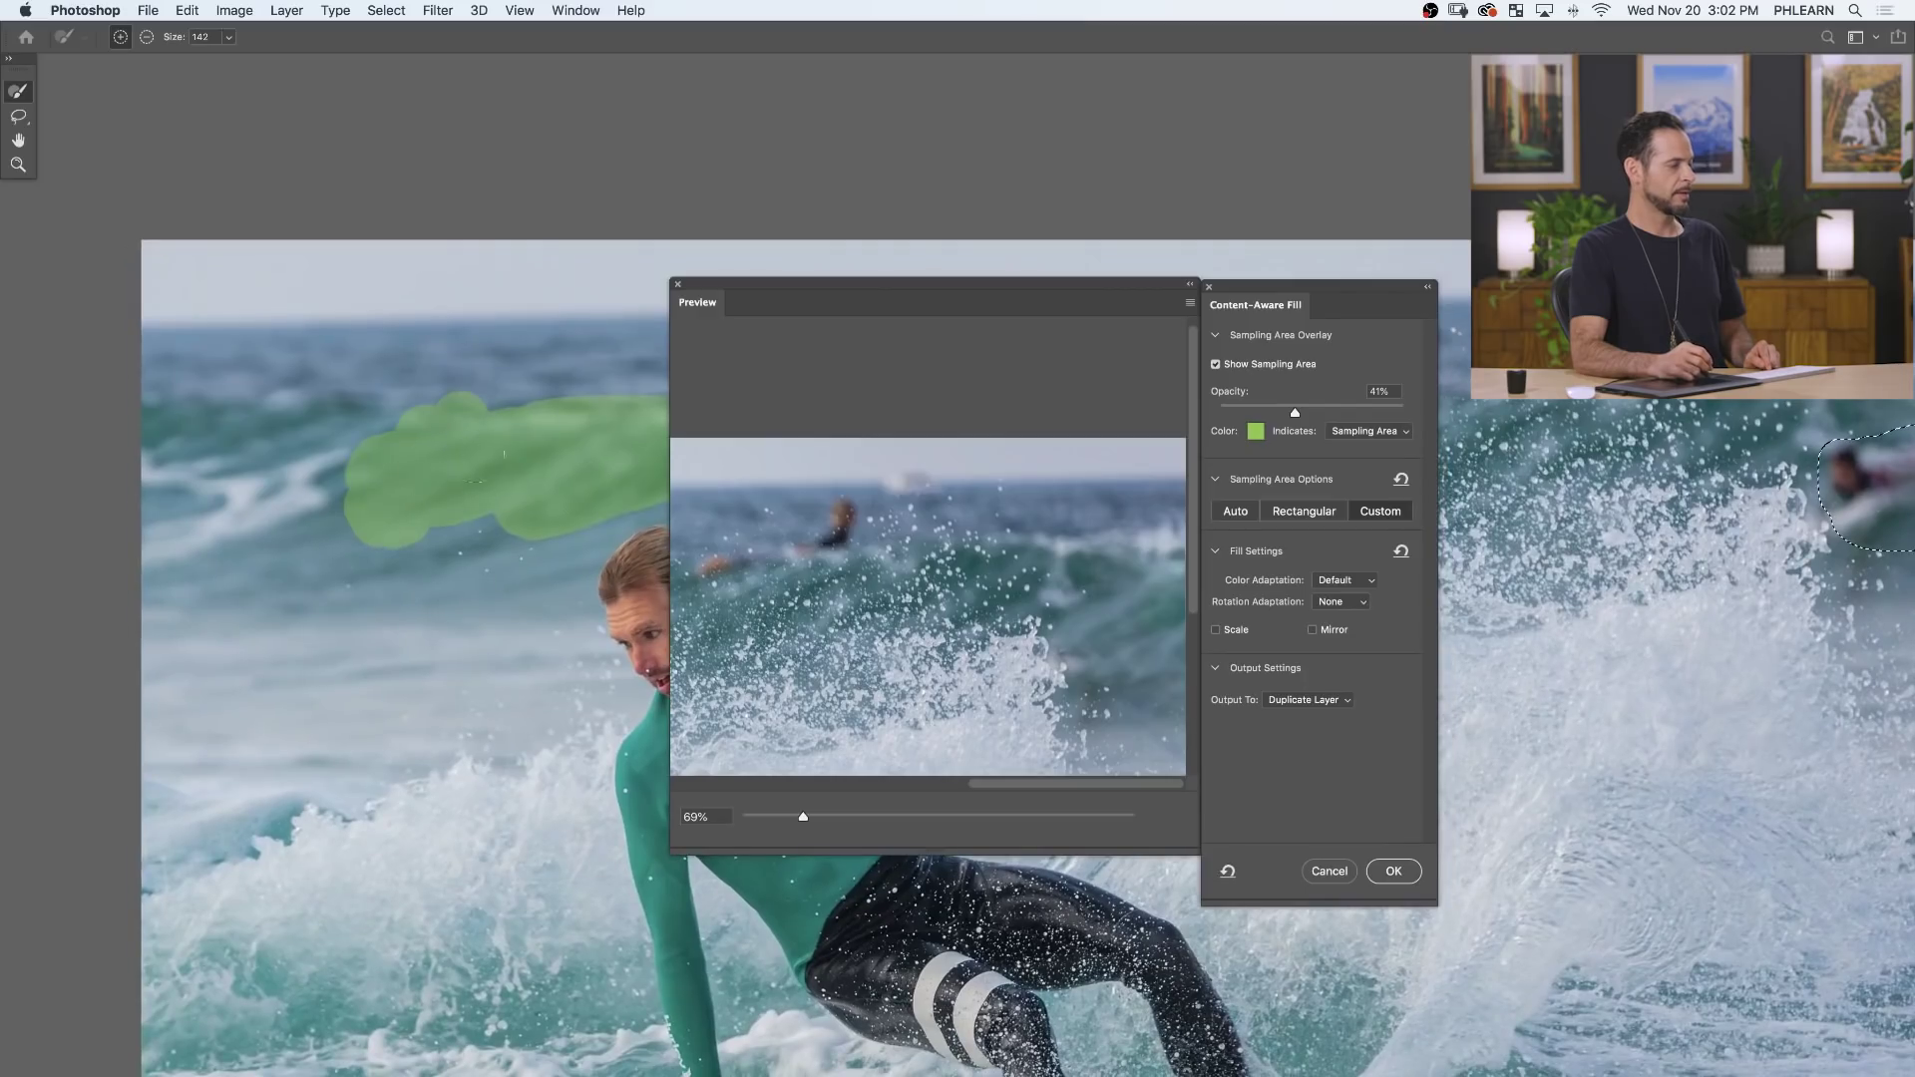
{"action": "left_click_drag", "start_coordinate": [1019, 674], "coordinate": [1018, 640]}
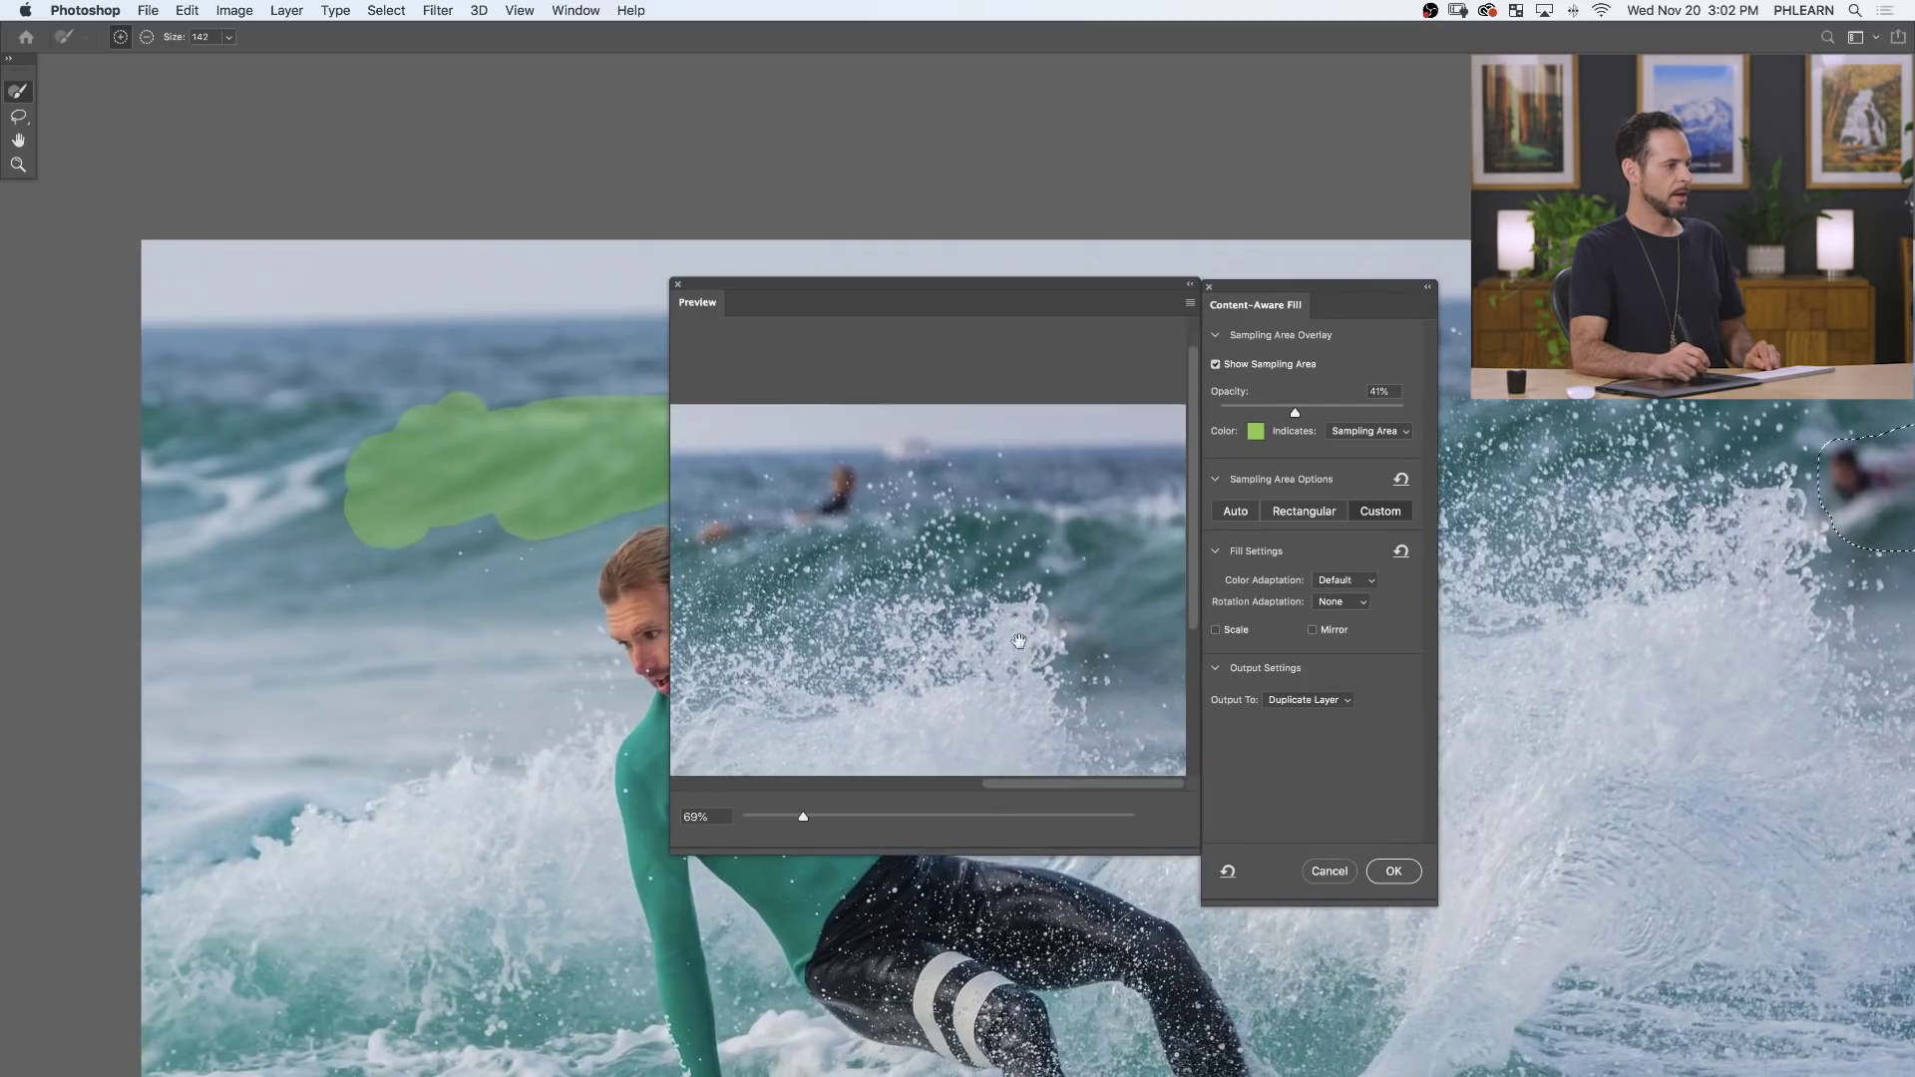
{"action": "left_click", "coordinate": [1362, 583]}
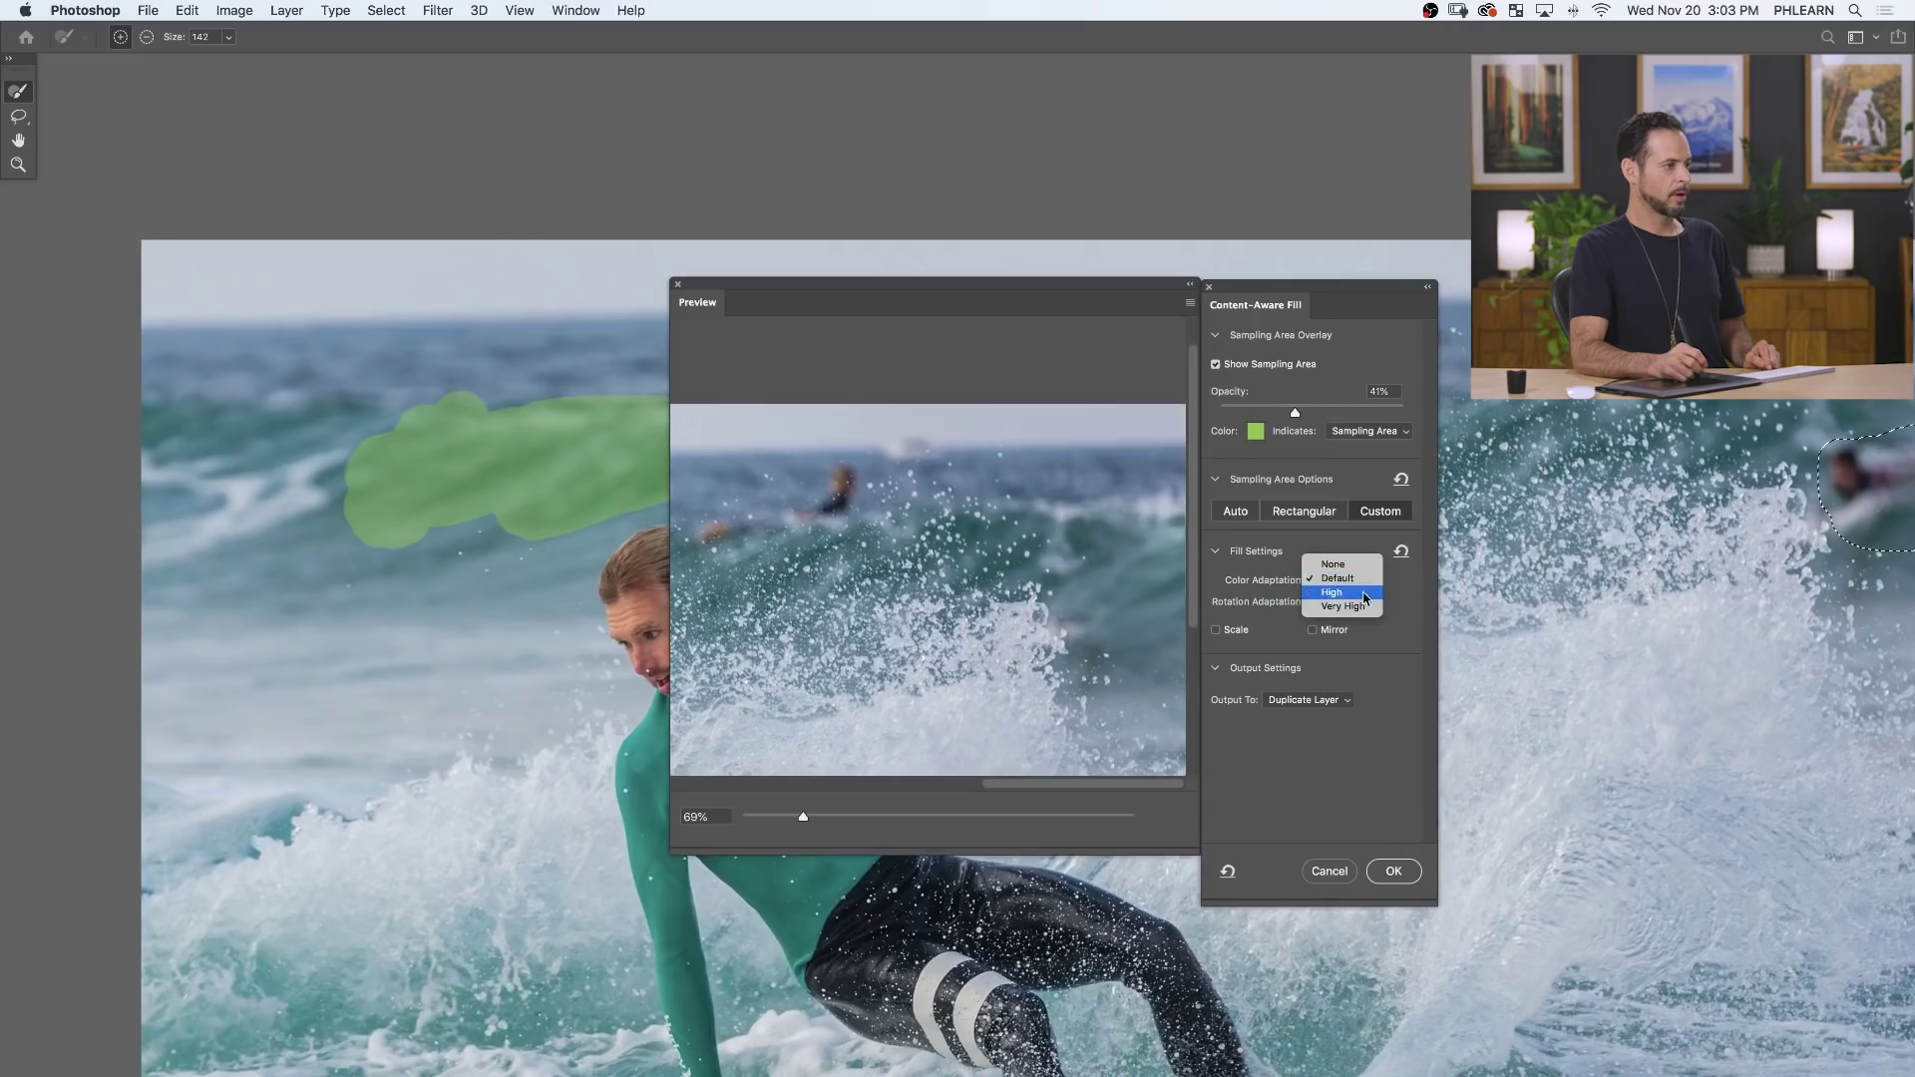
Try the Color Adaptation settings High, Very High, None and Default.
{"action": "left_click", "coordinate": [1354, 595]}
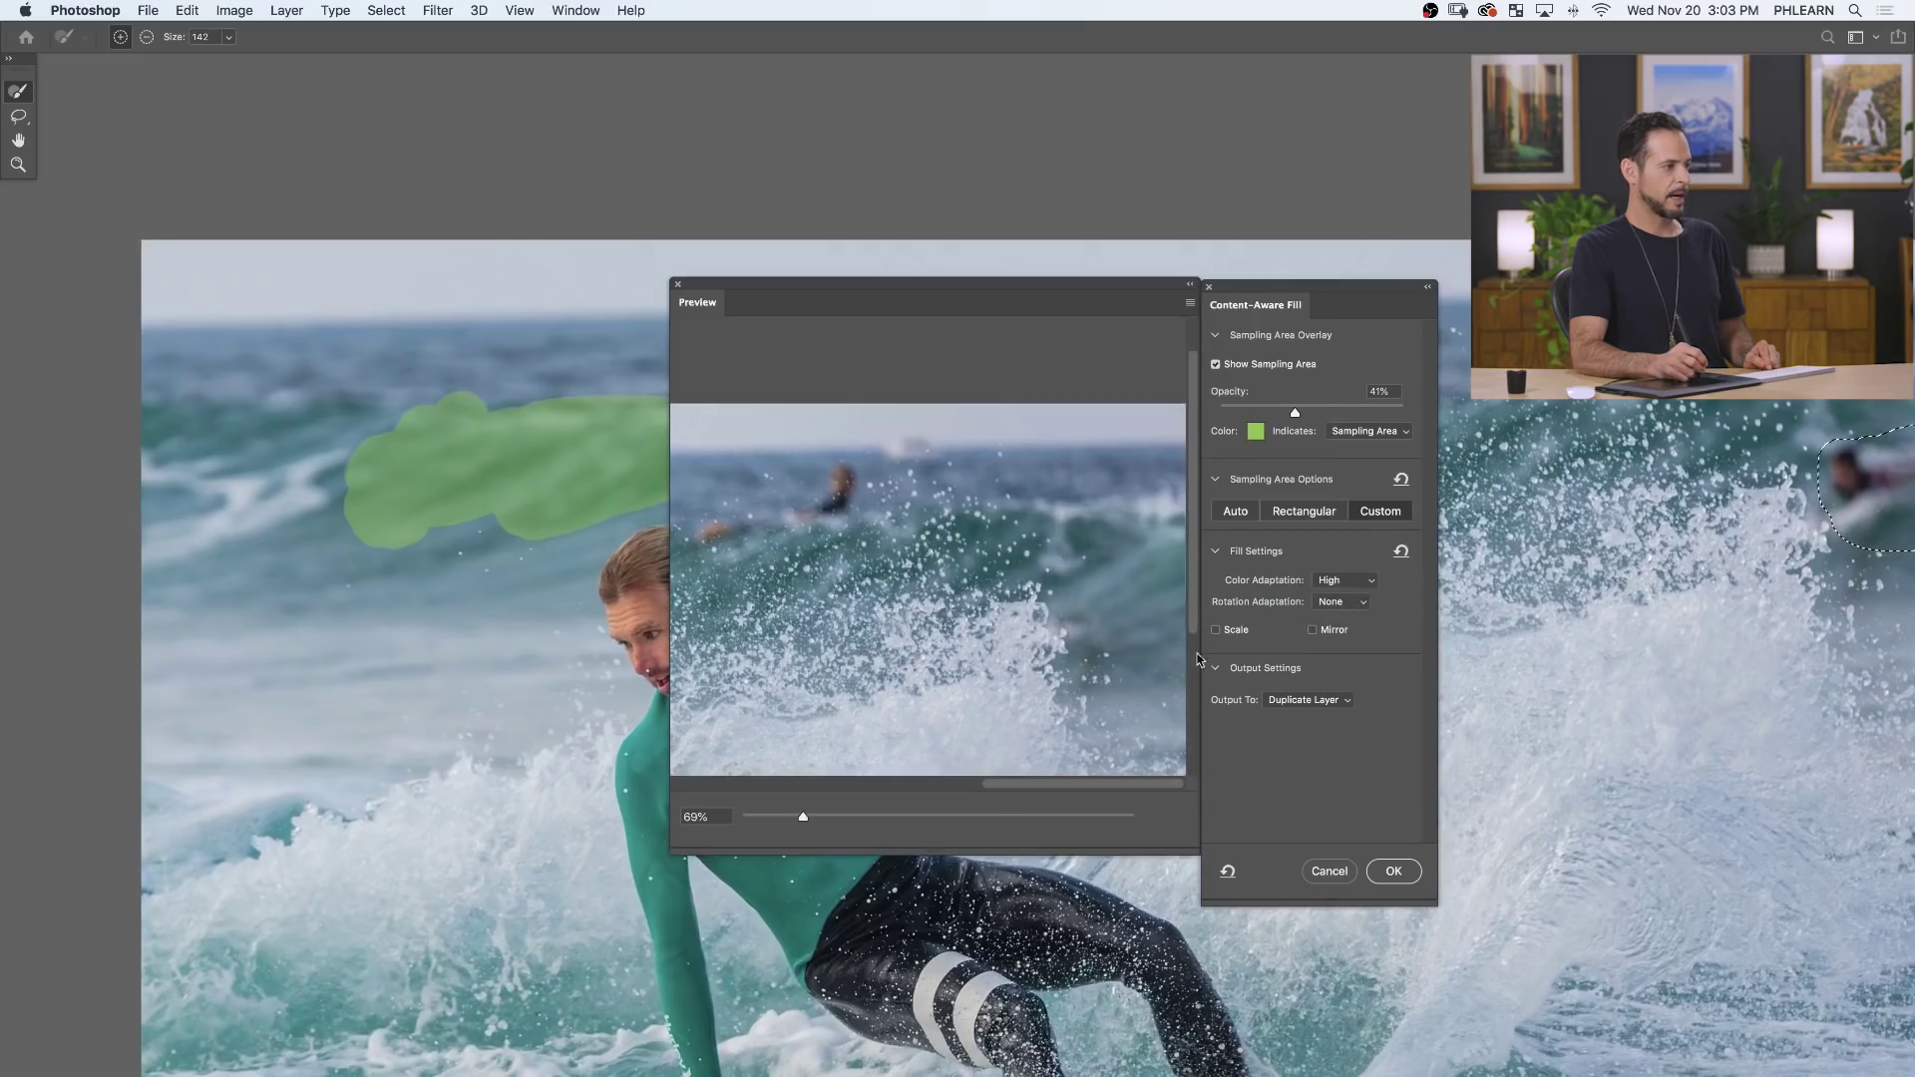
{"action": "left_click", "coordinate": [1335, 581]}
{"action": "left_click", "coordinate": [1343, 588]}
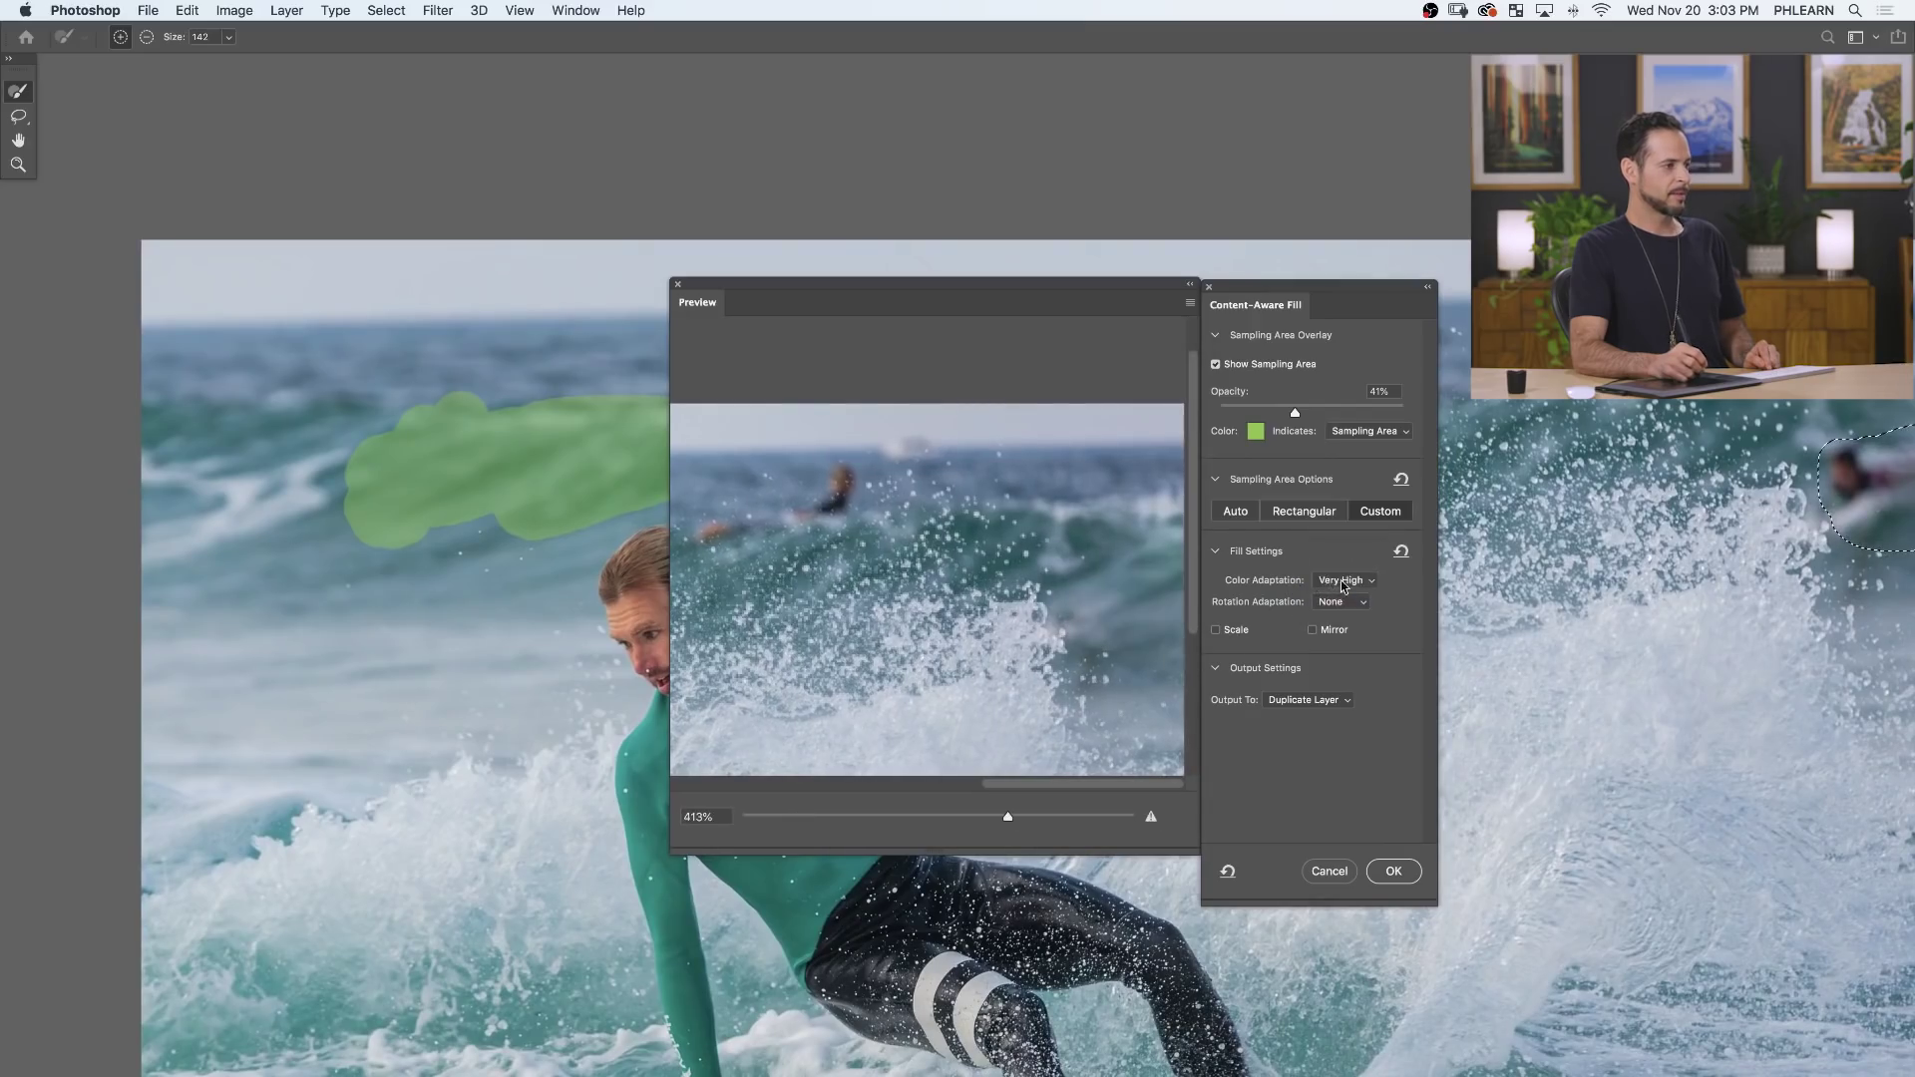
{"action": "left_click", "coordinate": [1337, 581]}
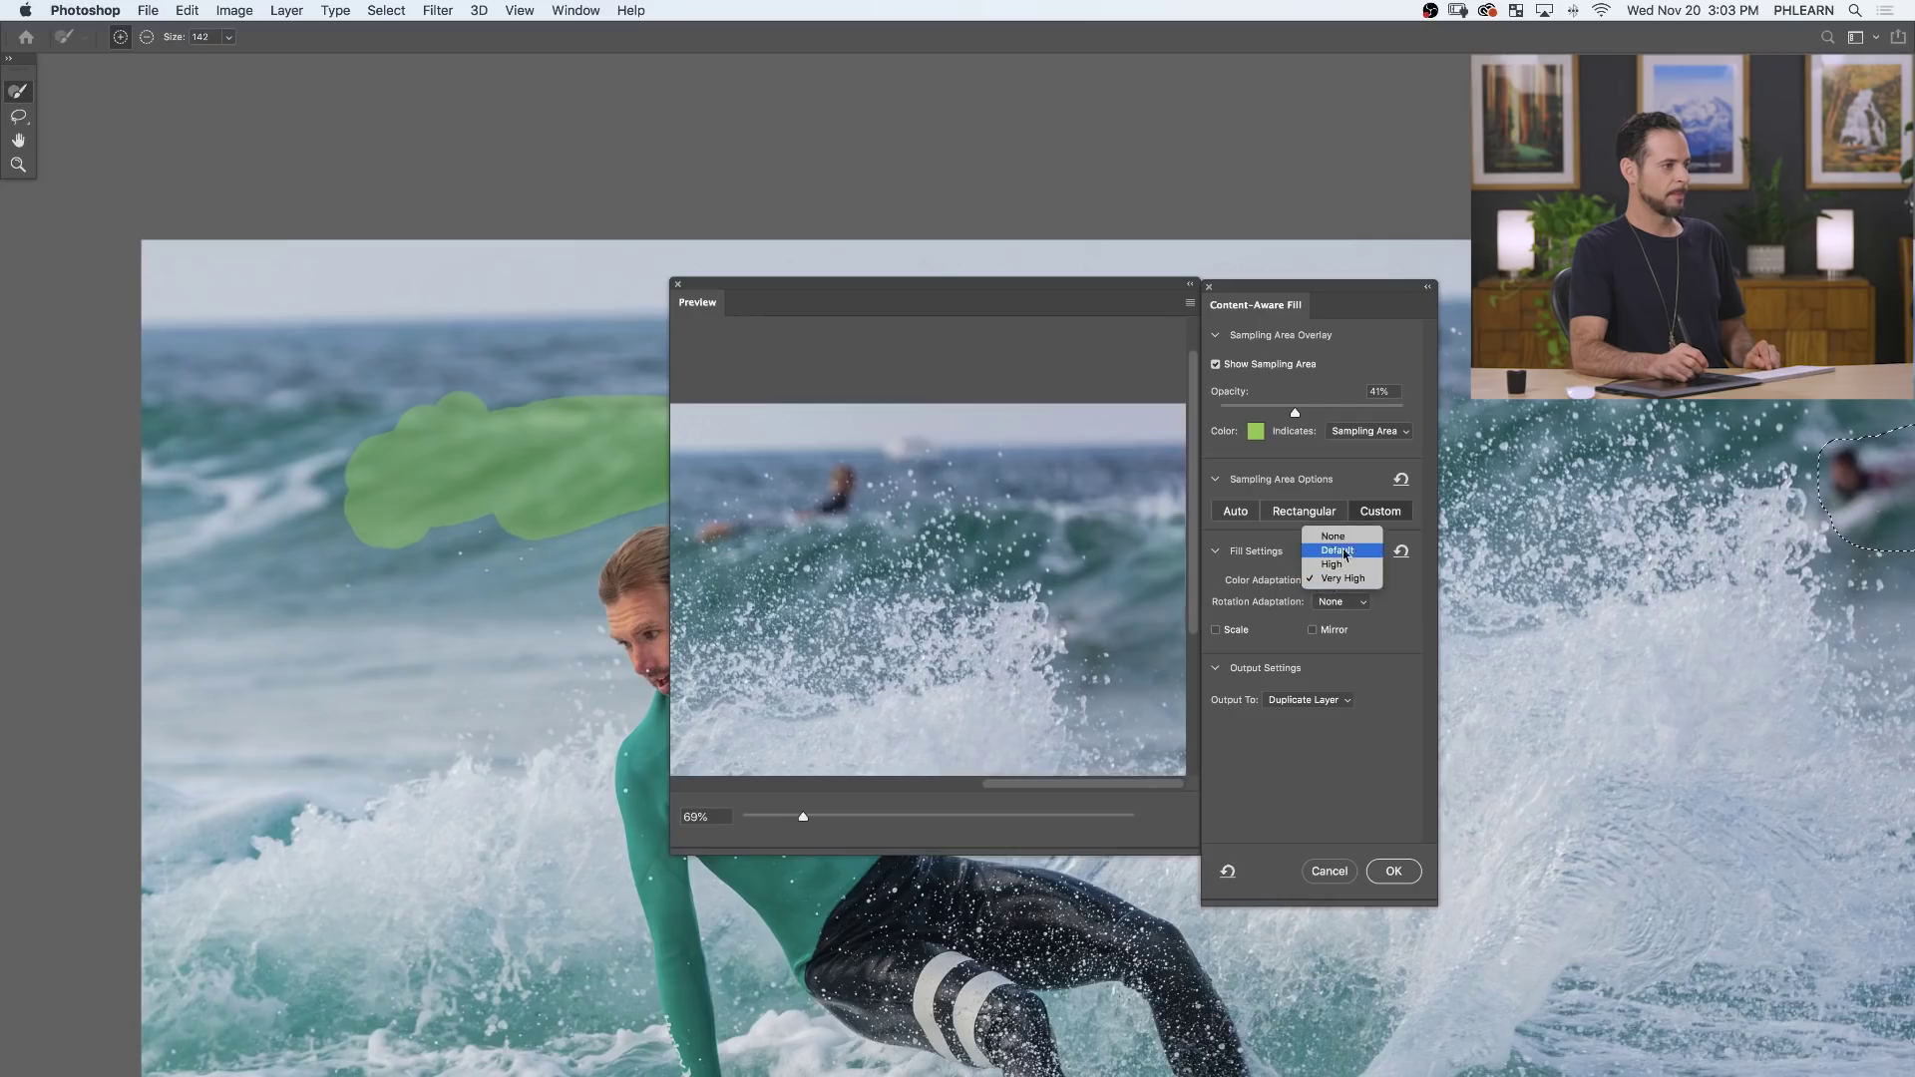
{"action": "left_click", "coordinate": [1331, 531]}
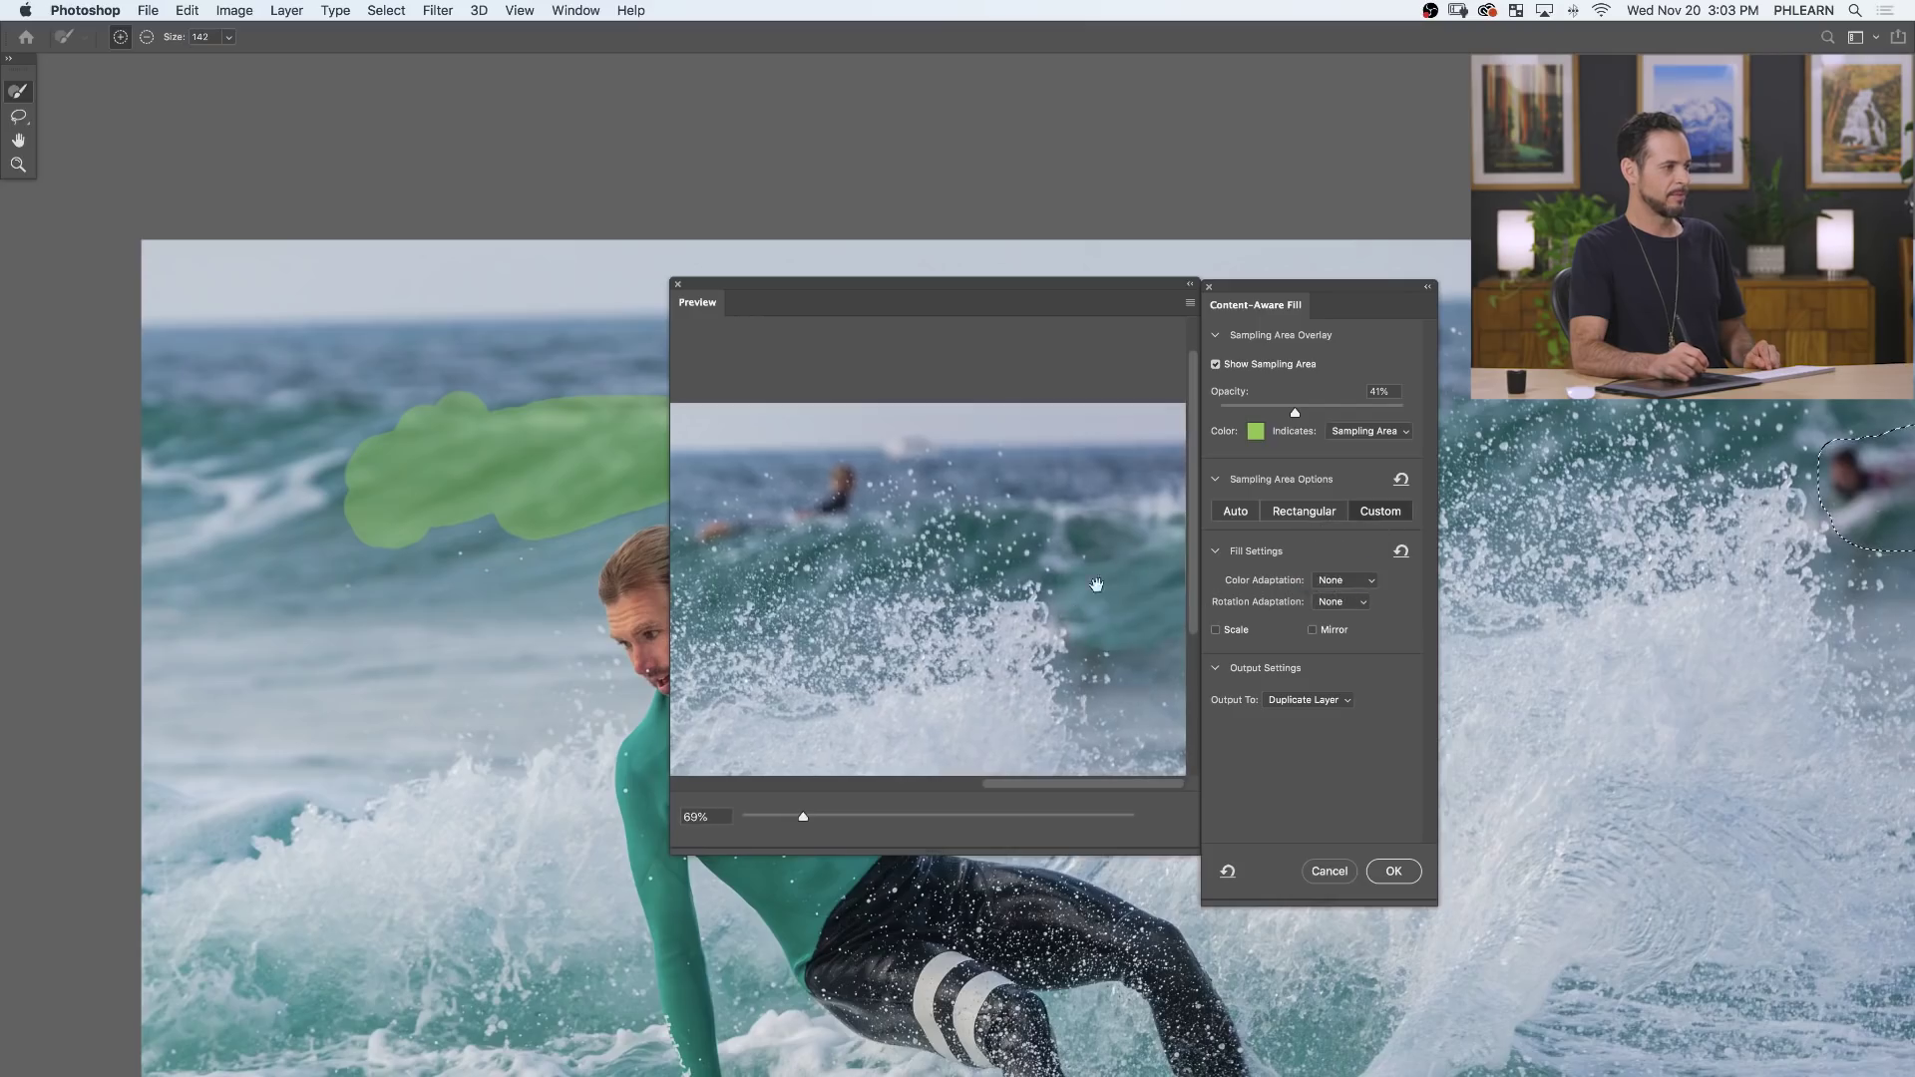
{"action": "left_click", "coordinate": [1341, 580]}
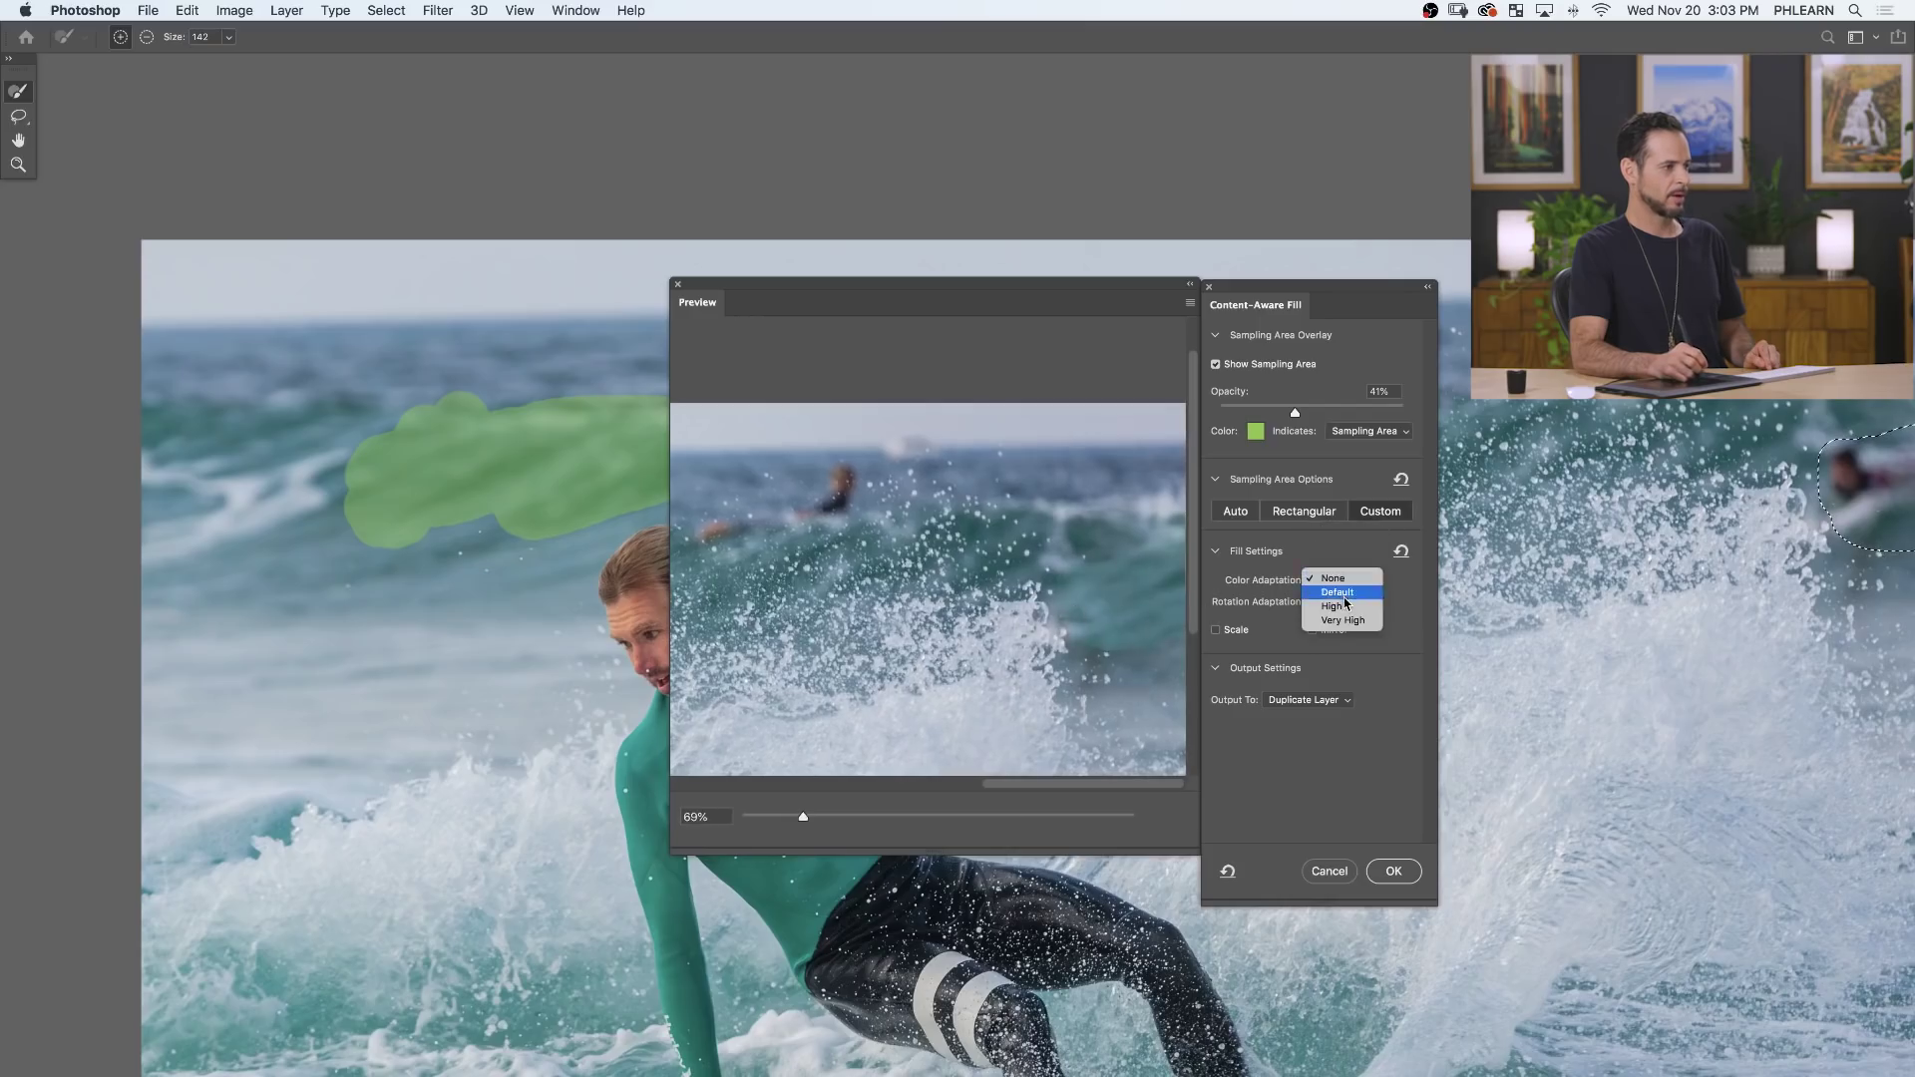
{"action": "left_click", "coordinate": [1346, 595]}
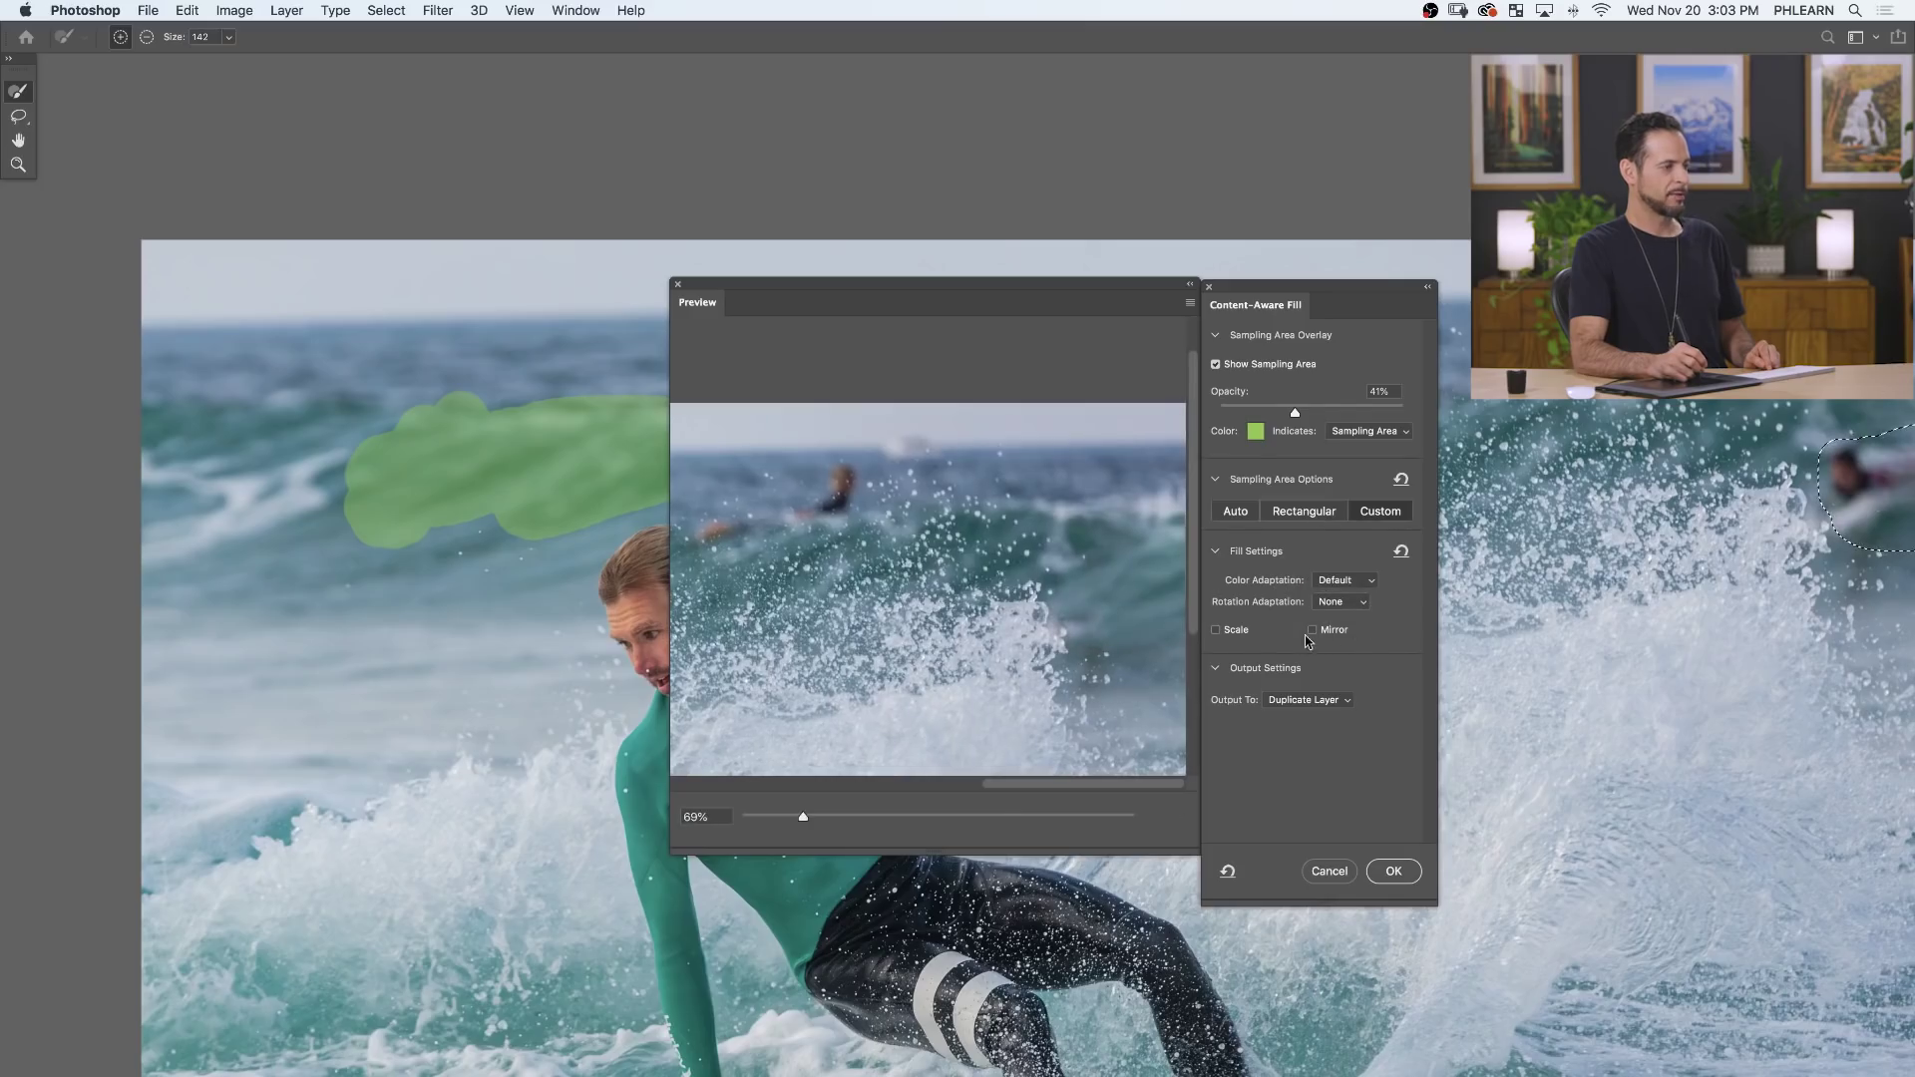
Turn off scaling, turn on mirroring, and try Low rotation before returning to None.
{"action": "left_click", "coordinate": [1235, 632]}
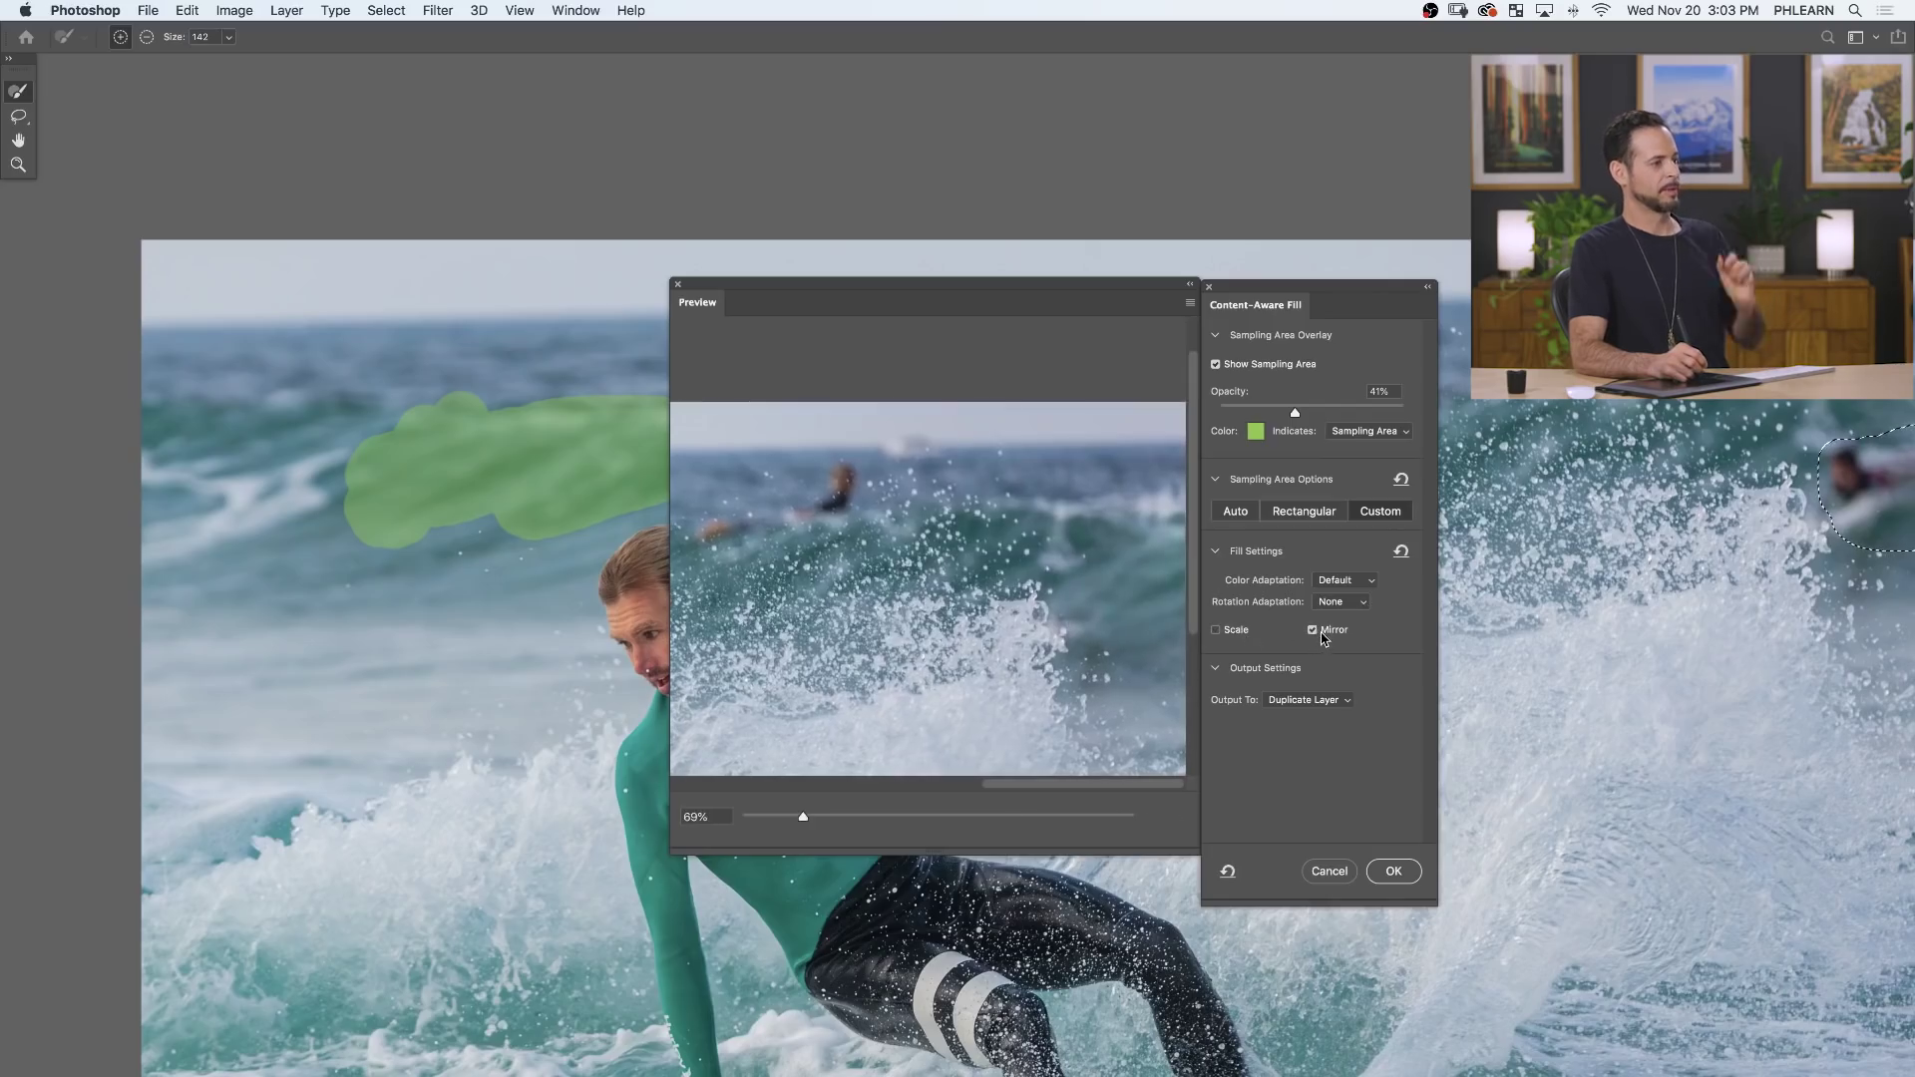
{"action": "left_click", "coordinate": [1314, 631]}
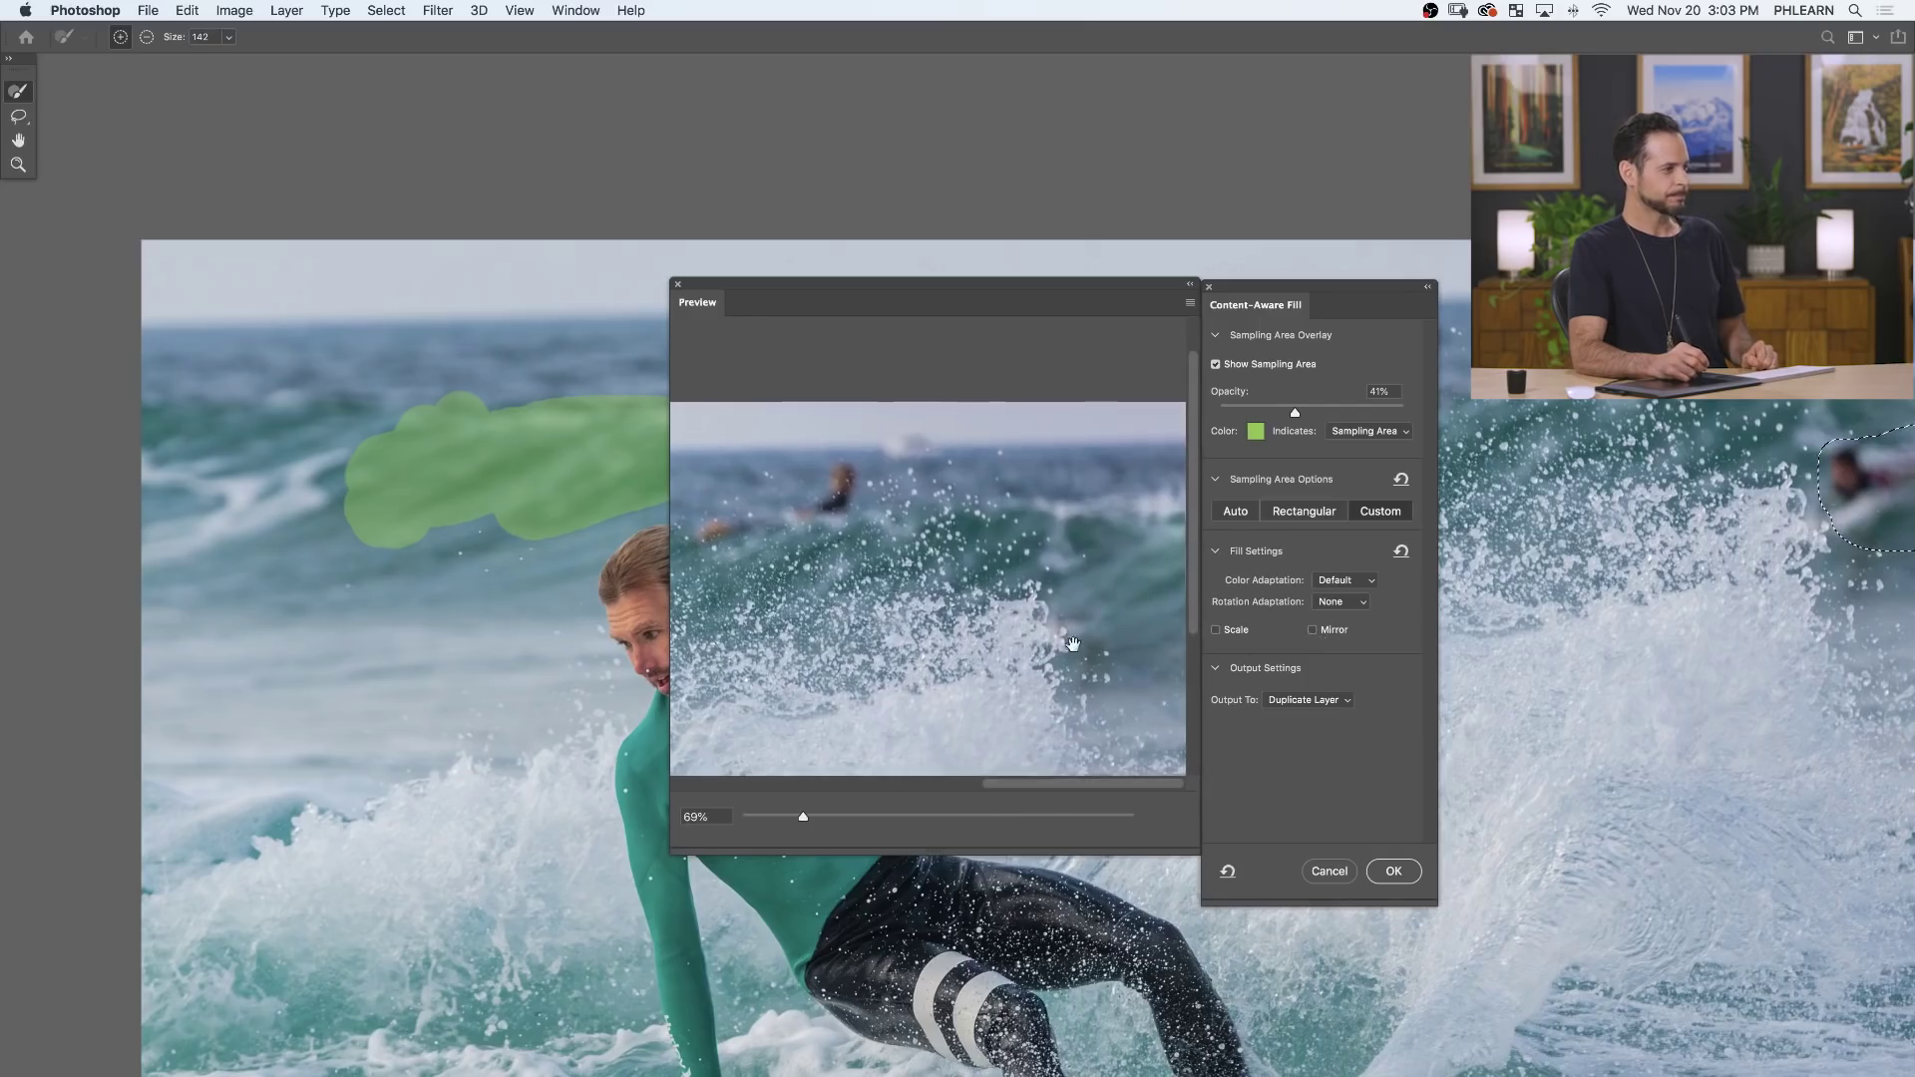
{"action": "left_click", "coordinate": [1331, 603]}
{"action": "left_click", "coordinate": [1348, 617]}
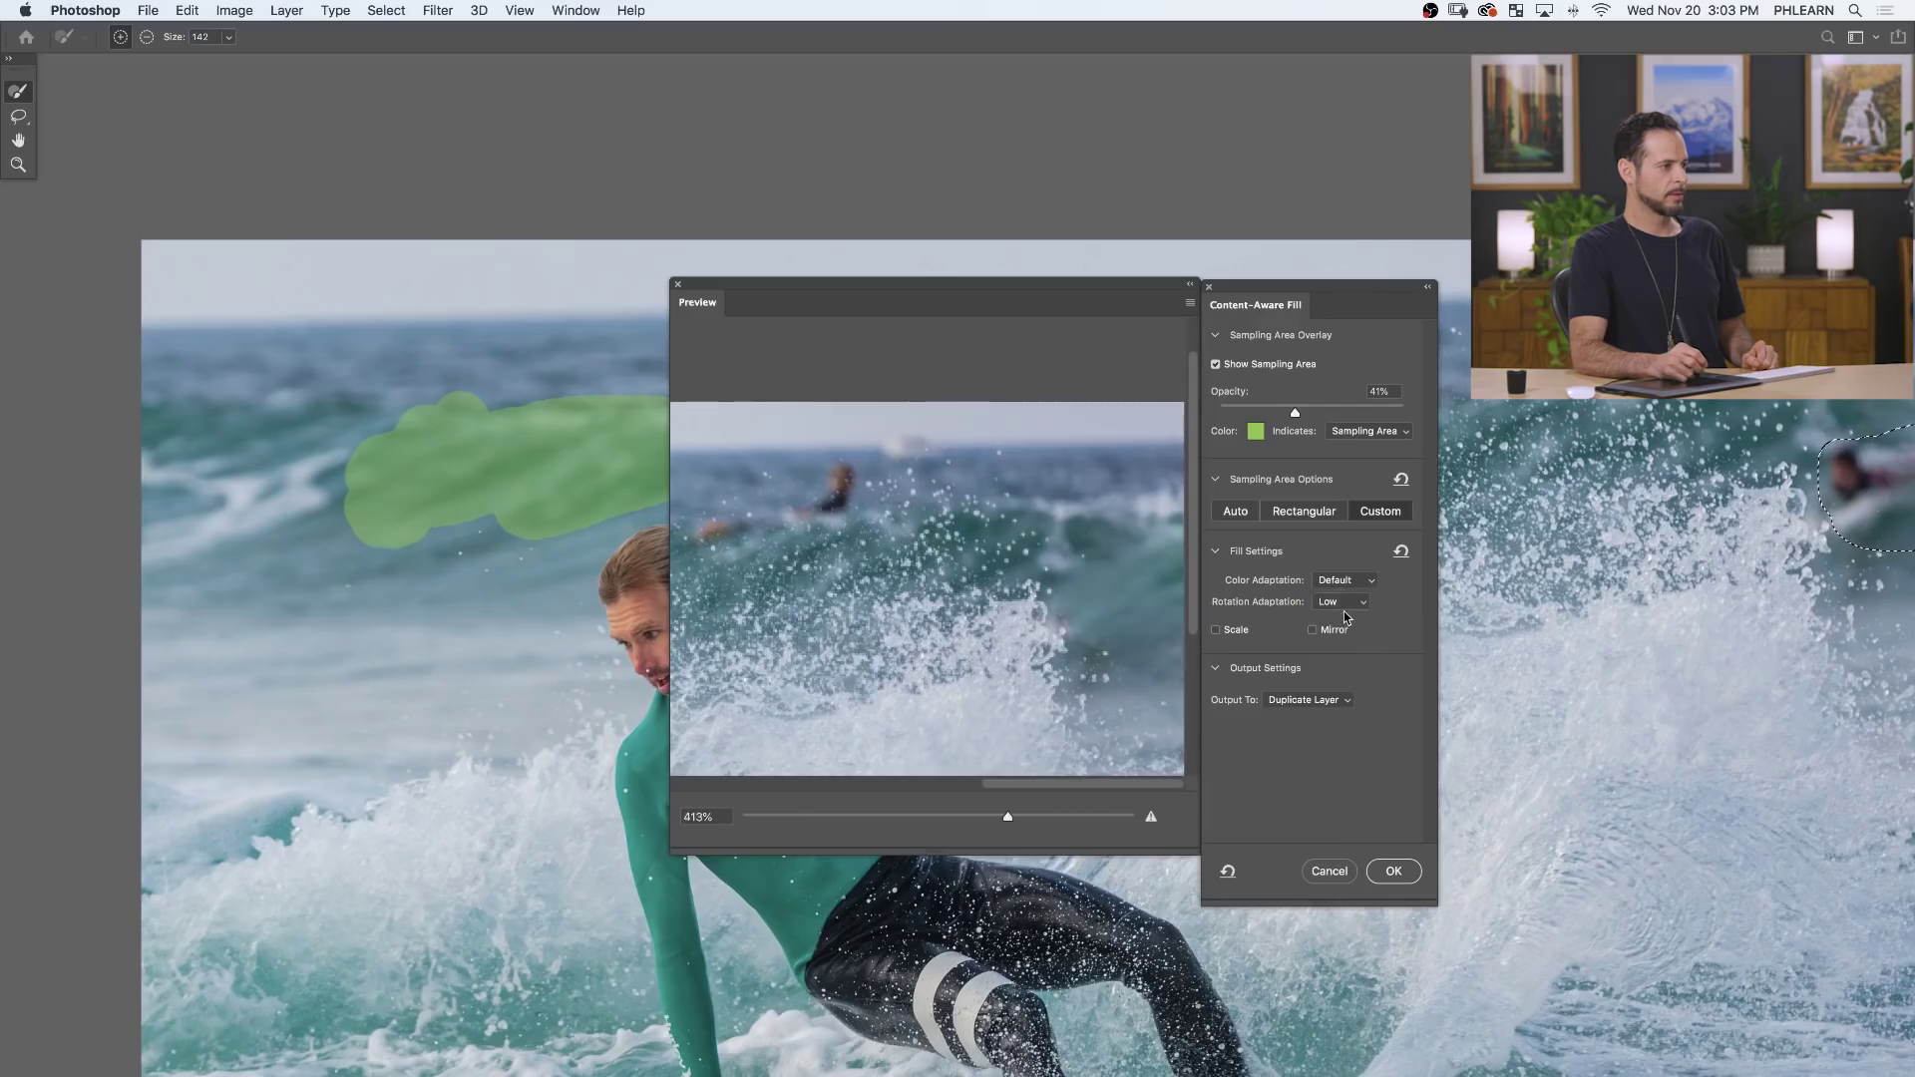
{"action": "left_click", "coordinate": [1341, 601]}
{"action": "left_click", "coordinate": [1341, 602]}
Set Color Adaptation to High and output to Current Layer, then apply the fill.
{"action": "left_click", "coordinate": [1342, 580]}
{"action": "left_click", "coordinate": [1344, 593]}
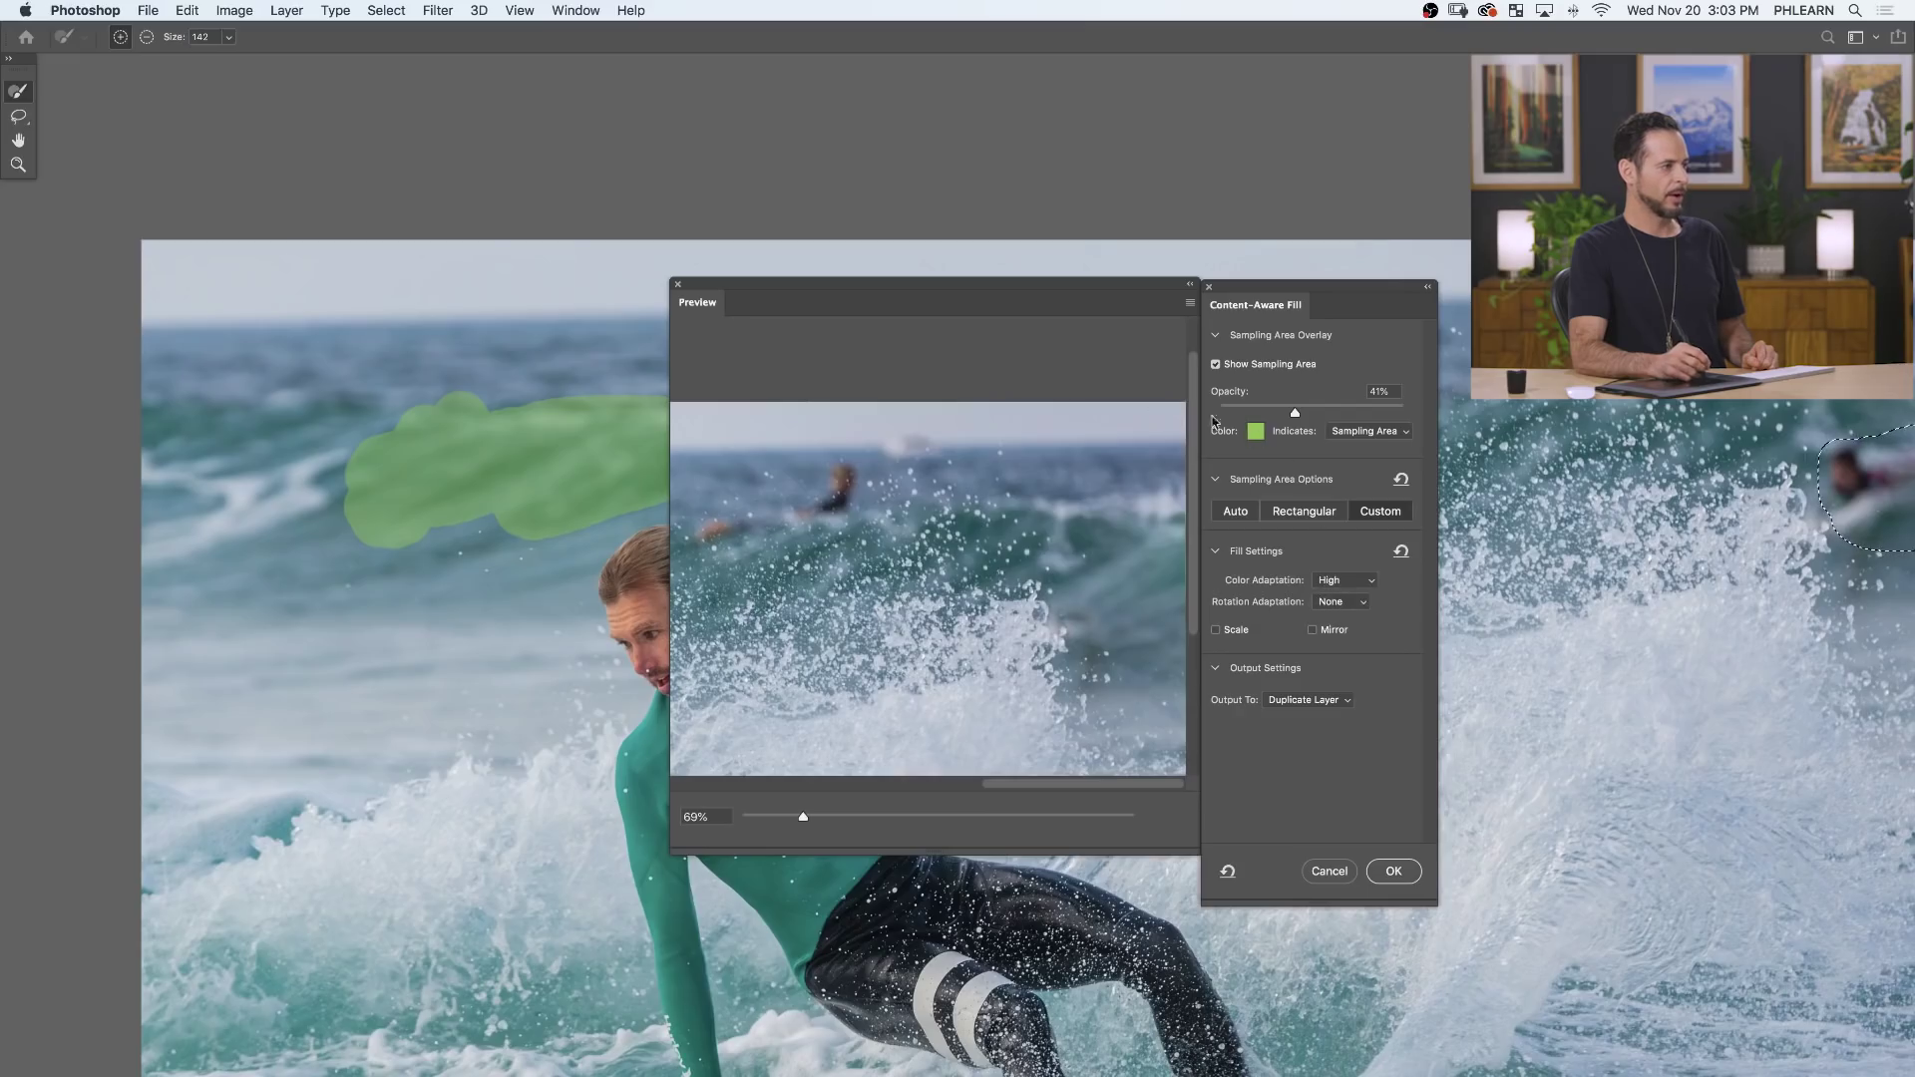
{"action": "left_click", "coordinate": [1326, 706]}
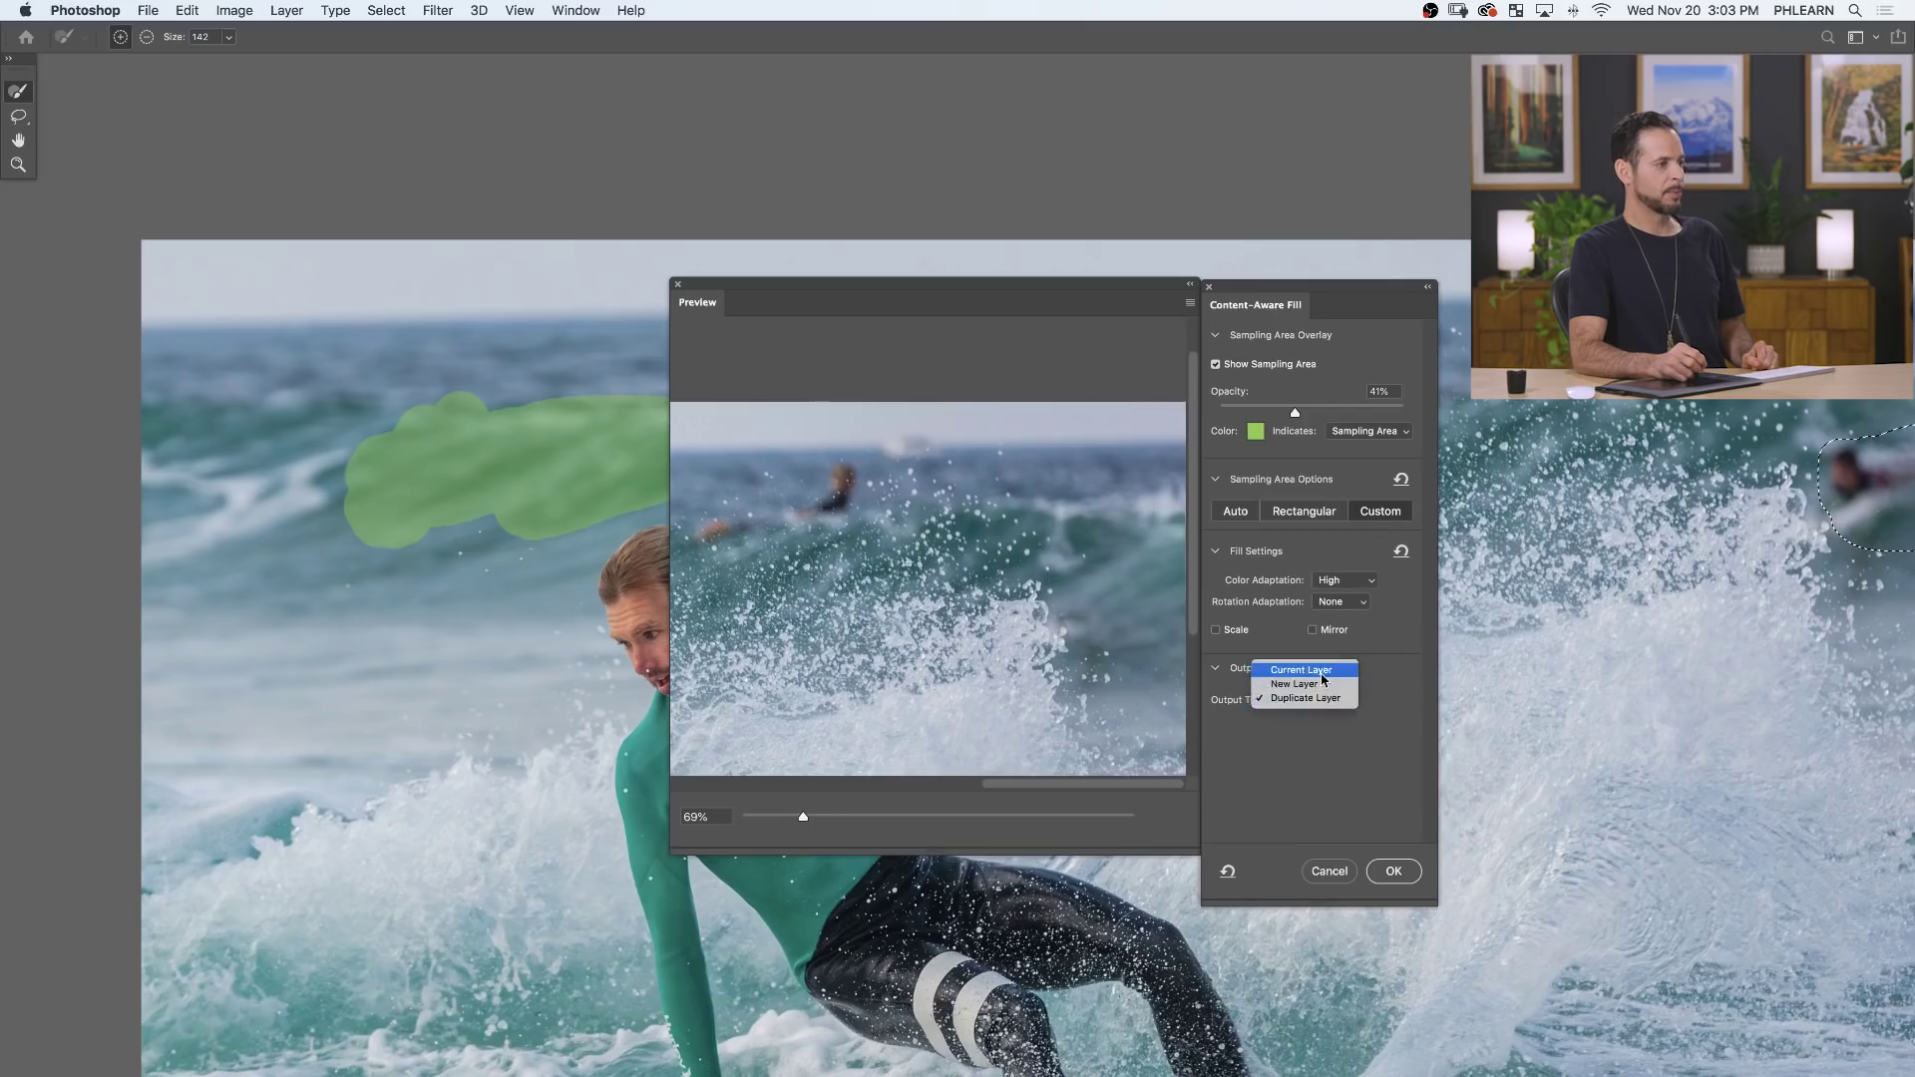
{"action": "left_click", "coordinate": [1301, 669]}
{"action": "left_click", "coordinate": [1392, 871]}
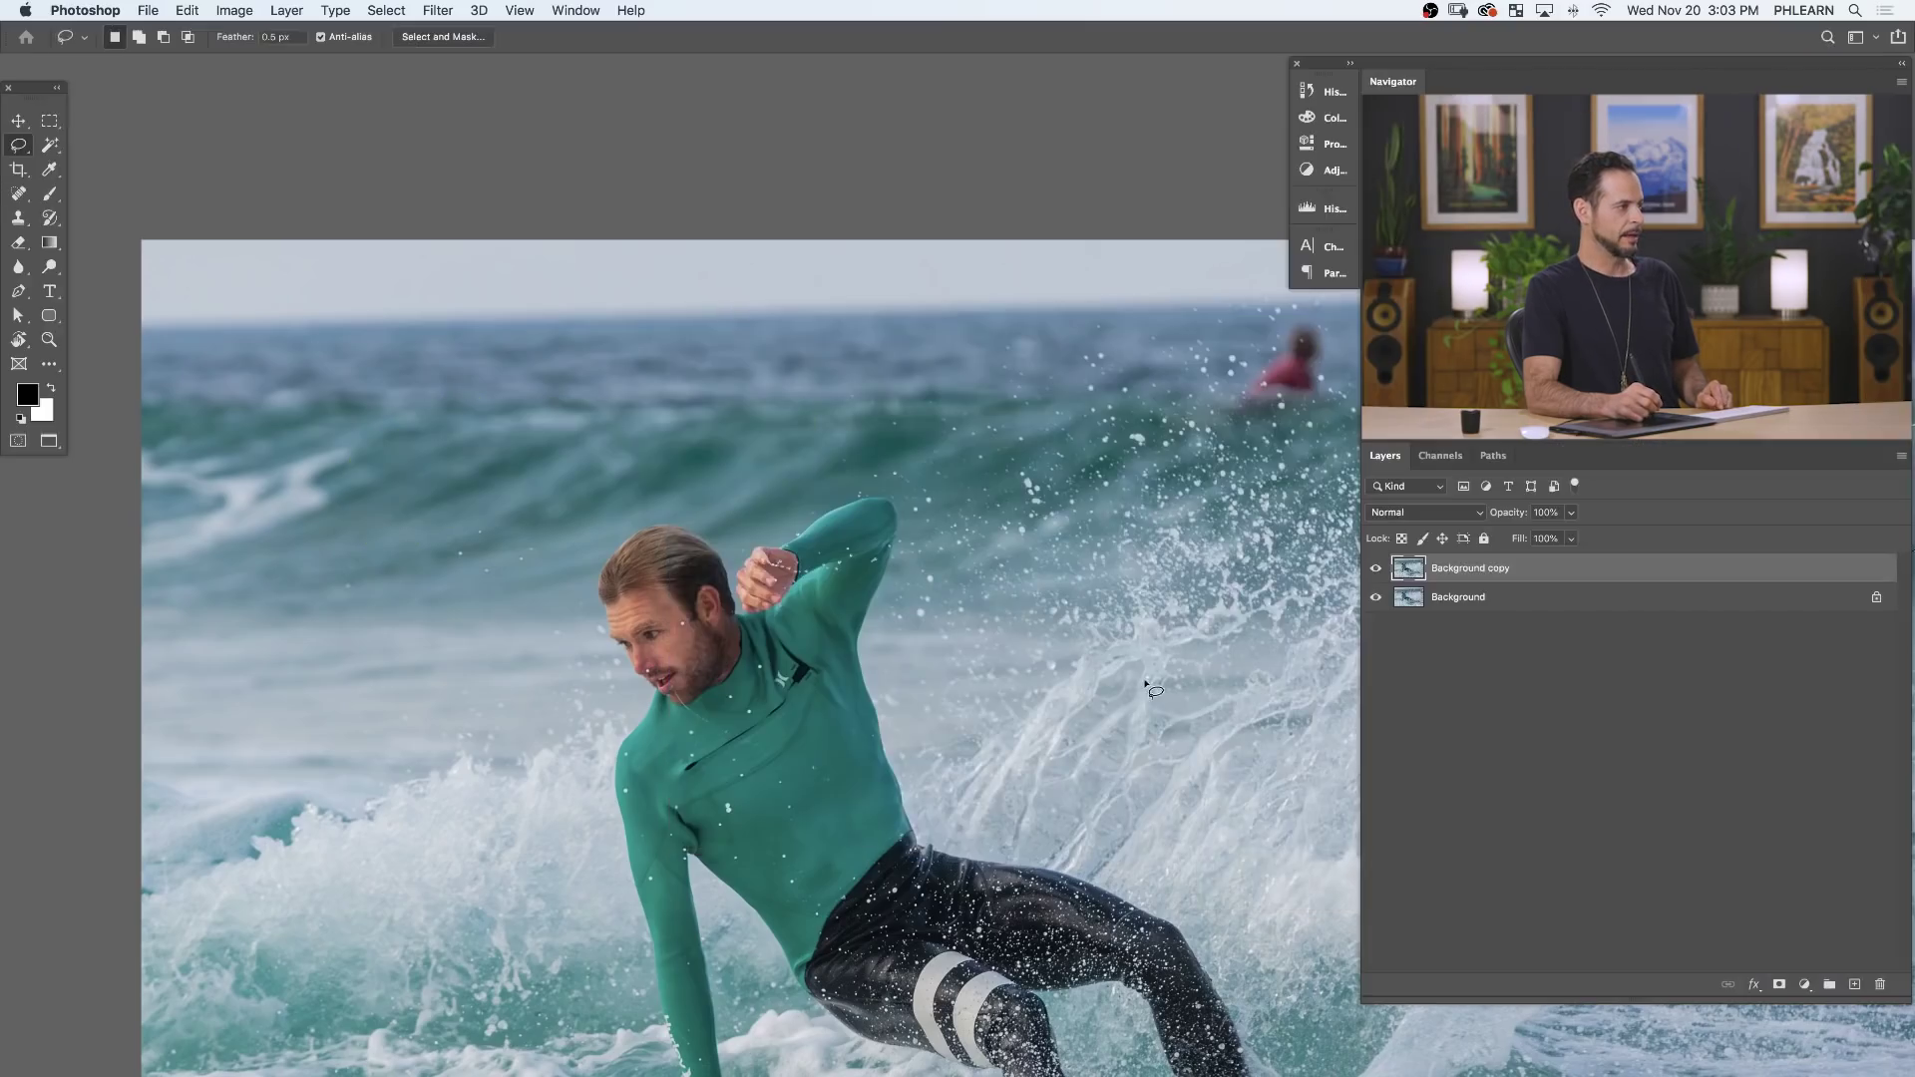
Lasso a patch of spray on the wave's right side.
{"action": "scroll", "coordinate": [598, 654], "scroll_direction": "up", "scroll_amount": 3}
{"action": "left_click_drag", "start_coordinate": [599, 655], "coordinate": [538, 679]}
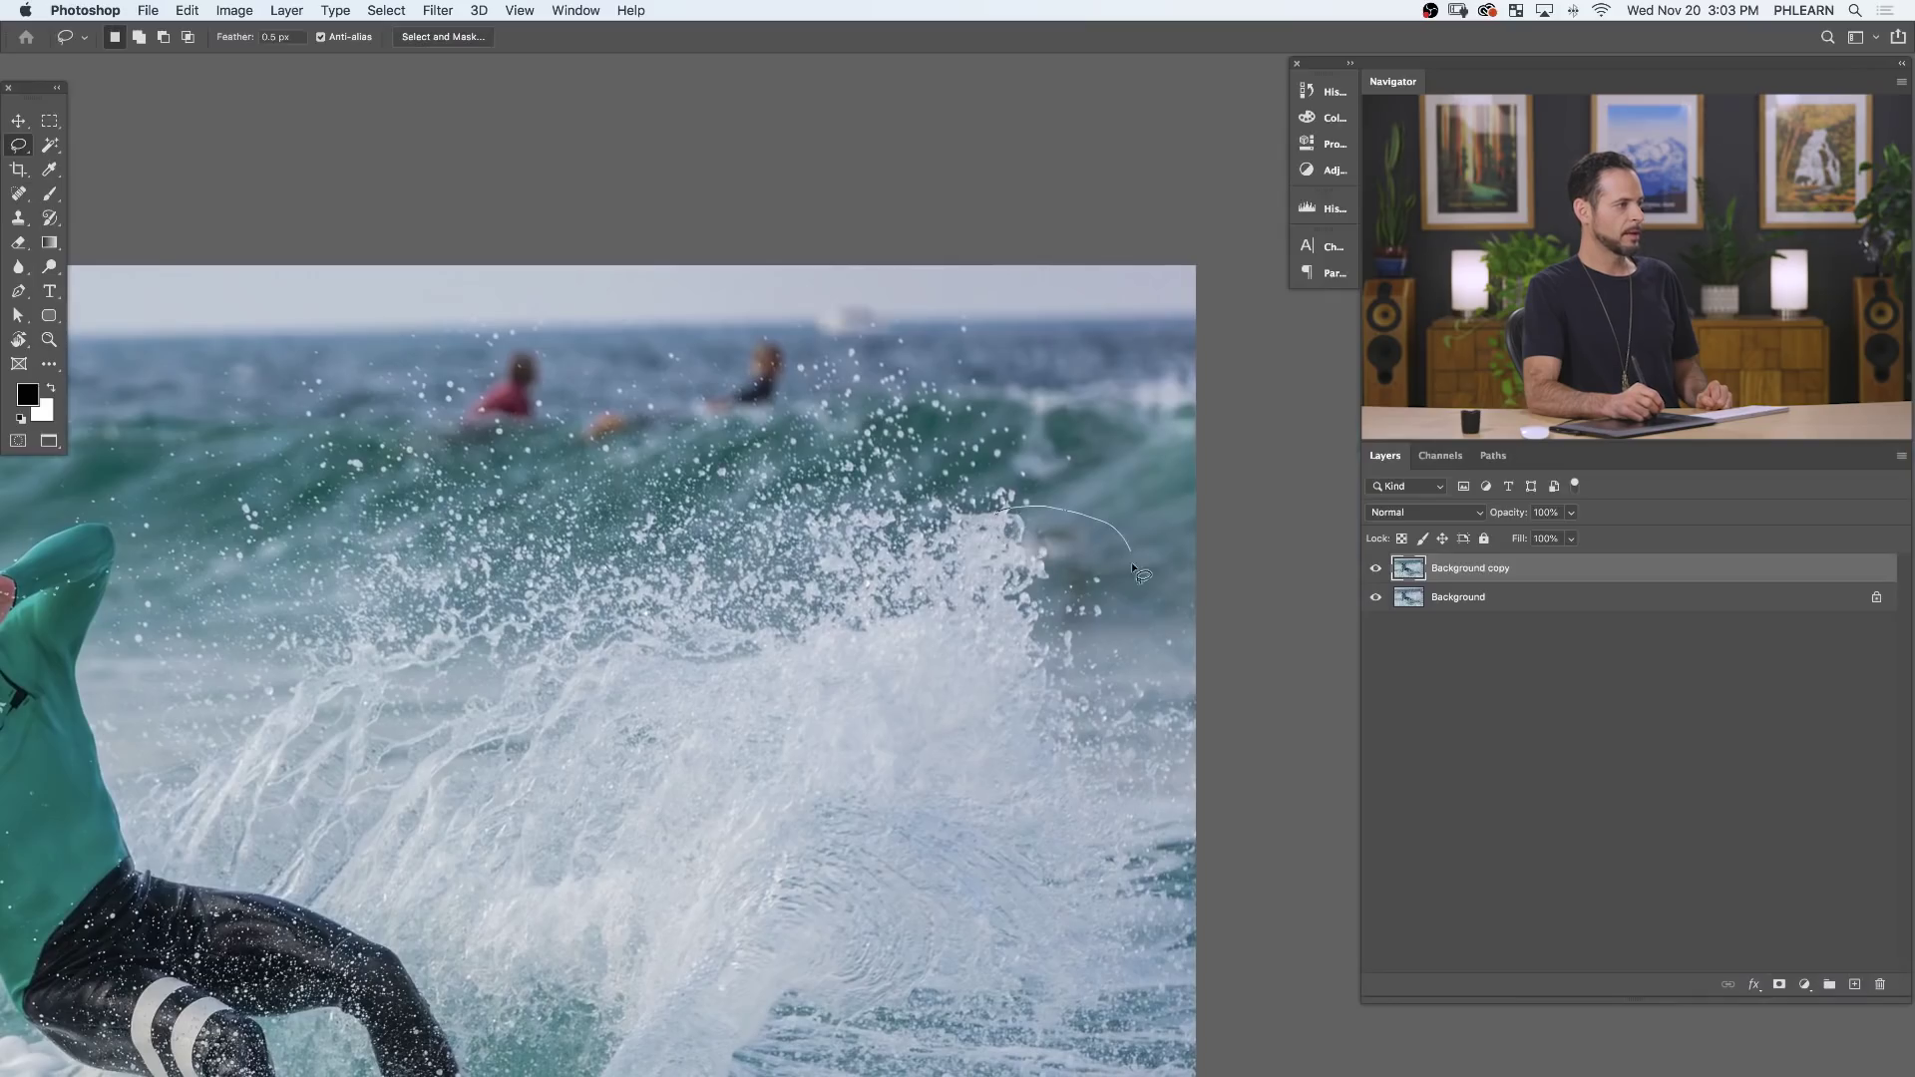
{"action": "left_click_drag", "start_coordinate": [1014, 655], "coordinate": [999, 510]}
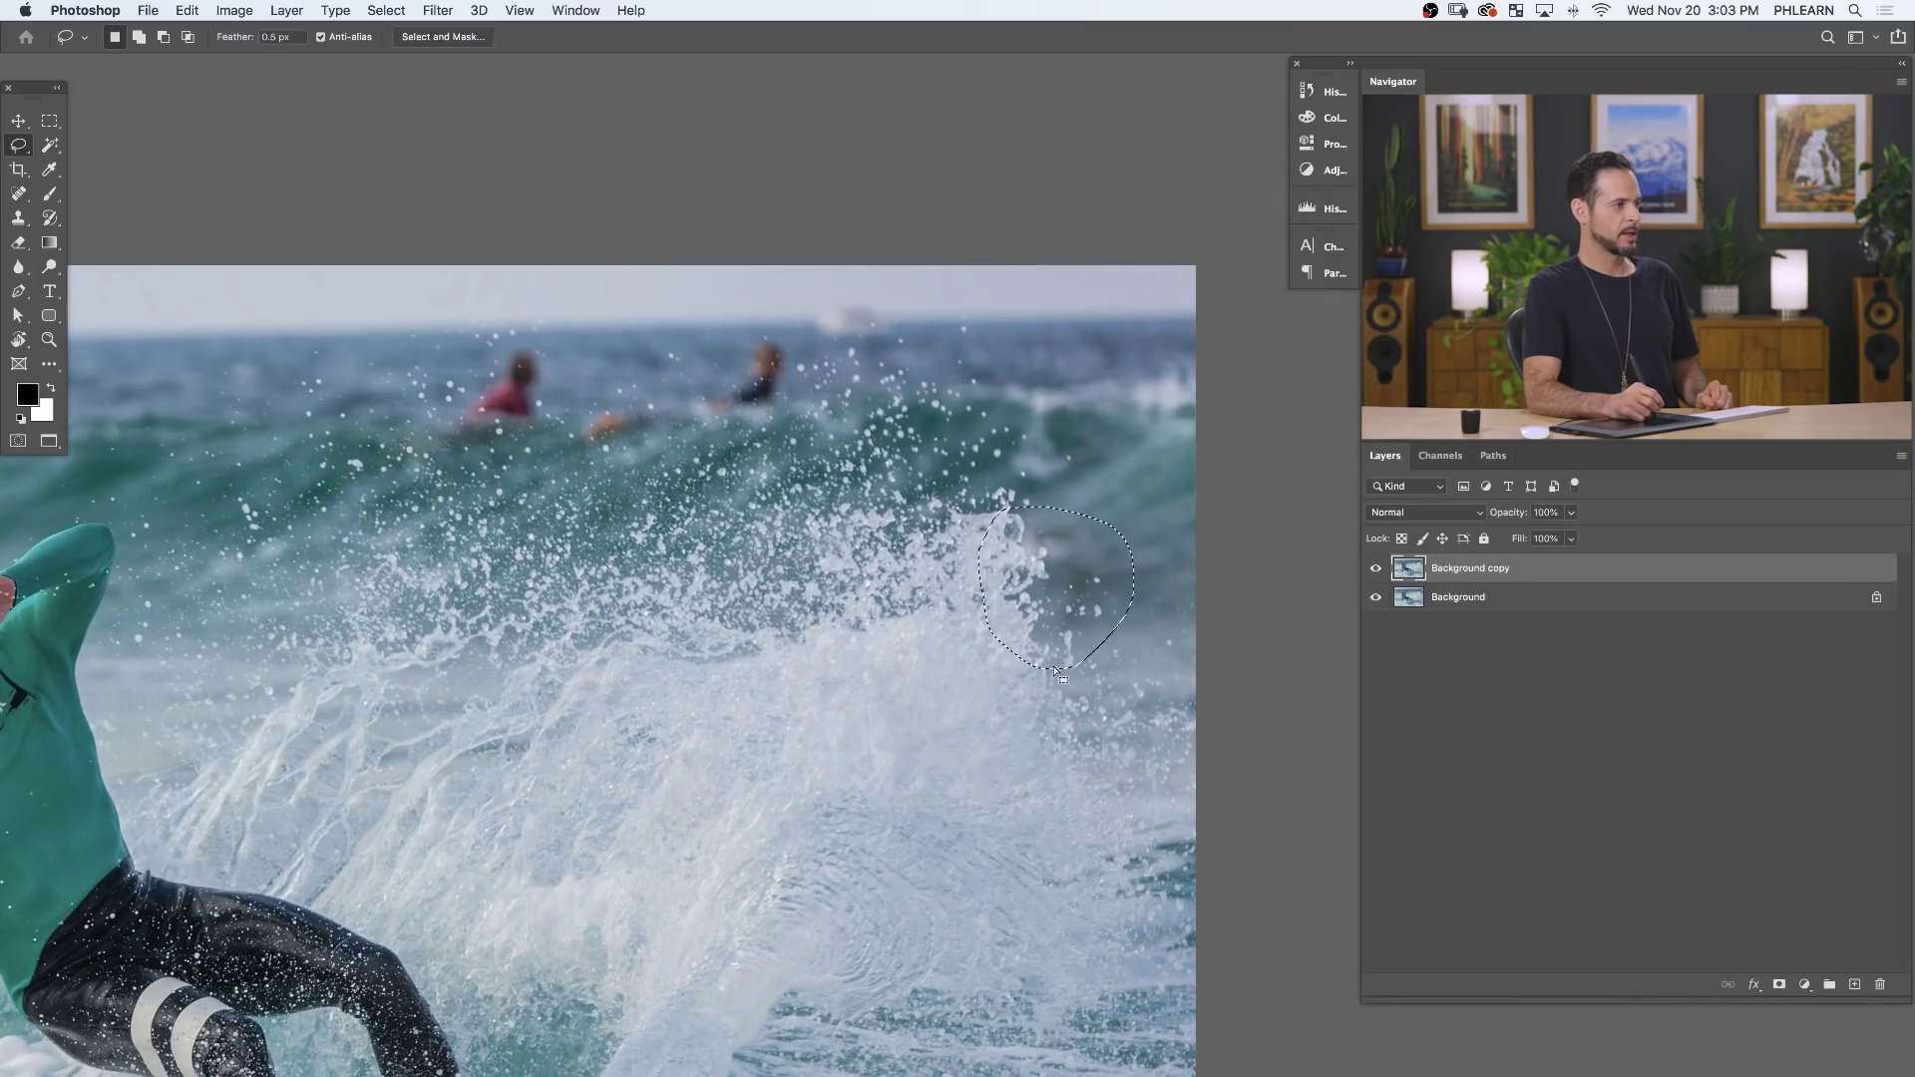
Start Content-Aware Fill with Auto sampling, zoom in, then switch to a custom sampling area.
{"action": "left_click", "coordinate": [186, 10]}
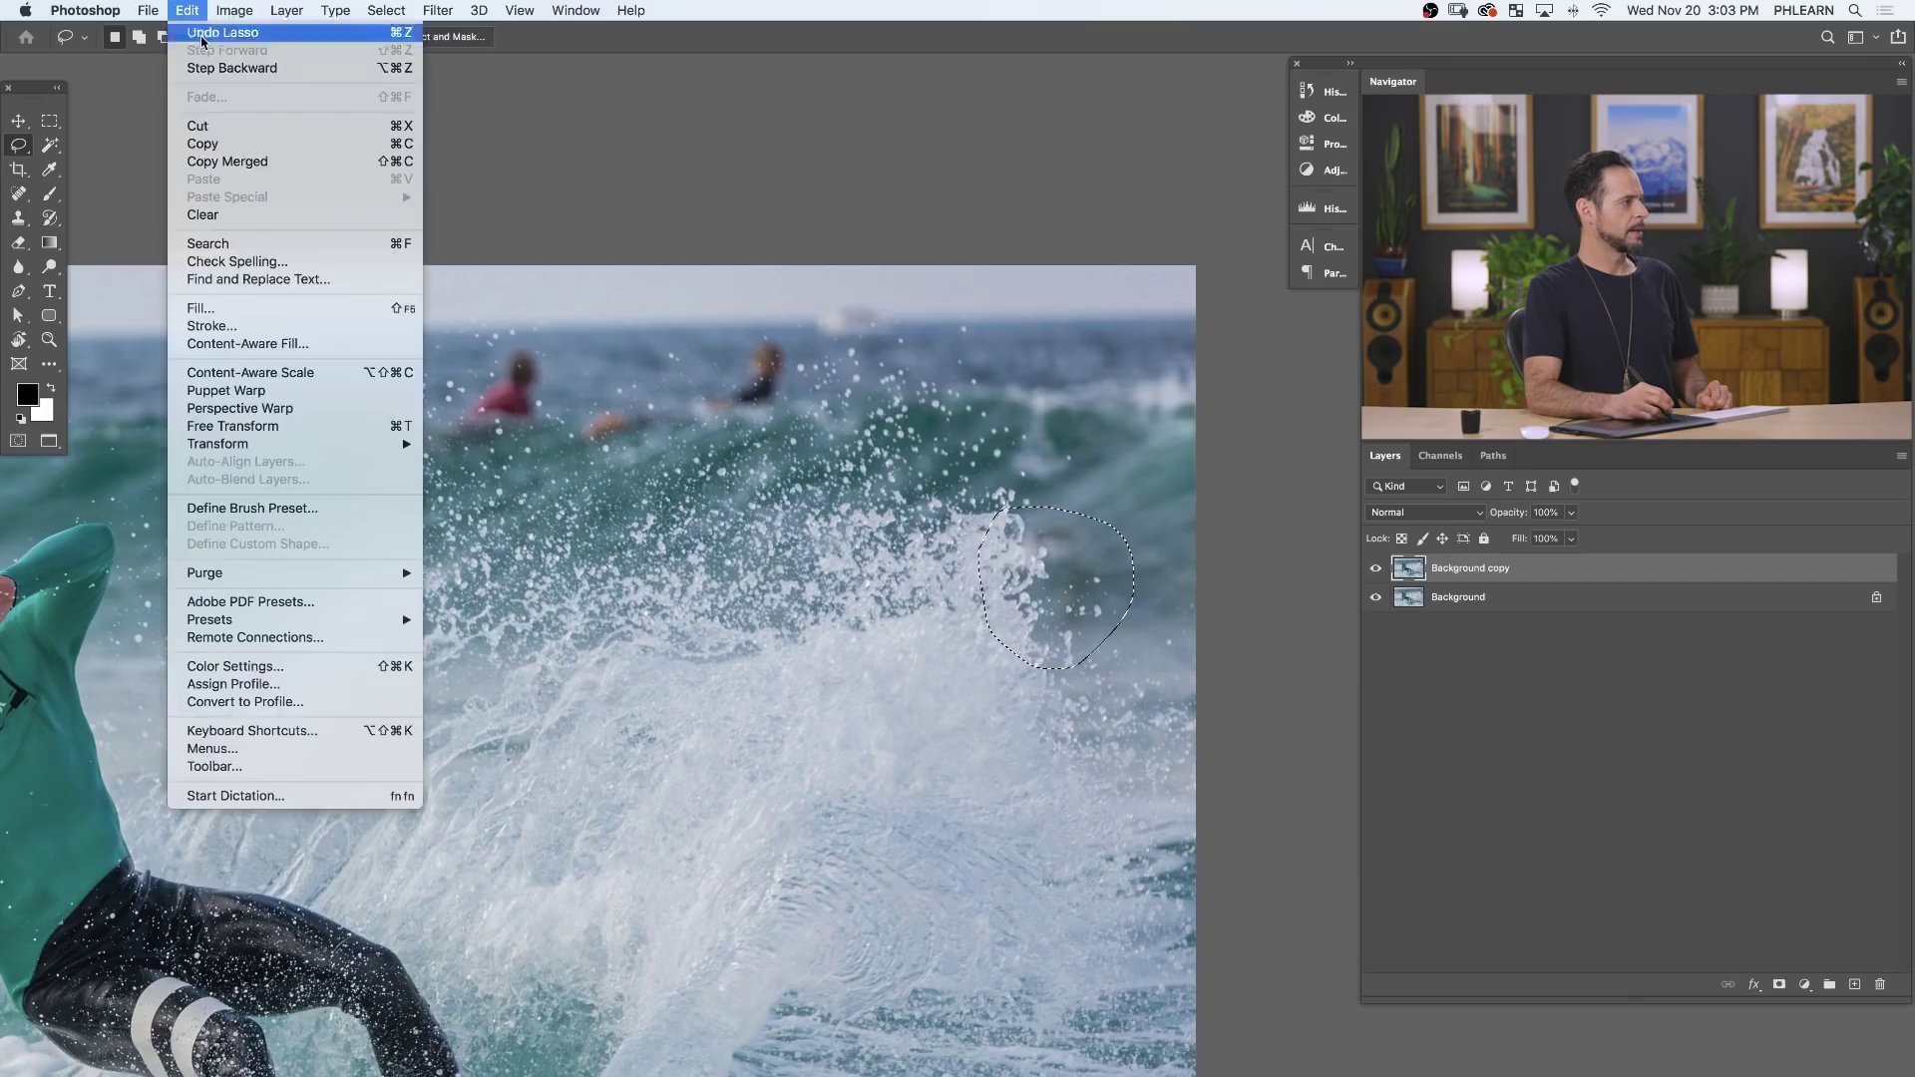
{"action": "left_click", "coordinate": [257, 343]}
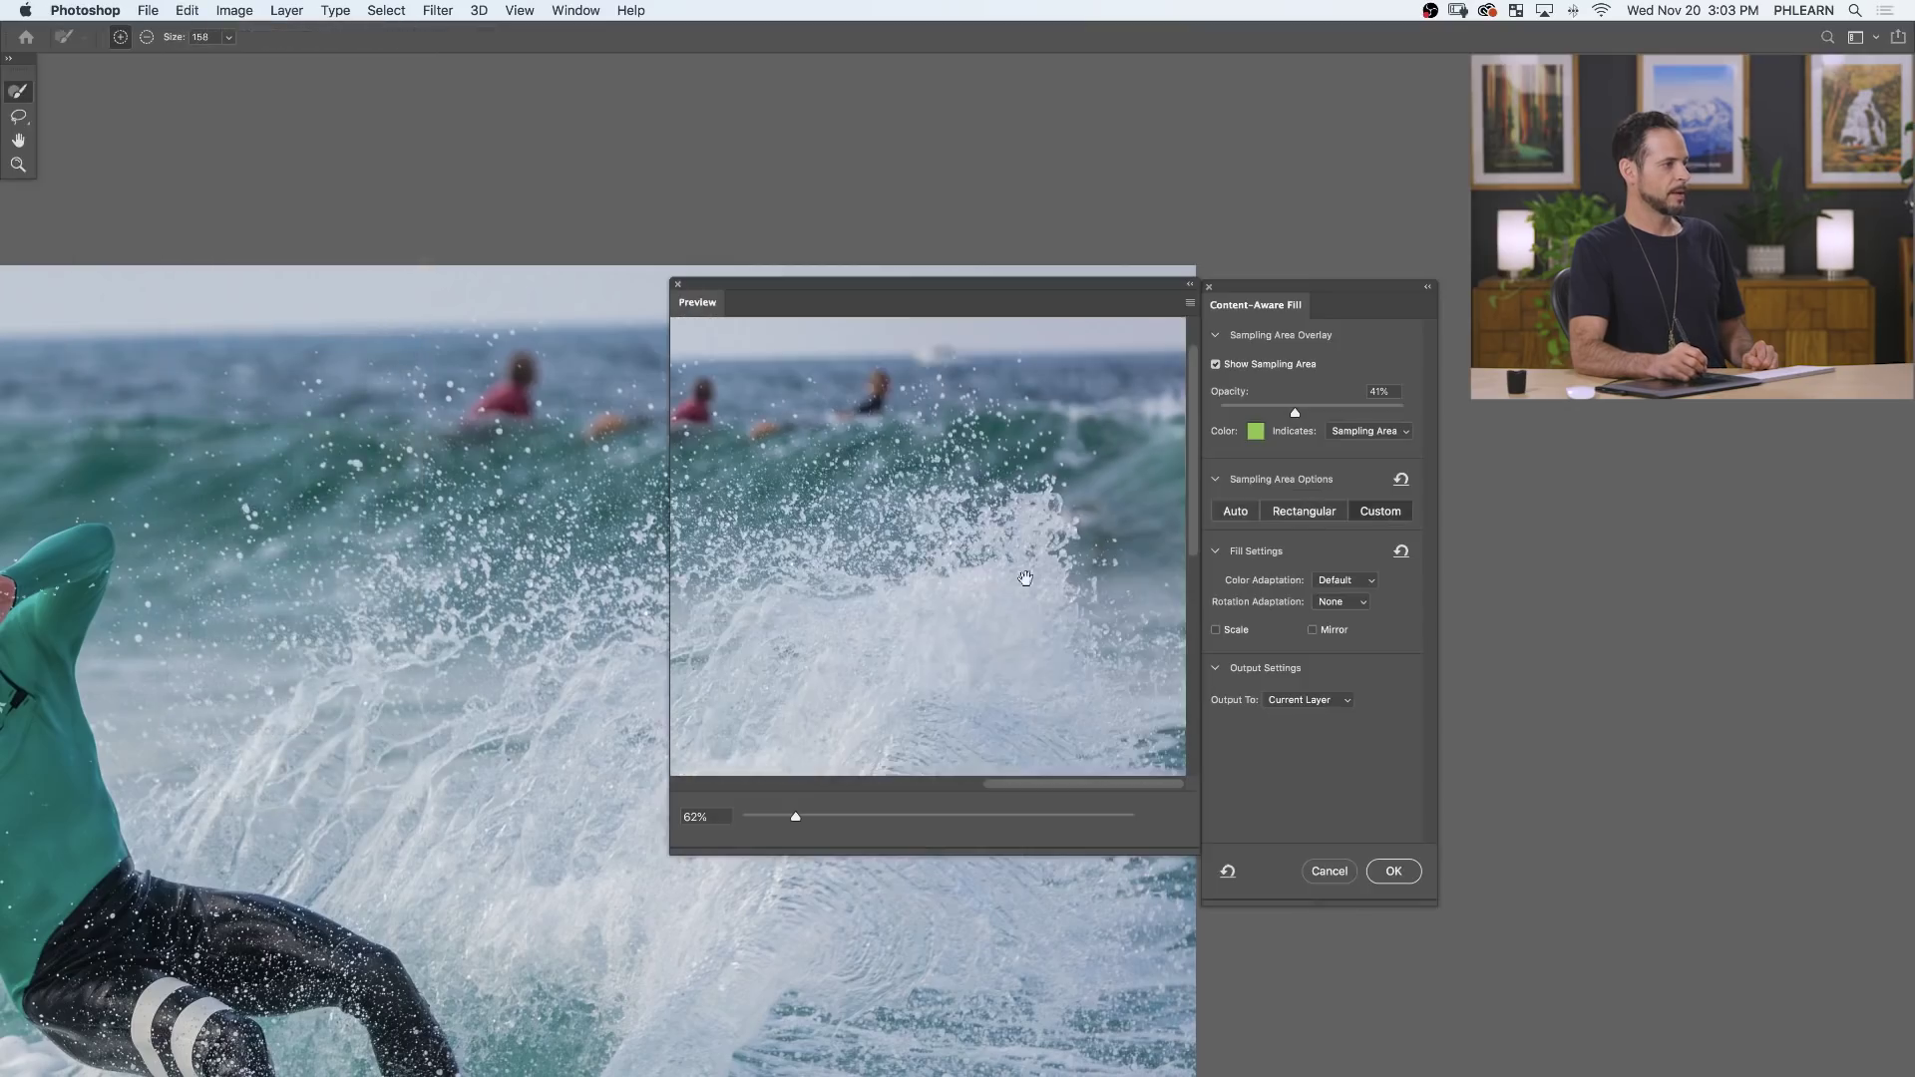
{"action": "left_click", "coordinate": [1236, 512]}
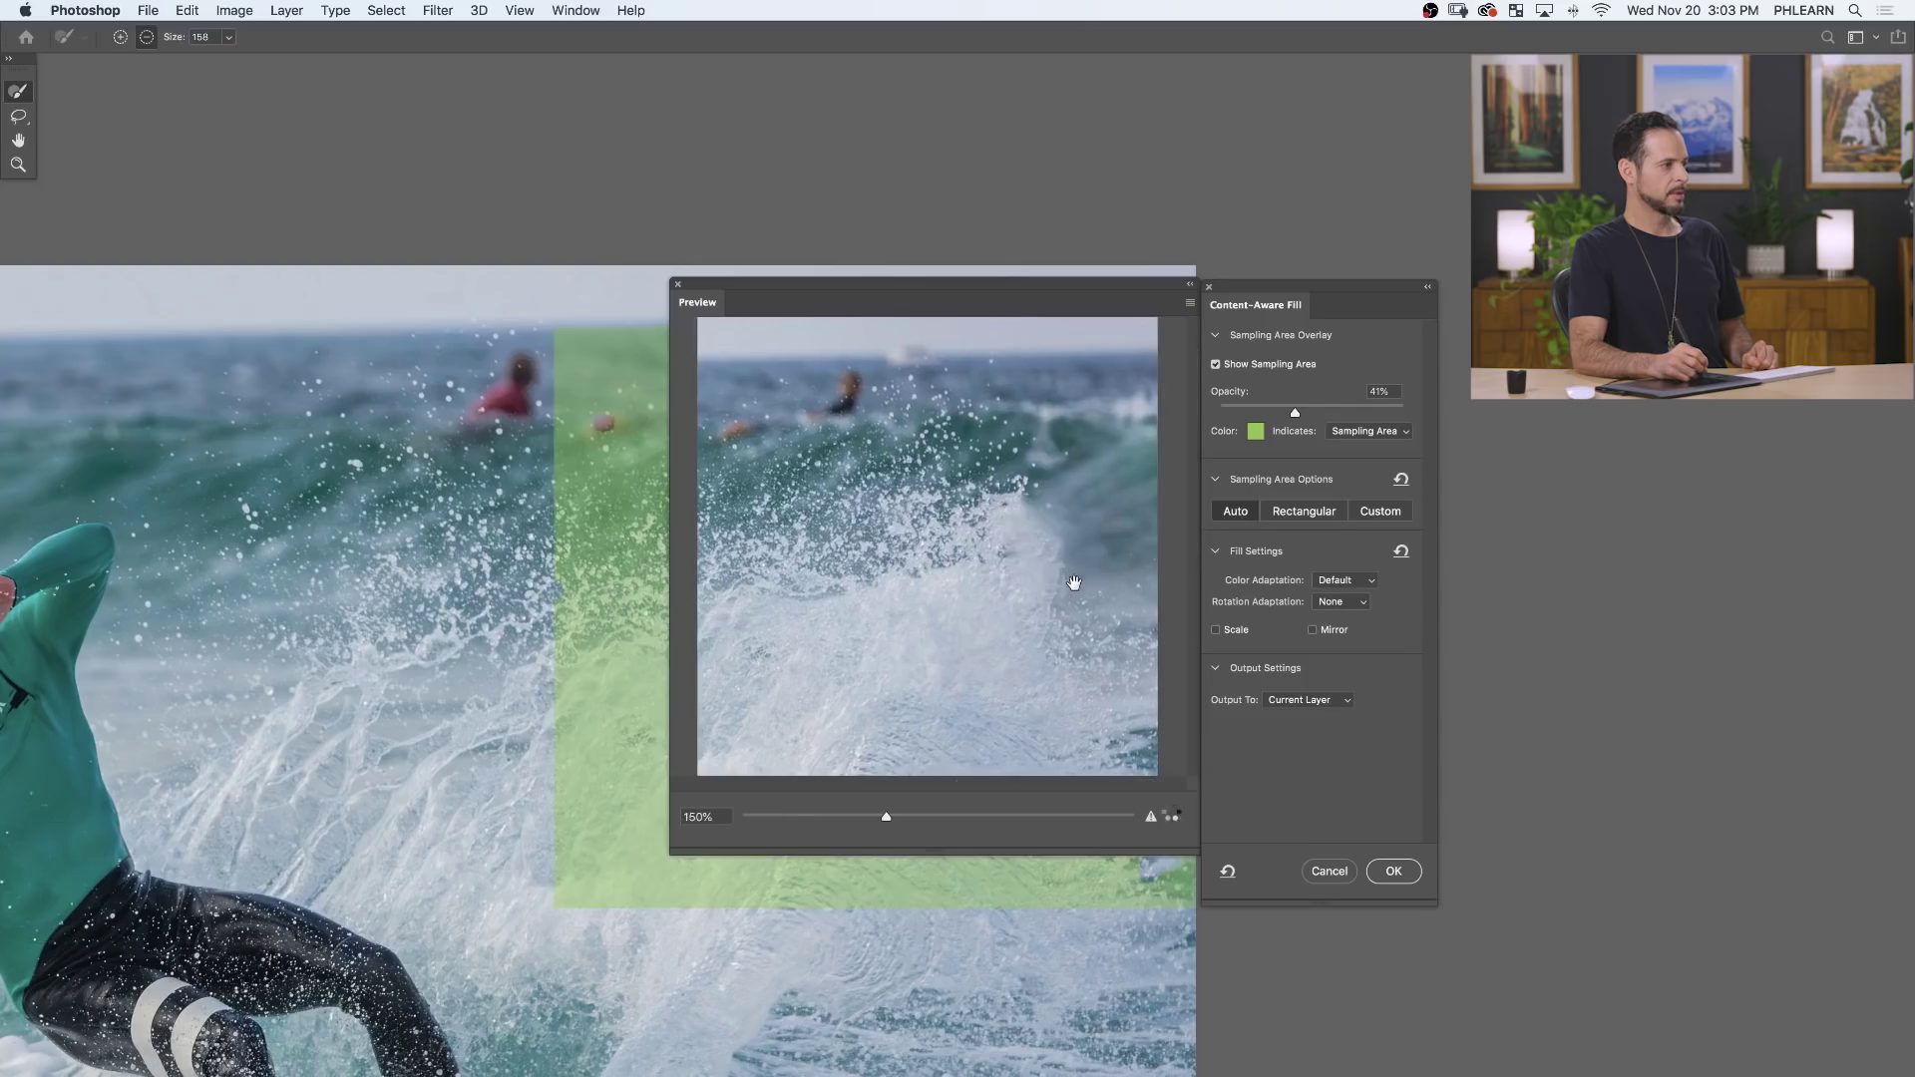
{"action": "scroll", "coordinate": [409, 742], "scroll_direction": "up", "scroll_amount": 2}
{"action": "left_click_drag", "start_coordinate": [443, 742], "coordinate": [311, 745]}
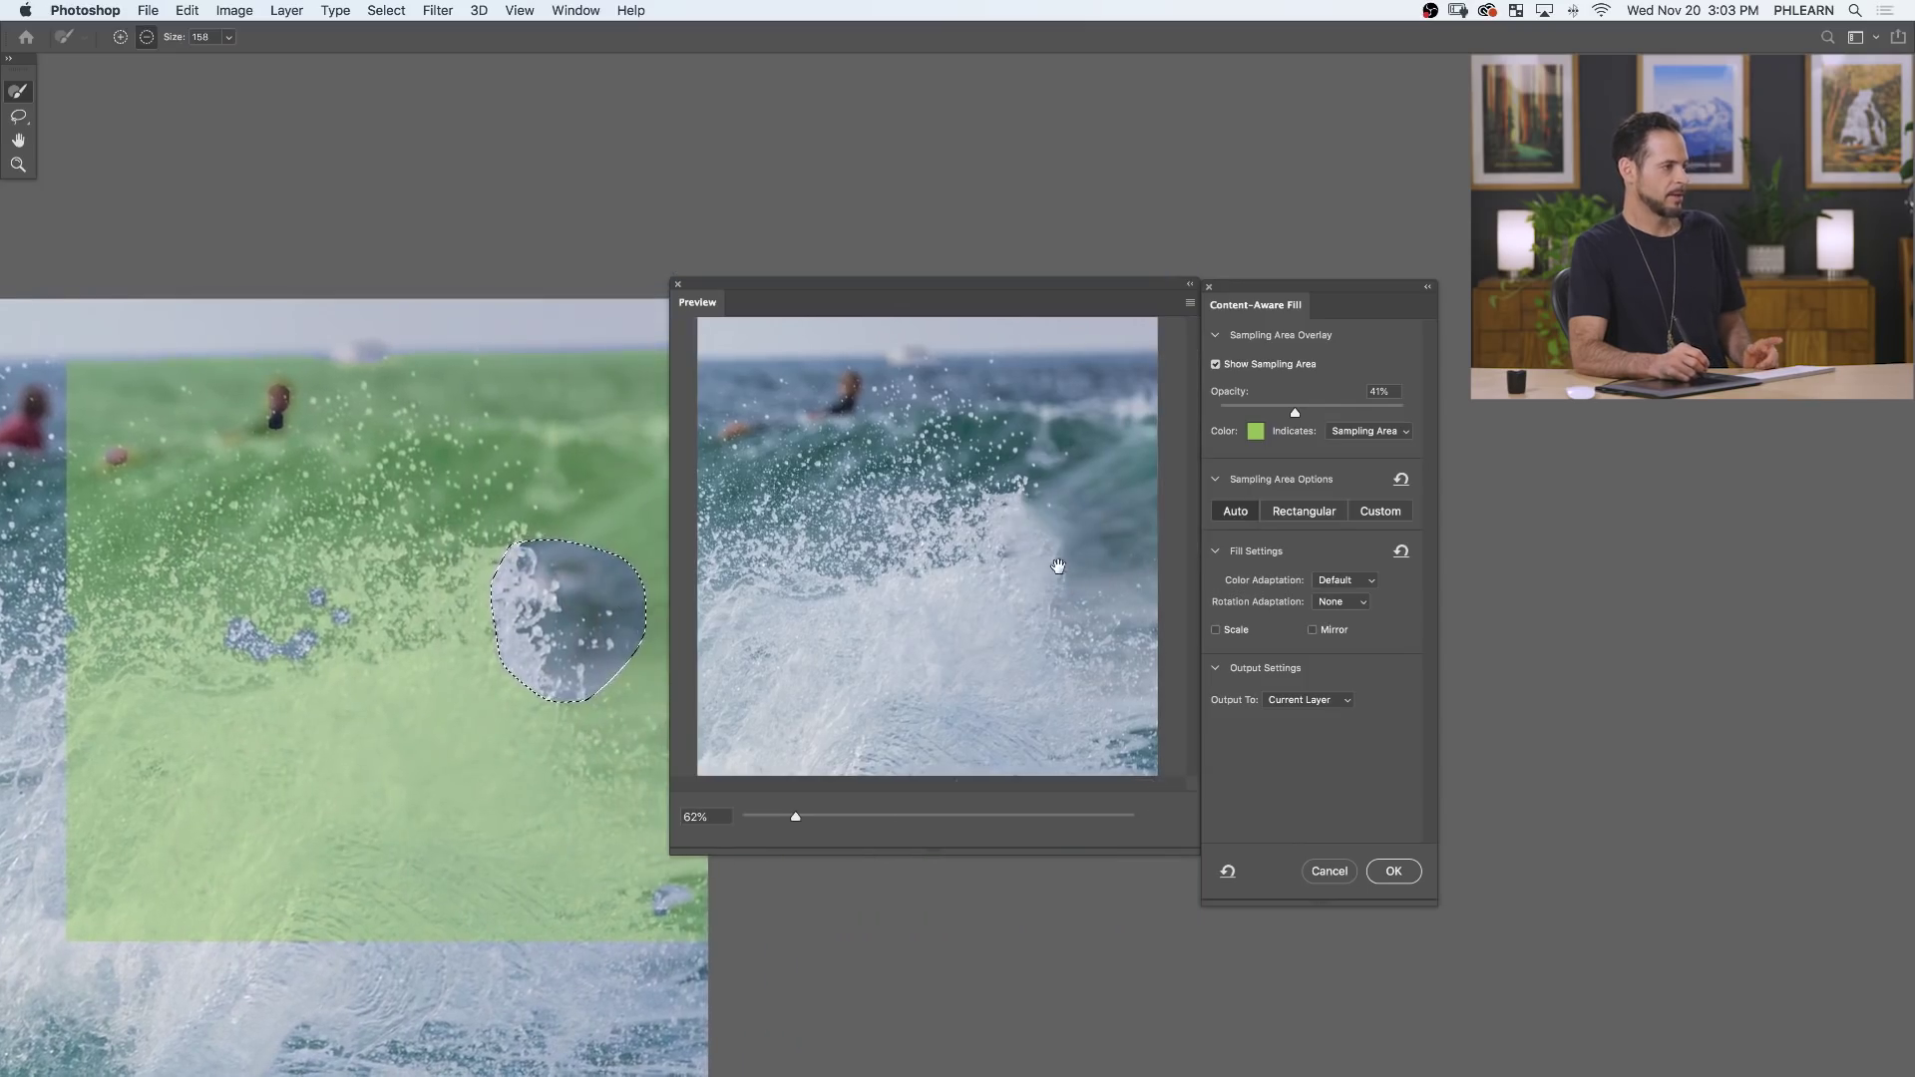
{"action": "left_click", "coordinate": [1380, 512]}
Paint a sampling patch over the water and wave, and set Color Adaptation to High.
{"action": "mouse_move", "coordinate": [419, 547]}
{"action": "left_mouse_down"}
{"action": "mouse_move", "coordinate": [334, 506]}
{"action": "mouse_move", "coordinate": [299, 543]}
{"action": "left_mouse_up"}
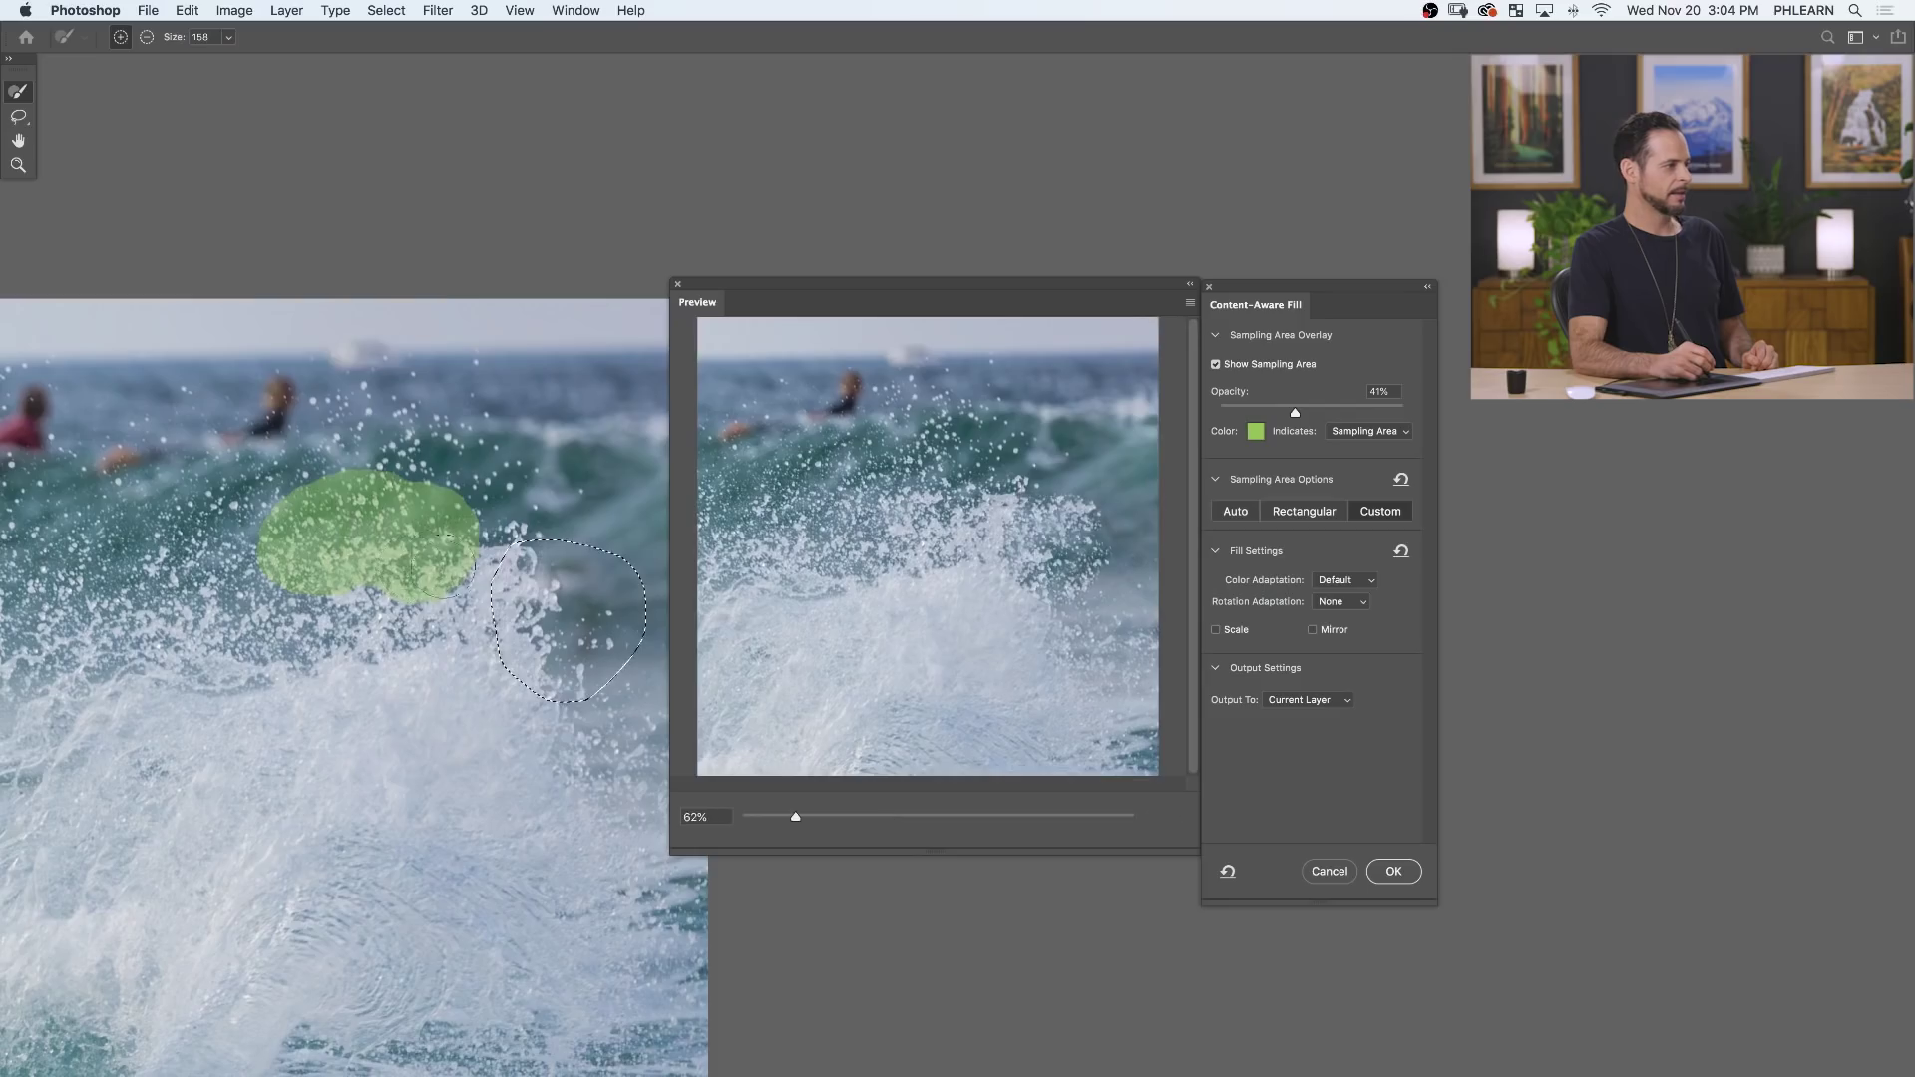
{"action": "left_click_drag", "start_coordinate": [424, 518], "coordinate": [496, 498]}
{"action": "mouse_move", "coordinate": [299, 549]}
{"action": "left_mouse_down"}
{"action": "mouse_move", "coordinate": [225, 546]}
{"action": "mouse_move", "coordinate": [230, 568]}
{"action": "left_mouse_up"}
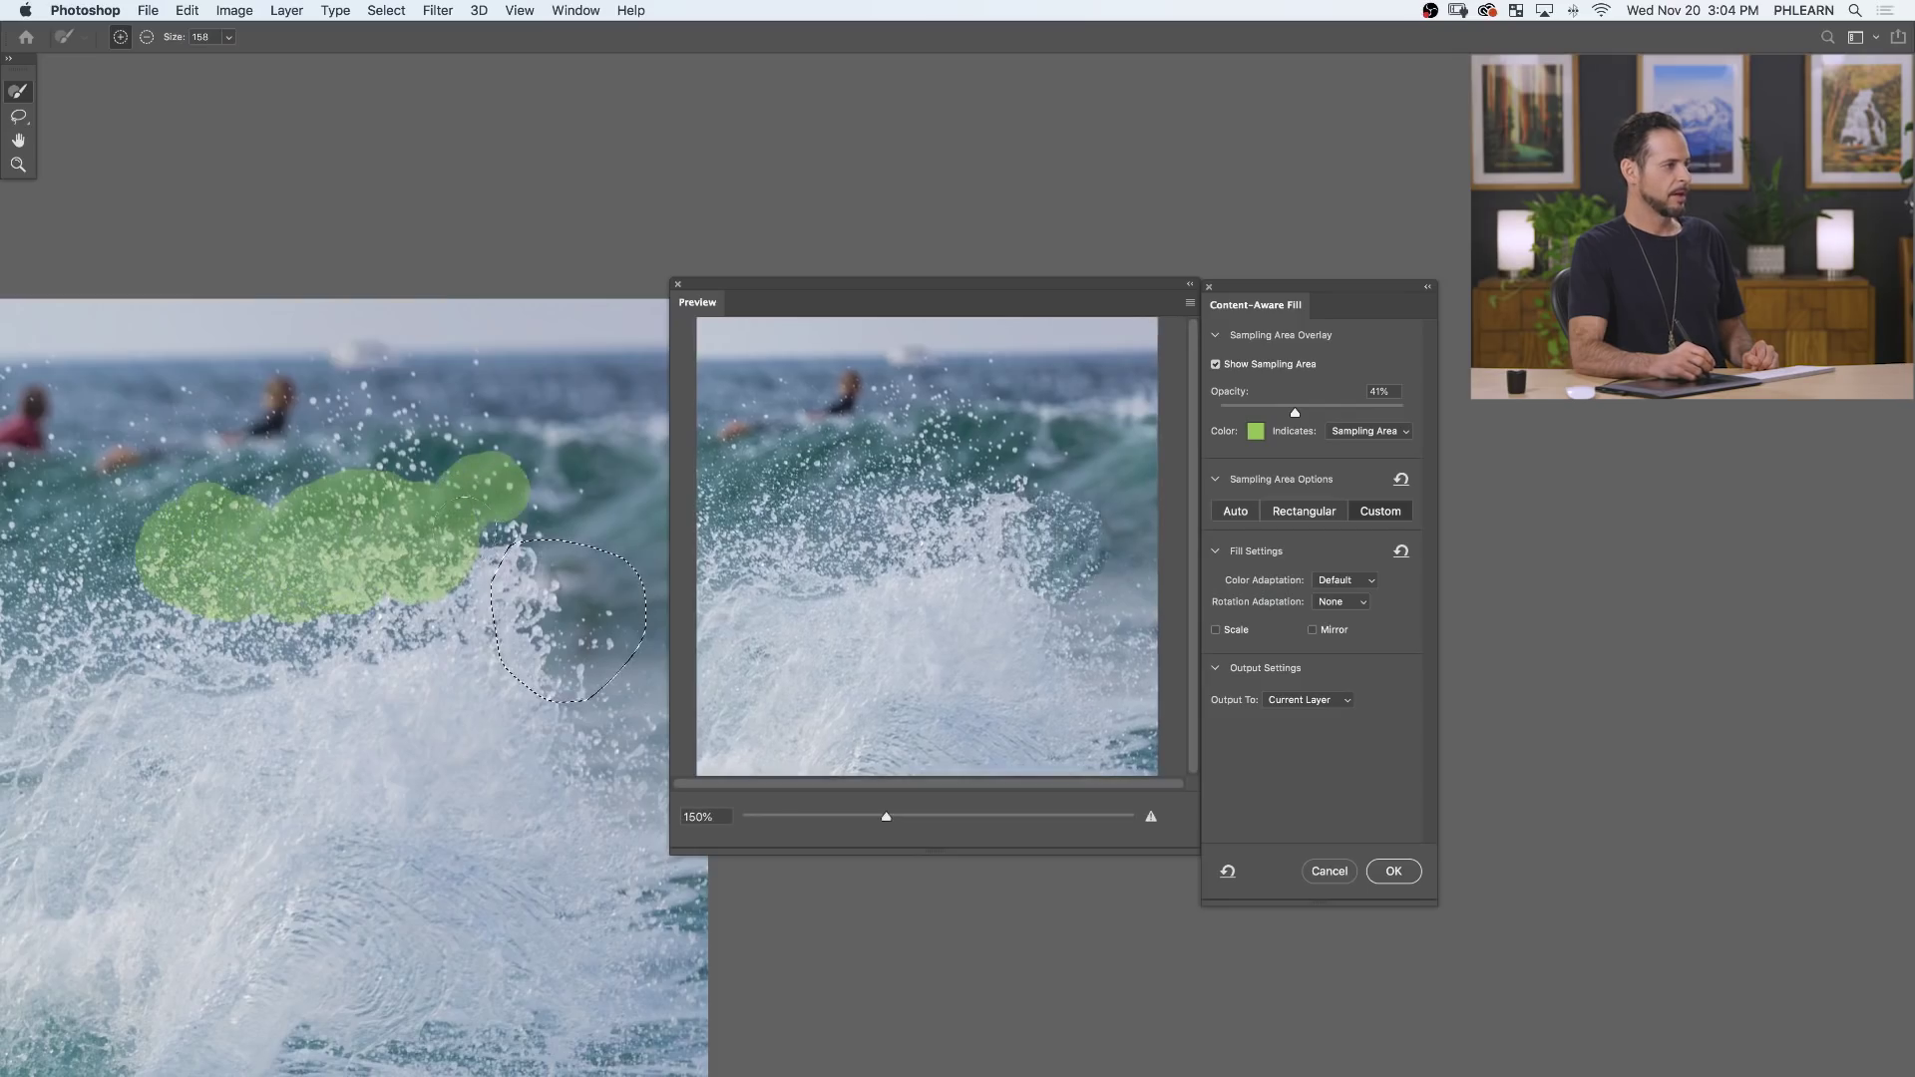
{"action": "mouse_move", "coordinate": [518, 481]}
{"action": "left_mouse_down"}
{"action": "mouse_move", "coordinate": [538, 461]}
{"action": "mouse_move", "coordinate": [409, 453]}
{"action": "left_mouse_up"}
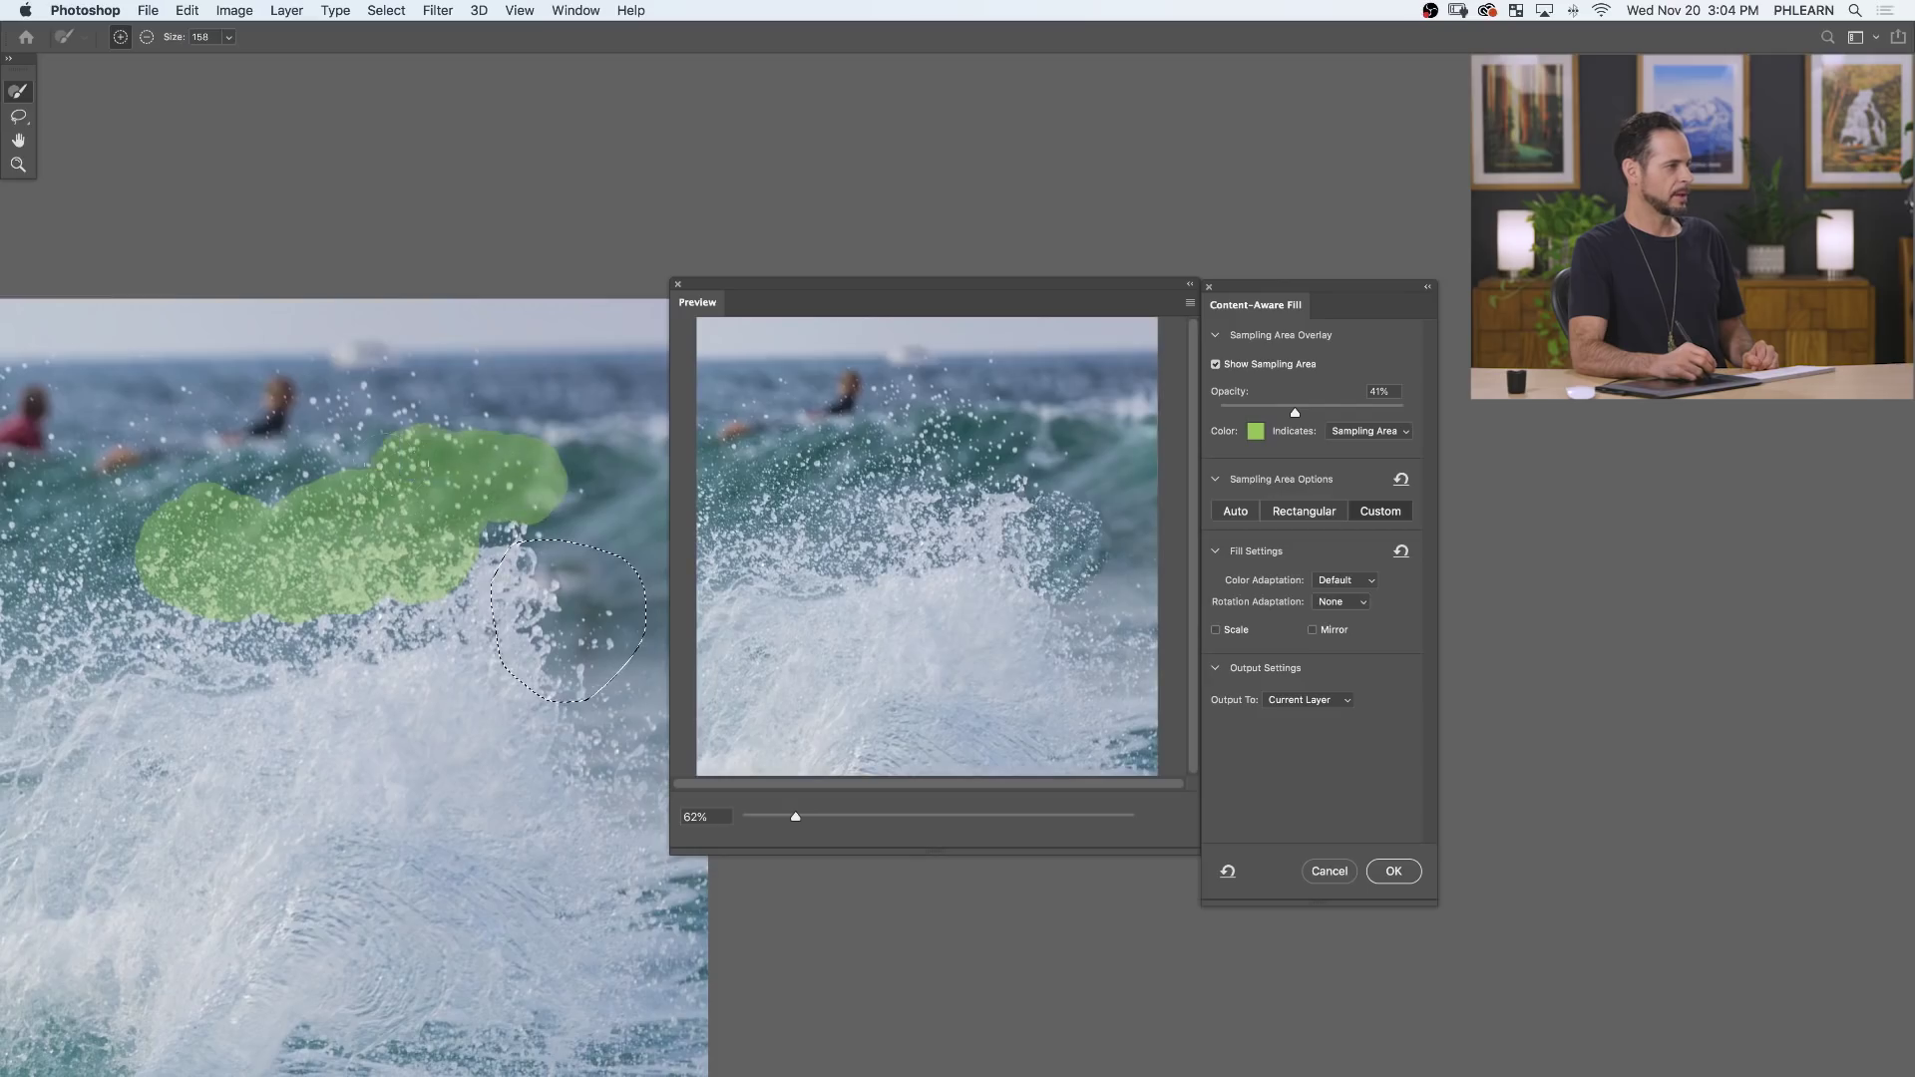
{"action": "left_click", "coordinate": [1344, 579]}
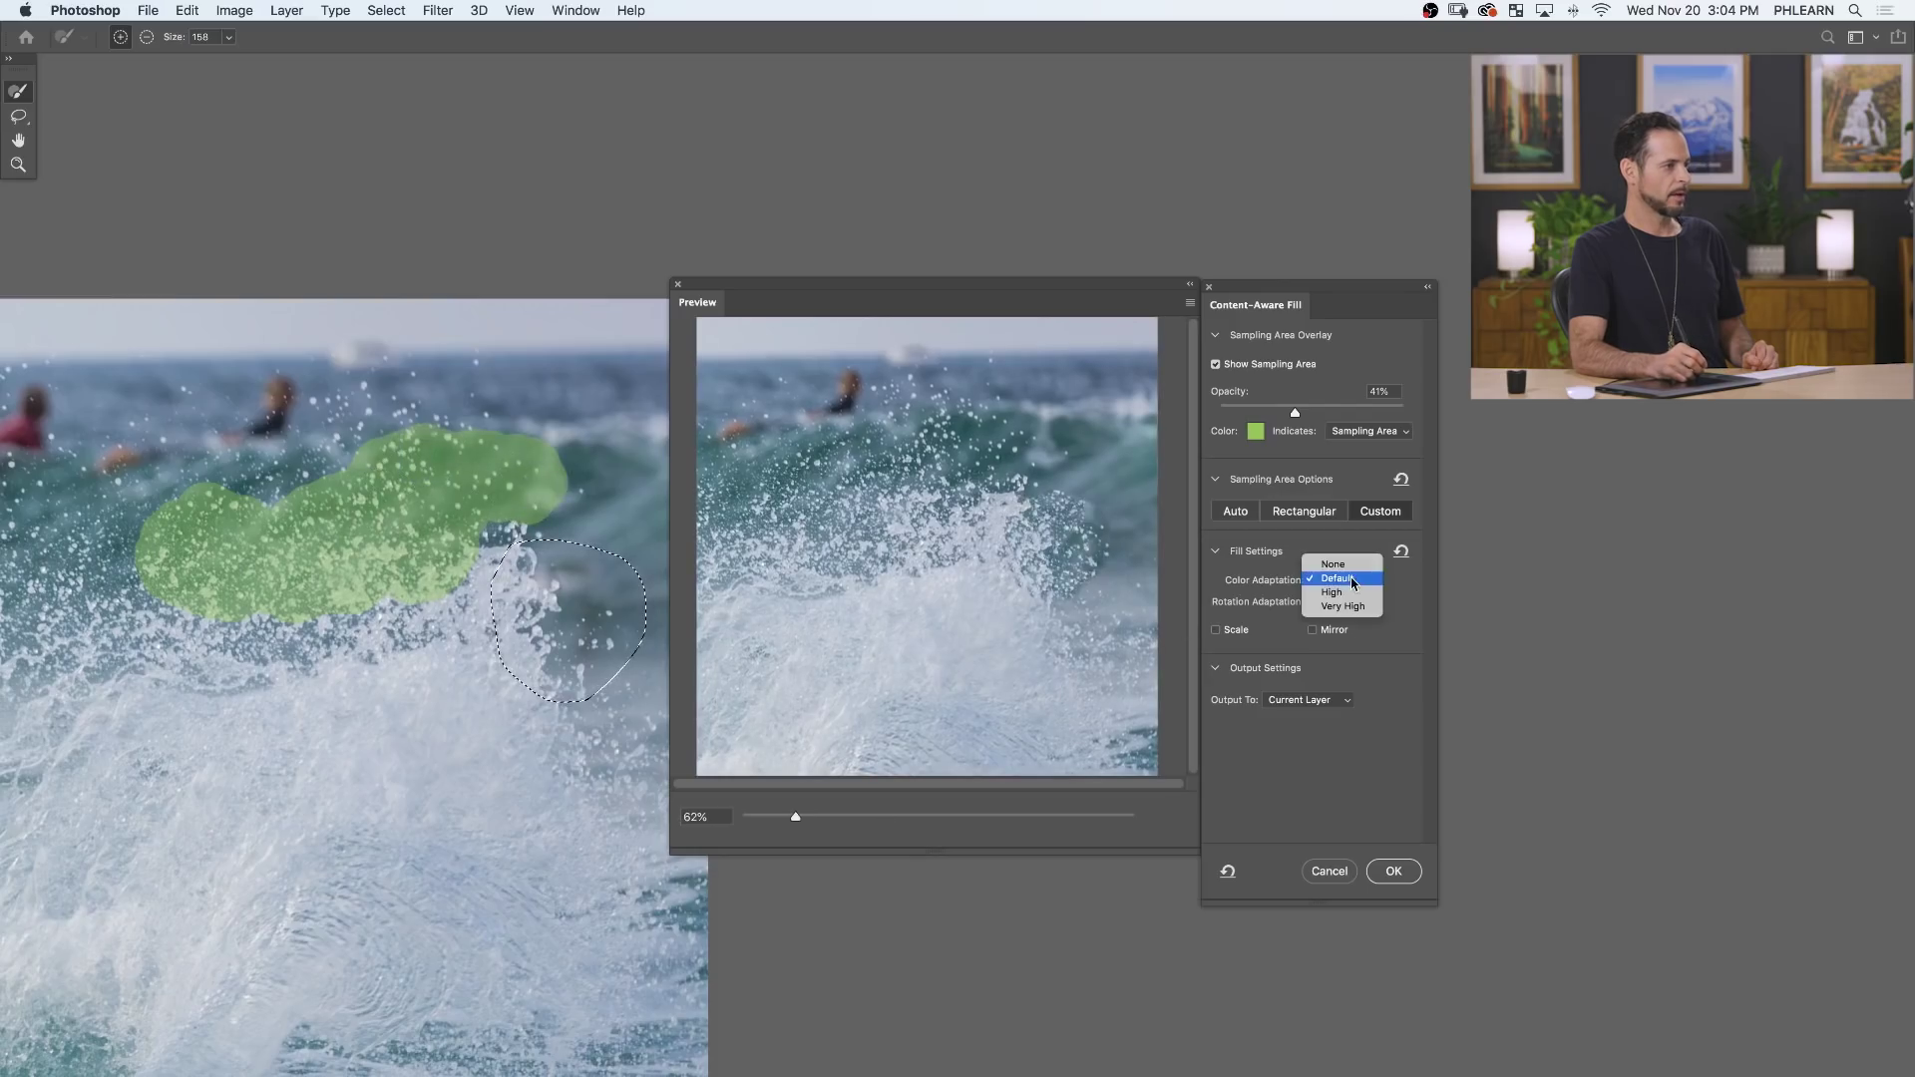
{"action": "left_click", "coordinate": [1336, 595]}
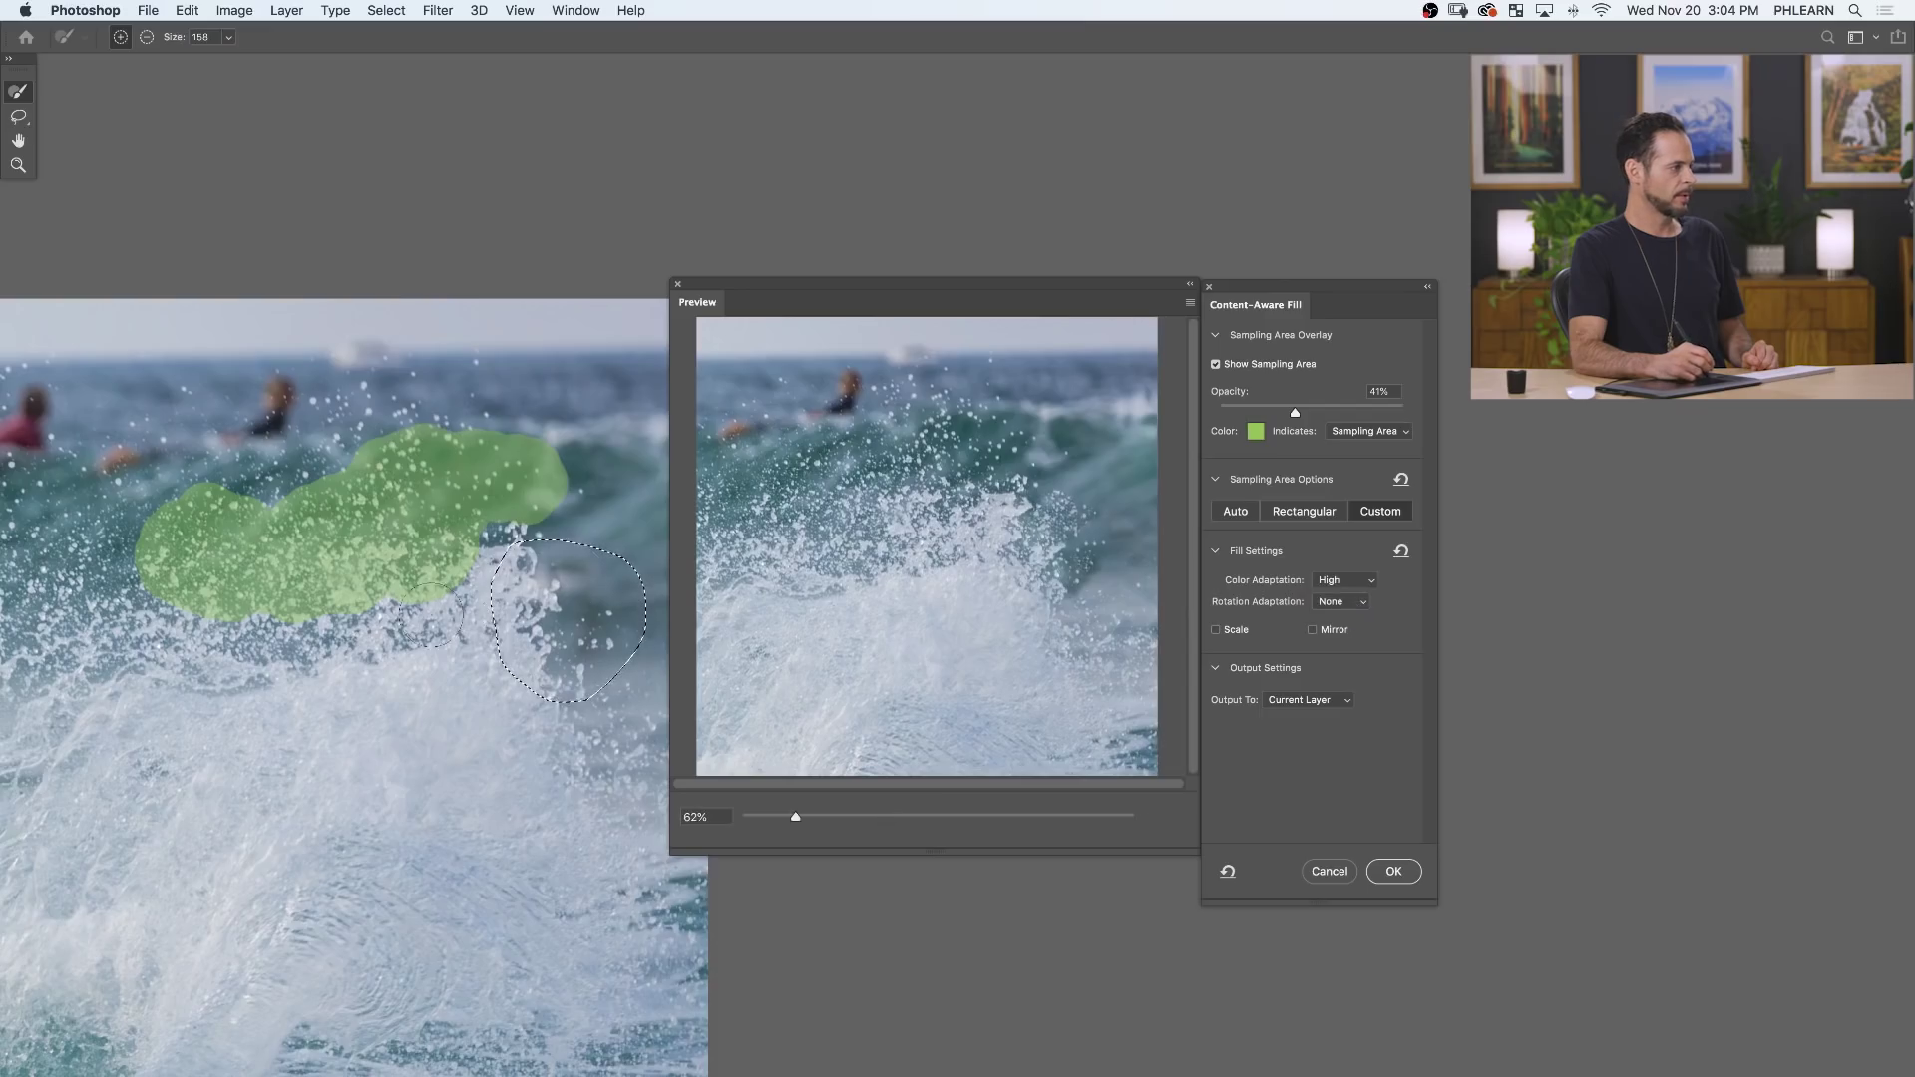
Extend the sampling area below the patch and further left and upward.
{"action": "mouse_move", "coordinate": [431, 616]}
{"action": "left_mouse_down"}
{"action": "mouse_move", "coordinate": [339, 643]}
{"action": "mouse_move", "coordinate": [384, 603]}
{"action": "left_mouse_up"}
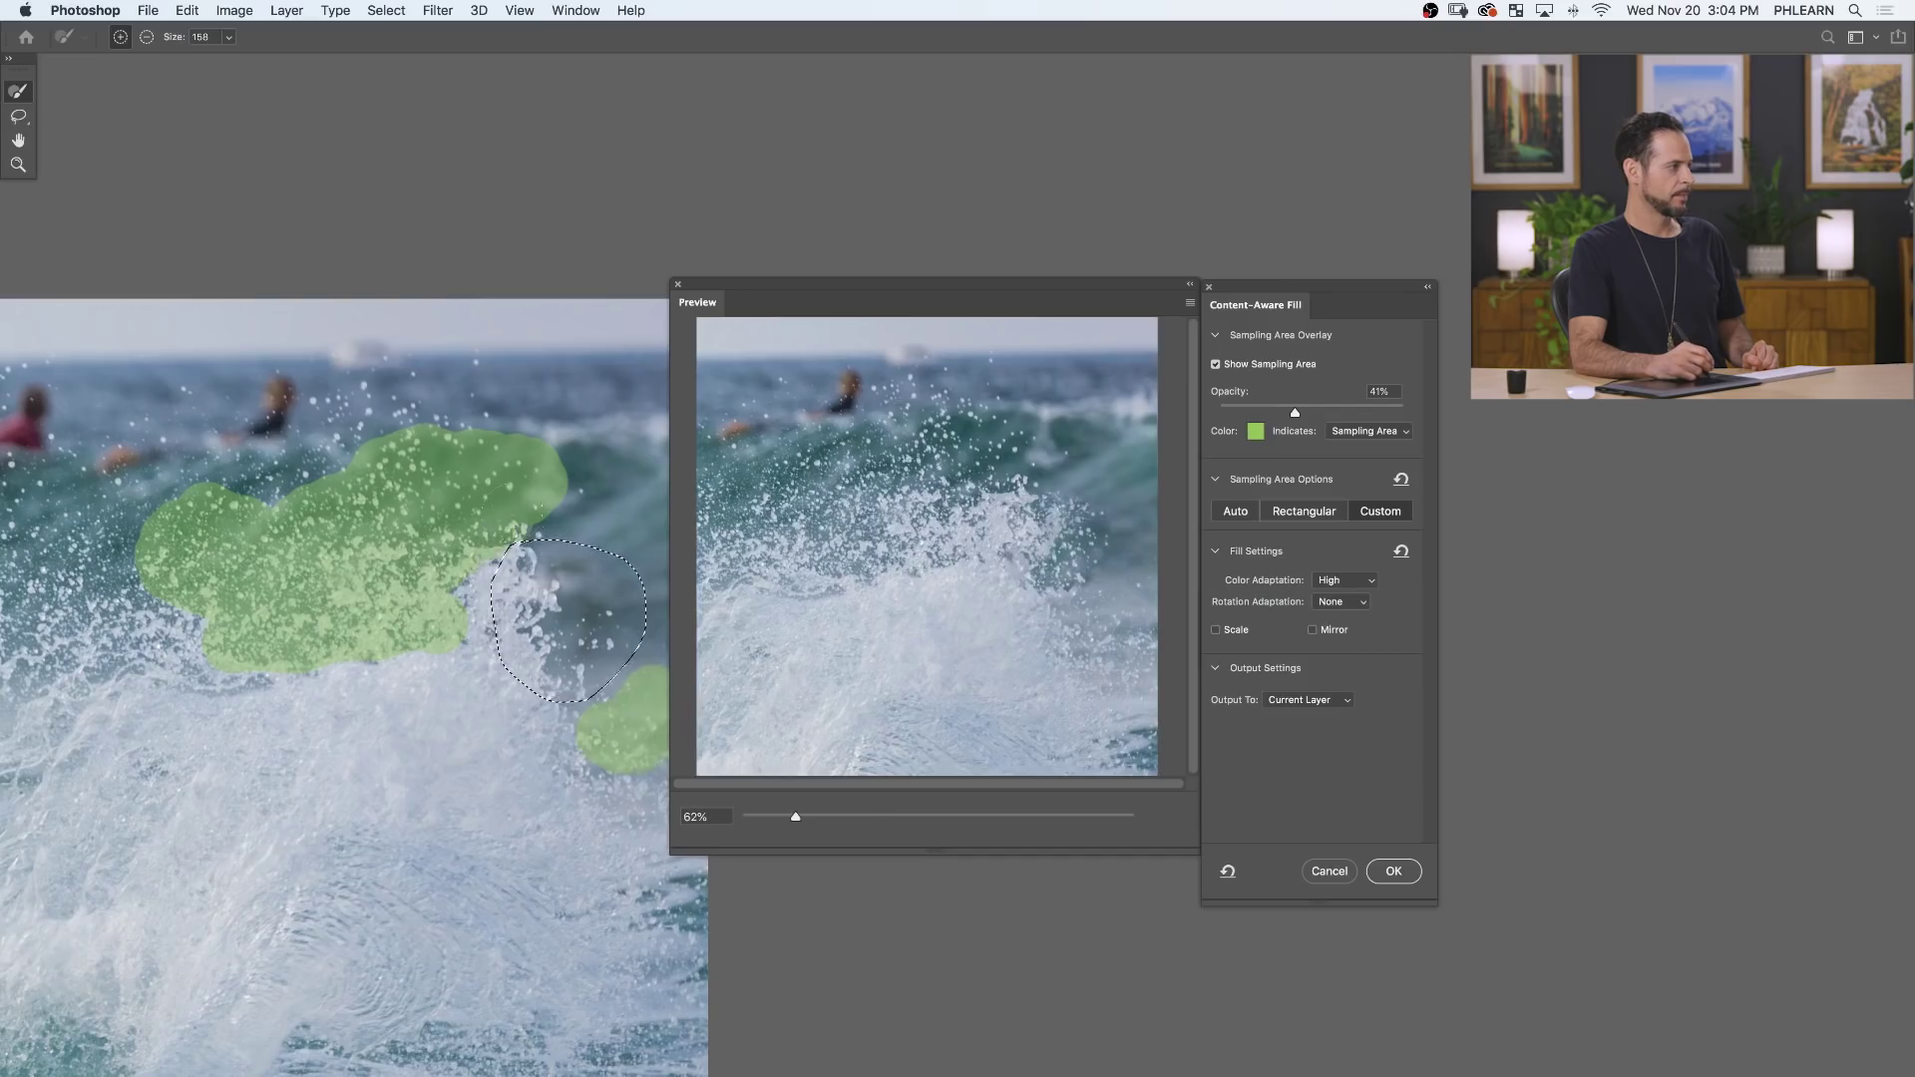
{"action": "left_click_drag", "start_coordinate": [109, 618], "coordinate": [97, 624]}
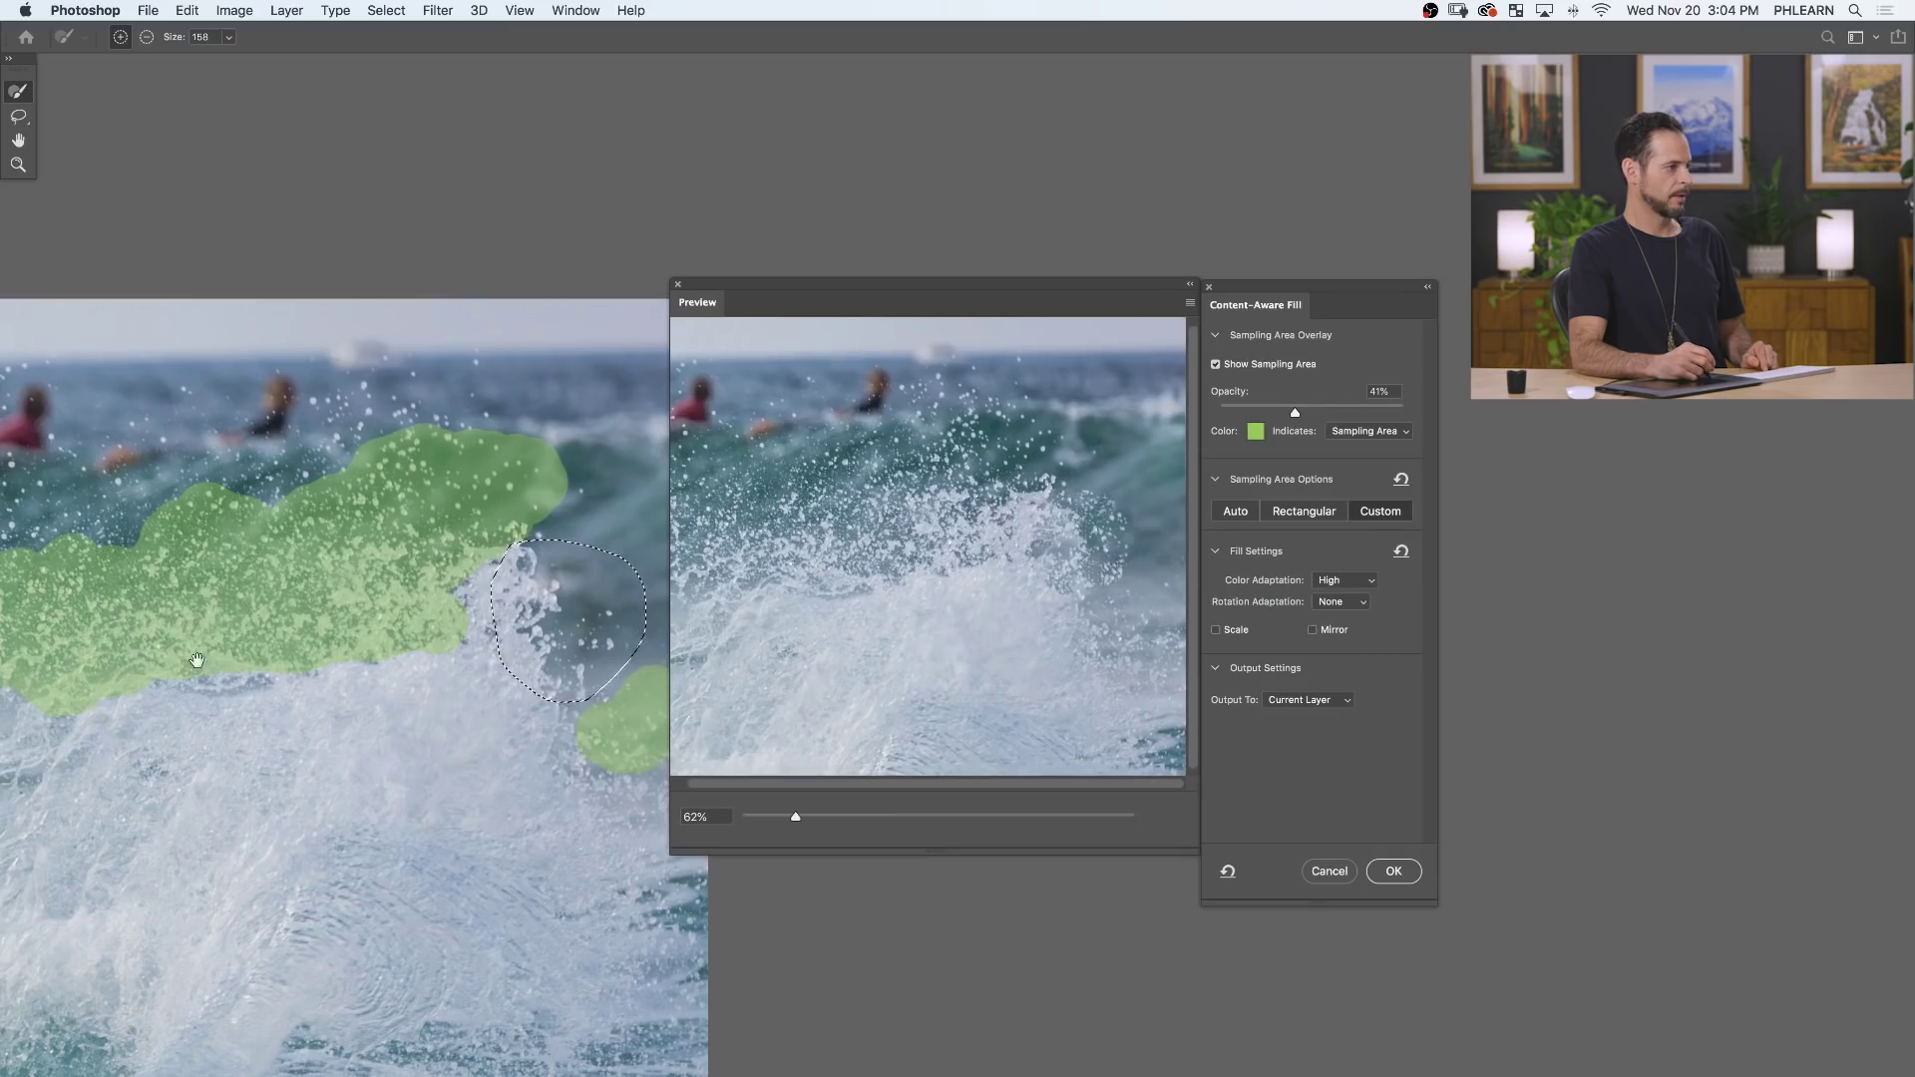
{"action": "left_click_drag", "start_coordinate": [235, 643], "coordinate": [551, 648]}
{"action": "mouse_move", "coordinate": [449, 518]}
{"action": "left_mouse_down"}
{"action": "mouse_move", "coordinate": [240, 598]}
{"action": "mouse_move", "coordinate": [199, 588]}
{"action": "mouse_move", "coordinate": [259, 563]}
{"action": "left_mouse_up"}
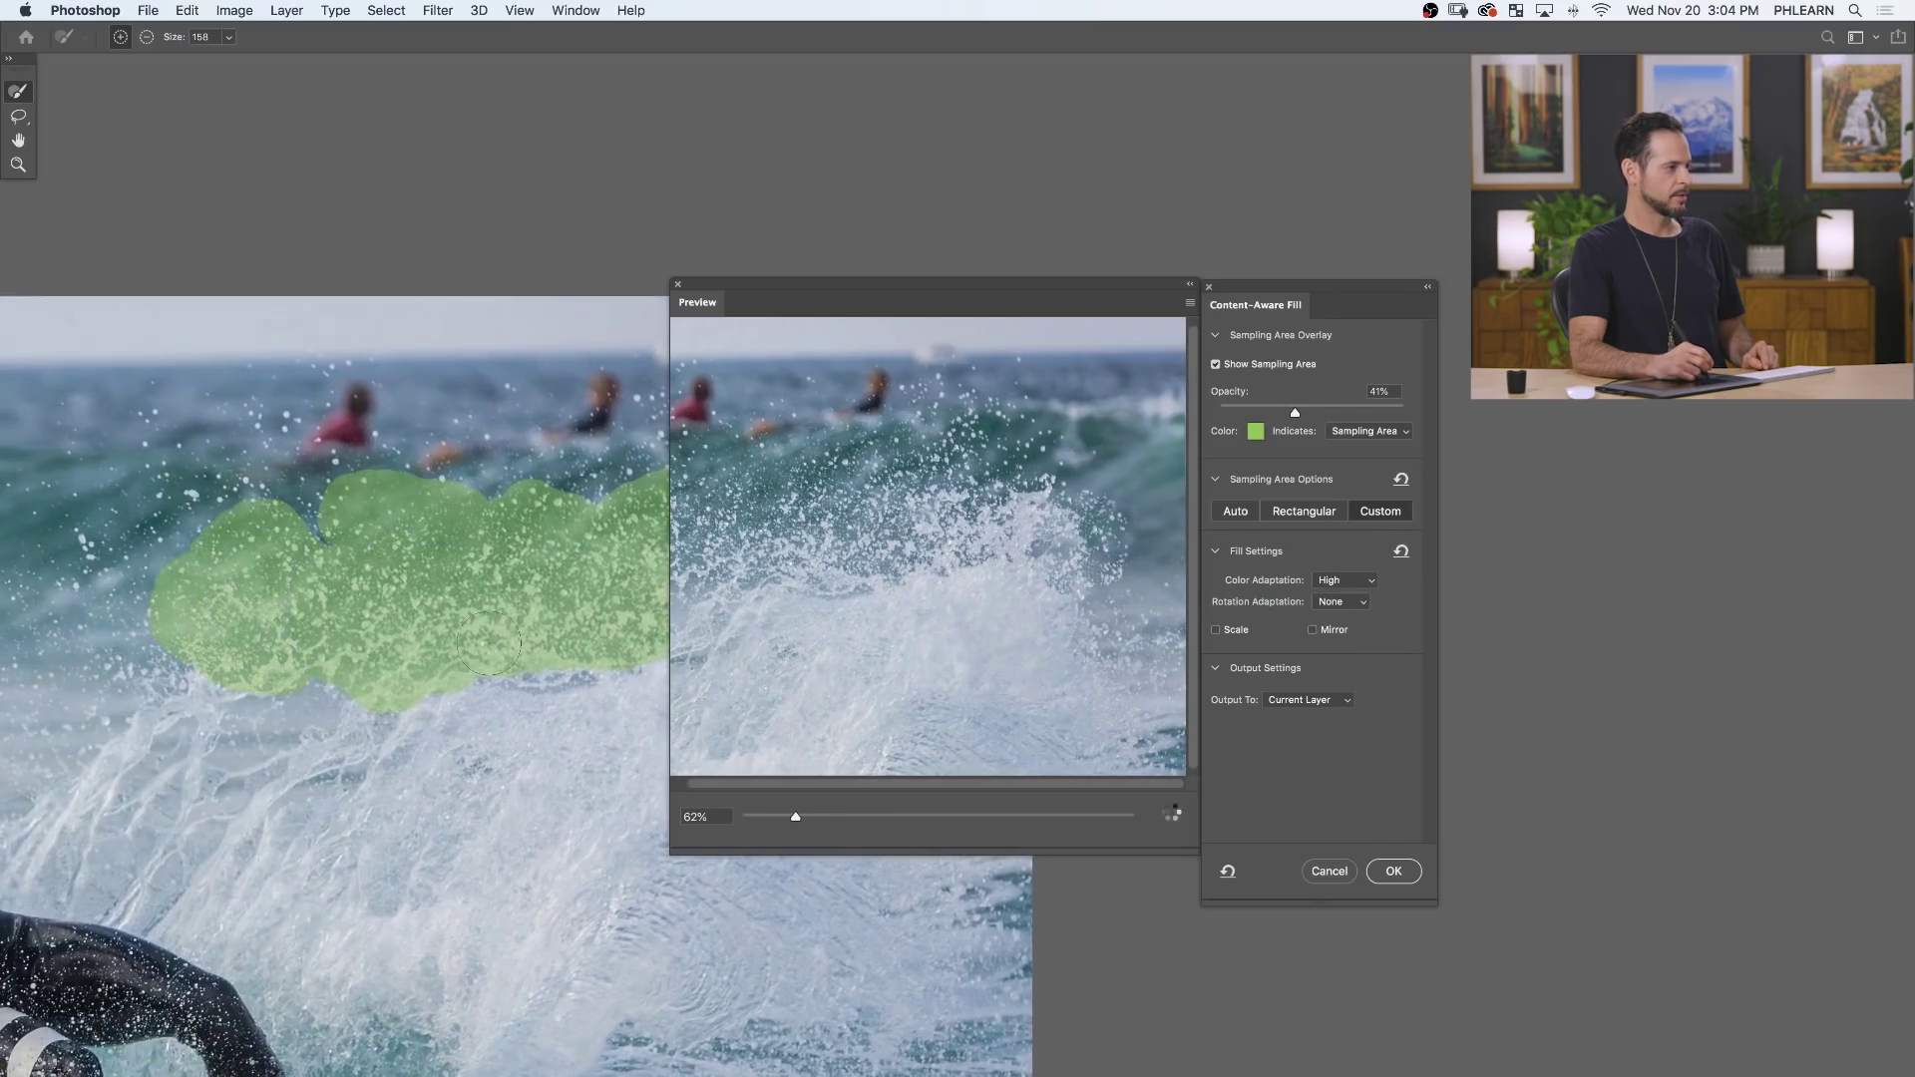
{"action": "scroll", "coordinate": [458, 668], "scroll_direction": "right", "scroll_amount": 5}
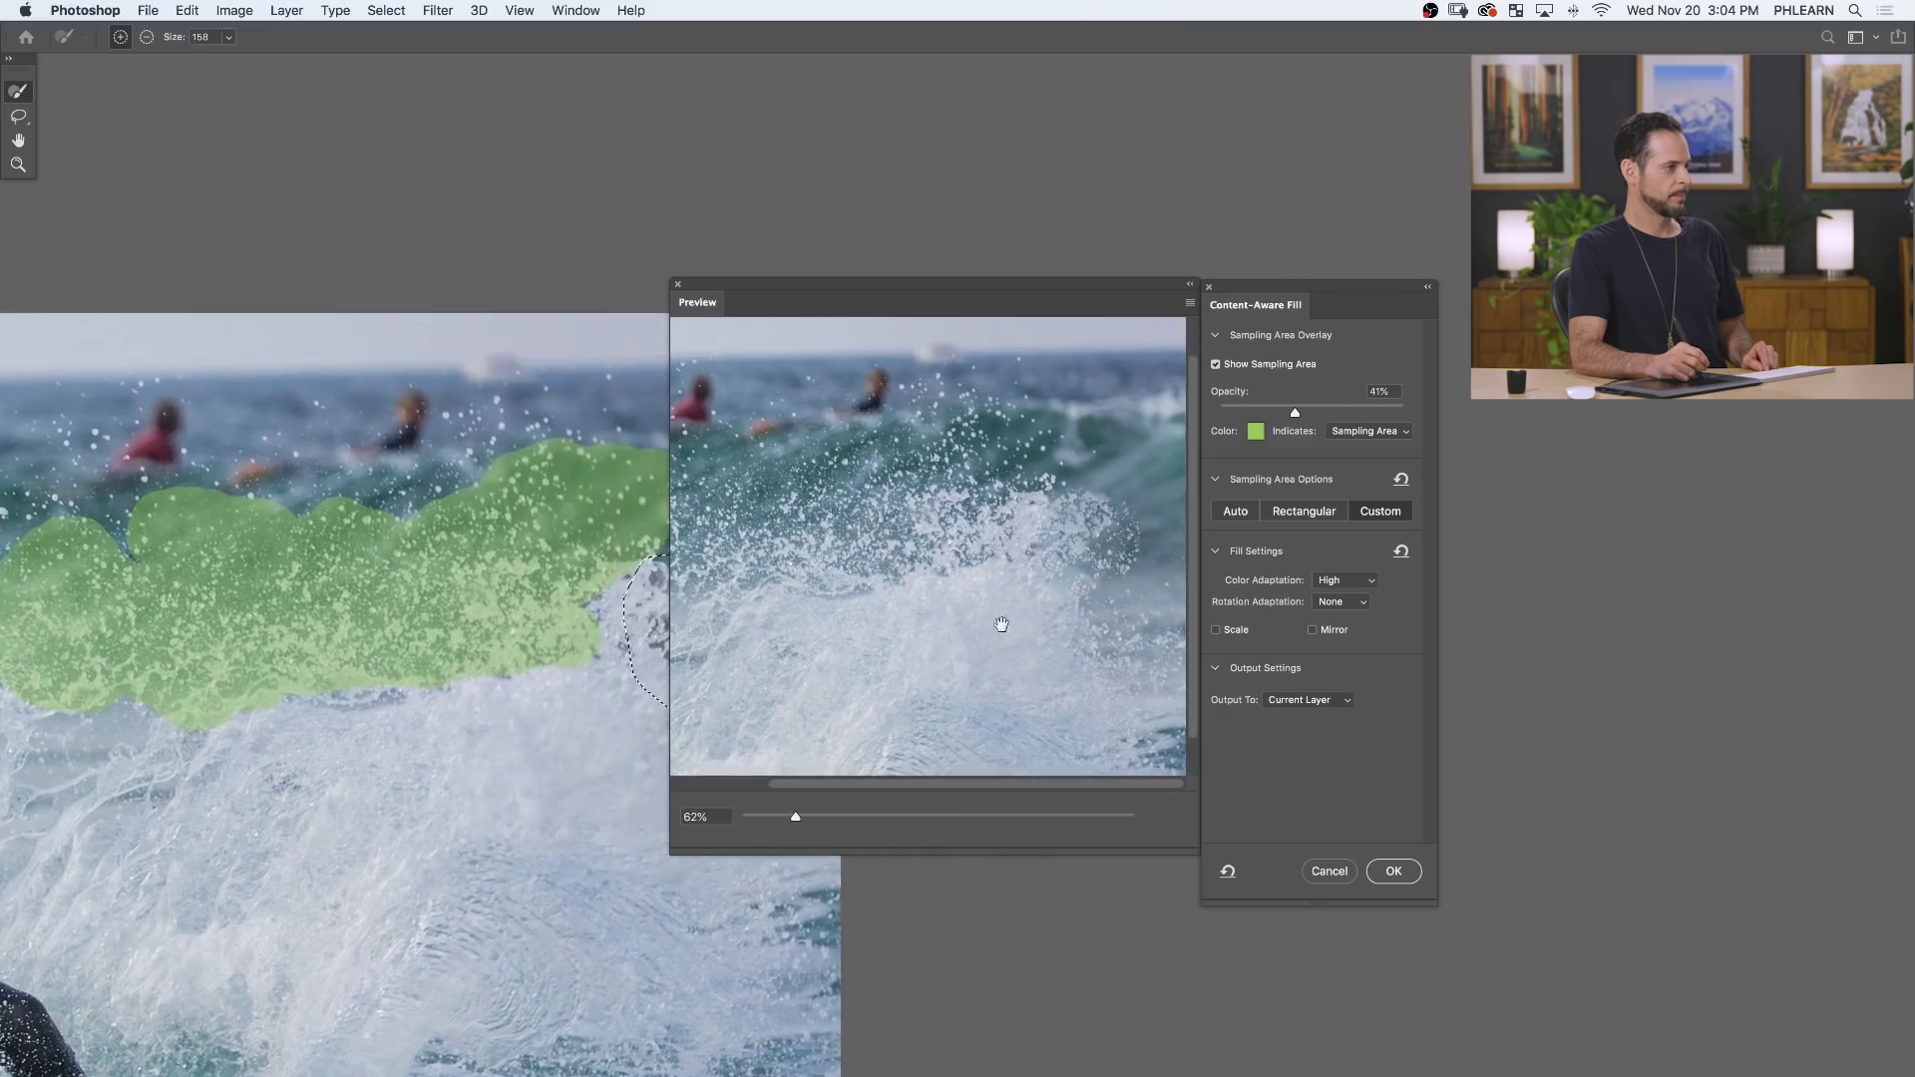
{"action": "scroll", "coordinate": [599, 735], "scroll_direction": "right", "scroll_amount": 5}
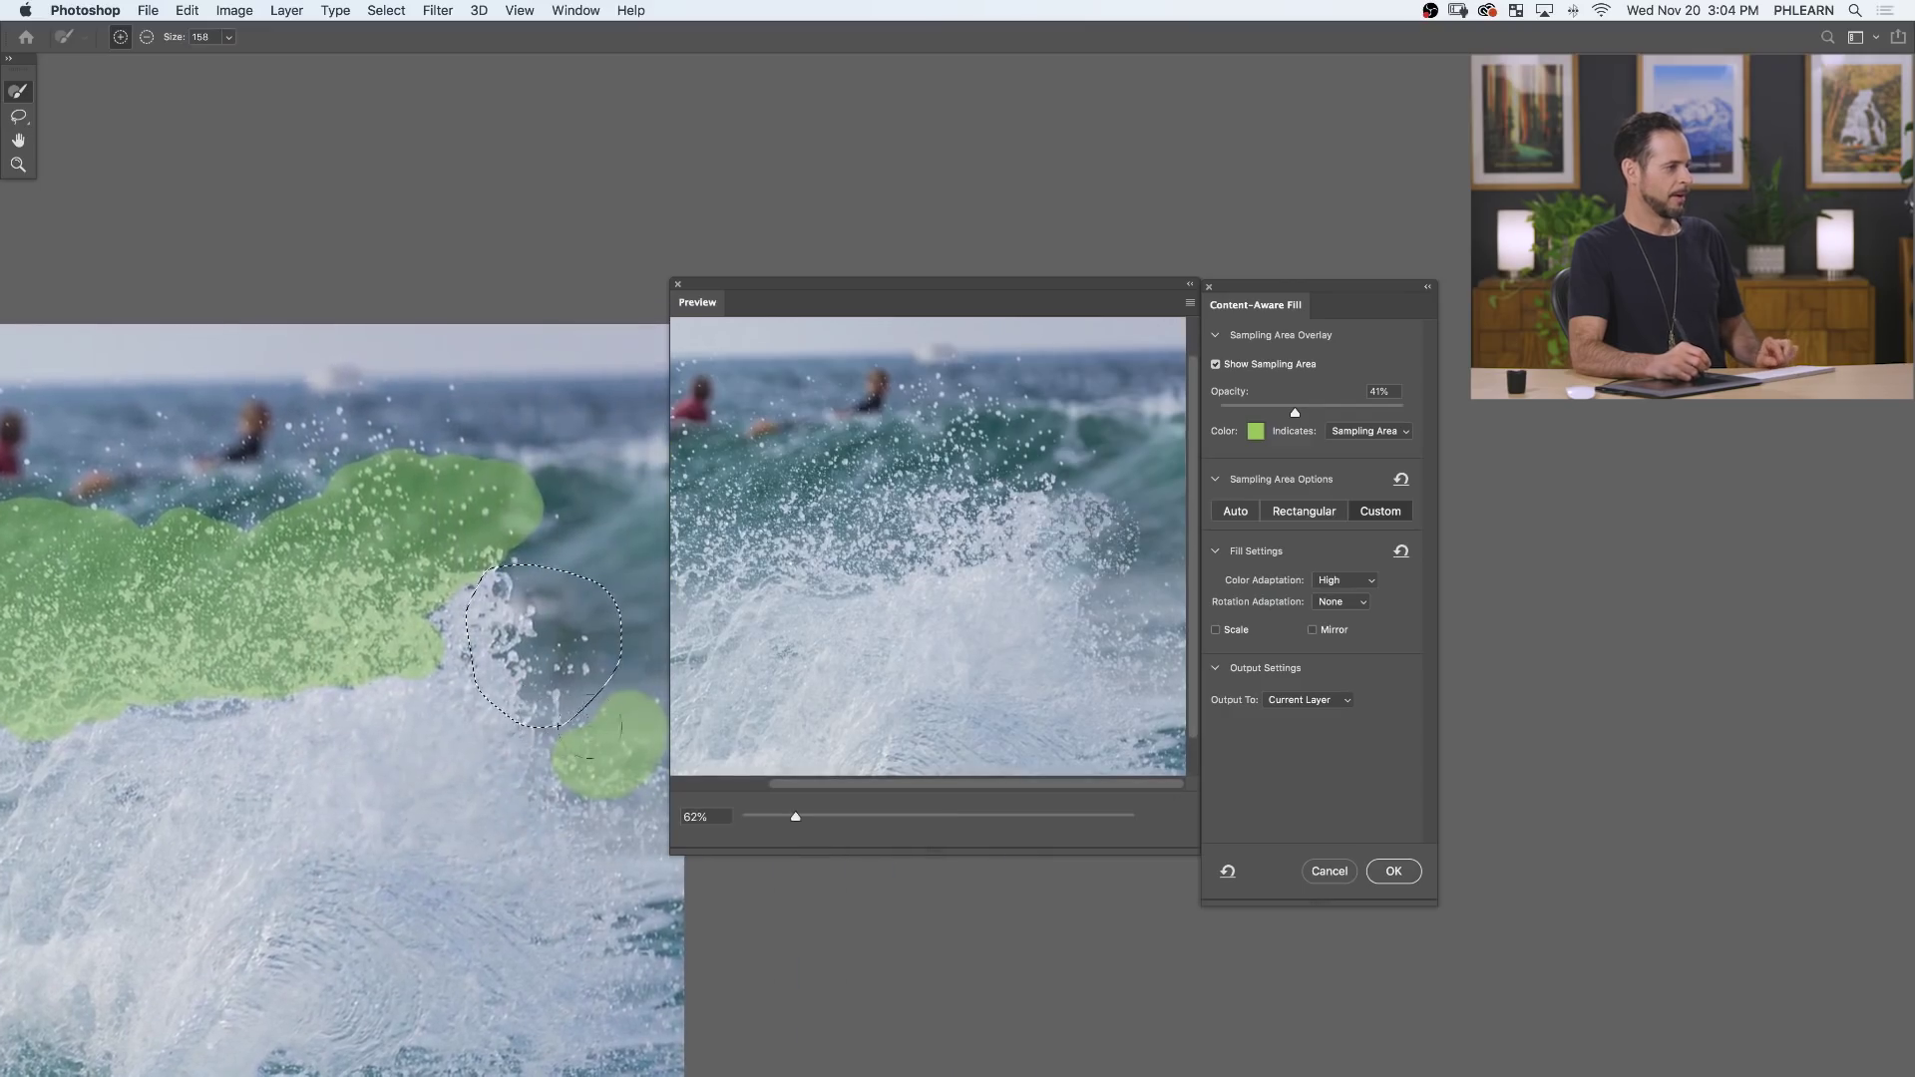
Erase the painted sampling area.
{"action": "key", "text": "alt"}
{"action": "left_click_drag", "start_coordinate": [644, 723], "coordinate": [611, 766]}
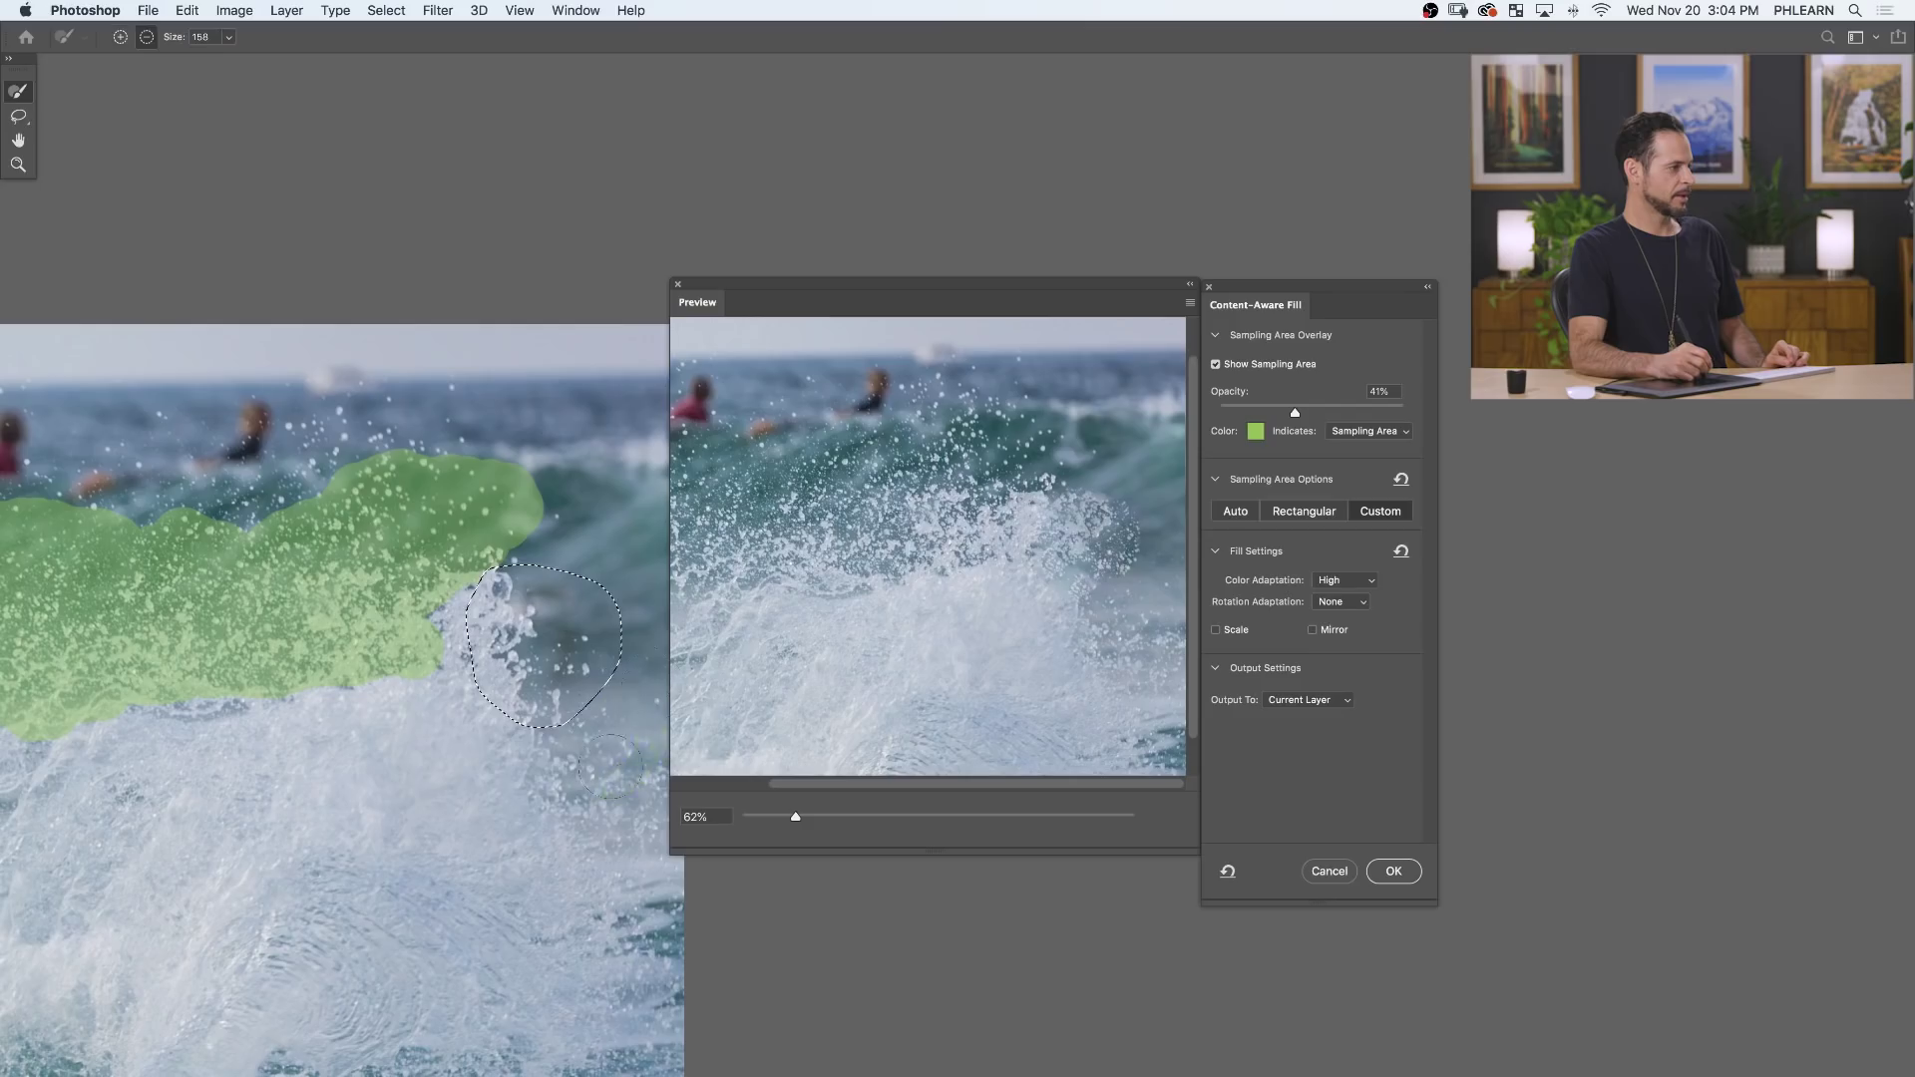
{"action": "mouse_move", "coordinate": [519, 519]}
{"action": "left_mouse_down"}
{"action": "mouse_move", "coordinate": [88, 686]}
{"action": "mouse_move", "coordinate": [130, 568]}
{"action": "mouse_move", "coordinate": [50, 578]}
{"action": "left_mouse_up"}
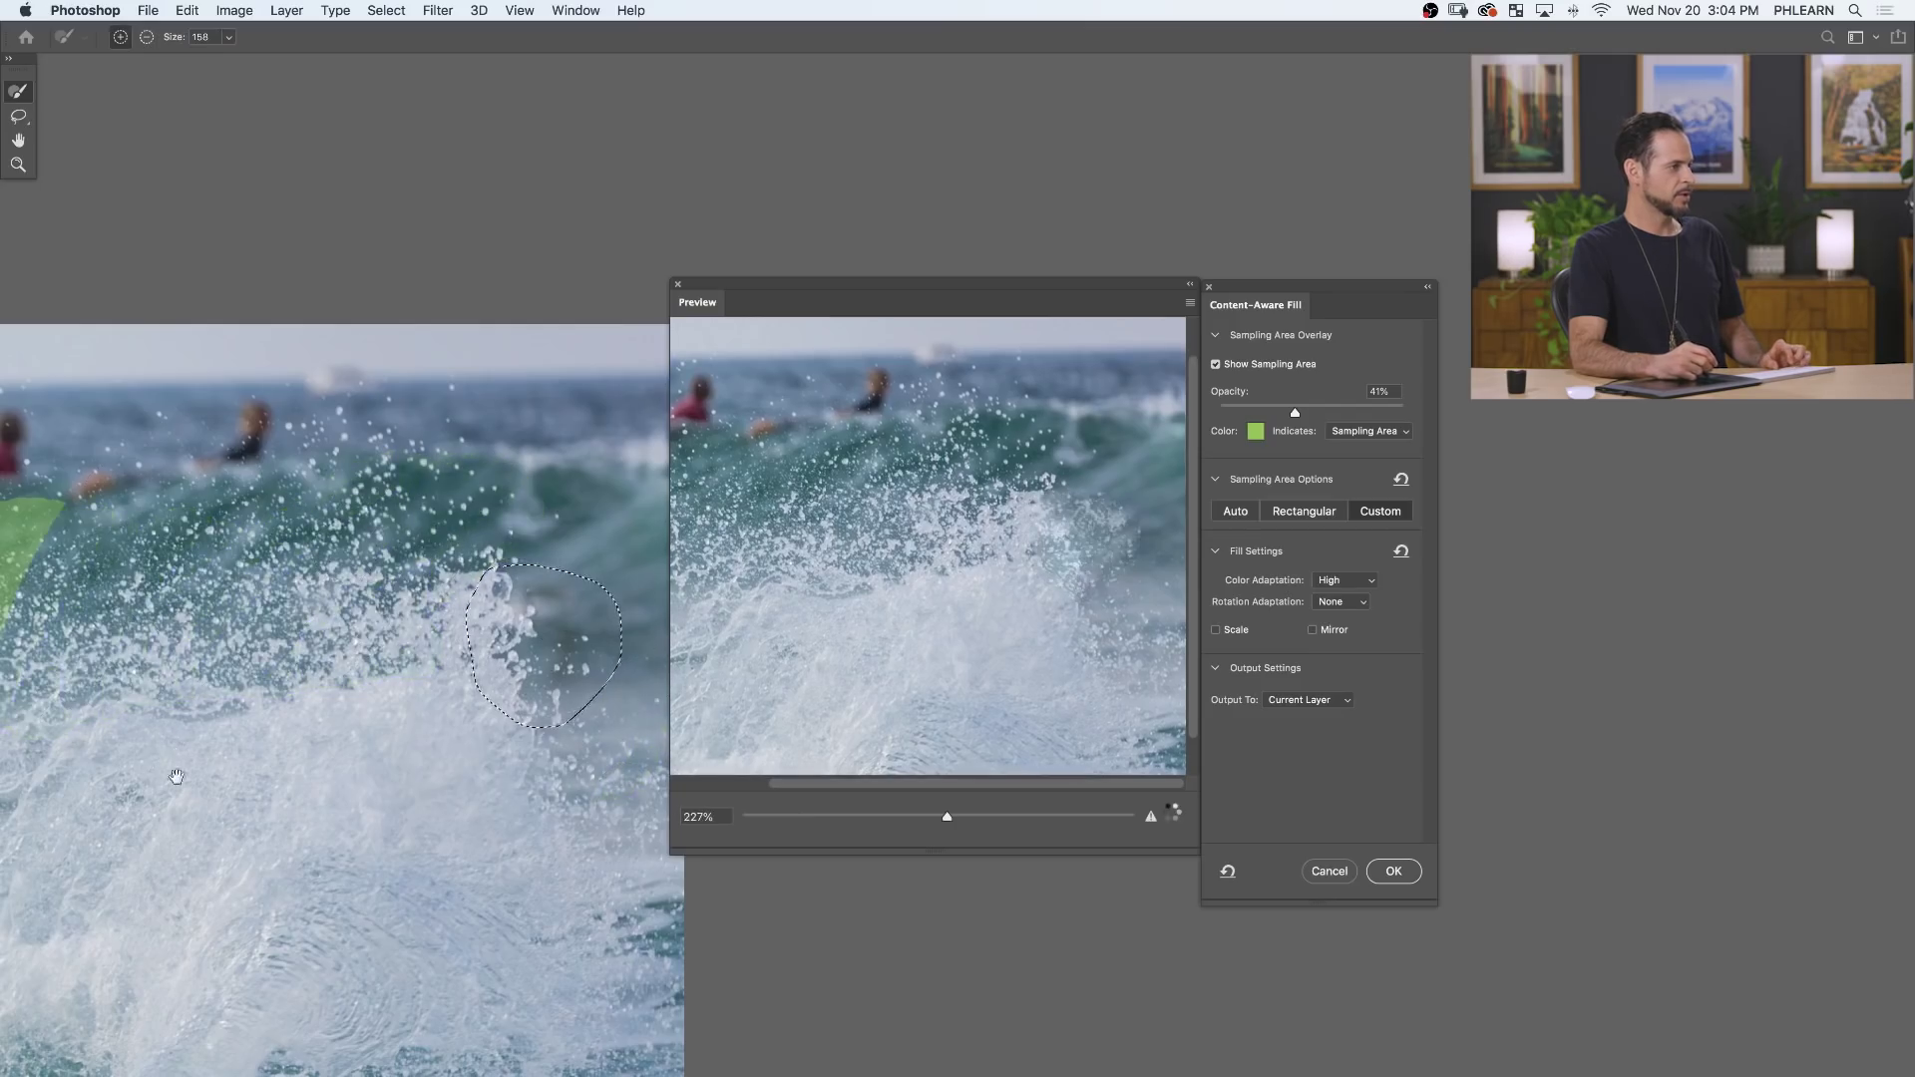
{"action": "scroll", "coordinate": [169, 768], "scroll_direction": "left", "scroll_amount": 5}
{"action": "key", "text": "alt"}
{"action": "left_click_drag", "start_coordinate": [289, 653], "coordinate": [379, 423]}
{"action": "left_click_drag", "start_coordinate": [254, 559], "coordinate": [164, 598]}
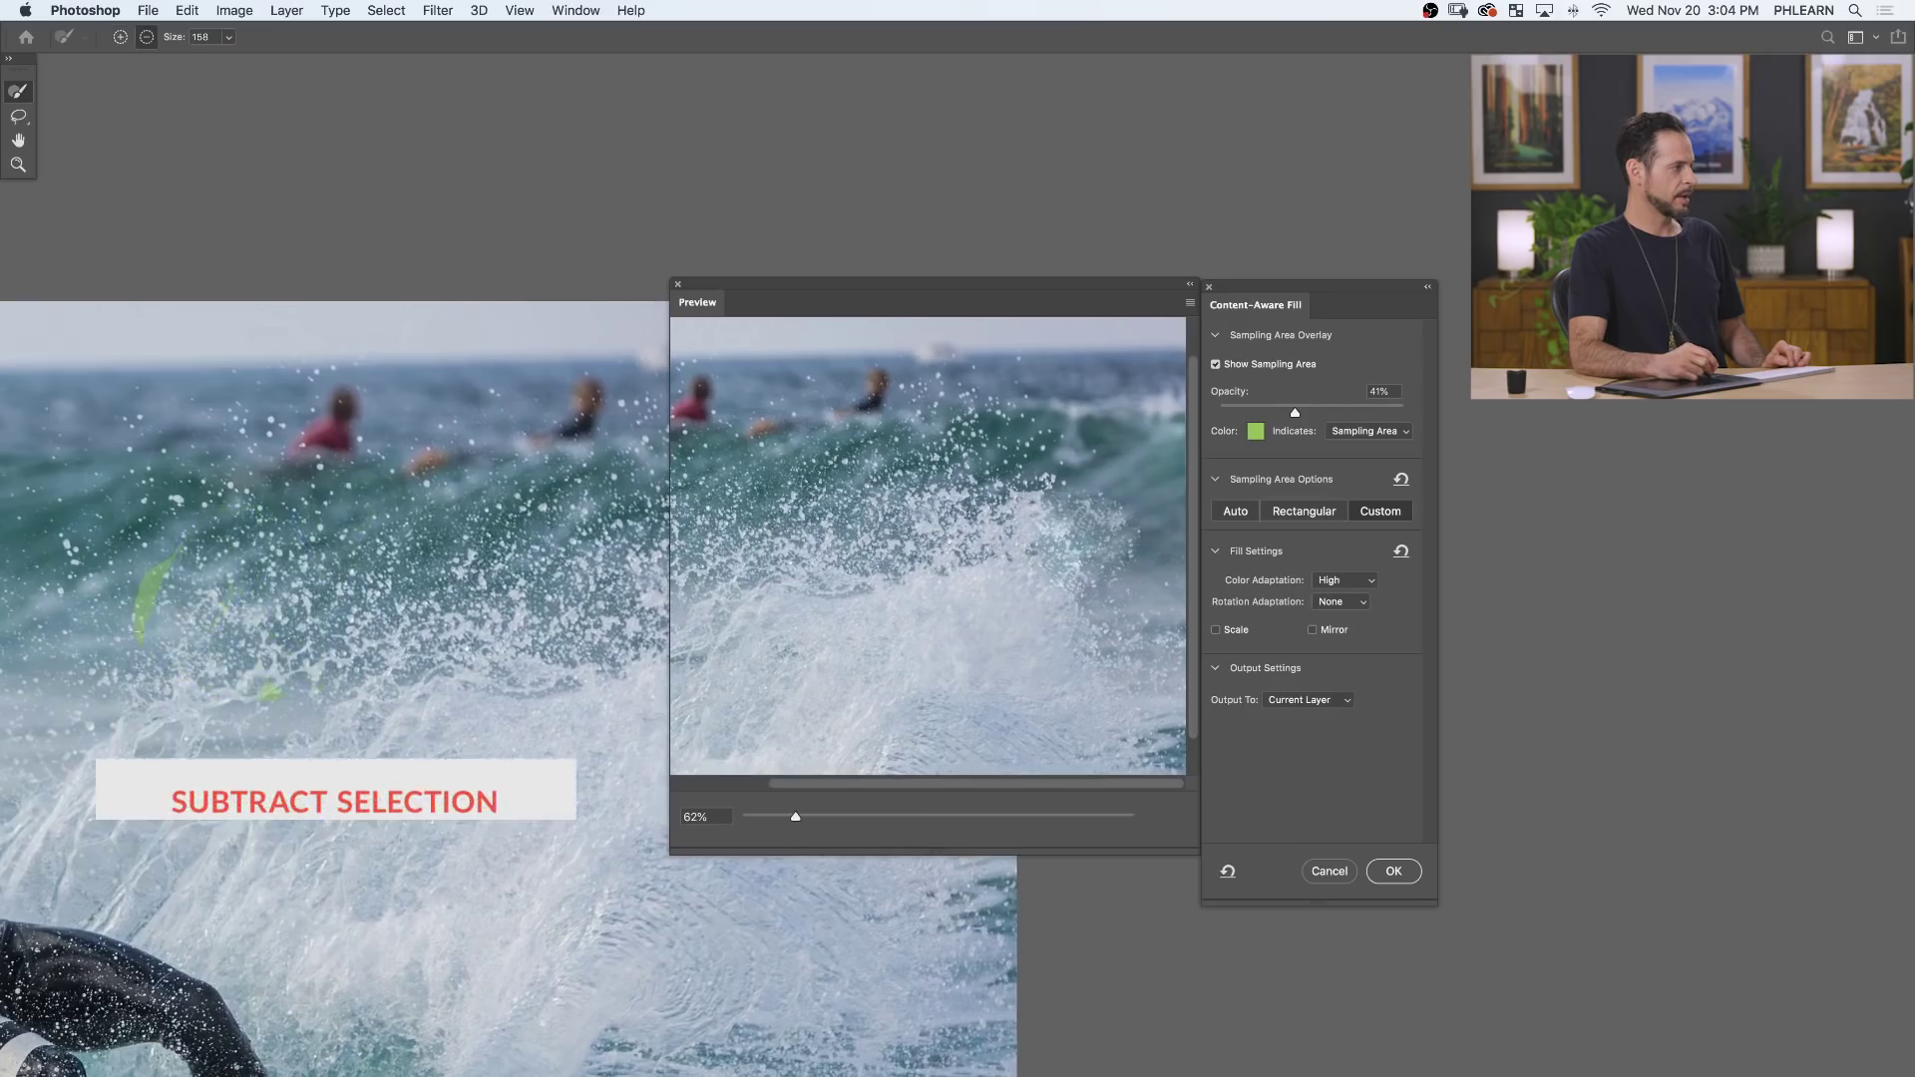
{"action": "scroll", "coordinate": [498, 648], "scroll_direction": "right", "scroll_amount": 2}
{"action": "scroll", "coordinate": [479, 679], "scroll_direction": "right", "scroll_amount": 6}
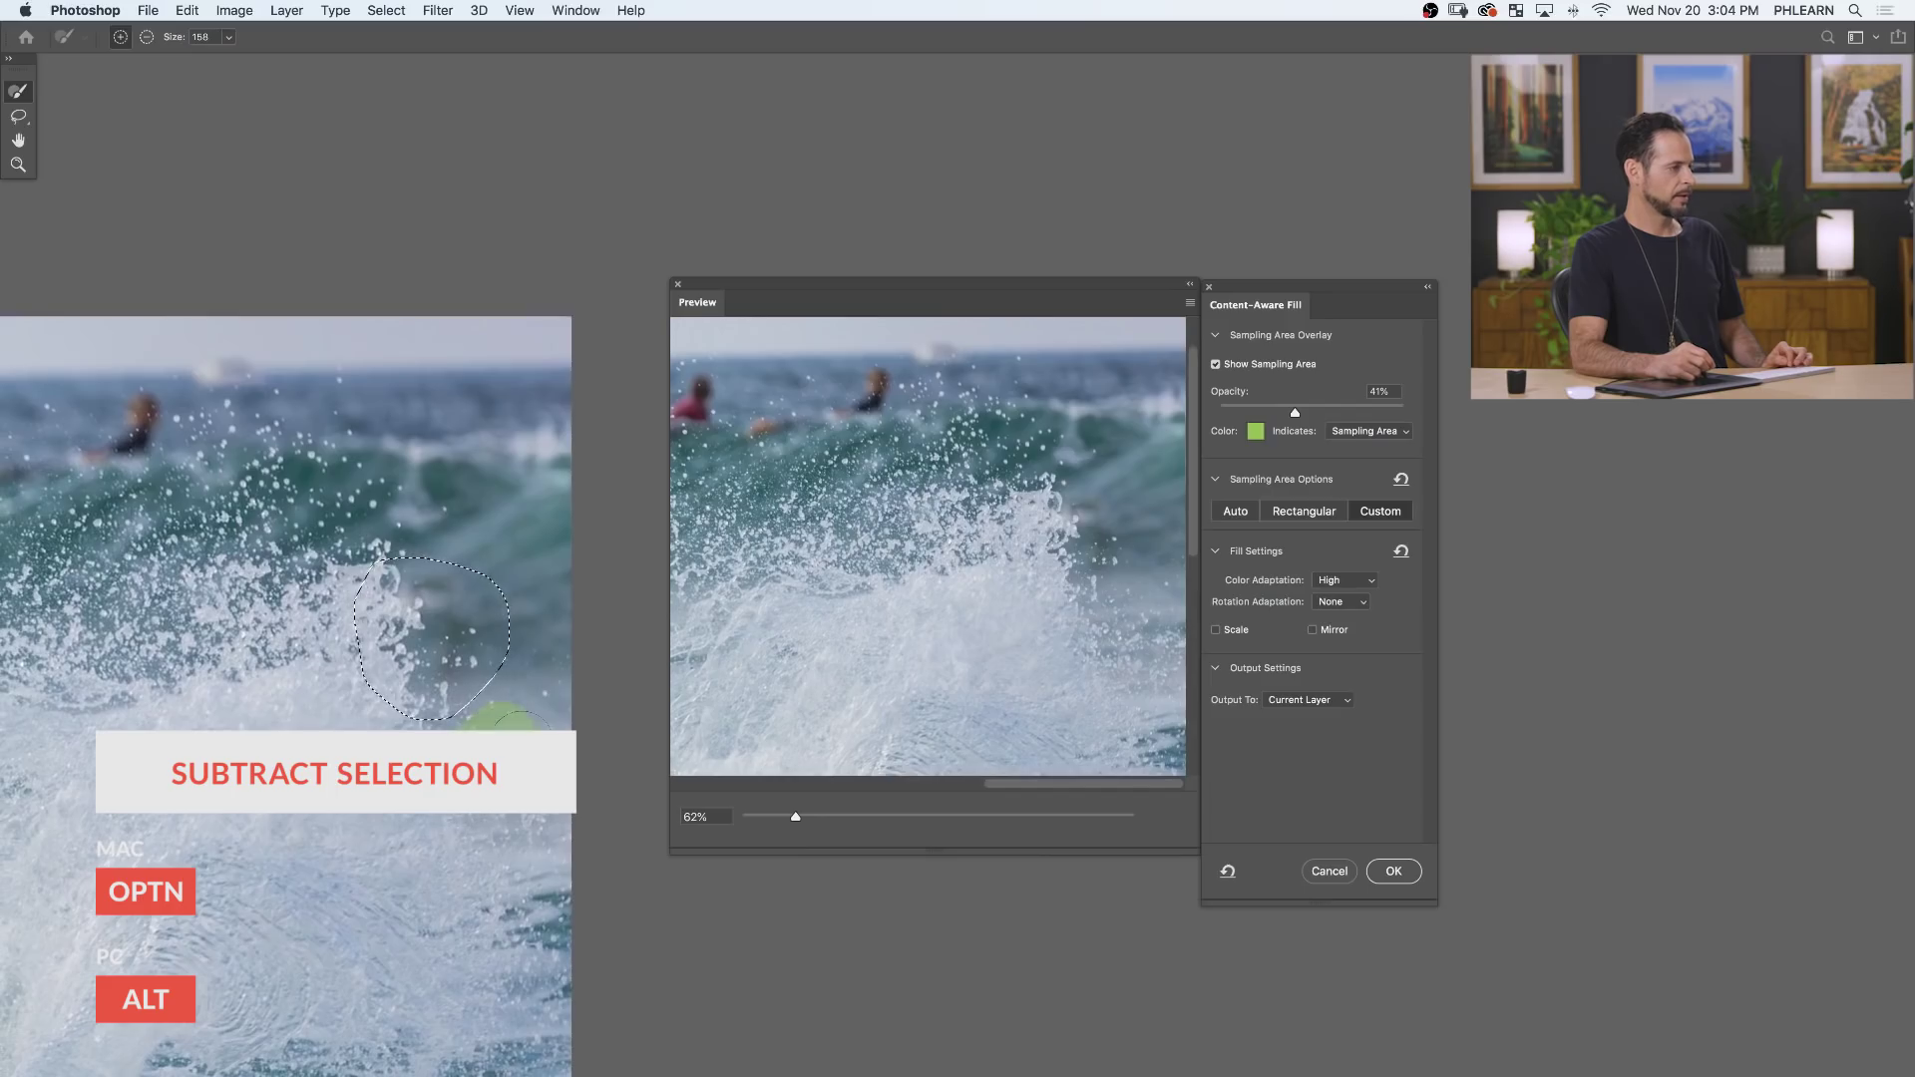
Repaint sampling beside the selection, keep Color Adaptation at High, then cancel Content-Aware Fill.
{"action": "left_click_drag", "start_coordinate": [518, 743], "coordinate": [498, 771]}
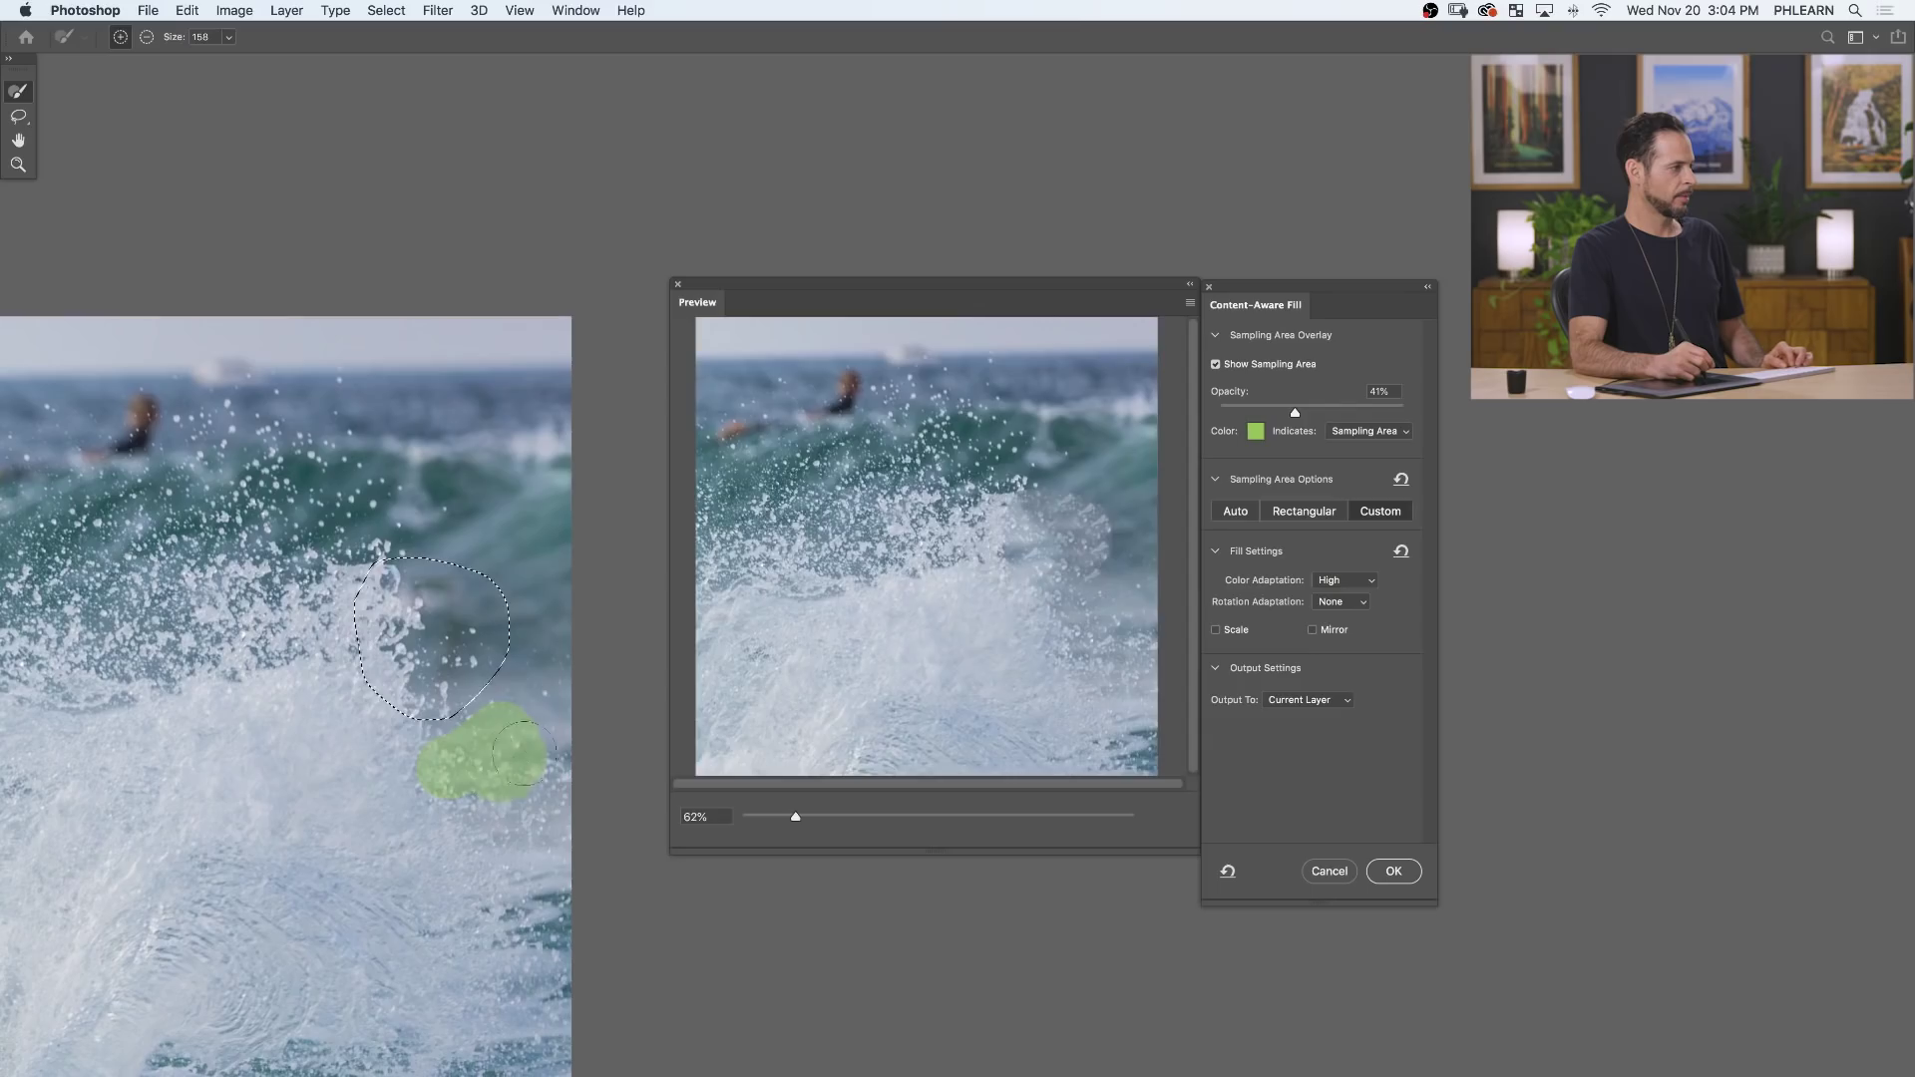
{"action": "key", "text": "super+z"}
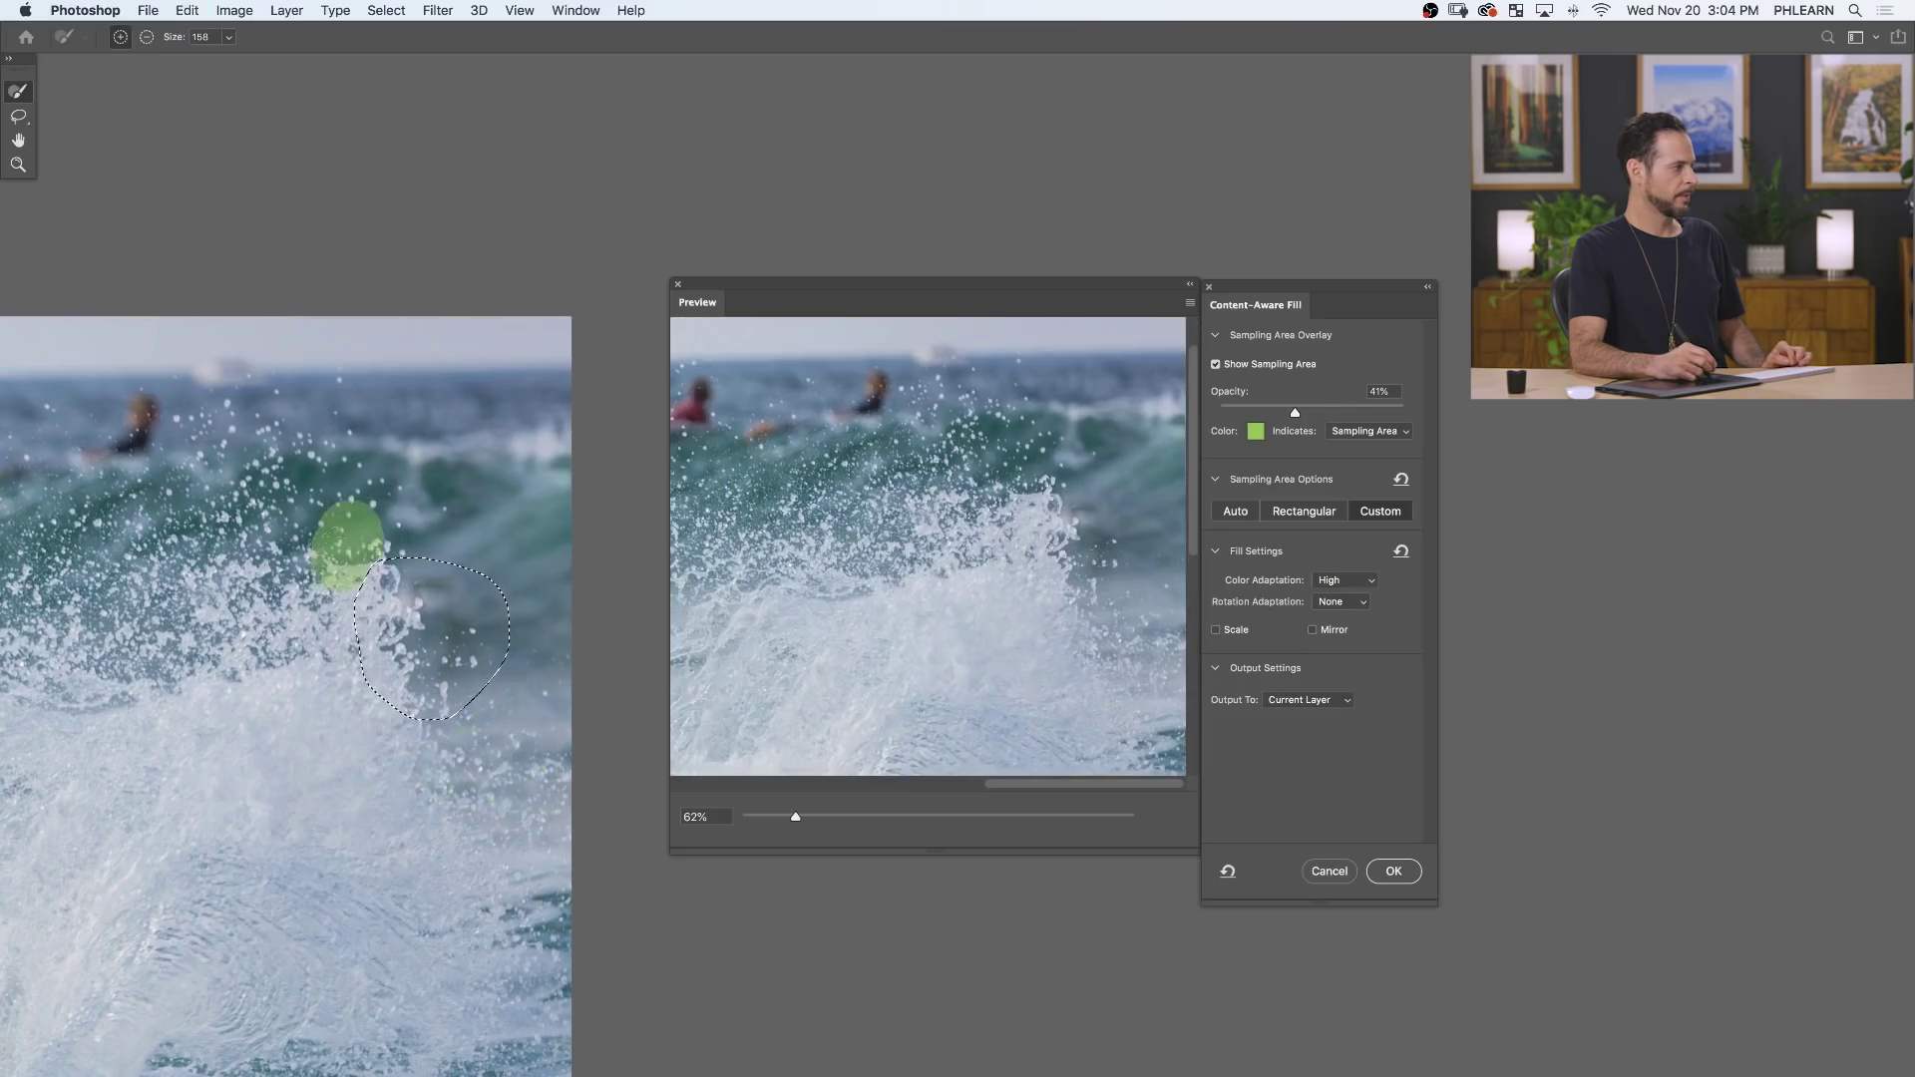
{"action": "left_click_drag", "start_coordinate": [348, 546], "coordinate": [311, 539]}
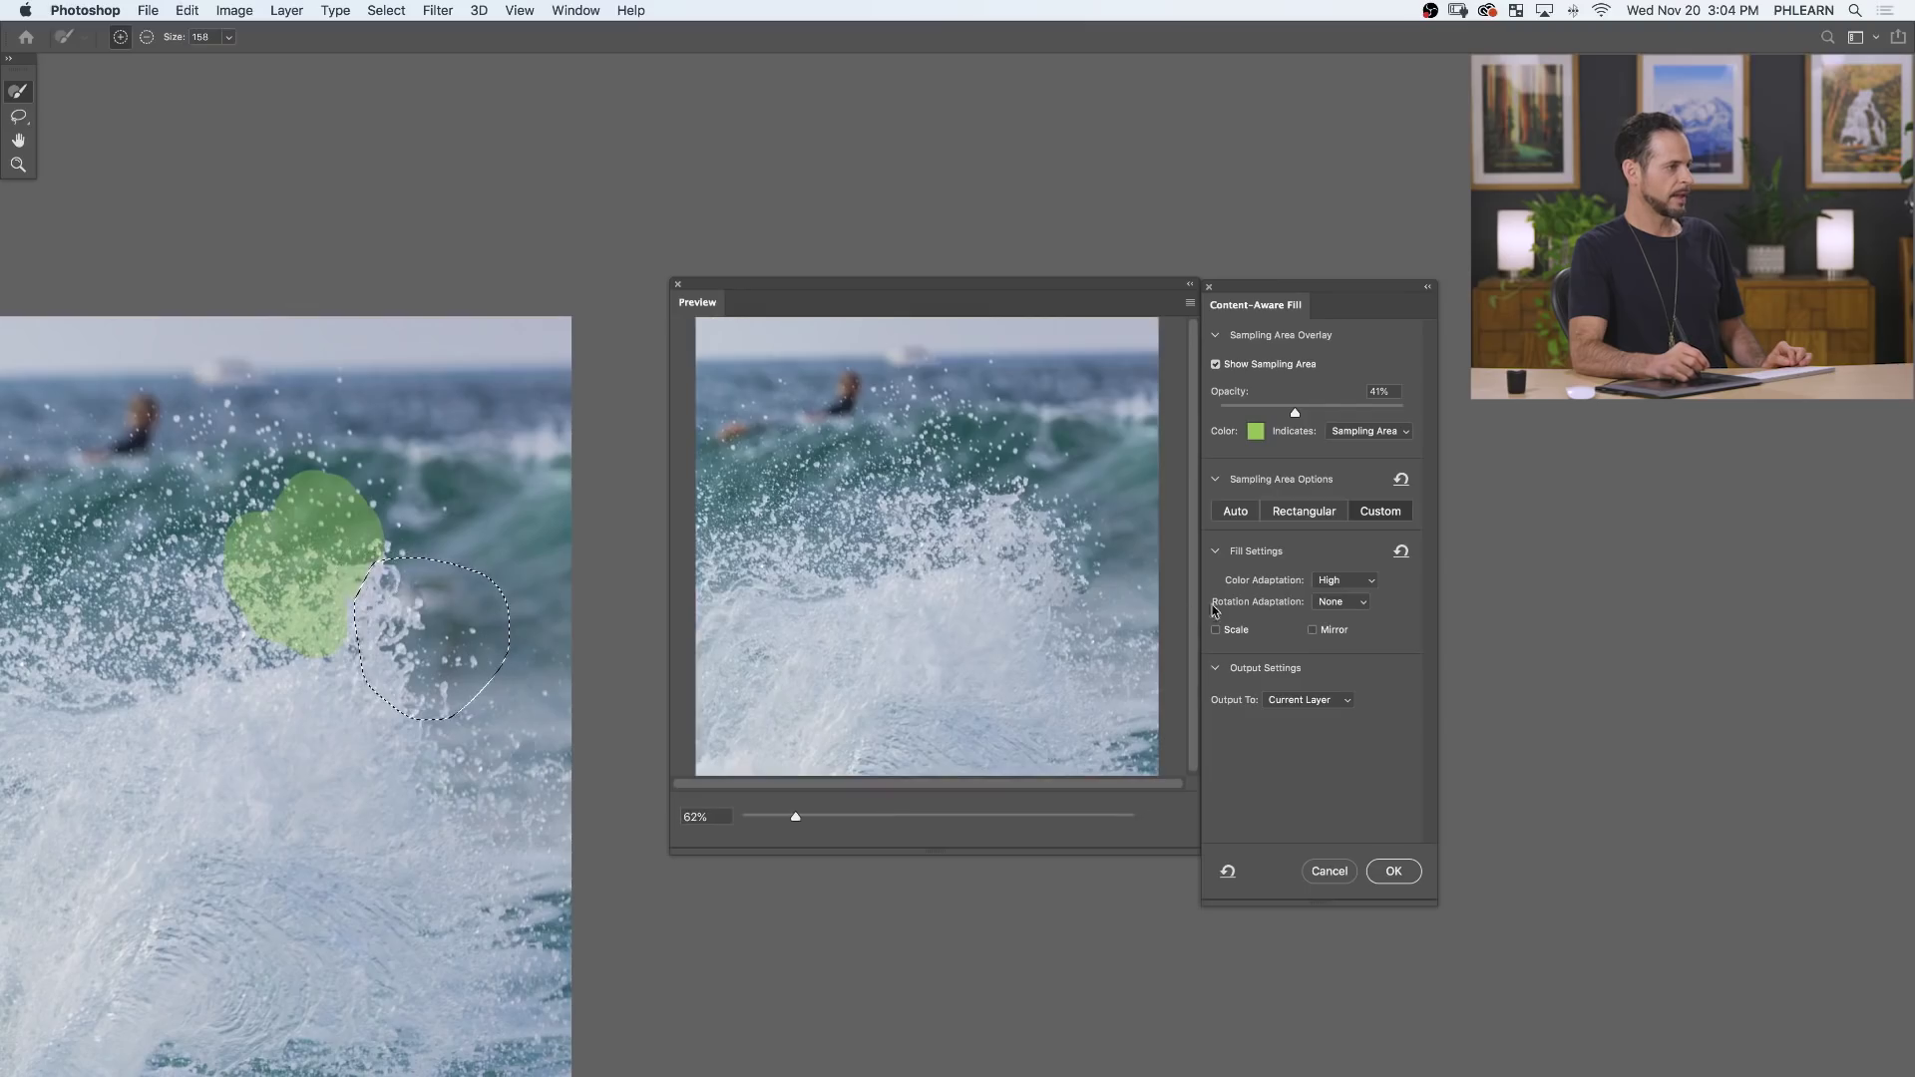
{"action": "left_click", "coordinate": [1336, 585]}
{"action": "left_click", "coordinate": [1349, 599]}
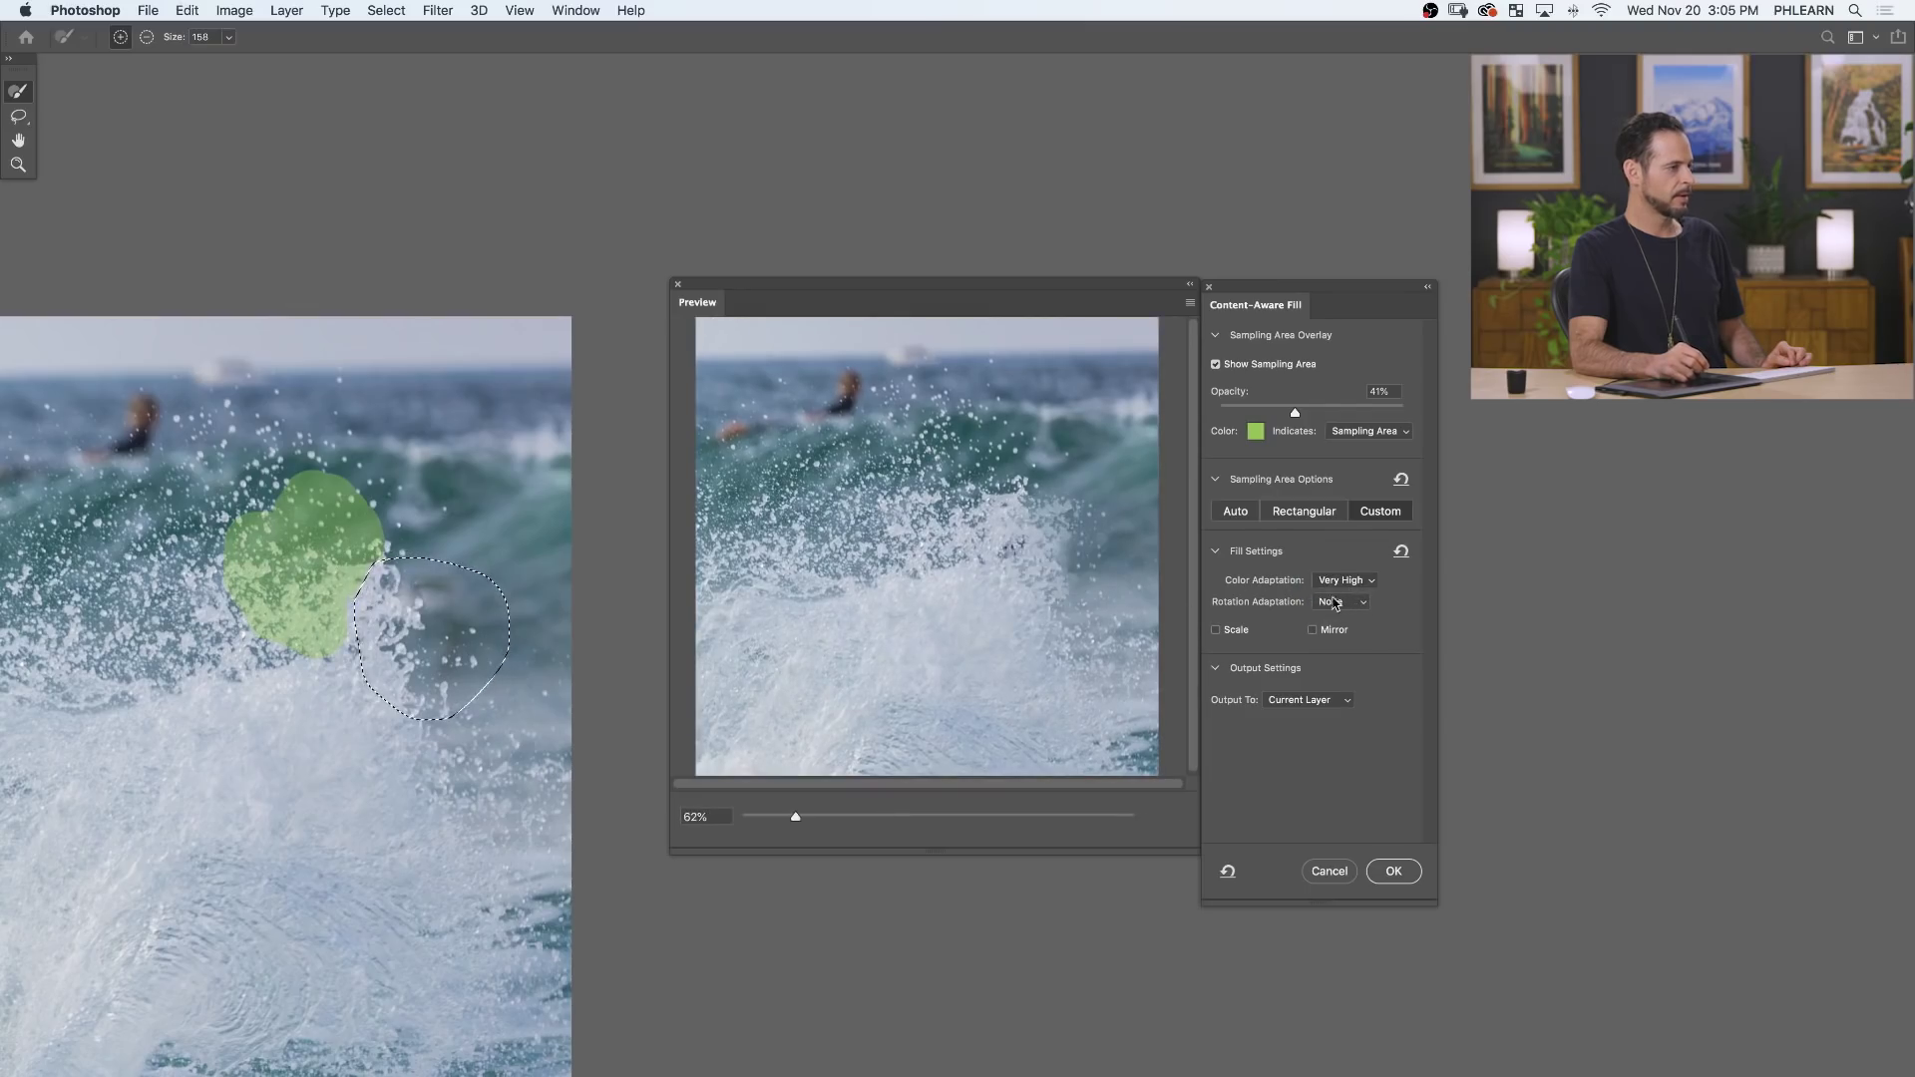
{"action": "left_click", "coordinate": [1341, 582]}
{"action": "left_click", "coordinate": [1343, 569]}
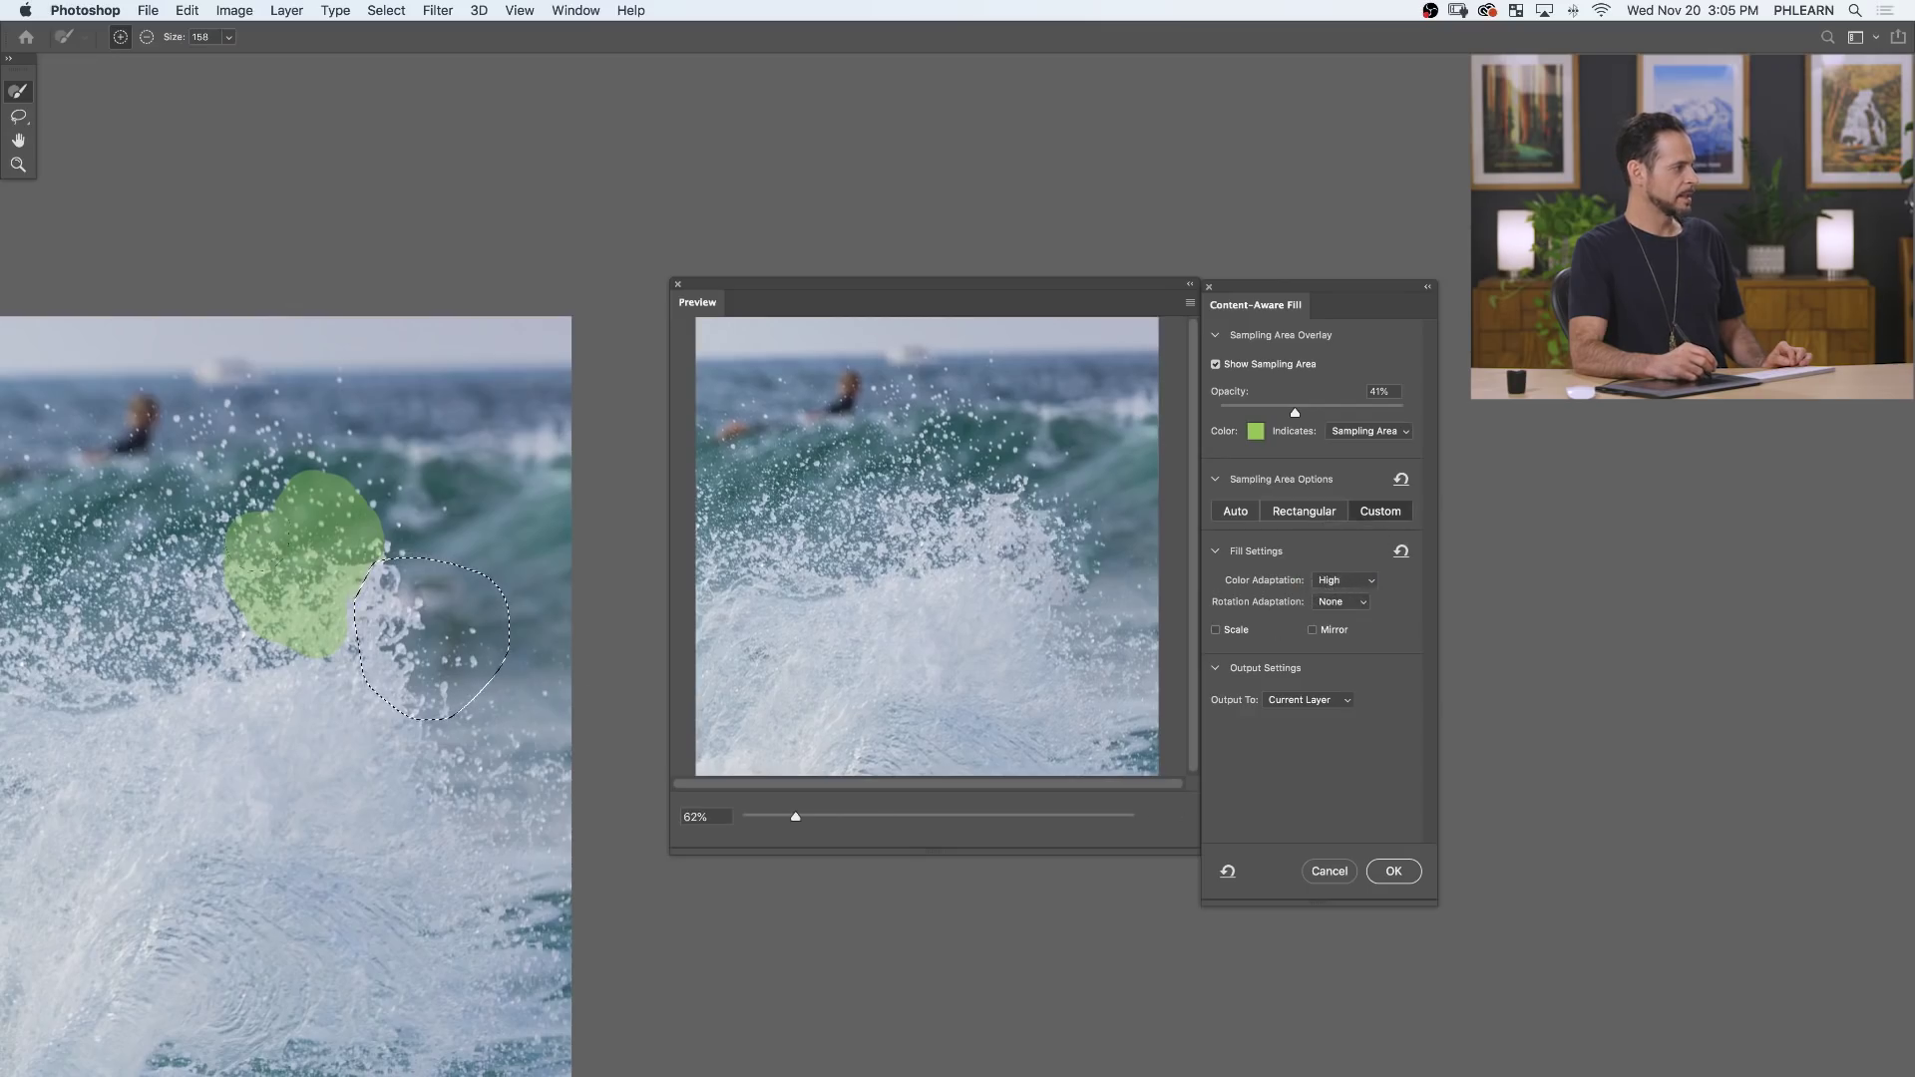
{"action": "left_click_drag", "start_coordinate": [244, 526], "coordinate": [275, 494]}
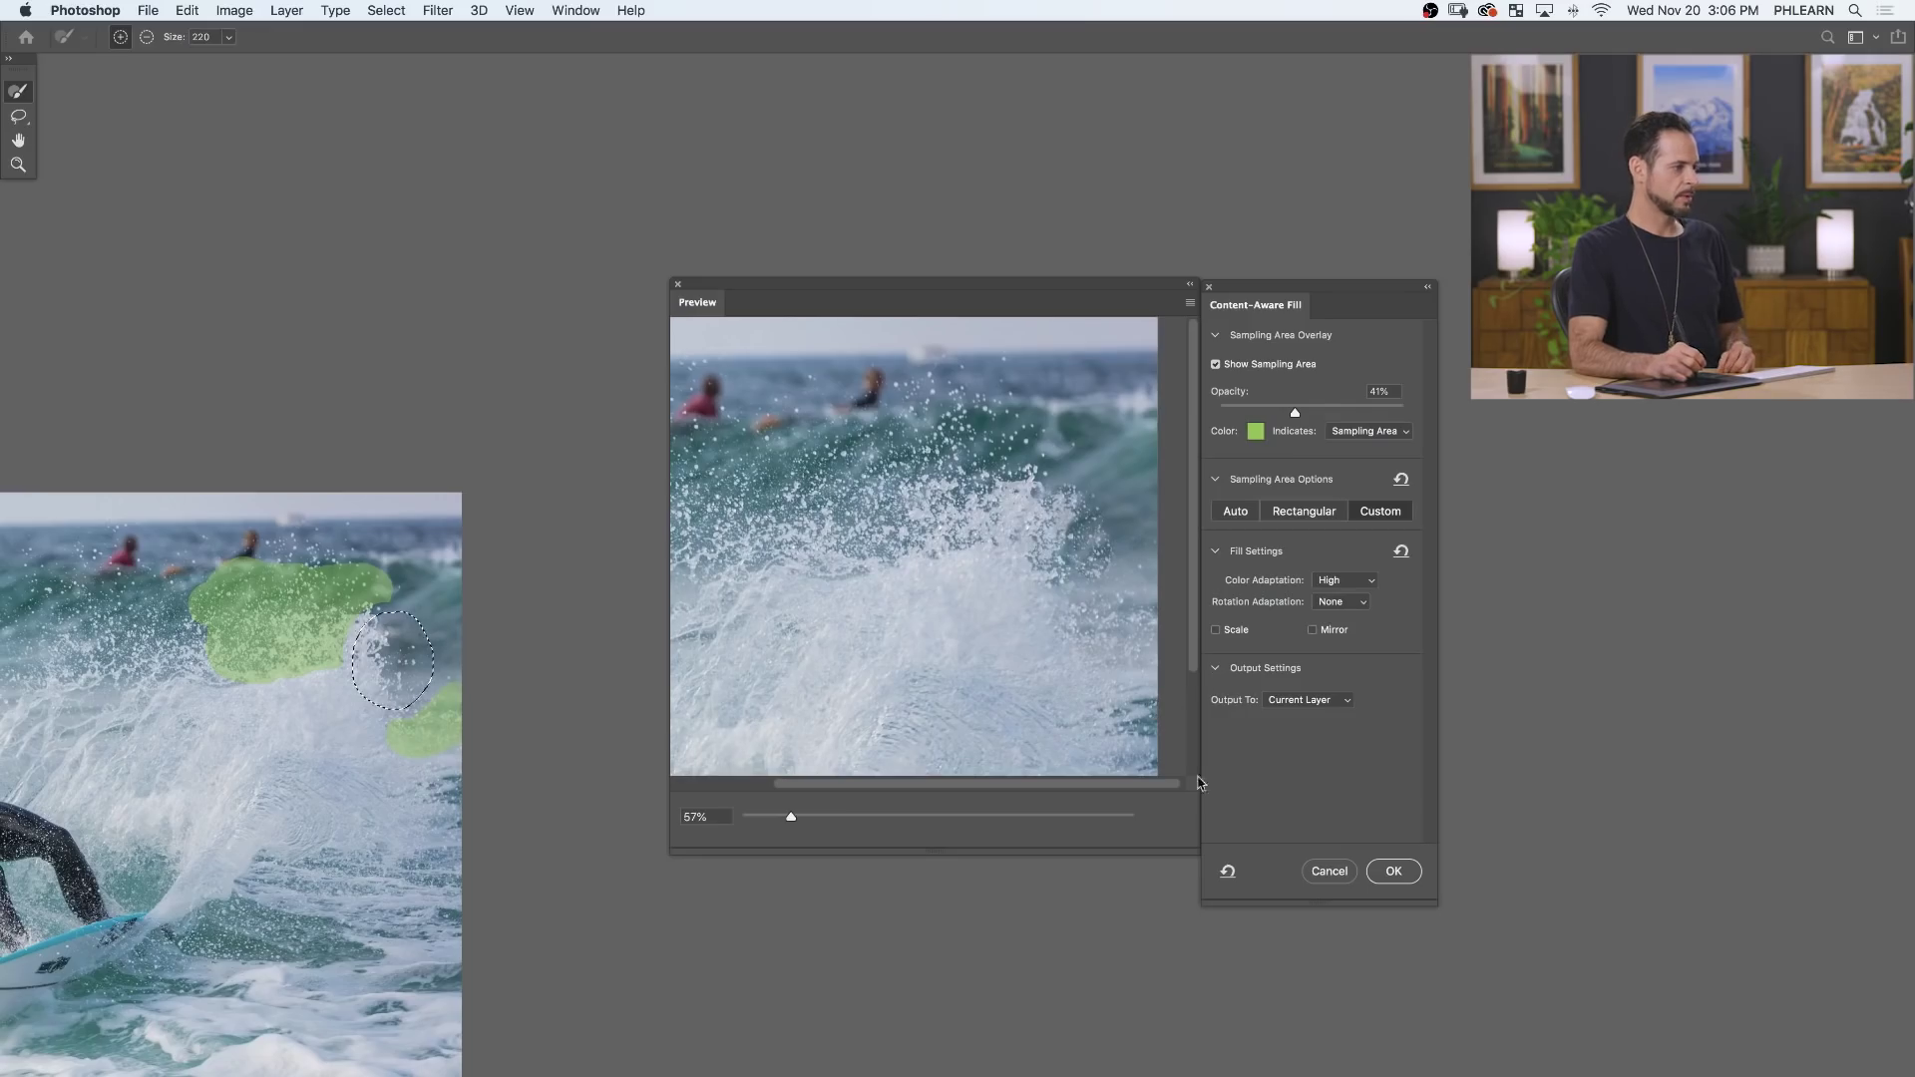
{"action": "left_click", "coordinate": [1328, 871]}
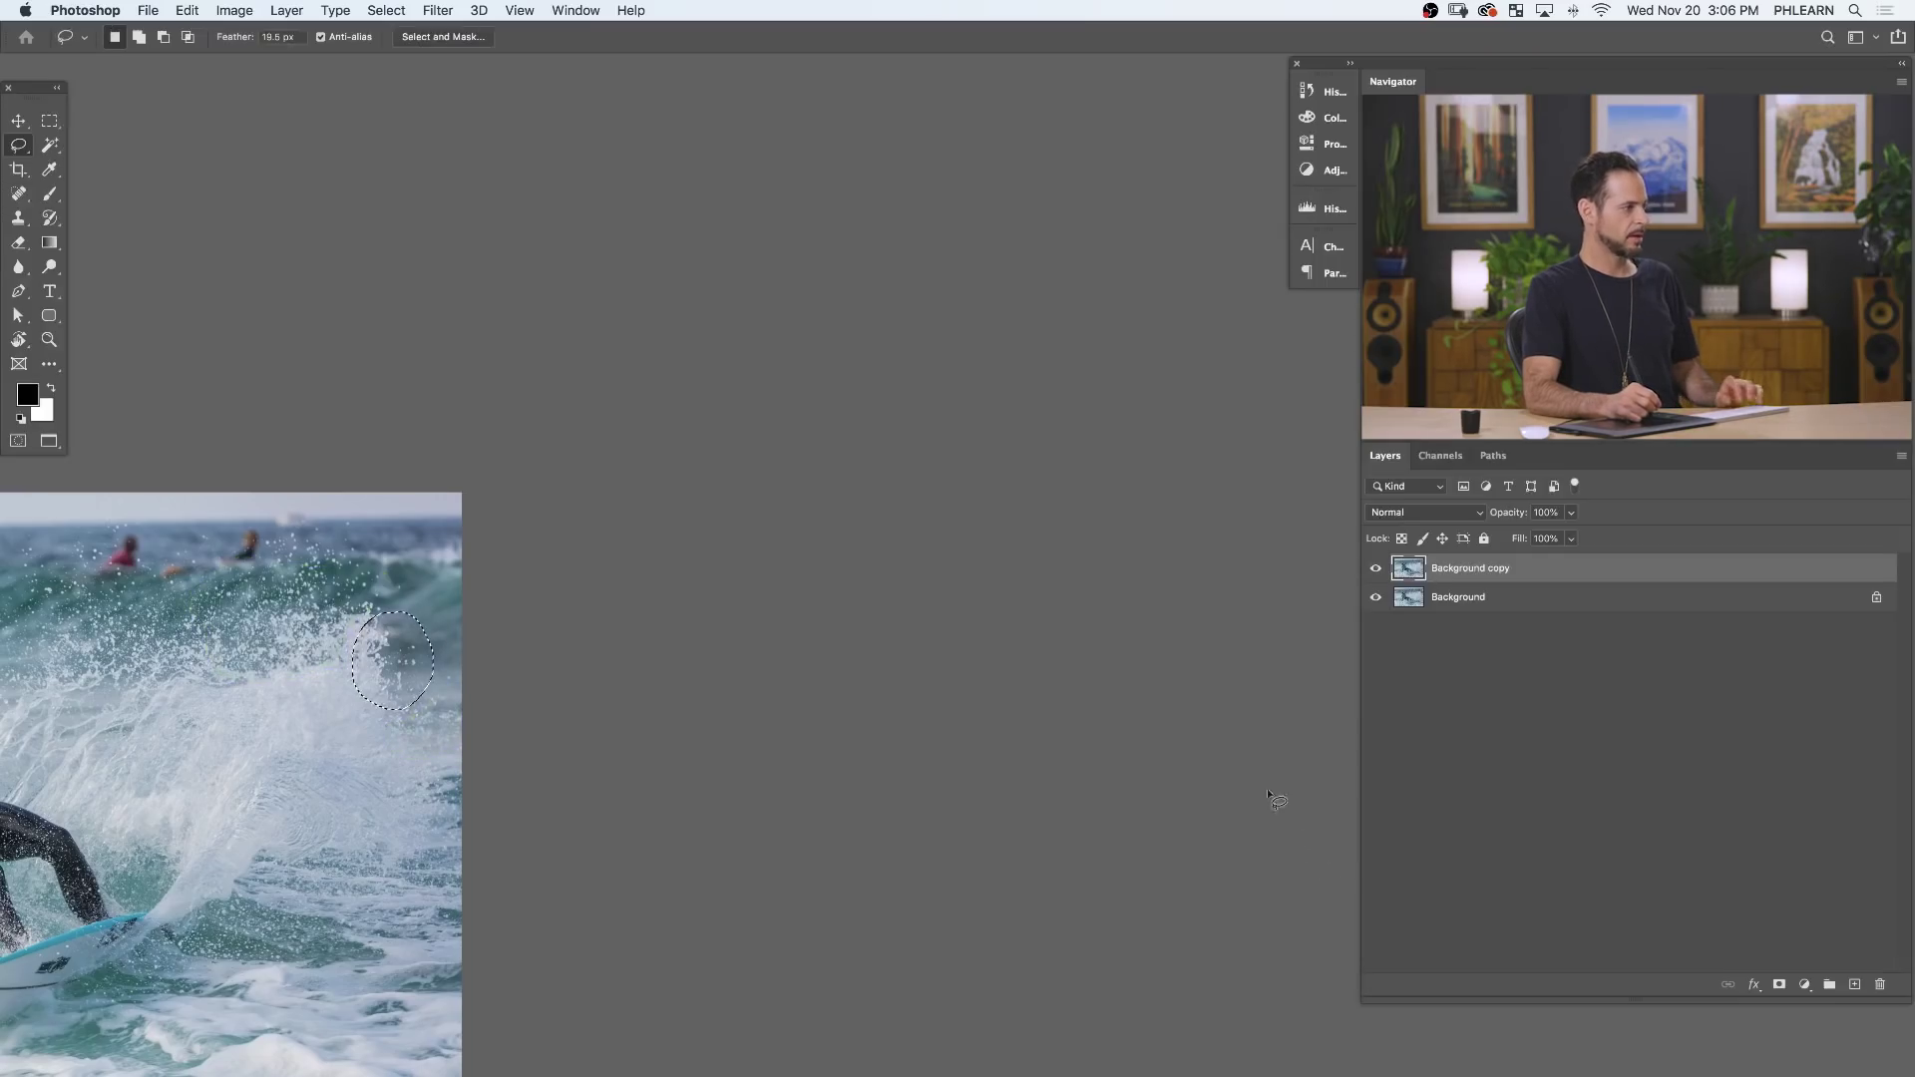
Deselect, compare layers, and lasso the red-shirted surfer in the distance.
{"action": "key", "text": "super+d"}
{"action": "left_click", "coordinate": [381, 725]}
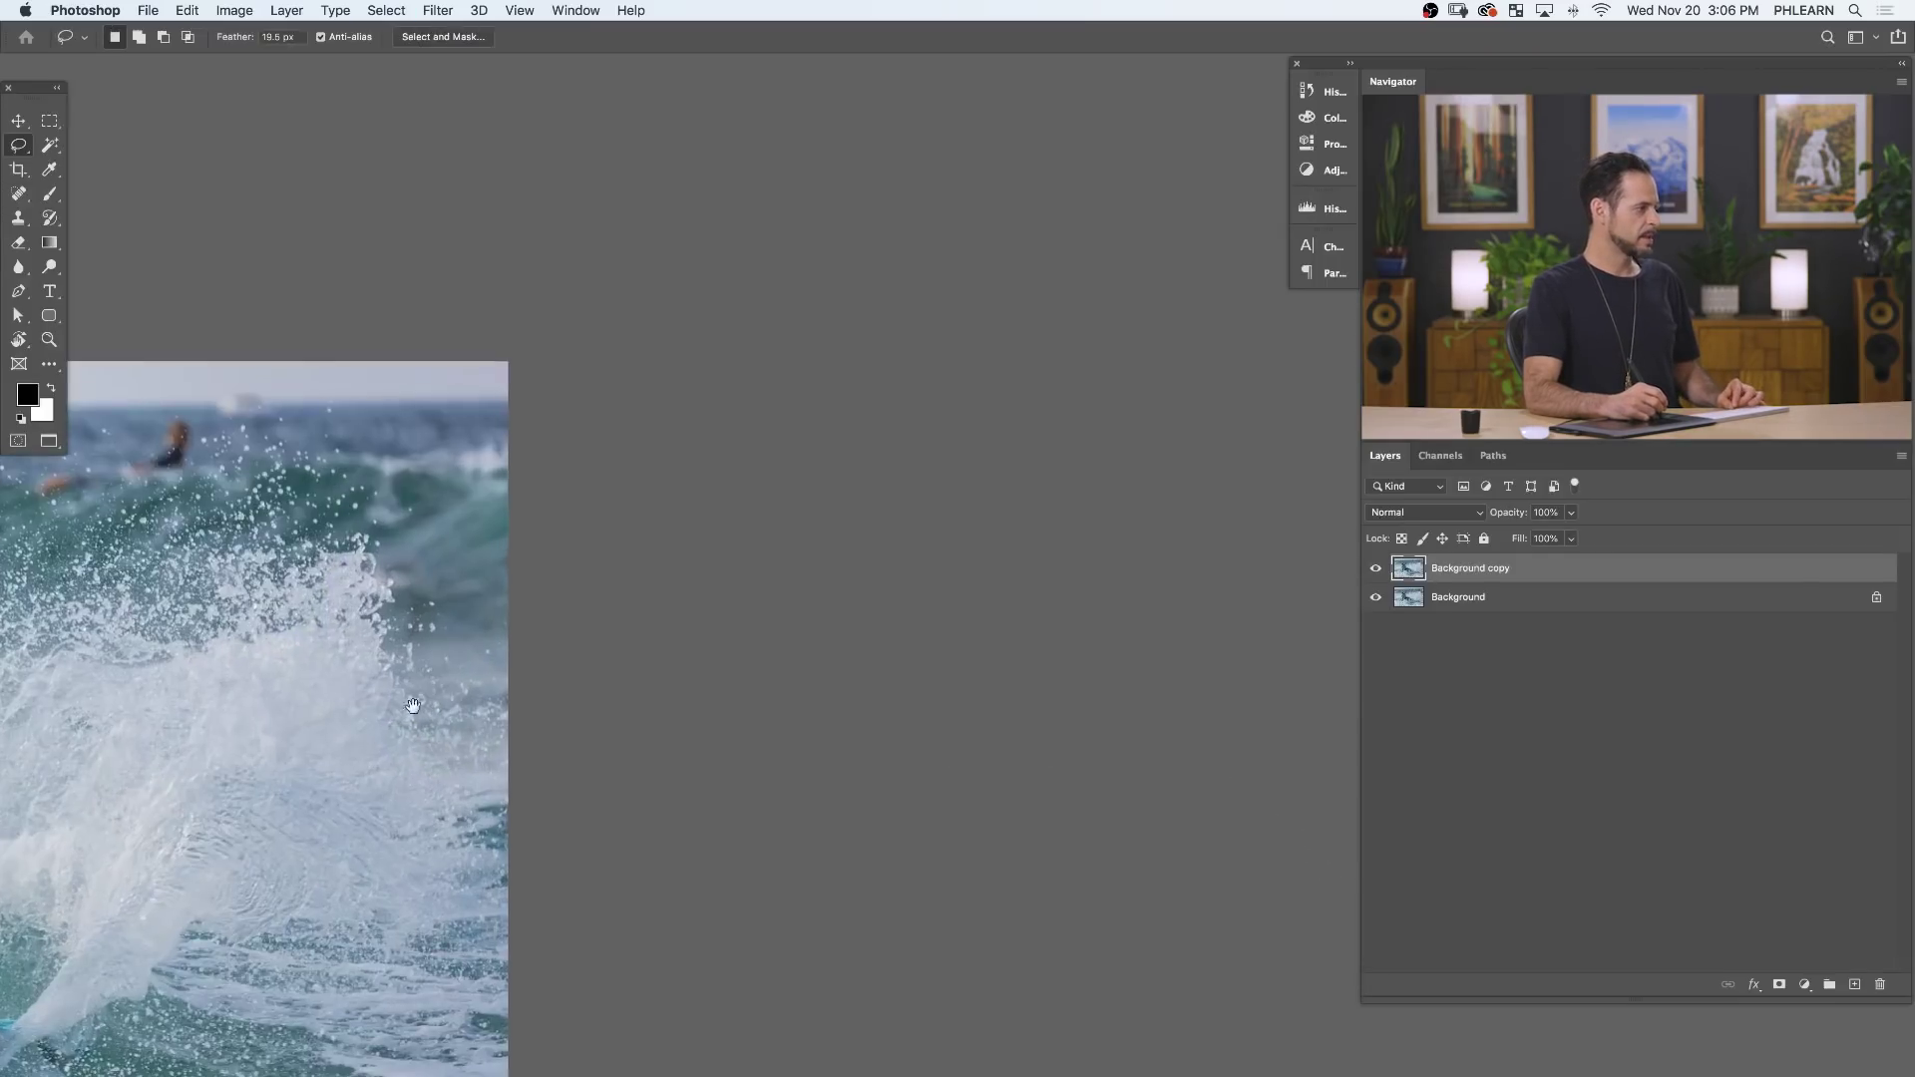
{"action": "left_click", "coordinate": [1375, 568]}
{"action": "left_click", "coordinate": [1376, 567]}
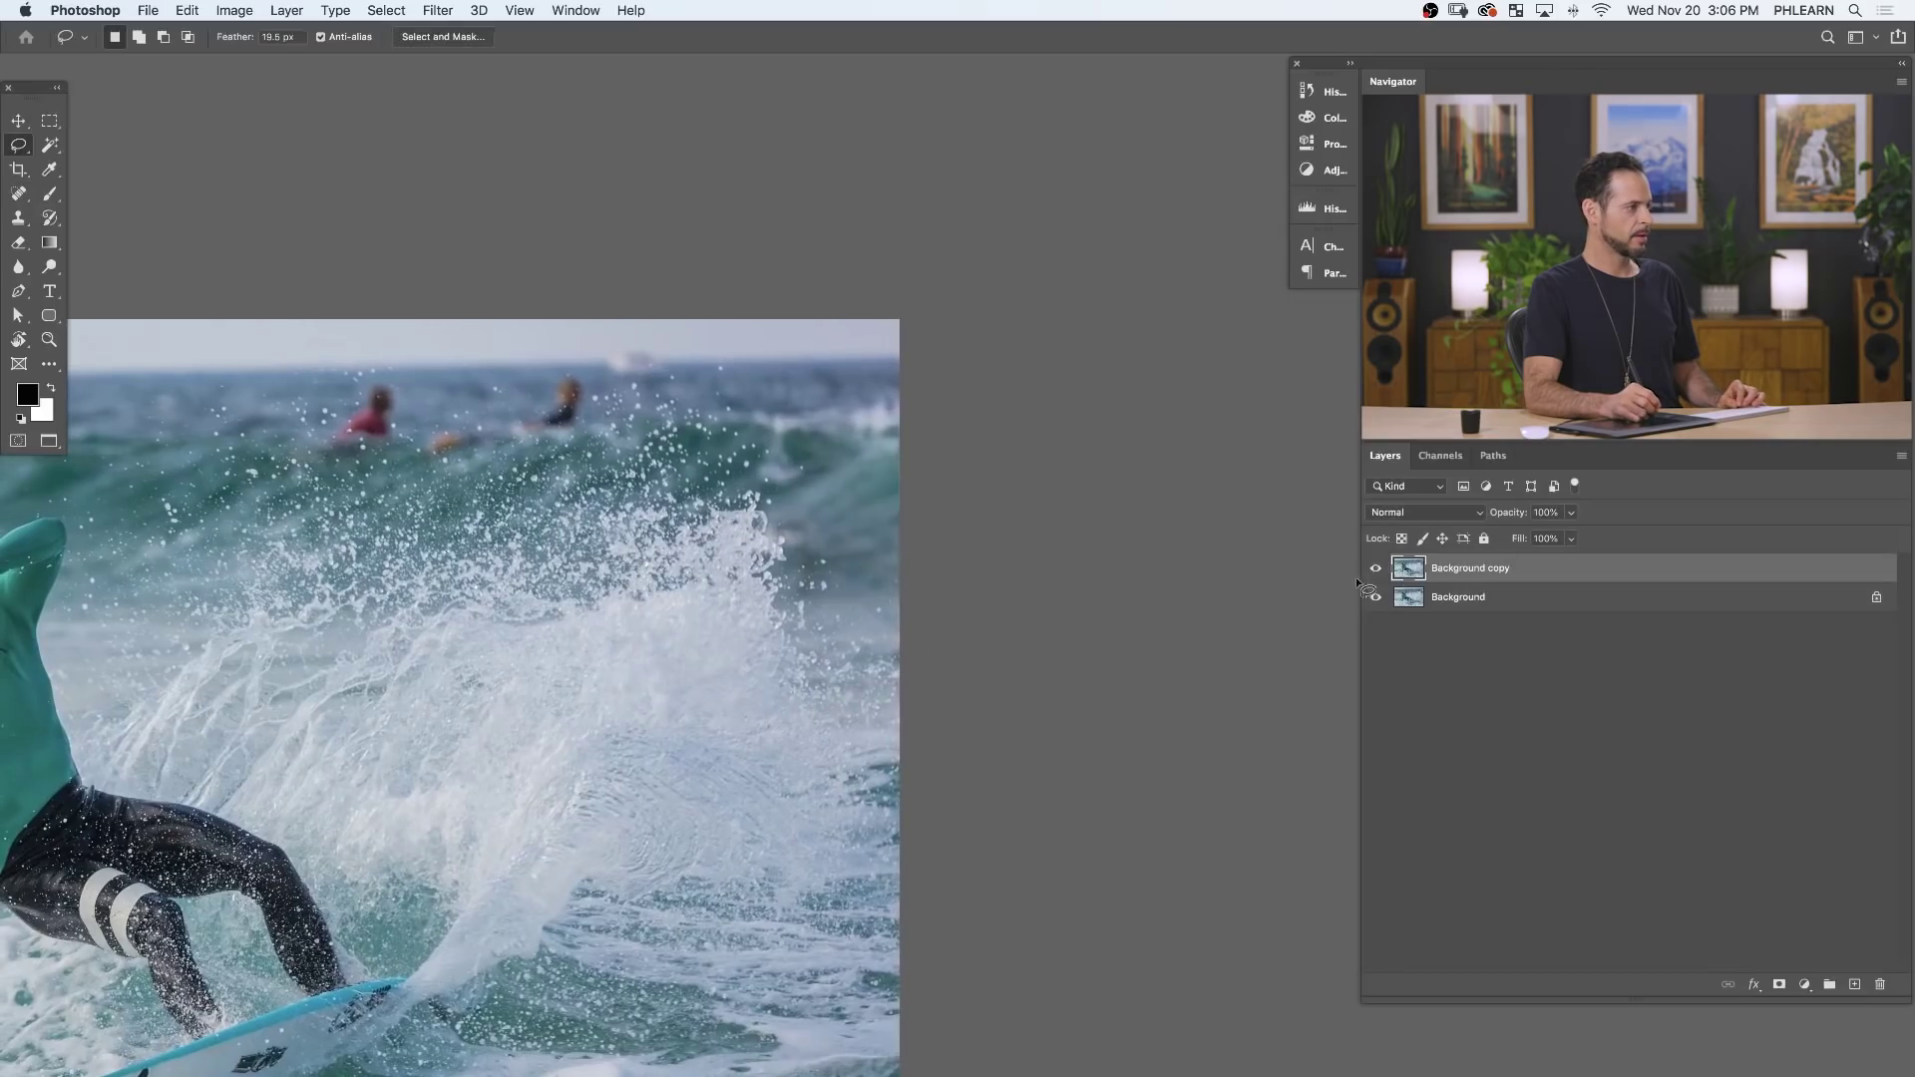
{"action": "left_click_drag", "start_coordinate": [622, 632], "coordinate": [742, 710]}
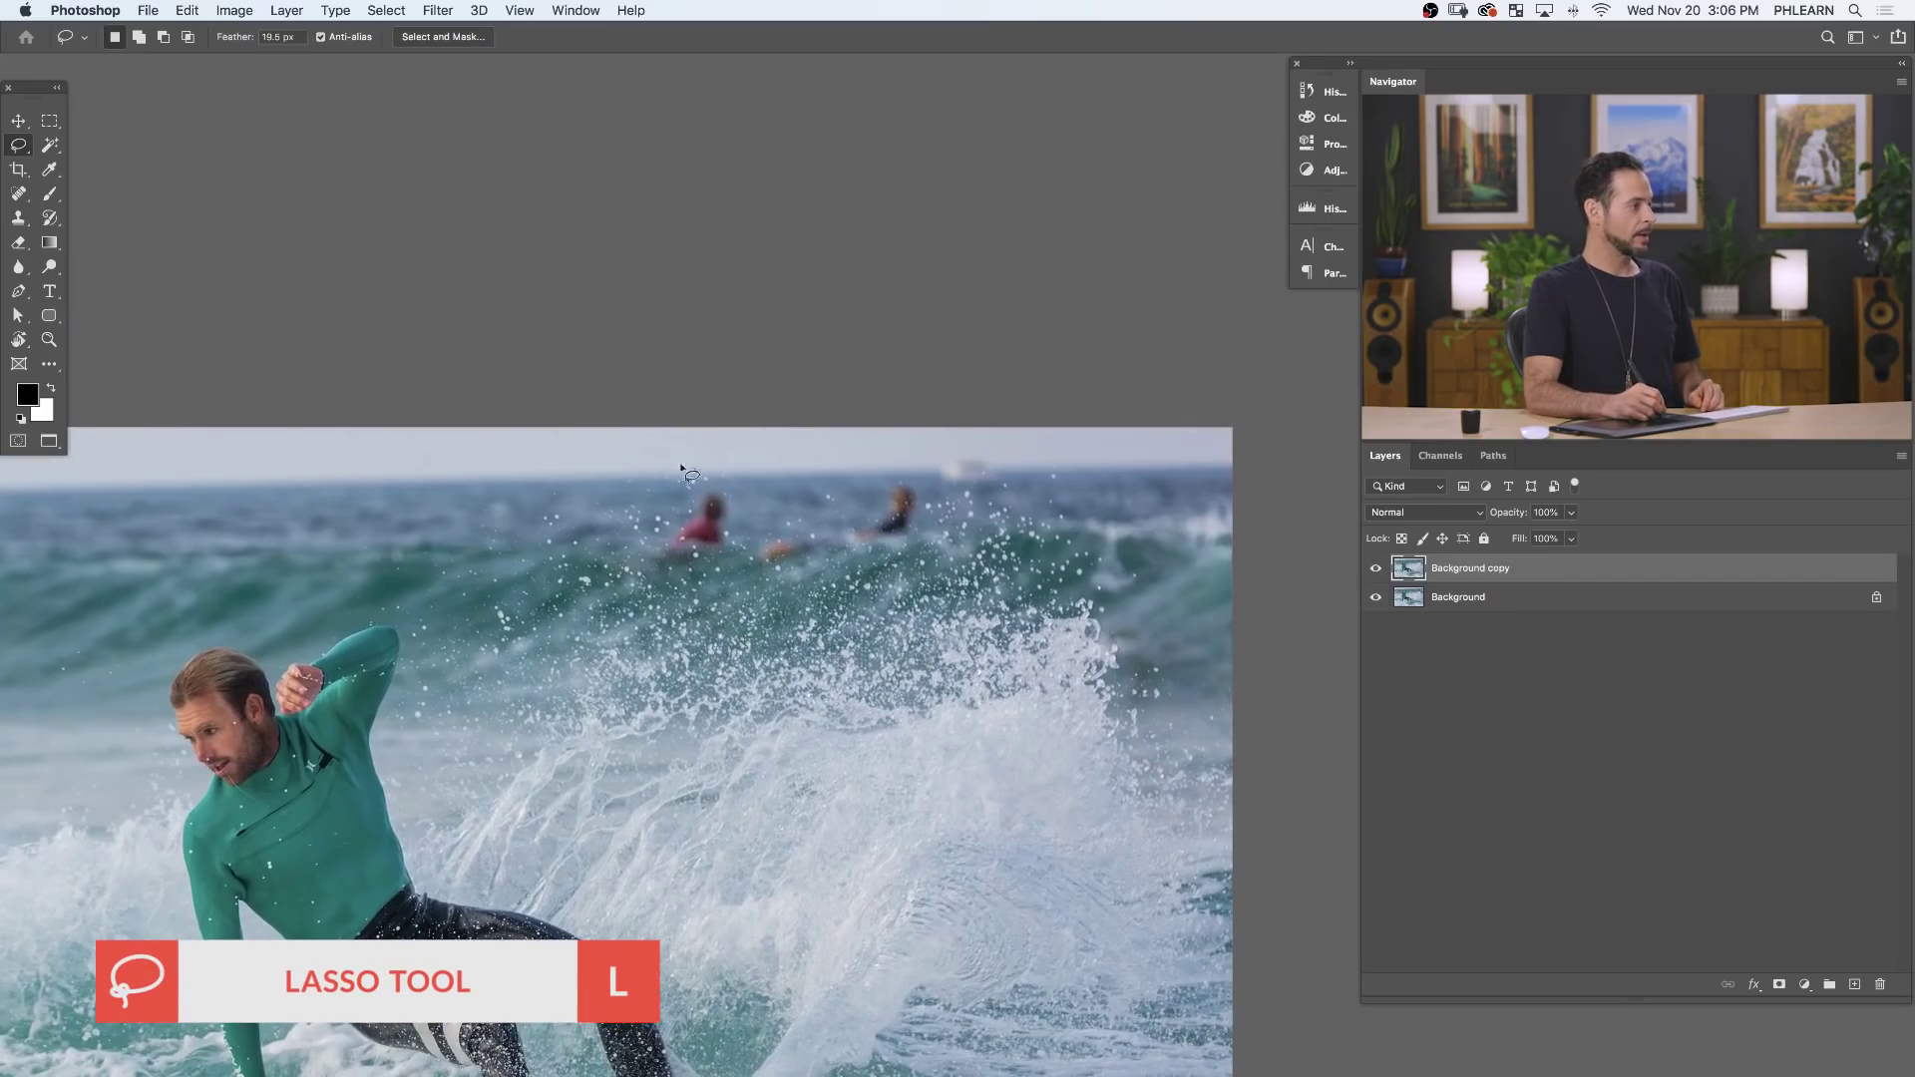
{"action": "left_click_drag", "start_coordinate": [761, 539], "coordinate": [753, 467]}
Content-aware fill the red-shirted surfer with Auto sampling.
{"action": "left_click", "coordinate": [203, 12]}
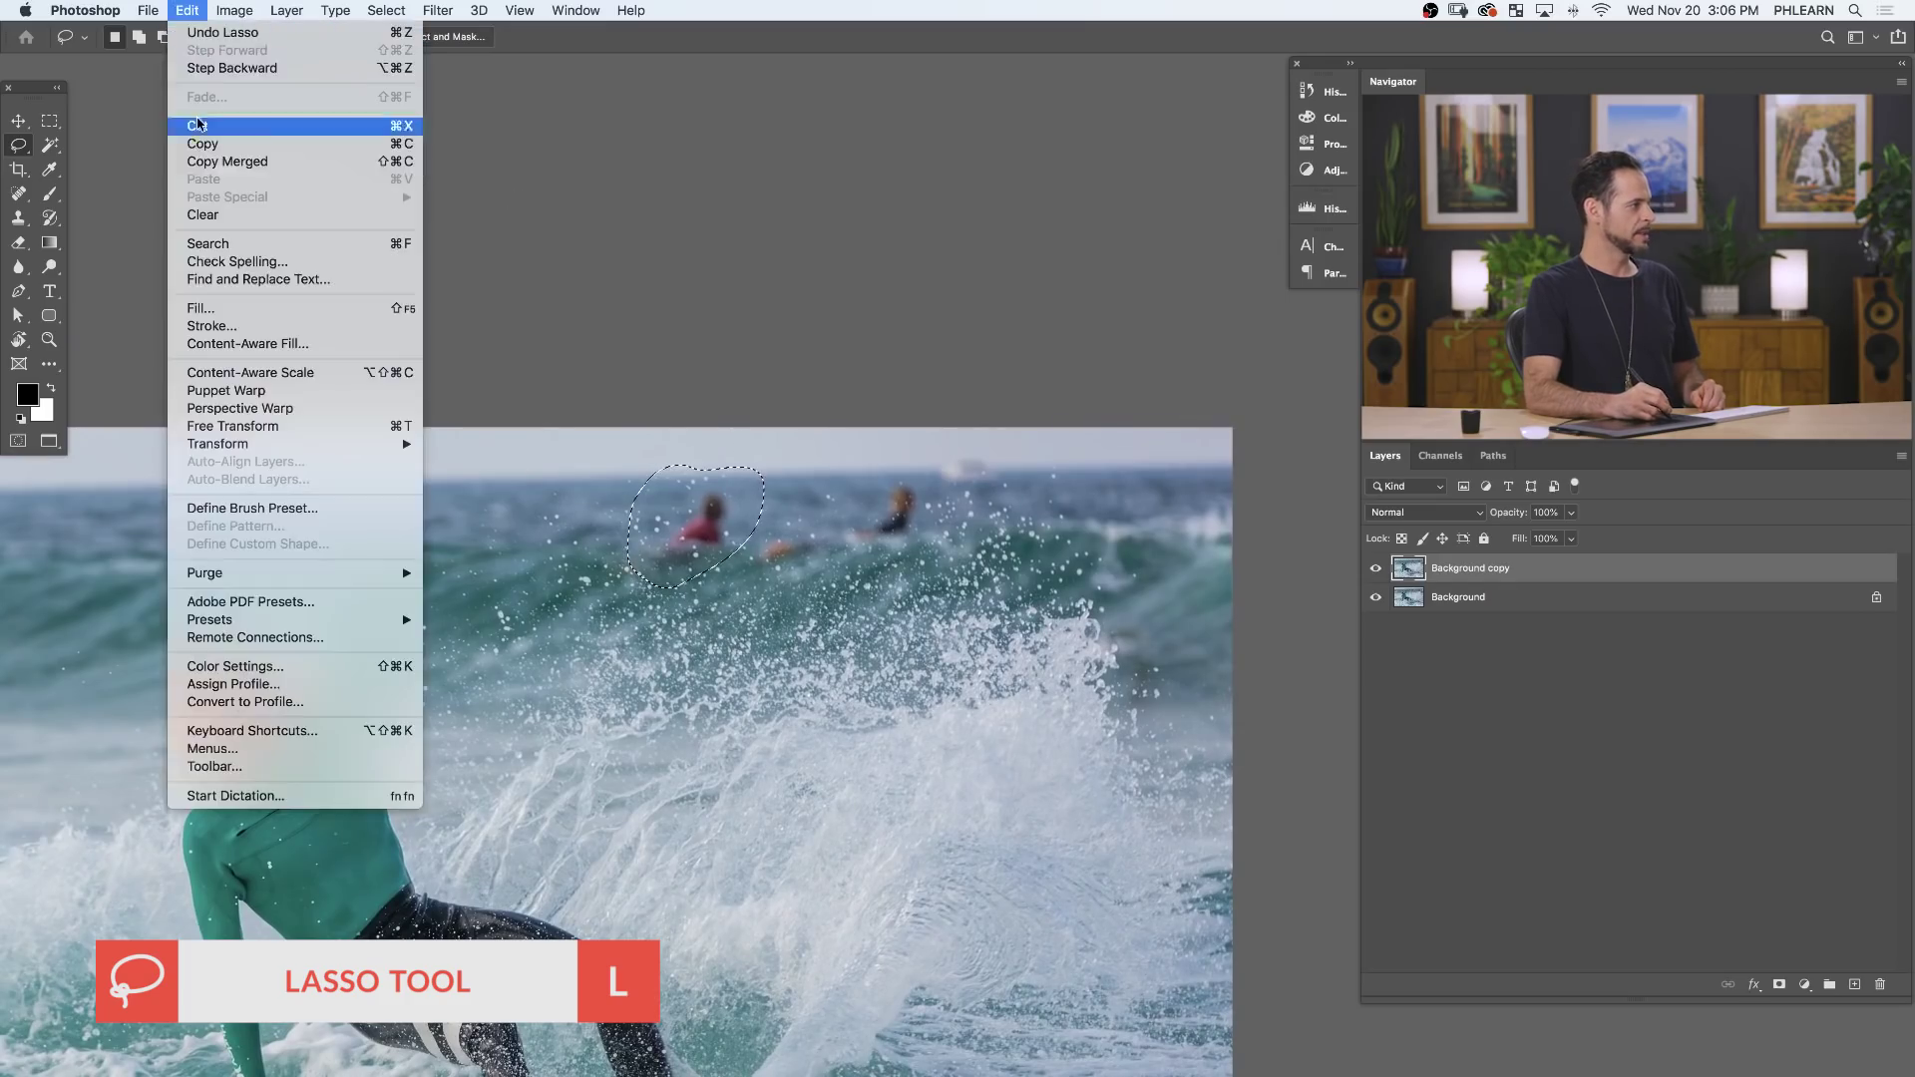
{"action": "left_click", "coordinate": [264, 346]}
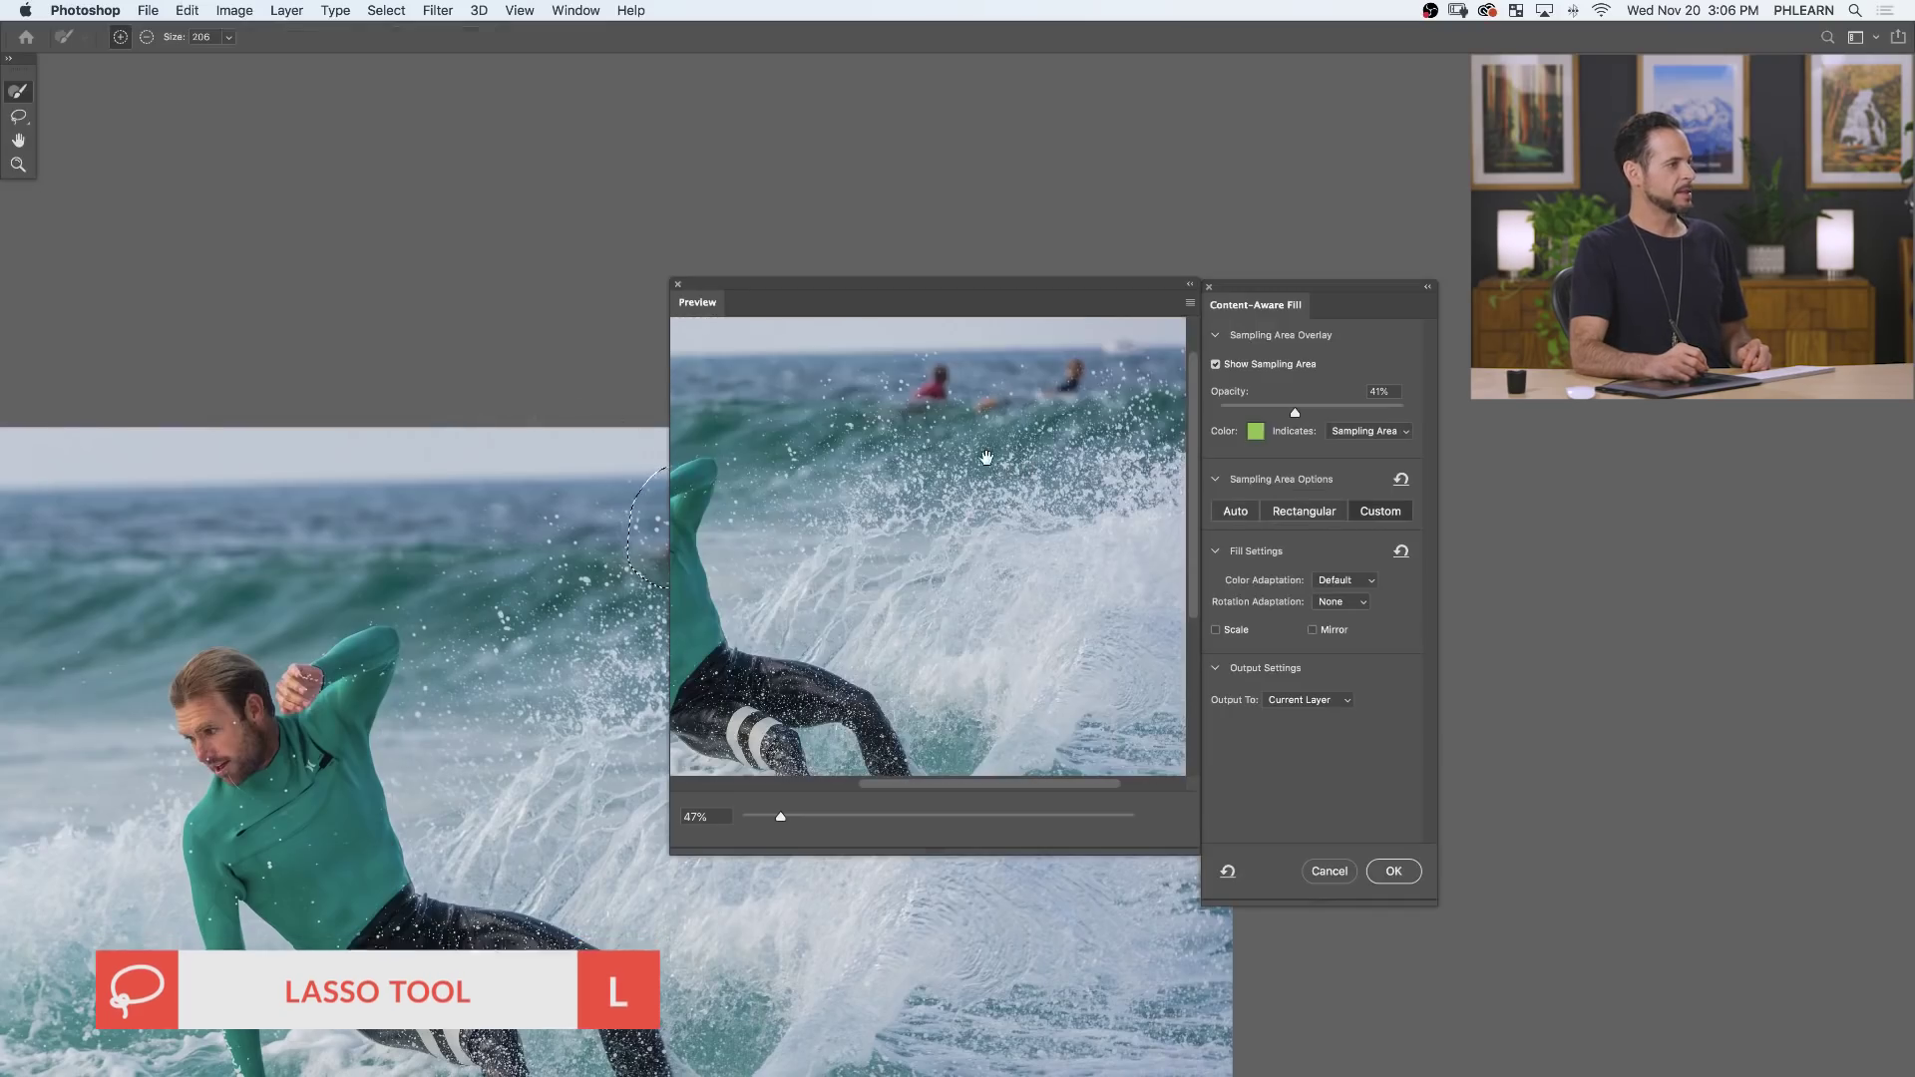
{"action": "left_click", "coordinate": [1233, 514]}
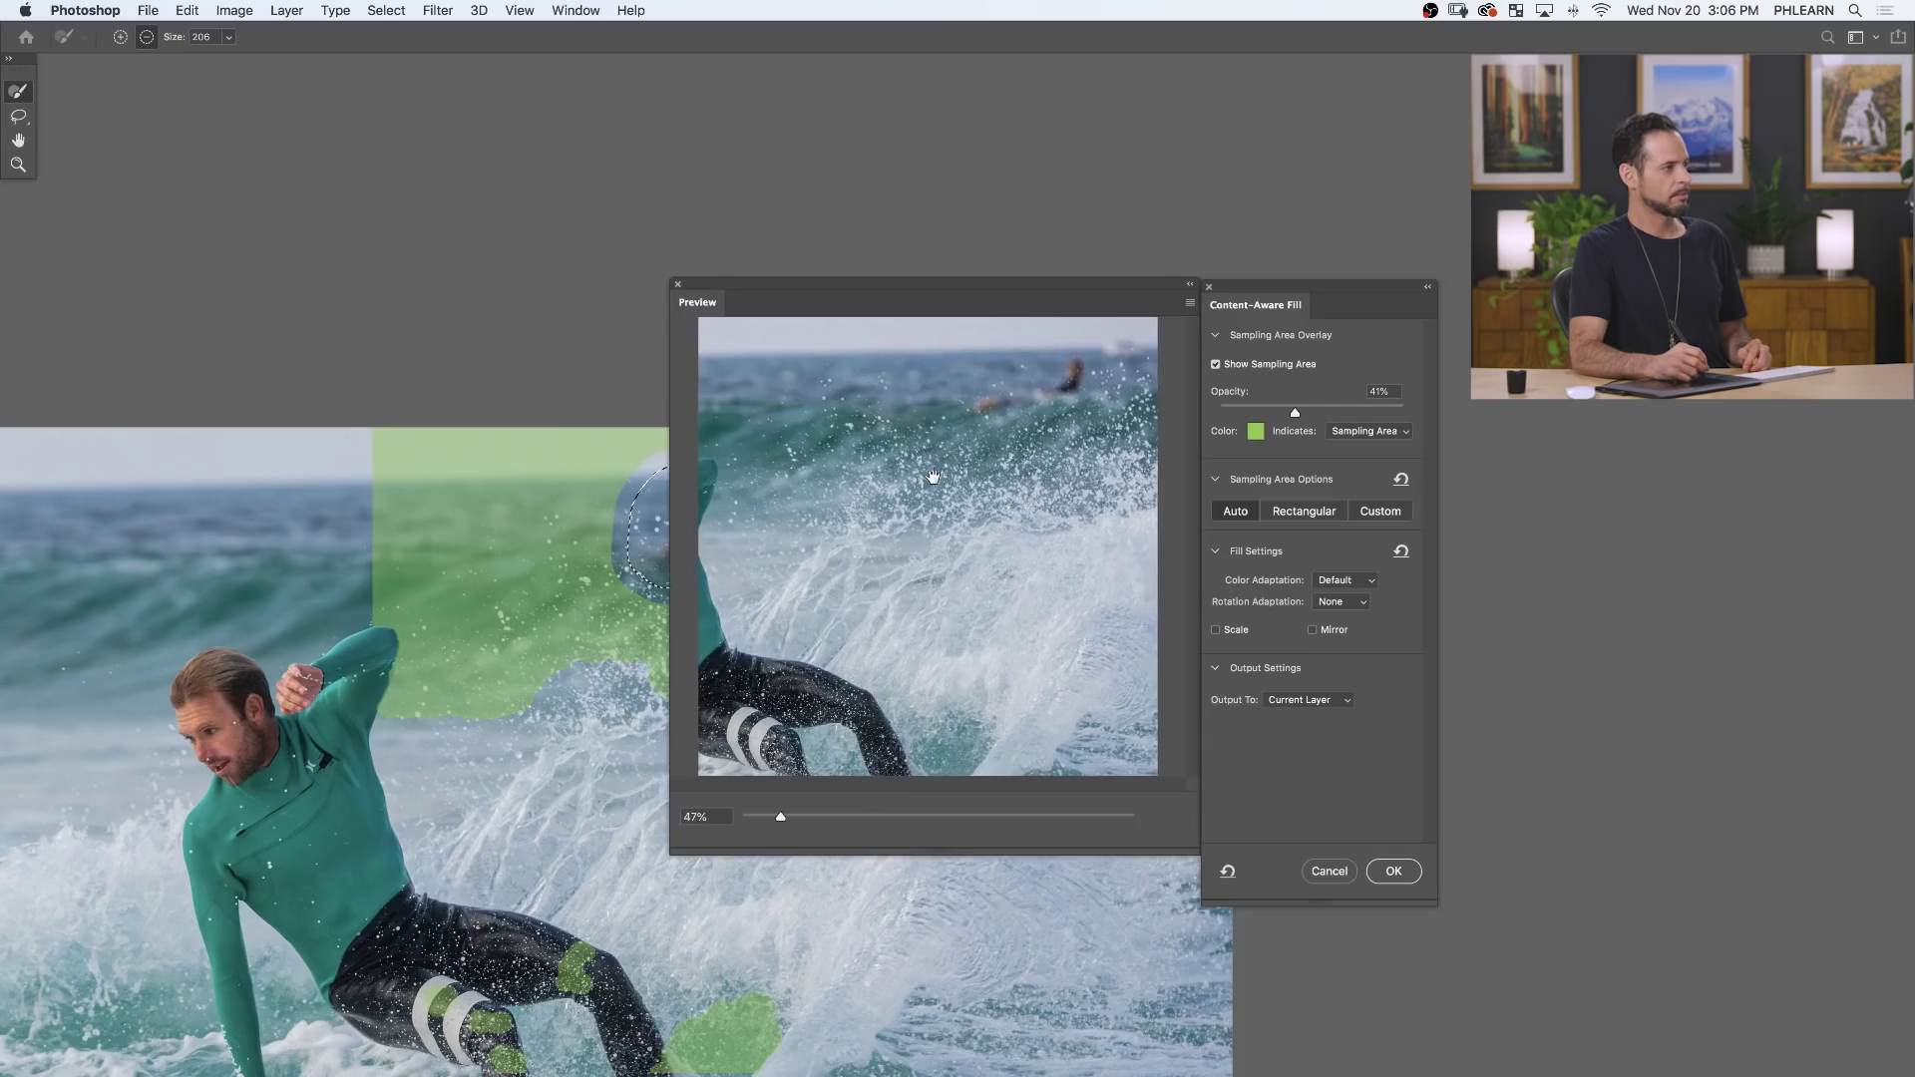
{"action": "left_click", "coordinate": [1392, 872]}
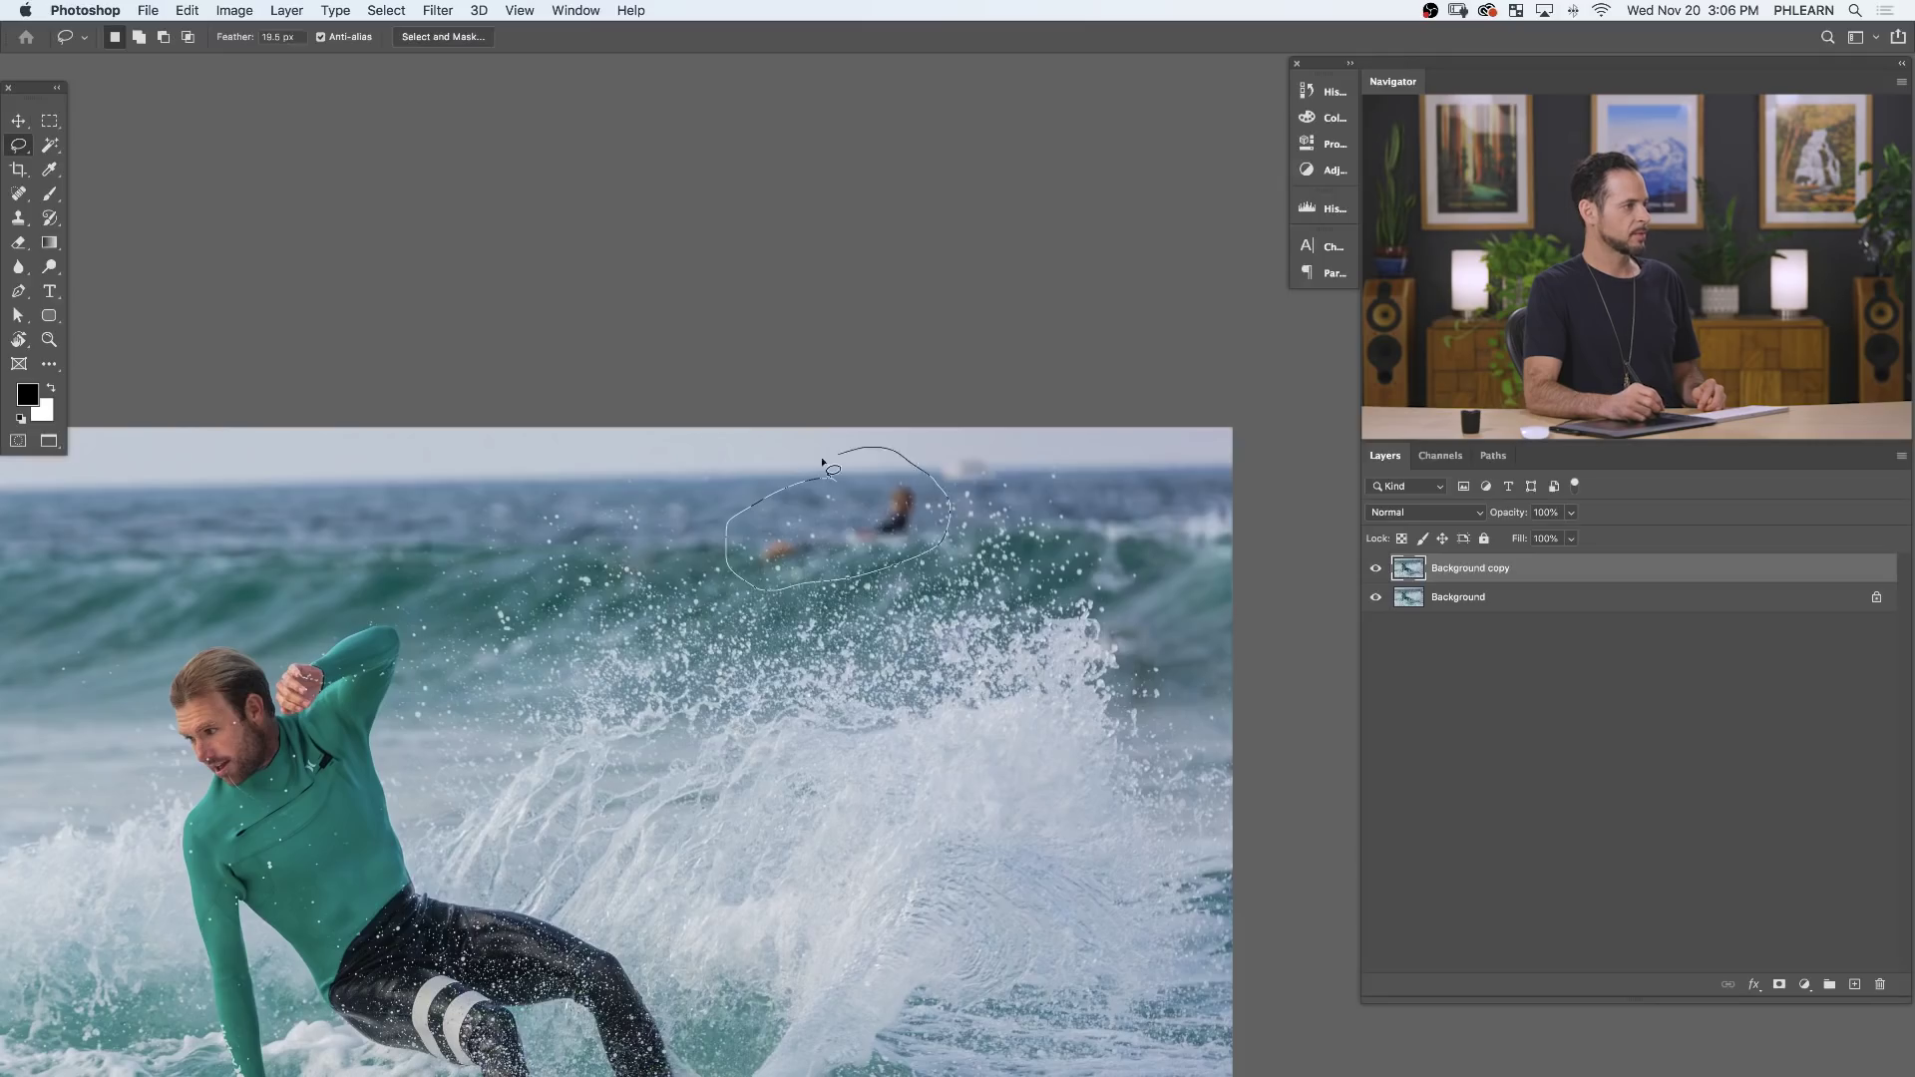
Select the remaining distant surfer and content-aware fill it away.
{"action": "left_click_drag", "start_coordinate": [824, 464], "coordinate": [826, 469]}
{"action": "left_click", "coordinate": [186, 10]}
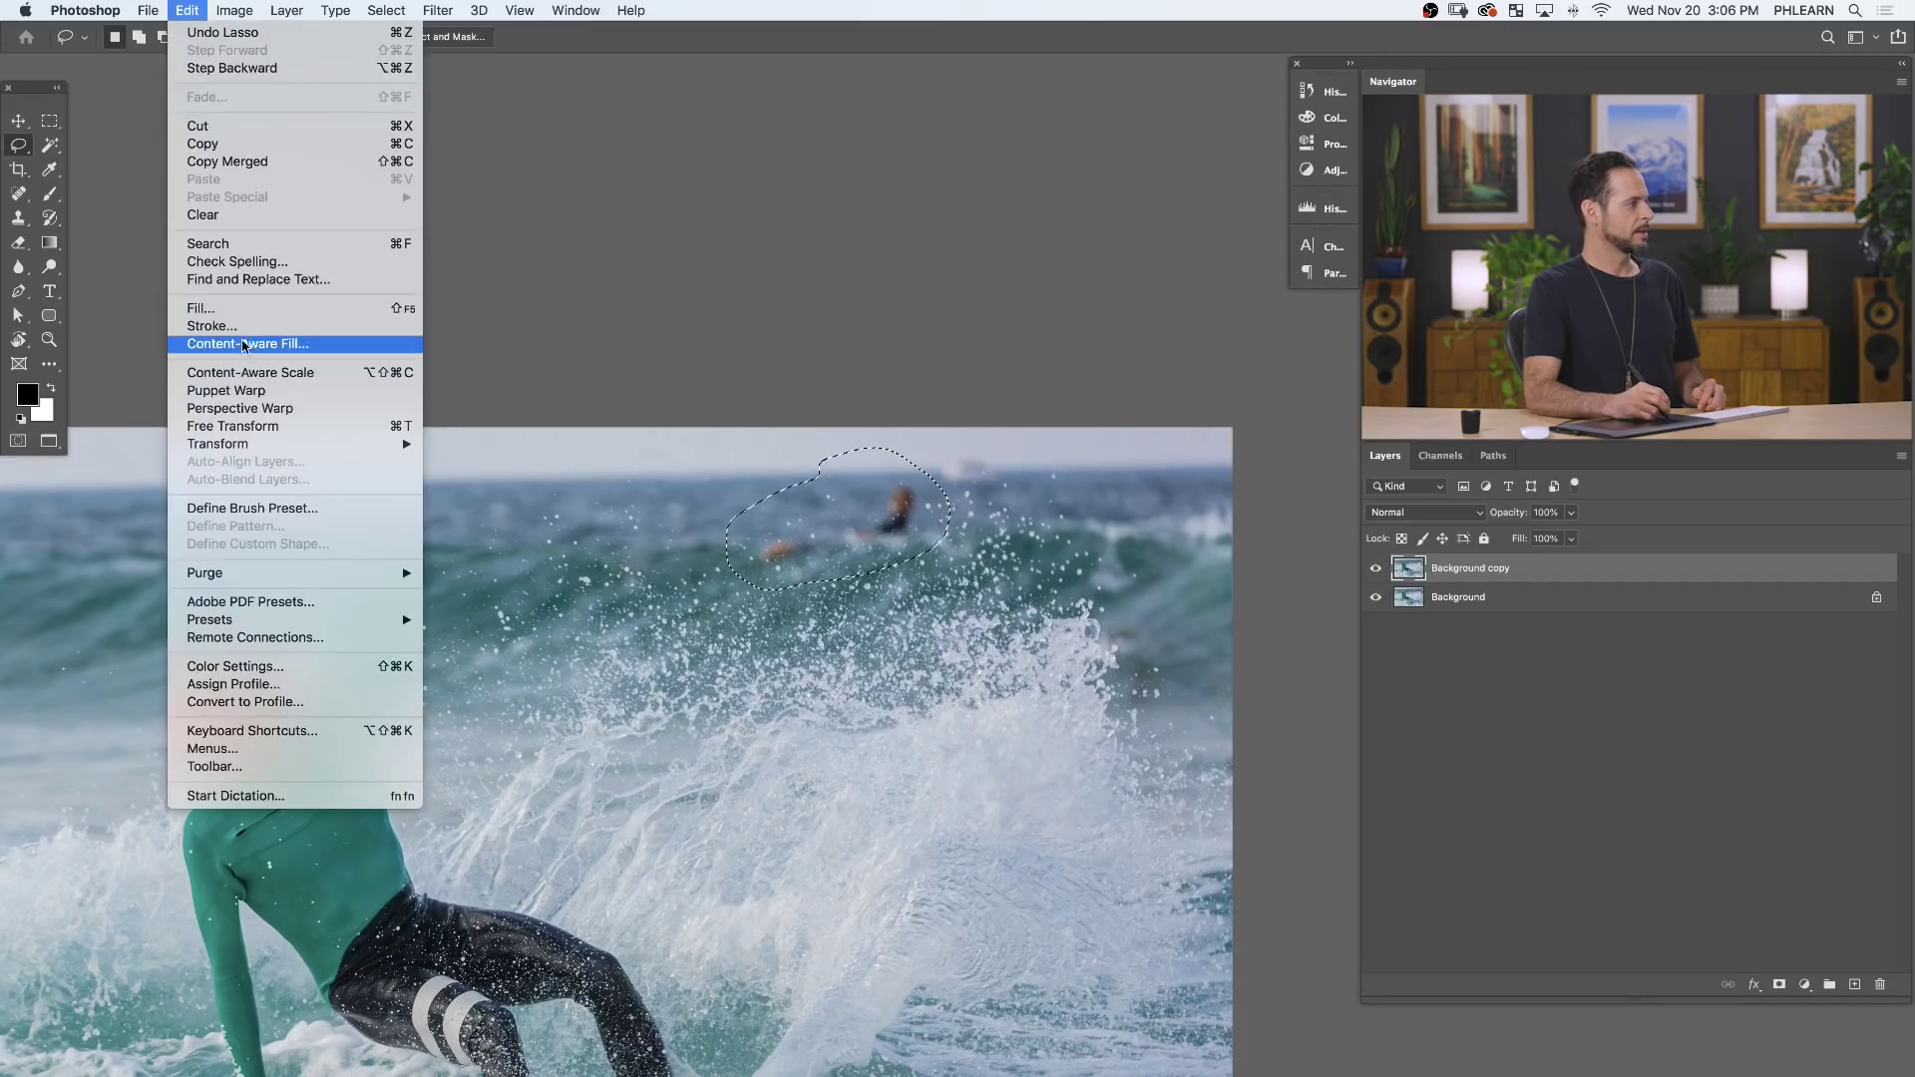
{"action": "left_click", "coordinate": [242, 344]}
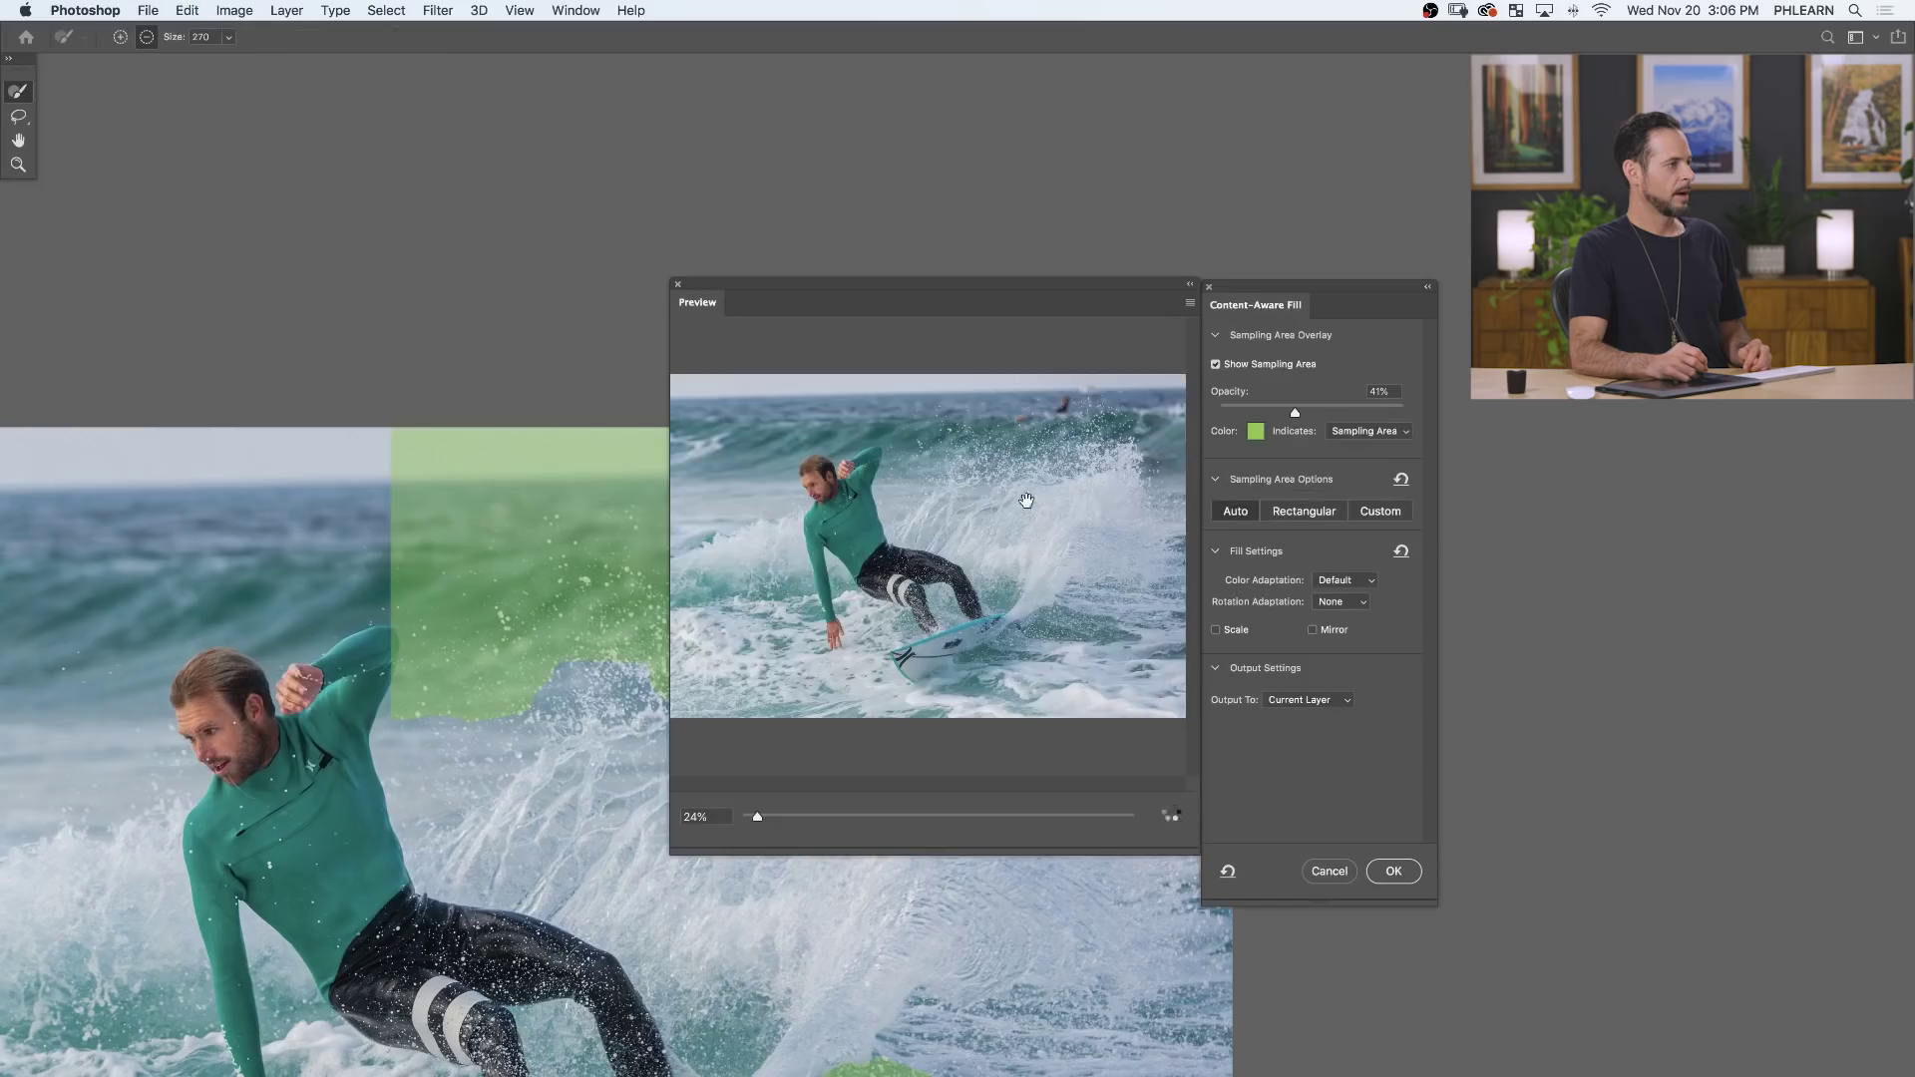
{"action": "scroll", "coordinate": [1026, 501], "scroll_direction": "up", "scroll_amount": 5}
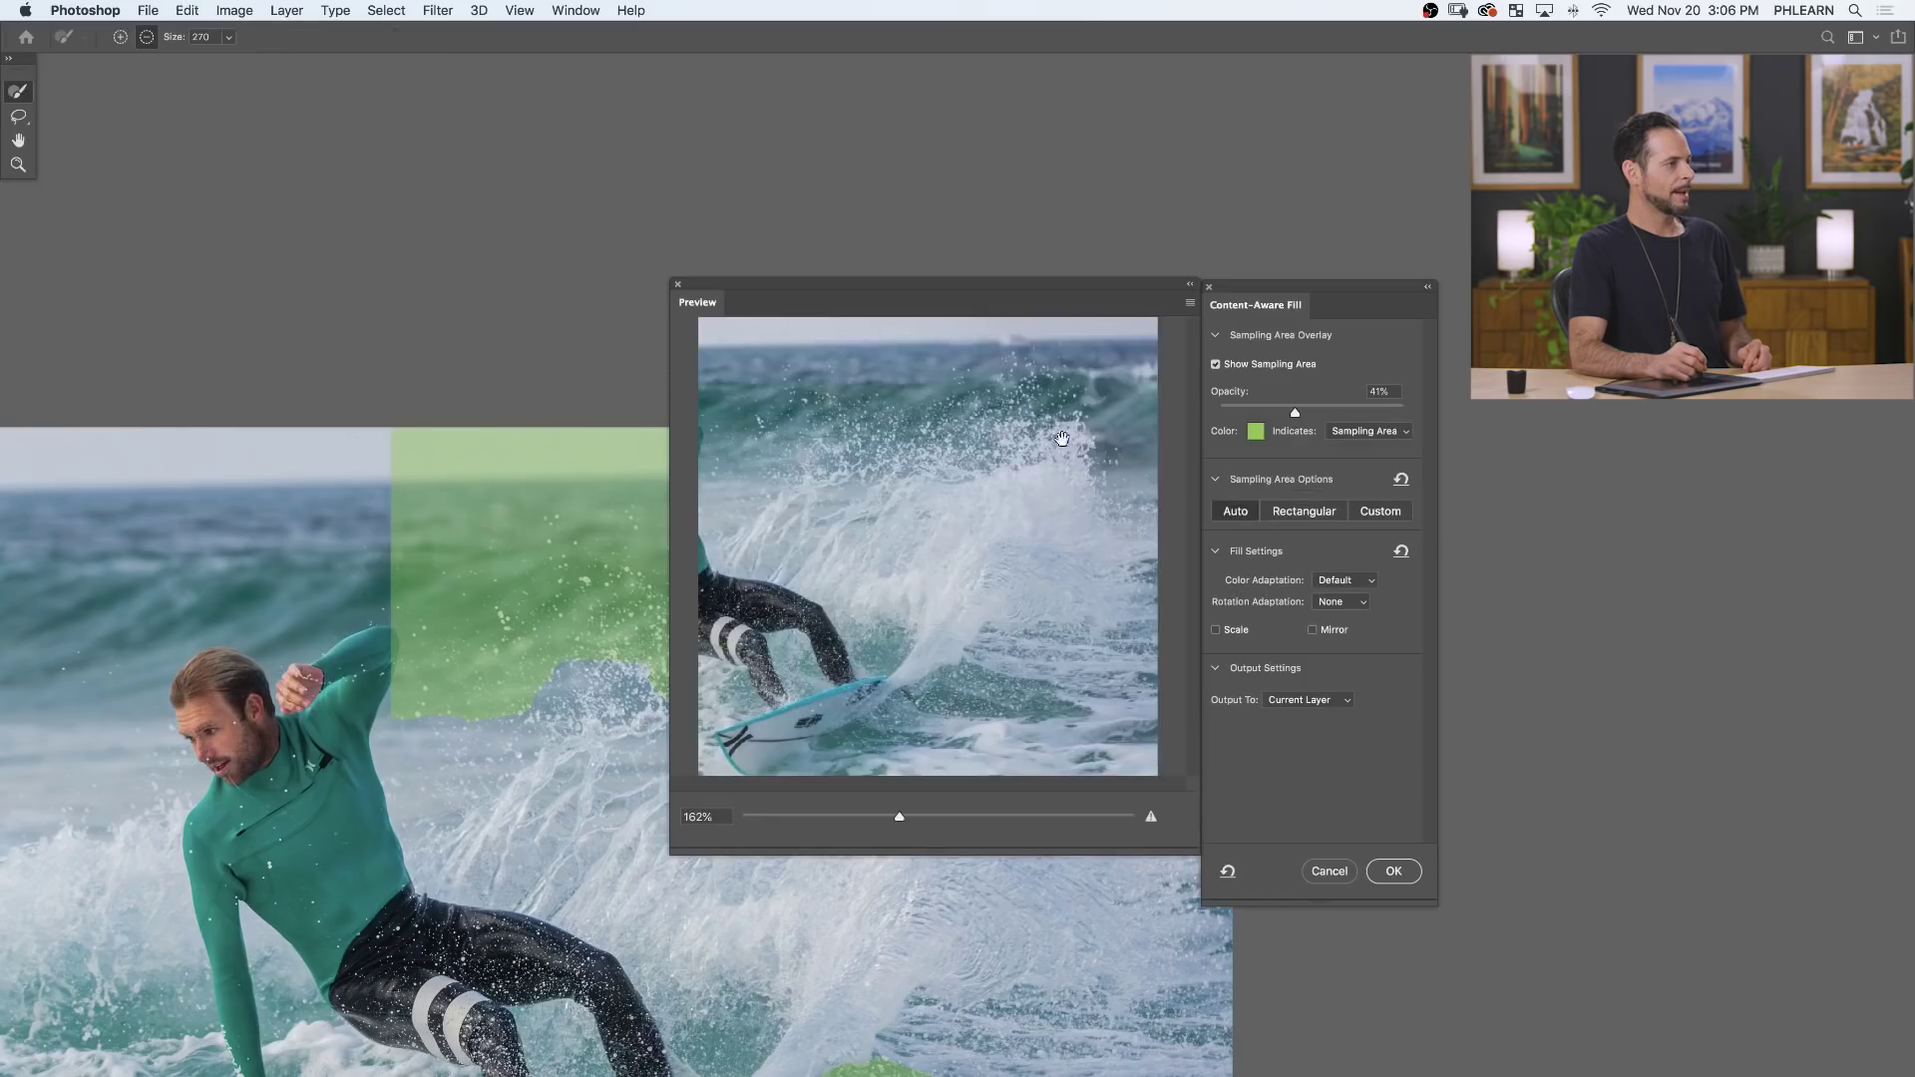
{"action": "left_click", "coordinate": [1388, 866]}
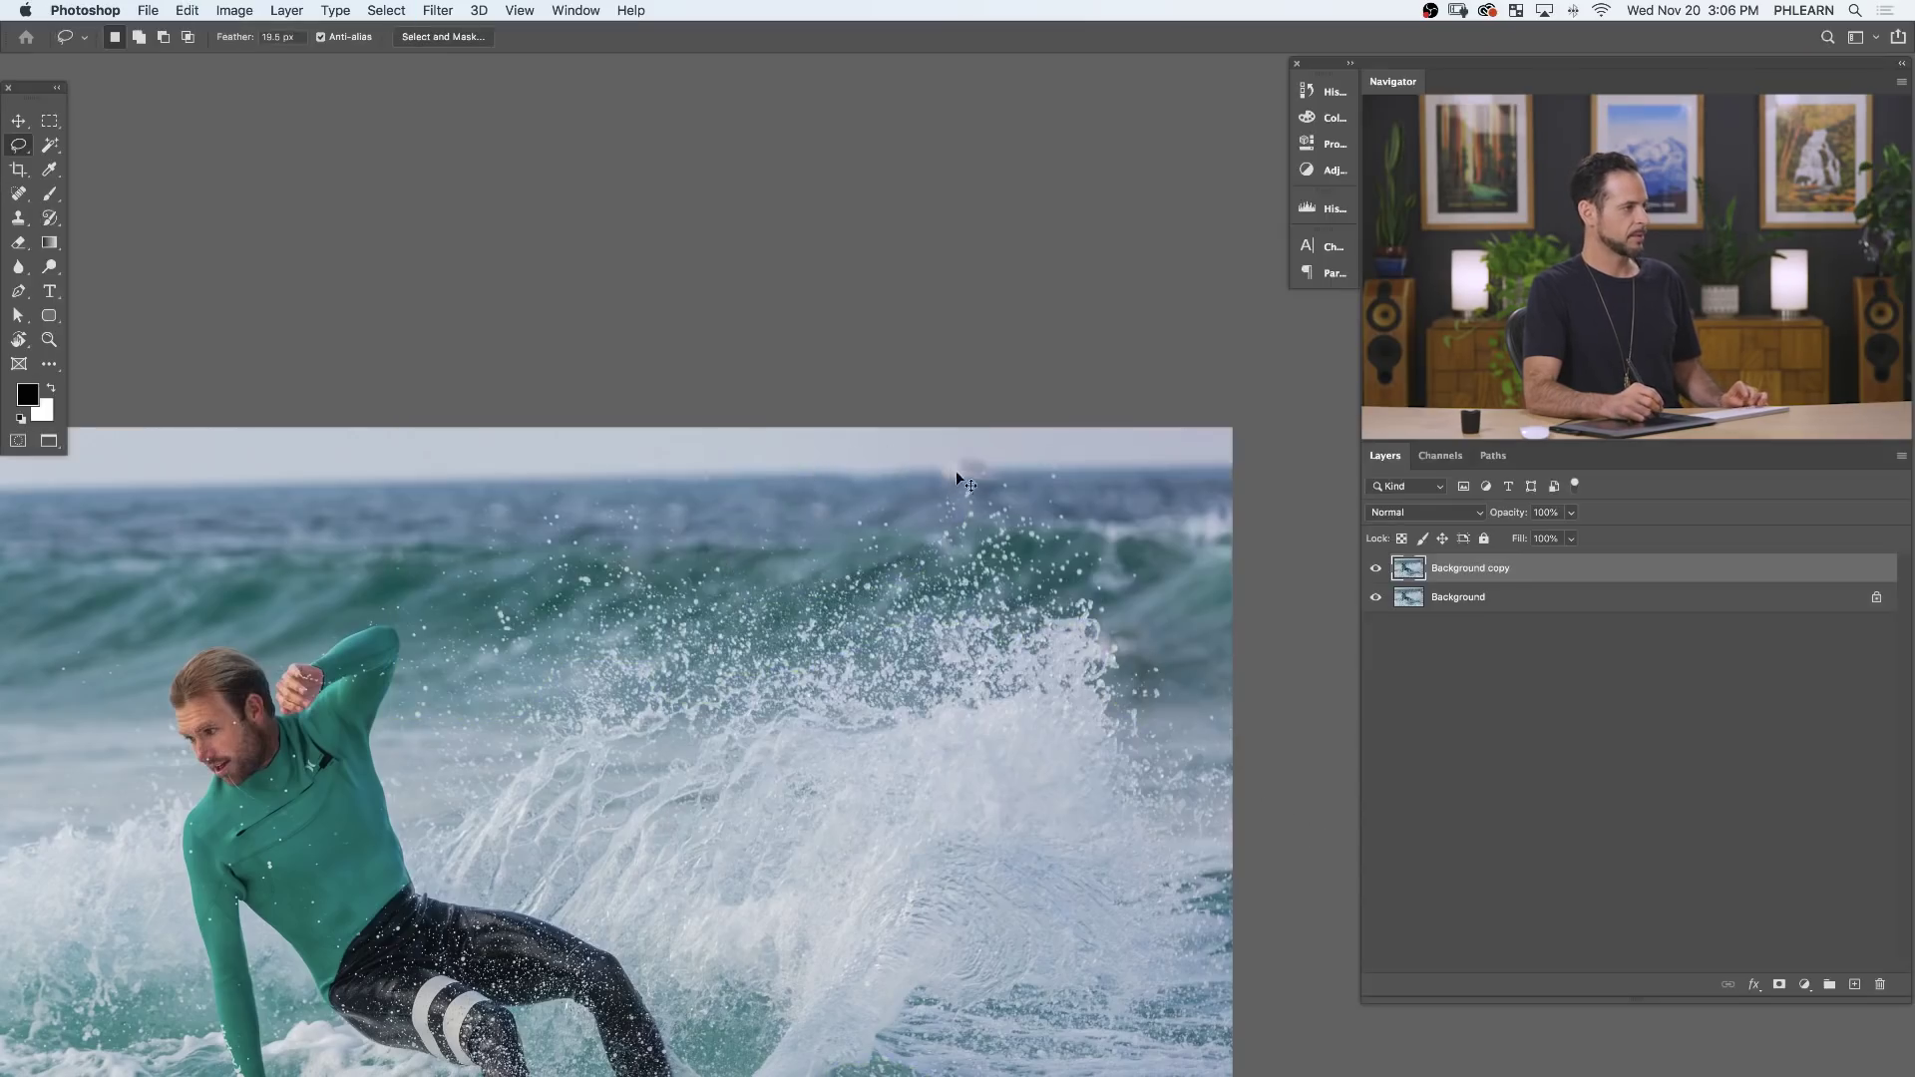
Outline the small object on the horizon and content-aware fill it away.
{"action": "left_click_drag", "start_coordinate": [1005, 495], "coordinate": [953, 445]}
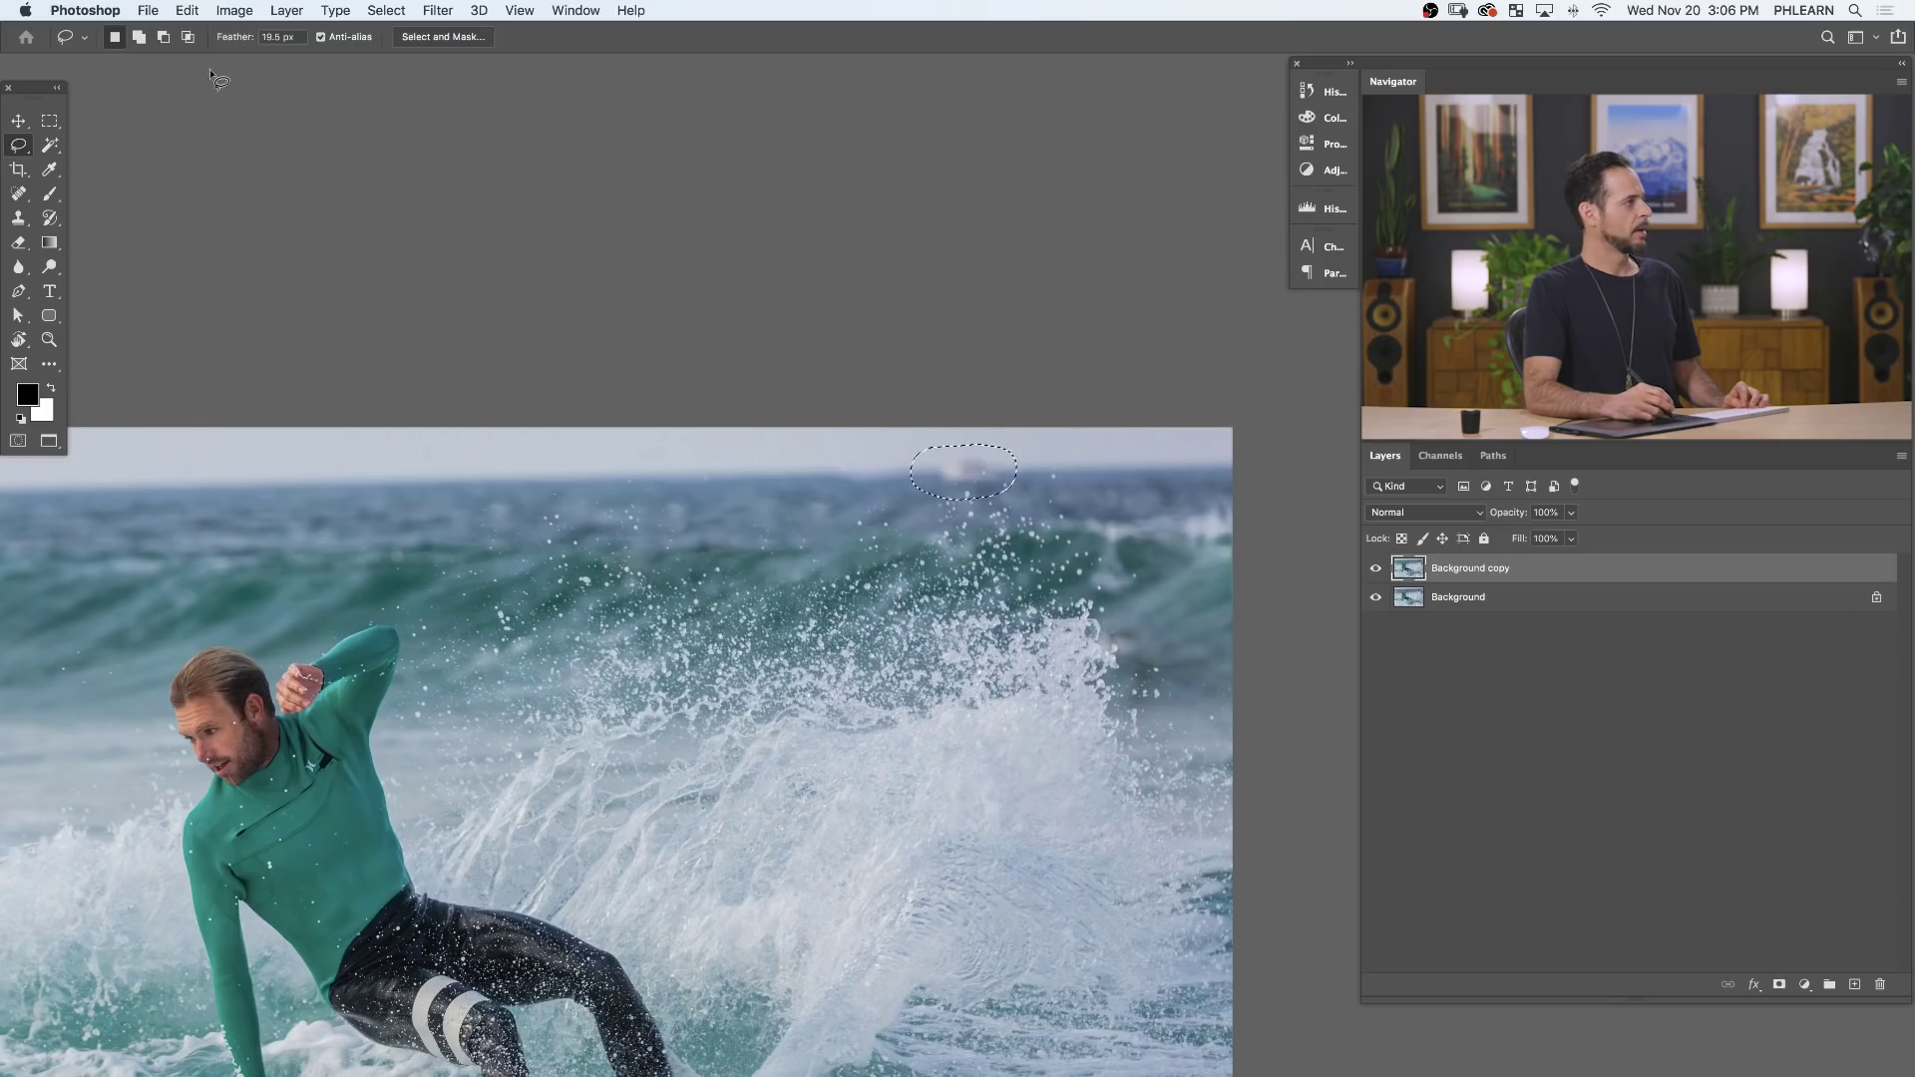
{"action": "left_click", "coordinate": [187, 10]}
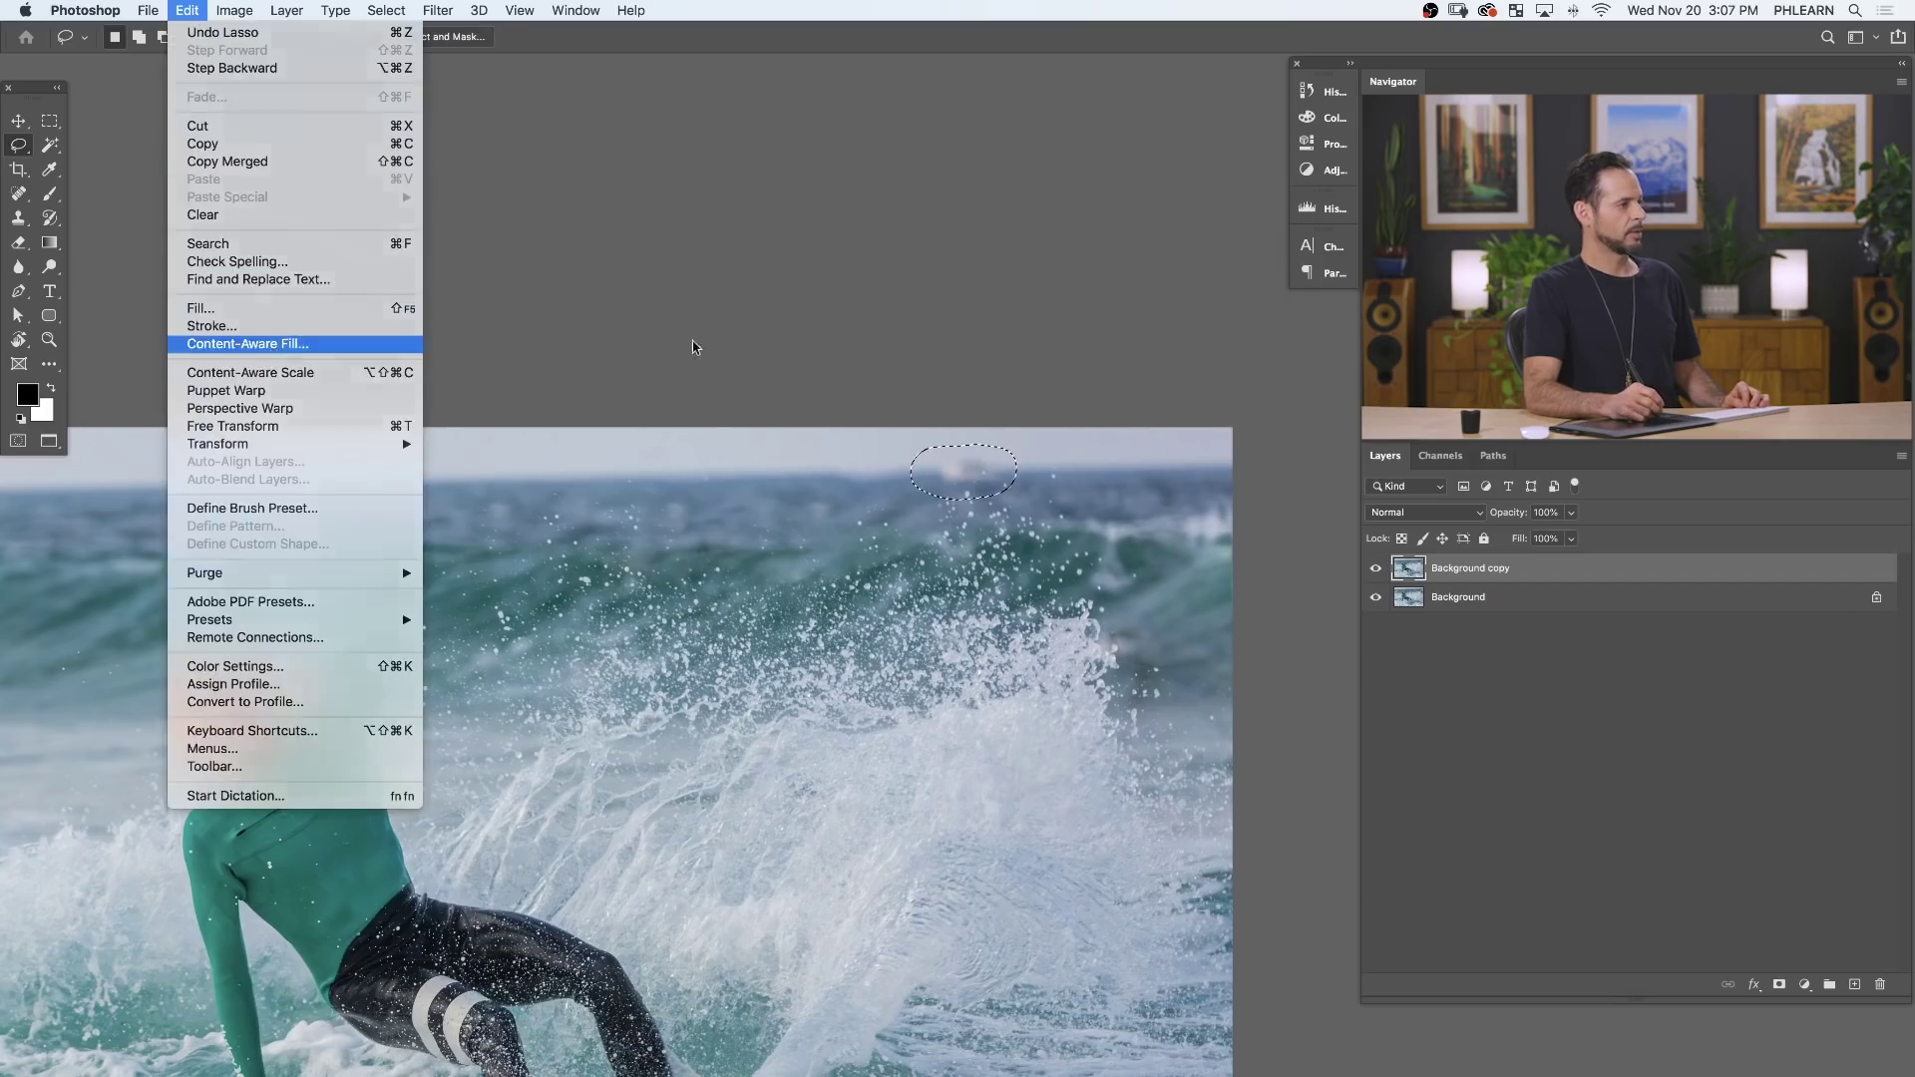
{"action": "left_click", "coordinate": [249, 345]}
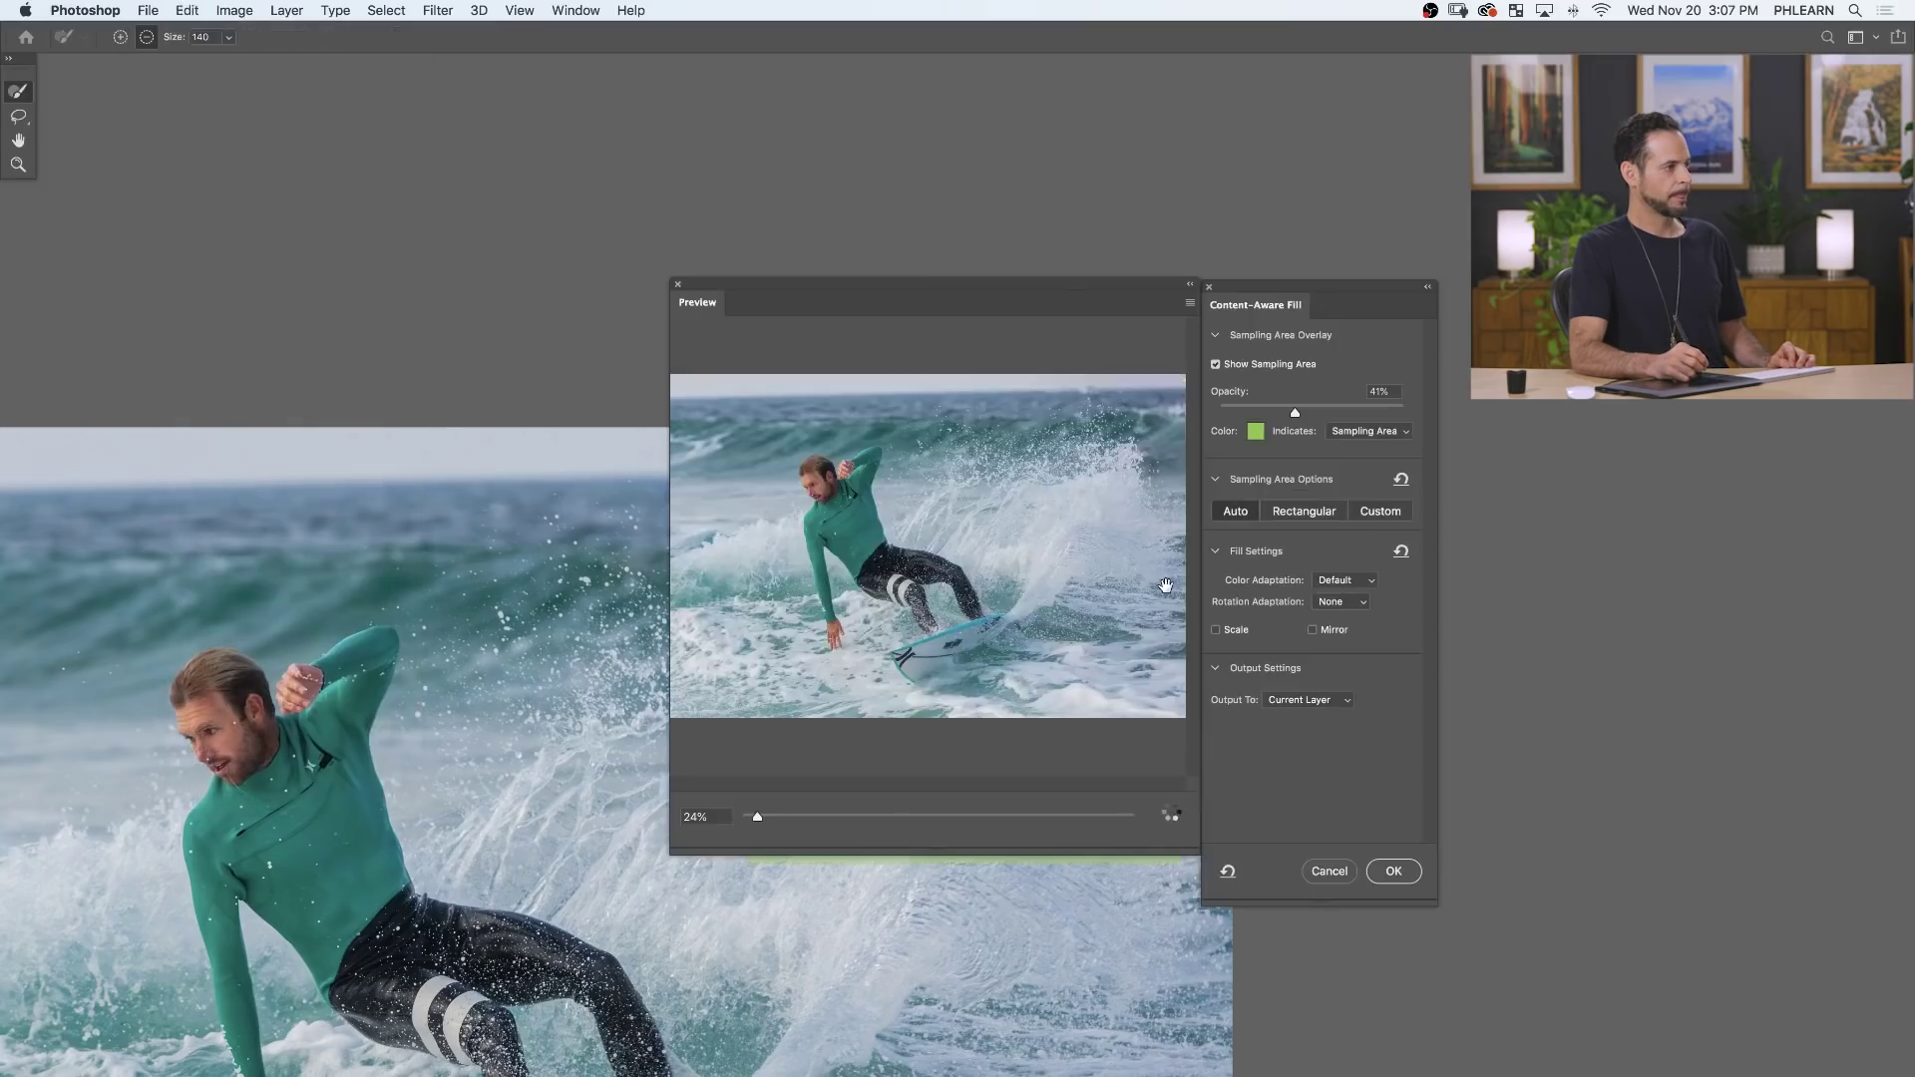
{"action": "scroll", "coordinate": [1164, 586], "scroll_direction": "up", "scroll_amount": 5}
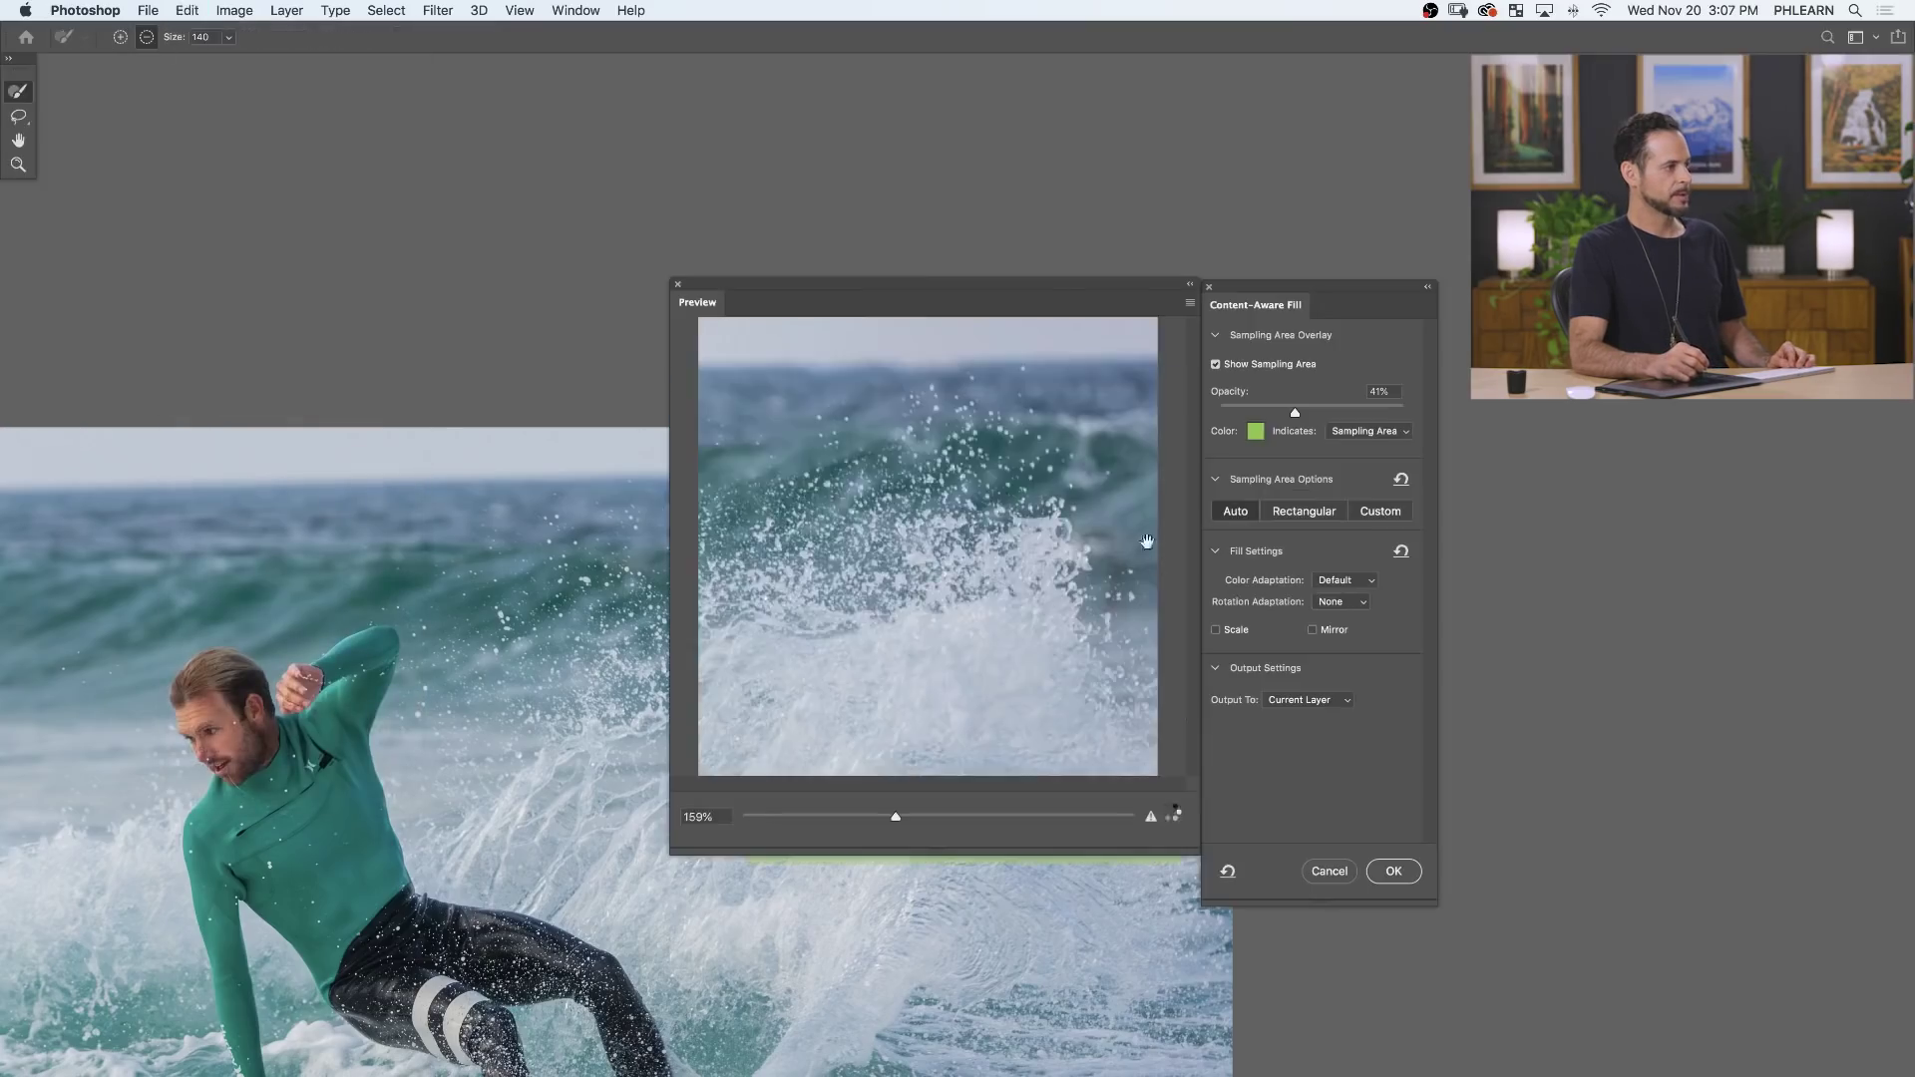
{"action": "left_click", "coordinate": [1414, 874]}
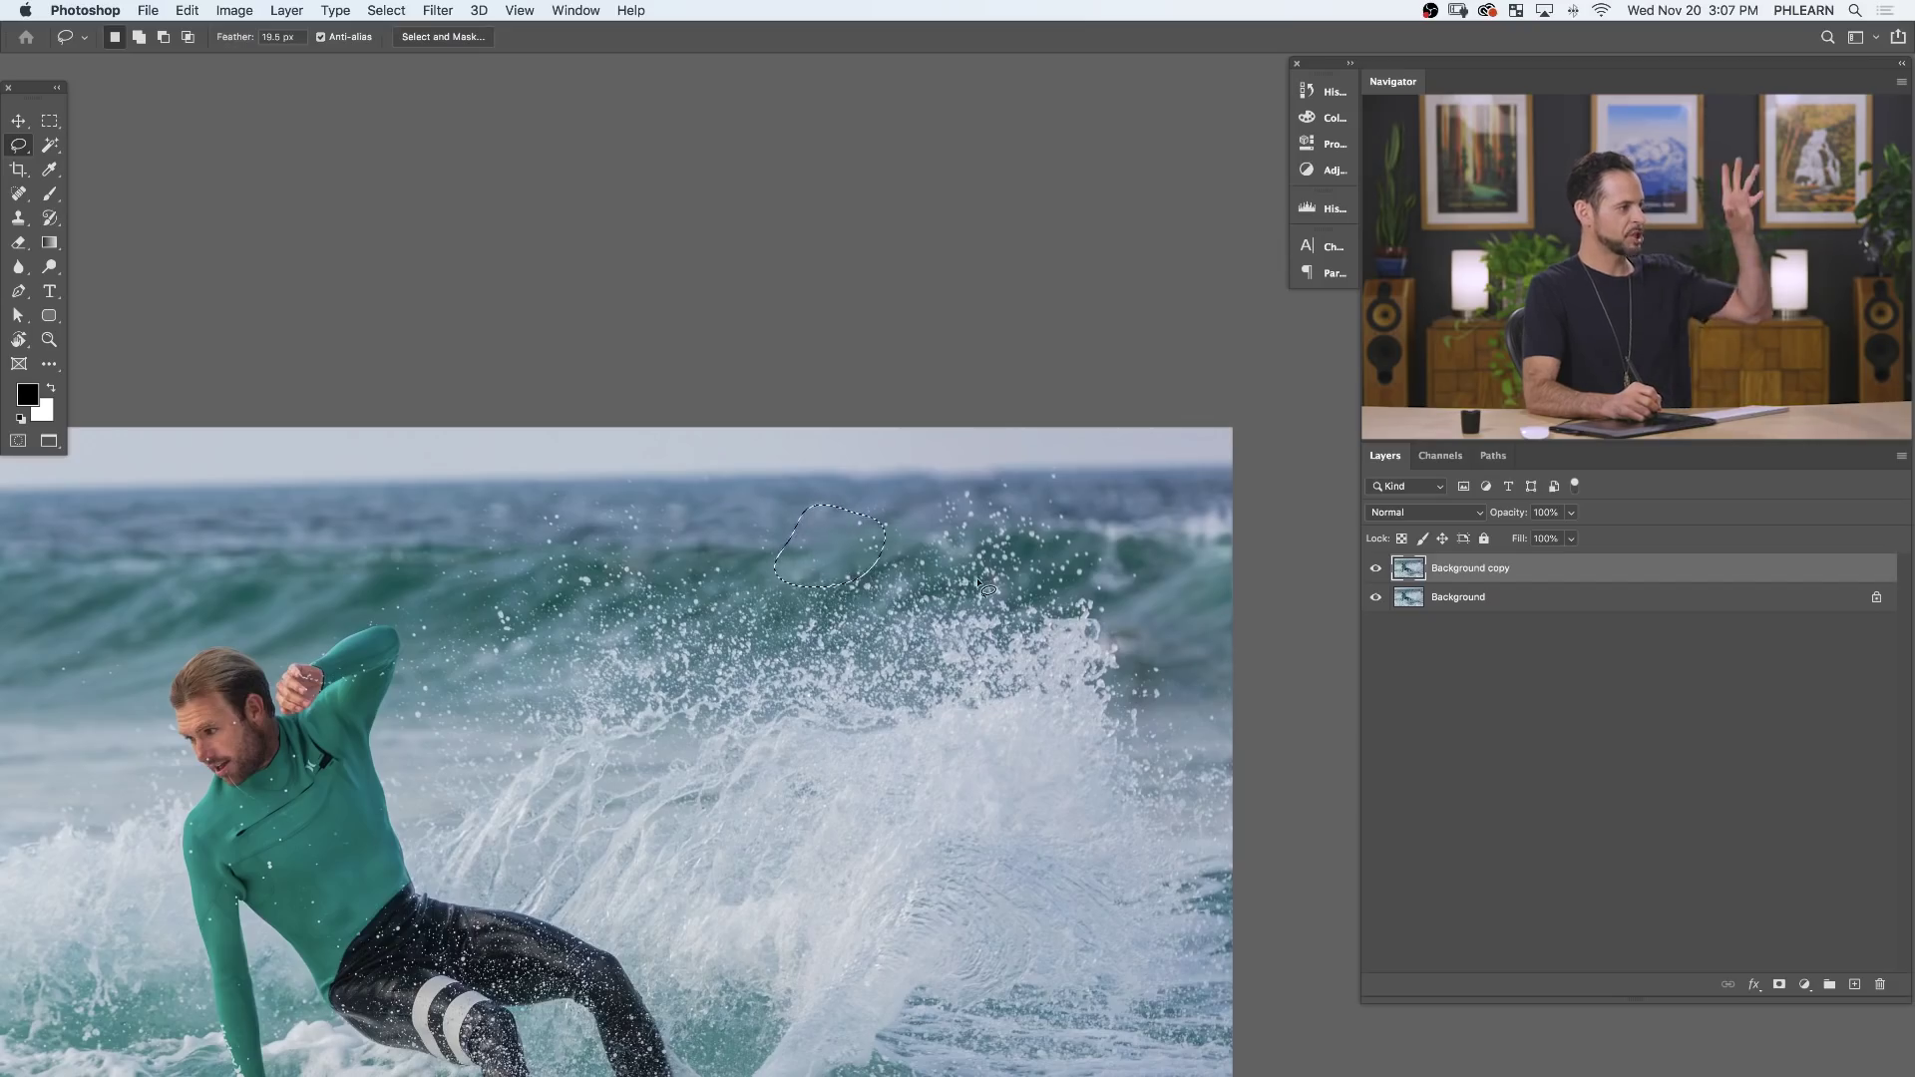
{"action": "left_click", "coordinate": [188, 10]}
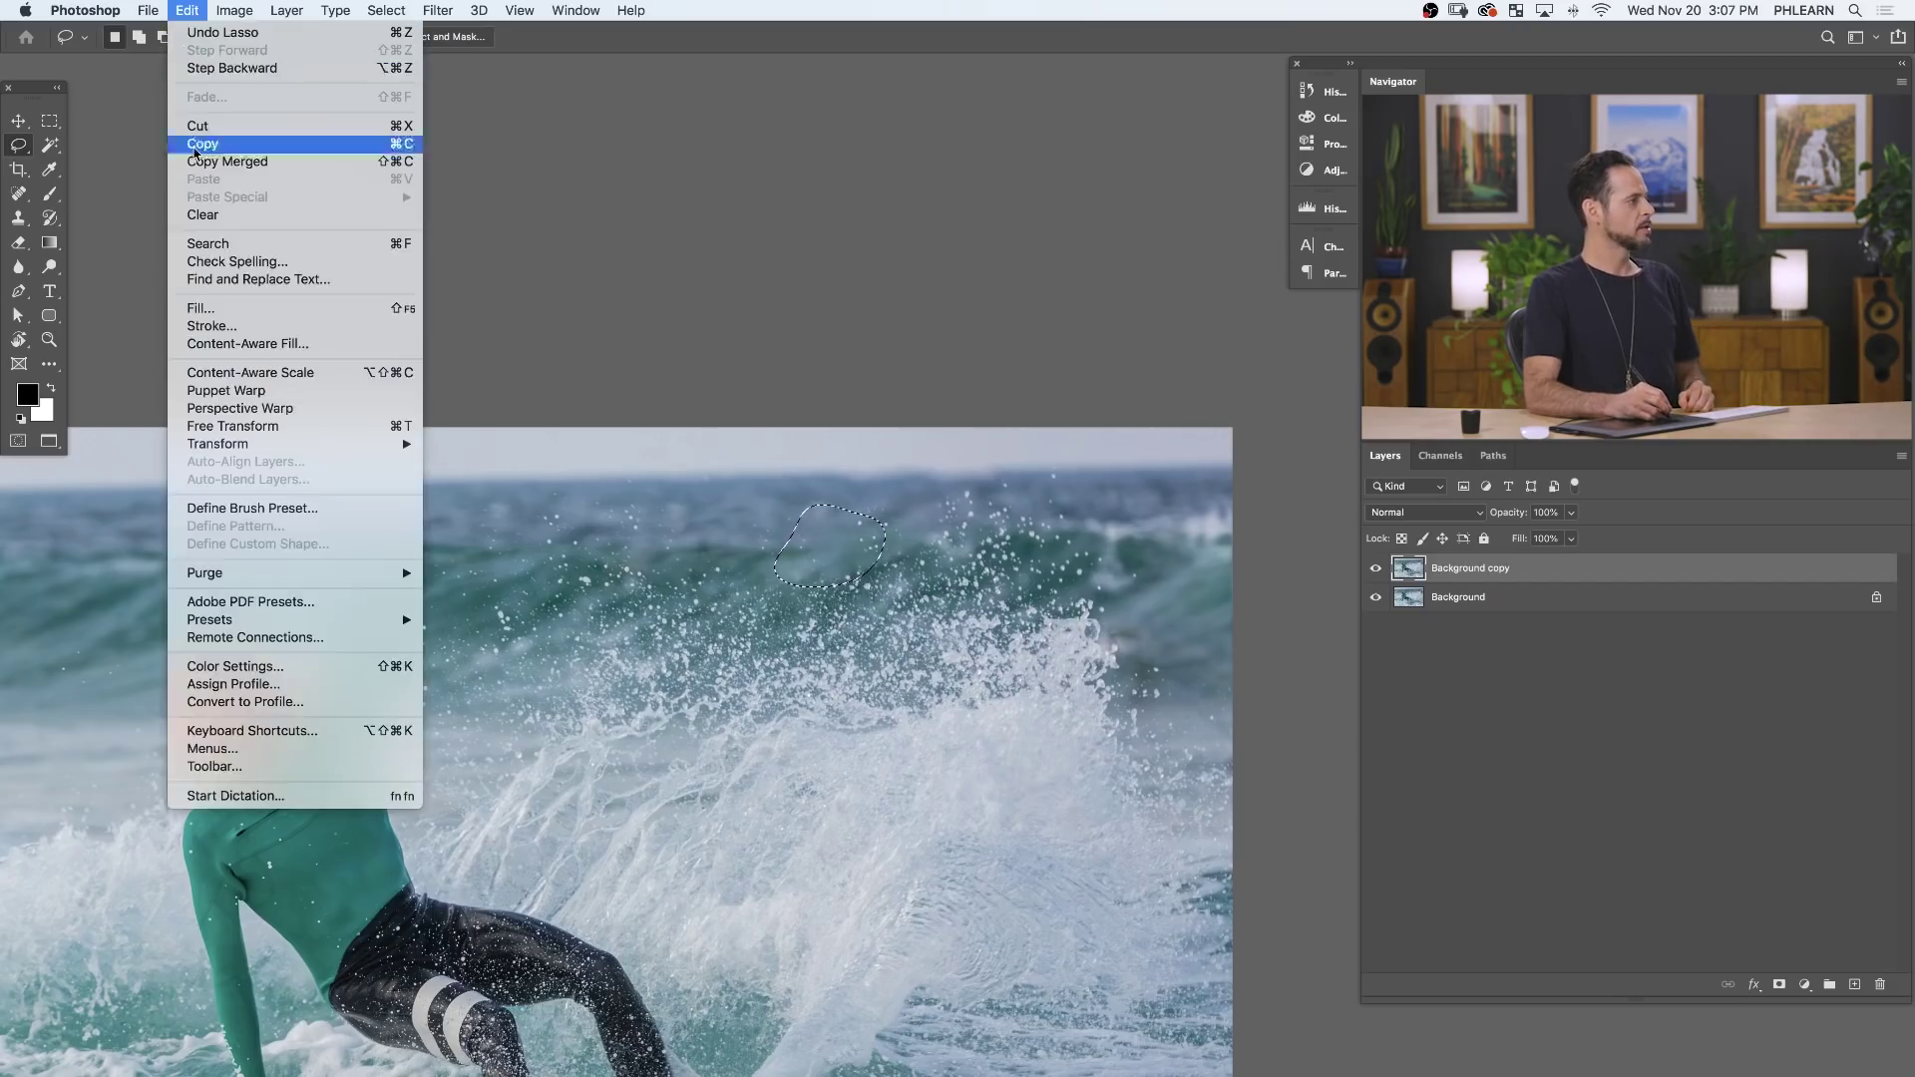
{"action": "left_click", "coordinate": [246, 344]}
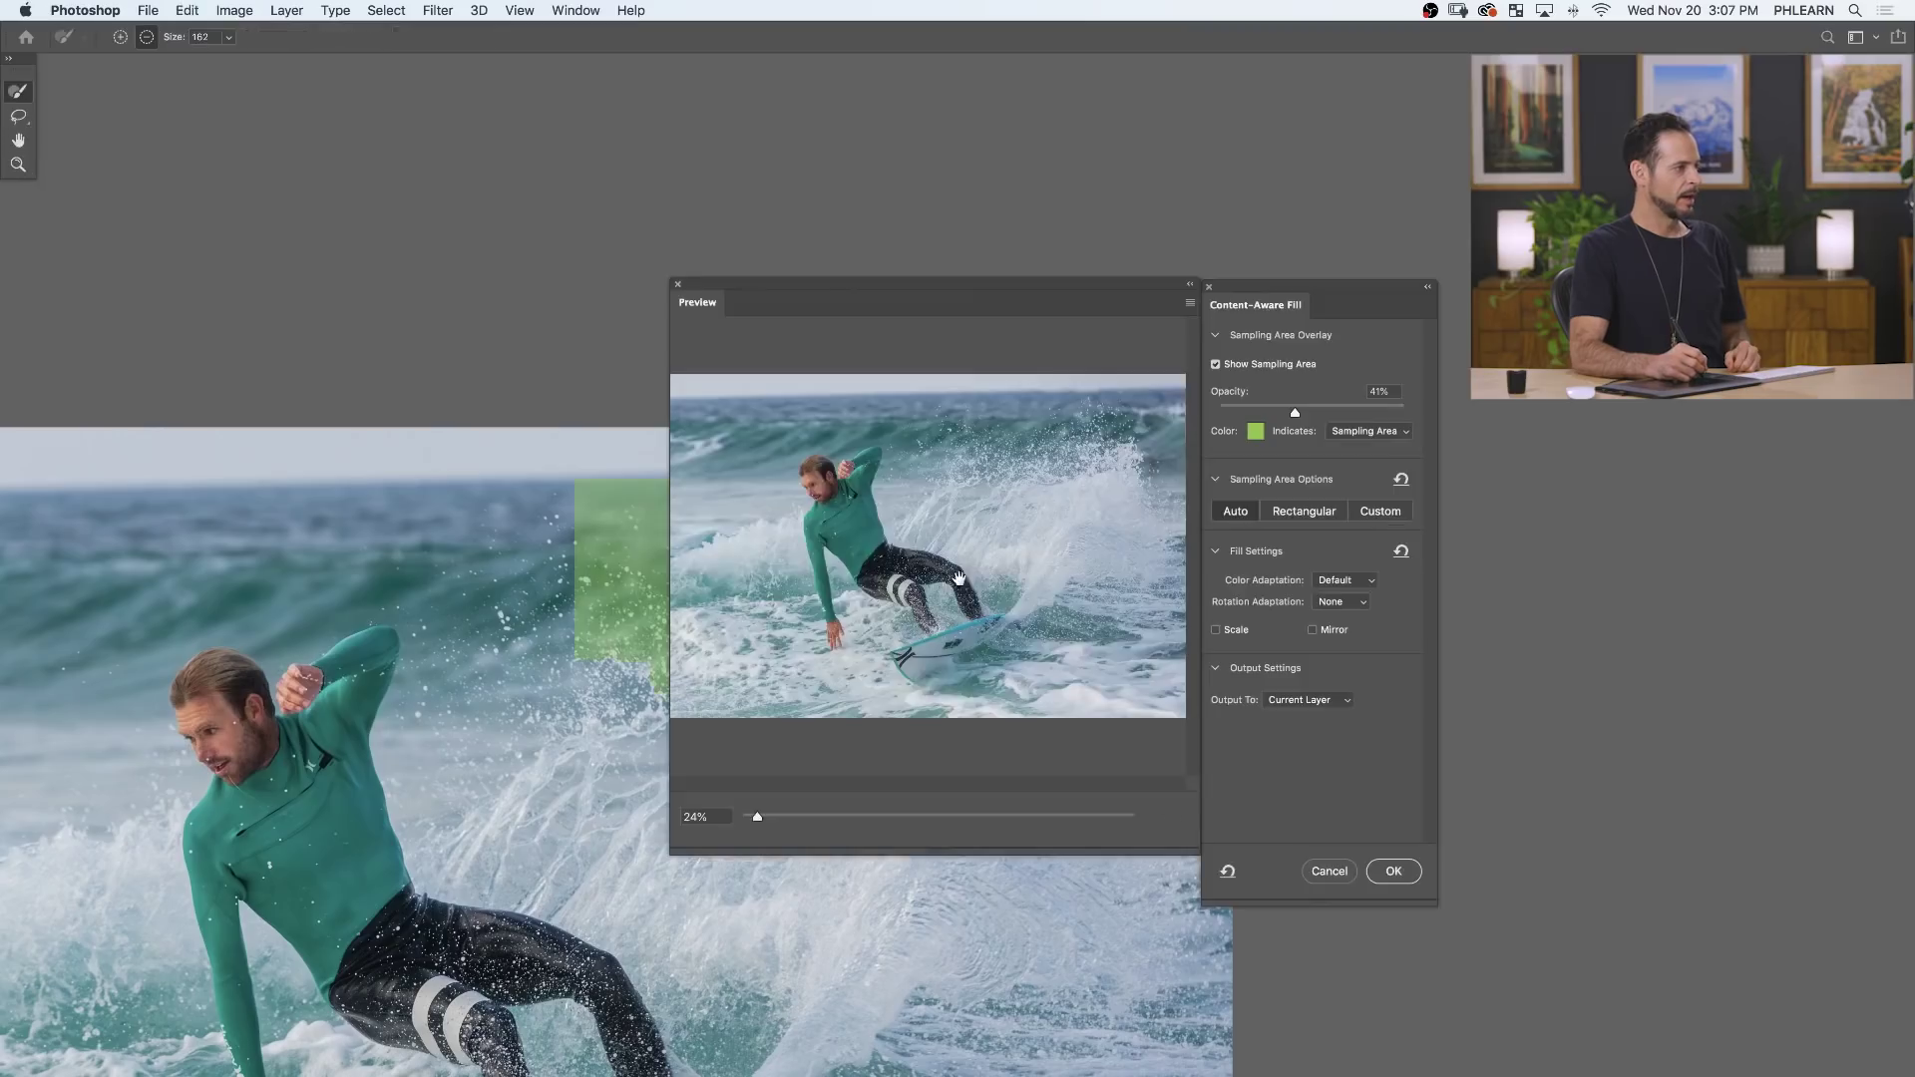
{"action": "scroll", "coordinate": [975, 564], "scroll_direction": "up", "scroll_amount": 5}
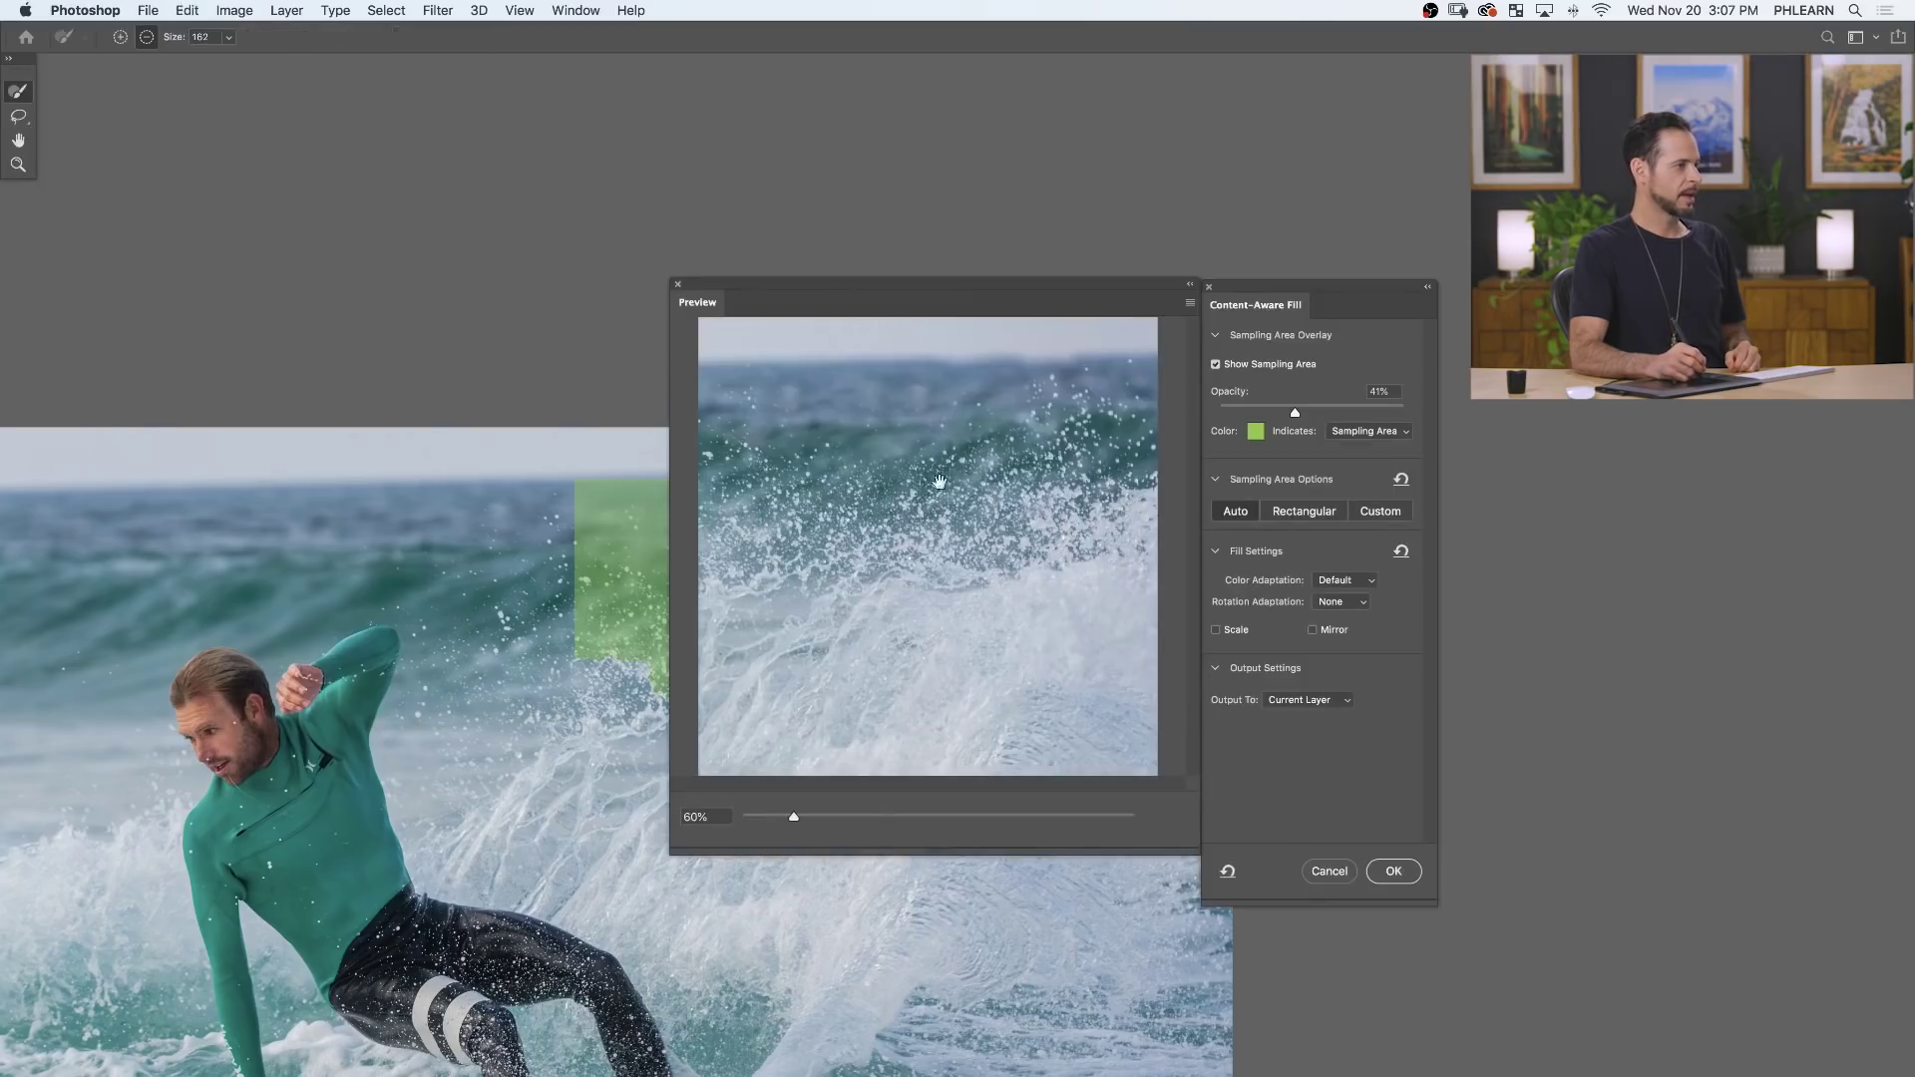
{"action": "left_click", "coordinate": [1366, 513]}
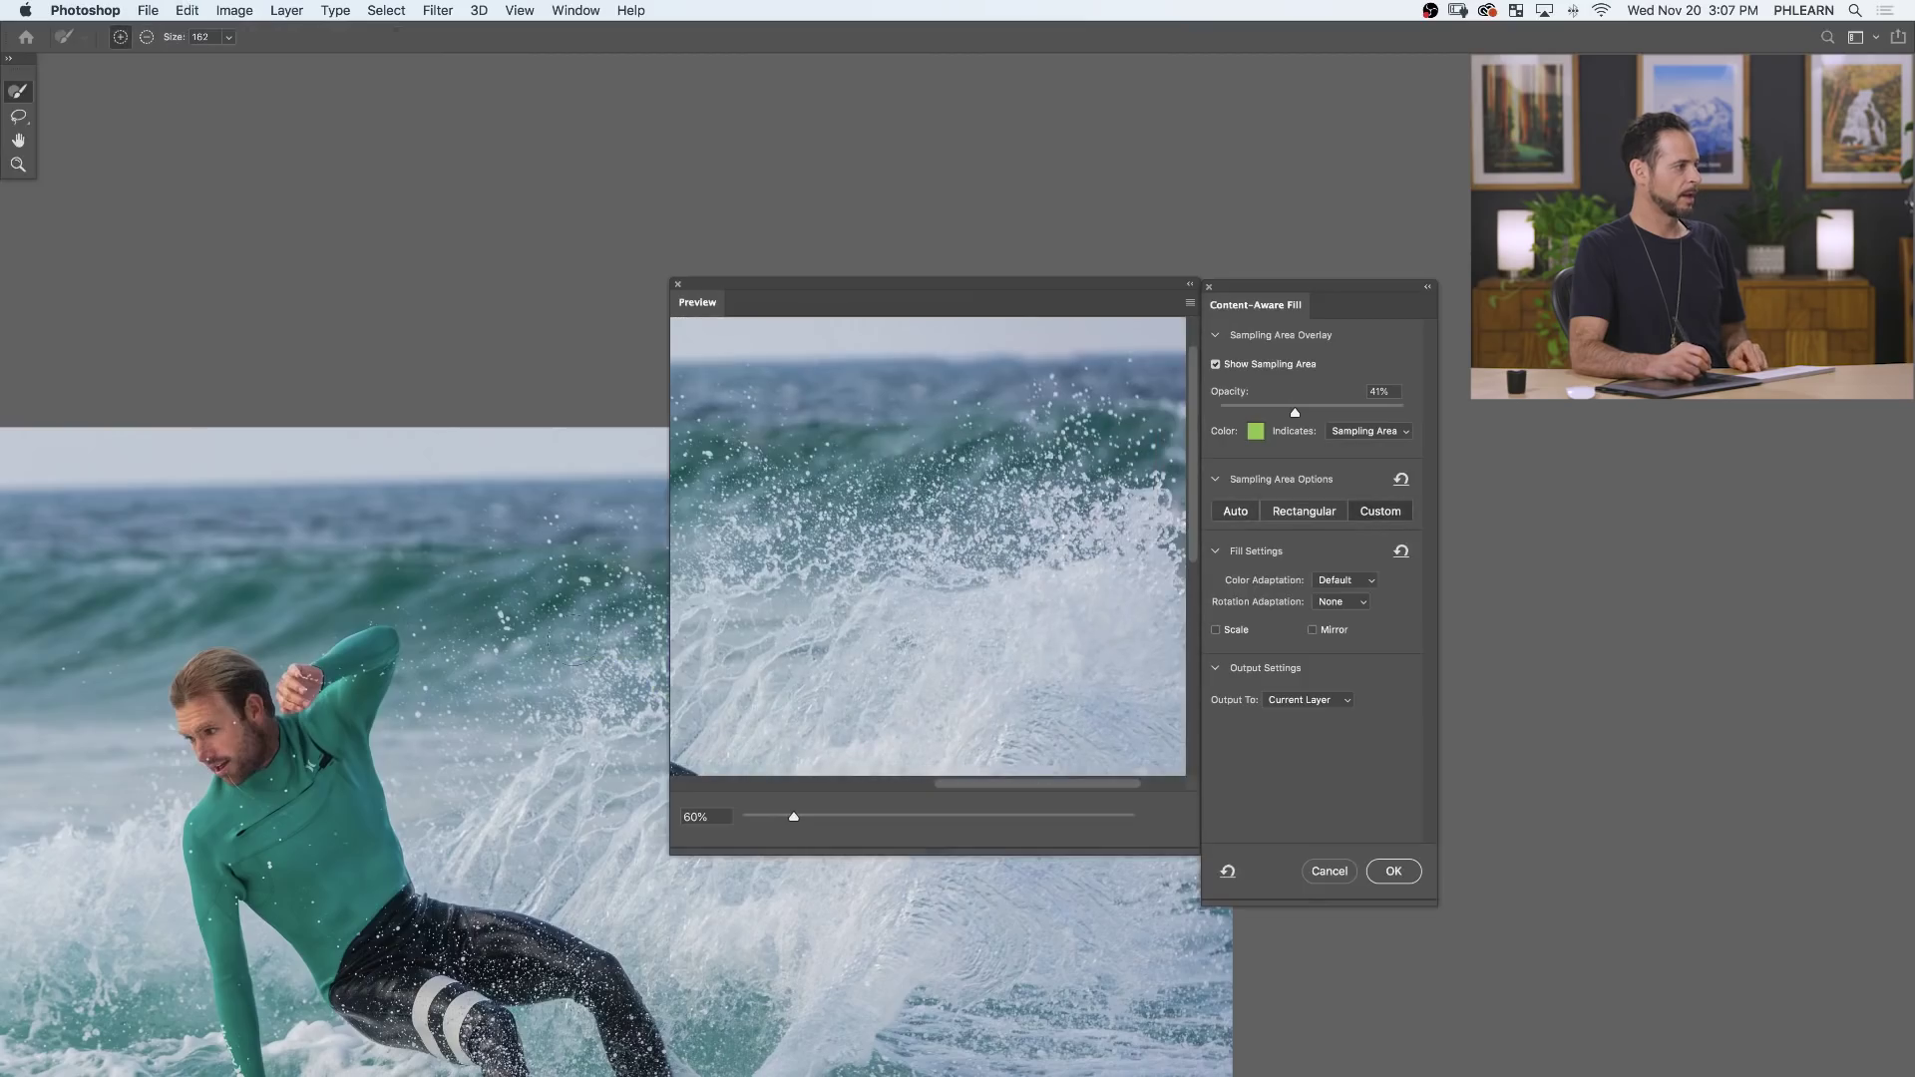
{"action": "left_click_drag", "start_coordinate": [573, 638], "coordinate": [154, 610]}
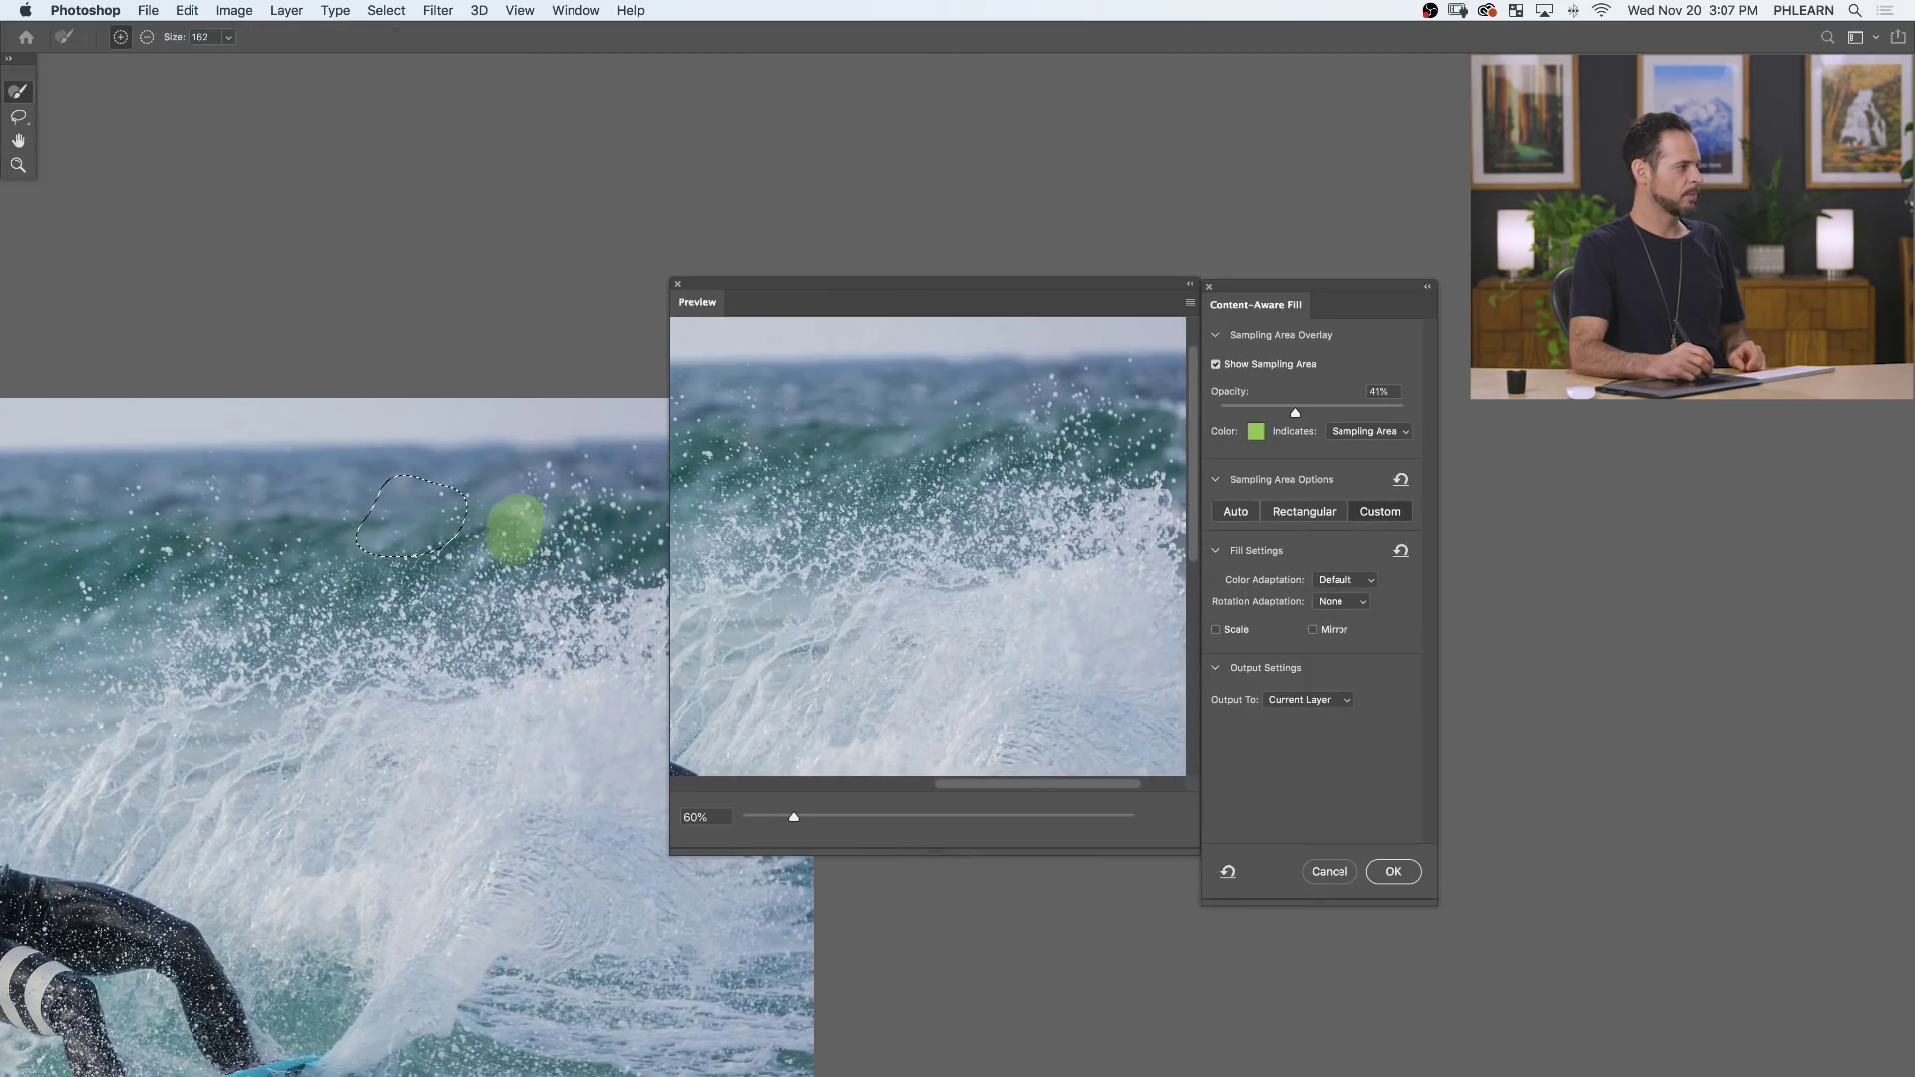
{"action": "left_click_drag", "start_coordinate": [568, 533], "coordinate": [594, 533]}
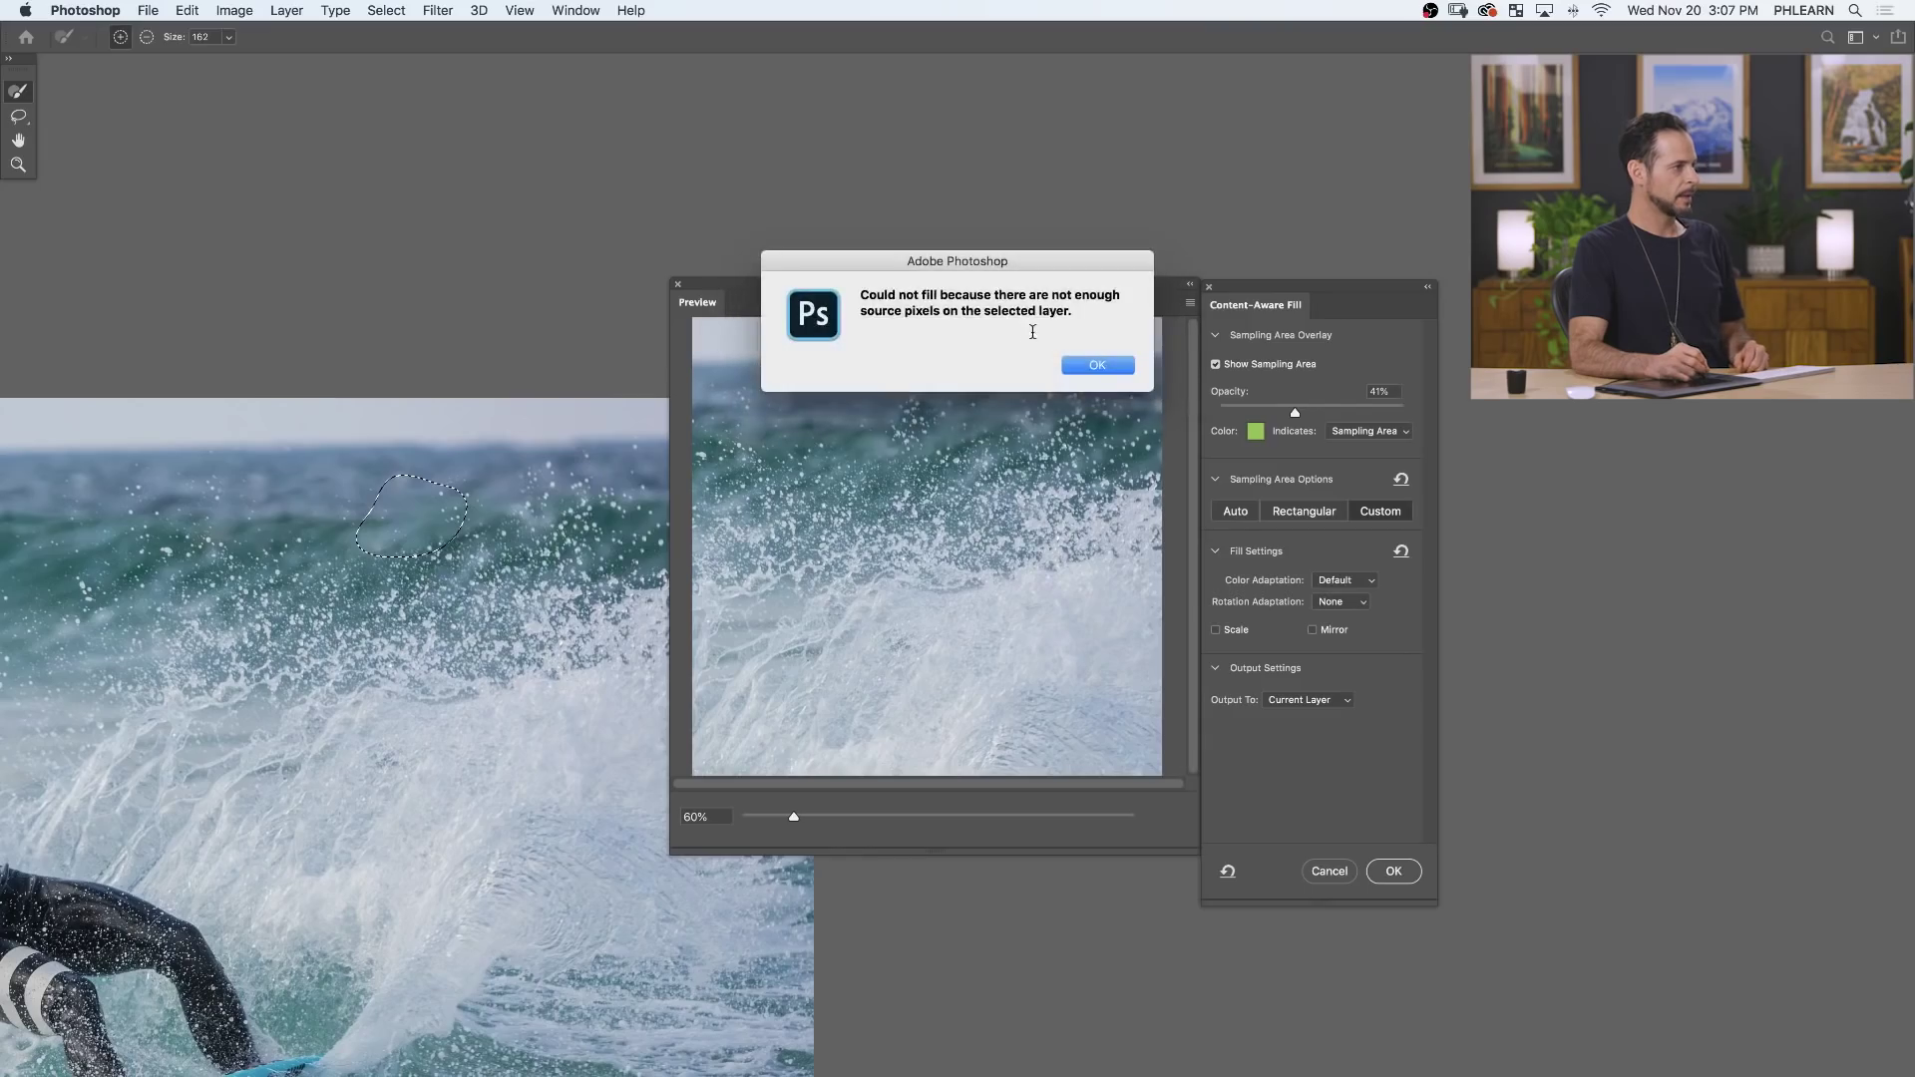
{"action": "left_click", "coordinate": [1089, 366]}
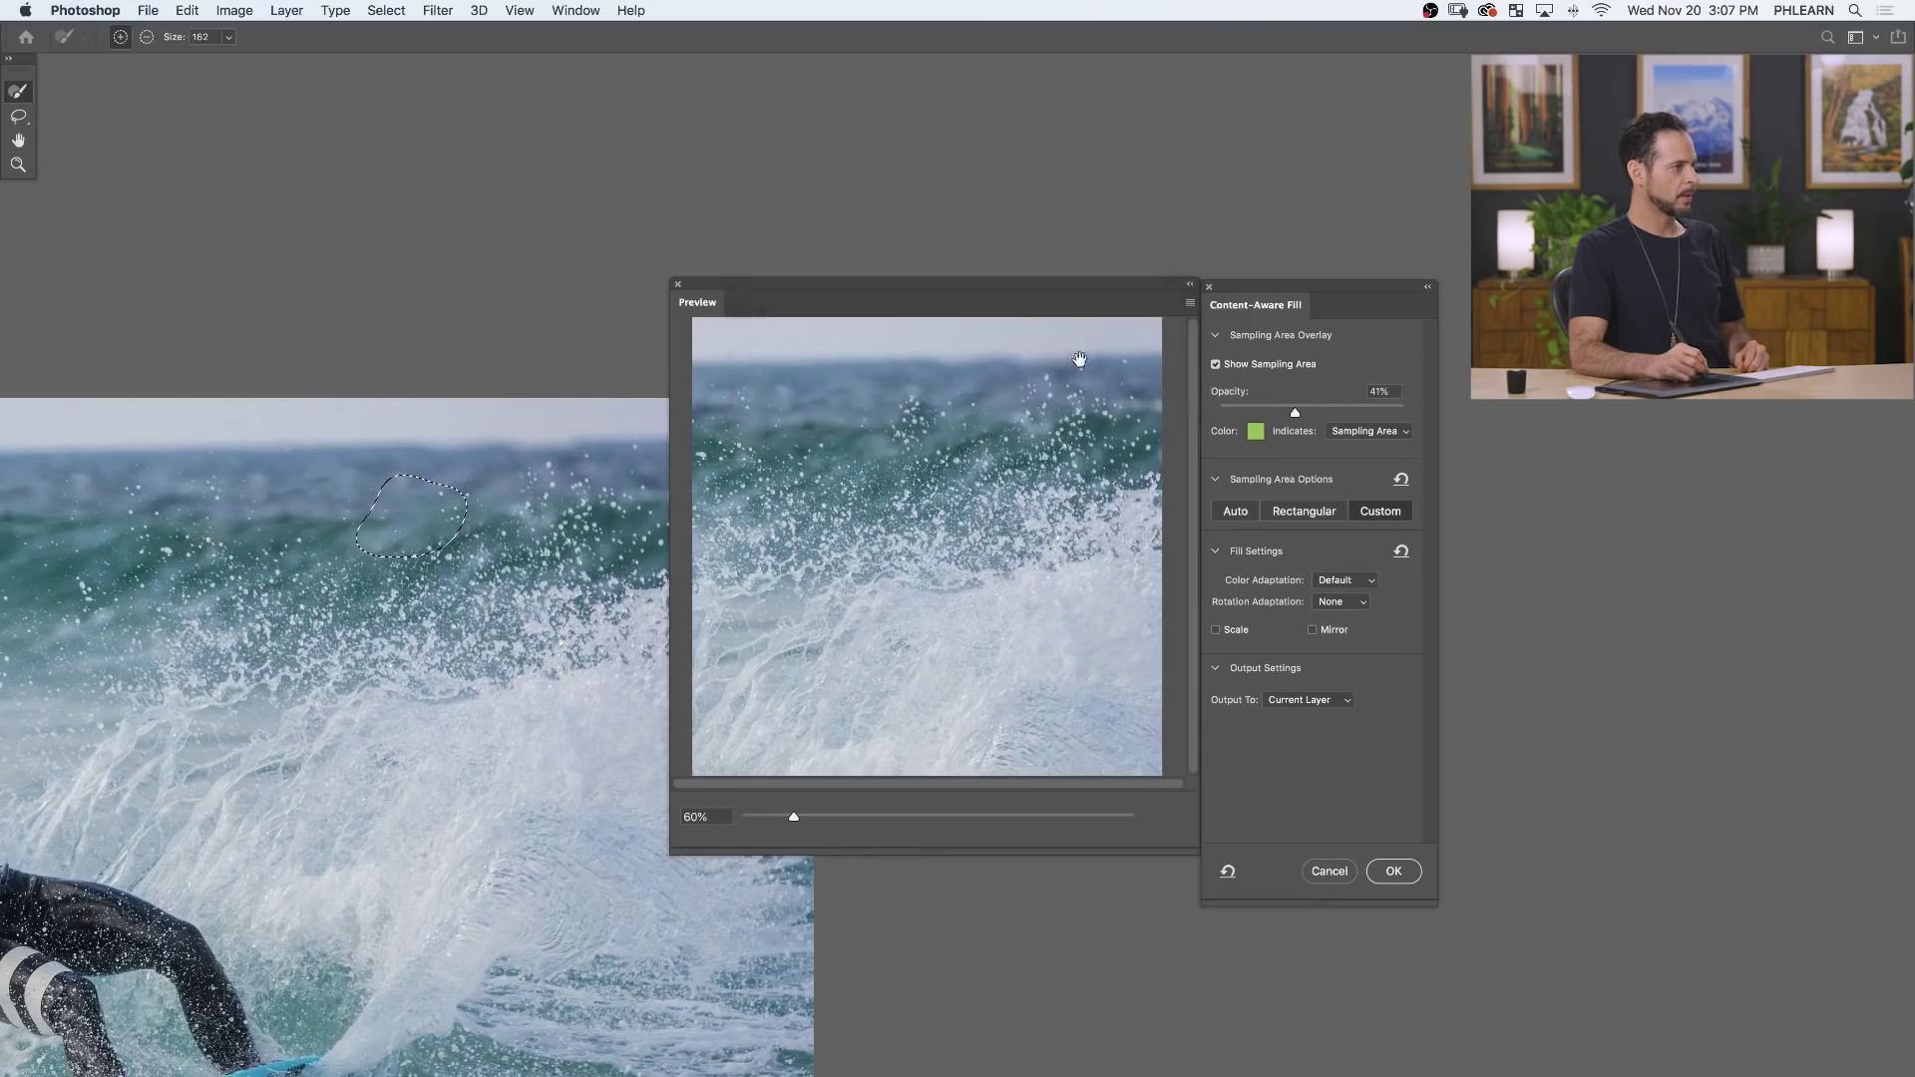
{"action": "left_click", "coordinate": [1327, 871]}
{"action": "key", "text": "super+d"}
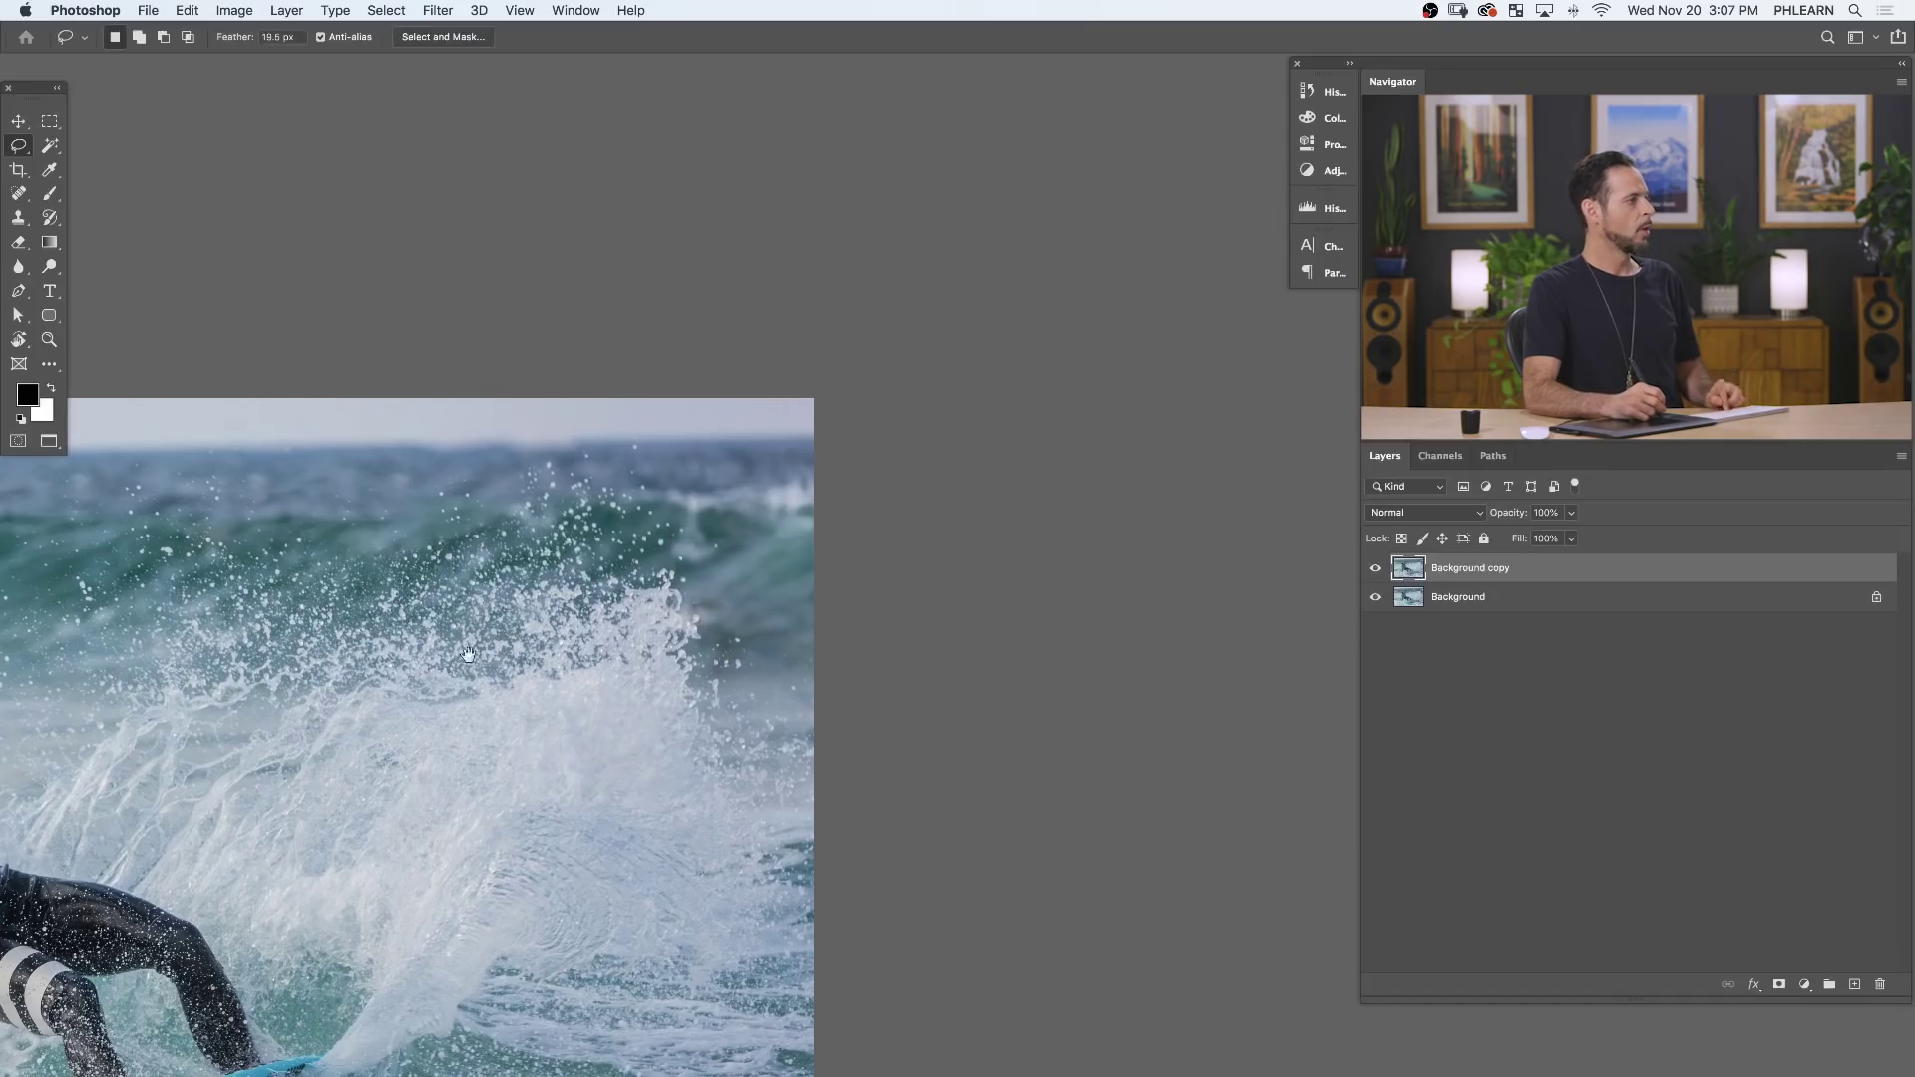
Pan back to the surfer and add empty Layer 1 above Background copy.
{"action": "left_click_drag", "start_coordinate": [468, 654], "coordinate": [812, 658]}
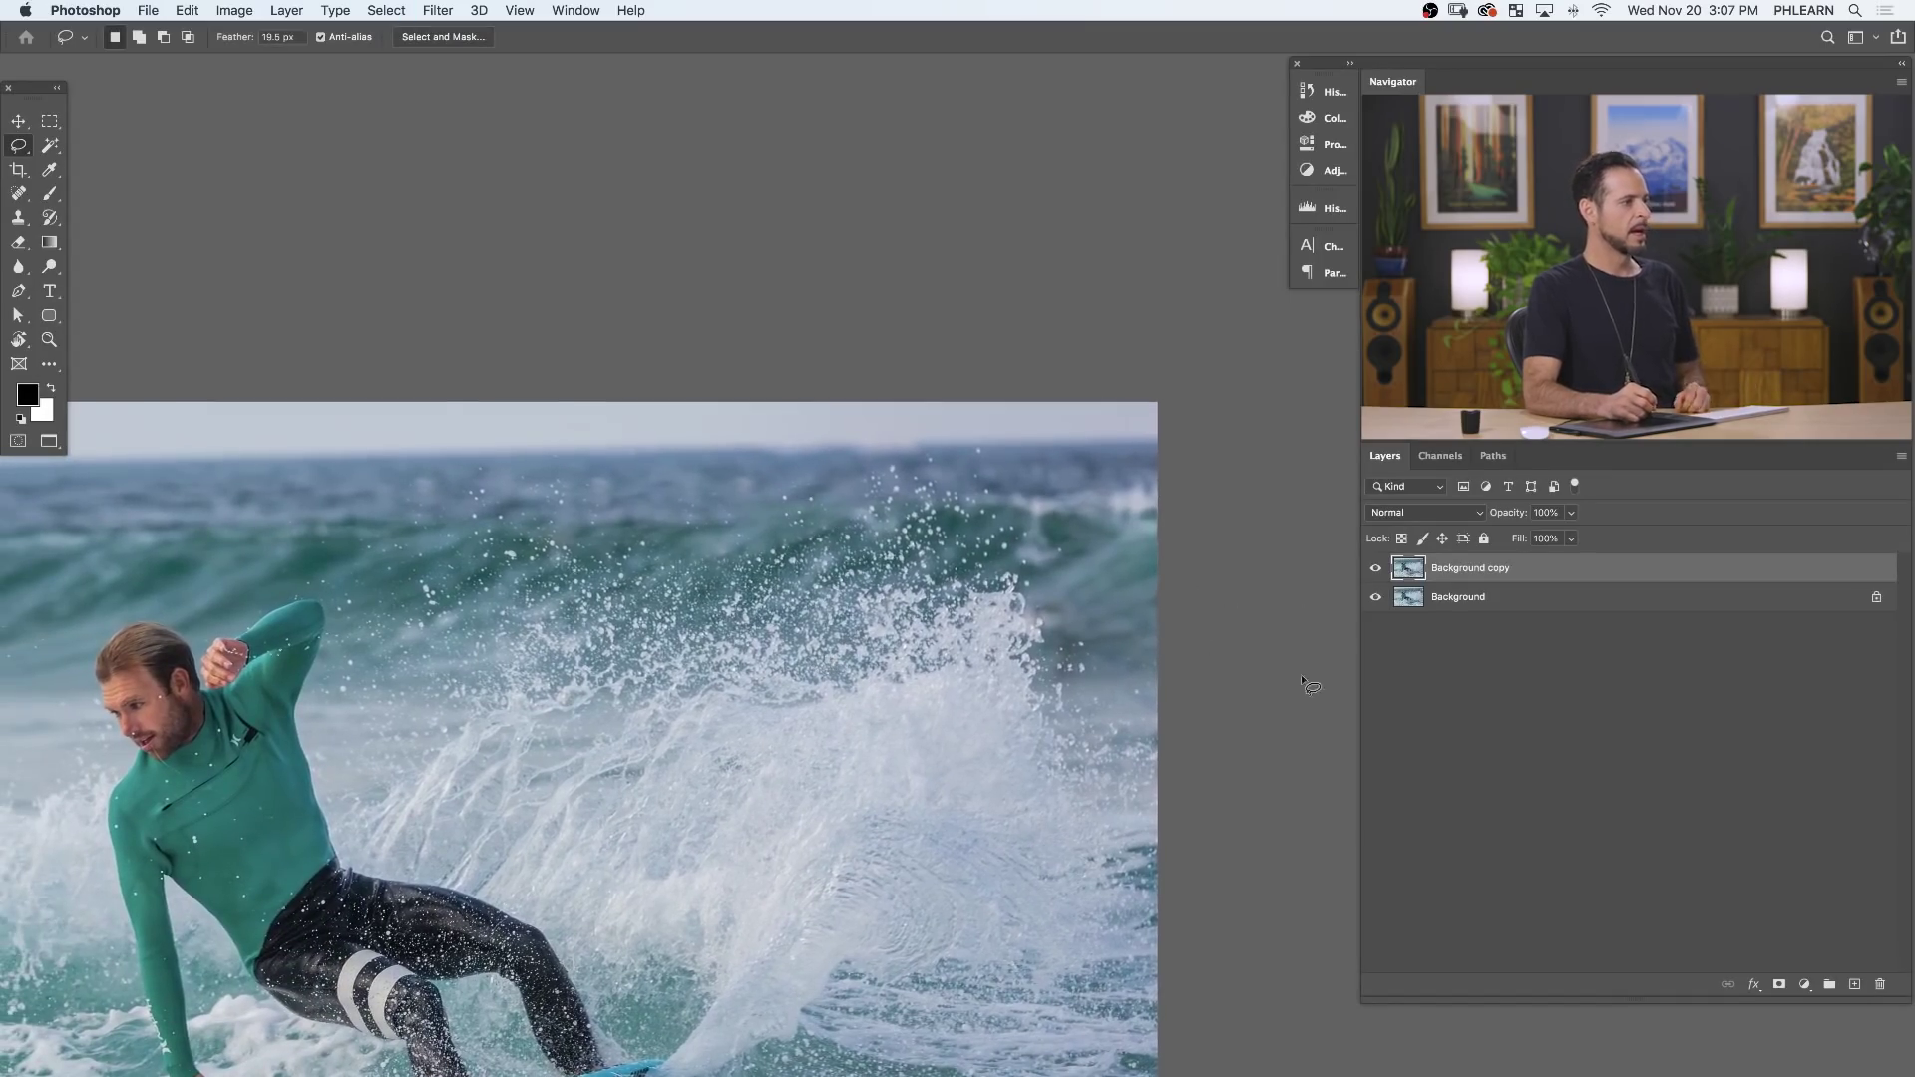
{"action": "left_click", "coordinate": [1853, 985]}
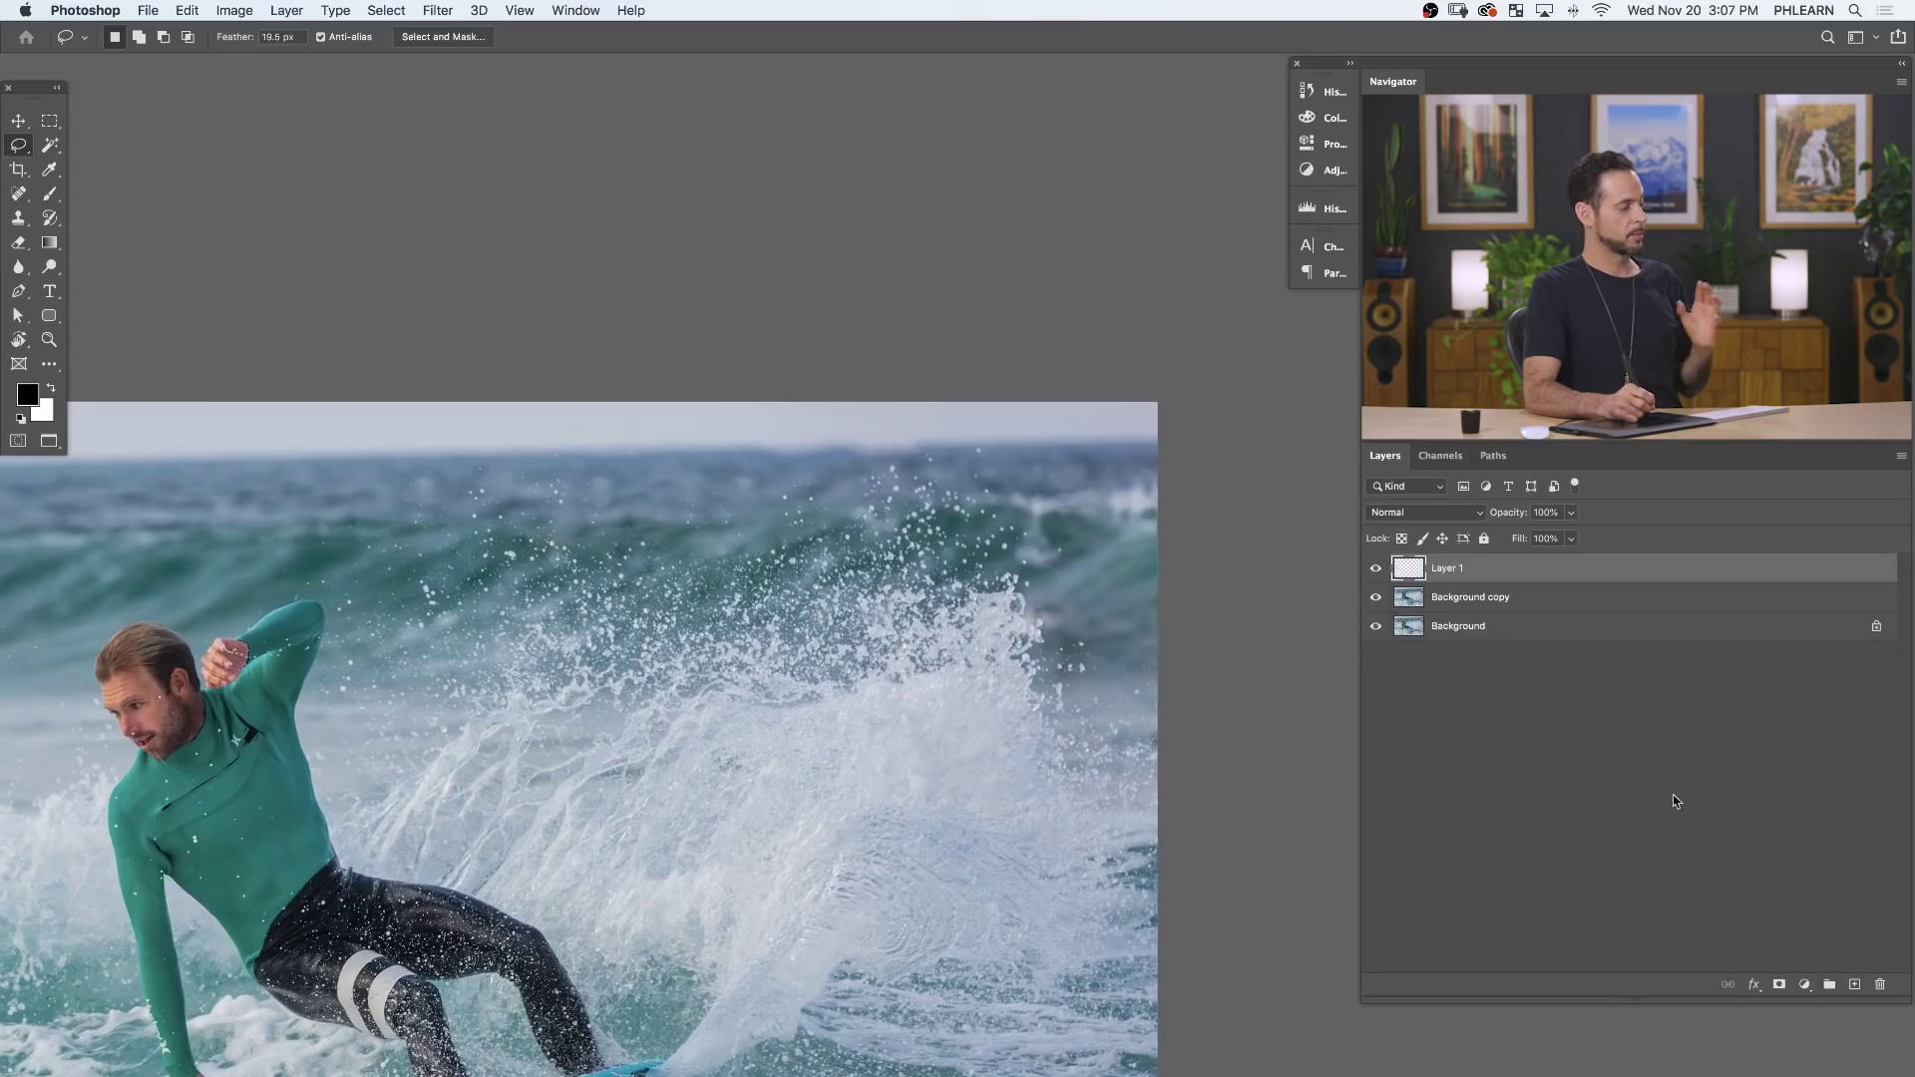
Select the white spray with Color Range at Fuzziness 82.
{"action": "left_click", "coordinate": [401, 12]}
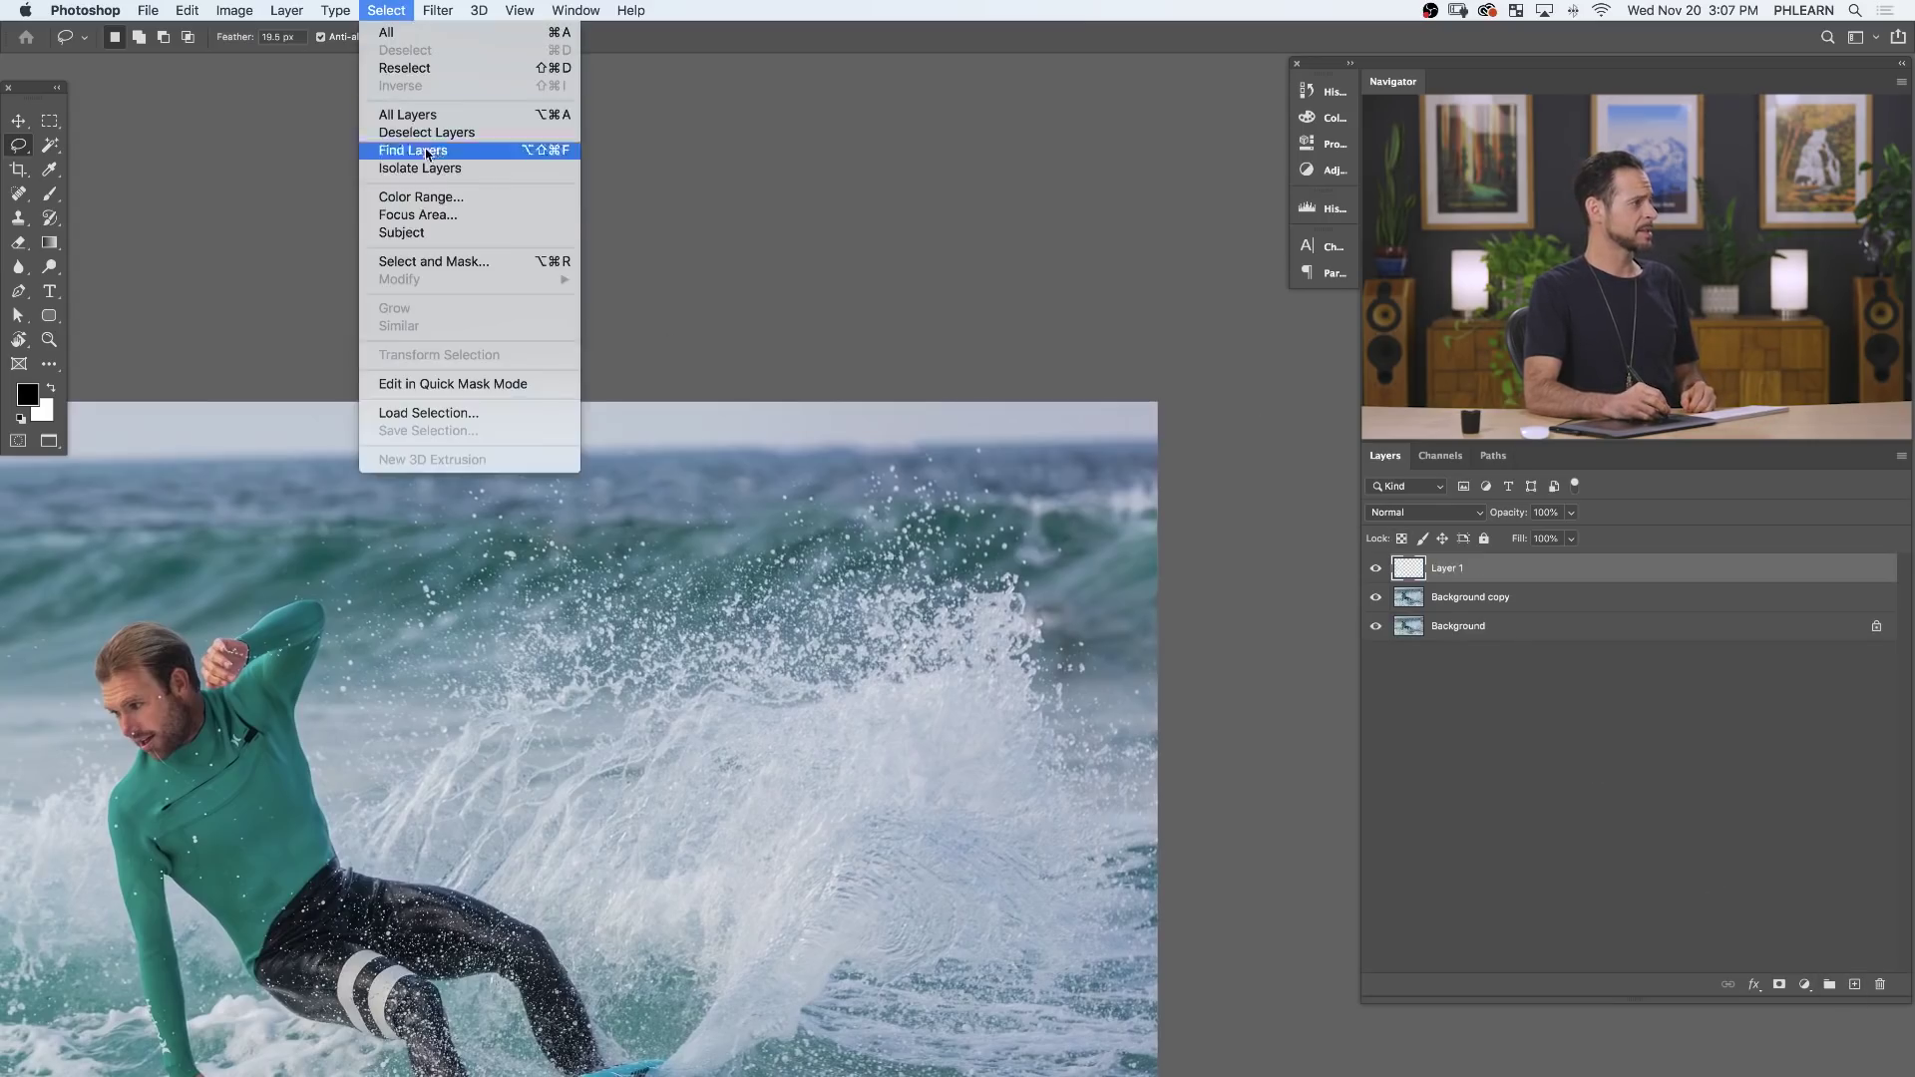
{"action": "left_click", "coordinate": [448, 197]}
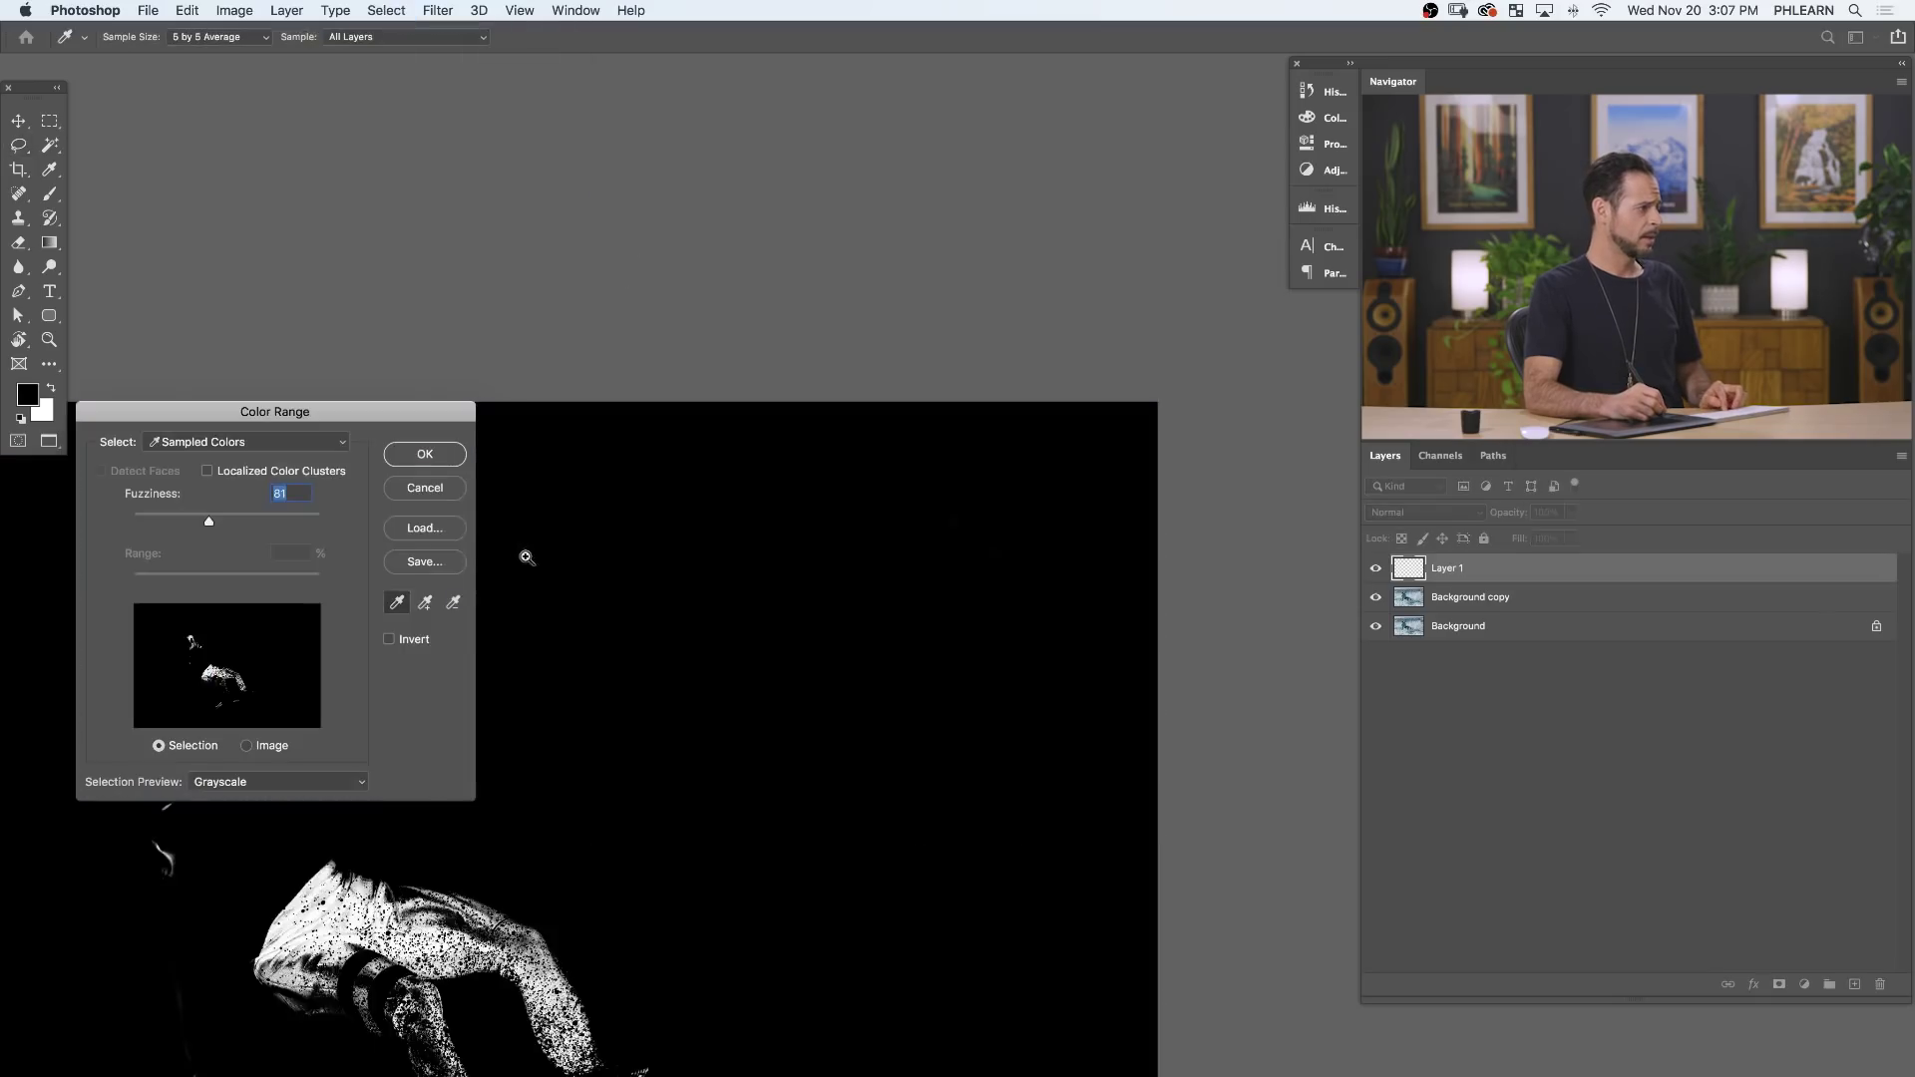
{"action": "key", "text": "super+equal"}
{"action": "left_click", "coordinate": [556, 521]}
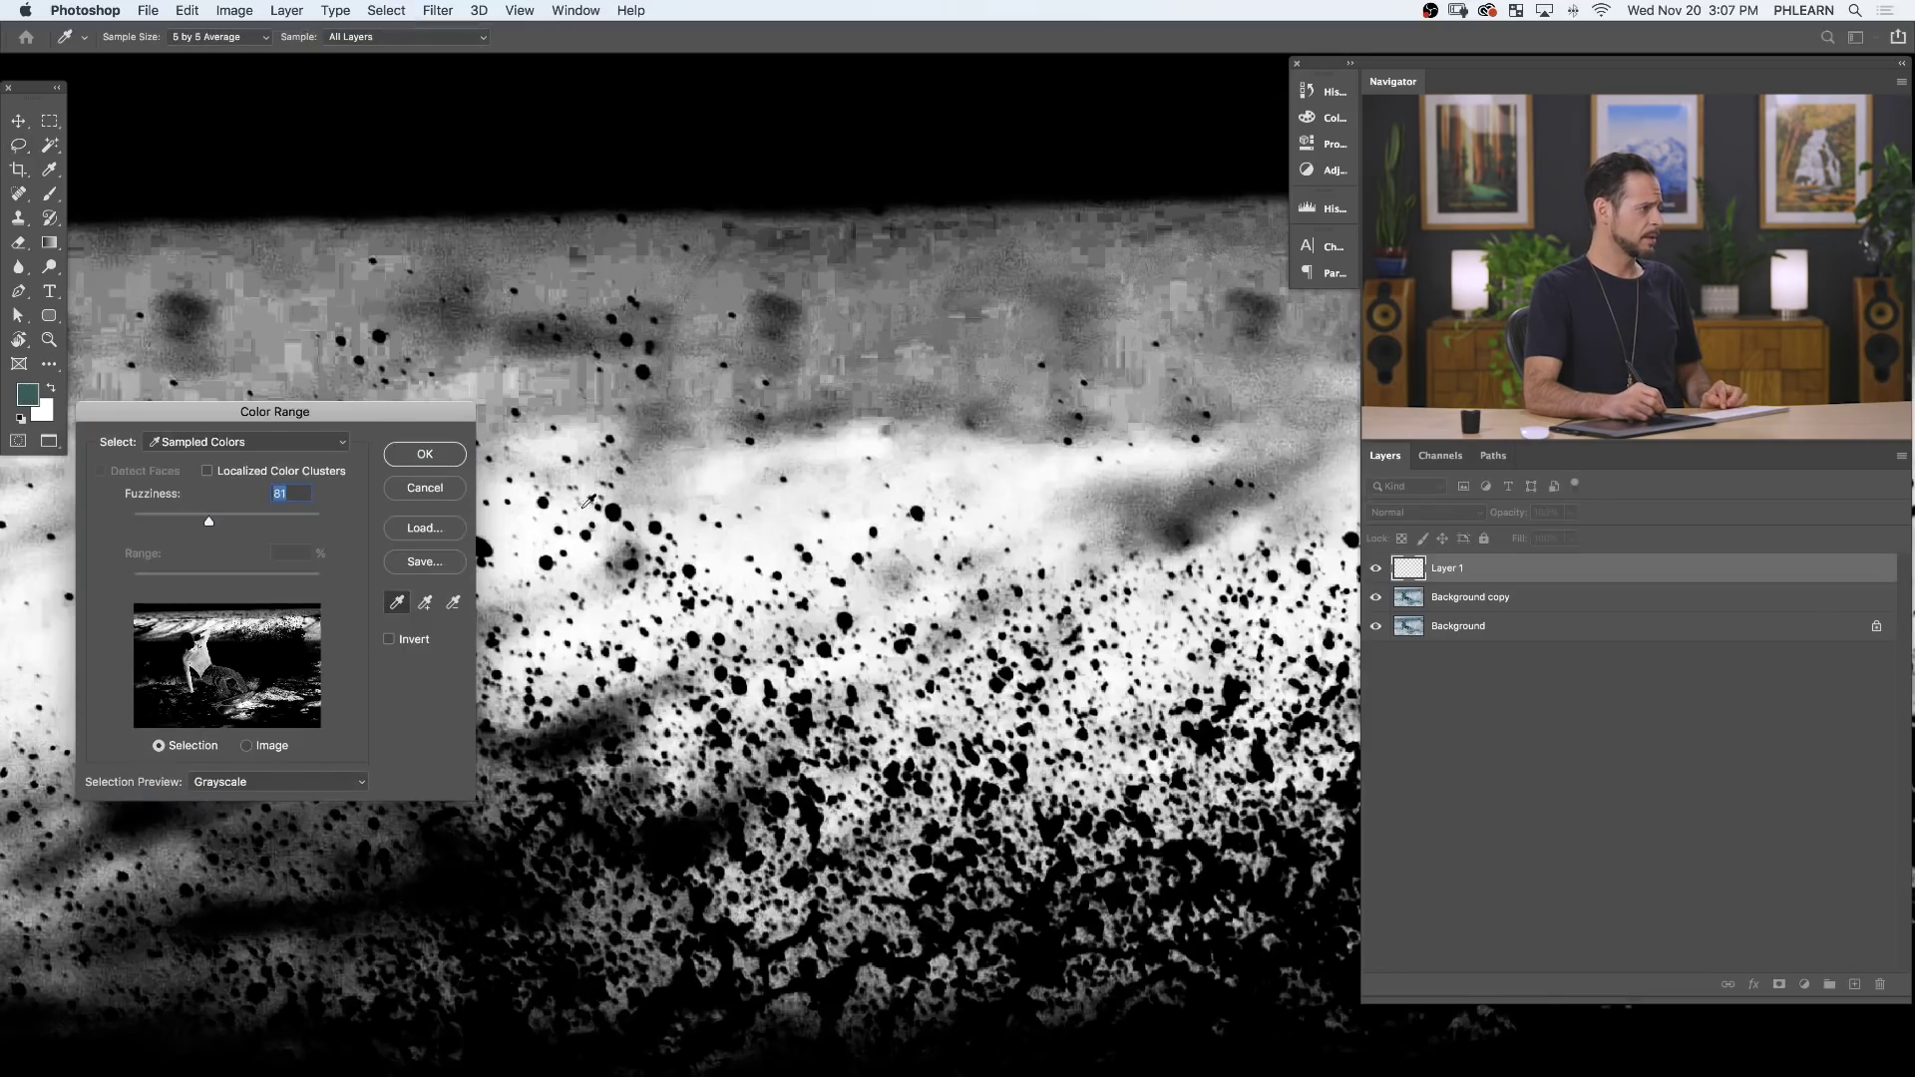
{"action": "left_click", "coordinate": [619, 509]}
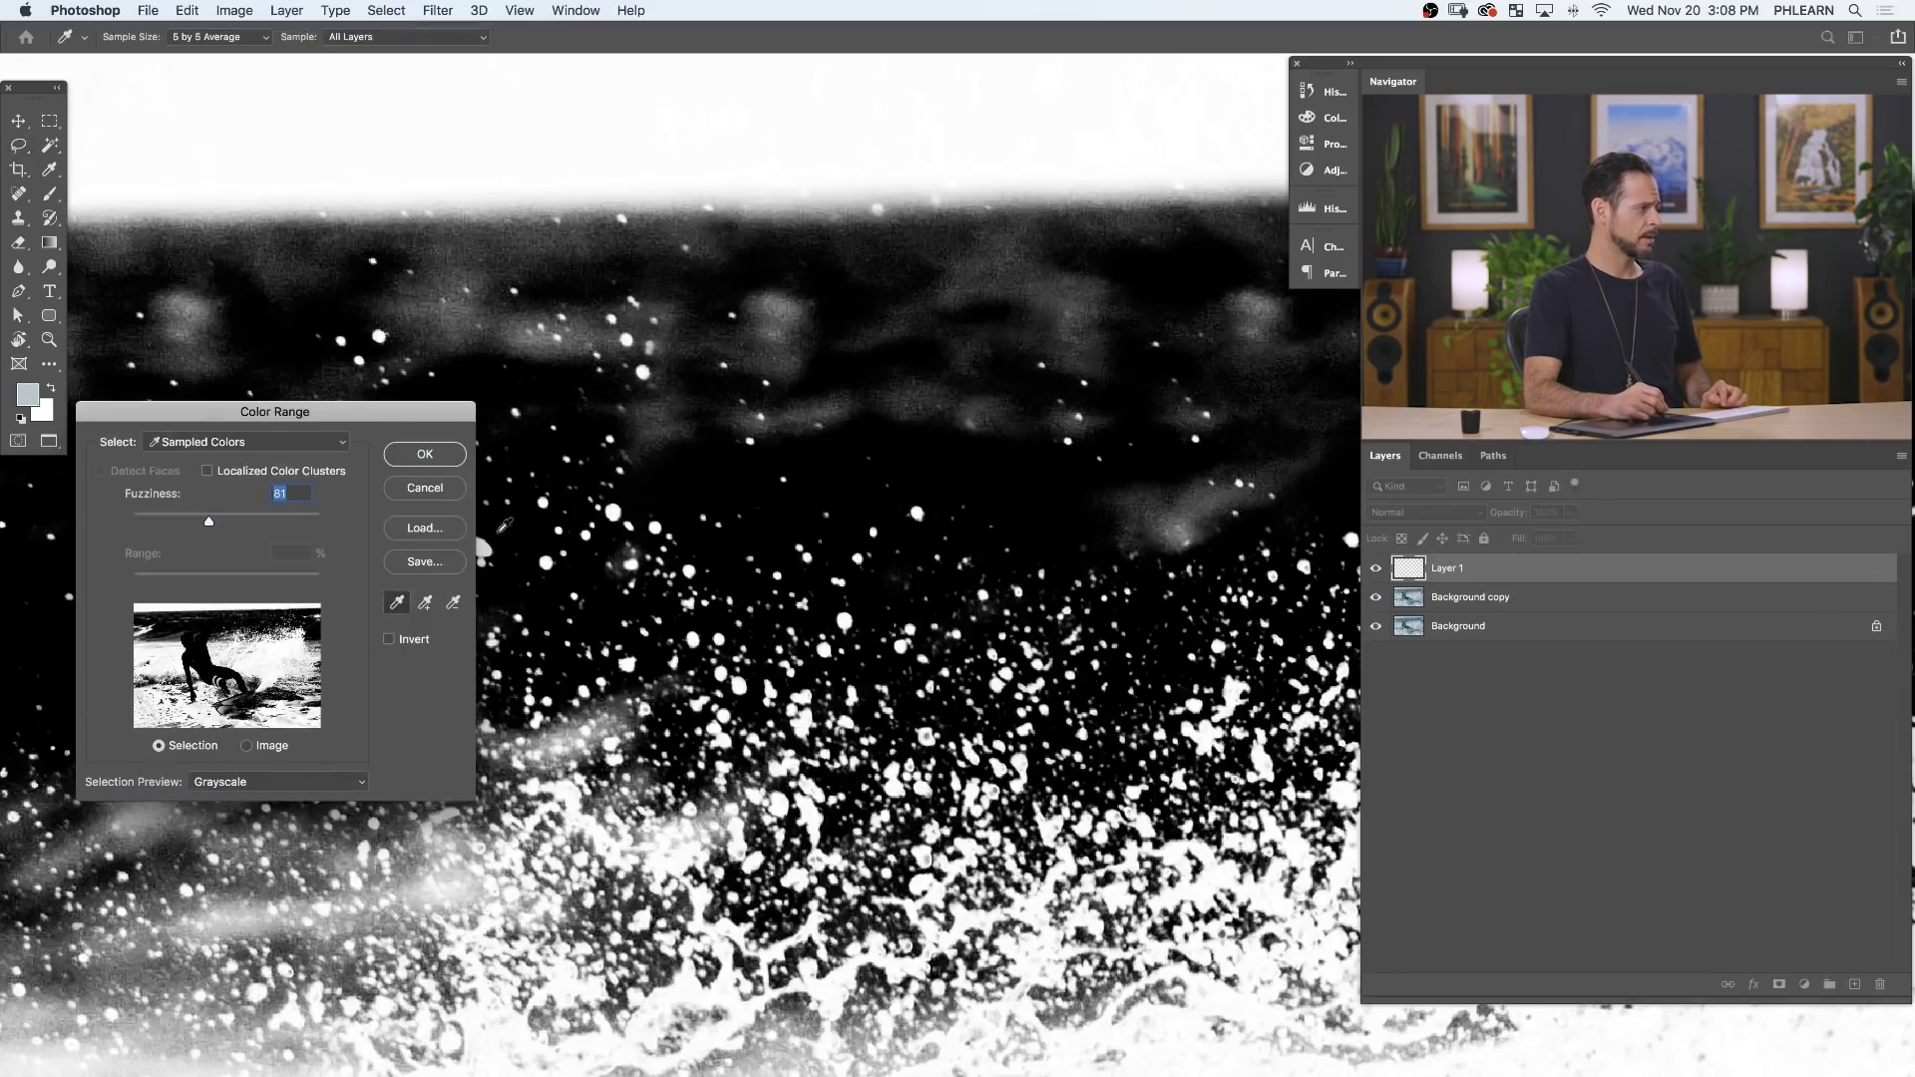
{"action": "left_click_drag", "start_coordinate": [231, 523], "coordinate": [209, 519]}
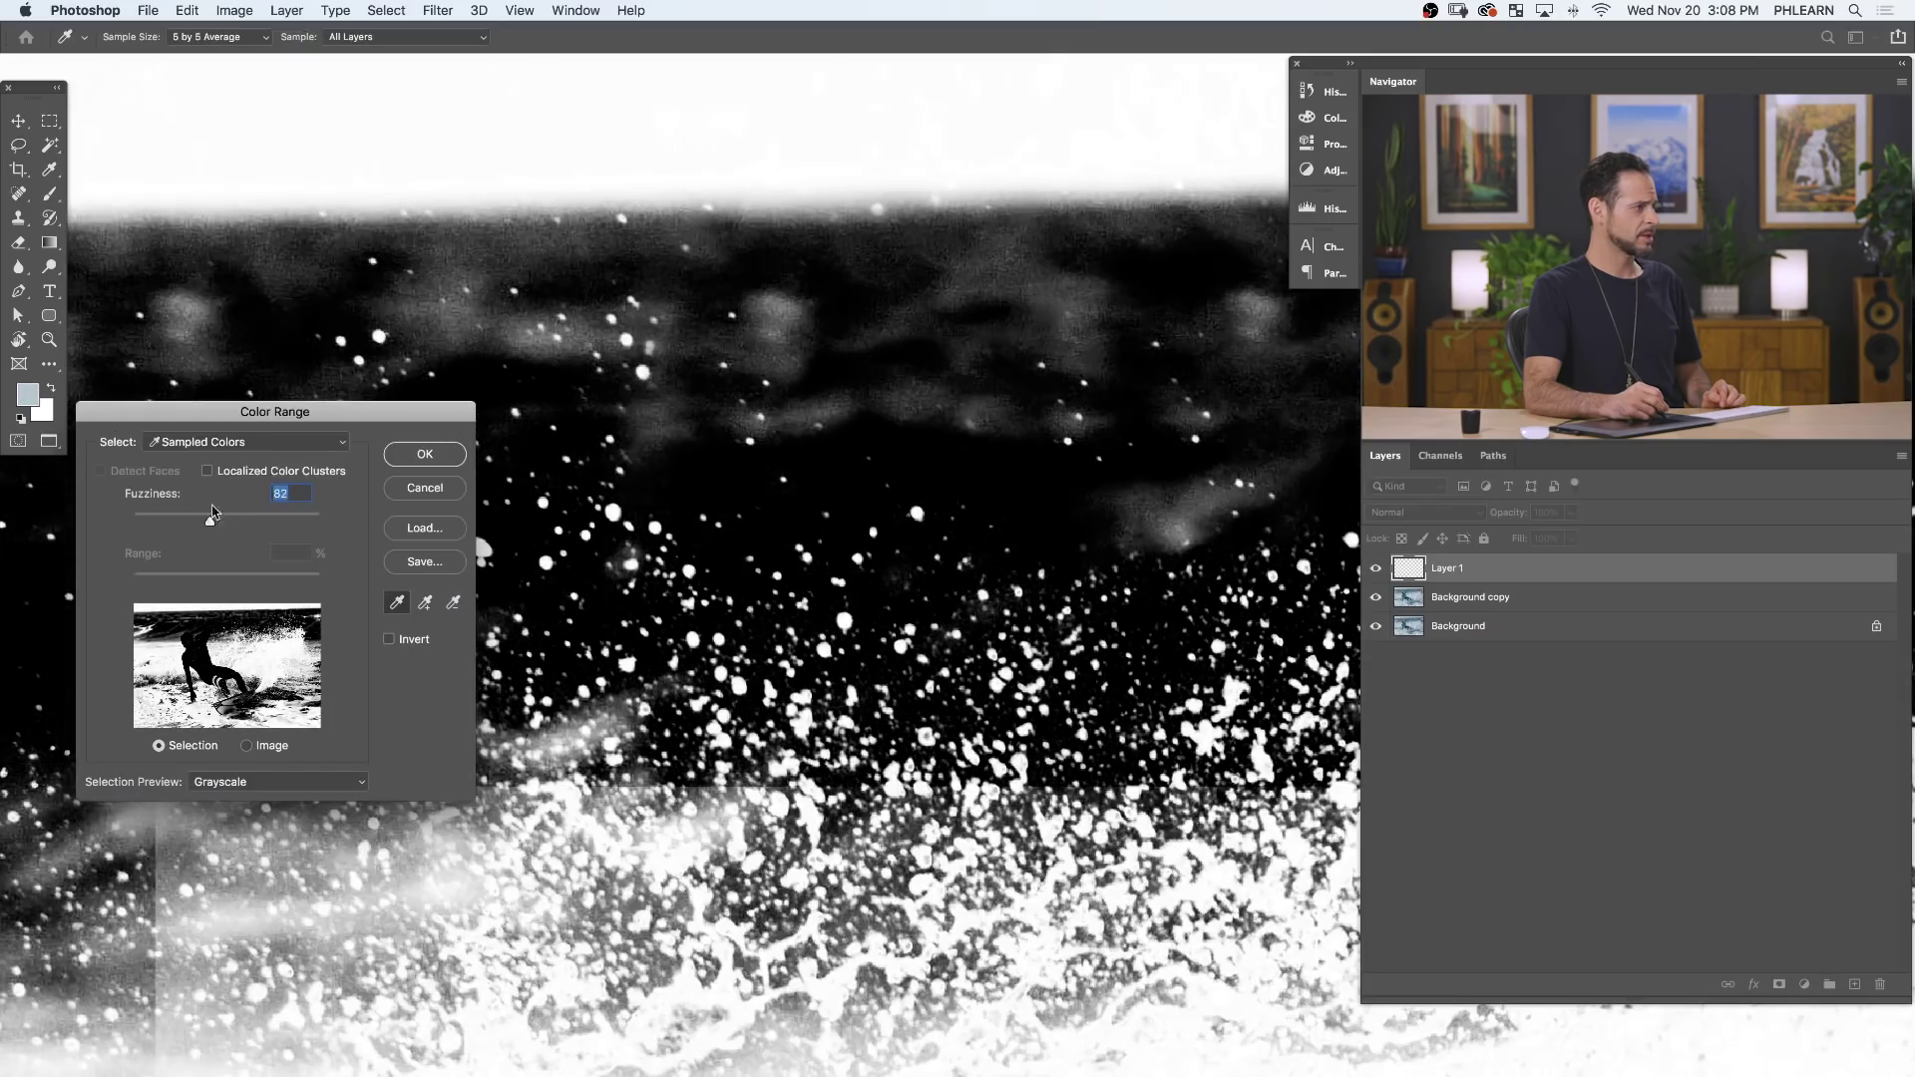
{"action": "left_click", "coordinate": [454, 455]}
Enlarge the brush to 192 px, deselect, and shift Layer 1's spray right over the water.
{"action": "key", "text": "b"}
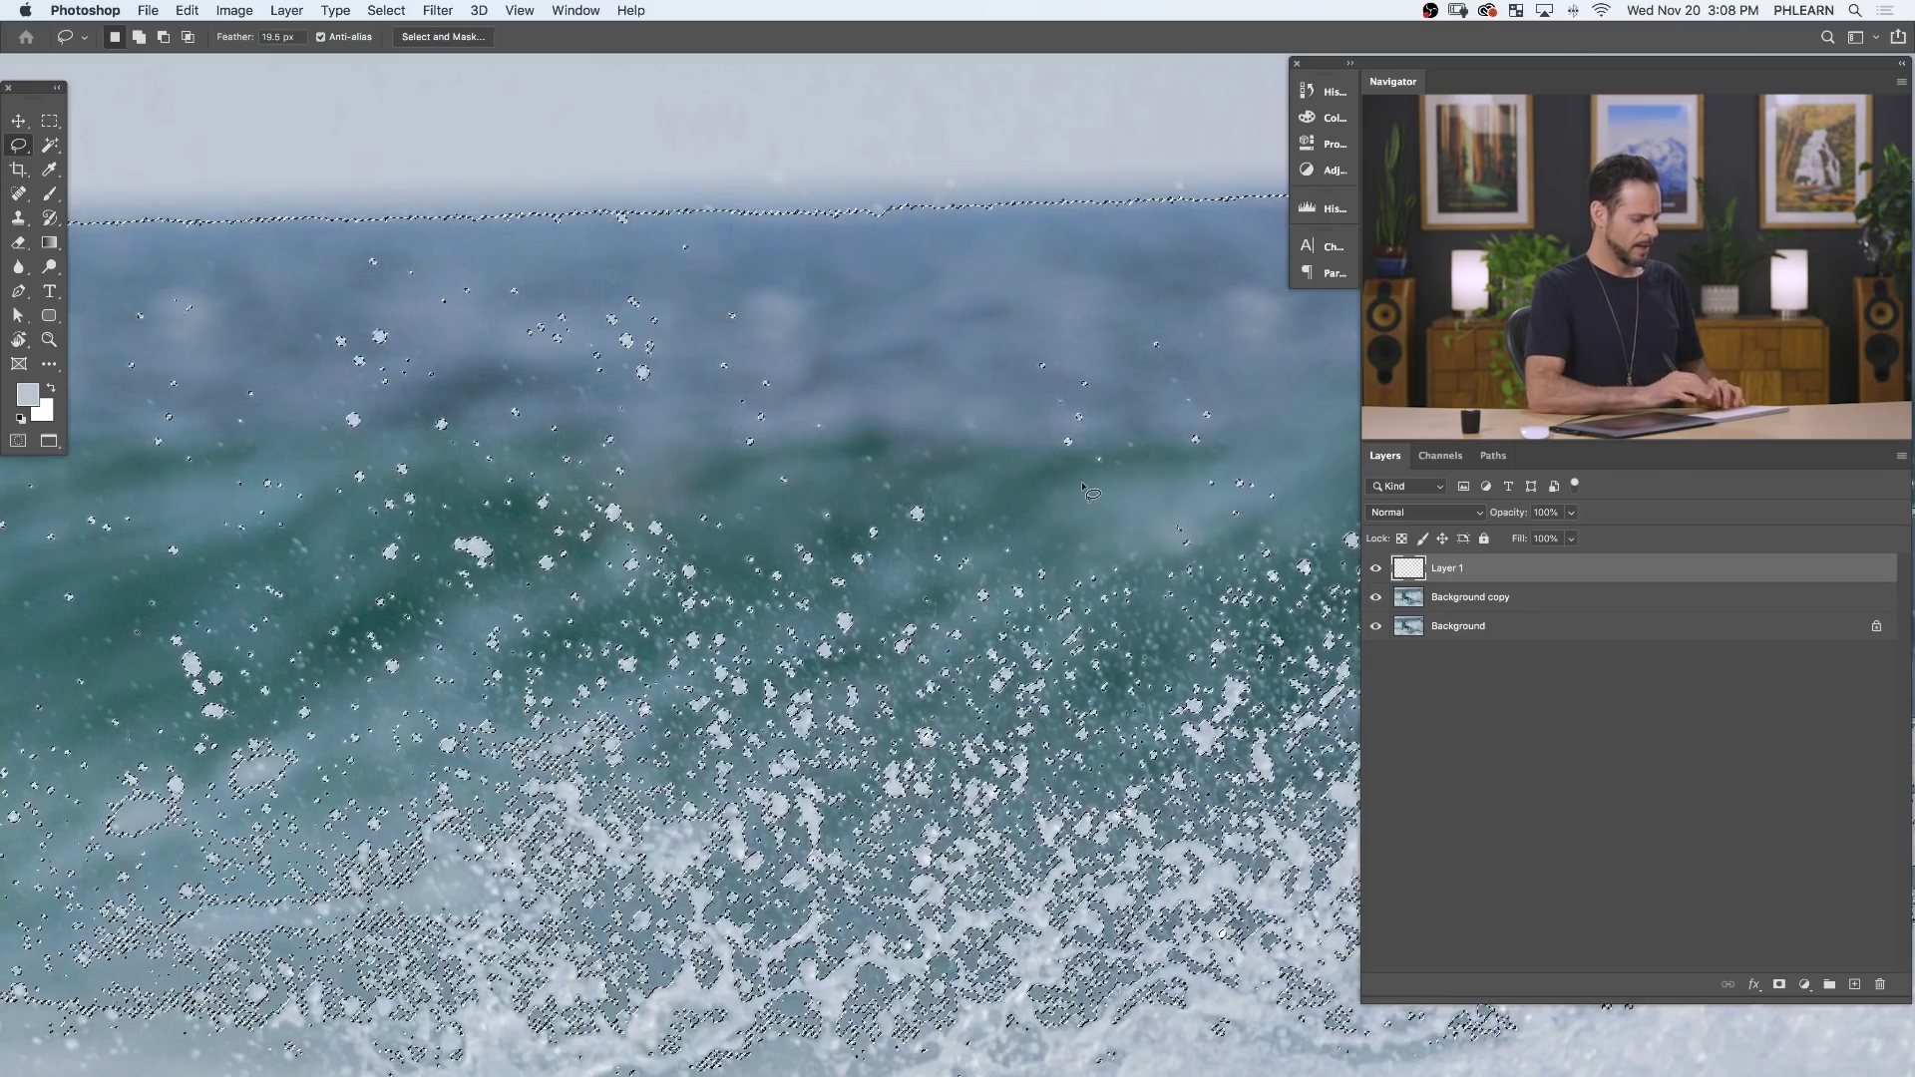
{"action": "key", "text": "bracketright"}
{"action": "key", "text": "bracketright"}
{"action": "key", "text": "bracketright"}
{"action": "key", "text": "bracketright"}
{"action": "key", "text": "bracketright"}
{"action": "key", "text": "bracketright"}
{"action": "key", "text": "bracketright"}
{"action": "key", "text": "bracketright"}
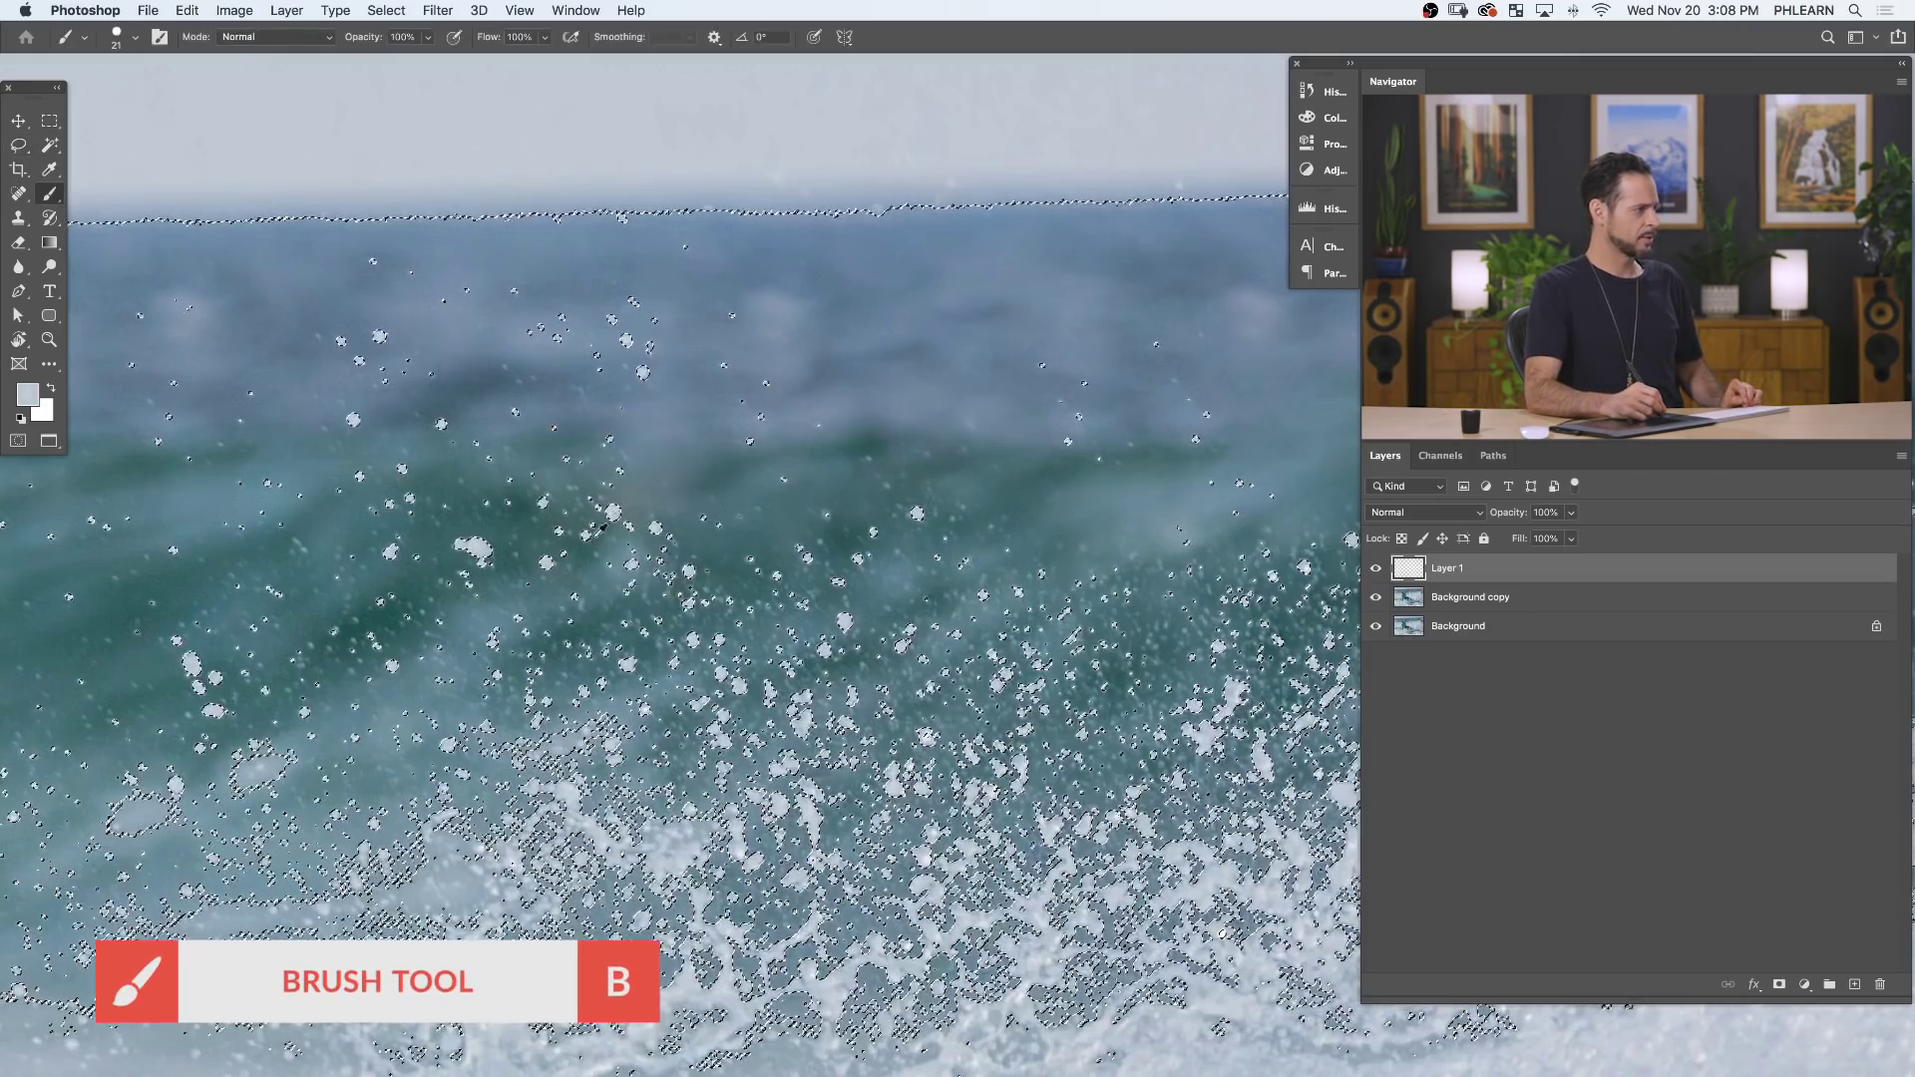
{"action": "left_click_drag", "start_coordinate": [641, 653], "coordinate": [698, 648]}
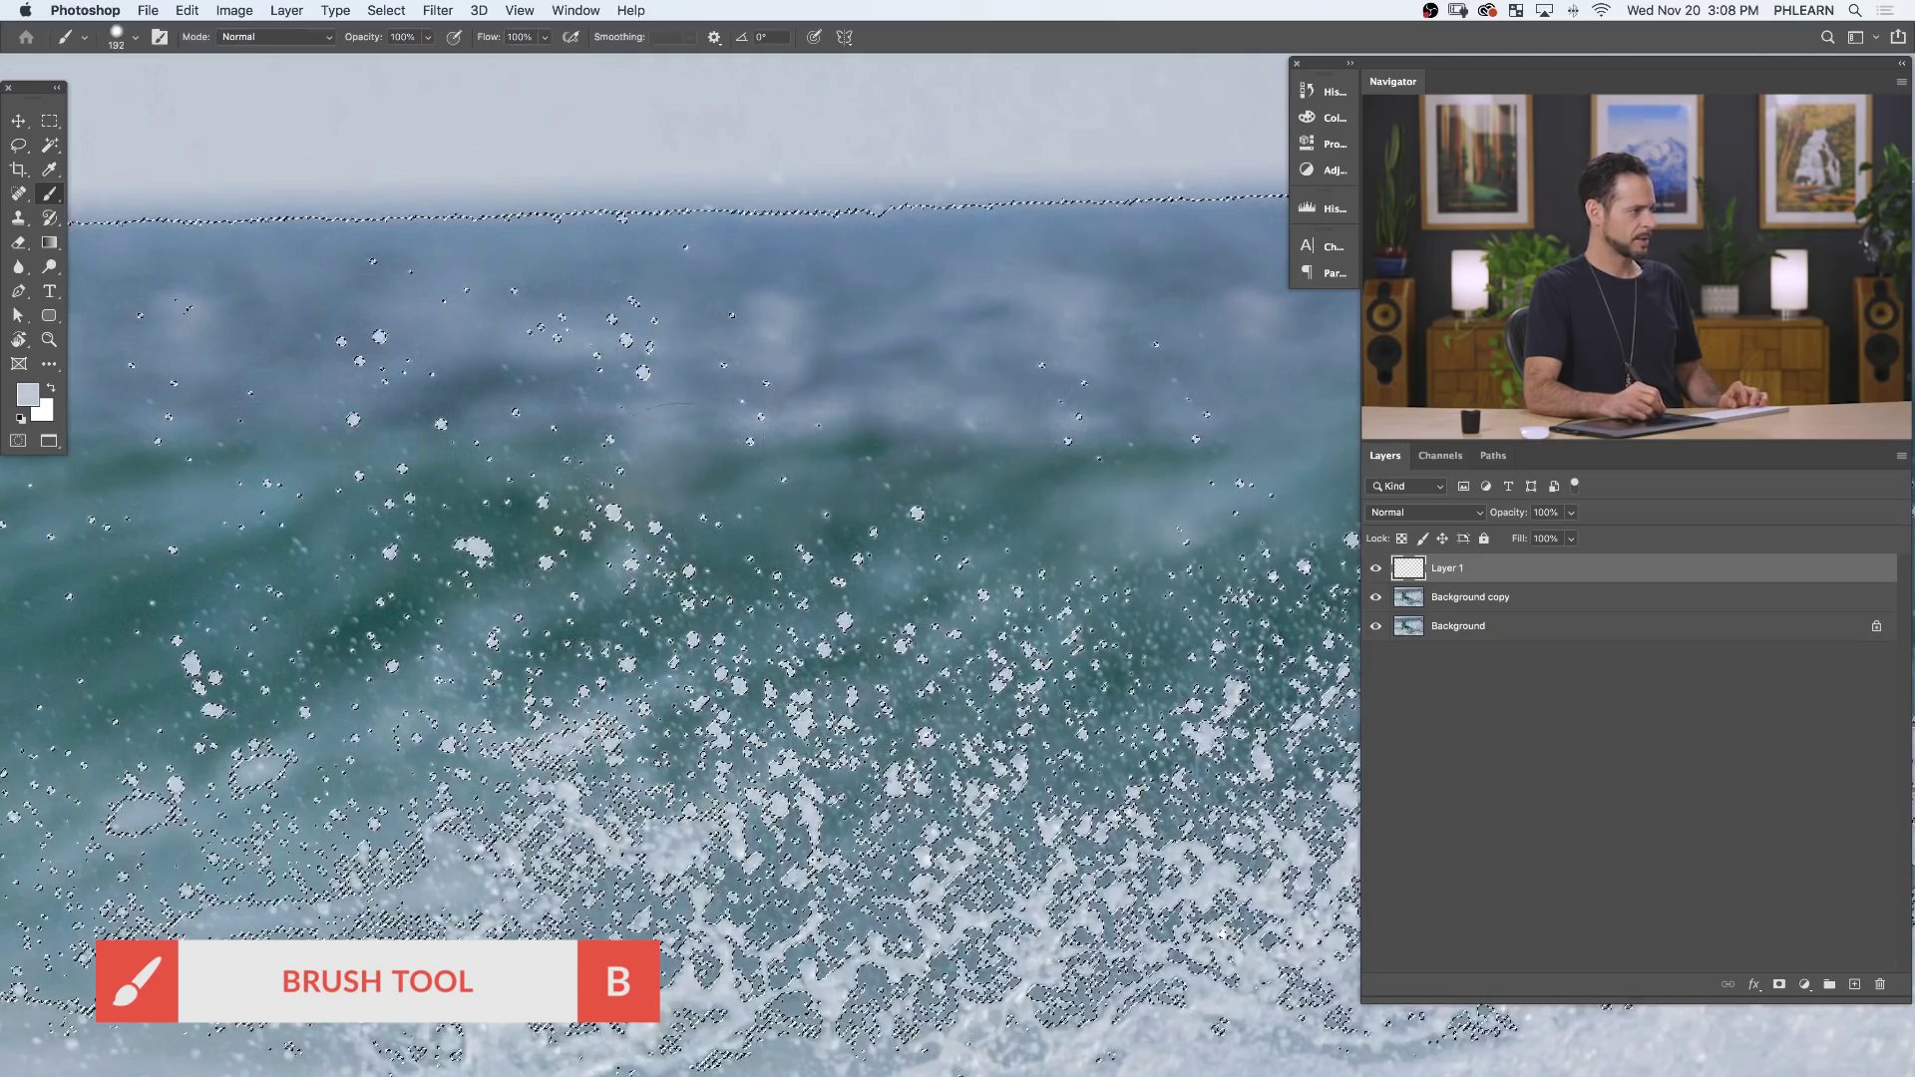
{"action": "key", "text": "ctrl+d"}
{"action": "key", "text": "v"}
{"action": "scroll", "coordinate": [728, 736], "scroll_direction": "down", "scroll_amount": 3}
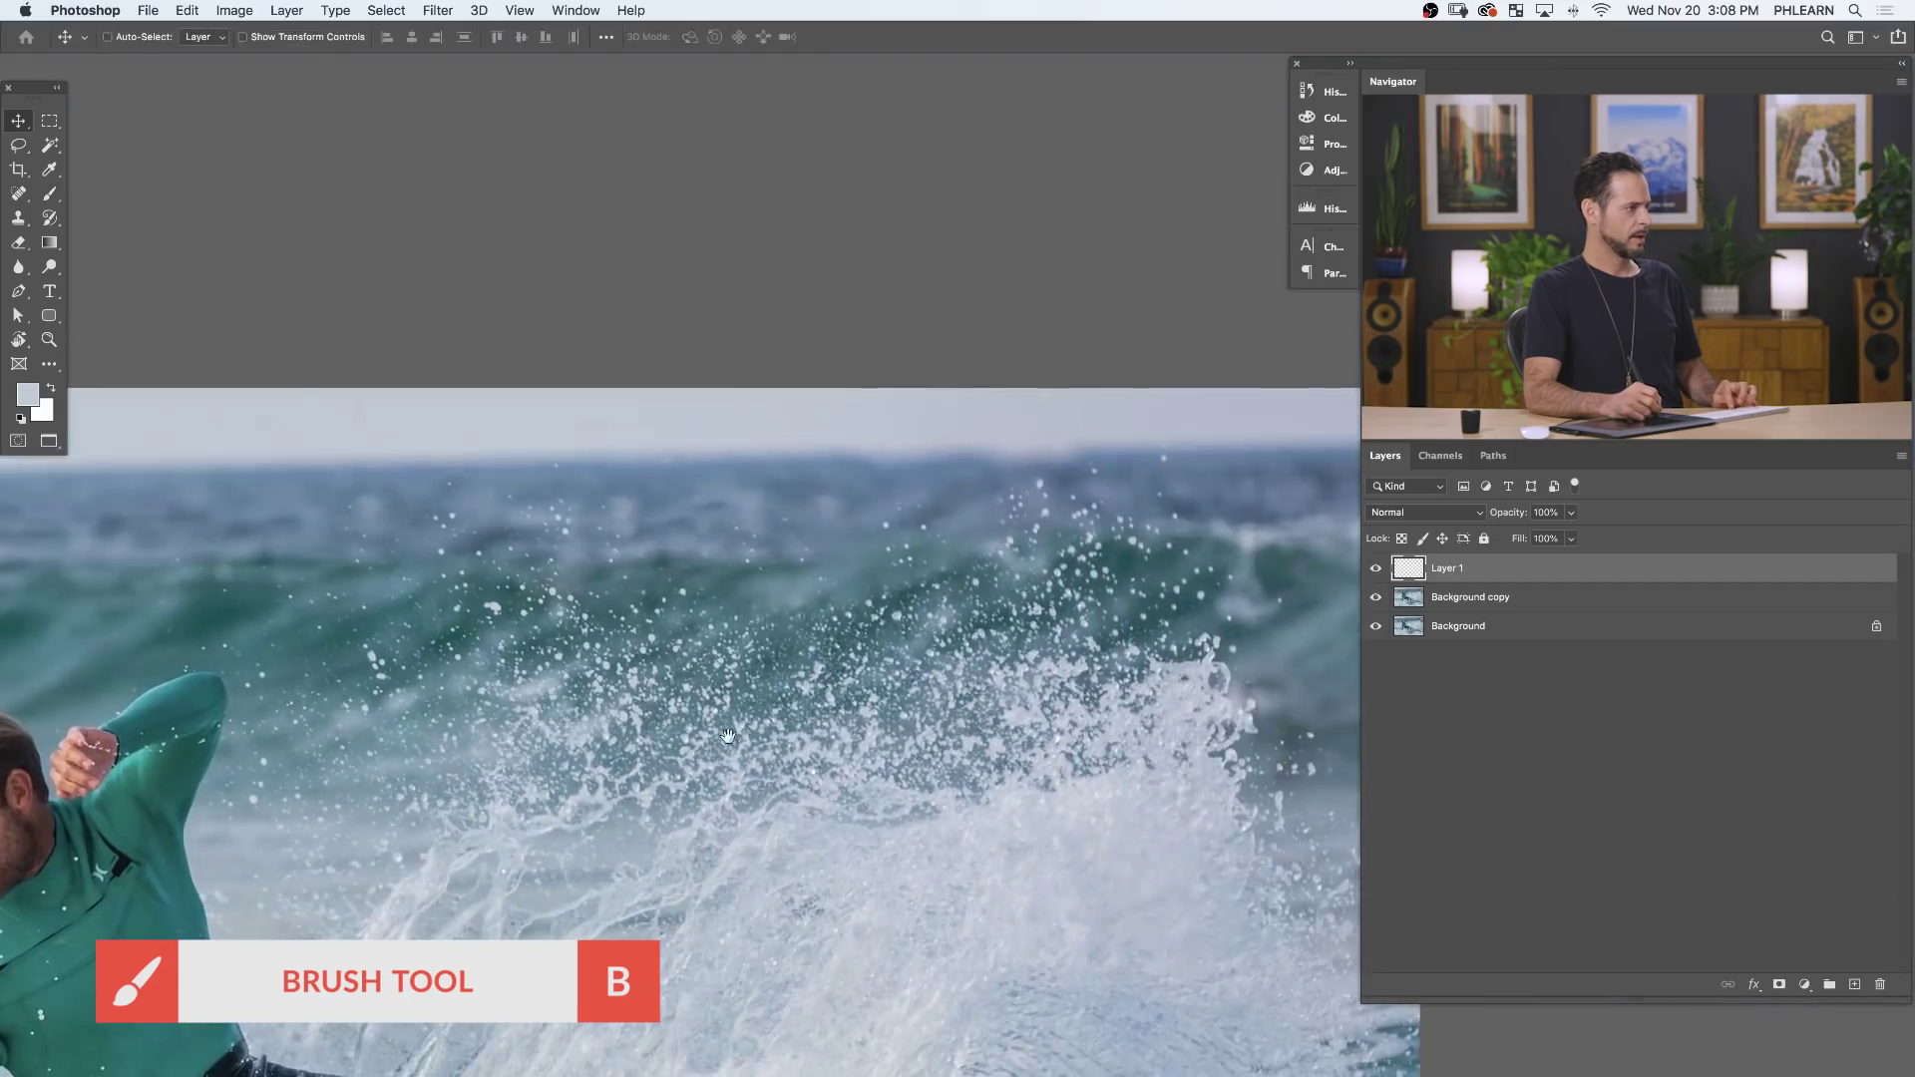
{"action": "left_click_drag", "start_coordinate": [728, 736], "coordinate": [1028, 709]}
Add a white mask to Layer 1, reset colours, and set the brush to 73 px.
{"action": "key", "text": "ctrl+shift+m"}
{"action": "key", "text": "d"}
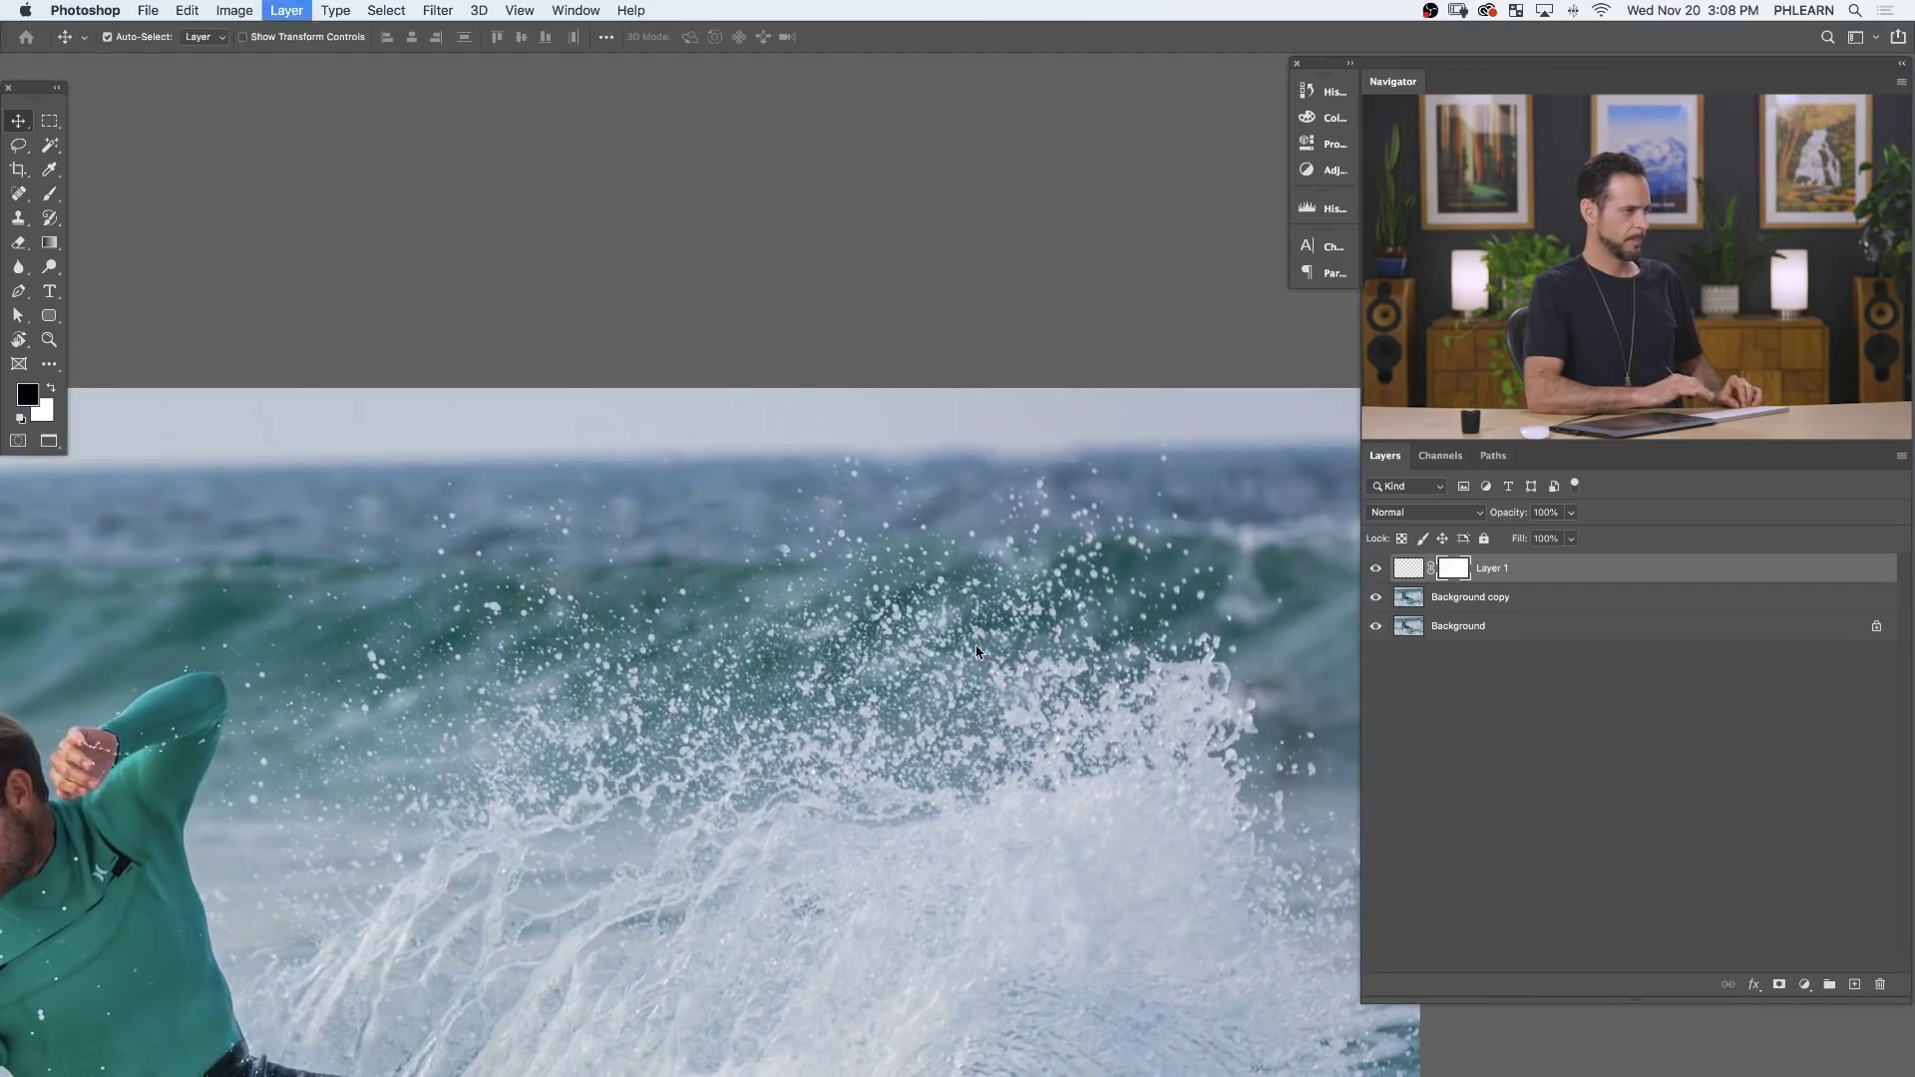
{"action": "key", "text": "b"}
{"action": "right_click", "coordinate": [778, 658]}
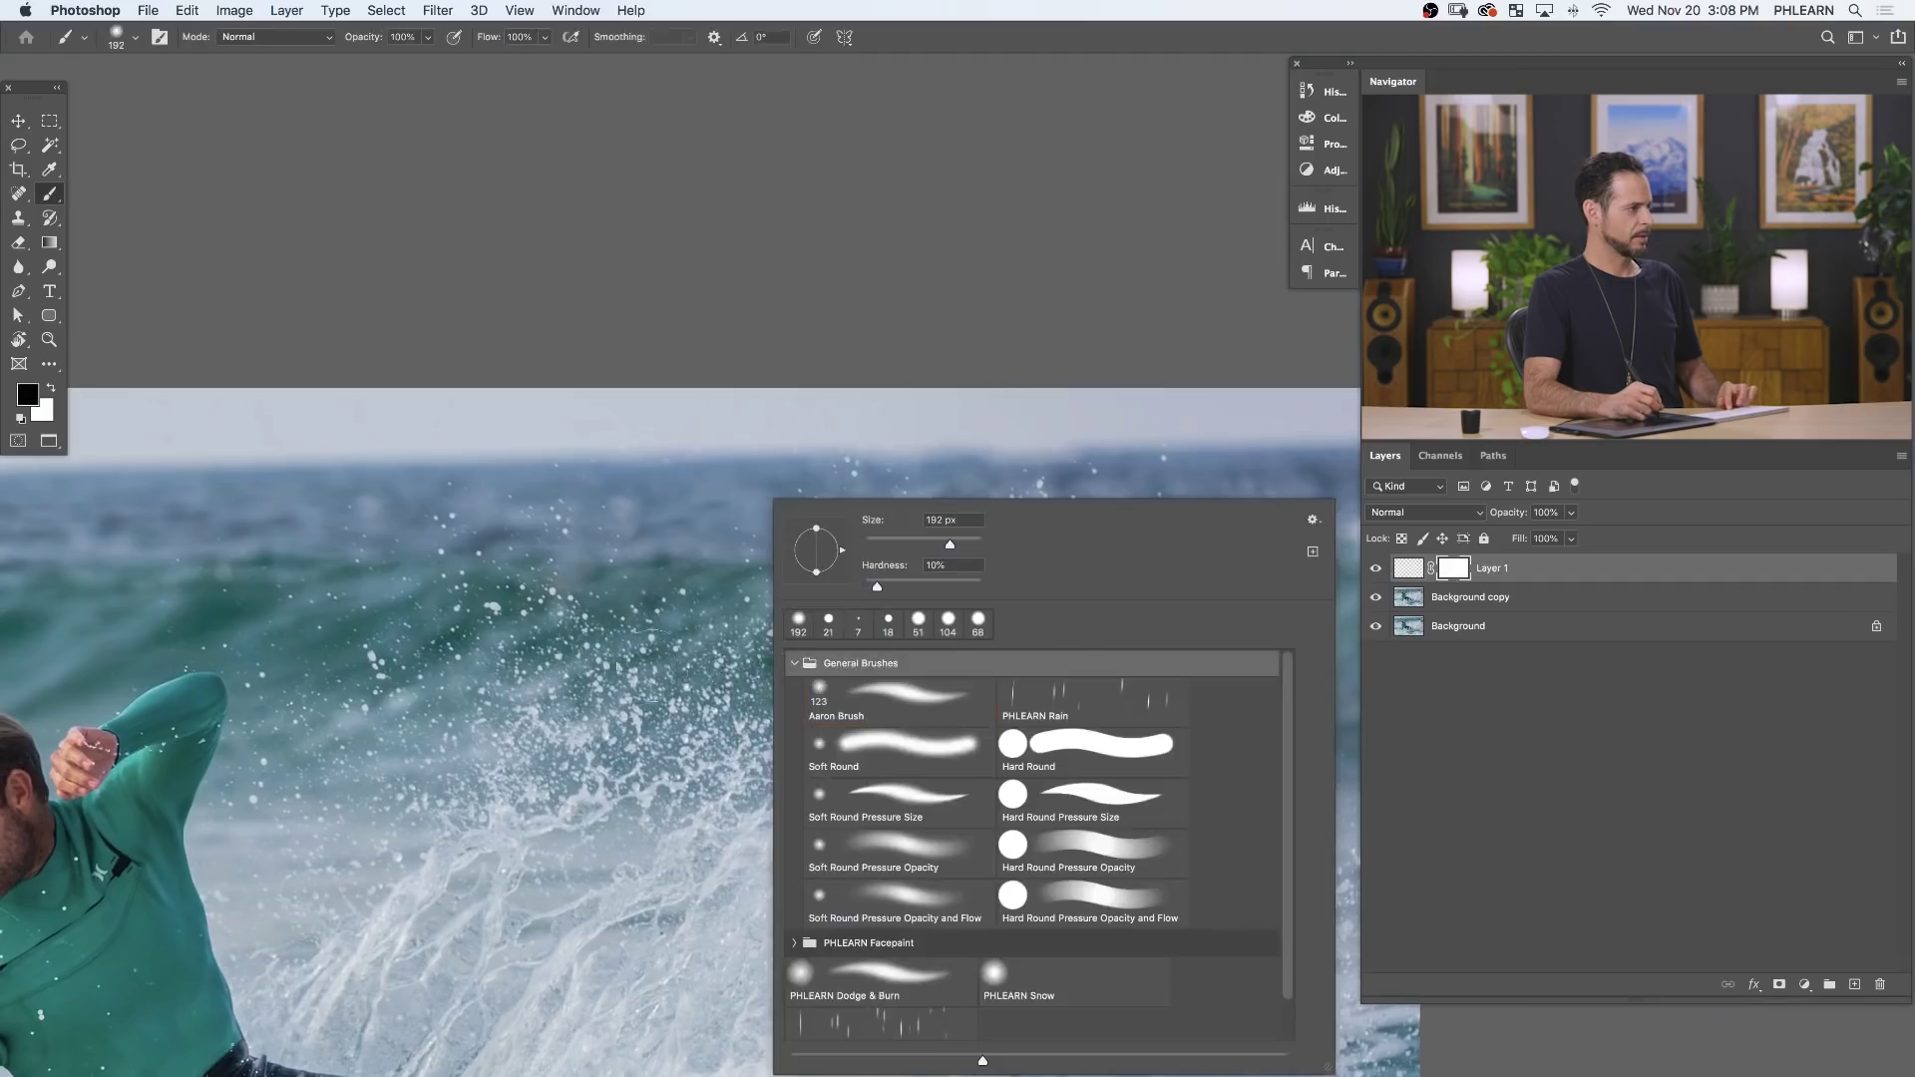
{"action": "key", "text": "Escape"}
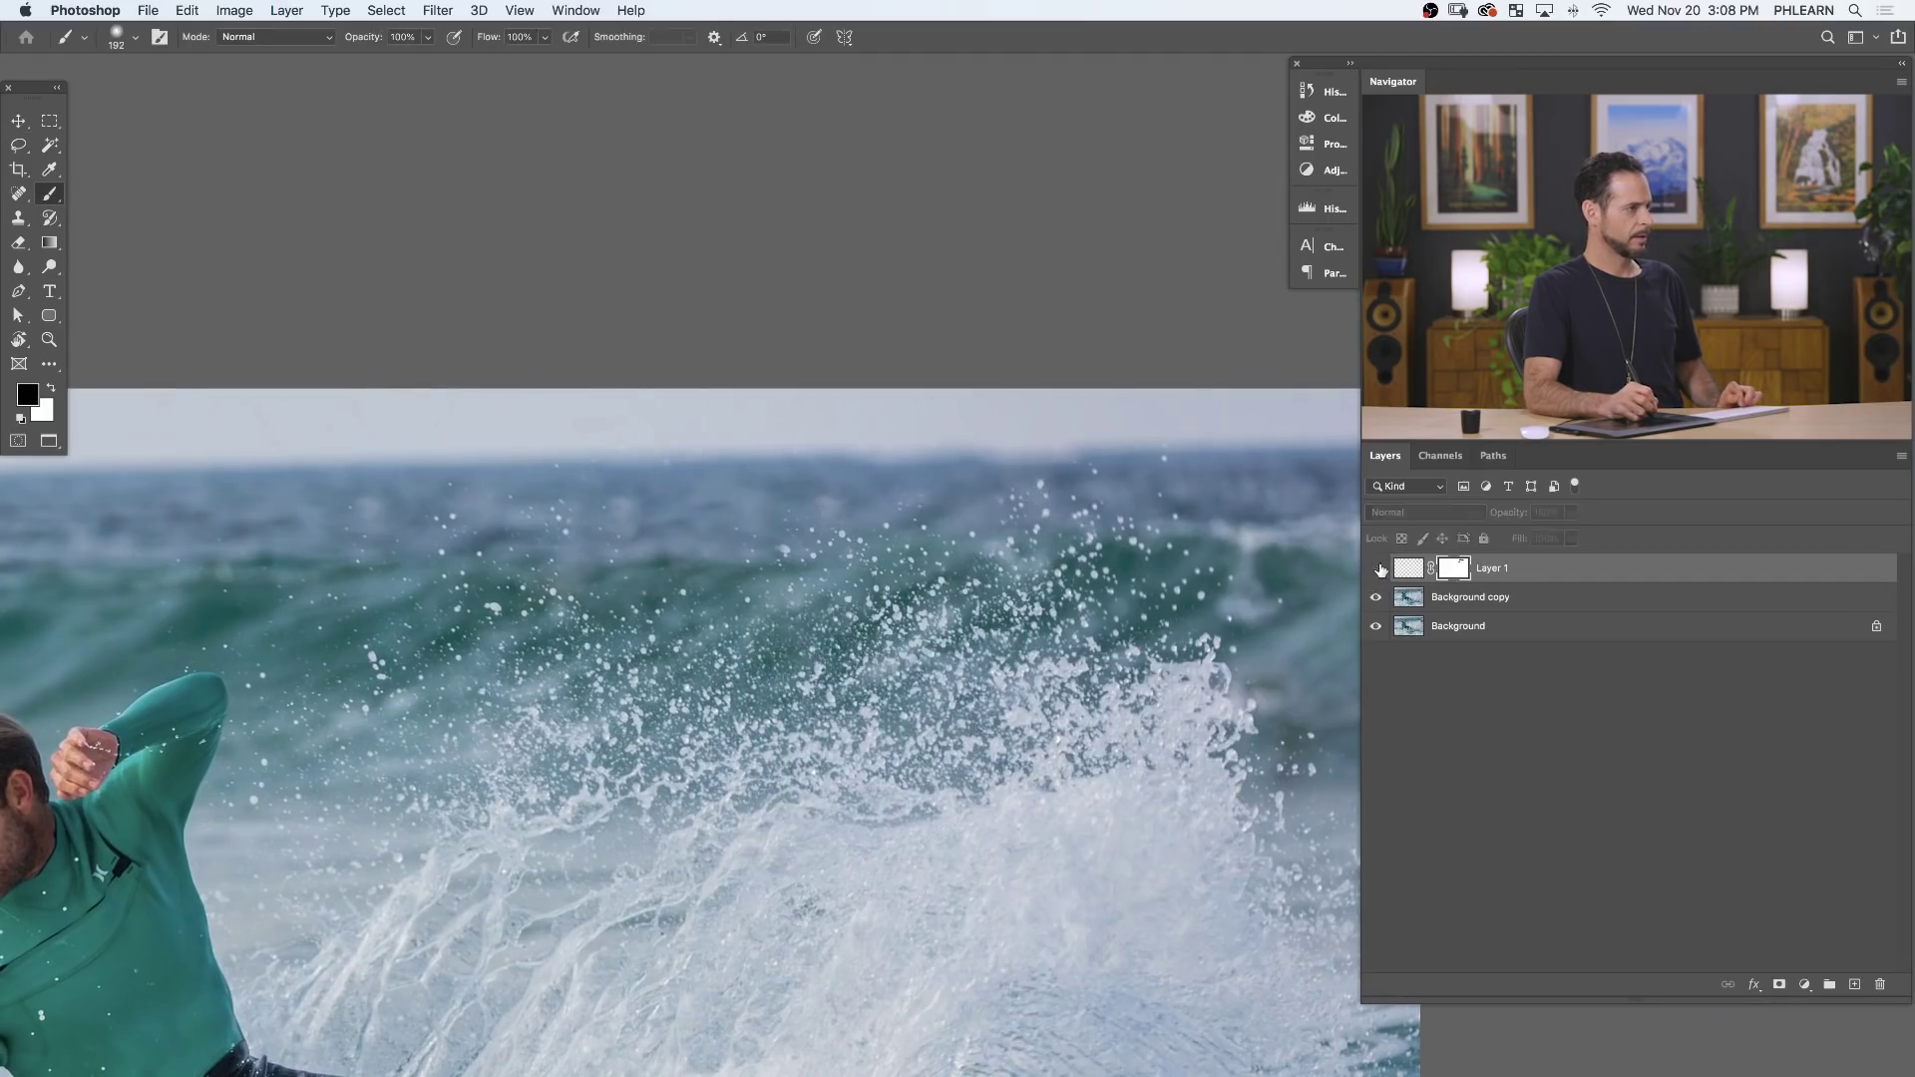
{"action": "left_click", "coordinate": [1377, 567]}
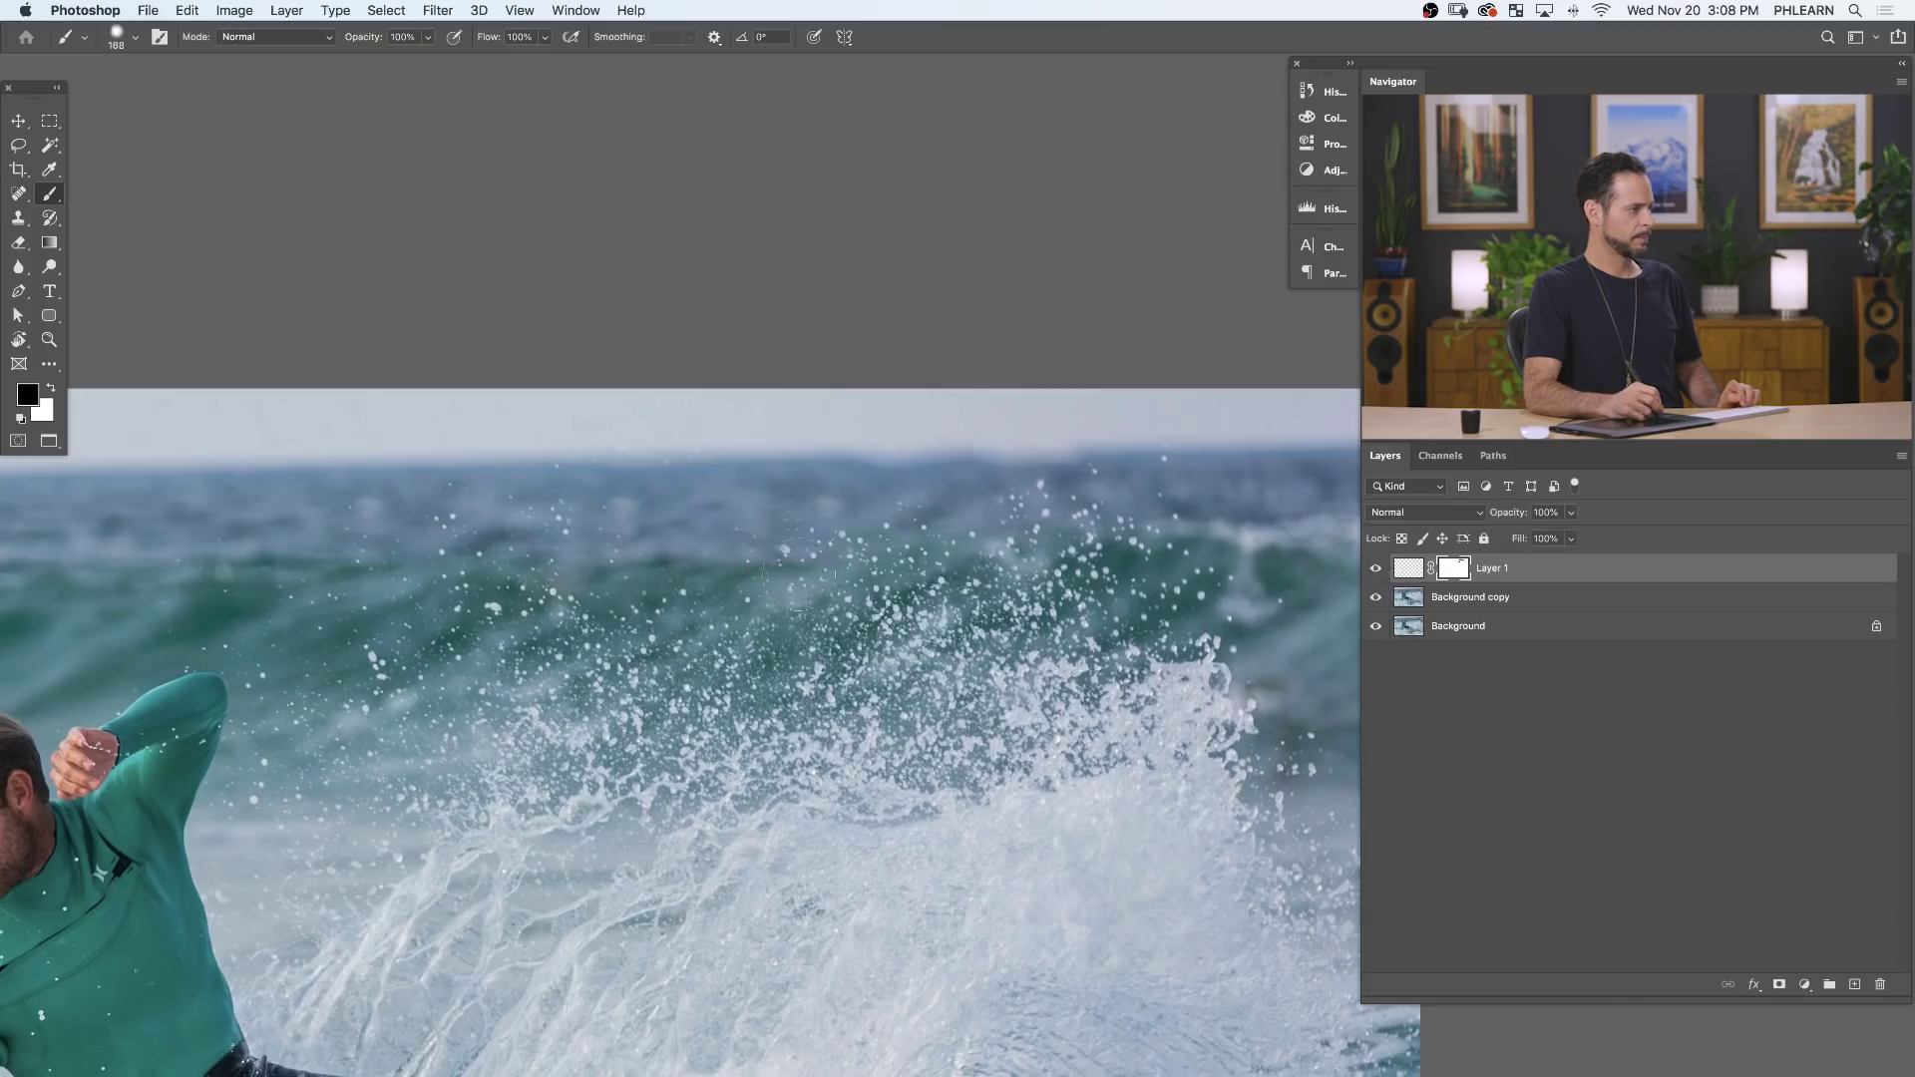
{"action": "left_click_drag", "start_coordinate": [798, 558], "coordinate": [779, 547]}
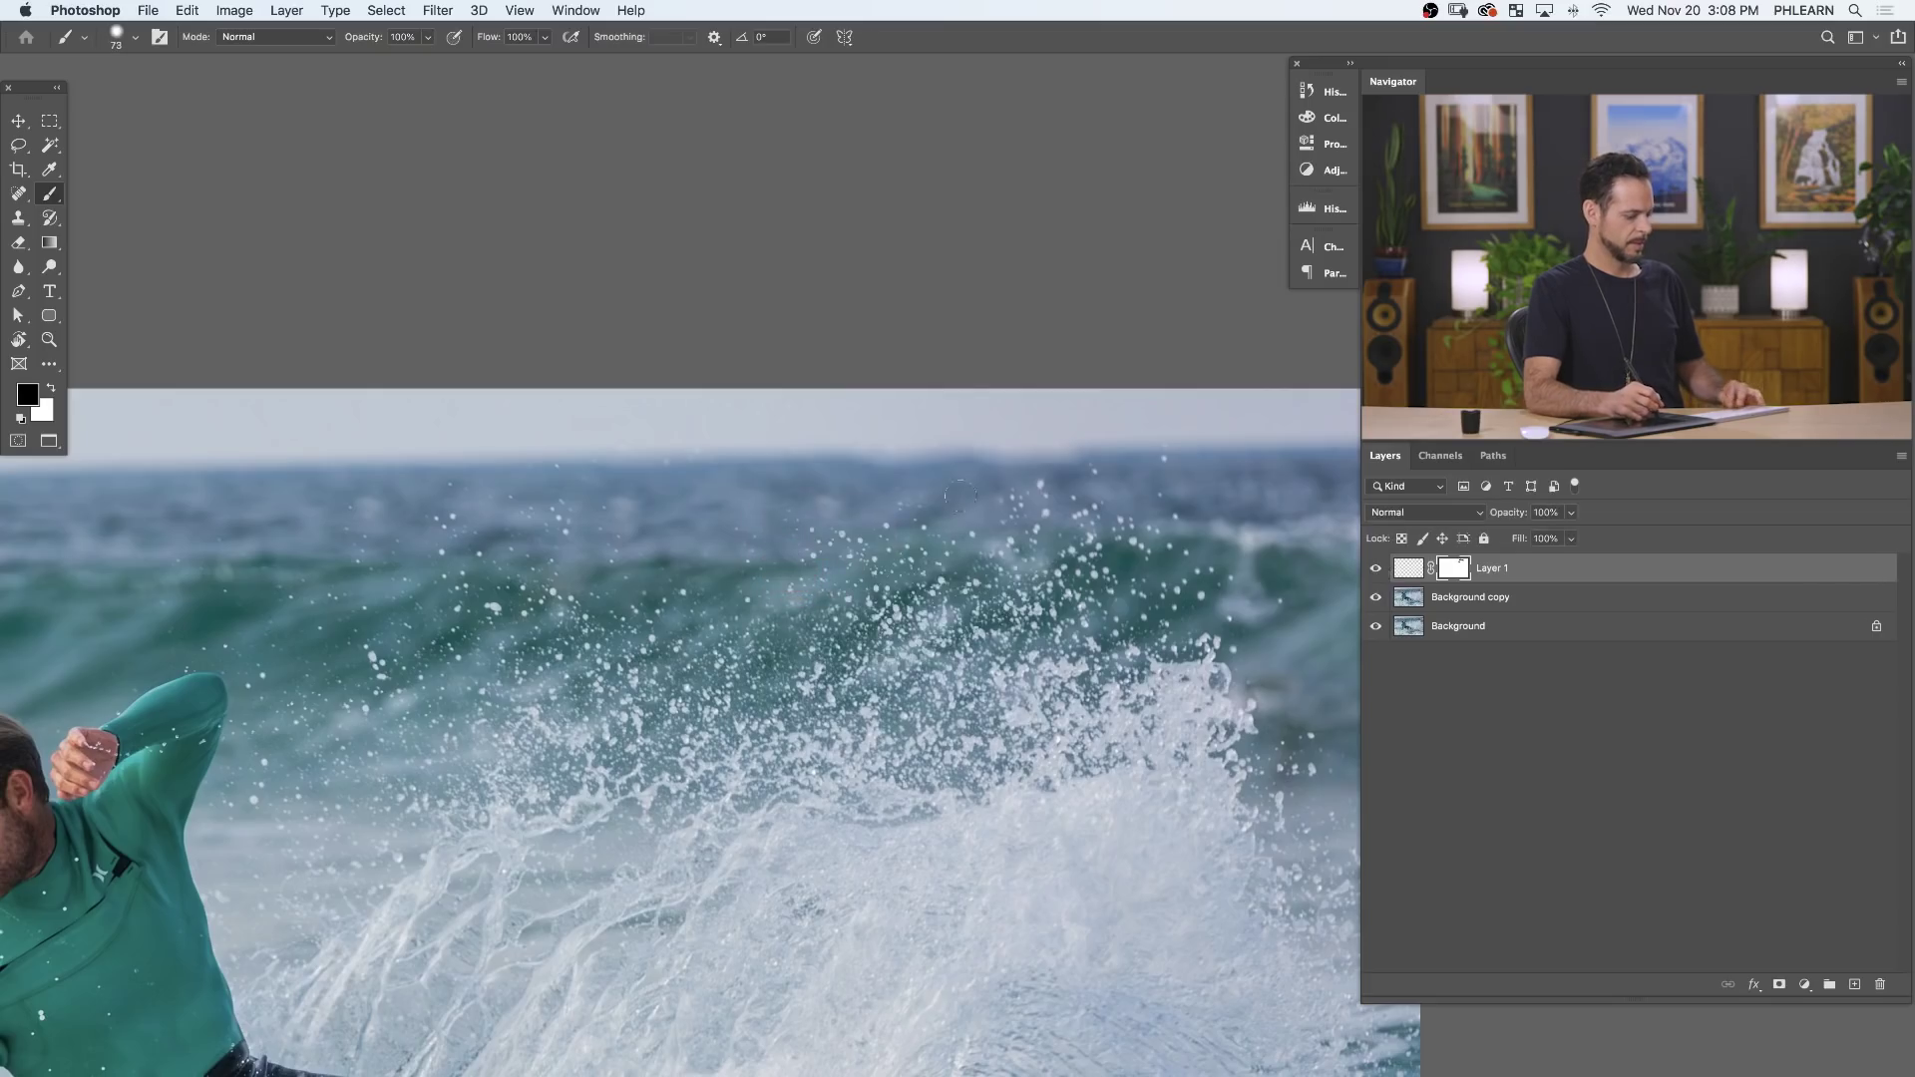
Duplicate the masked splash layer as Layer 1 copy and reposition it.
{"action": "key", "text": "super+j"}
{"action": "key", "text": "v"}
{"action": "mouse_move", "coordinate": [951, 678]}
{"action": "left_mouse_down"}
{"action": "mouse_move", "coordinate": [688, 772]}
{"action": "mouse_move", "coordinate": [705, 765]}
{"action": "mouse_move", "coordinate": [678, 758]}
{"action": "left_mouse_up"}
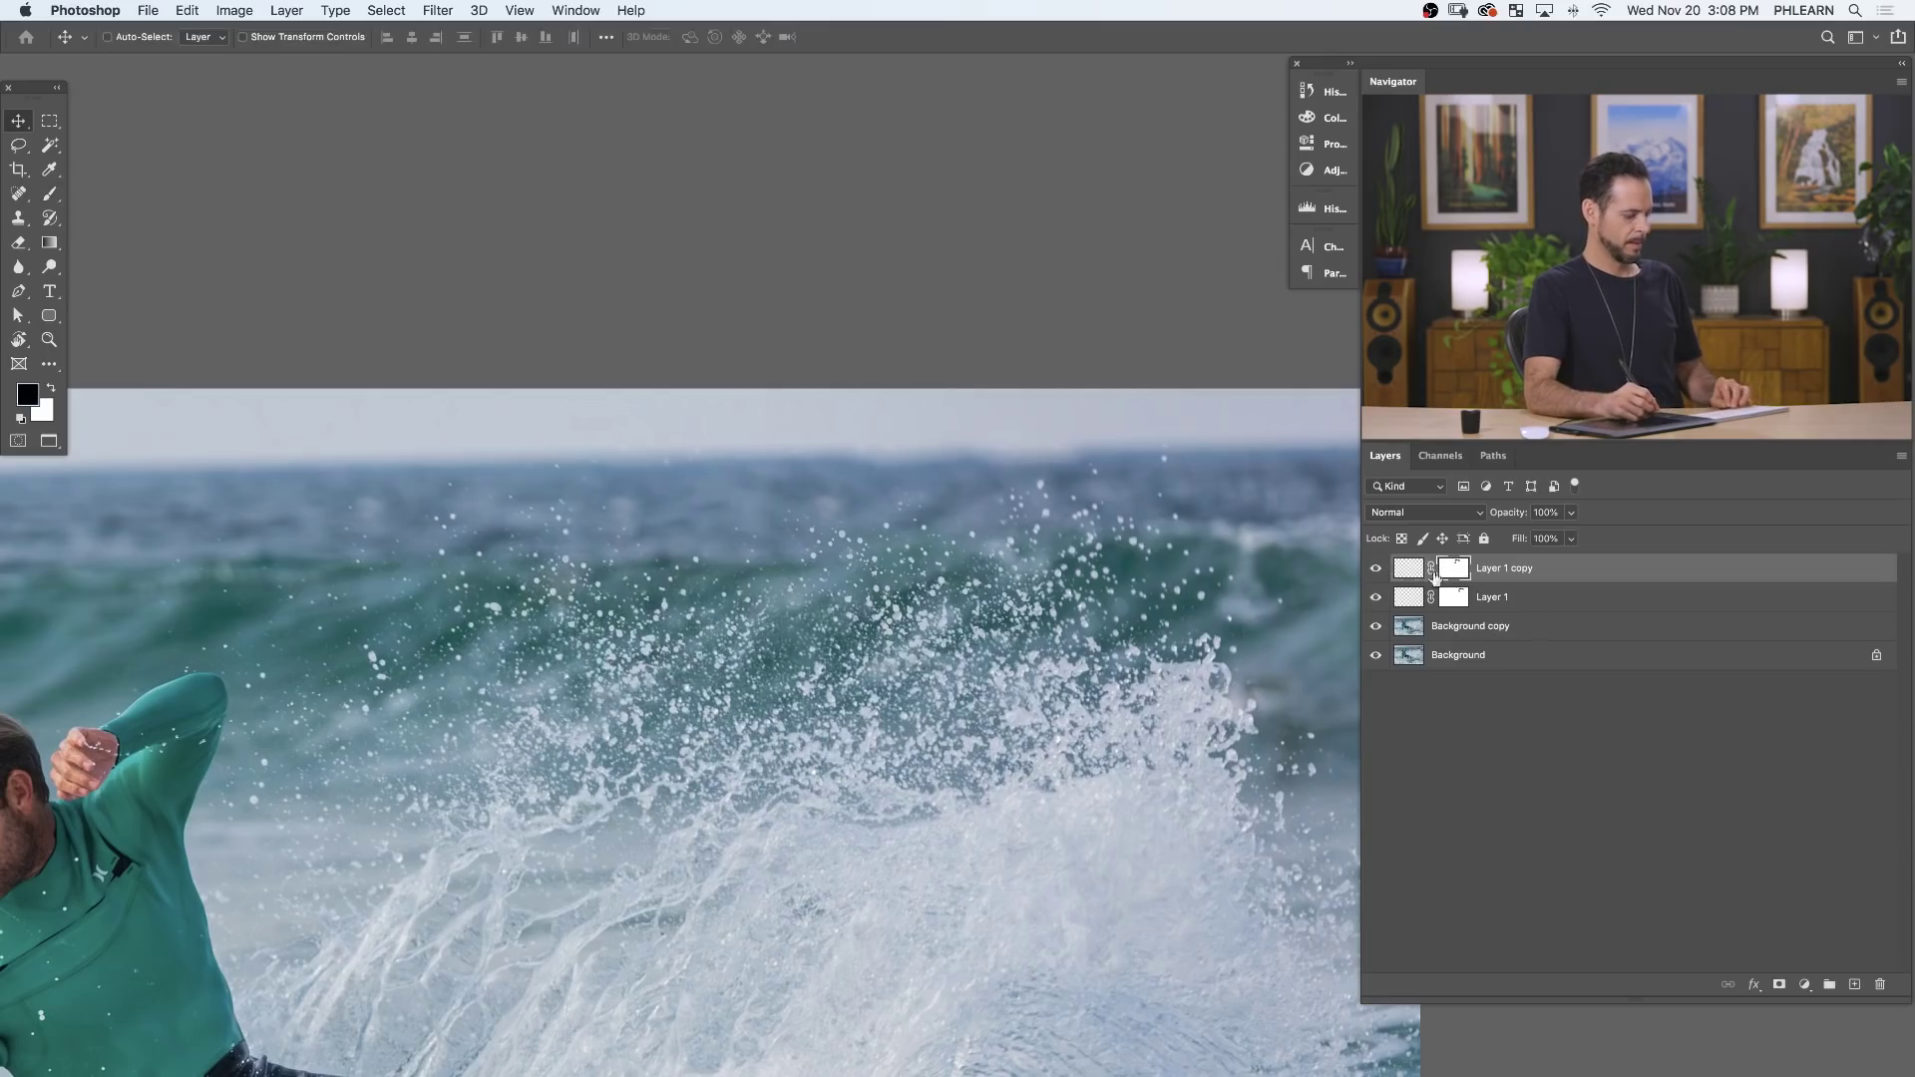
{"action": "key", "text": "b"}
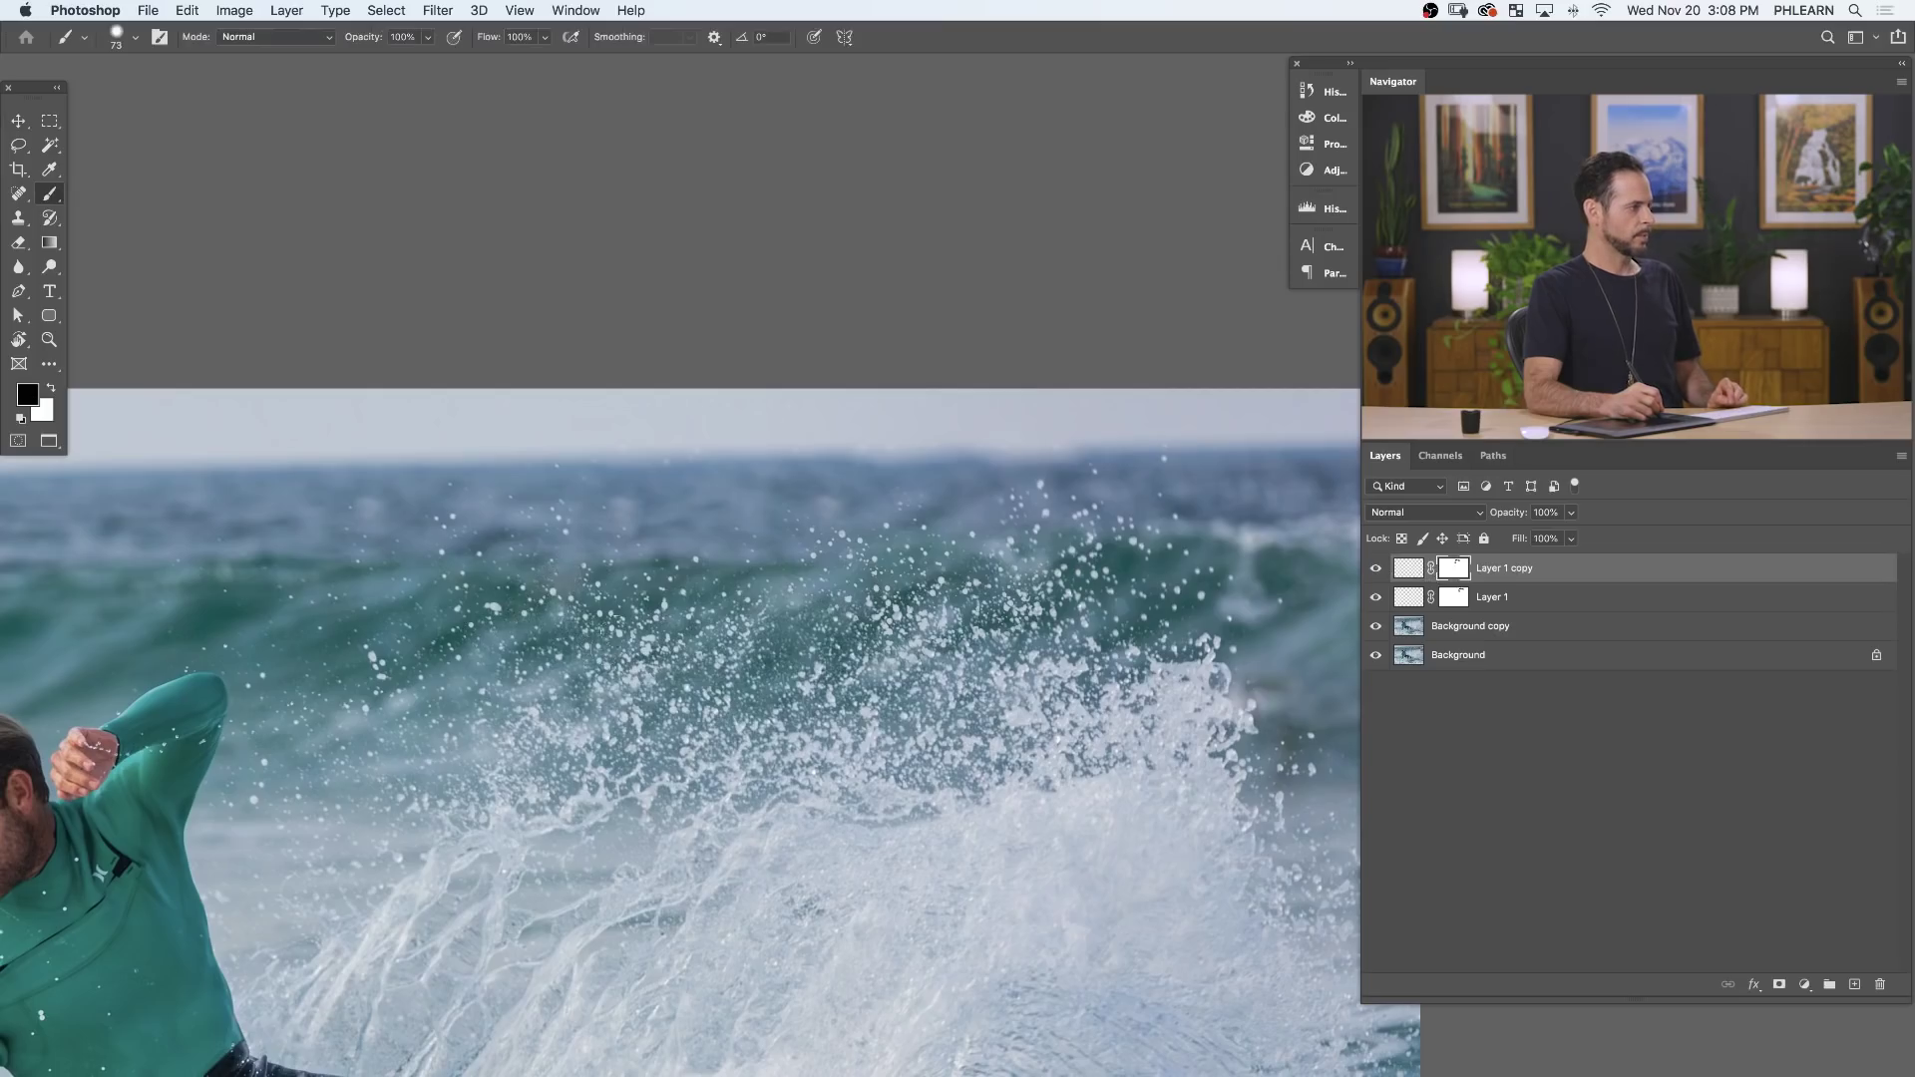
{"action": "left_click", "coordinate": [1374, 568]}
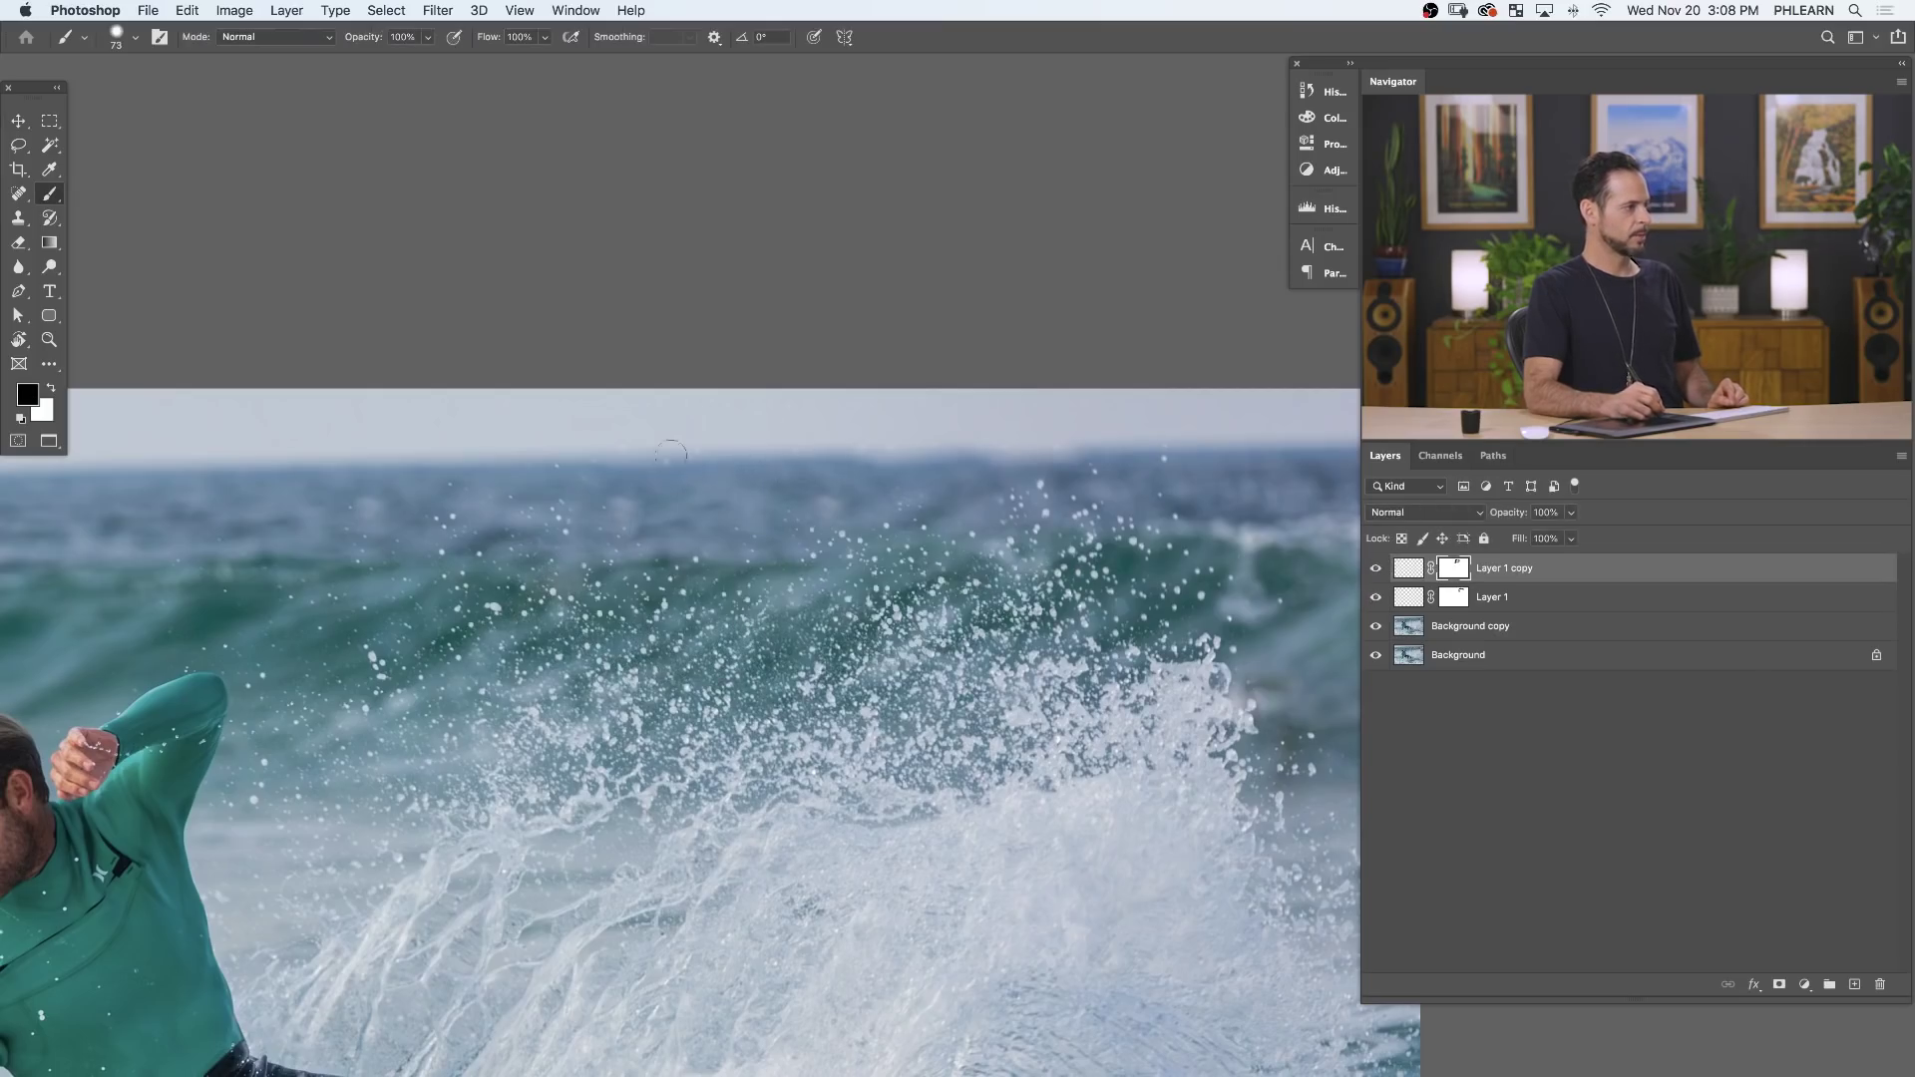
Add a new empty Layer 2 on top and sample a light grey from the spray.
{"action": "mouse_move", "coordinate": [857, 758]}
{"action": "left_mouse_down"}
{"action": "mouse_move", "coordinate": [841, 786]}
{"action": "mouse_move", "coordinate": [781, 691]}
{"action": "mouse_move", "coordinate": [824, 671]}
{"action": "left_mouse_up"}
{"action": "key", "text": "ctrl+shift+alt+n"}
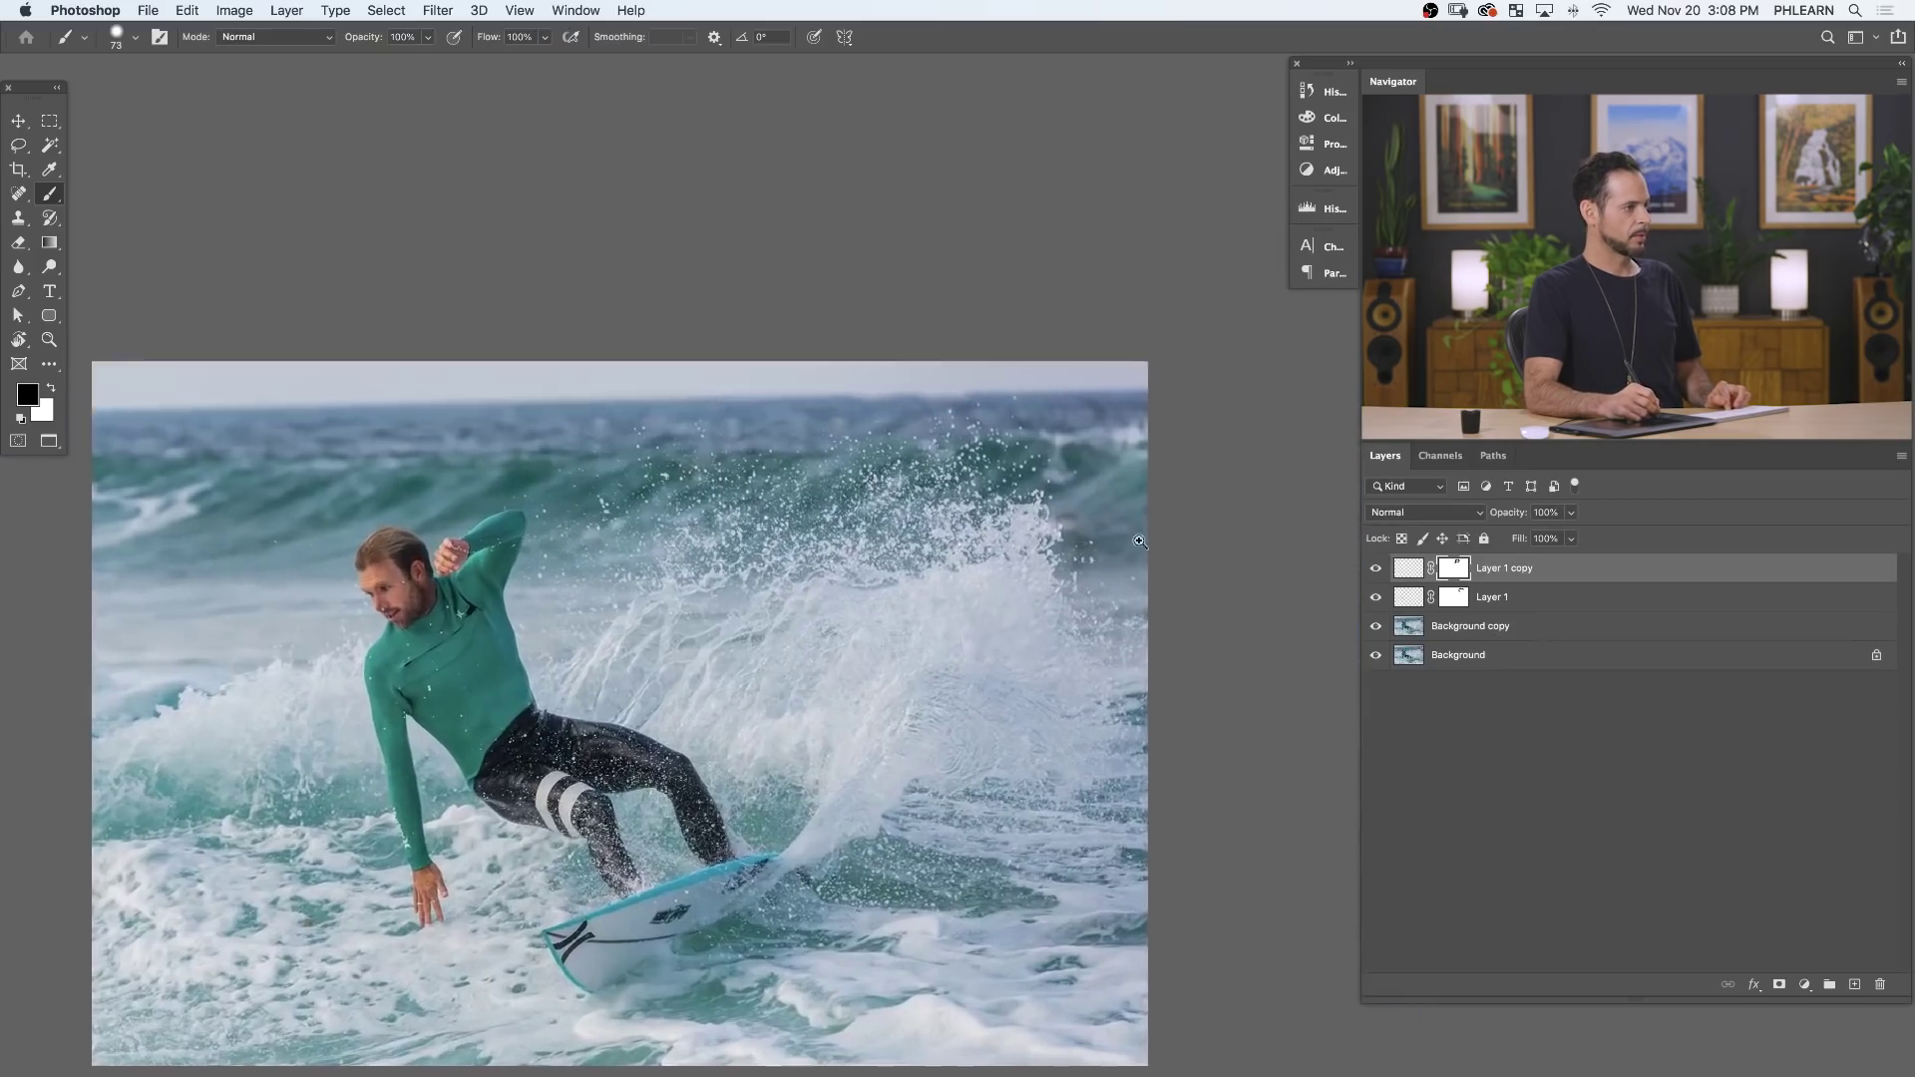
{"action": "mouse_move", "coordinate": [912, 593]}
{"action": "left_mouse_down"}
{"action": "mouse_move", "coordinate": [997, 593]}
{"action": "mouse_move", "coordinate": [973, 665]}
{"action": "left_mouse_up"}
{"action": "left_click", "coordinate": [1019, 578], "text": "alt"}
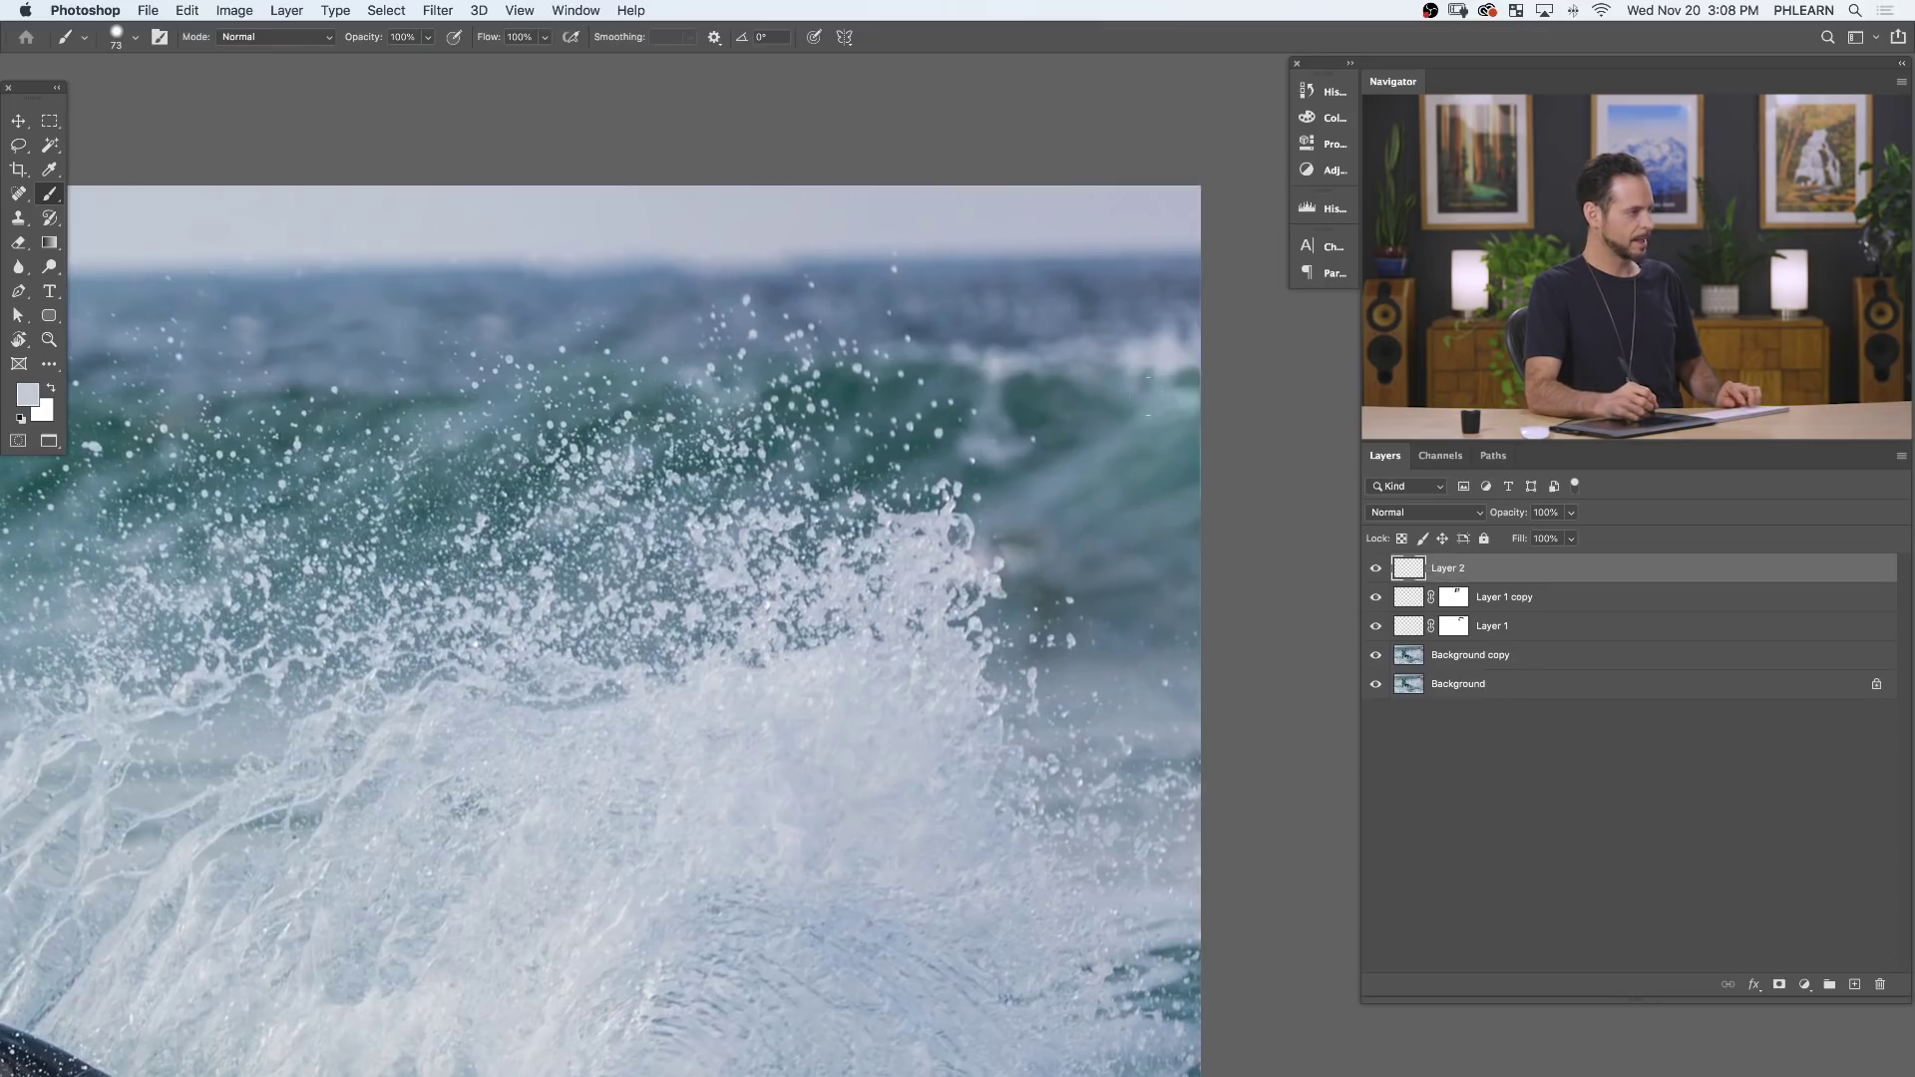
Switch to the Clone Stamp and size its brush, settling at 44 px.
{"action": "key", "text": "s"}
{"action": "mouse_move", "coordinate": [1098, 557]}
{"action": "left_mouse_down"}
{"action": "mouse_move", "coordinate": [713, 560]}
{"action": "mouse_move", "coordinate": [1069, 582]}
{"action": "left_mouse_up"}
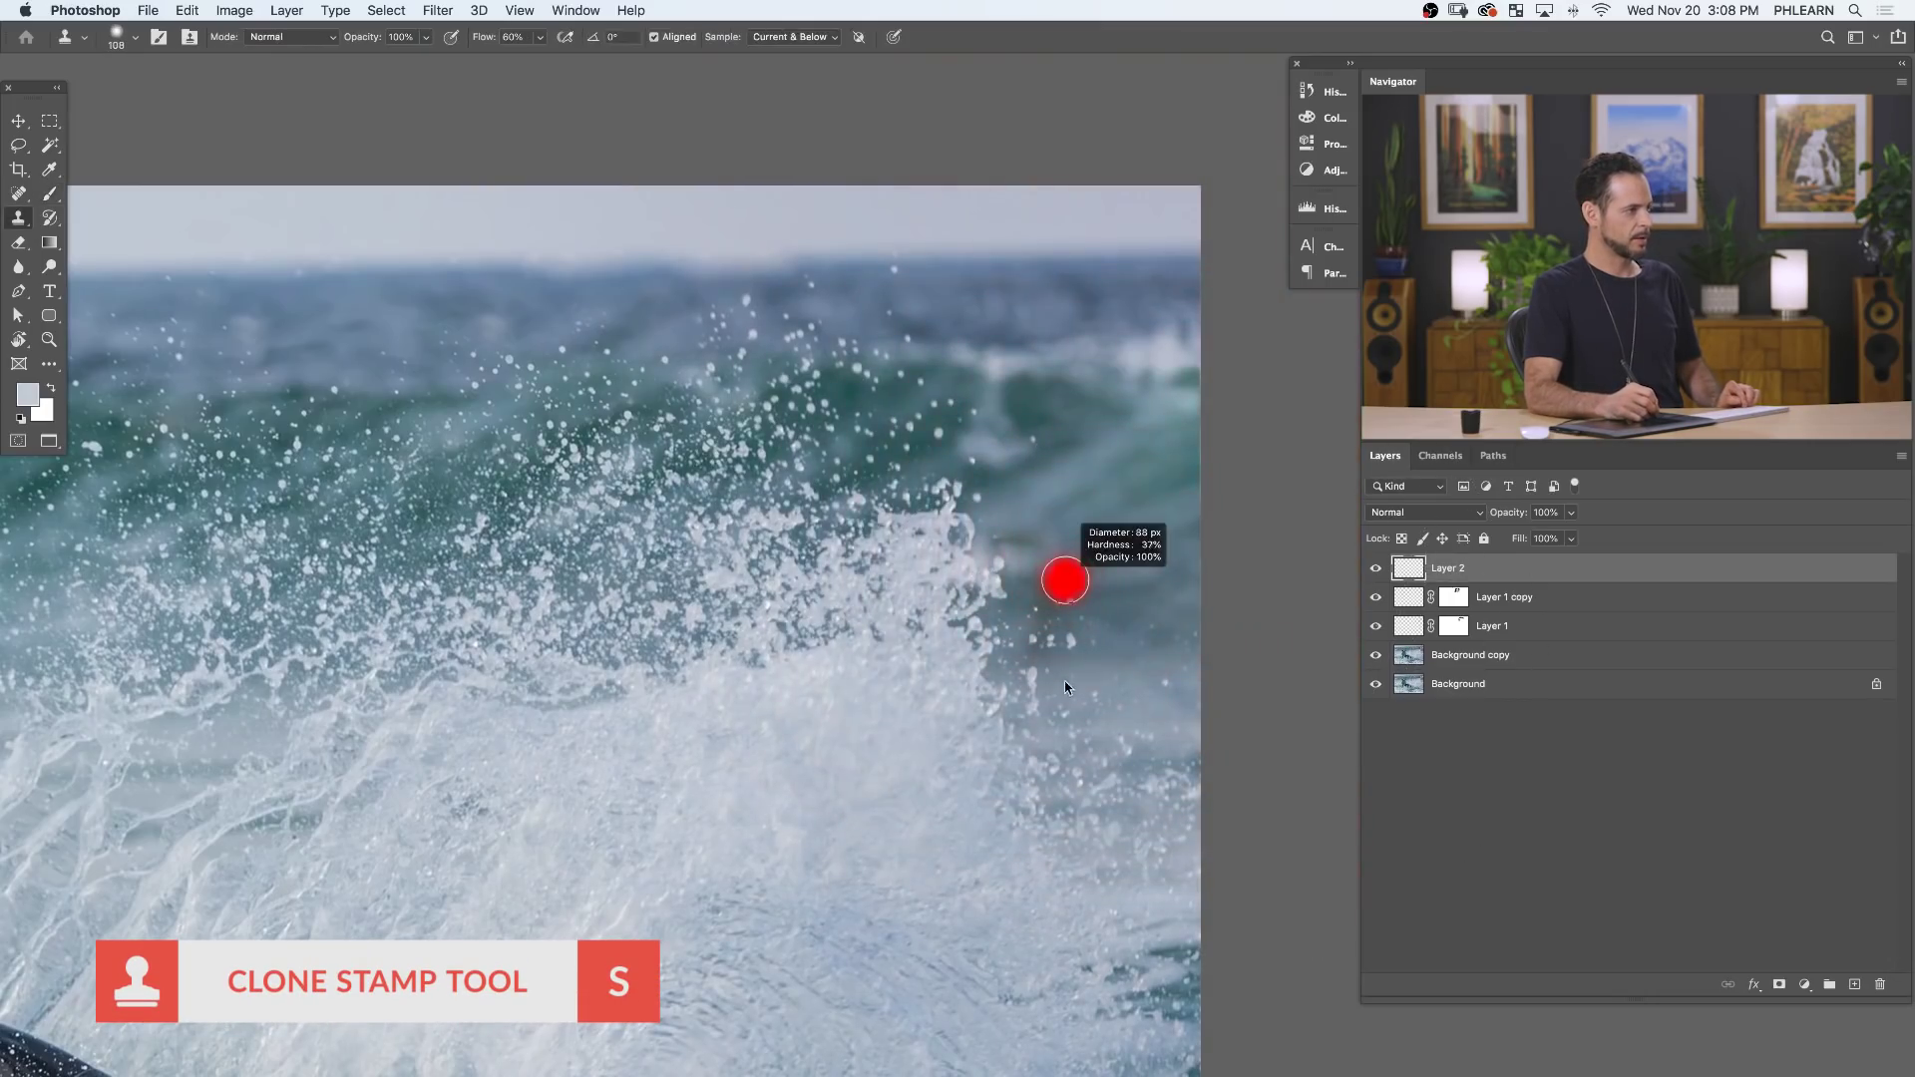
{"action": "left_click_drag", "start_coordinate": [1065, 687], "coordinate": [1079, 532]}
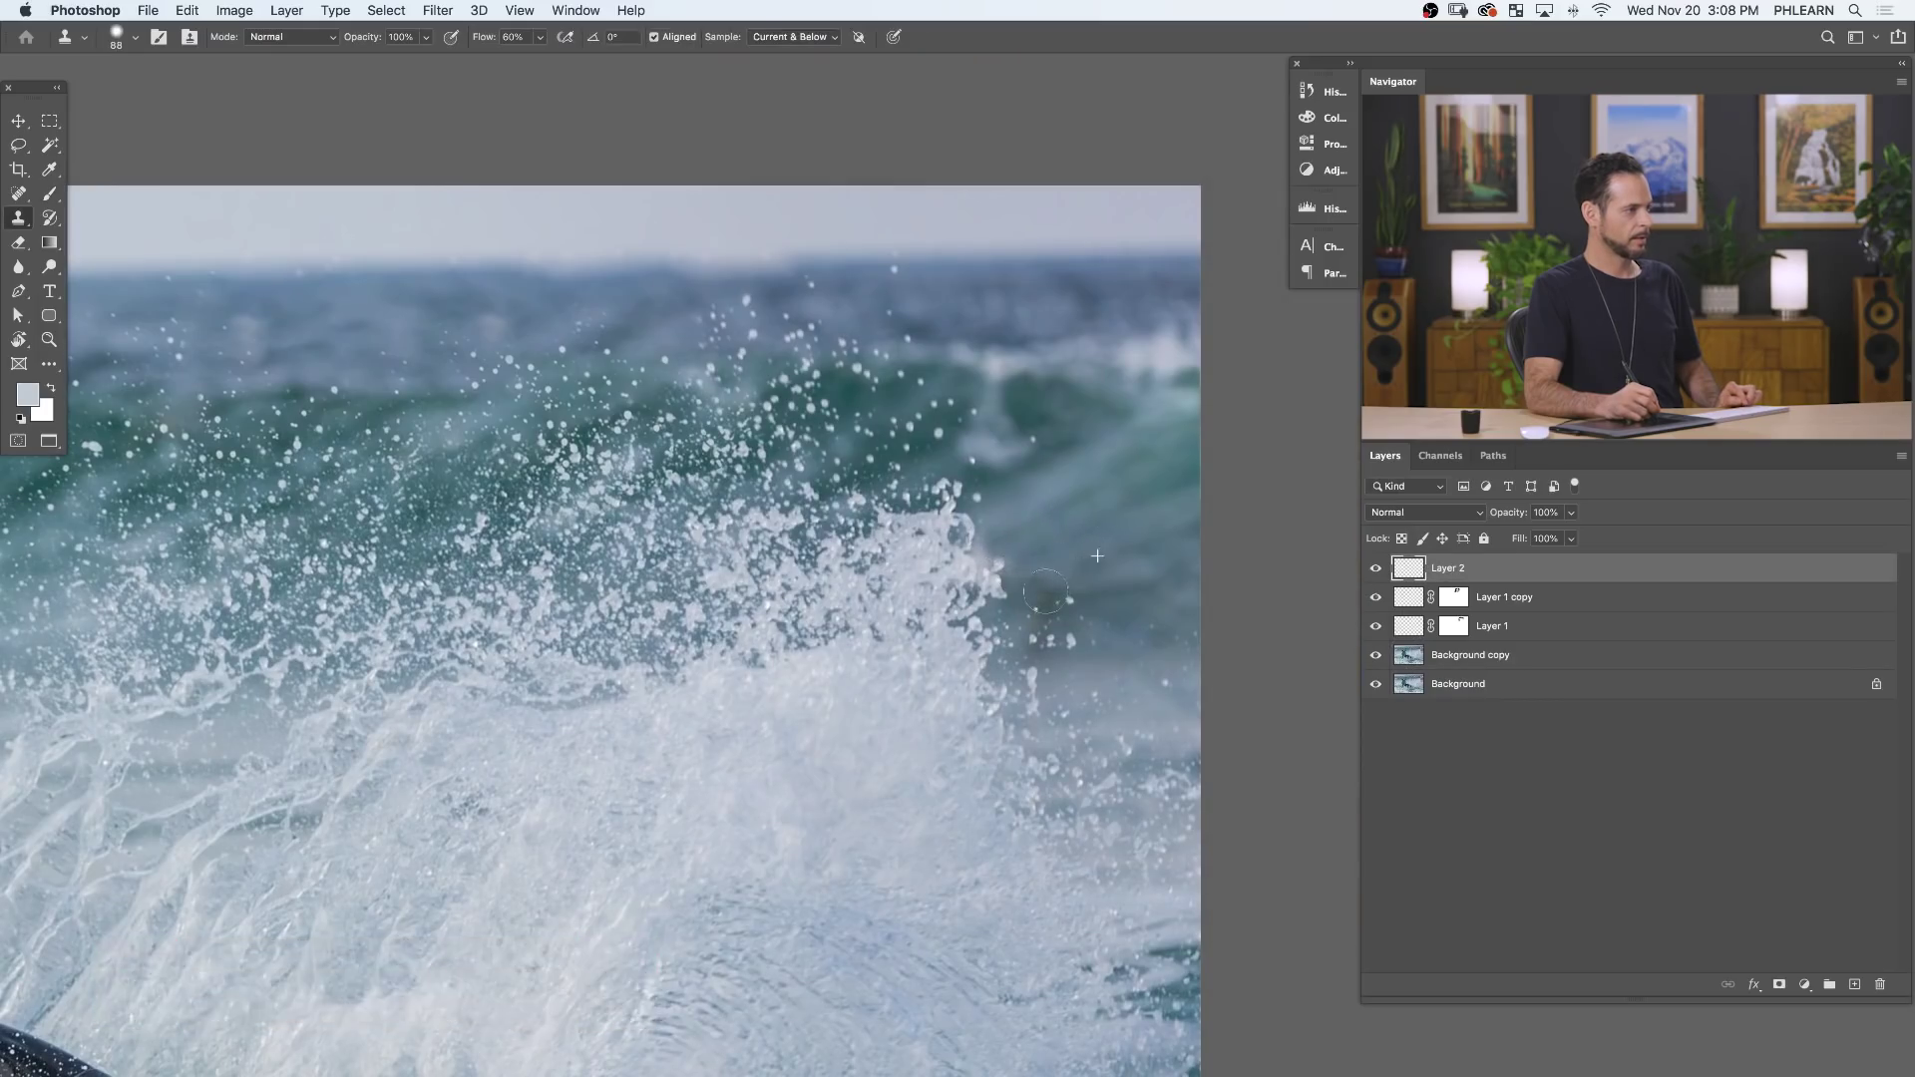
{"action": "left_click_drag", "start_coordinate": [1041, 549], "coordinate": [1014, 540]}
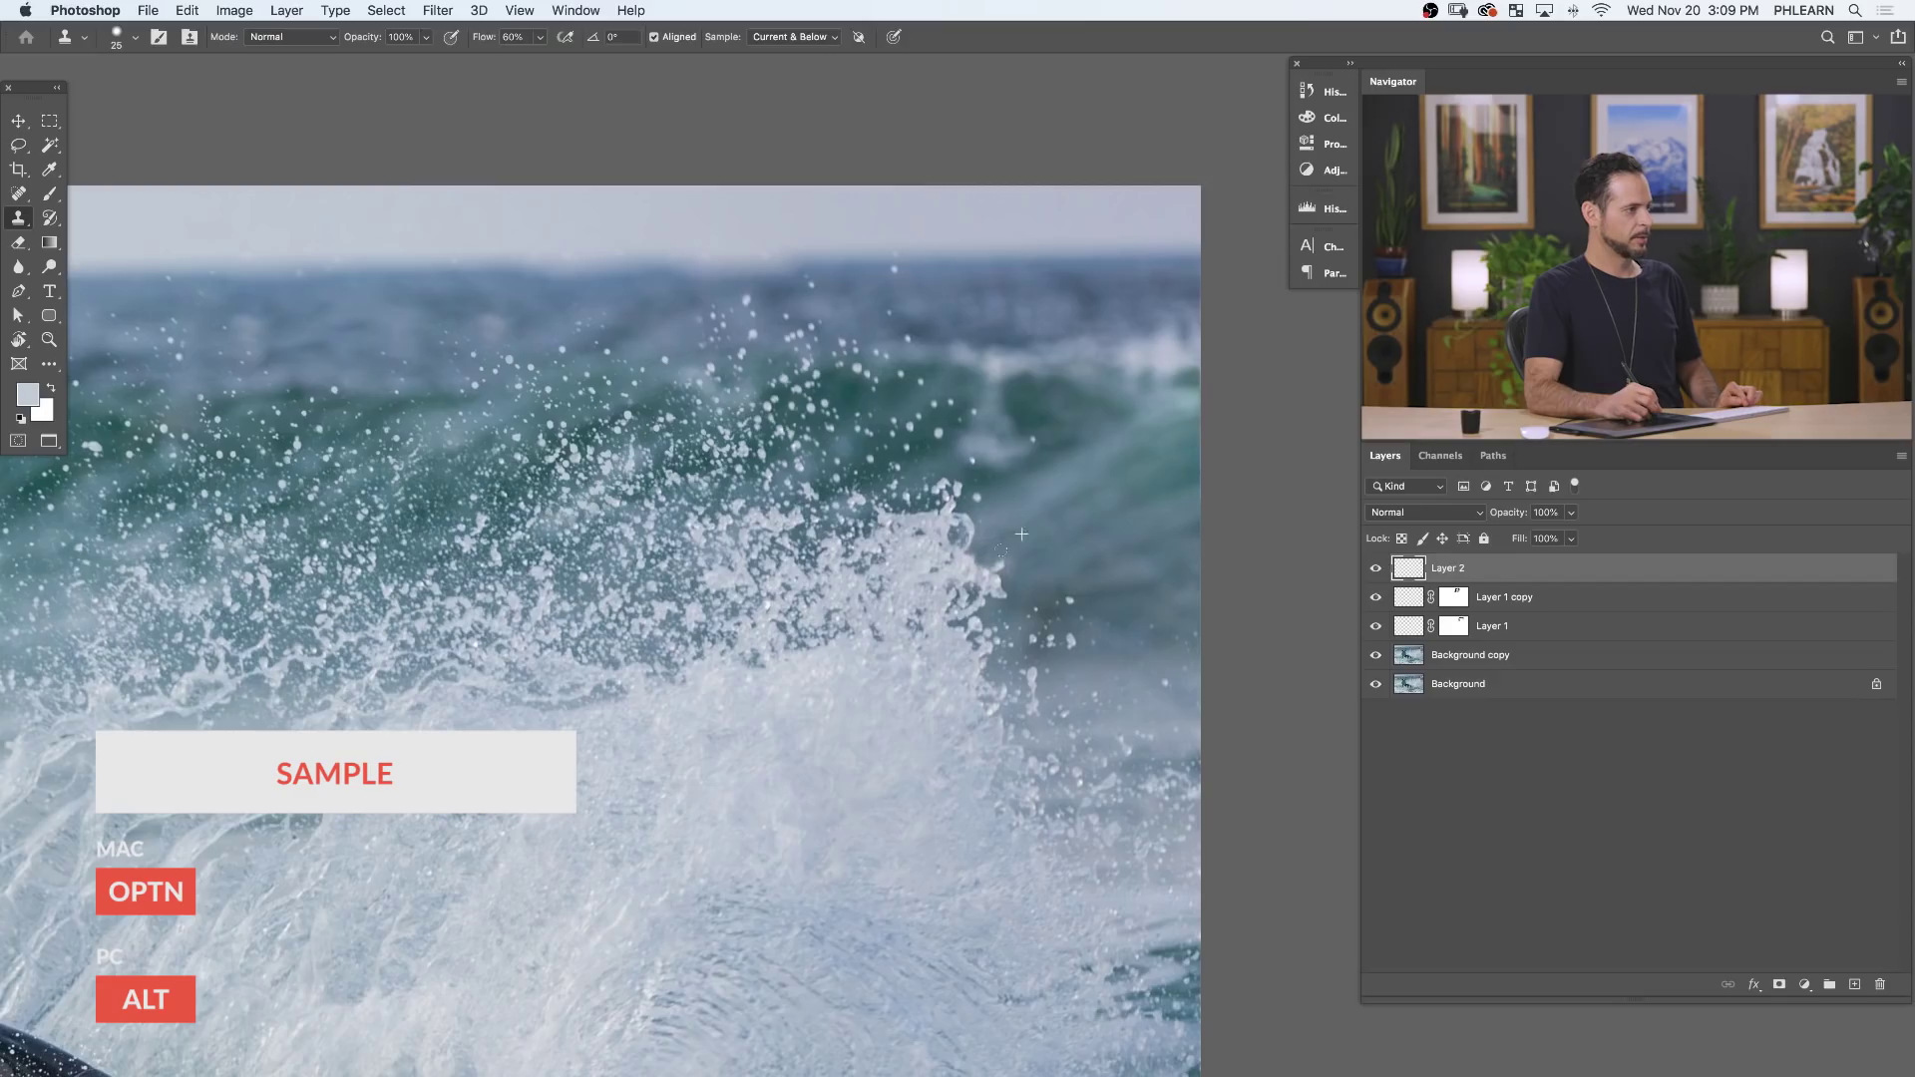
{"action": "mouse_move", "coordinate": [1132, 605]}
{"action": "left_mouse_down"}
{"action": "mouse_move", "coordinate": [1111, 630]}
{"action": "mouse_move", "coordinate": [1064, 624]}
{"action": "left_mouse_up"}
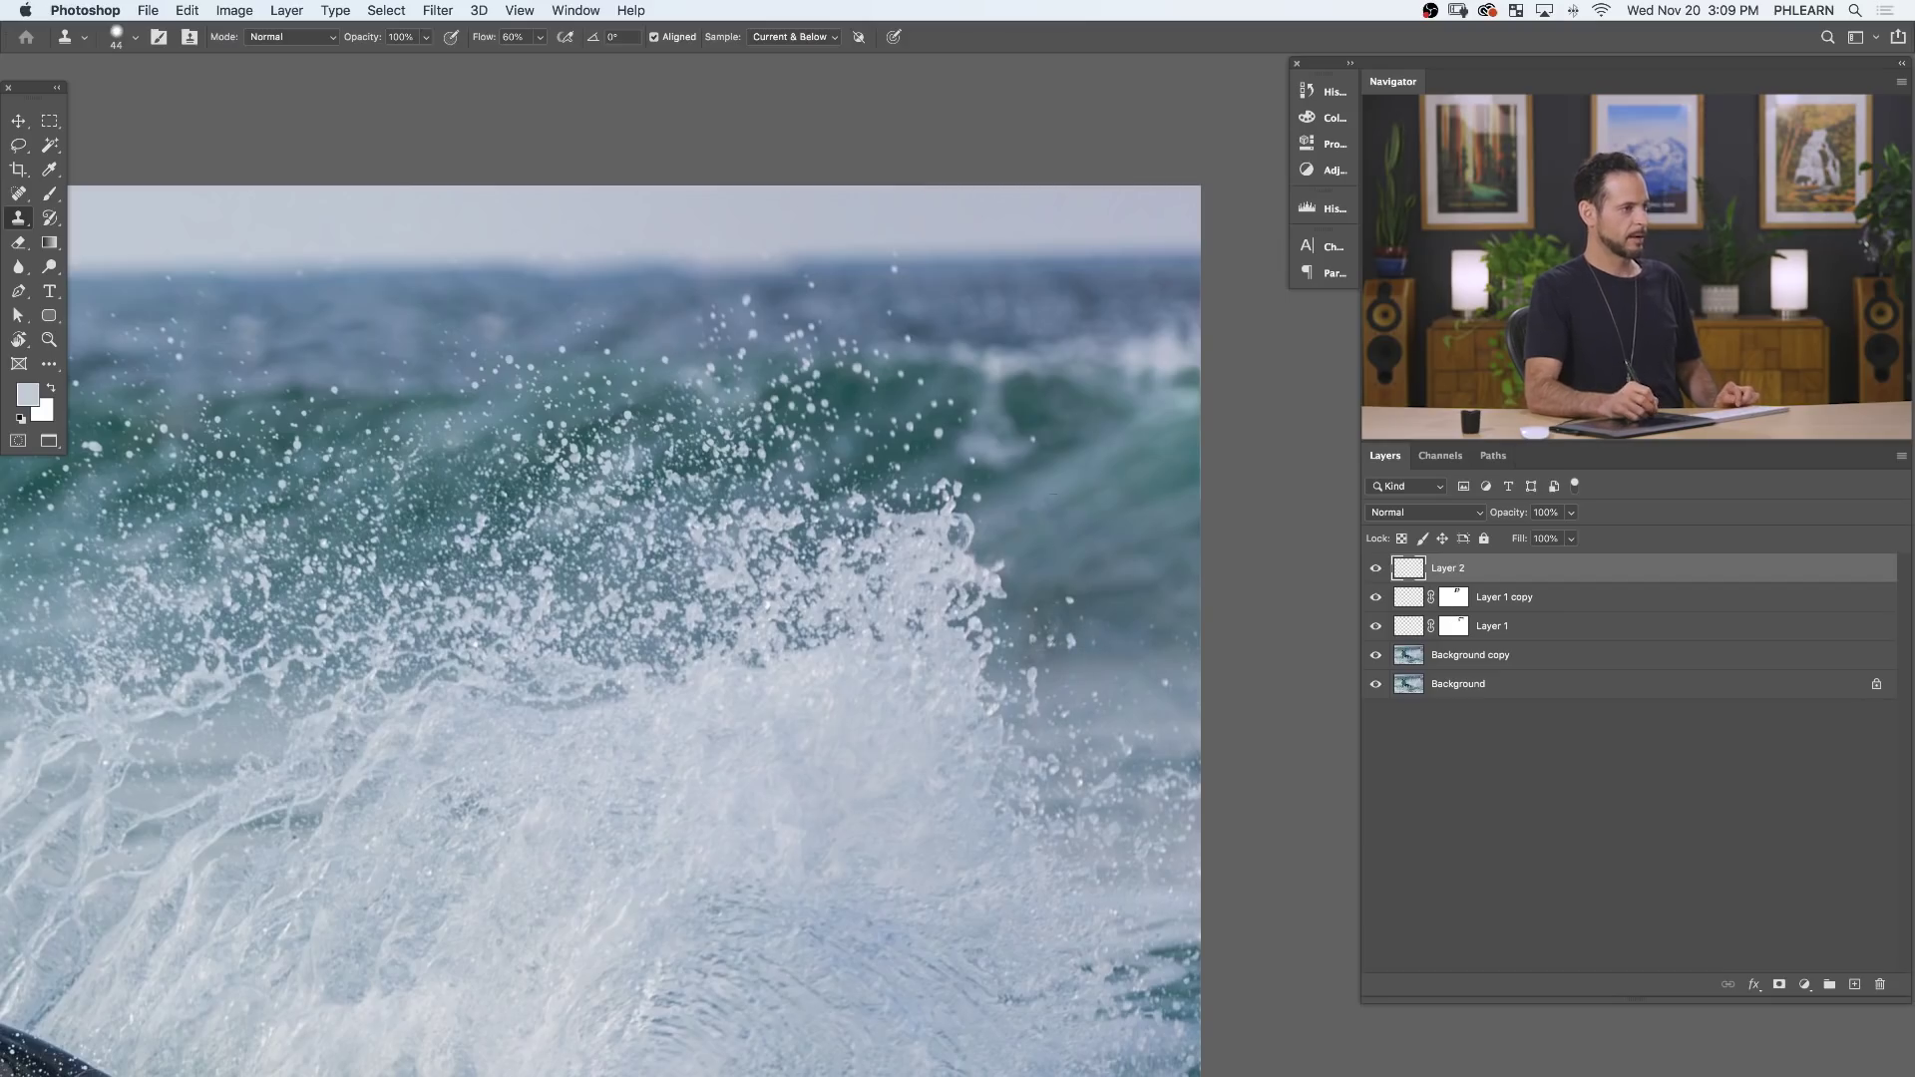
Undo Lighten on Layer 2, add empty Layer 3, and enlarge the clone brush to 86 px.
{"action": "left_click", "coordinate": [1449, 519]}
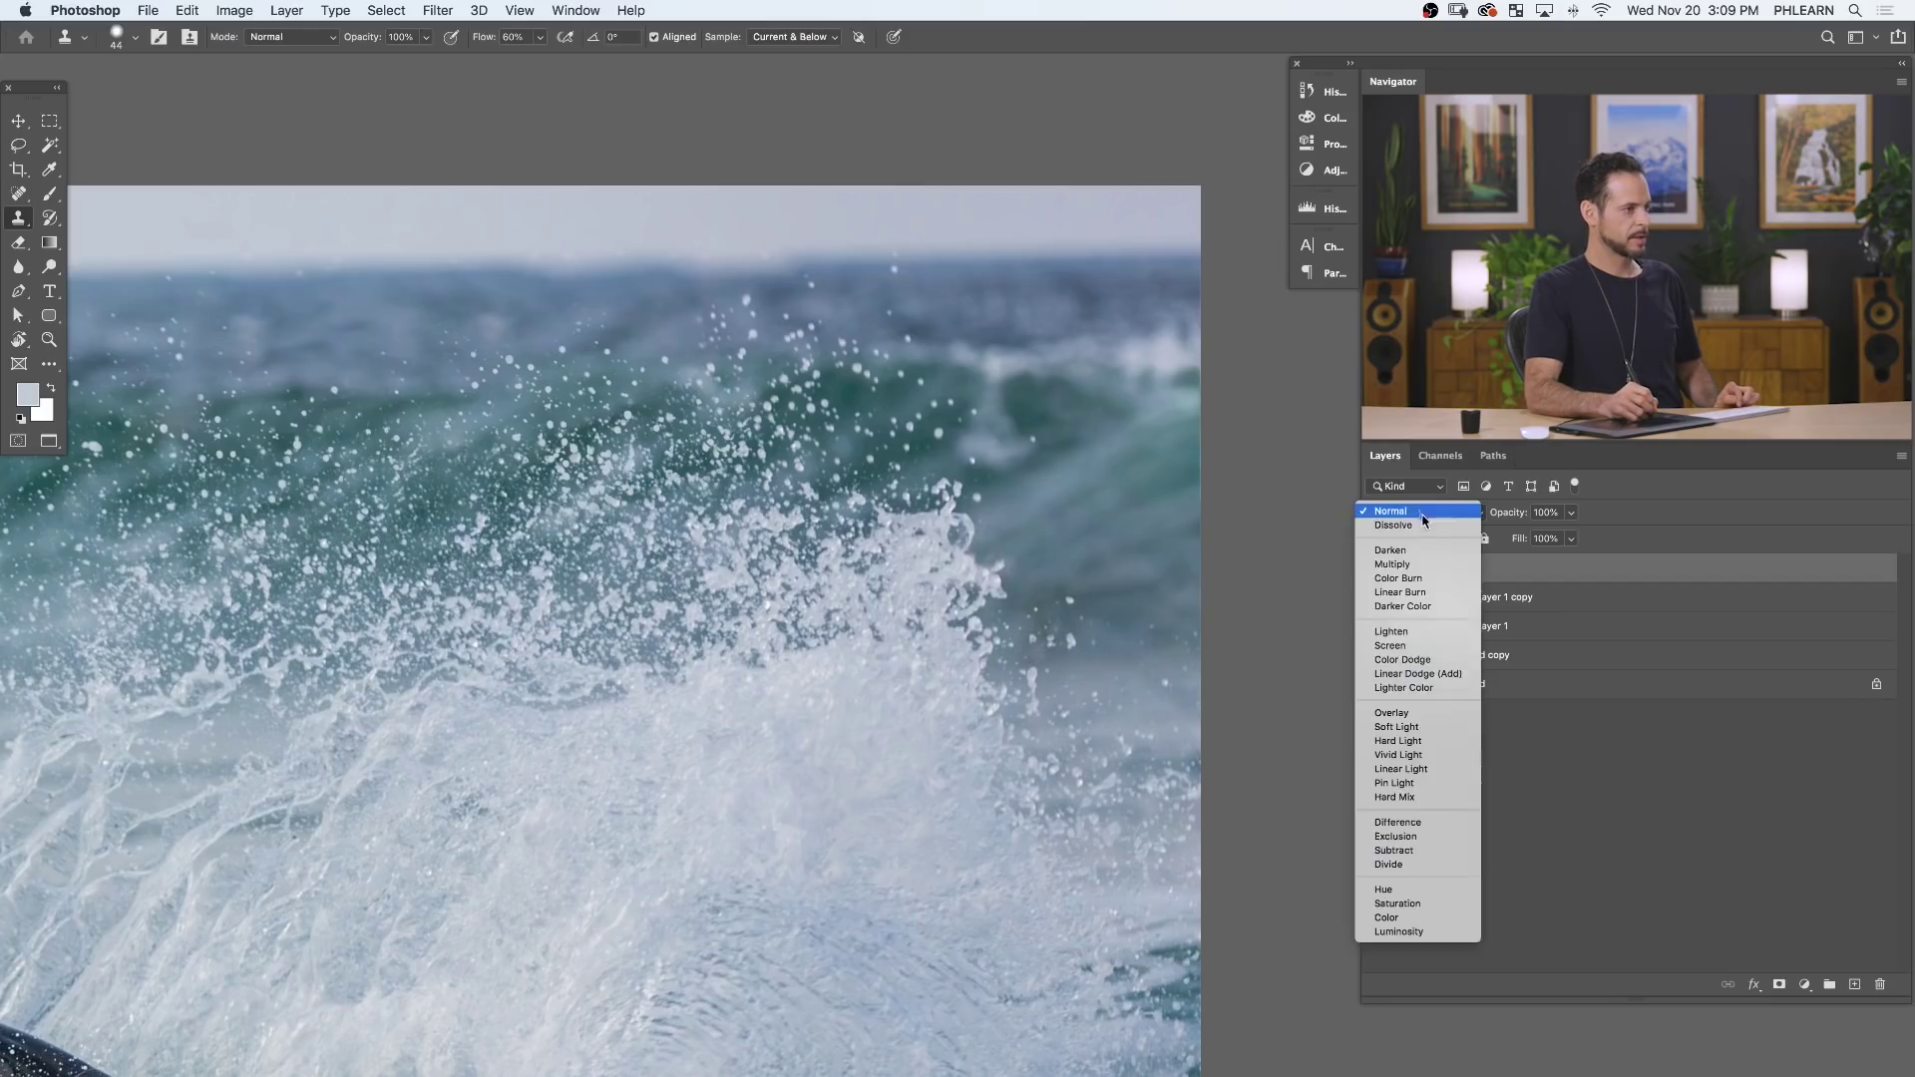
{"action": "left_click", "coordinate": [1420, 632]}
{"action": "key", "text": "super+z"}
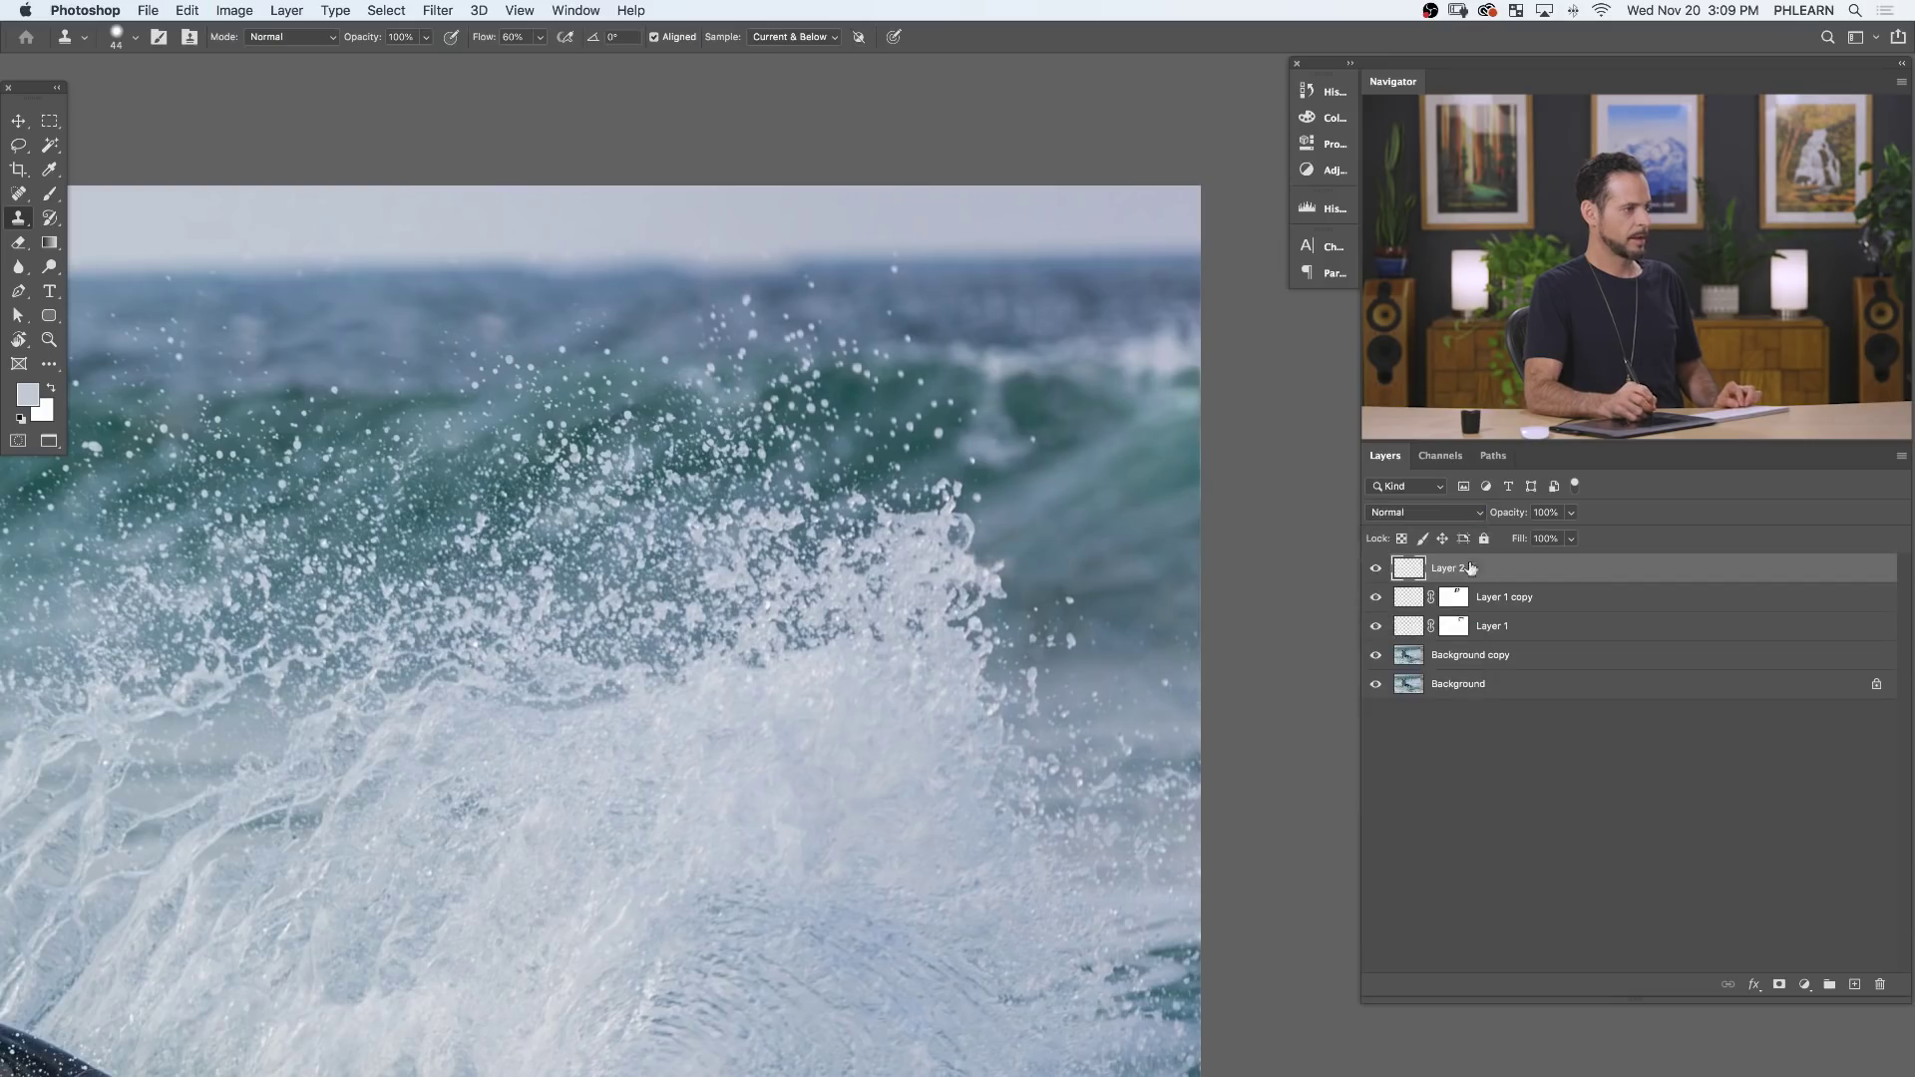
{"action": "key", "text": "super+shift+alt+n"}
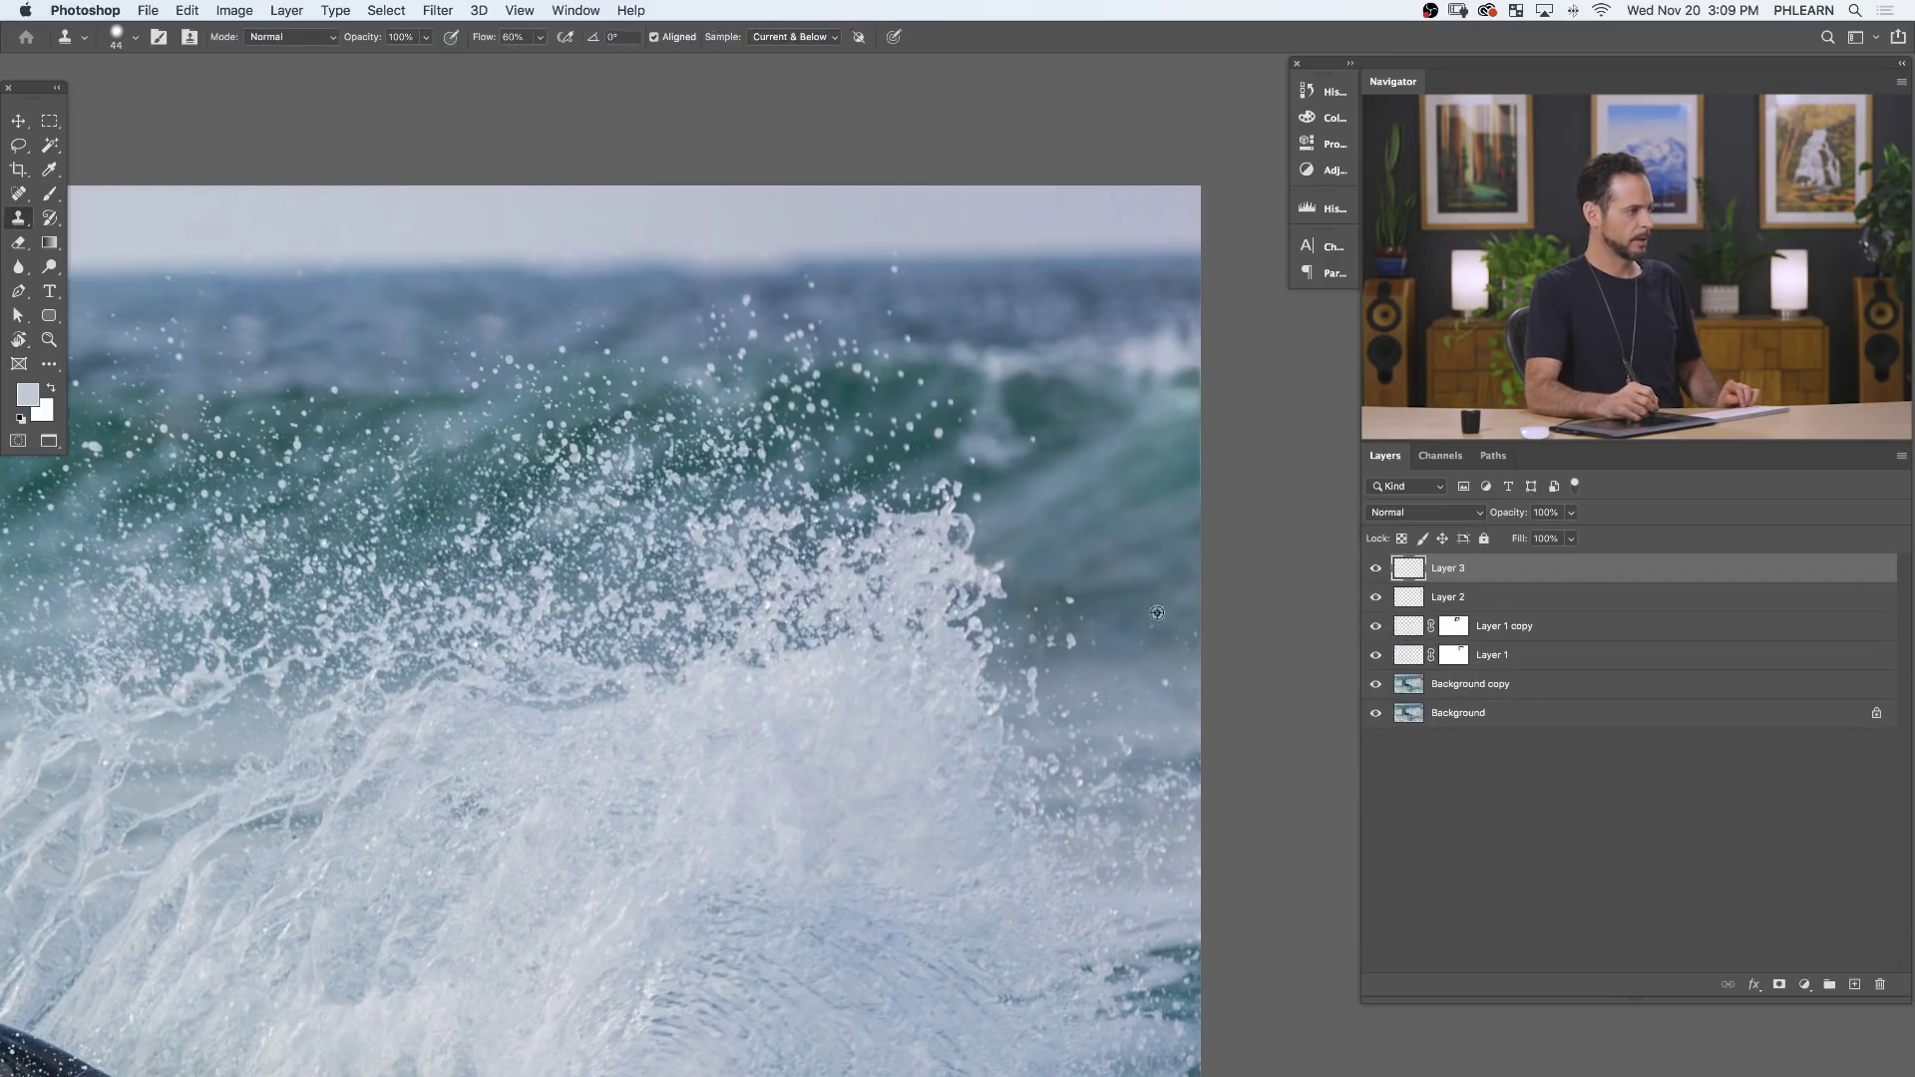
{"action": "mouse_move", "coordinate": [1156, 613]}
{"action": "left_mouse_down"}
{"action": "mouse_move", "coordinate": [1229, 574]}
{"action": "mouse_move", "coordinate": [1061, 625]}
{"action": "left_mouse_up"}
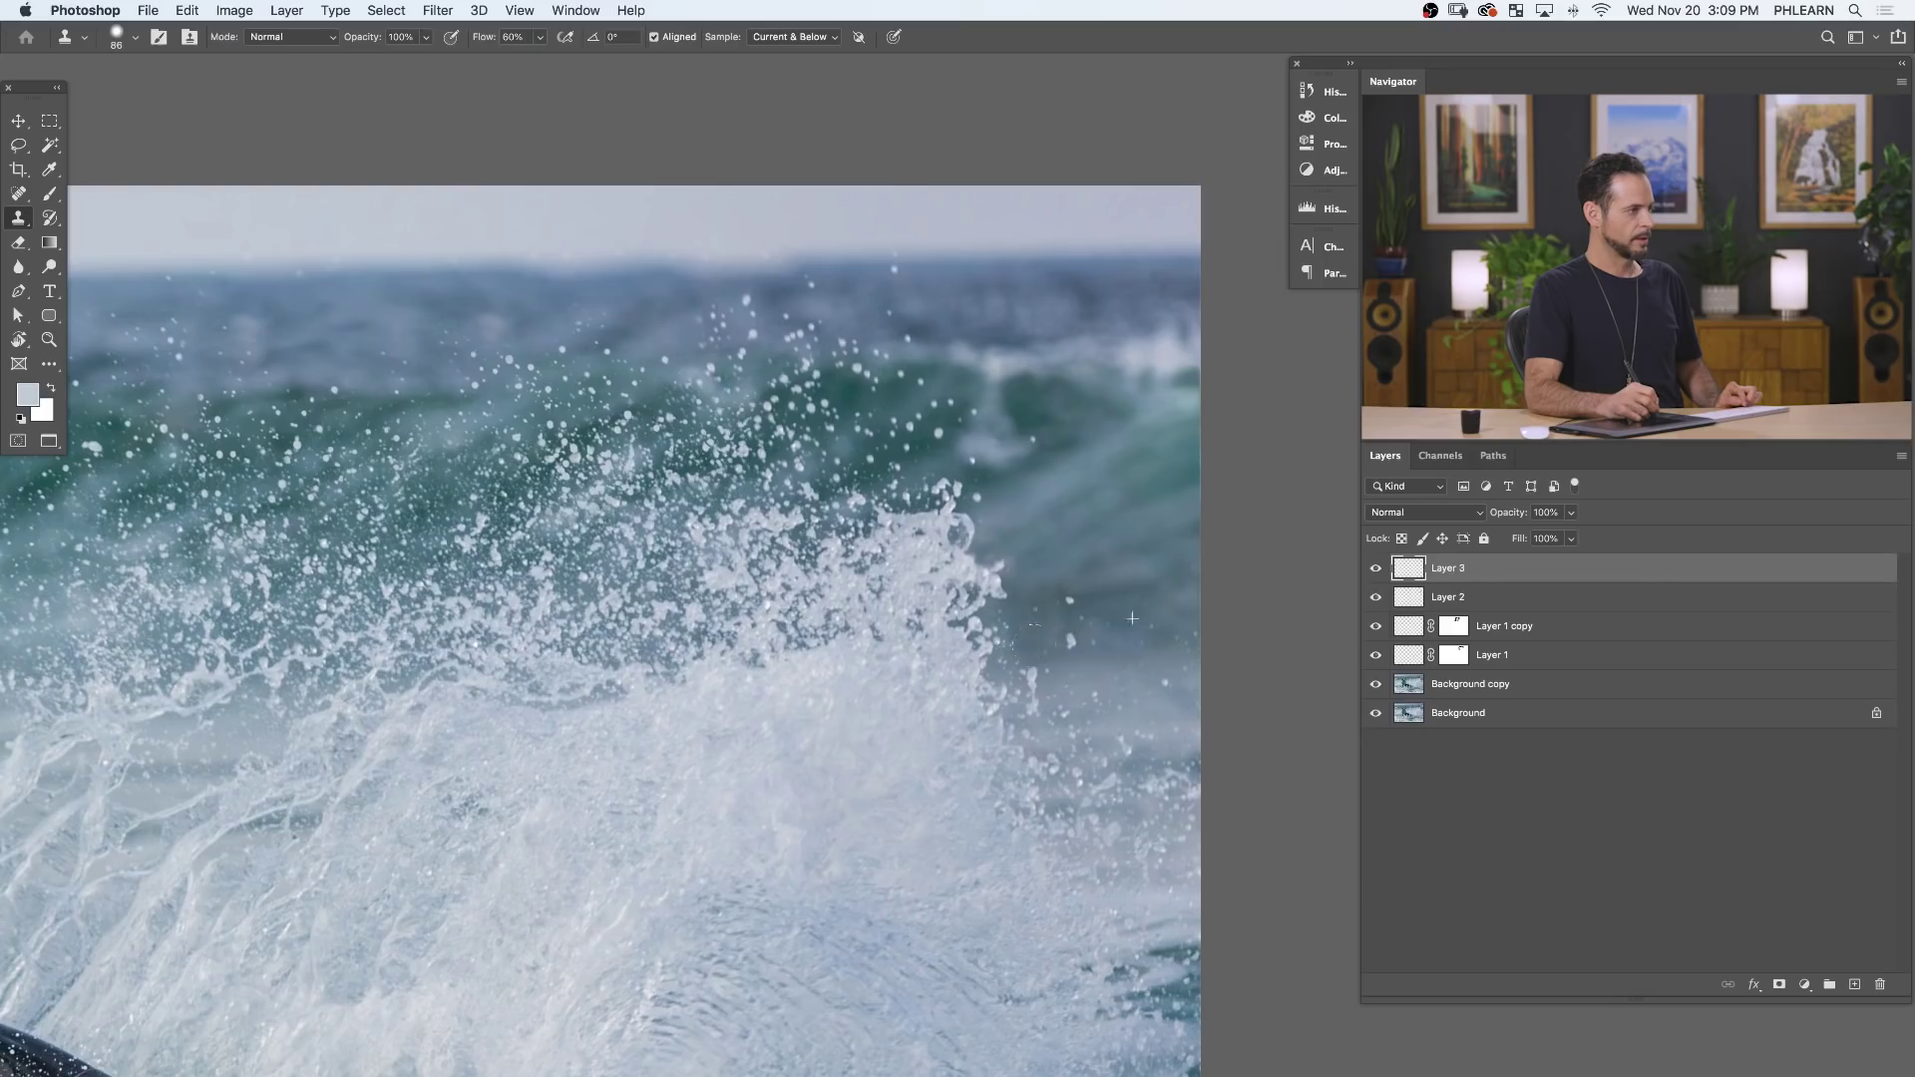
Set Layer 3 to Lighten, compare, and select Background copy through Layer 3.
{"action": "left_click", "coordinate": [1428, 512]}
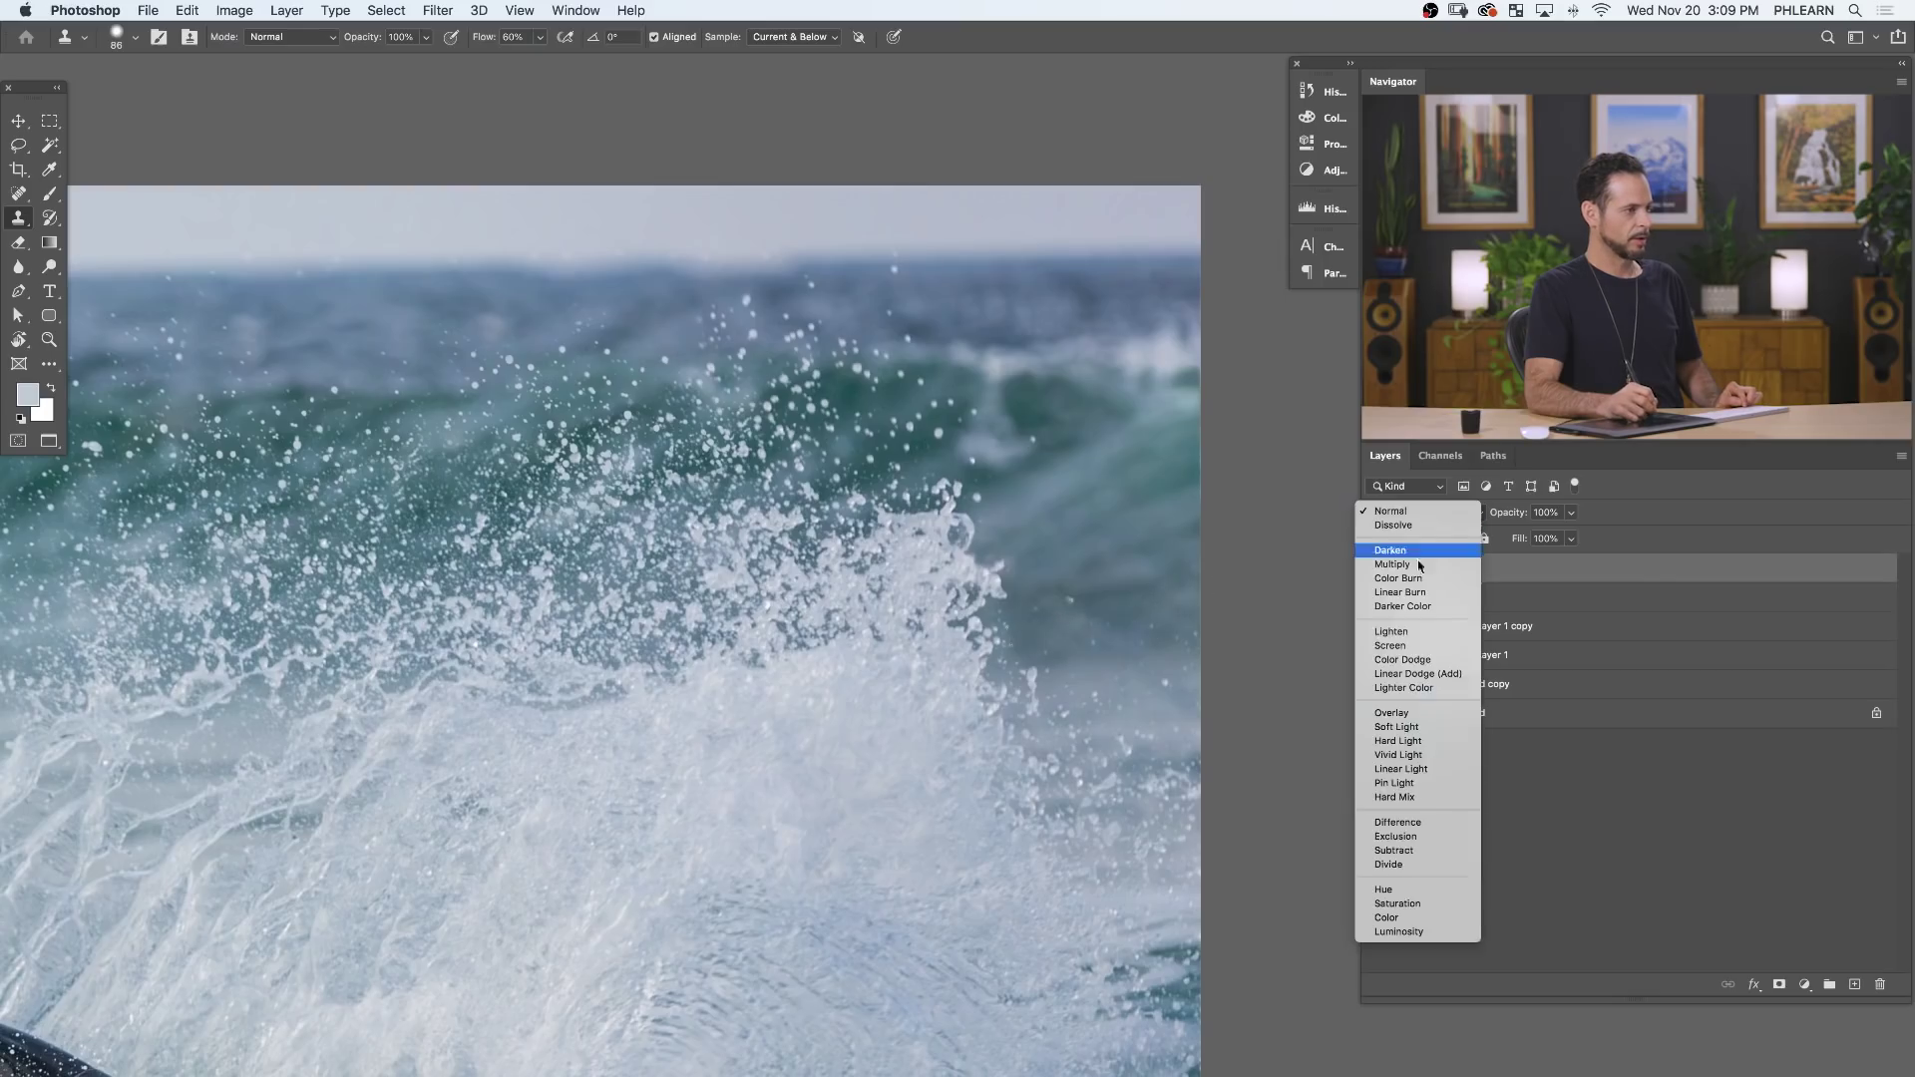
{"action": "left_click", "coordinate": [1397, 631]}
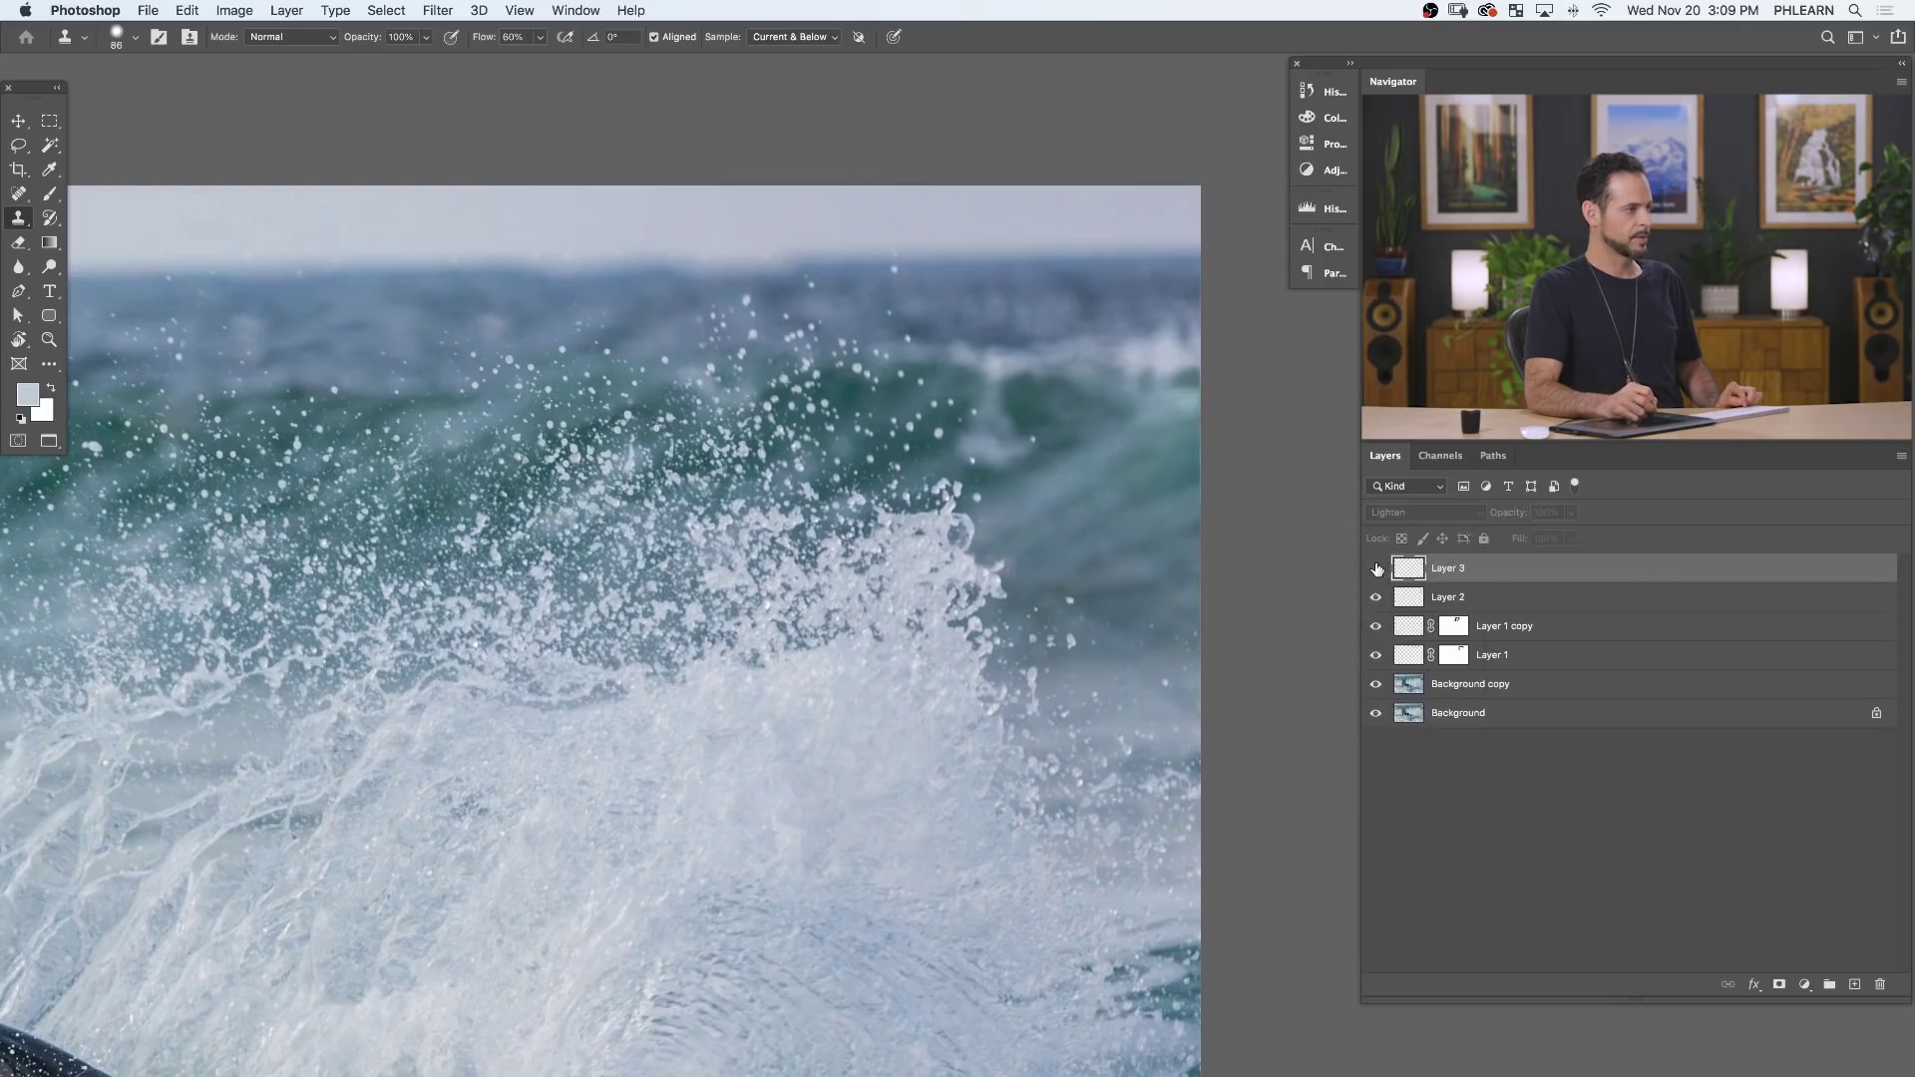
{"action": "left_click", "coordinate": [1375, 568]}
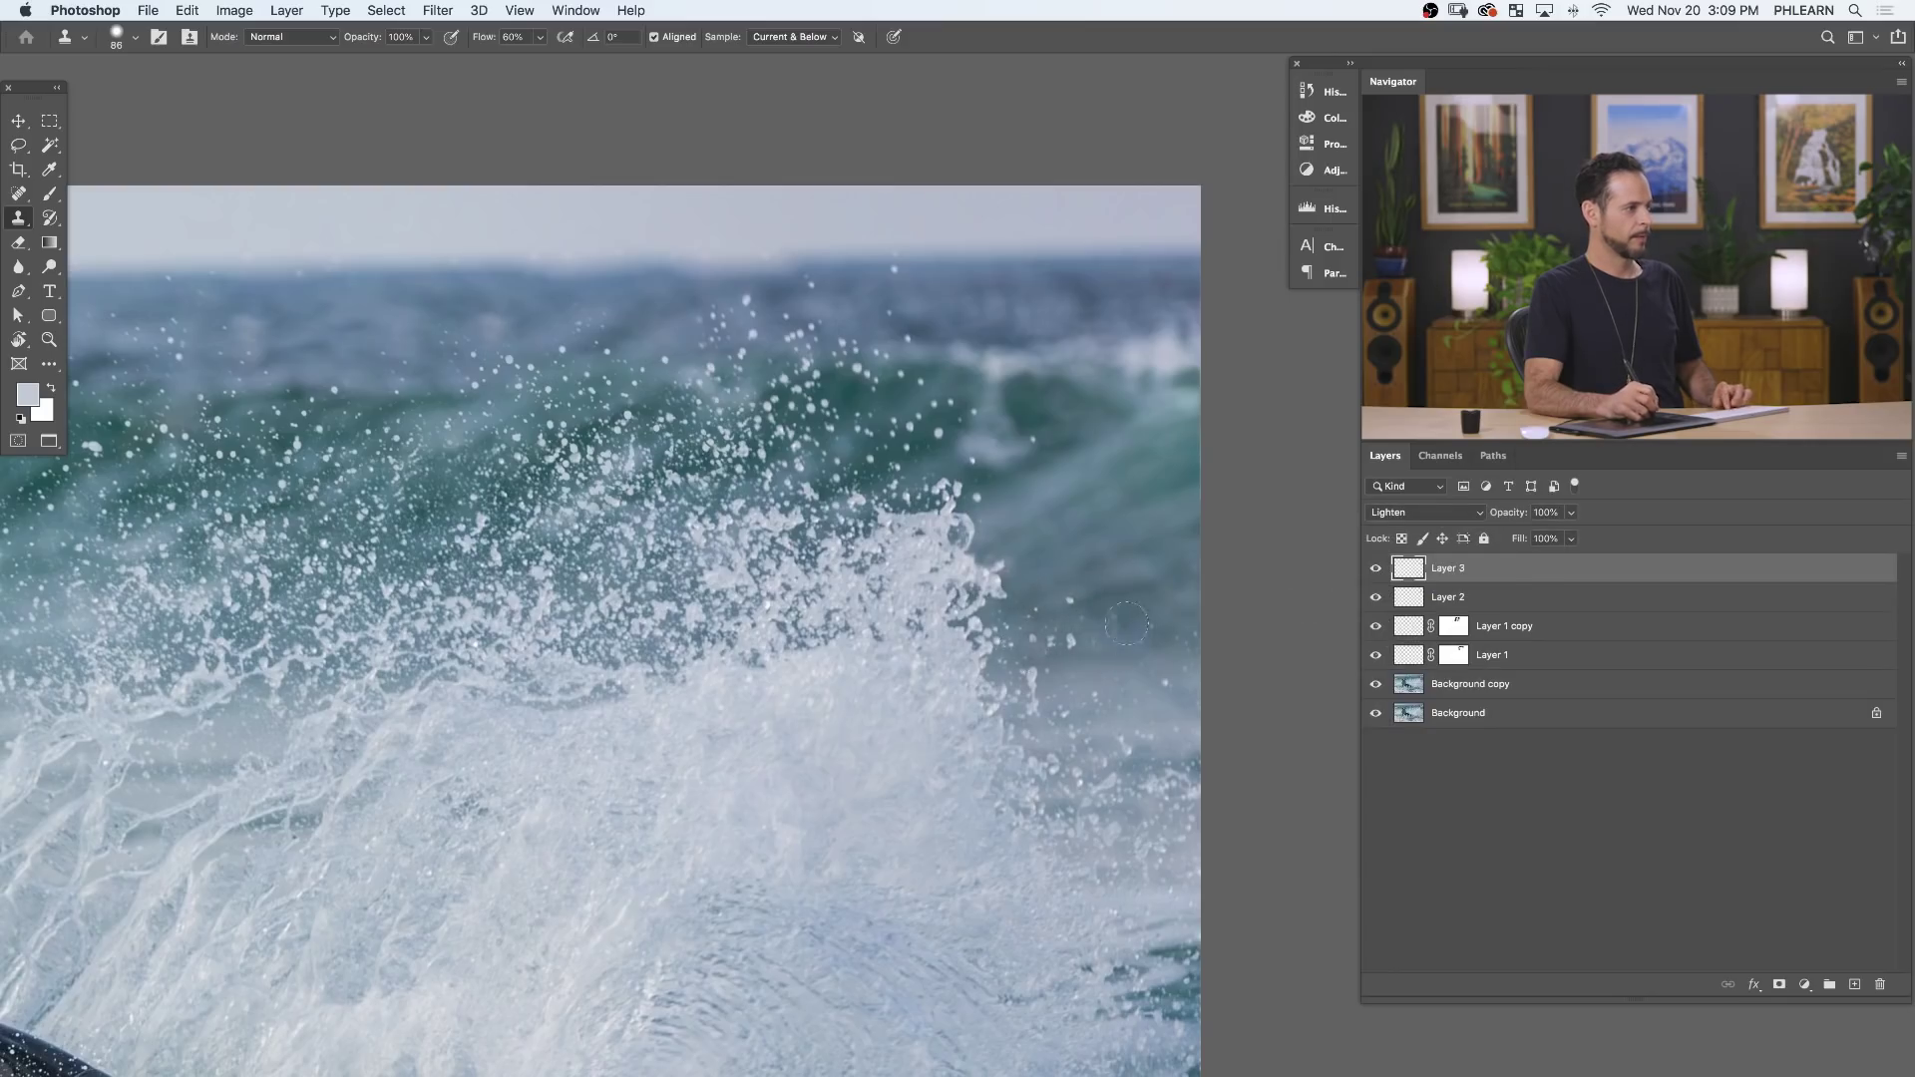
{"action": "left_click_drag", "start_coordinate": [1068, 649], "coordinate": [930, 688]}
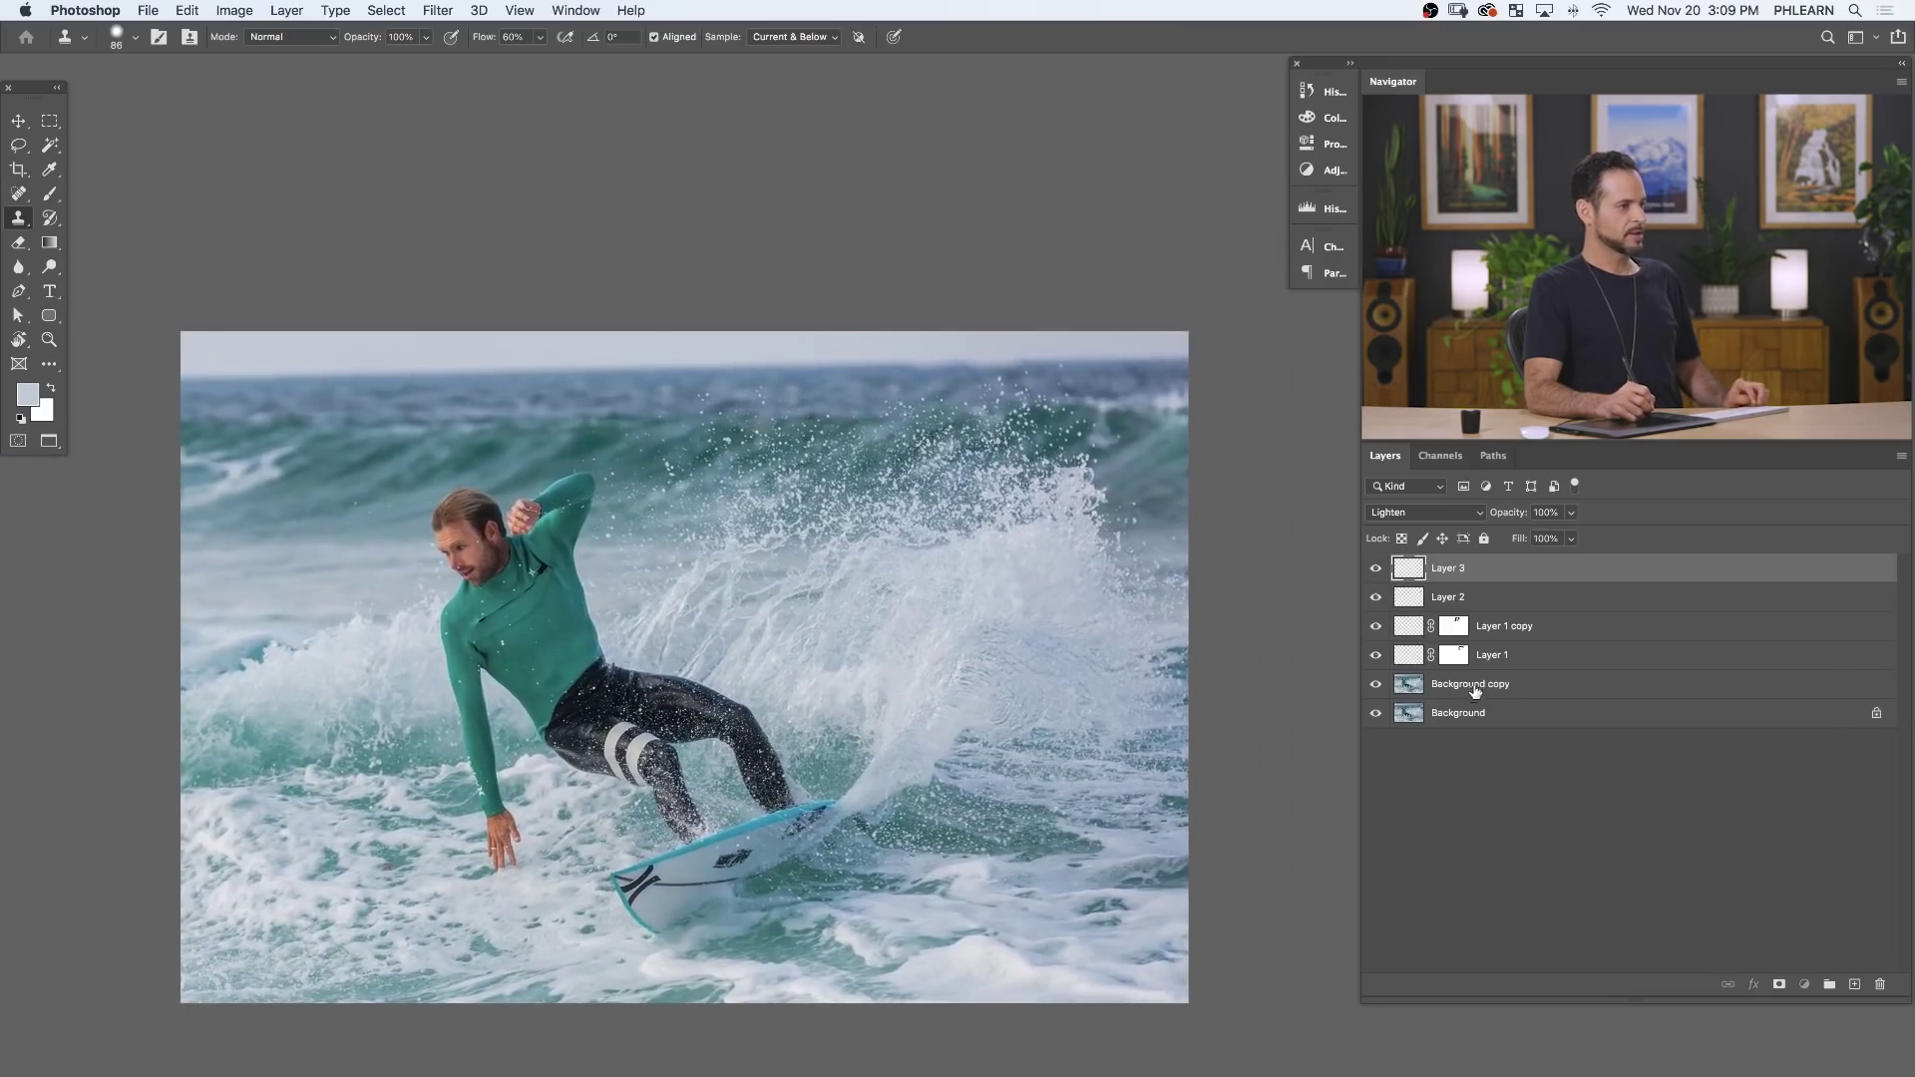
{"action": "left_click", "coordinate": [1475, 690], "text": "shift"}
Group Background copy through Layer 3 into Group 1 and toggle its visibility to compare against the original.
{"action": "key", "text": "super+g"}
{"action": "left_click", "coordinate": [1377, 566]}
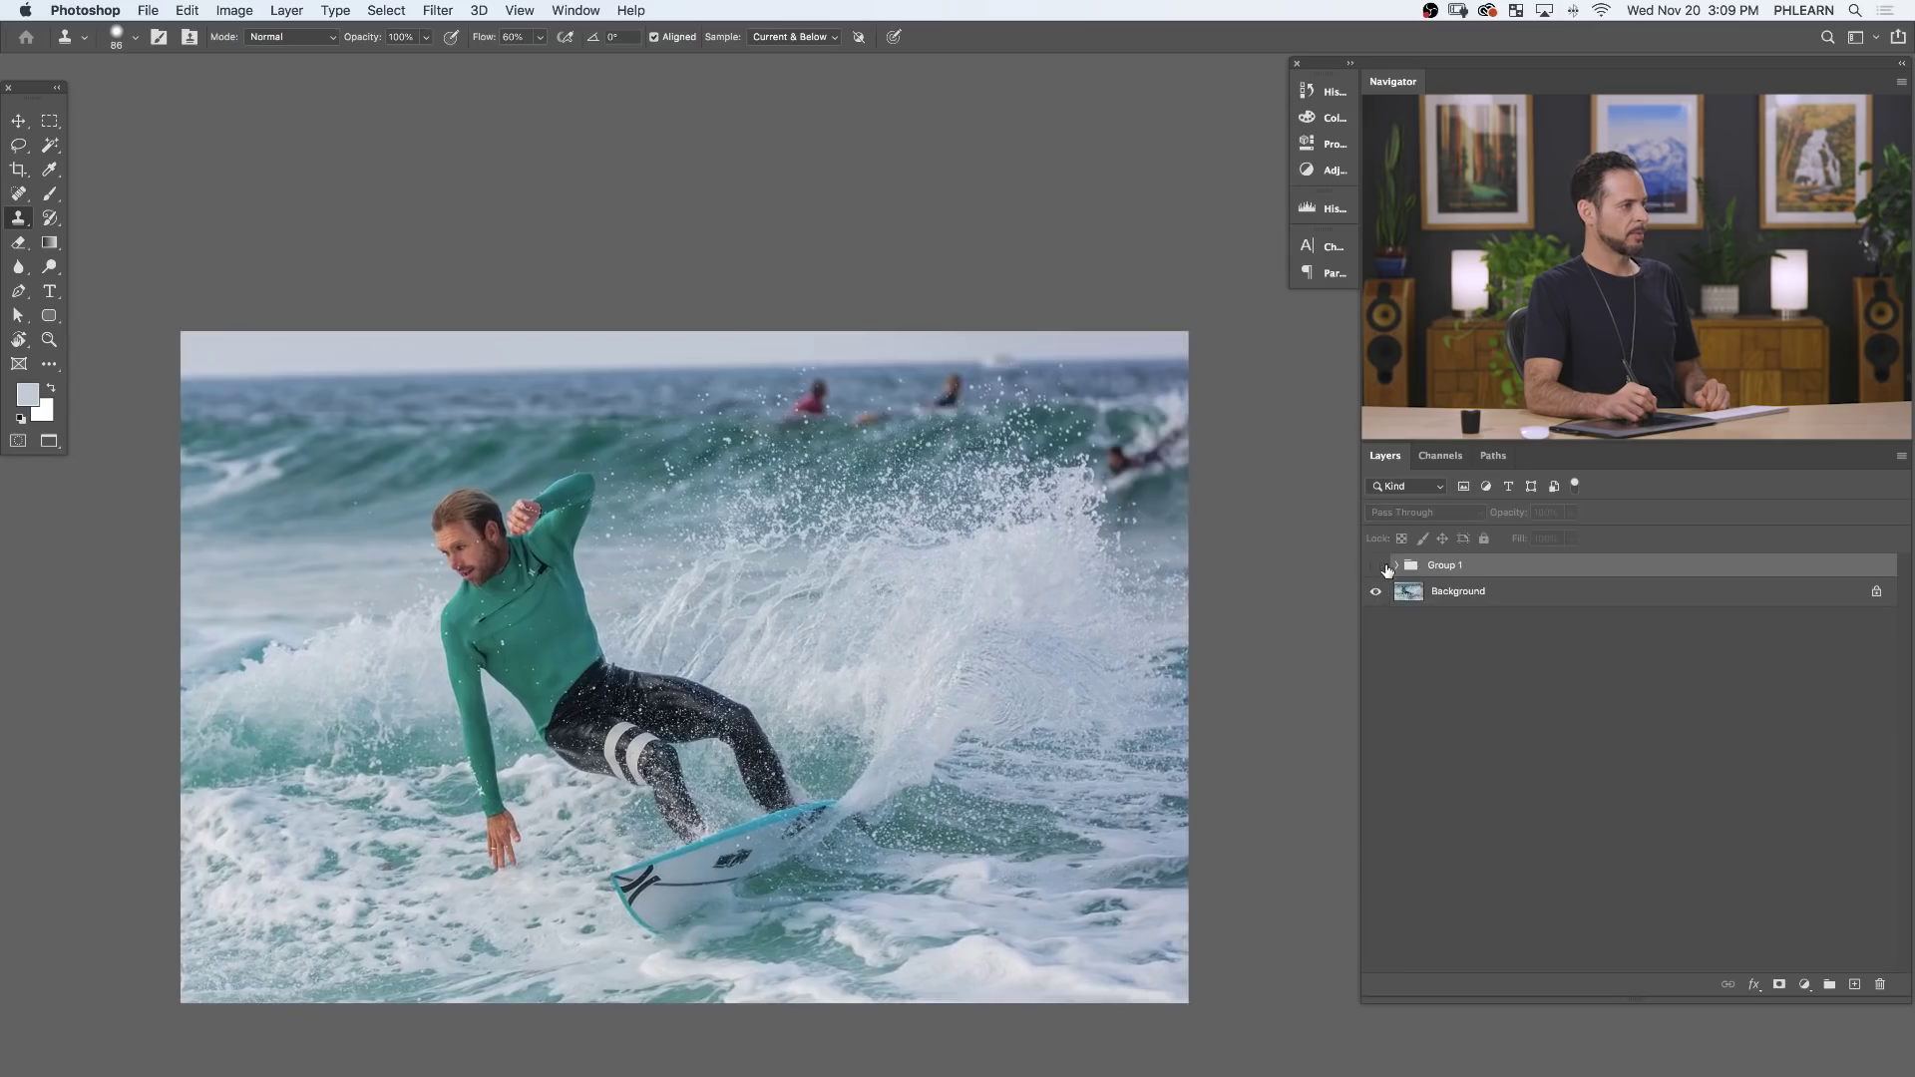
{"action": "left_click", "coordinate": [1377, 565]}
{"action": "key", "text": "super+equal"}
{"action": "key", "text": "super+equal"}
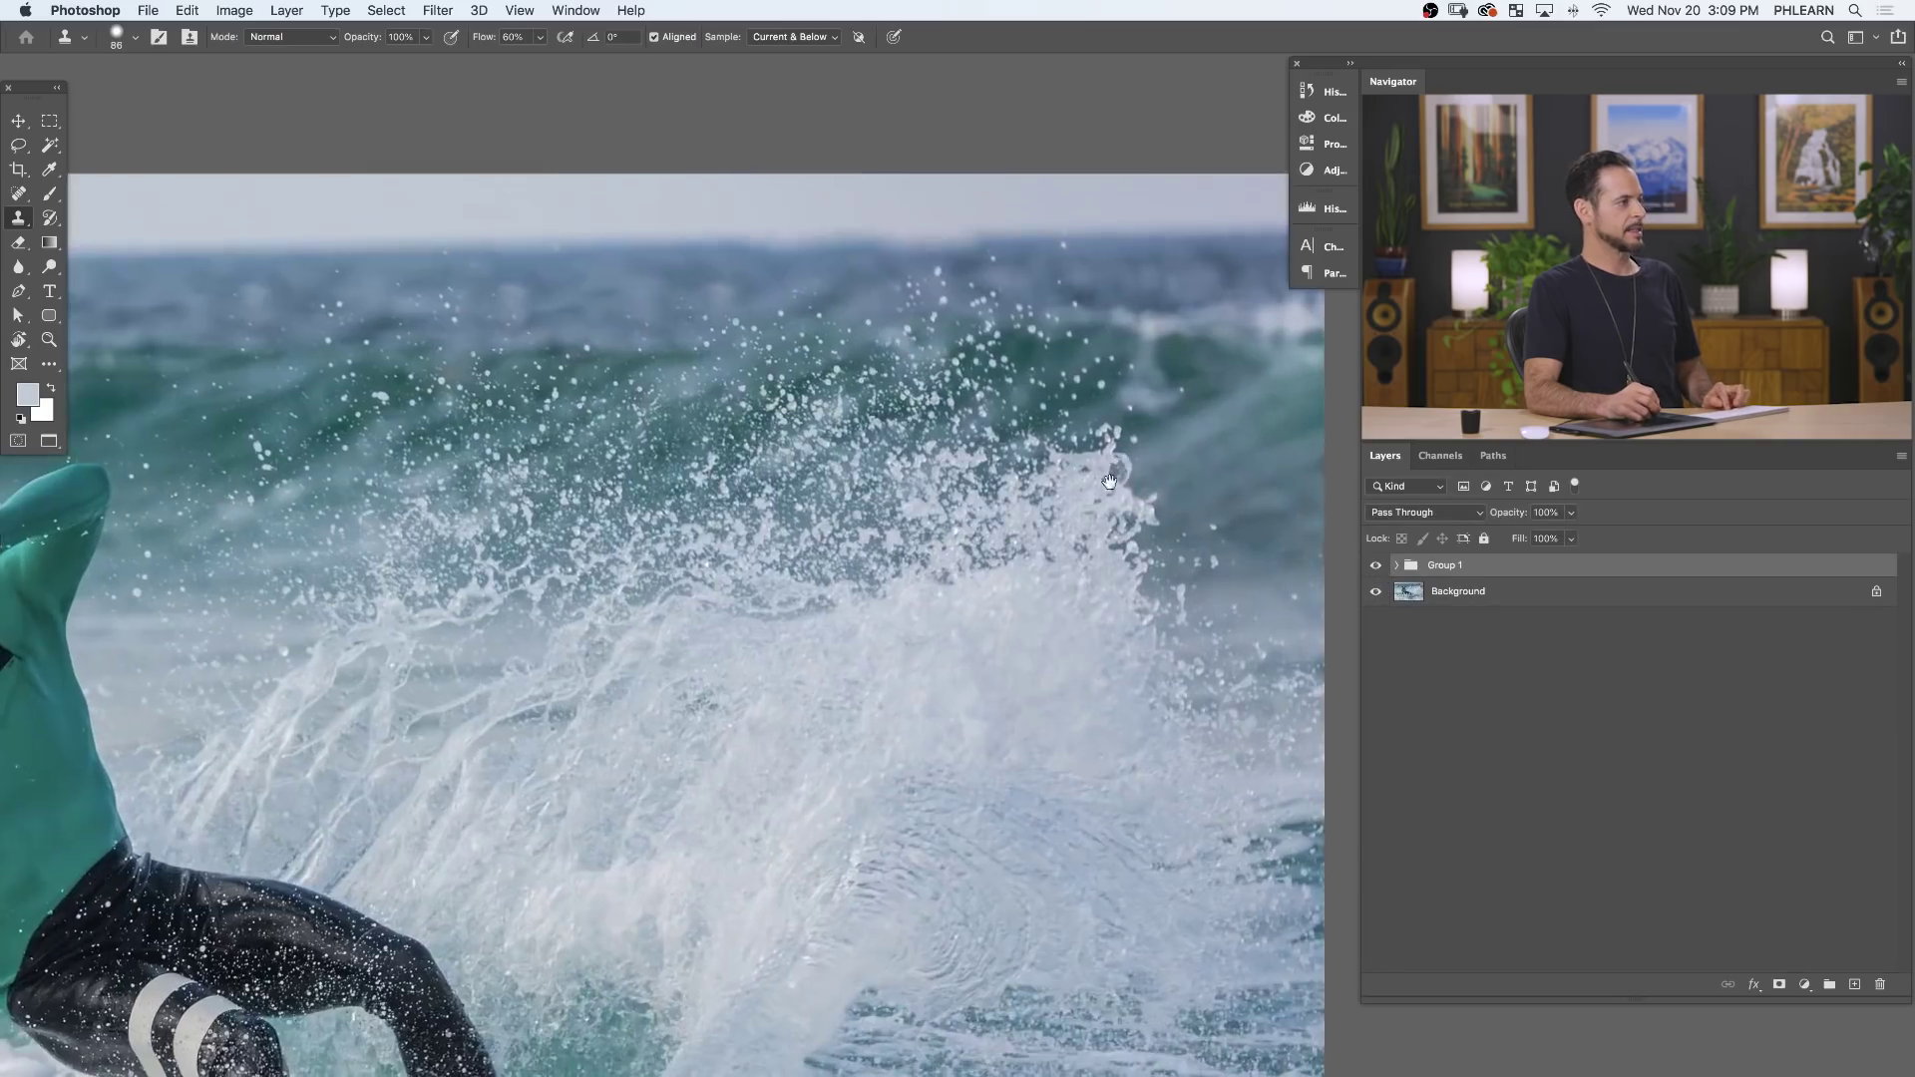
{"action": "left_click", "coordinate": [1366, 567]}
{"action": "left_click", "coordinate": [1365, 566]}
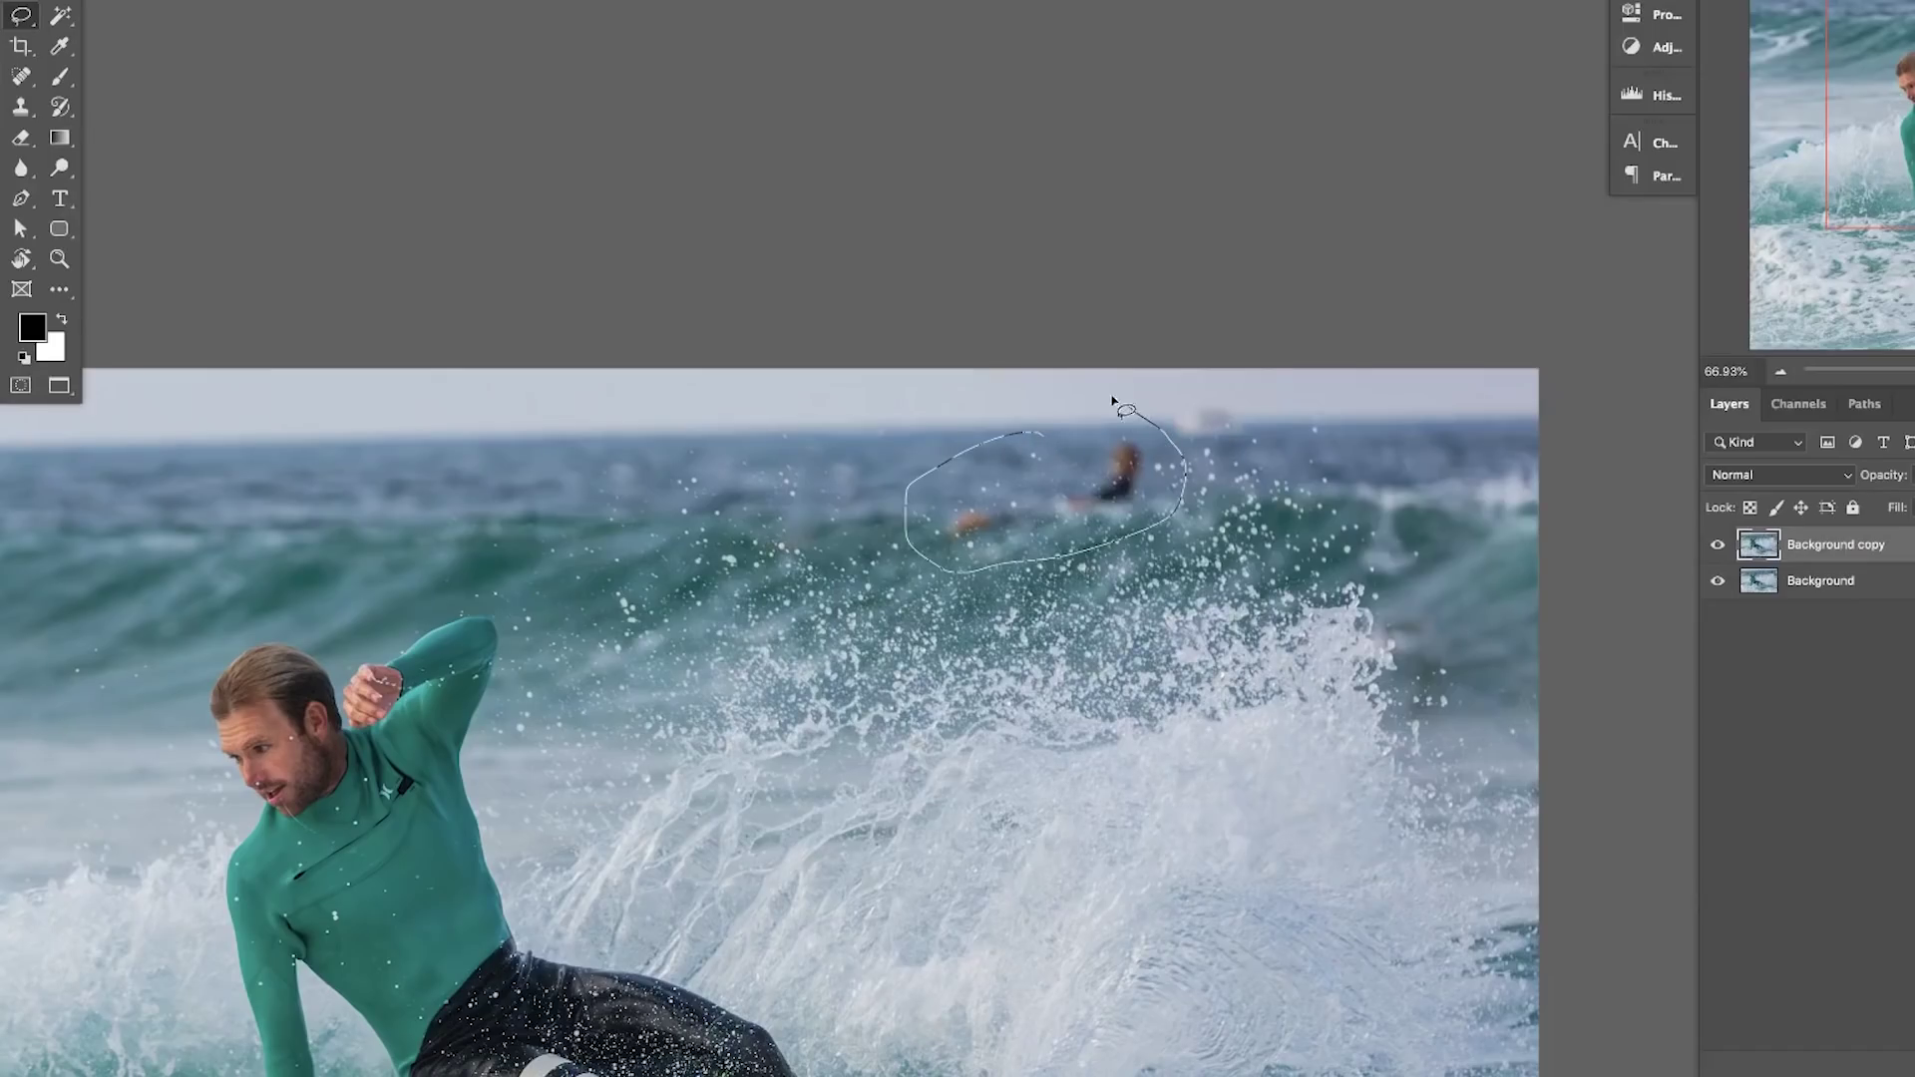
Content-aware fill the distant surfer with Medium rotation, Scale and Mirror, output to a new layer.
{"action": "left_click", "coordinate": [234, 0]}
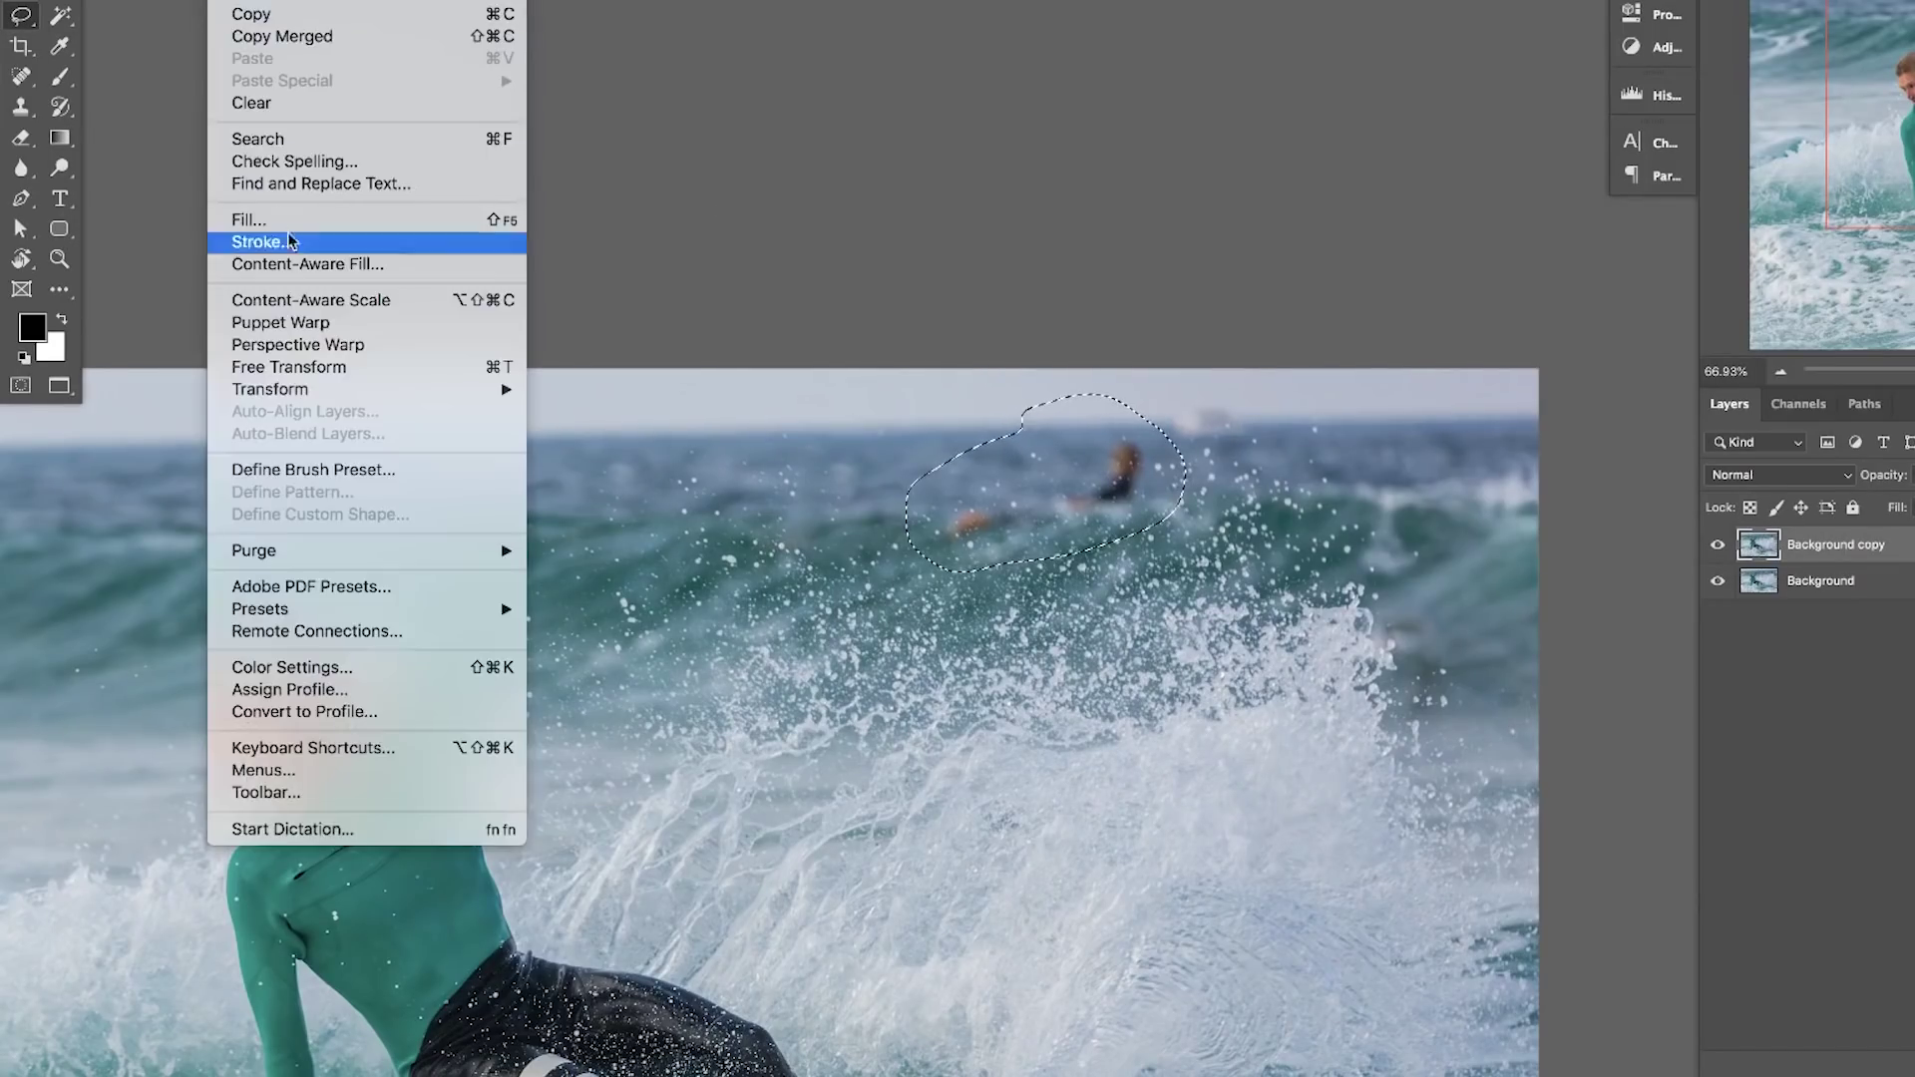
{"action": "left_click", "coordinate": [423, 264]}
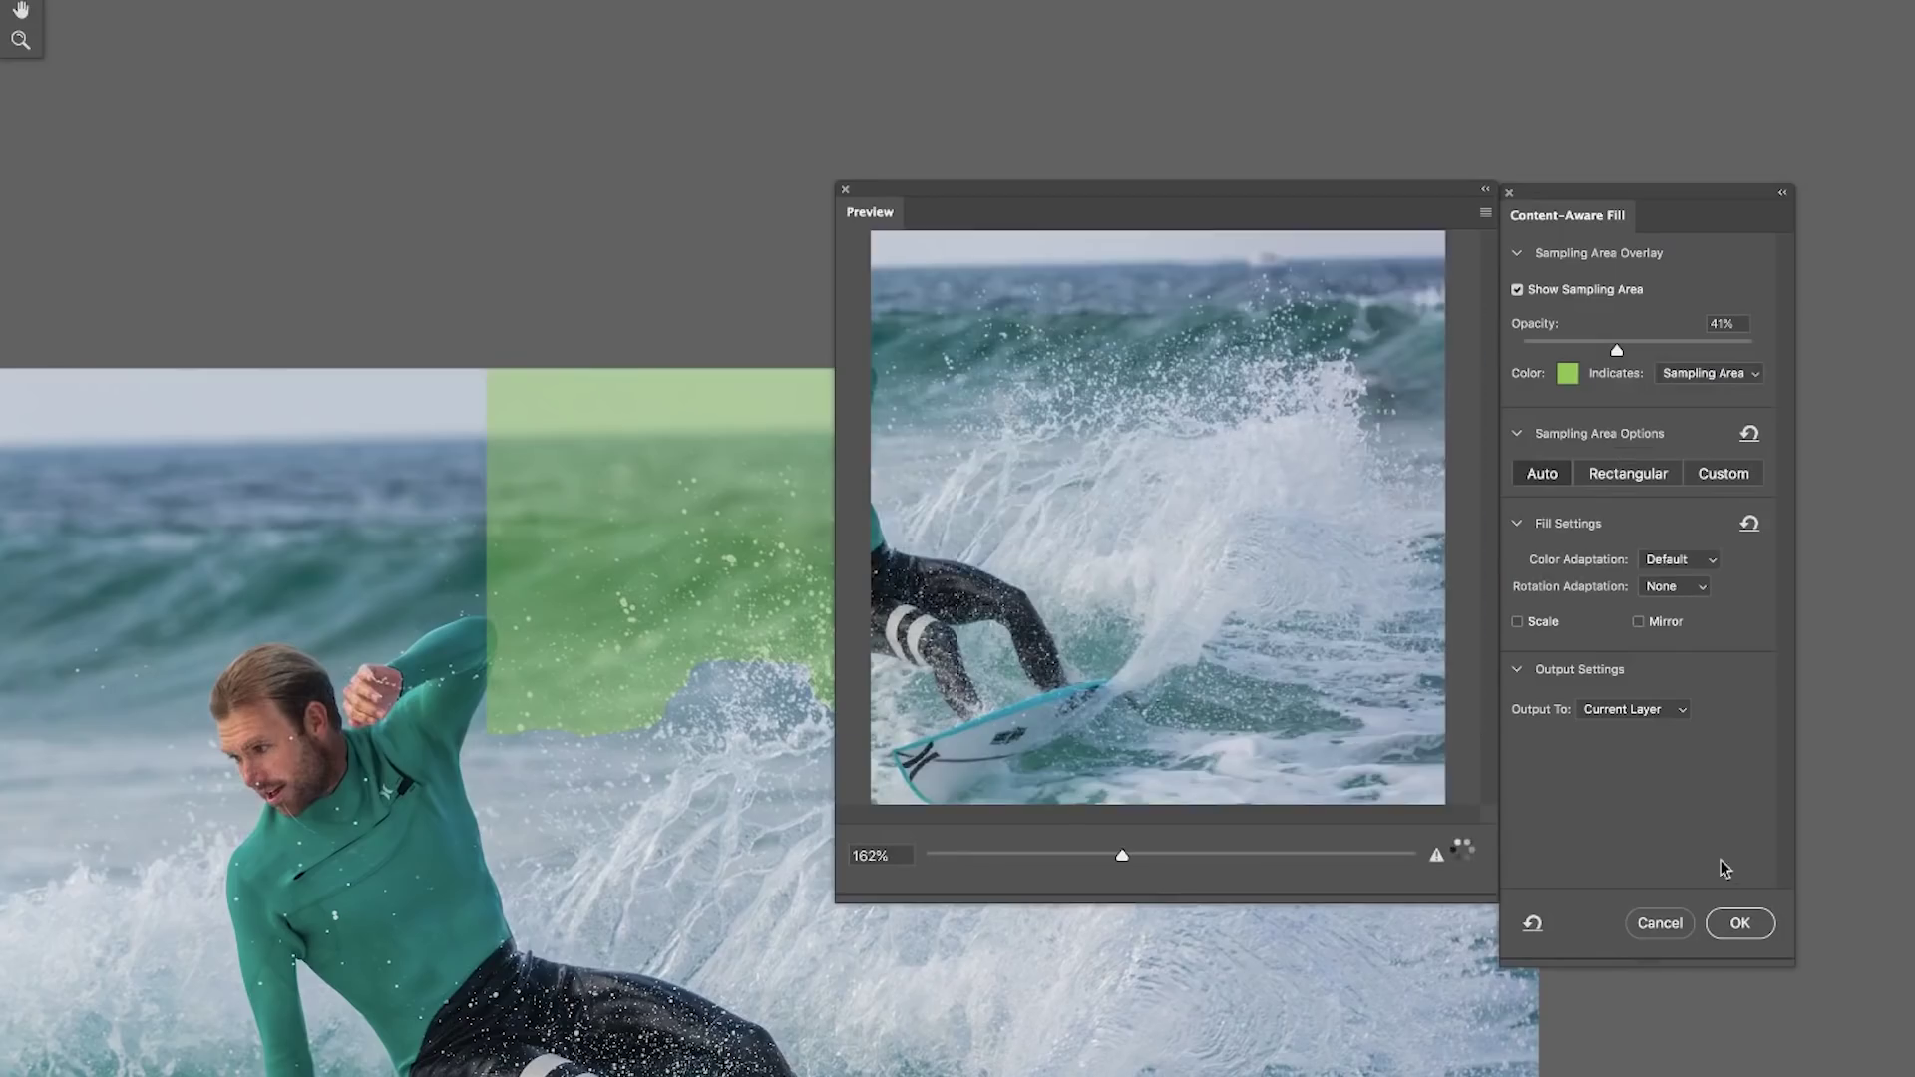
{"action": "left_click", "coordinate": [1739, 922]}
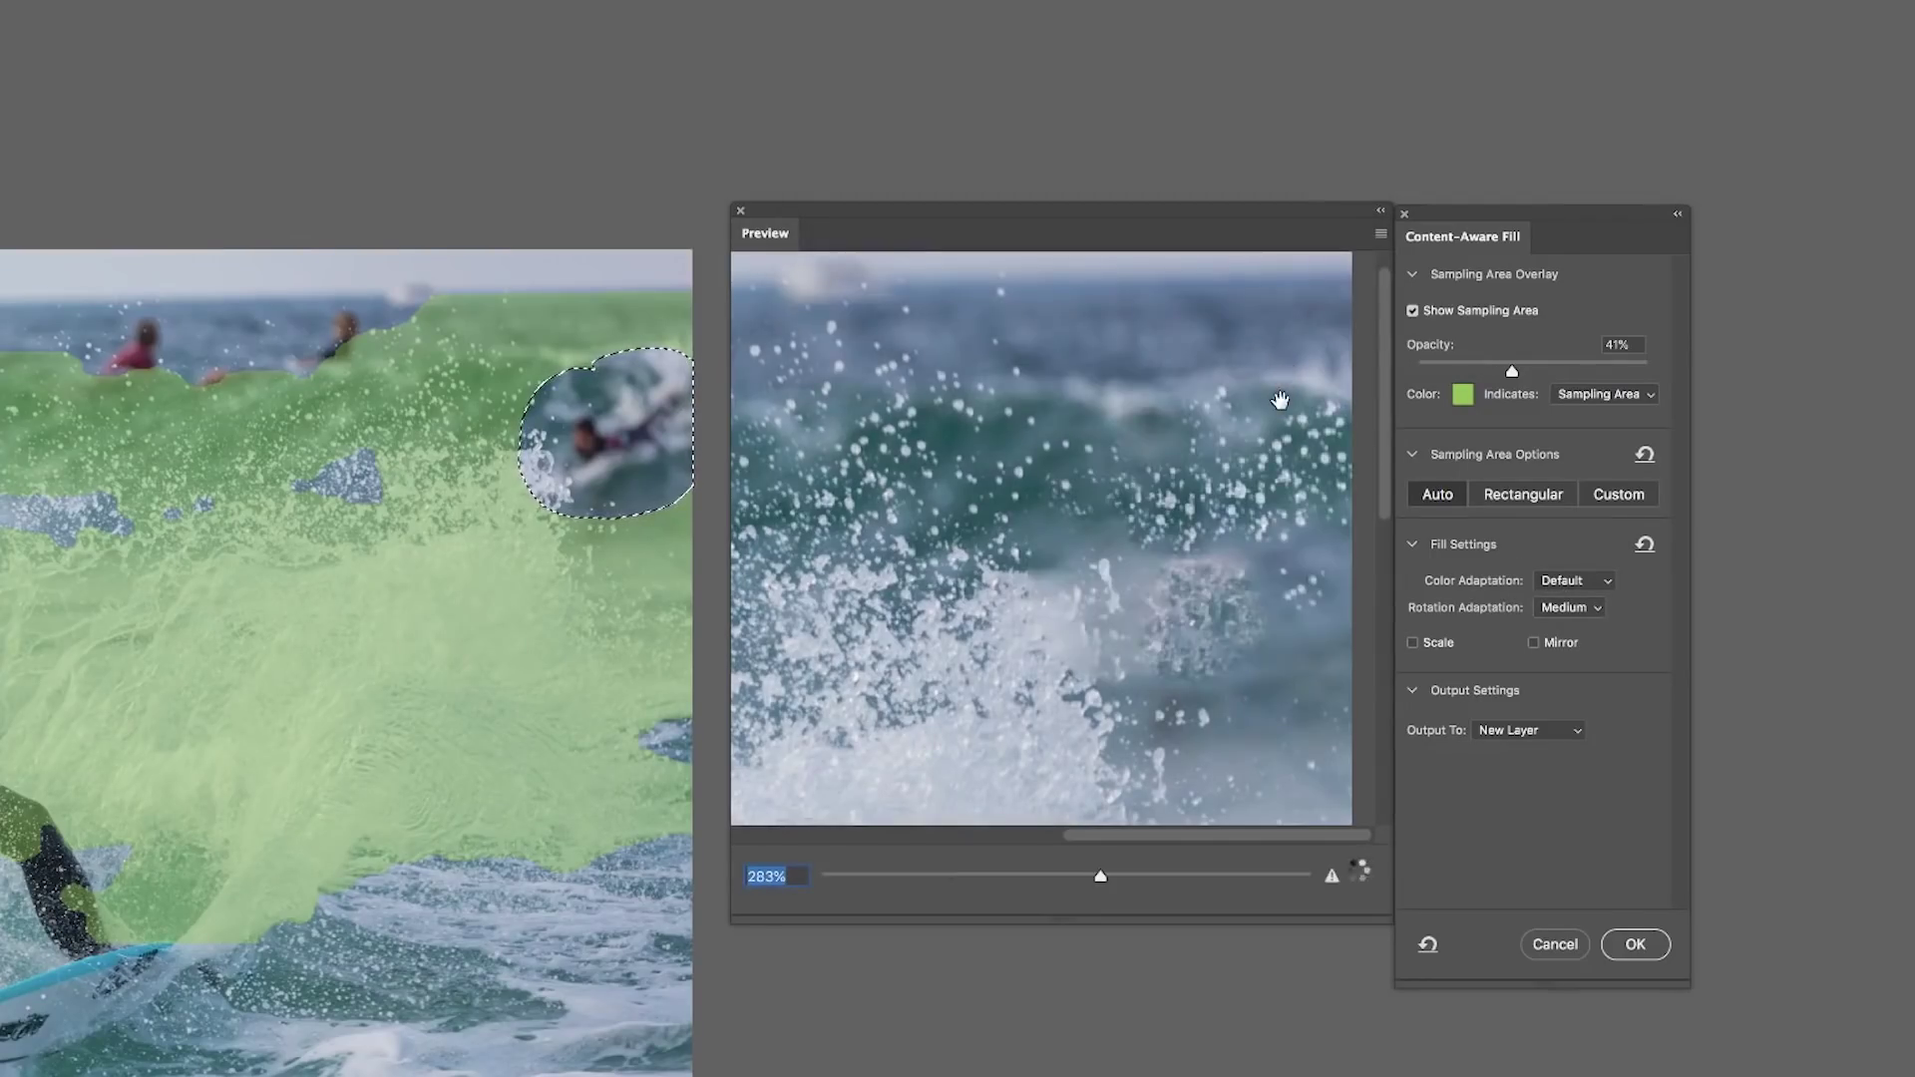
{"action": "key", "text": "Return"}
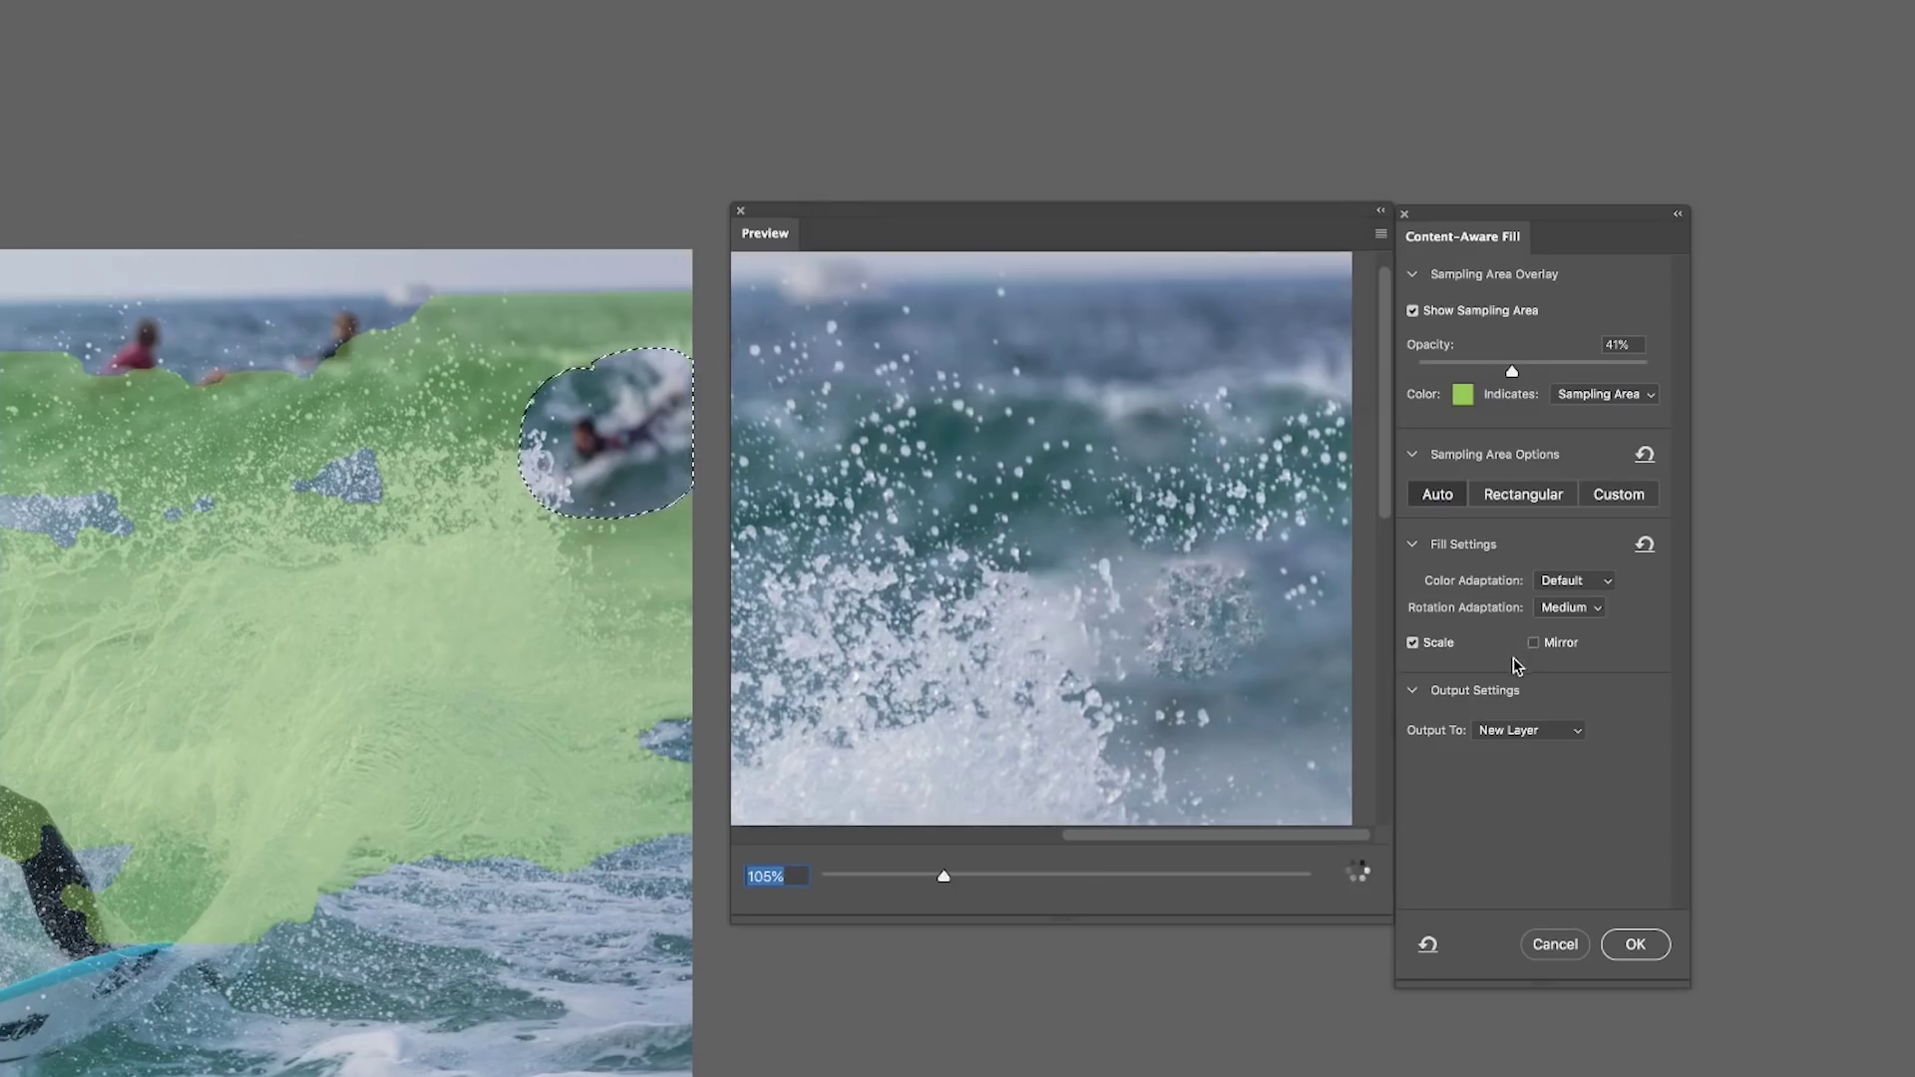
{"action": "left_click", "coordinate": [1532, 642]}
{"action": "key", "text": "Return"}
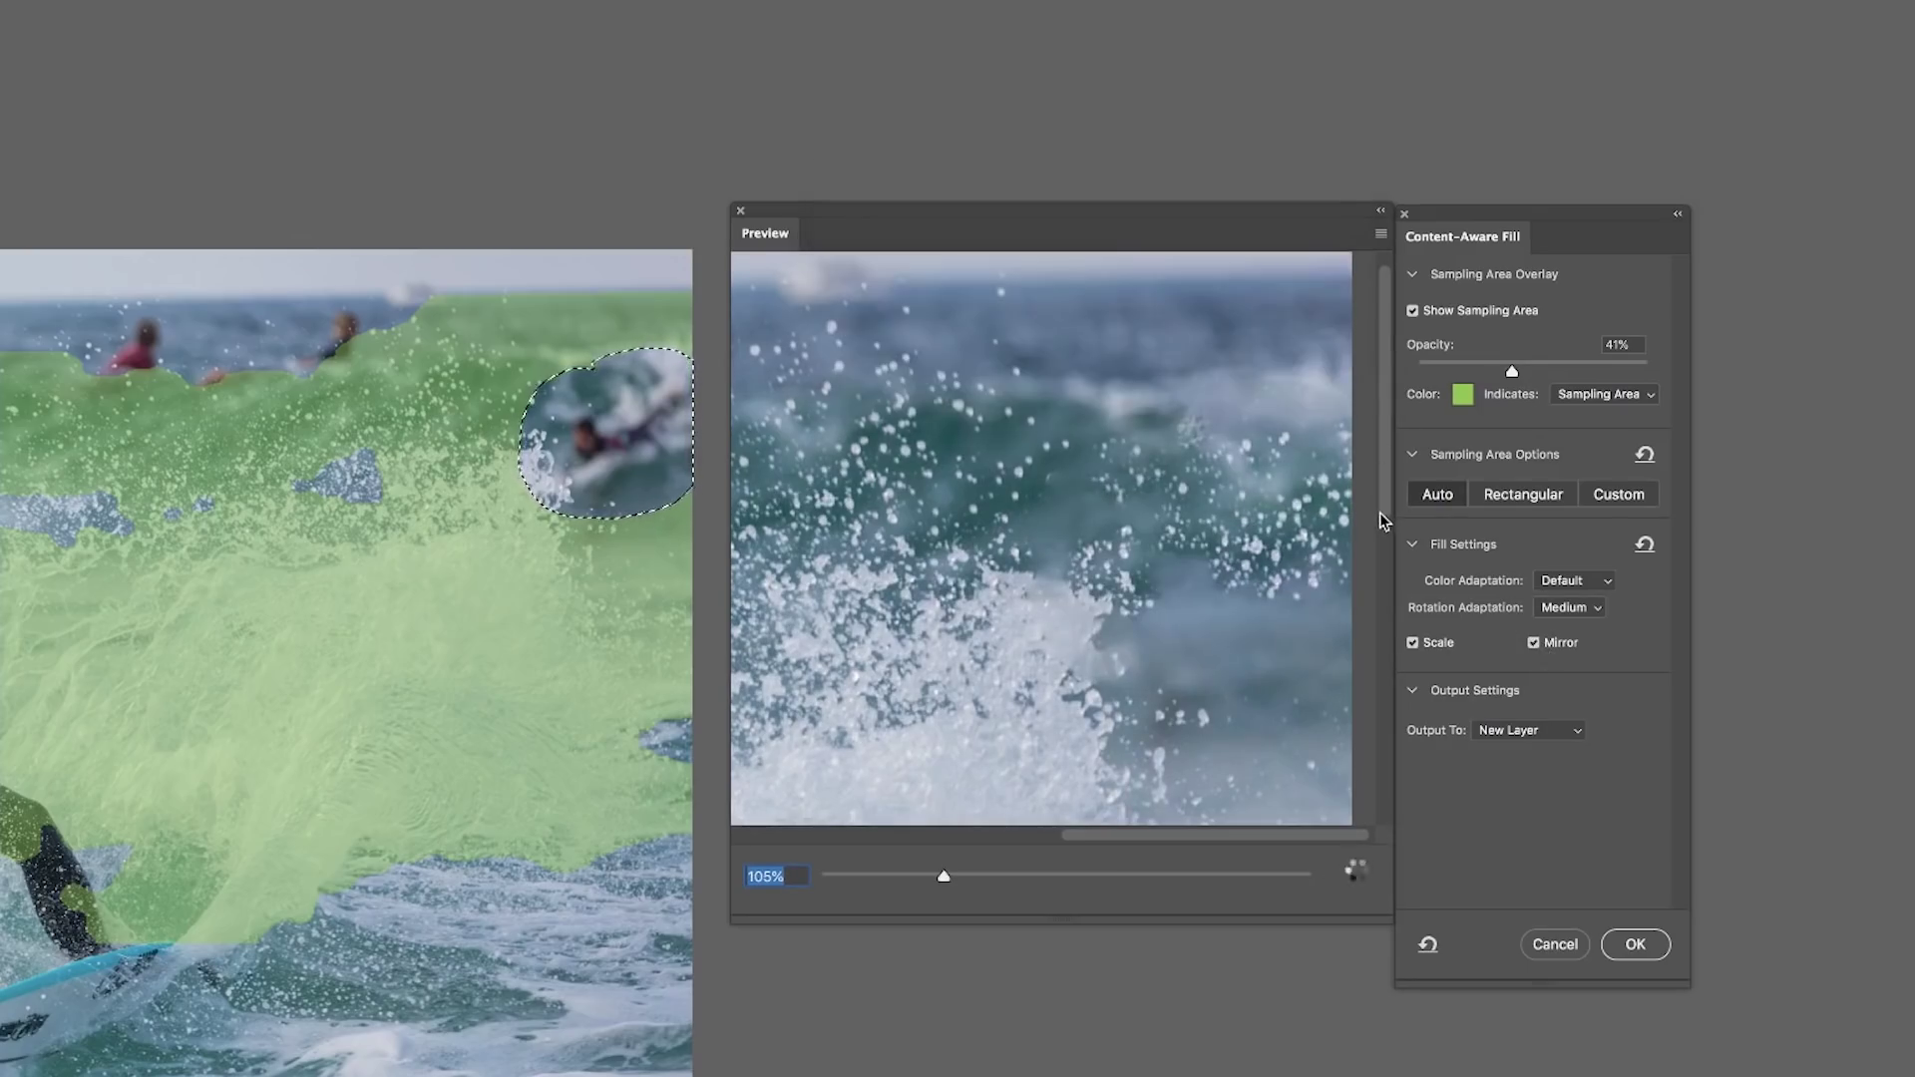